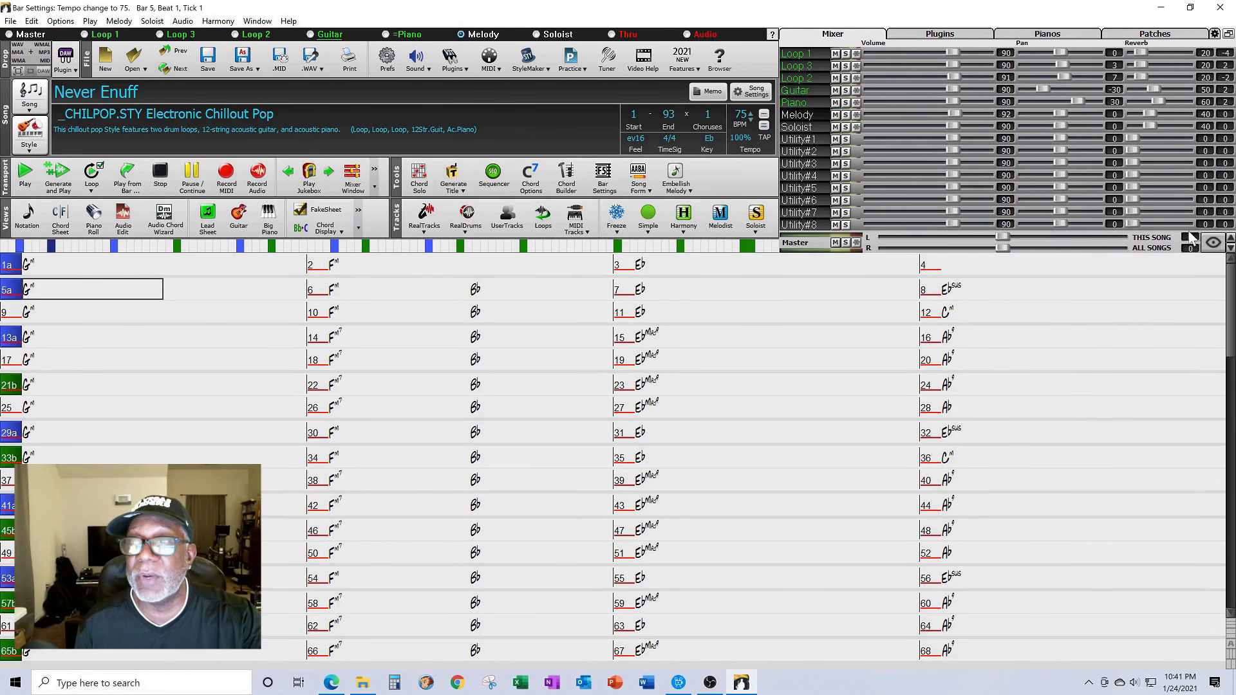
Show only the active tracks in the mixer and hide the inactive ones
{"action": "left_click", "coordinate": [1213, 244]}
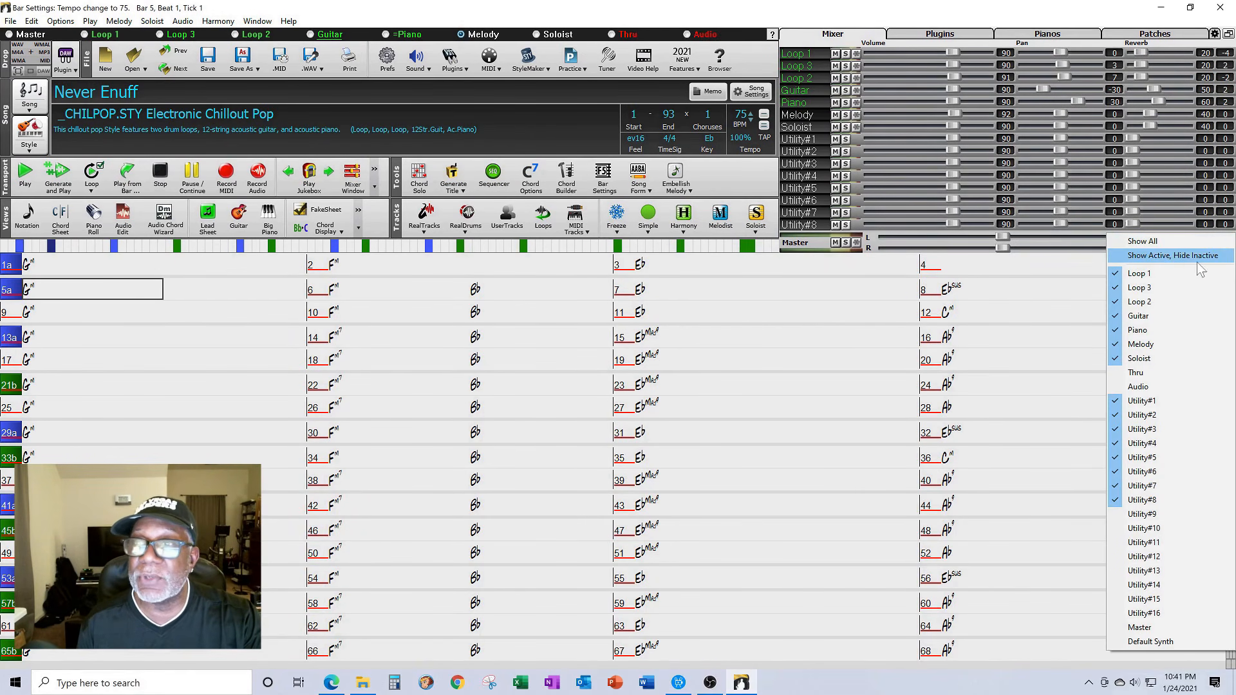
{"action": "left_click", "coordinate": [1191, 256]}
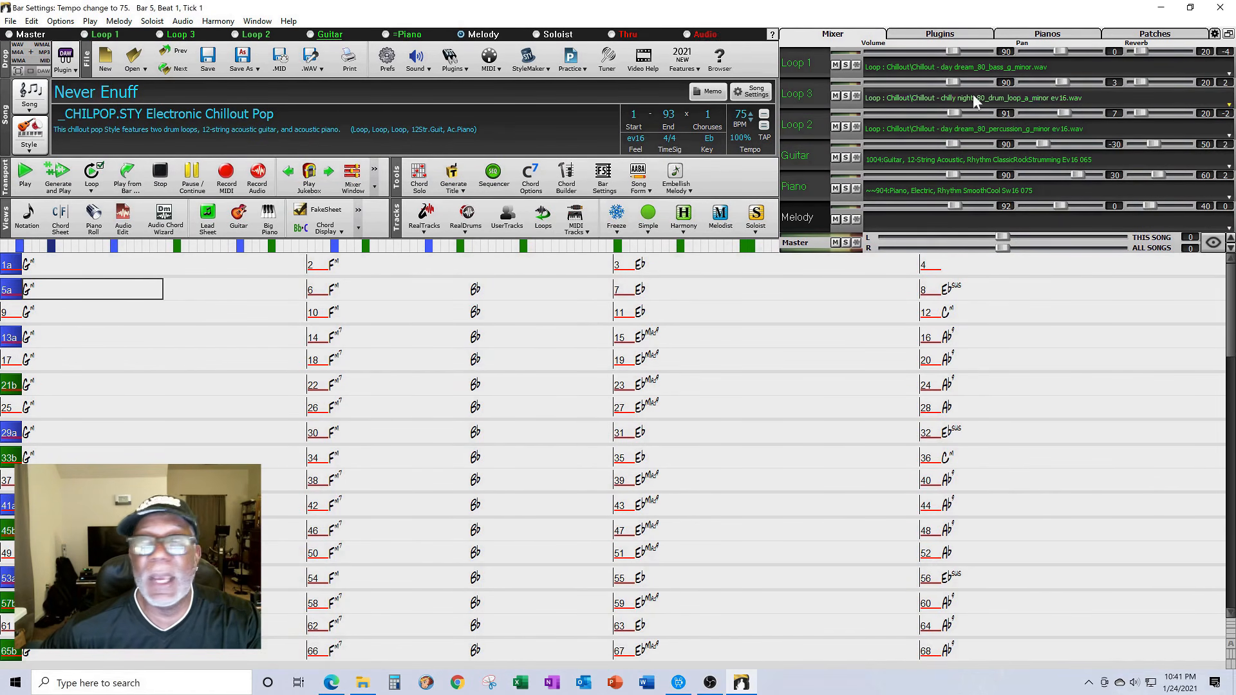
Detach the mixer into a floating window and dock it back, and toggle the mixer's display off and on again
{"action": "left_click", "coordinate": [1227, 34]}
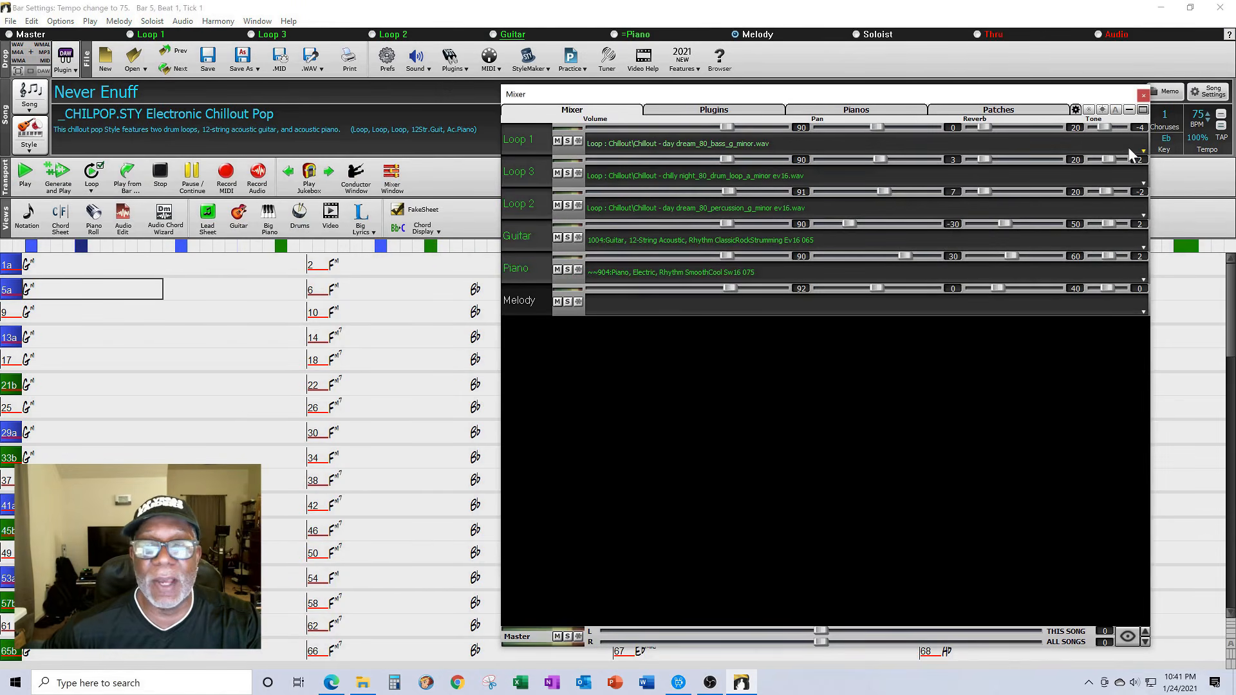
{"action": "left_click", "coordinate": [1140, 109]}
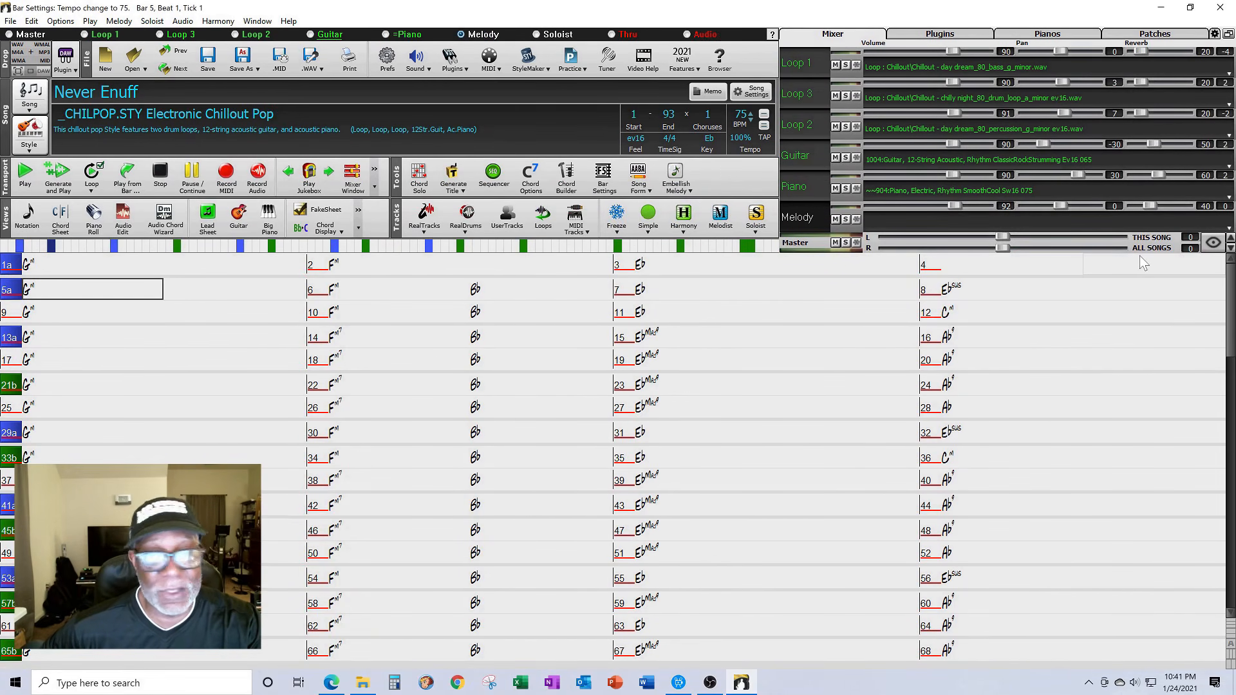
{"action": "left_click", "coordinate": [257, 21]}
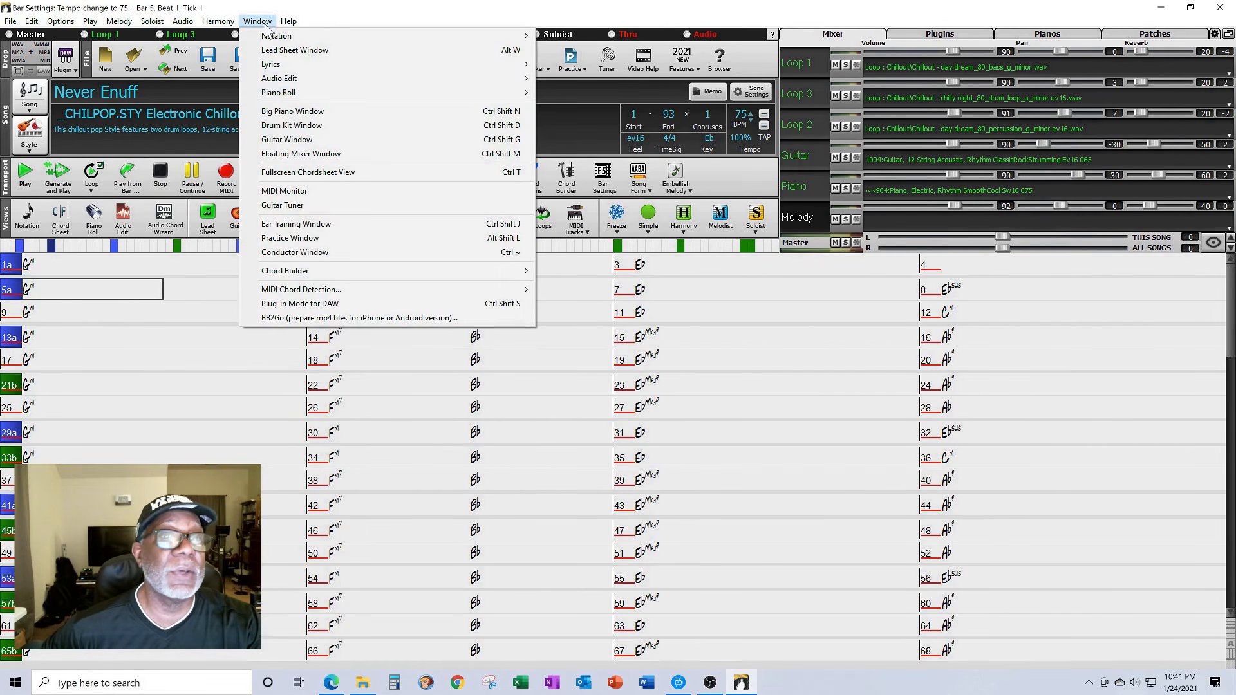
{"action": "left_click", "coordinate": [305, 157]}
{"action": "left_click", "coordinate": [261, 22]}
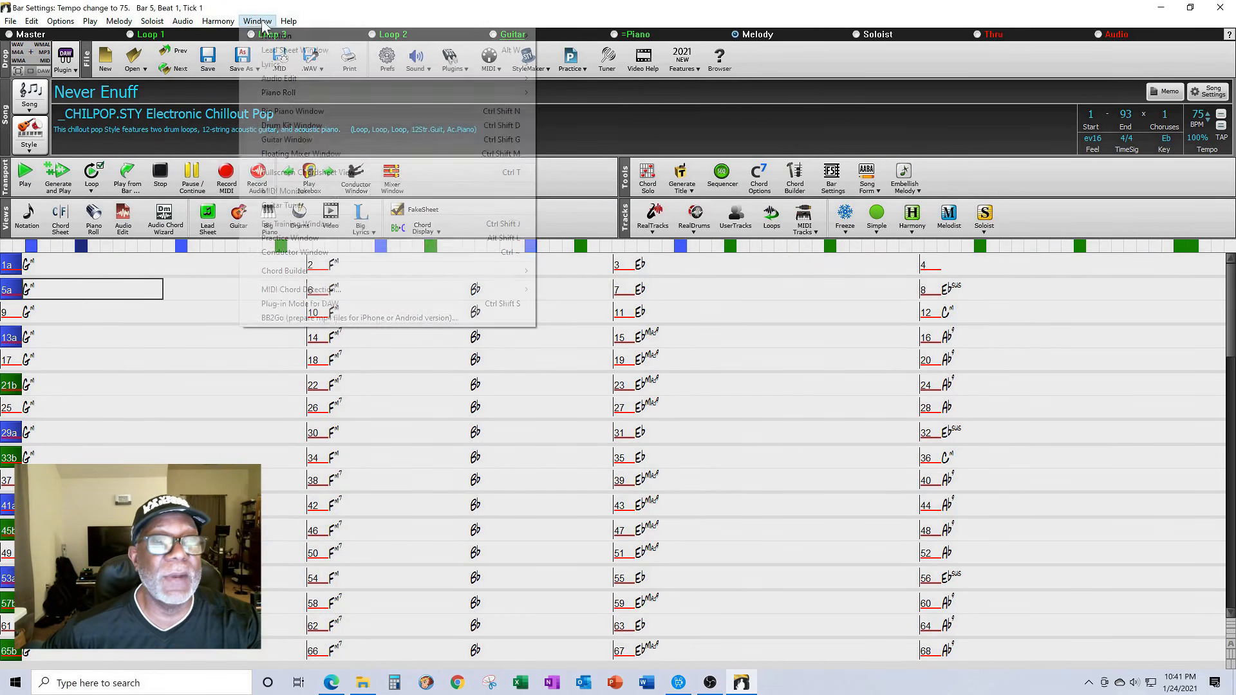
{"action": "left_click", "coordinate": [309, 155]}
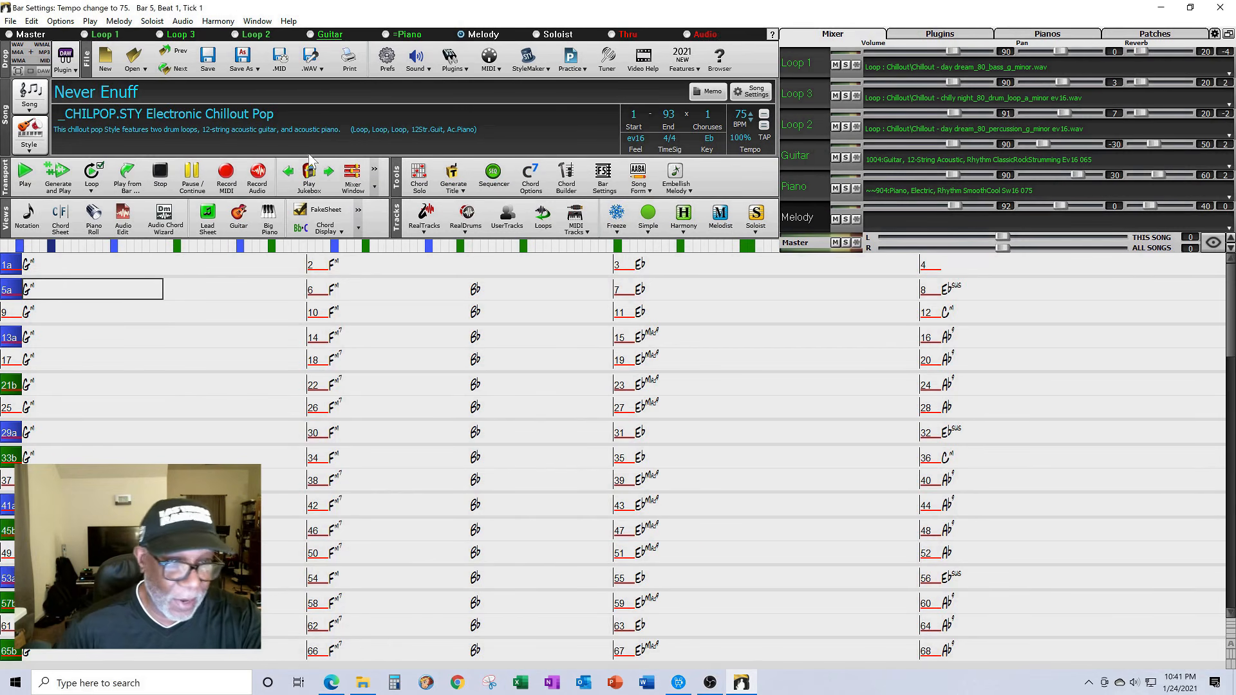
Play the Never Enuff song from bar 1 and stop playback
{"action": "left_click", "coordinate": [124, 273]}
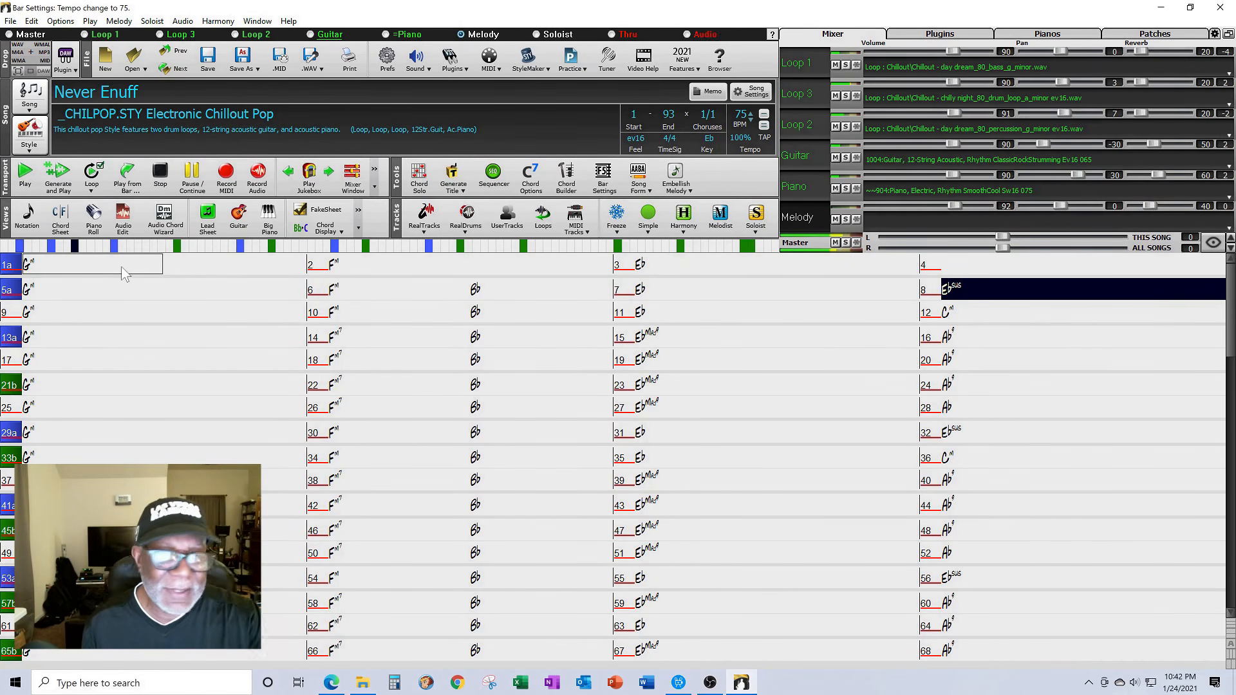
{"action": "left_click", "coordinate": [161, 177]}
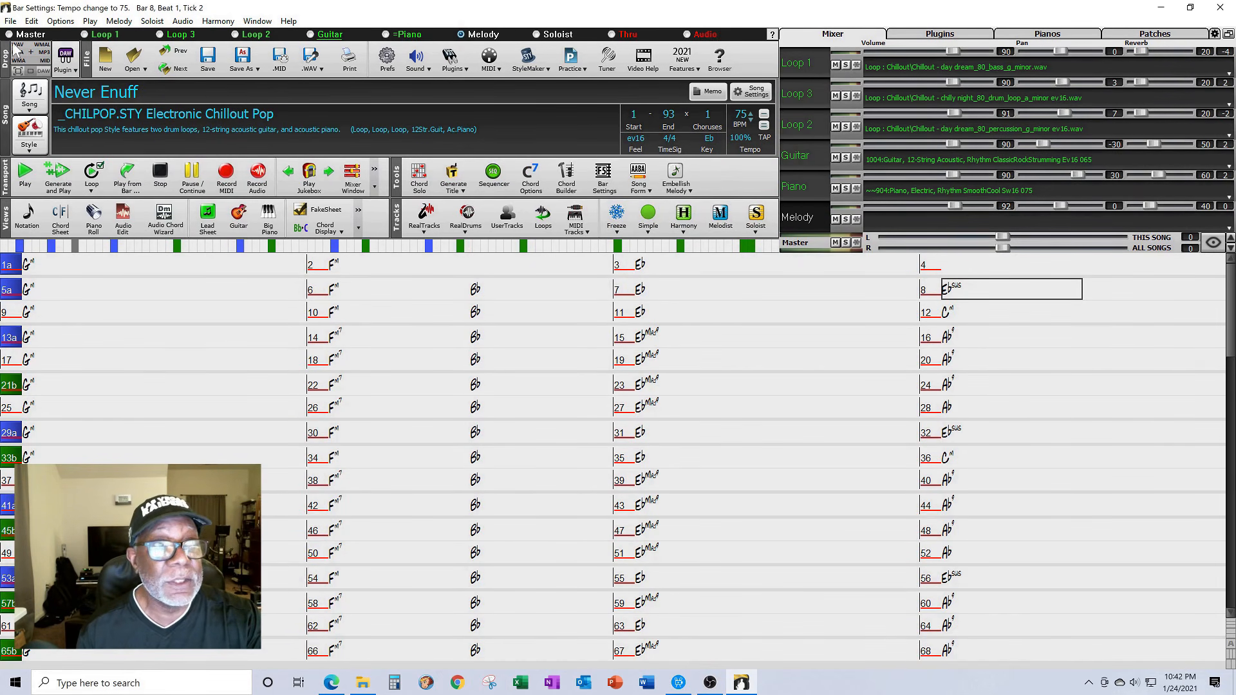
Open the recent song file Never Enuff in Eb With Breaks.SGU
{"action": "left_click", "coordinate": [10, 21]}
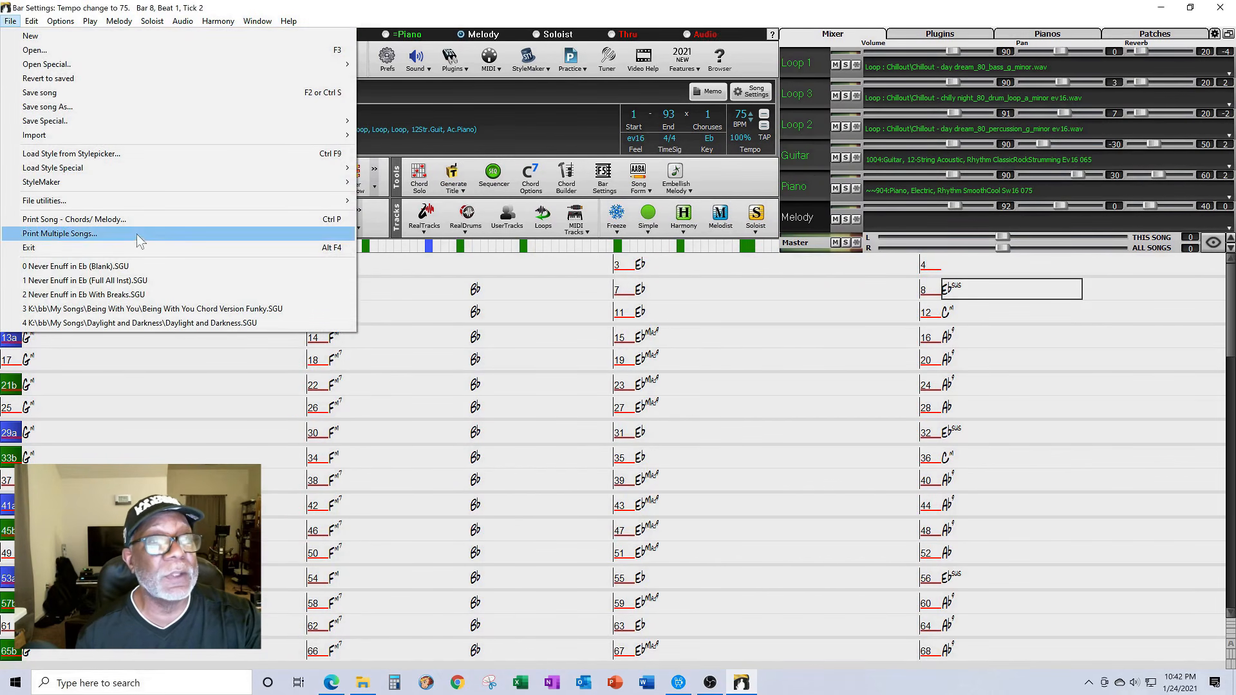
{"action": "left_click", "coordinate": [150, 294]}
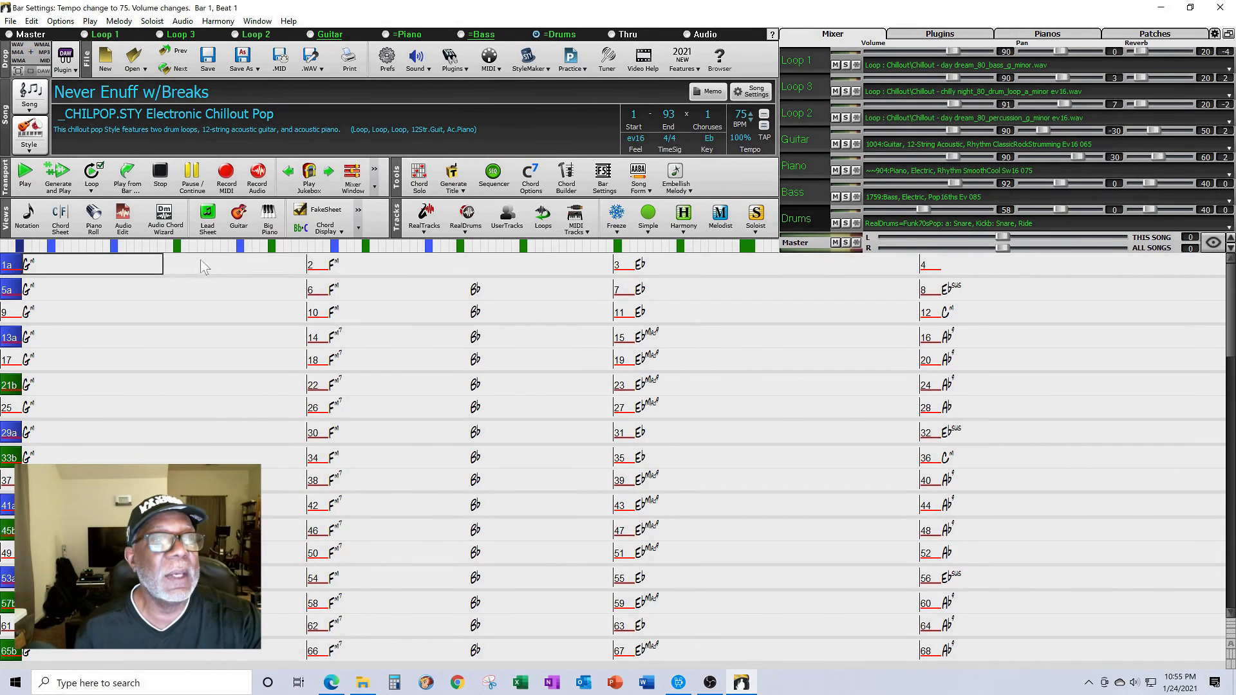
Play the song from bar 1, bar 5 and bar 13 to hear the breaks, and stop playback
{"action": "left_click", "coordinate": [109, 269]}
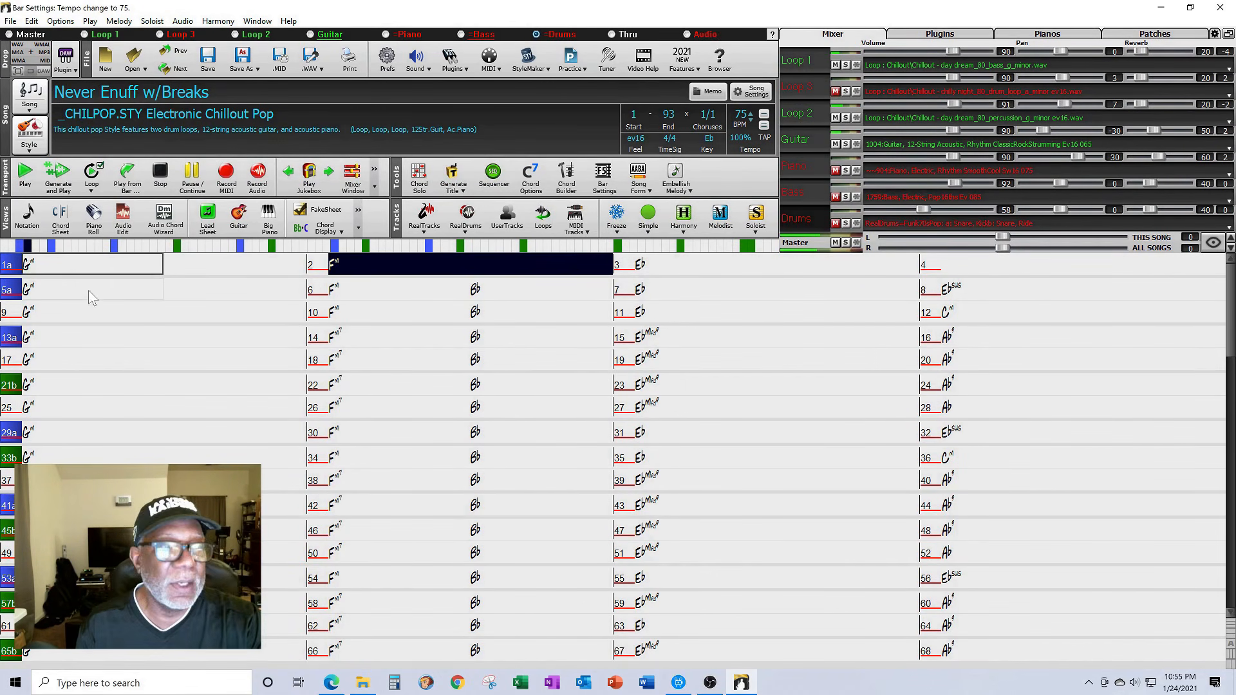
{"action": "left_click", "coordinate": [84, 288]}
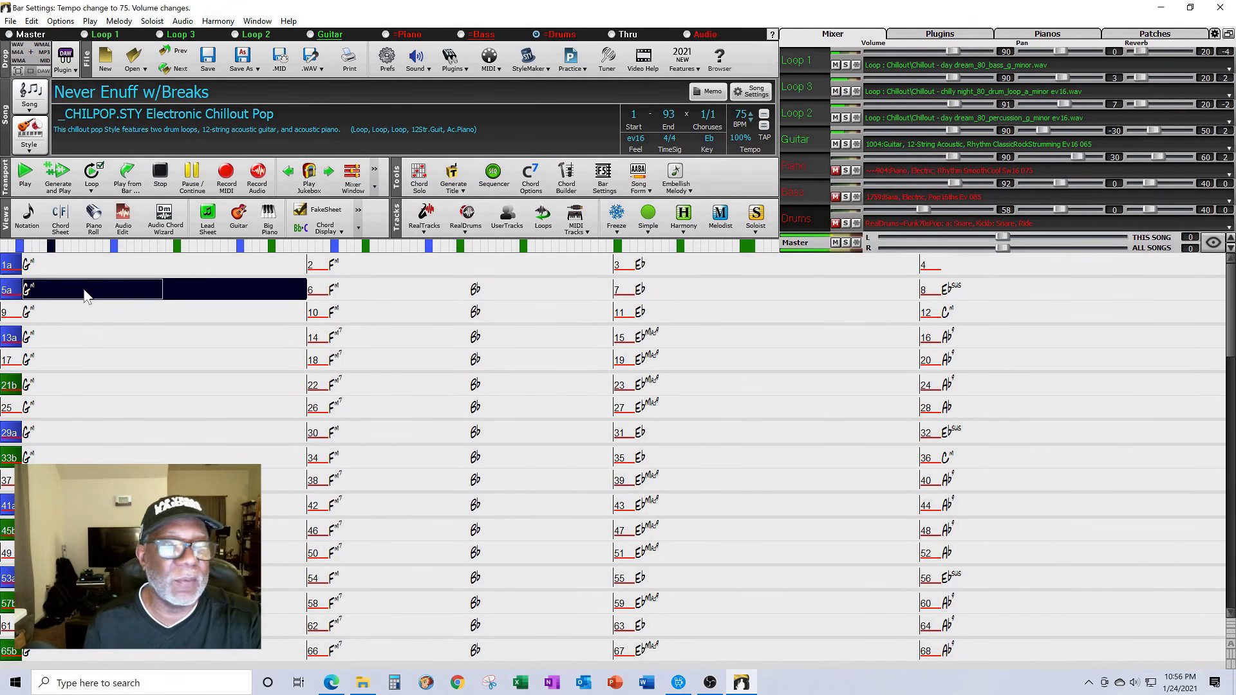
{"action": "left_click", "coordinate": [86, 338]}
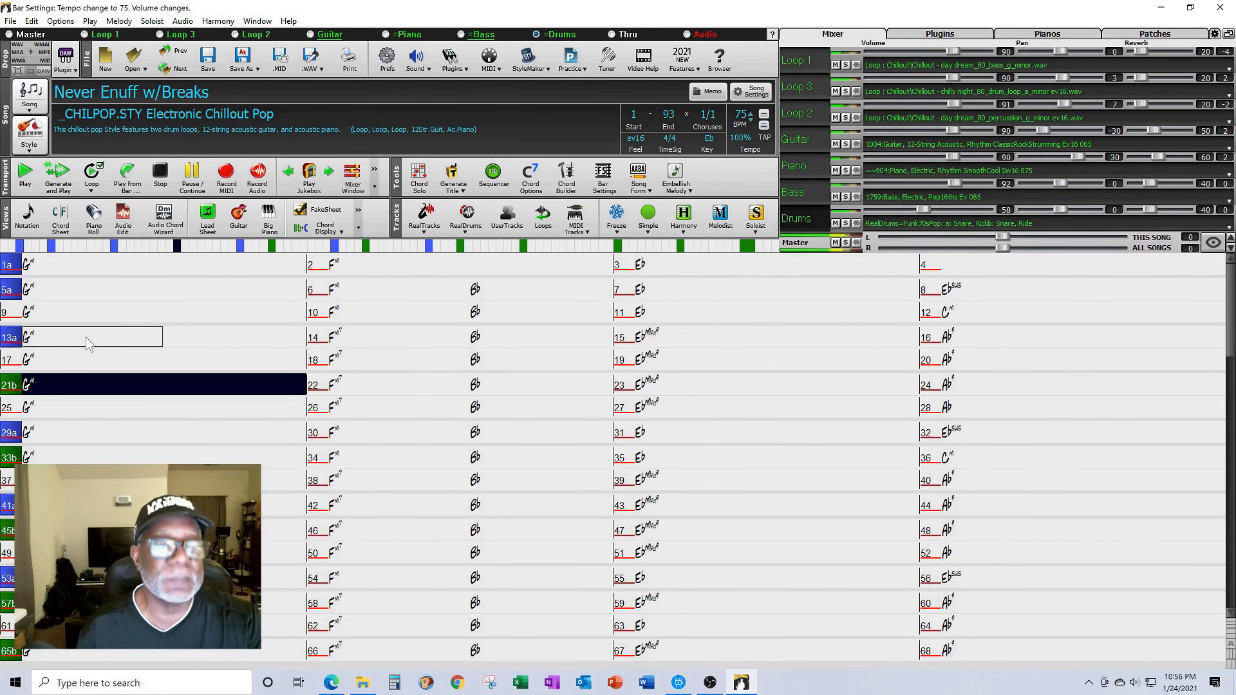
{"action": "left_click", "coordinate": [161, 175]}
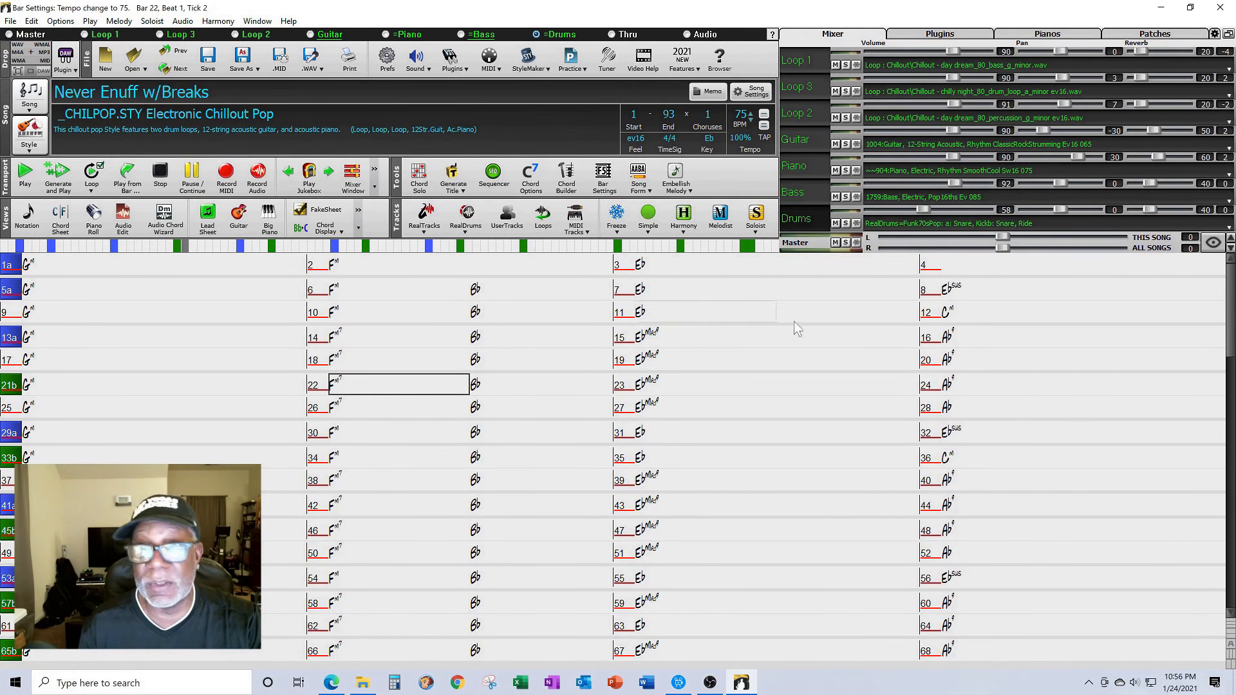
Show the Utility#1 track in the mixer and generate RealTracks 2692, Organ, Rhythm ModernPopSlowMike Ev 075, on it
{"action": "left_click", "coordinate": [1213, 247]}
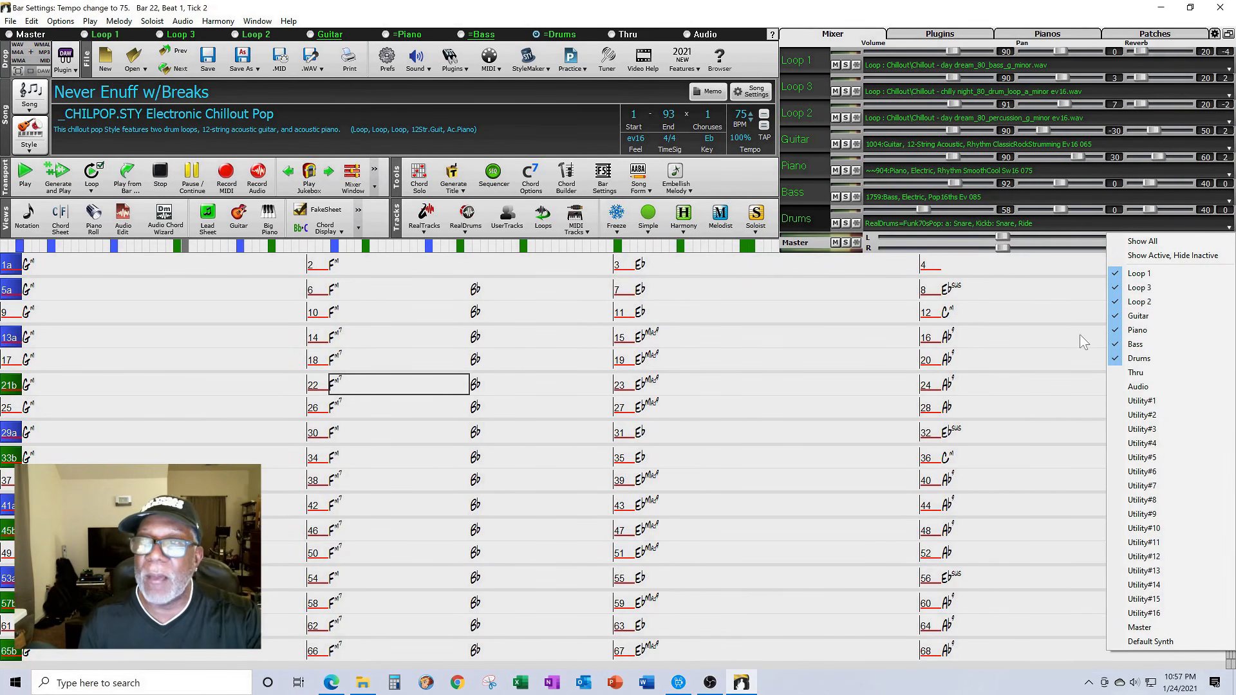
{"action": "left_click", "coordinate": [1143, 404]}
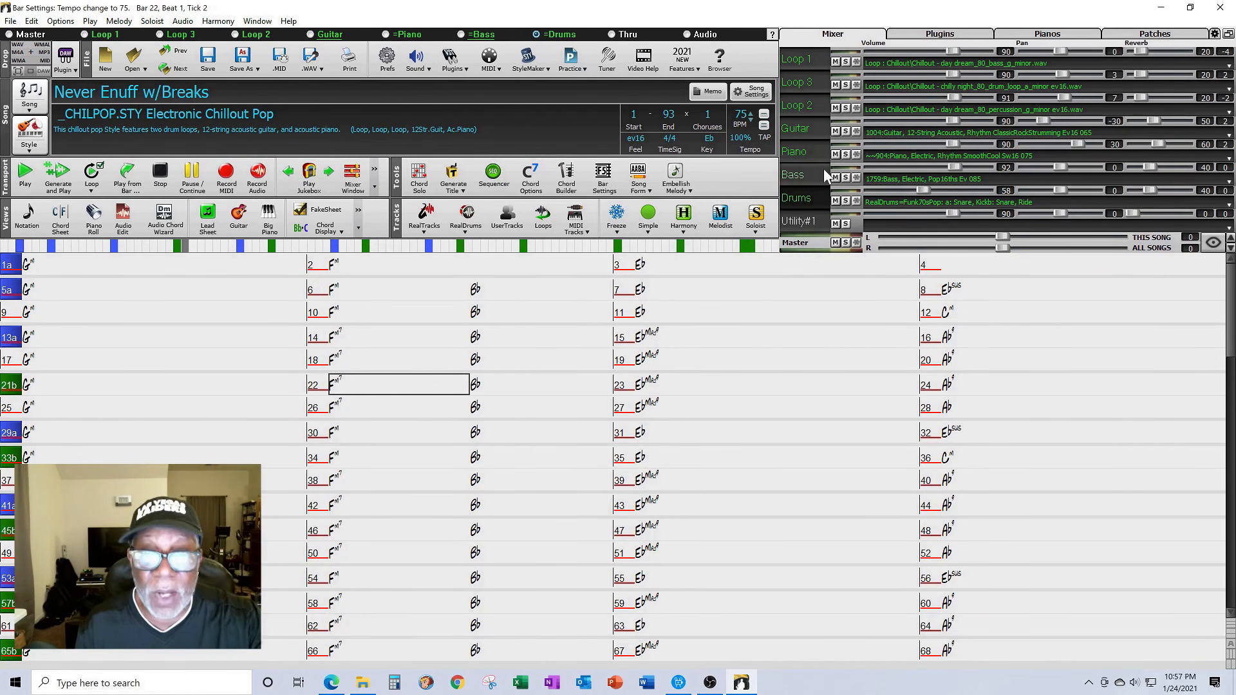
{"action": "right_click", "coordinate": [802, 224]}
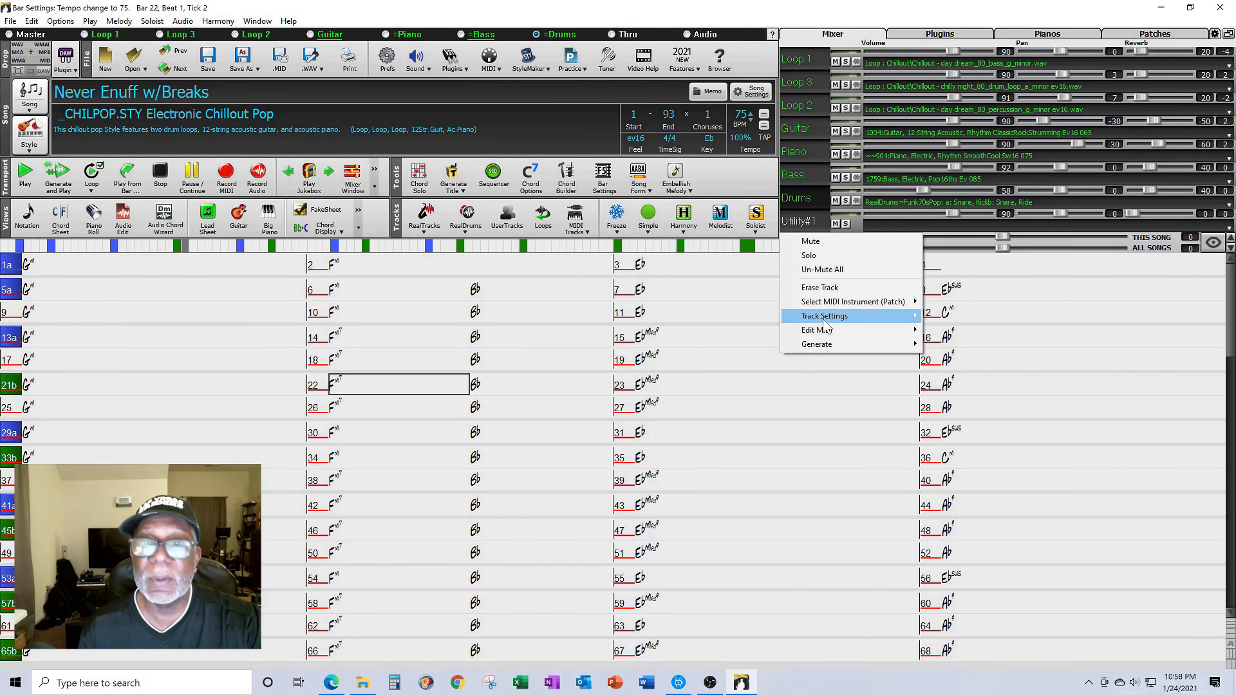
{"action": "mouse_move", "coordinate": [830, 345]}
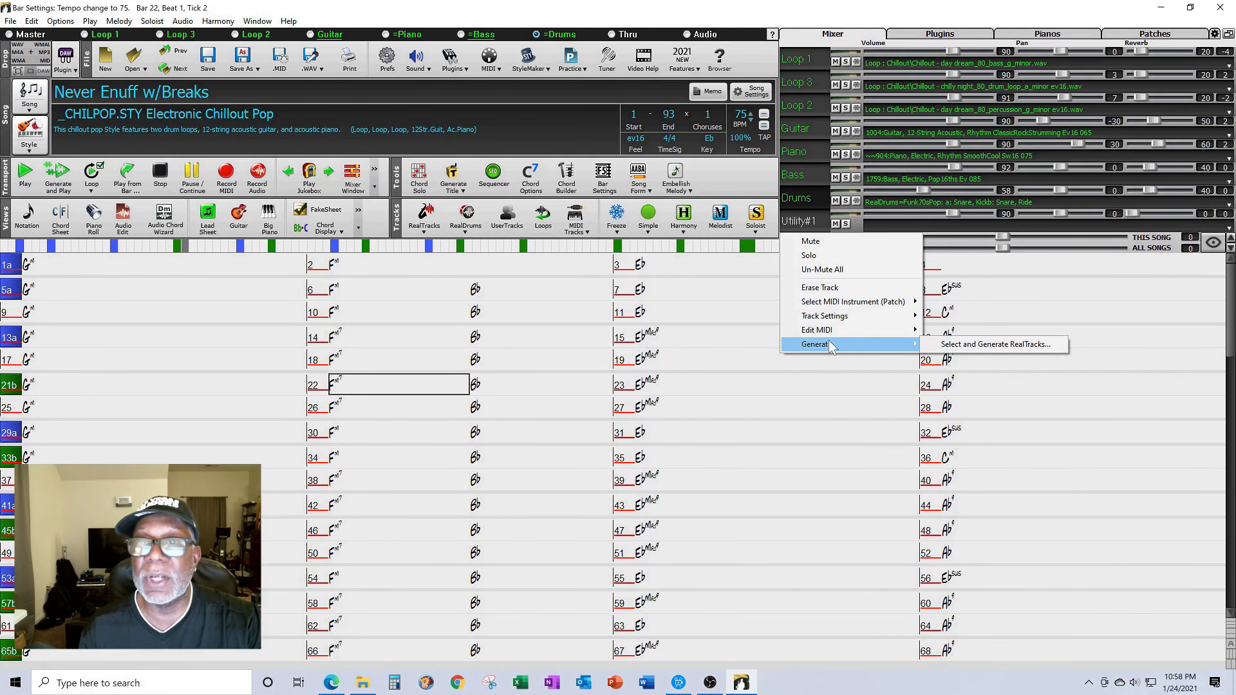
{"action": "left_click", "coordinate": [946, 346]}
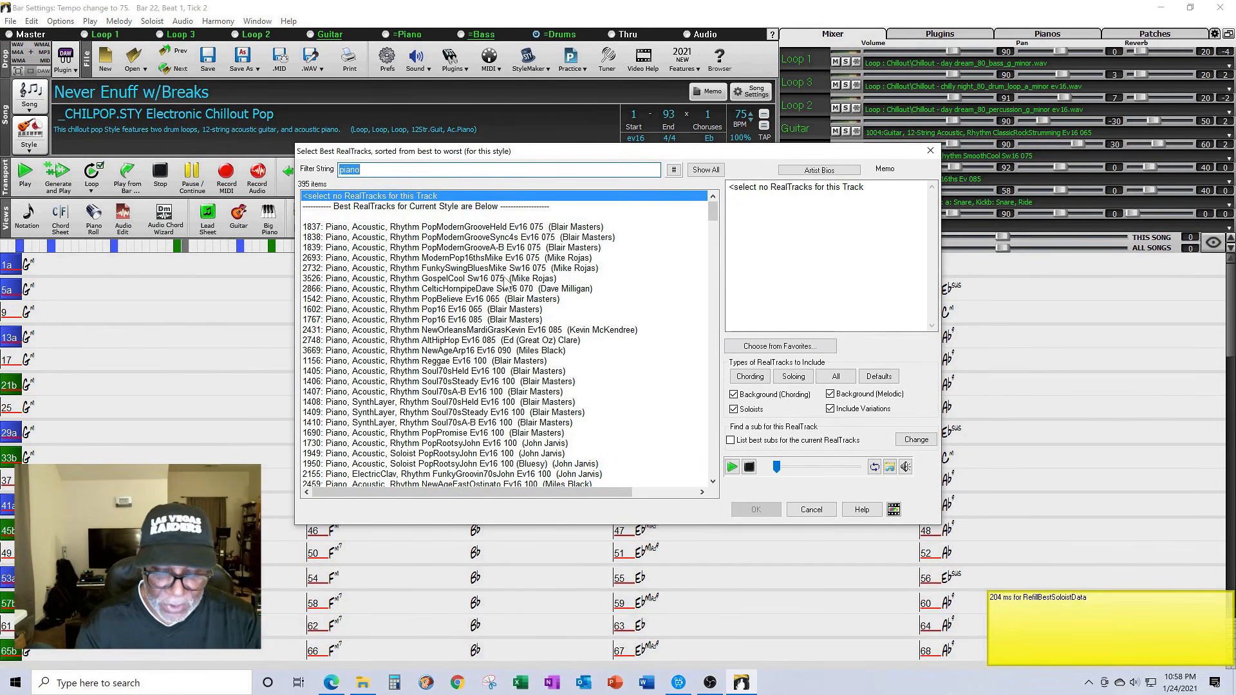
{"action": "type", "text": "organ"}
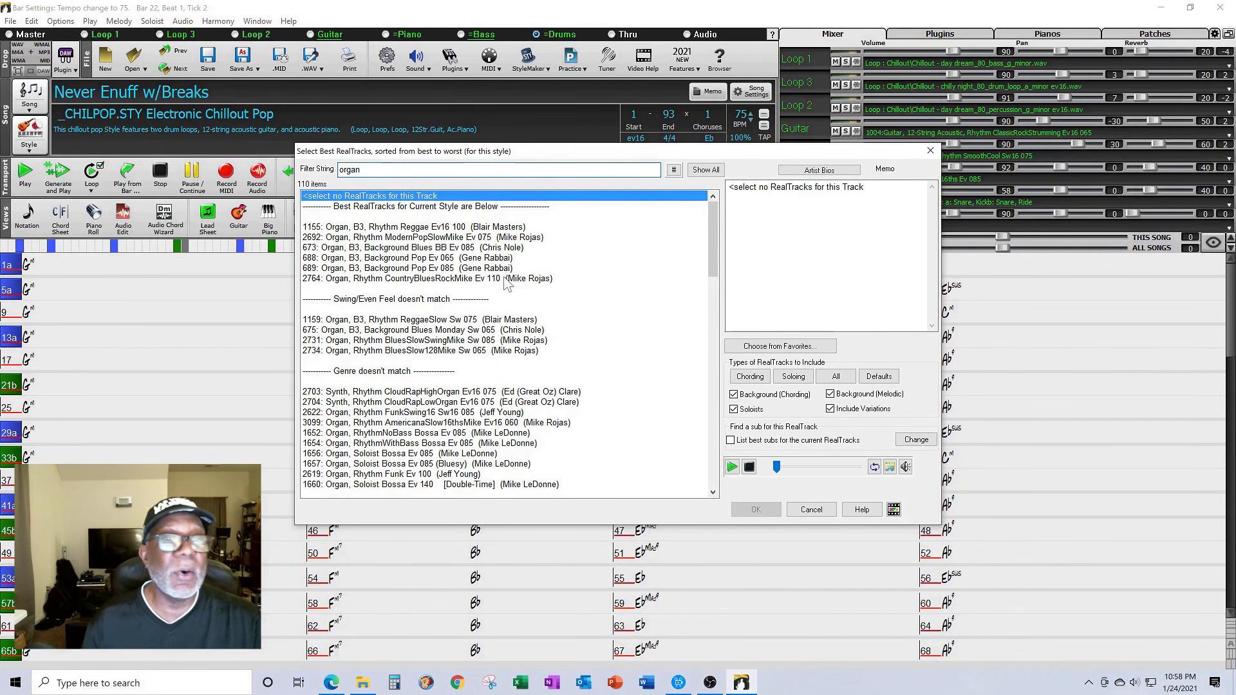
{"action": "left_click", "coordinate": [405, 238]}
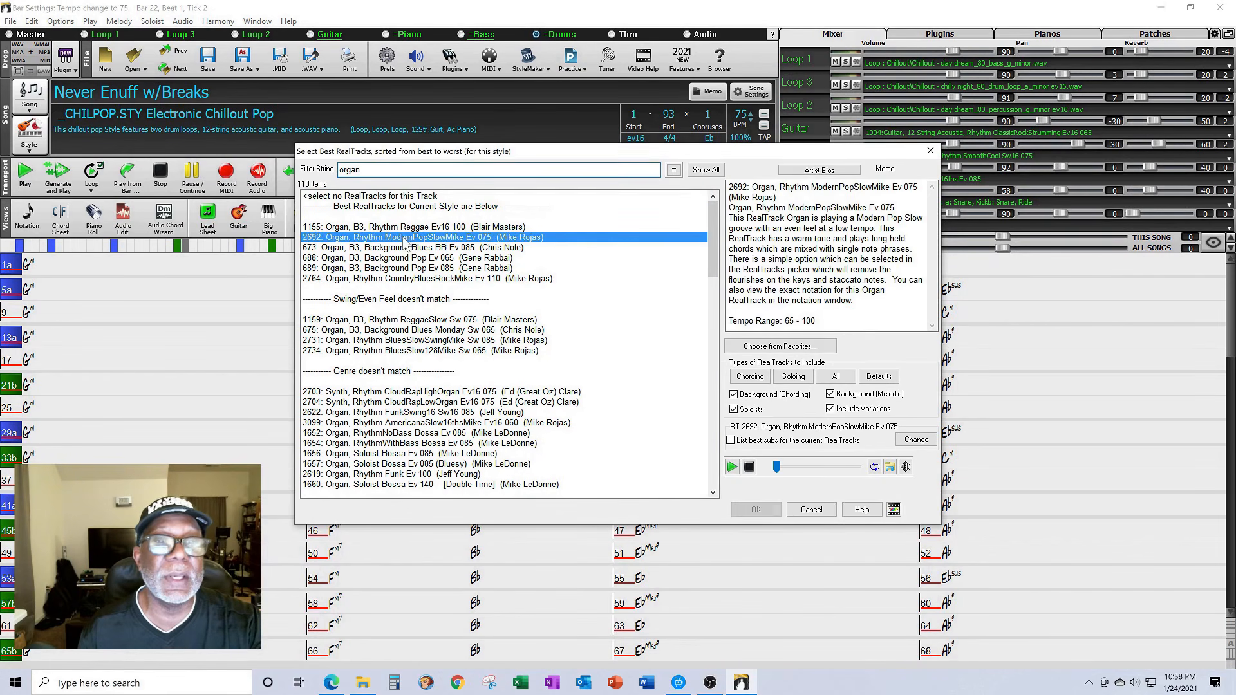
{"action": "left_click", "coordinate": [758, 507]}
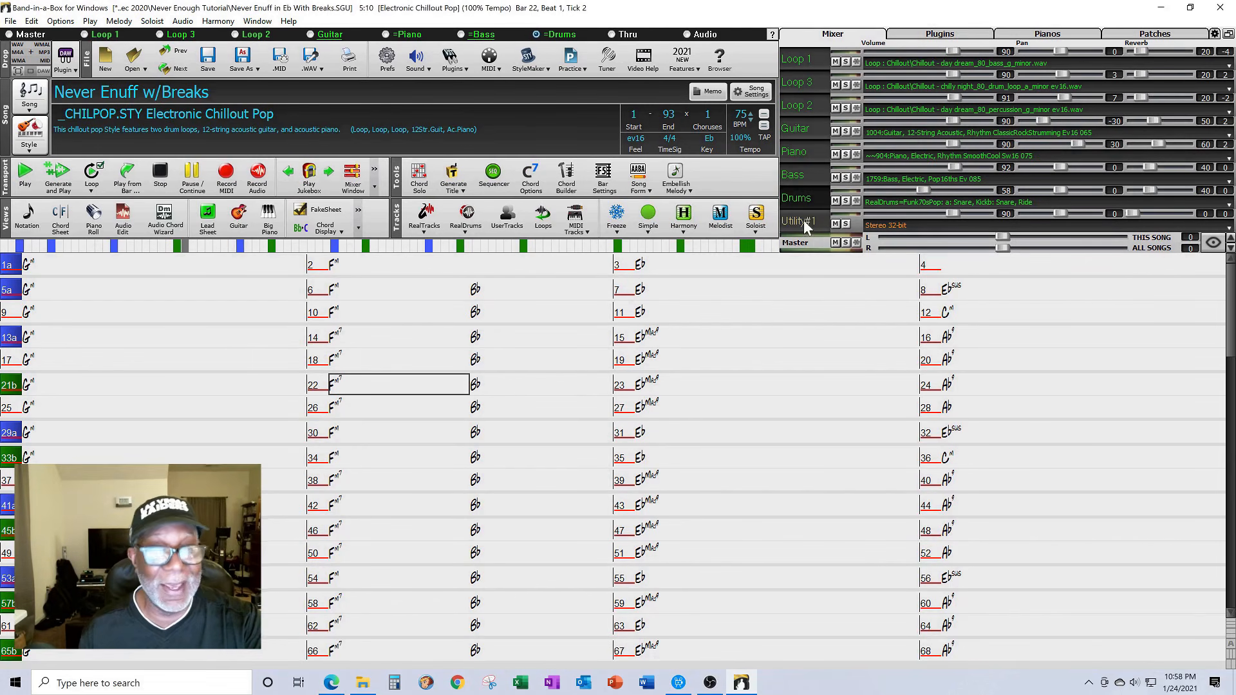
Play the song from bar 1 to check the generated organ part, and stop playback
{"action": "left_click", "coordinate": [63, 261]}
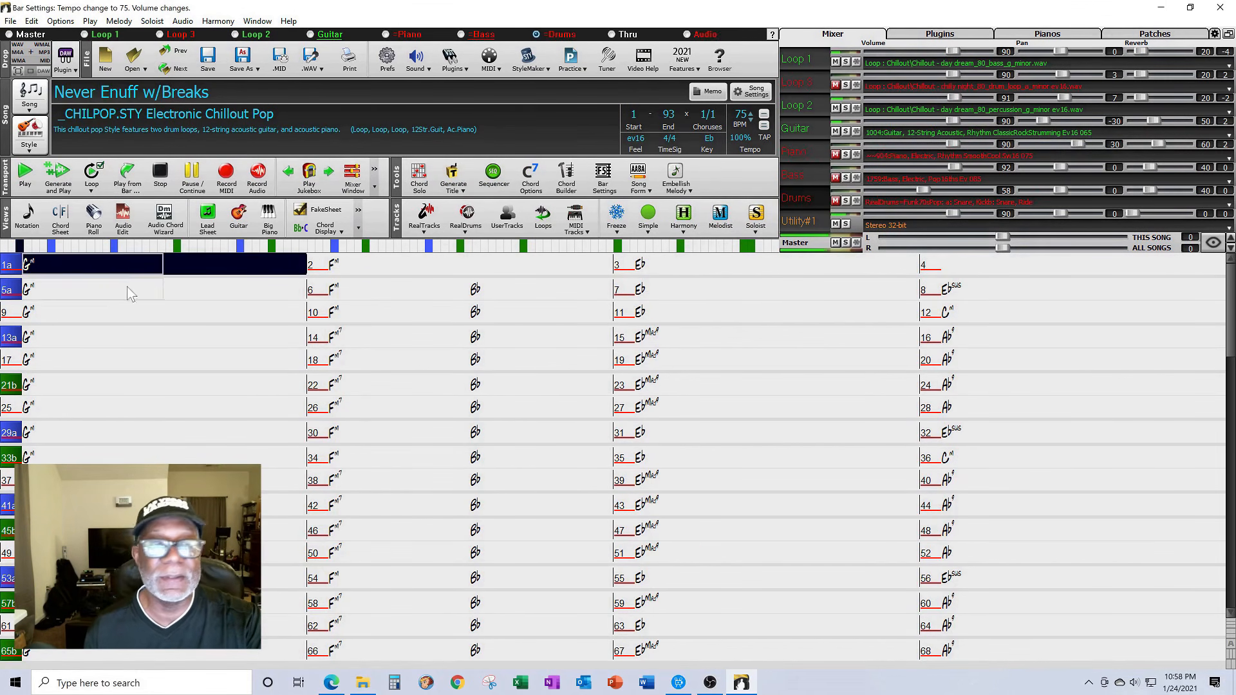
{"action": "left_click", "coordinate": [161, 177]}
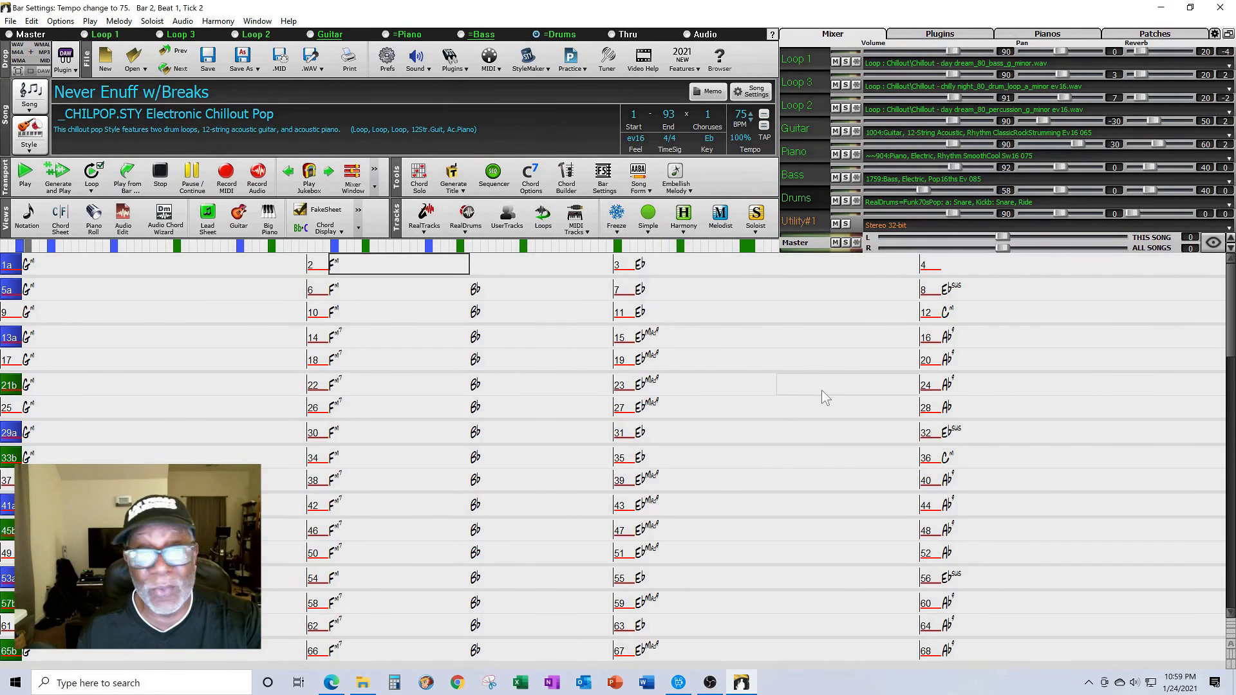
Rename the Utility#1 track to Organ
{"action": "right_click", "coordinate": [809, 226]}
{"action": "mouse_move", "coordinate": [836, 318]}
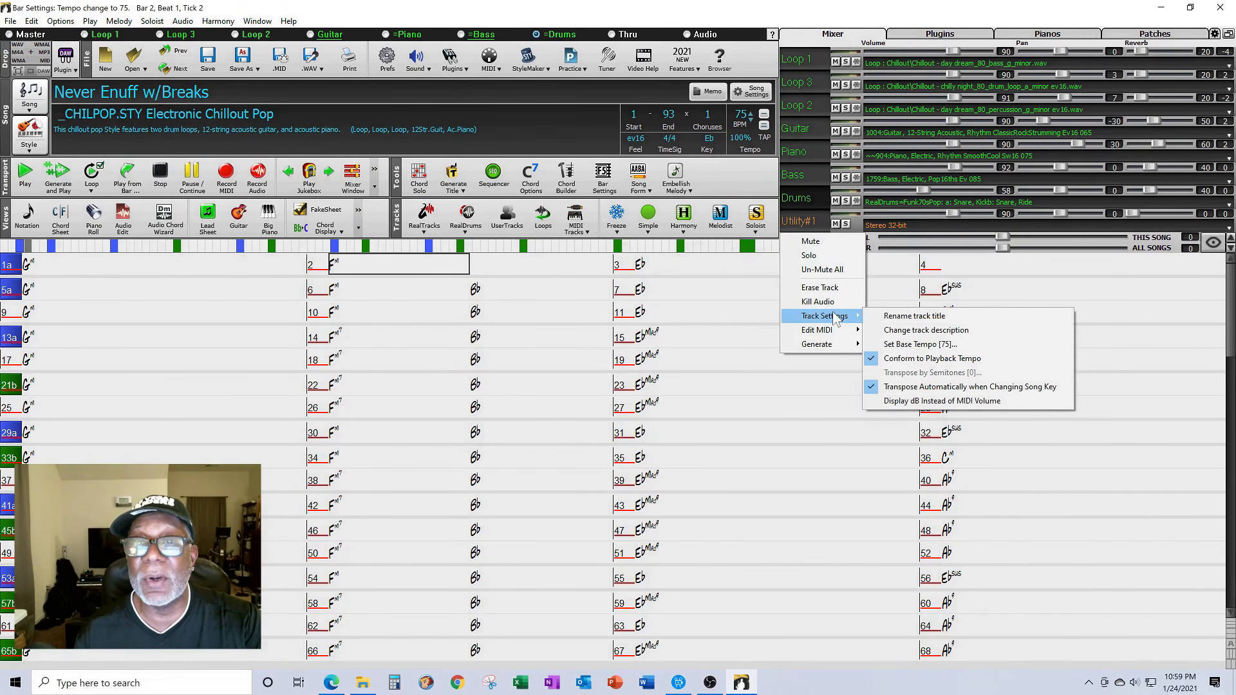
{"action": "left_click", "coordinate": [886, 316]}
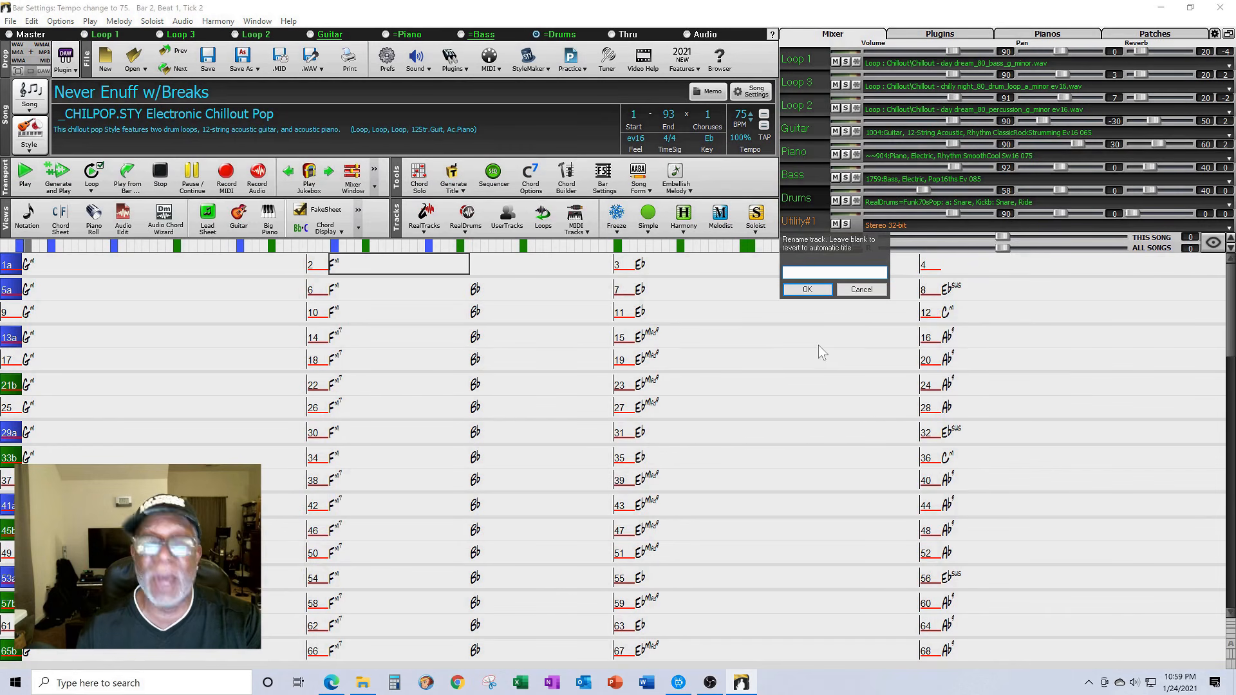
{"action": "type", "text": "Organ"}
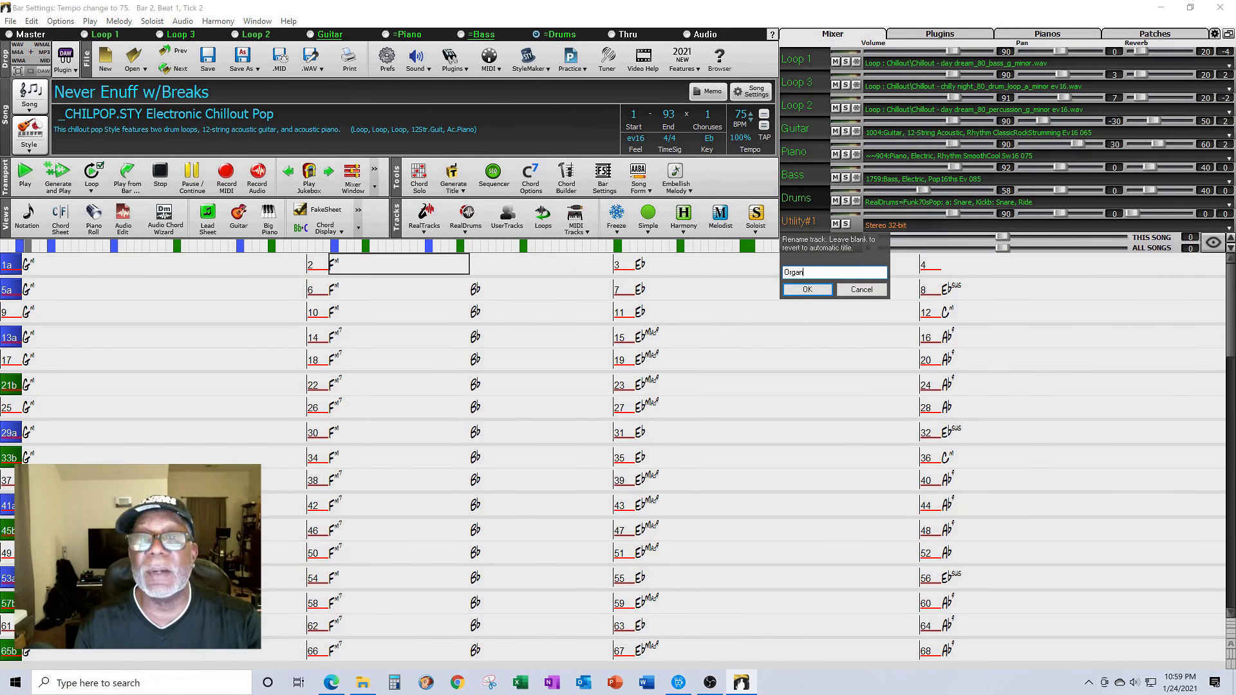
{"action": "left_click", "coordinate": [798, 290]}
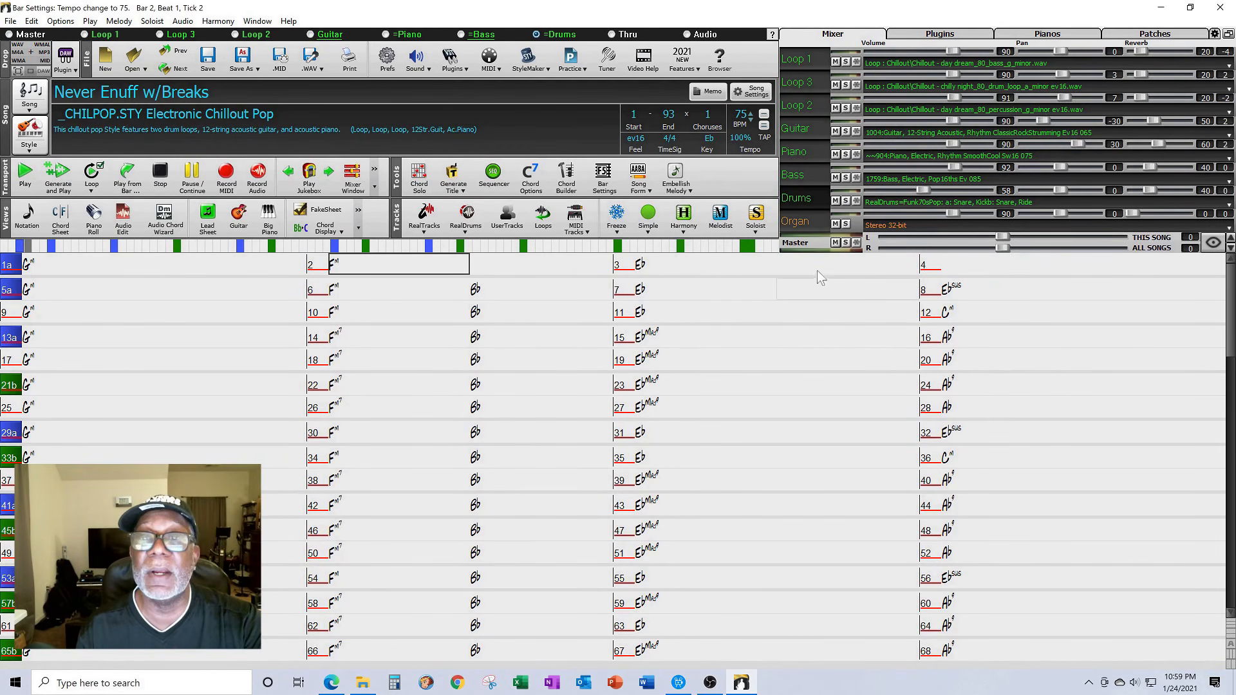
Set the Organ track's description to "Organ 2692"
{"action": "right_click", "coordinate": [797, 226]}
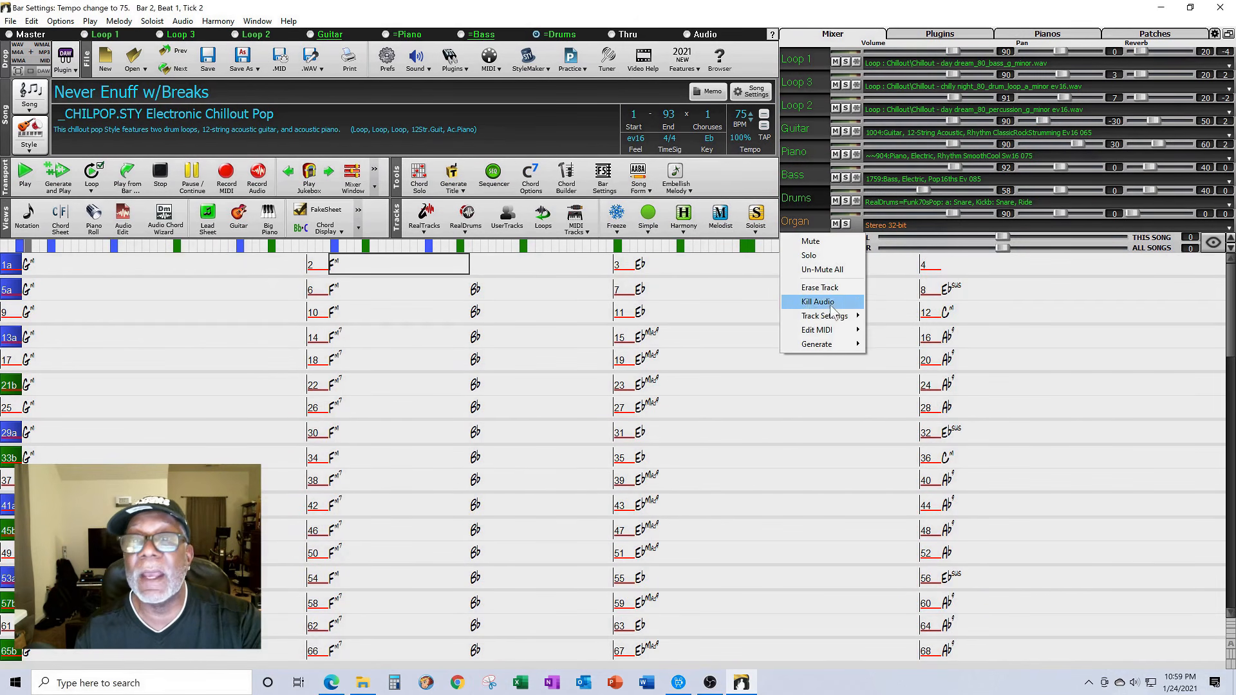
{"action": "mouse_move", "coordinate": [833, 315]}
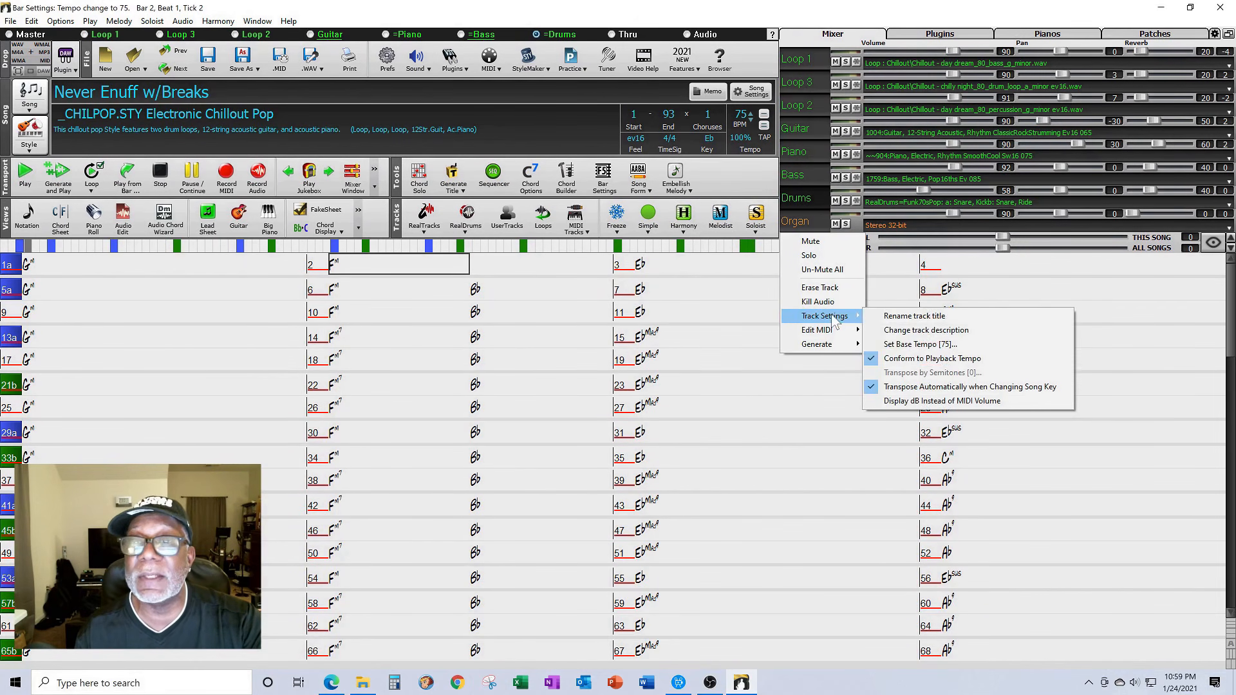
{"action": "left_click", "coordinate": [901, 330]}
{"action": "type", "text": "Organ"}
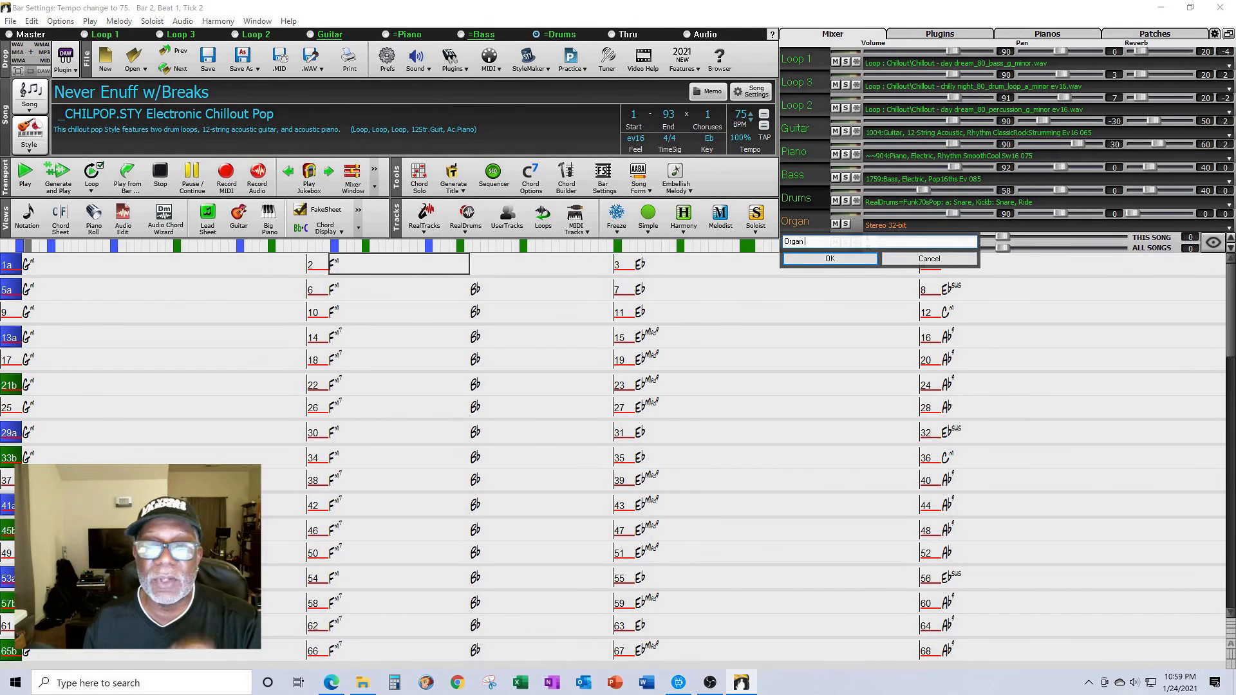
{"action": "type", "text": "2692"}
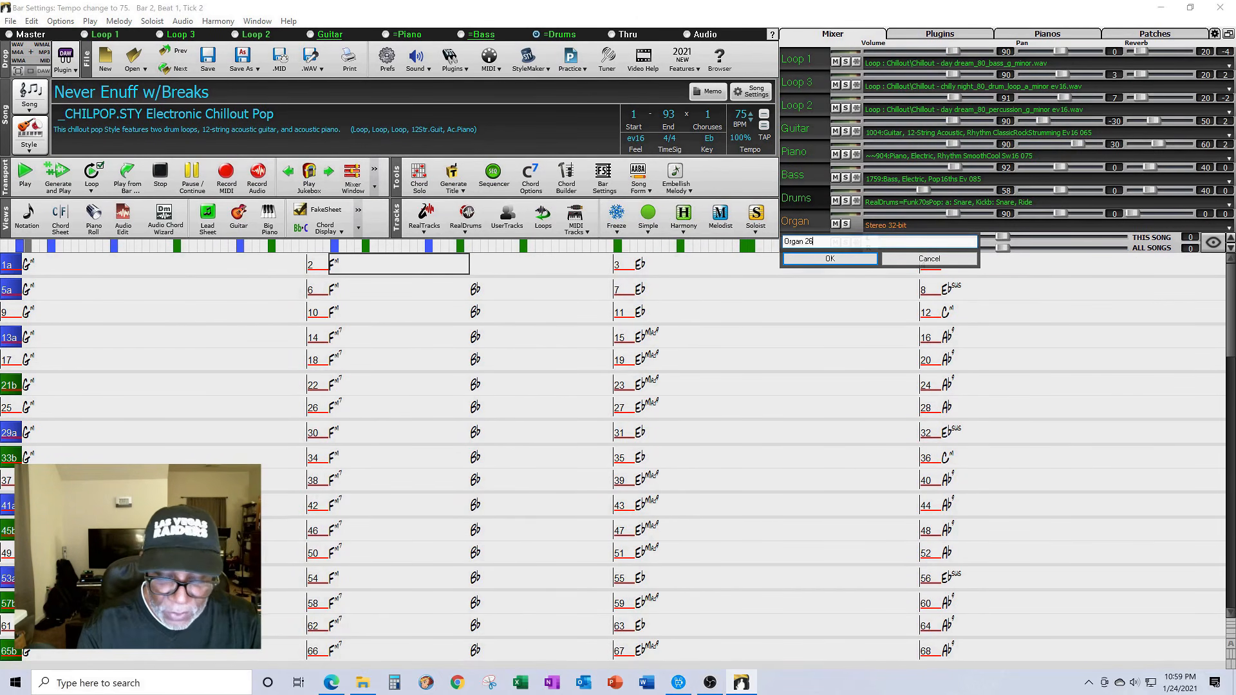
{"action": "left_click", "coordinate": [843, 261]}
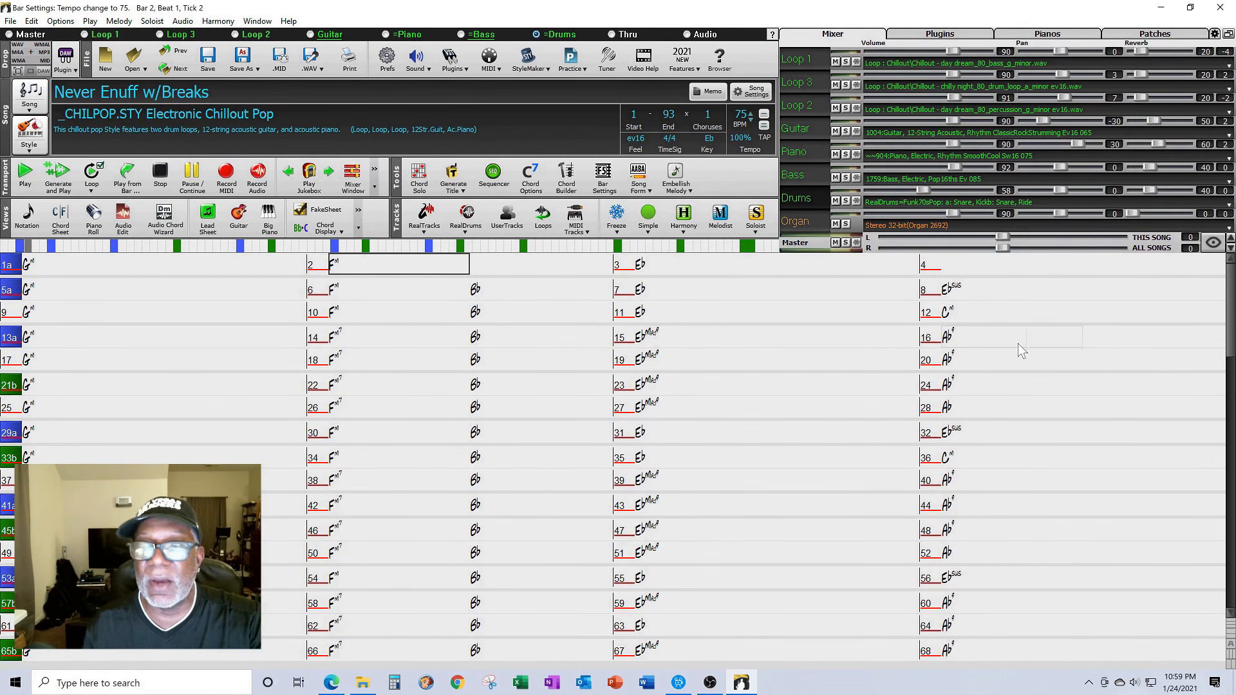
Show the Utility#2 track in the mixer and generate RealTracks 3027, Vocal Oohs, Background Pop3-part Ev 085, on it
{"action": "left_click", "coordinate": [1212, 243]}
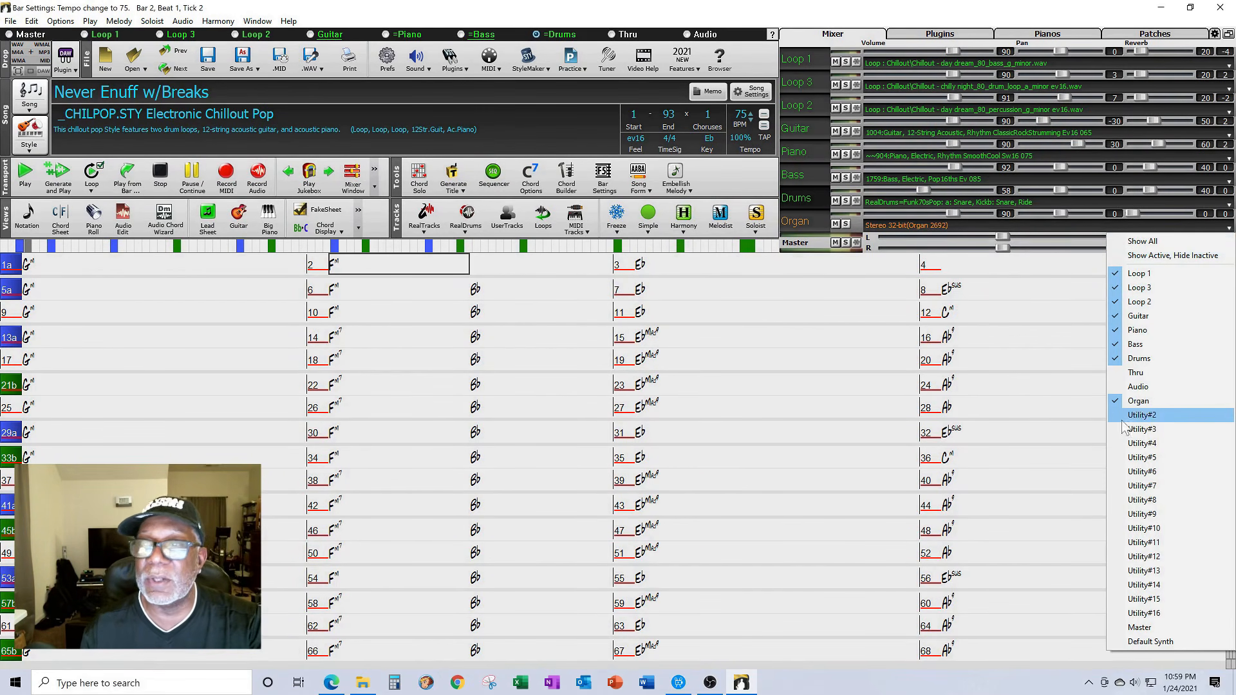
{"action": "left_click", "coordinate": [1141, 415]}
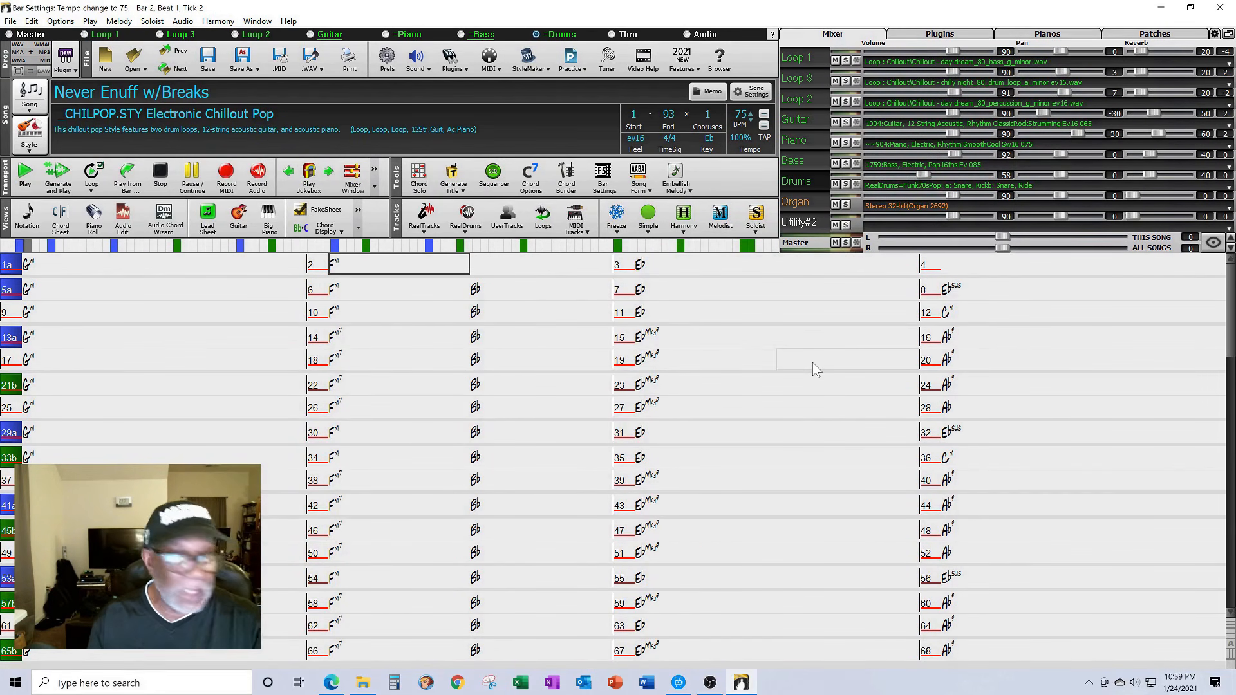
{"action": "right_click", "coordinate": [799, 227]}
{"action": "mouse_move", "coordinate": [839, 349]}
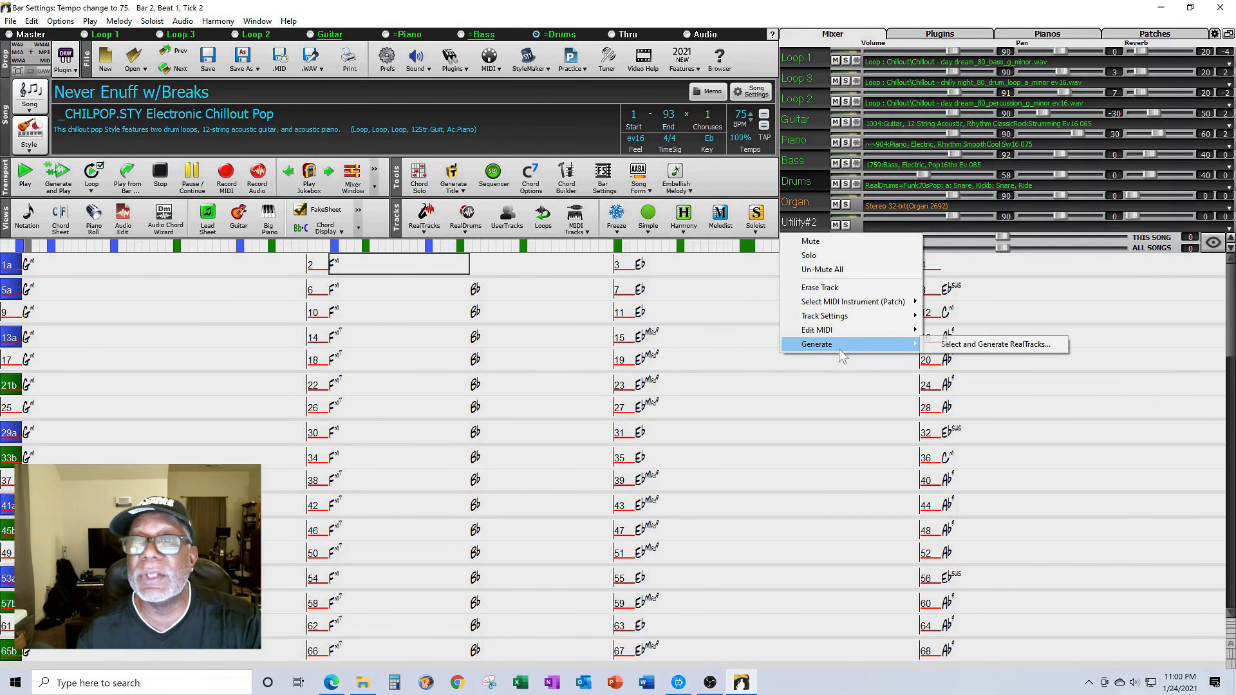
{"action": "left_click", "coordinate": [968, 342]}
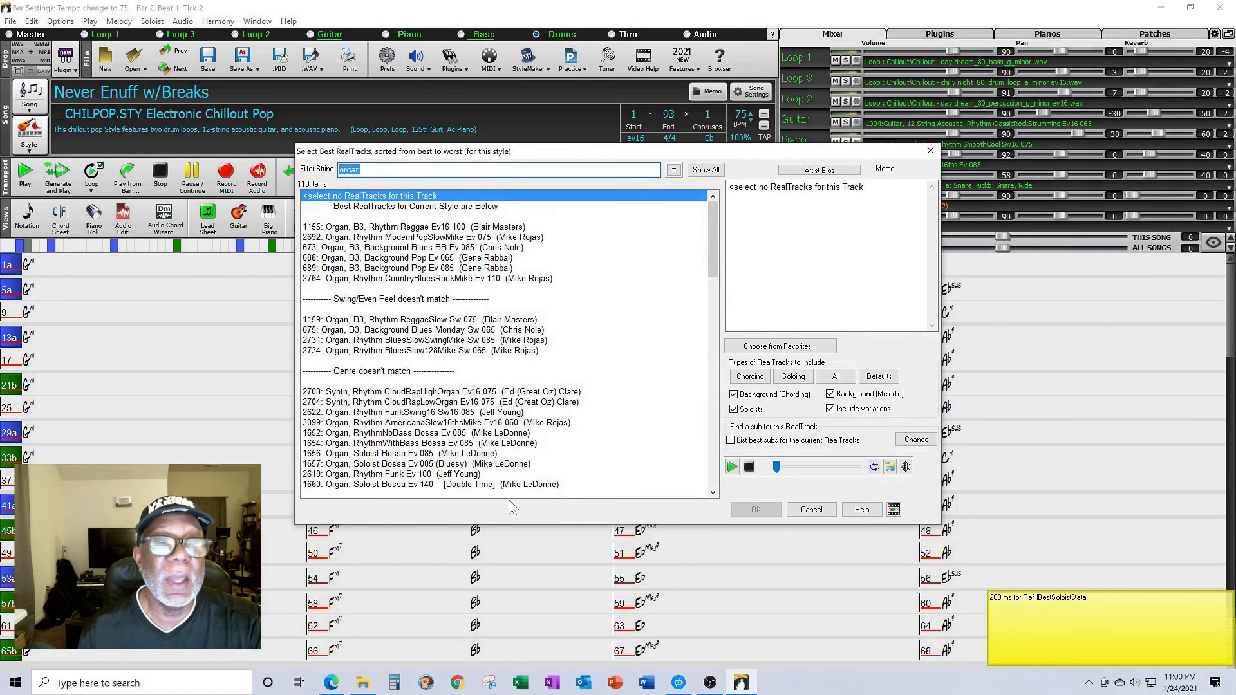
{"action": "type", "text": "vocal"}
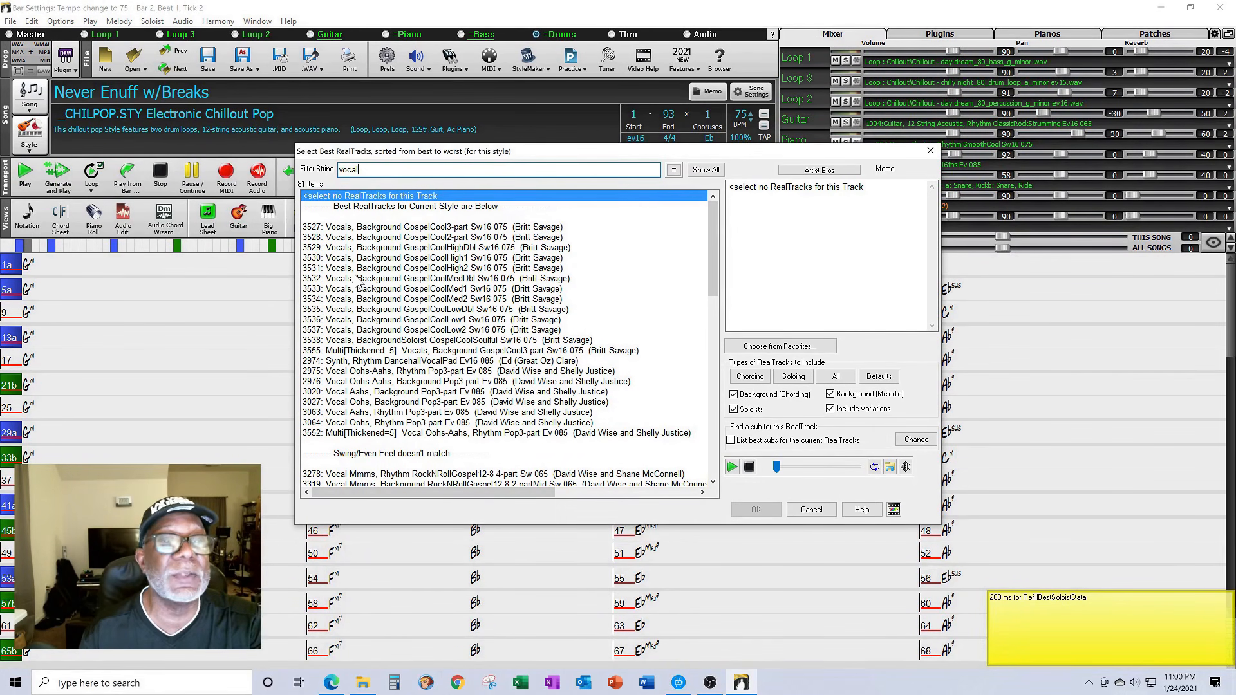
{"action": "left_click", "coordinate": [360, 402]}
{"action": "left_click", "coordinate": [756, 510]}
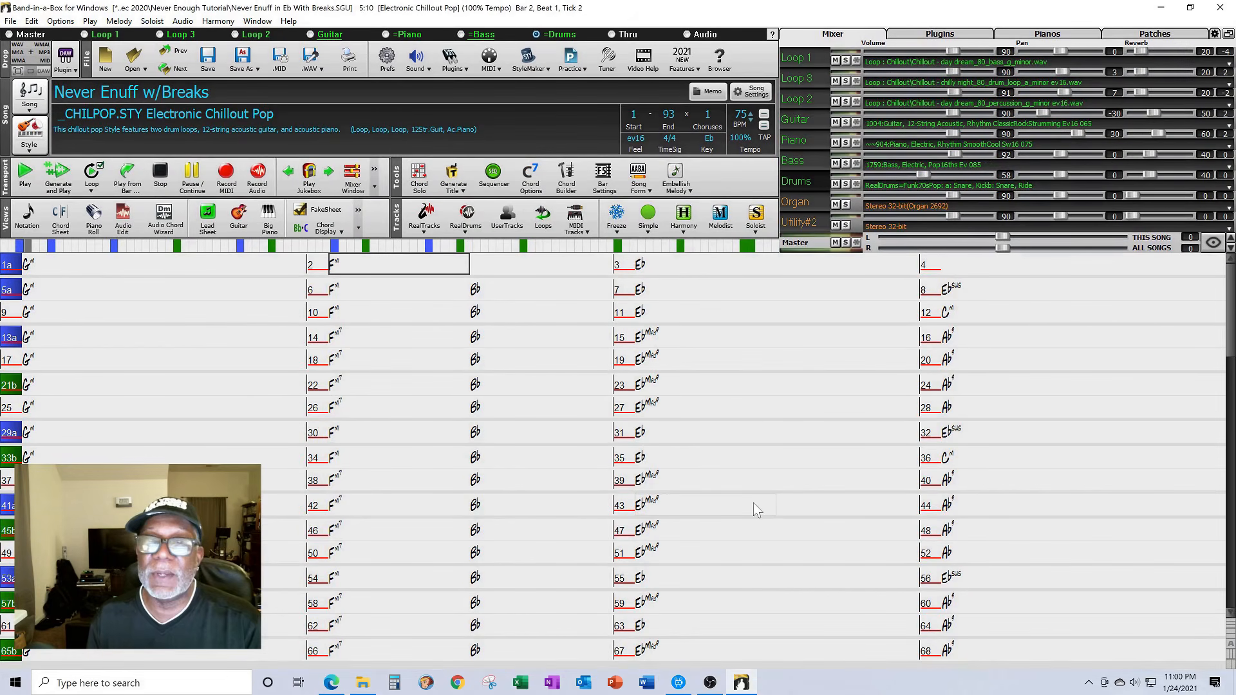
Rename the Utility#2 track to Bk Vocals
{"action": "right_click", "coordinate": [800, 226]}
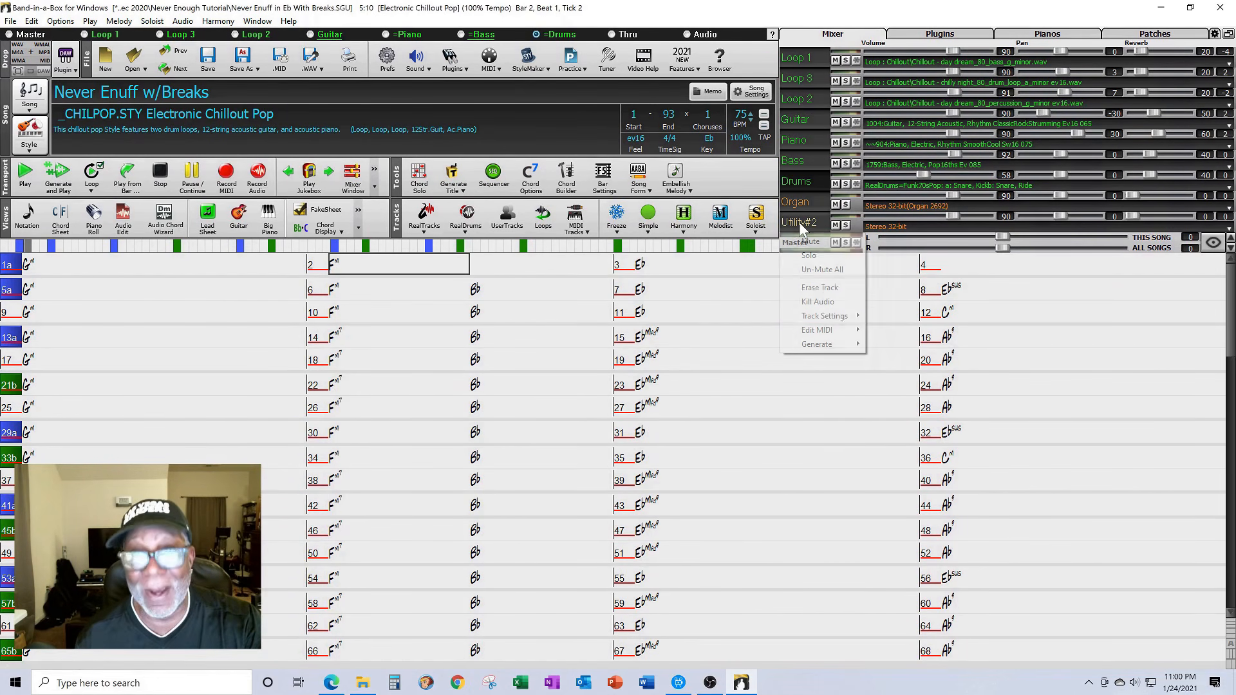
{"action": "mouse_move", "coordinate": [835, 317]}
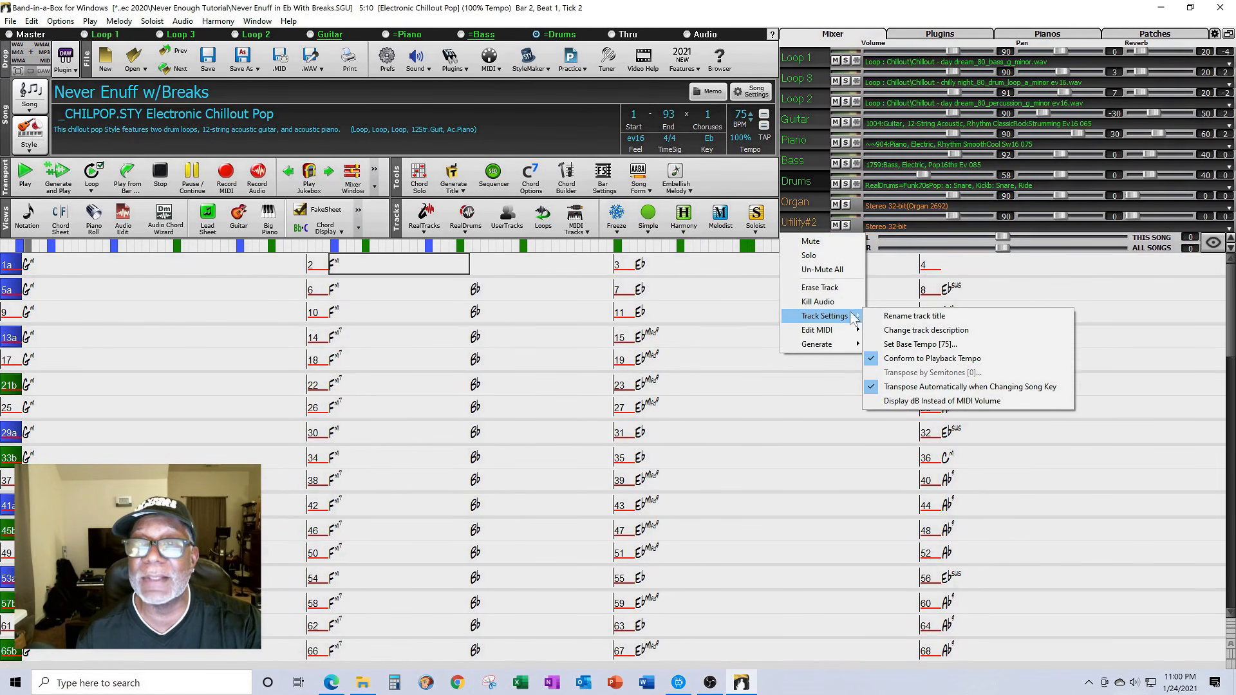
{"action": "left_click", "coordinate": [909, 316]}
{"action": "type", "text": "Bk Voc"}
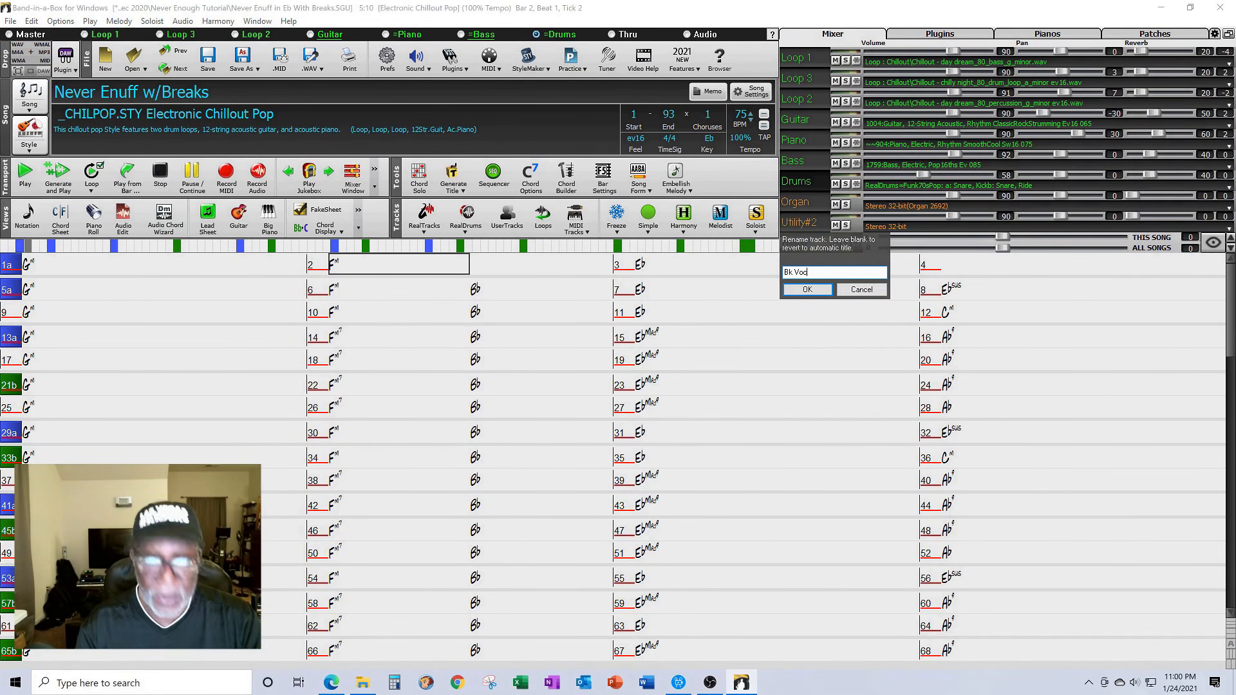
{"action": "type", "text": "als"}
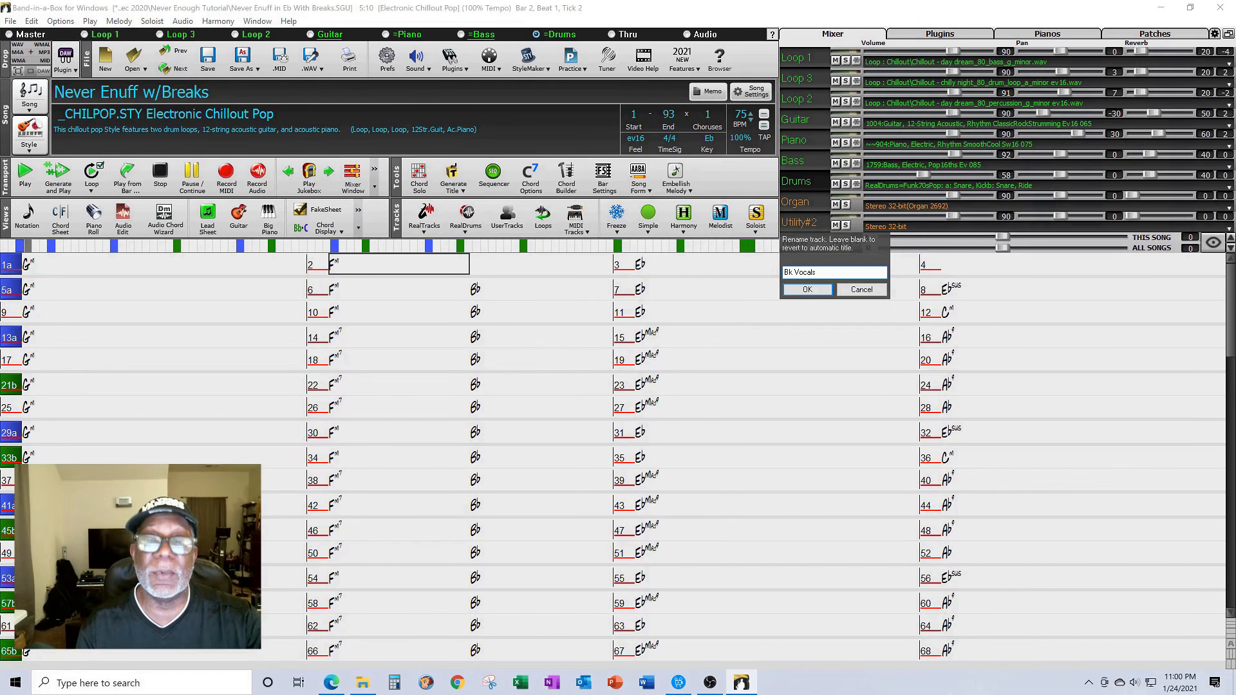
{"action": "left_click", "coordinate": [807, 289]}
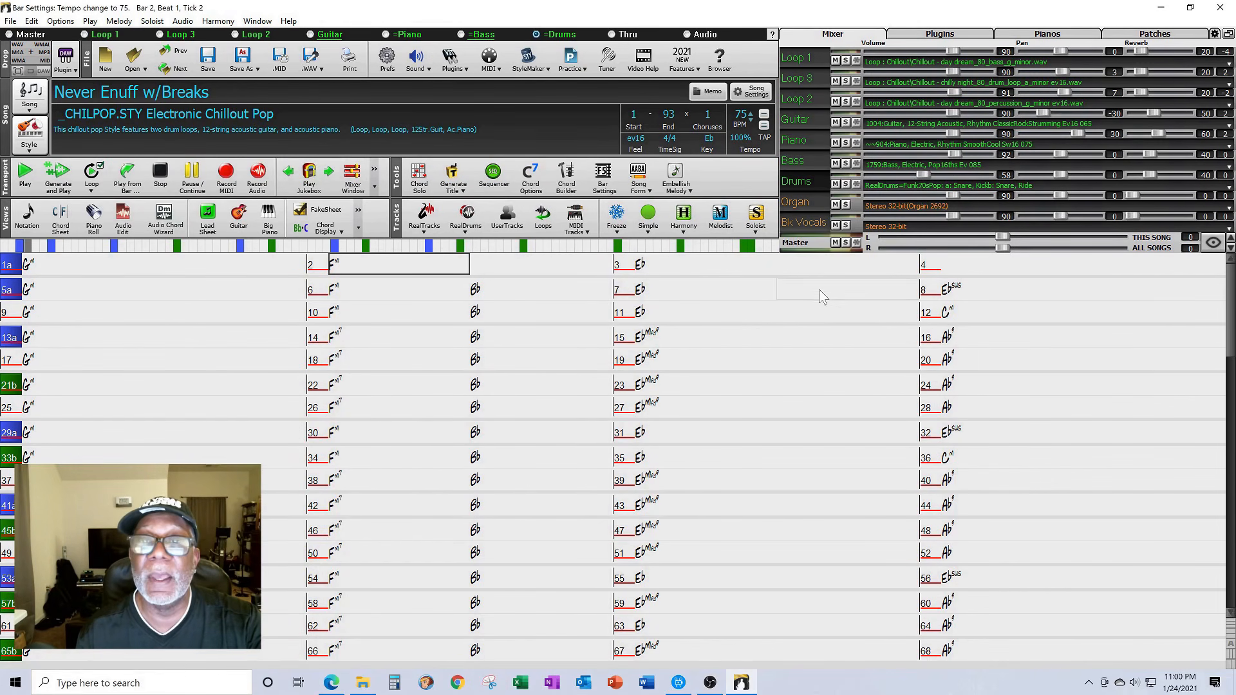
Set the Bk Vocals track's description to "BK Vocals 3027"
{"action": "right_click", "coordinate": [897, 230]}
{"action": "mouse_move", "coordinate": [908, 315]}
{"action": "left_click", "coordinate": [988, 329]}
{"action": "type", "text": "BK Vocal"}
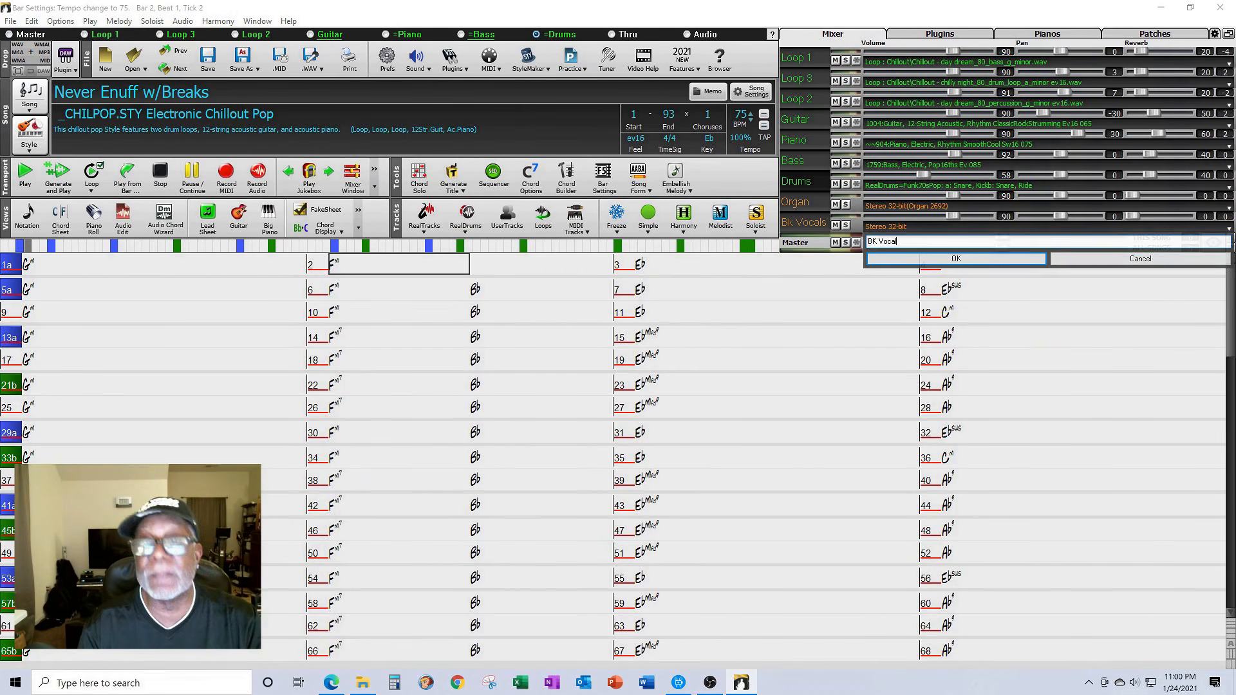
{"action": "type", "text": "s 3027"}
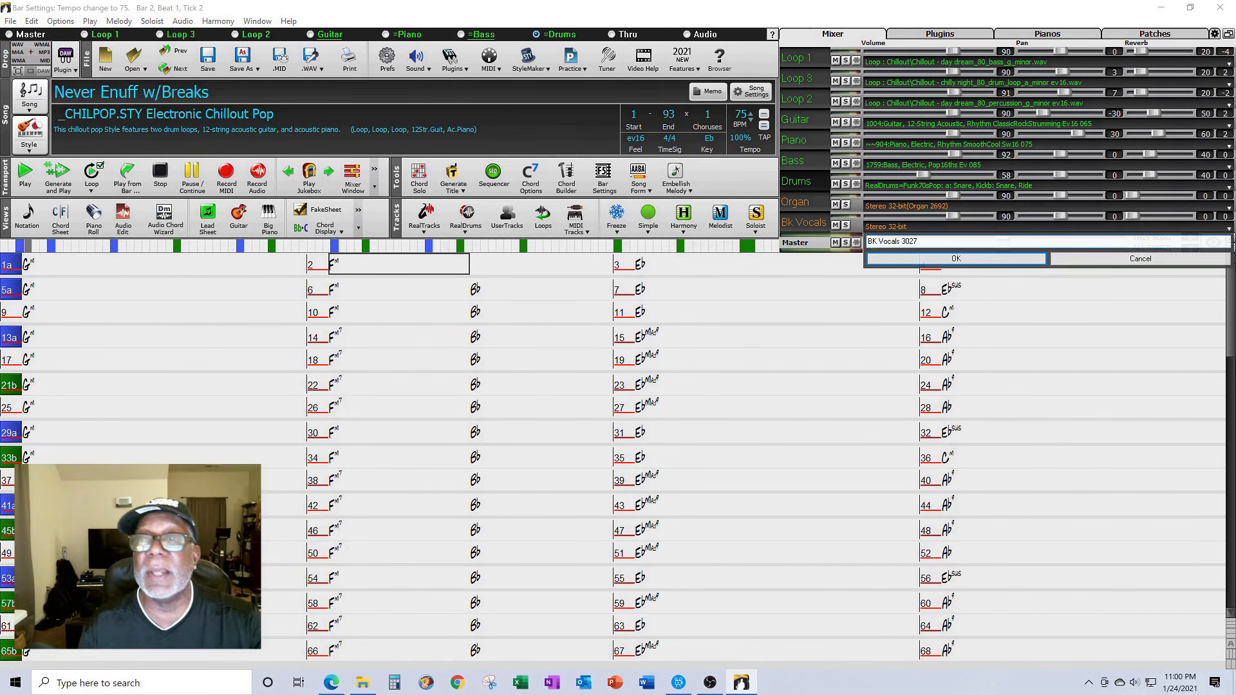
{"action": "left_click", "coordinate": [932, 261]}
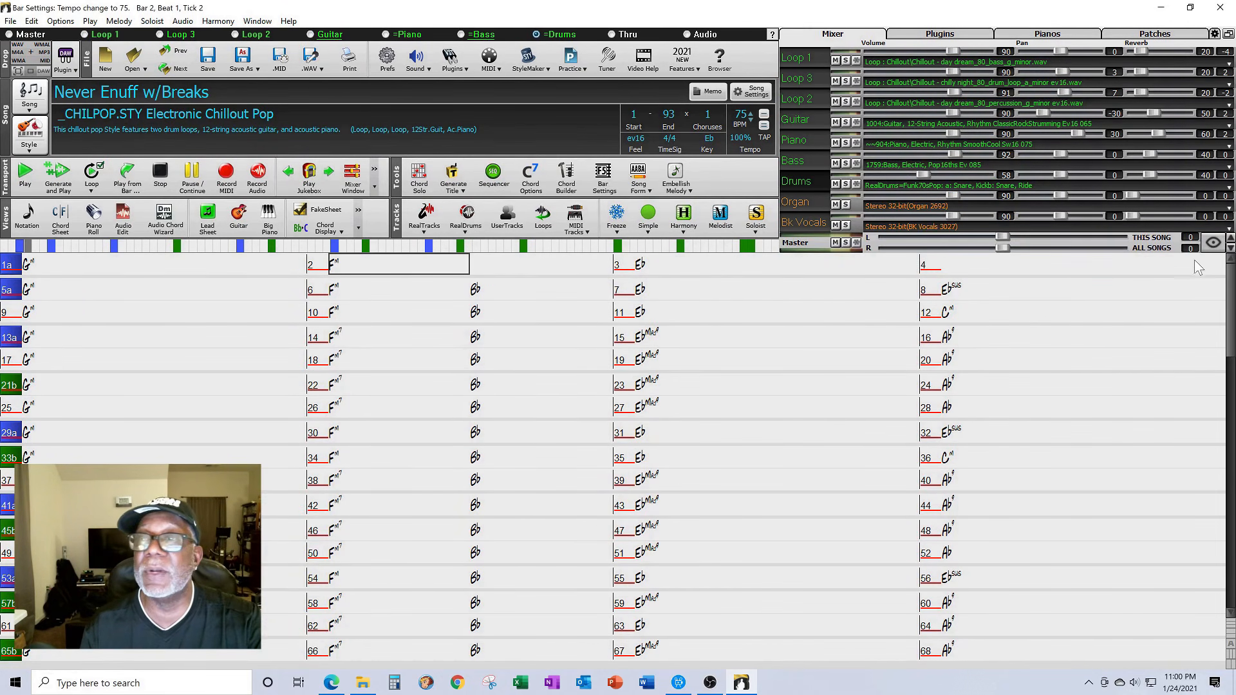
Show the Utility#3 track in the mixer and open the RealTracks selection for it
{"action": "left_click", "coordinate": [1212, 243]}
{"action": "left_click", "coordinate": [1132, 429]}
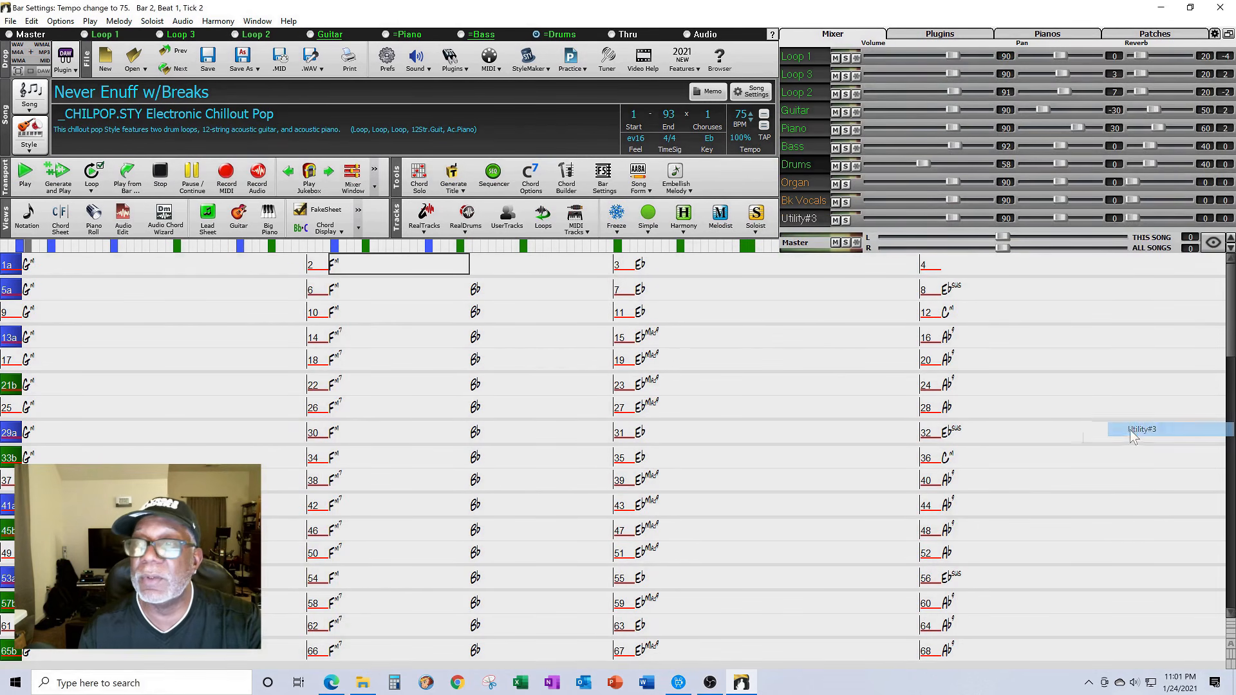
{"action": "right_click", "coordinate": [793, 222]}
{"action": "mouse_move", "coordinate": [834, 300]}
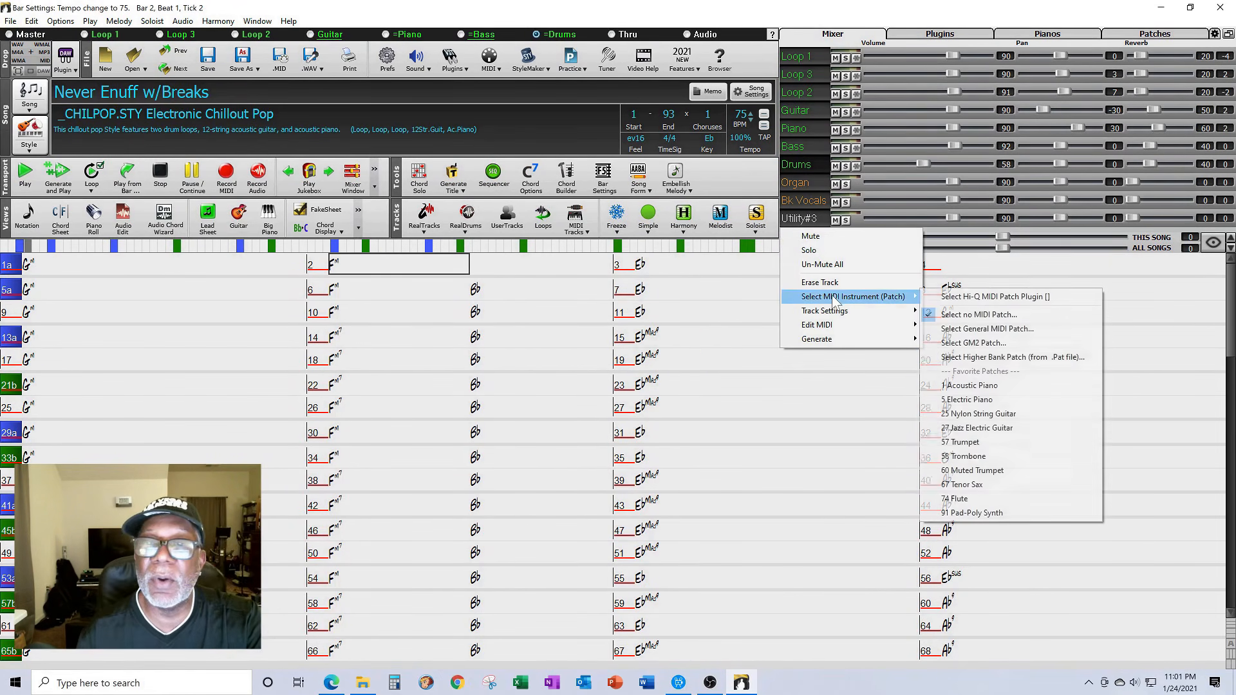
{"action": "mouse_move", "coordinate": [831, 337]}
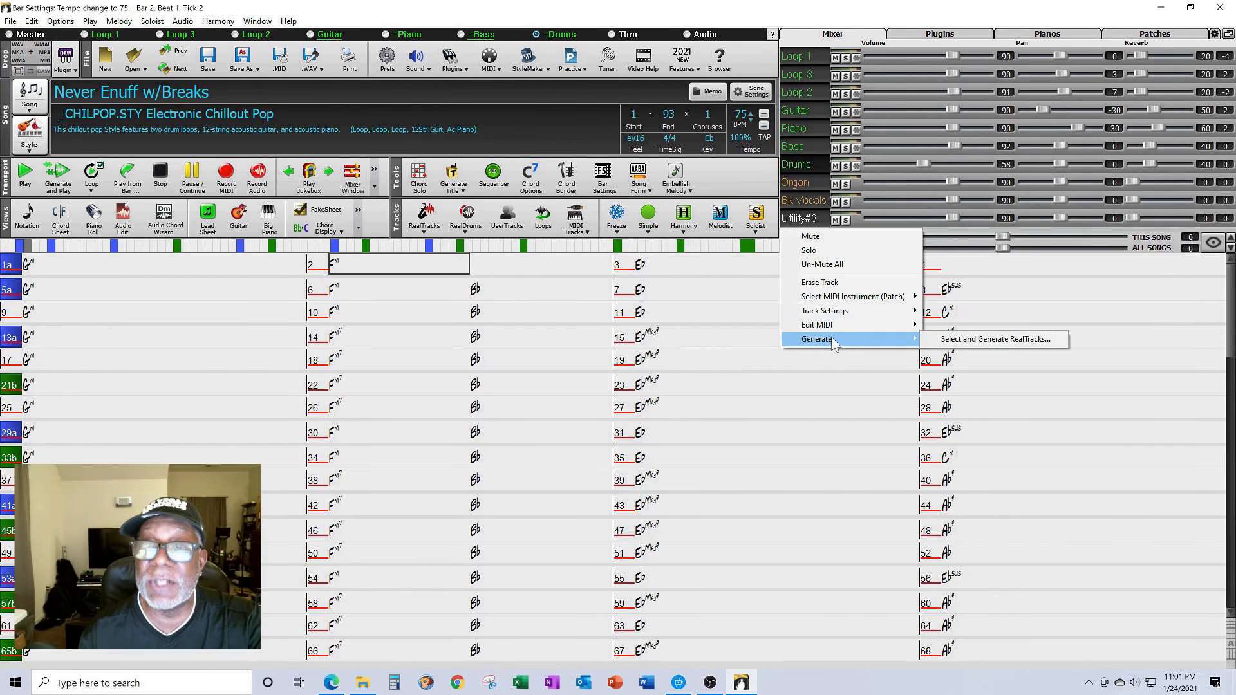
{"action": "left_click", "coordinate": [946, 339]}
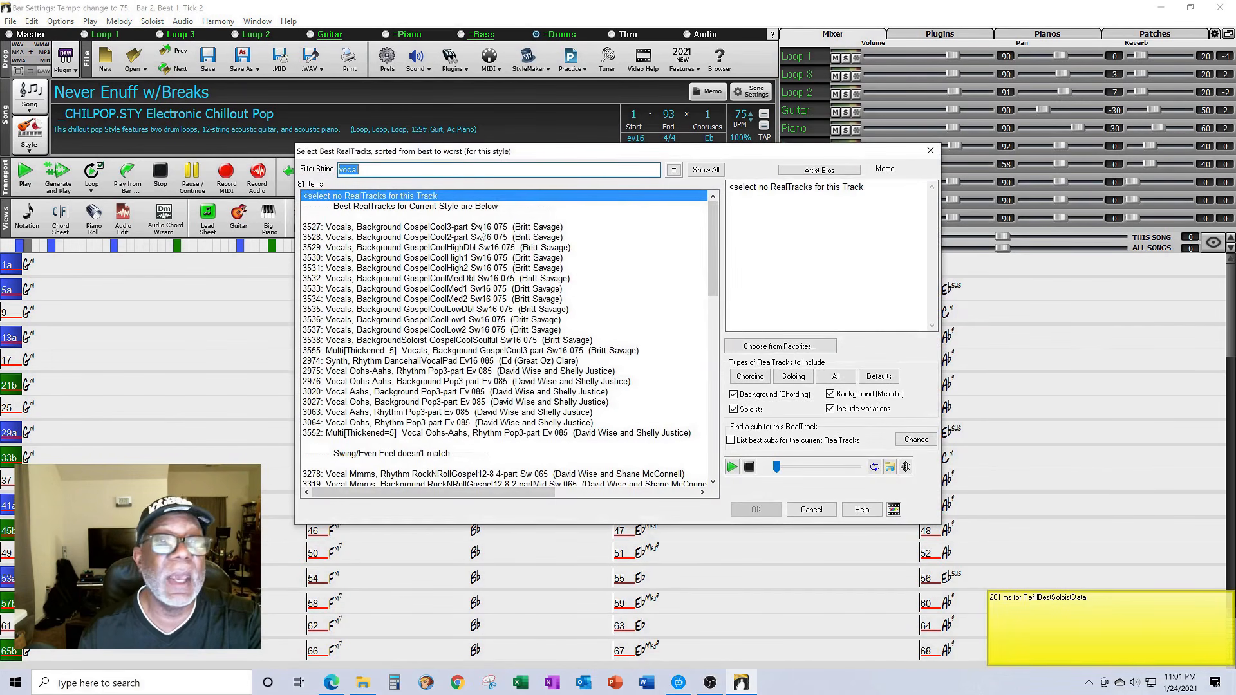
Filter the RealTracks by "guitar, ac" and generate 1828, Guitar, Acoustic, Rhythm PopModernGroove Ev16 075, on the Utility#3 track
{"action": "type", "text": "gu"}
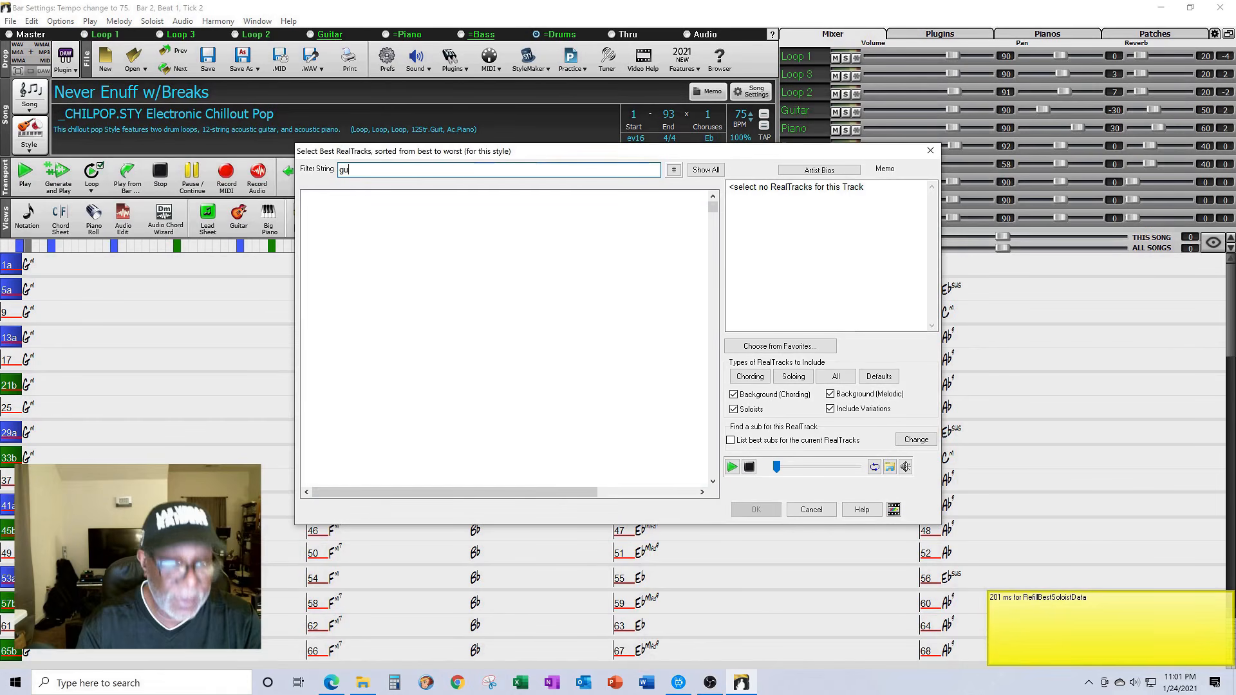
{"action": "type", "text": "itar"}
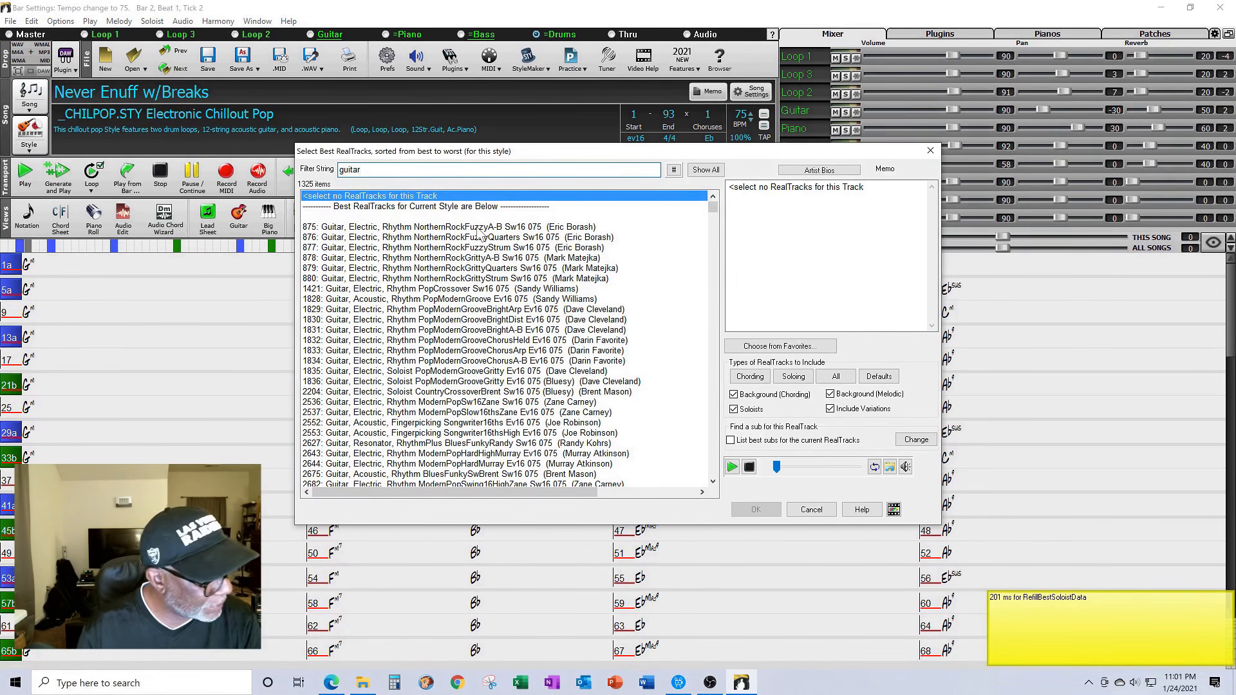
{"action": "type", "text": "m ac"}
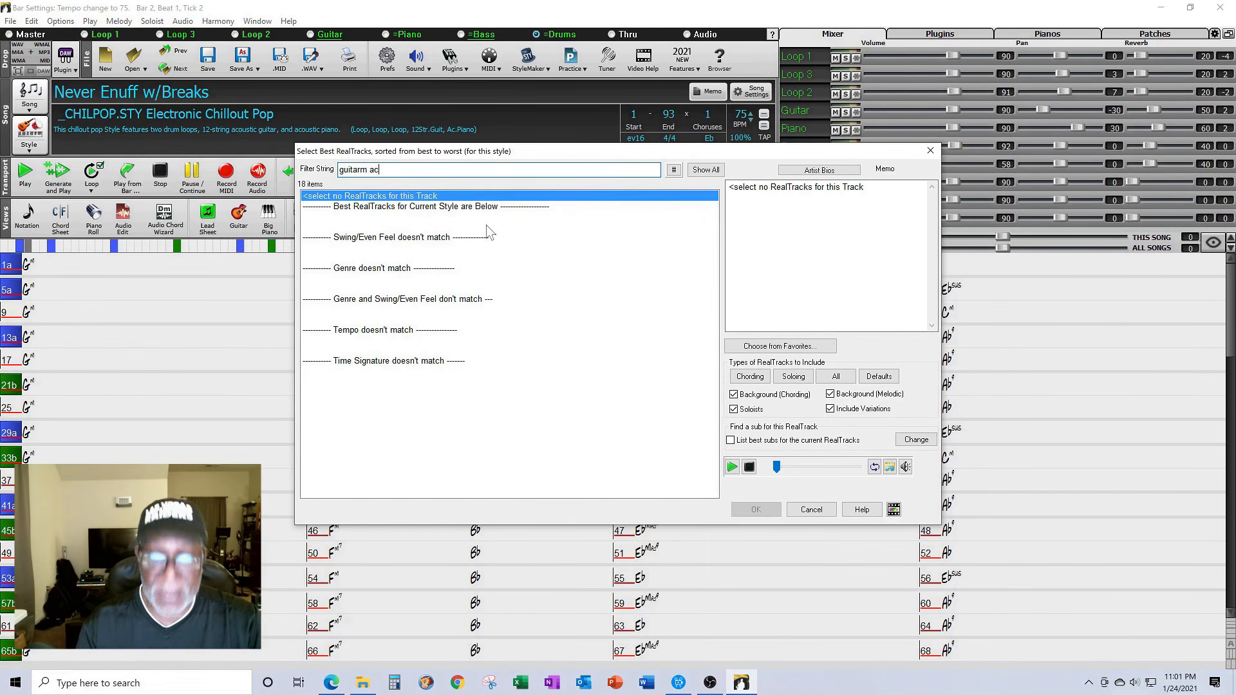
{"action": "key", "text": "BackSpace"}
{"action": "key", "text": "BackSpace"}
{"action": "key", "text": "BackSpace"}
{"action": "key", "text": "BackSpace"}
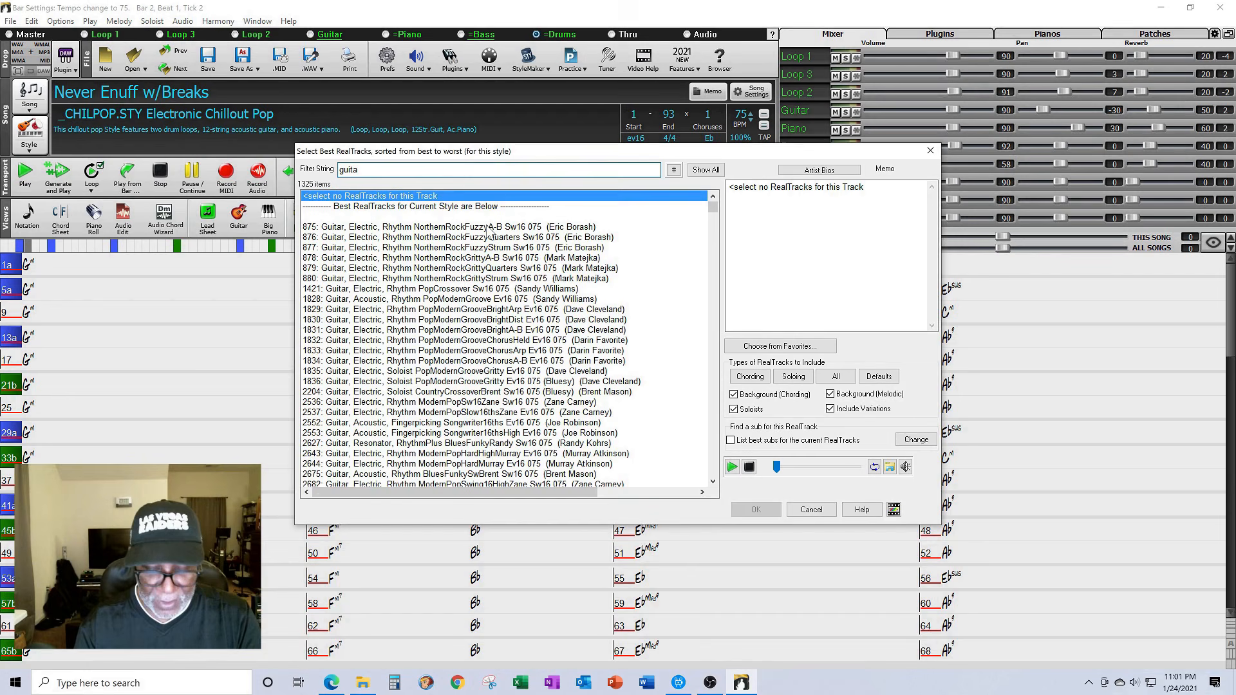
{"action": "type", "text": "r, c"}
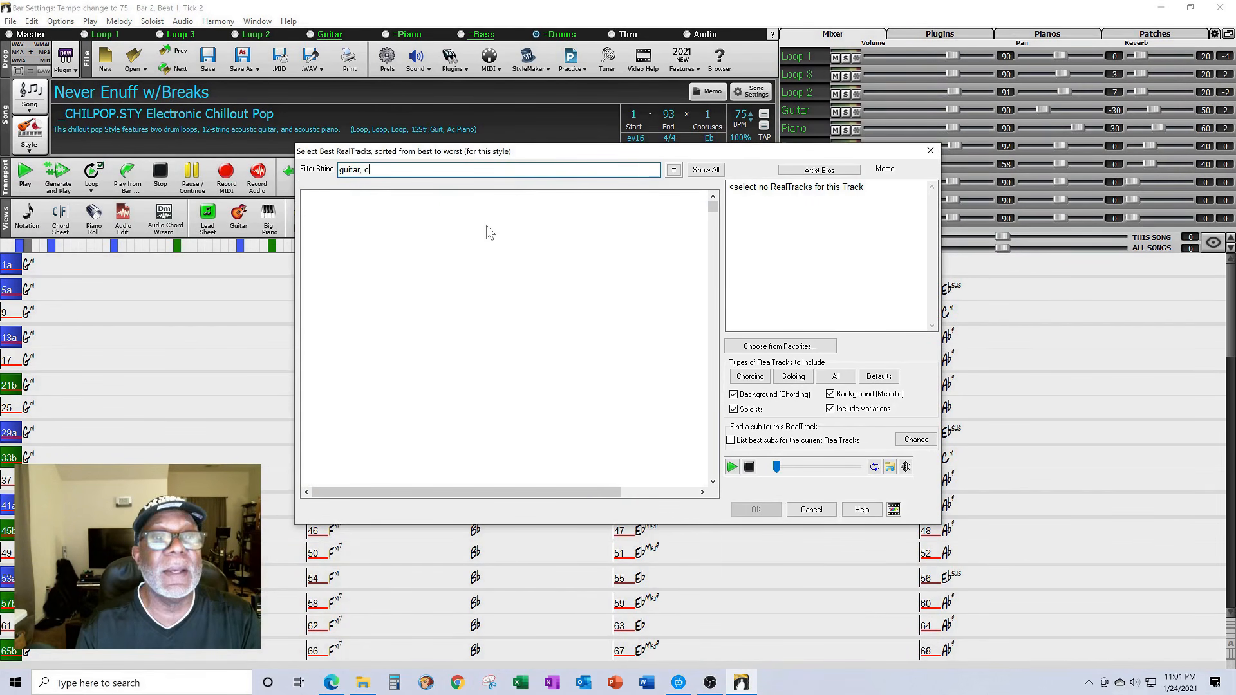
{"action": "key", "text": "BackSpace"}
{"action": "type", "text": "ac"}
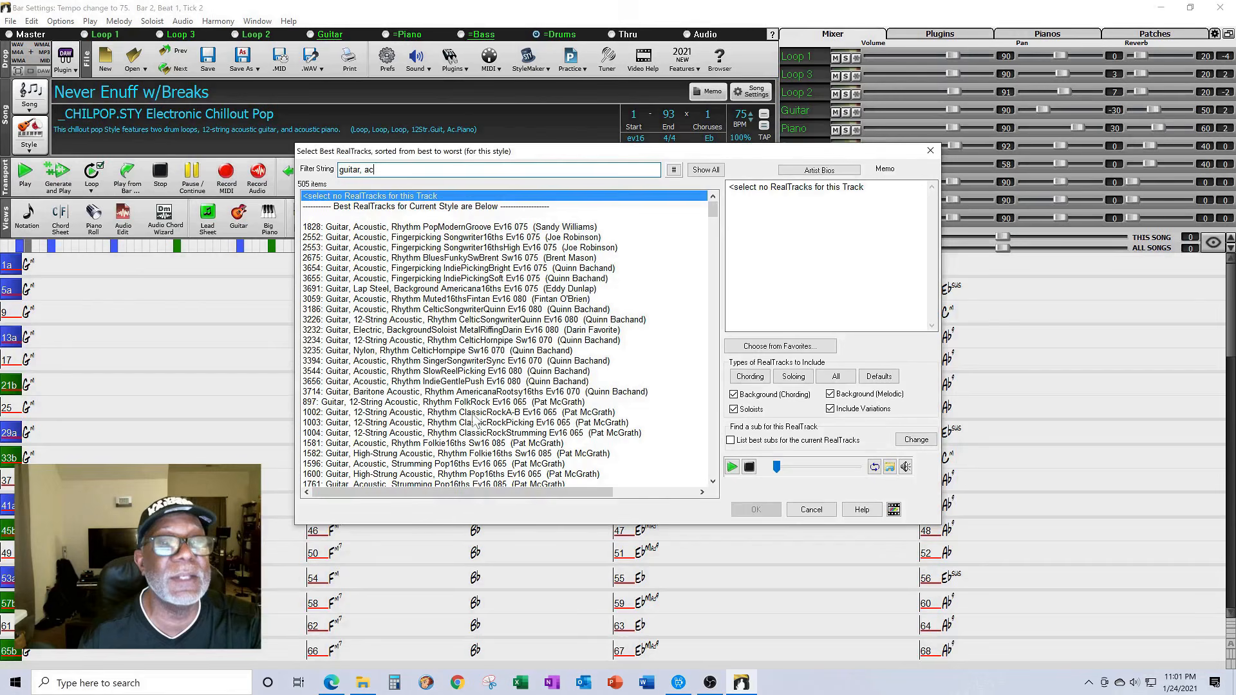
{"action": "left_click", "coordinate": [410, 226]}
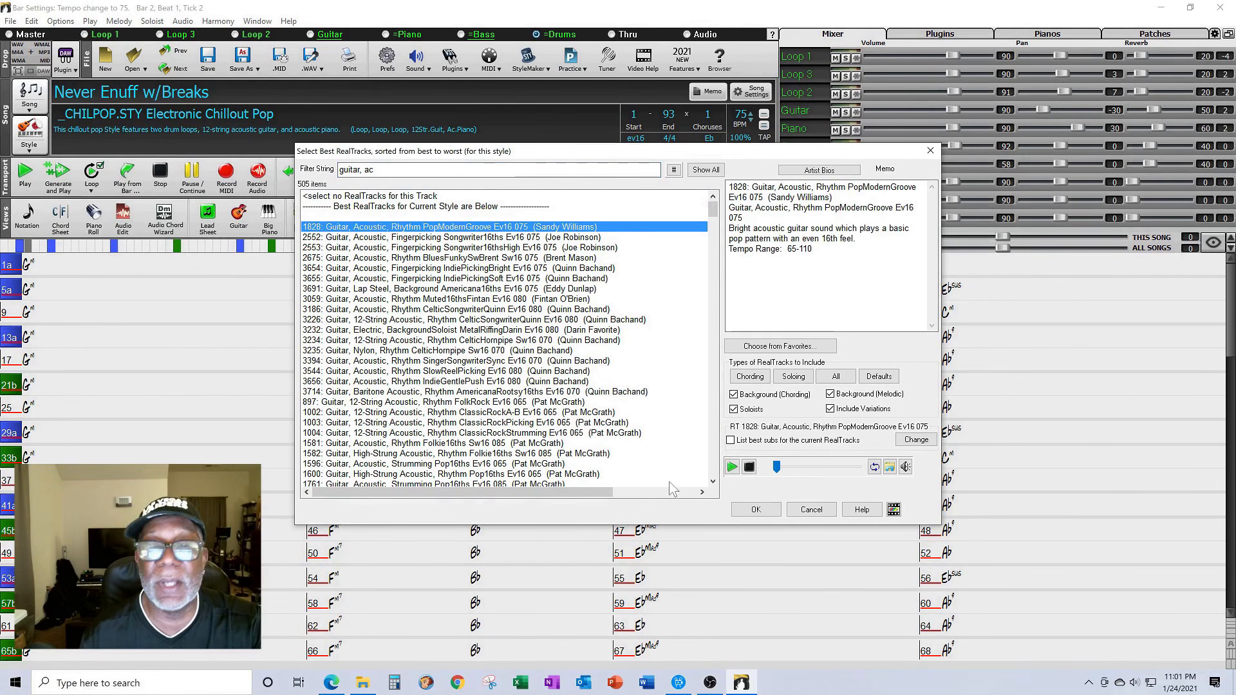
{"action": "left_click", "coordinate": [748, 507]}
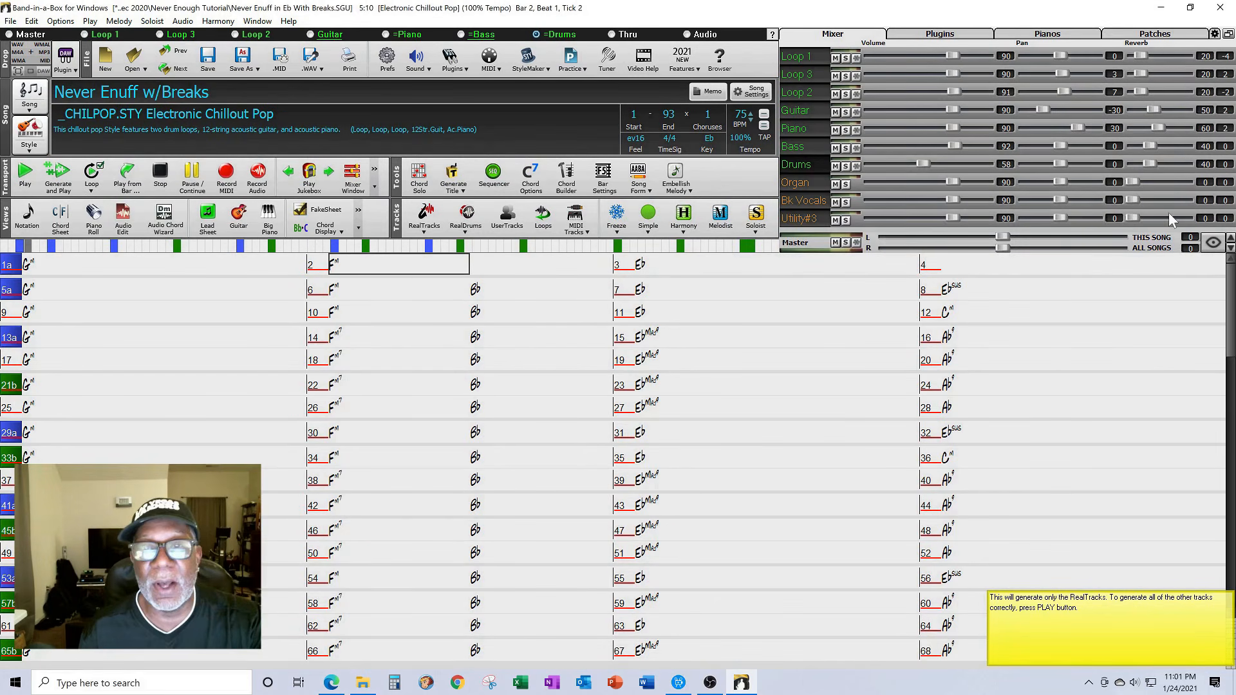
Rename the Utility#3 track to Guitar Acc
{"action": "right_click", "coordinate": [805, 224]}
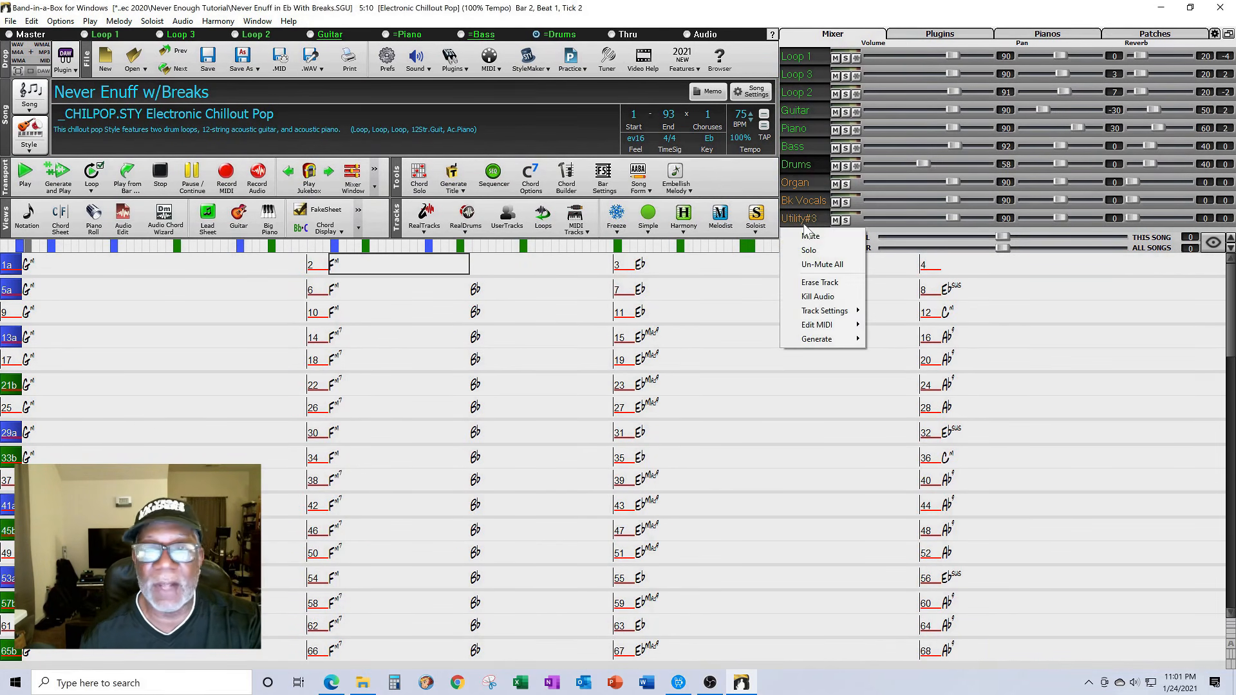
{"action": "mouse_move", "coordinate": [845, 317]}
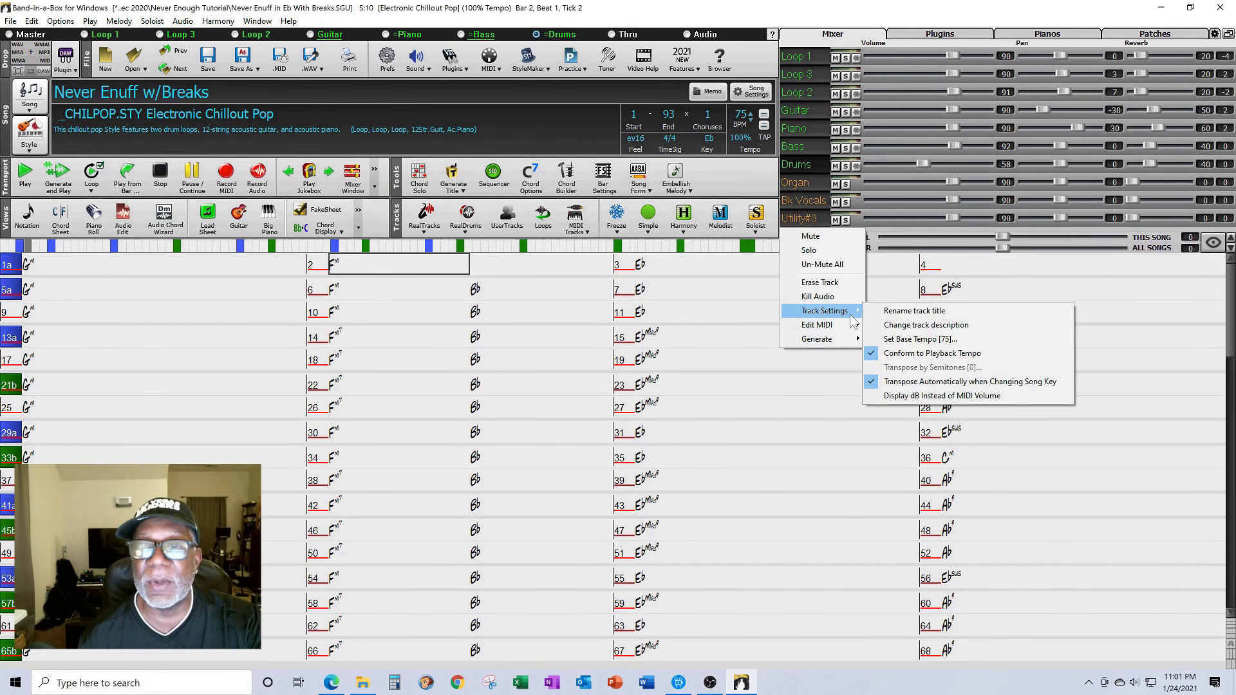
{"action": "left_click", "coordinate": [905, 311]}
{"action": "type", "text": "Guitar A"}
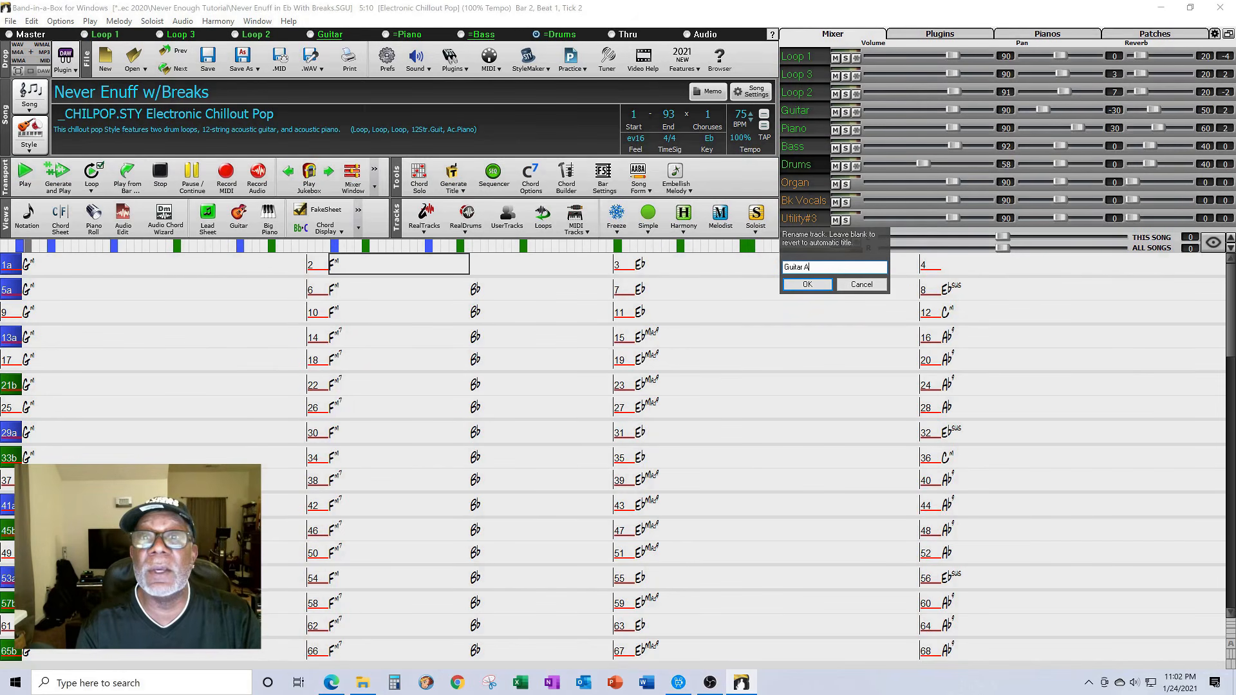
{"action": "type", "text": "cc"}
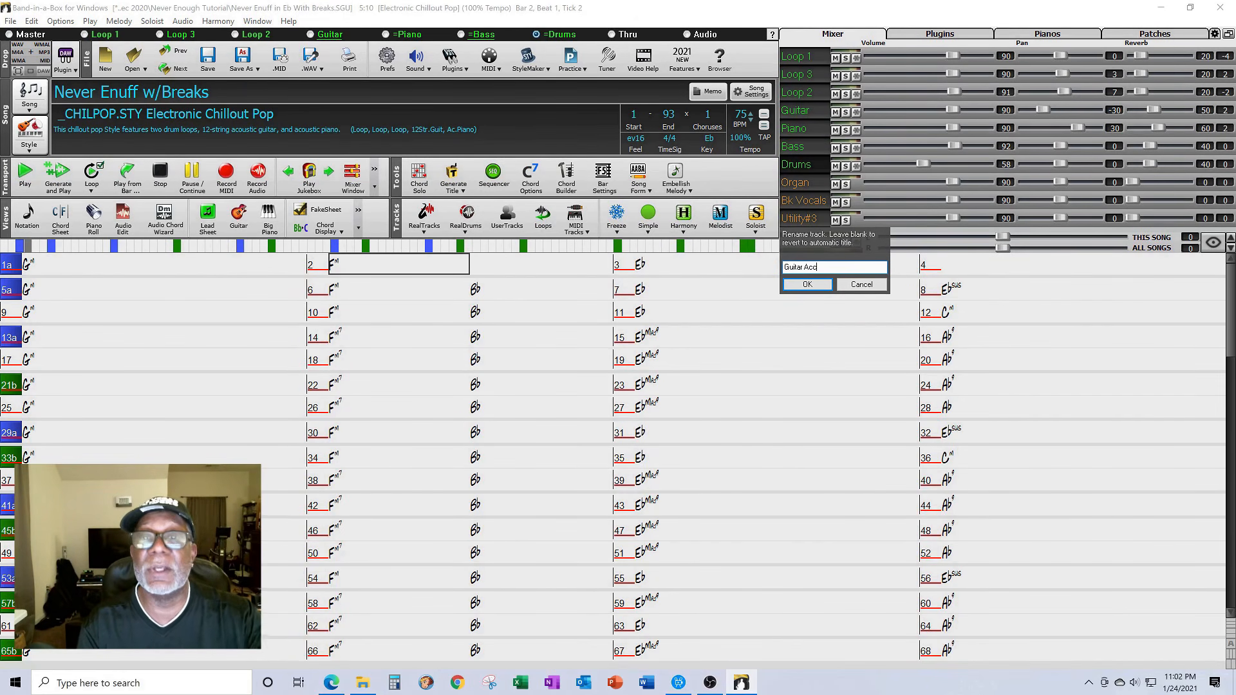
{"action": "left_click", "coordinate": [805, 284]}
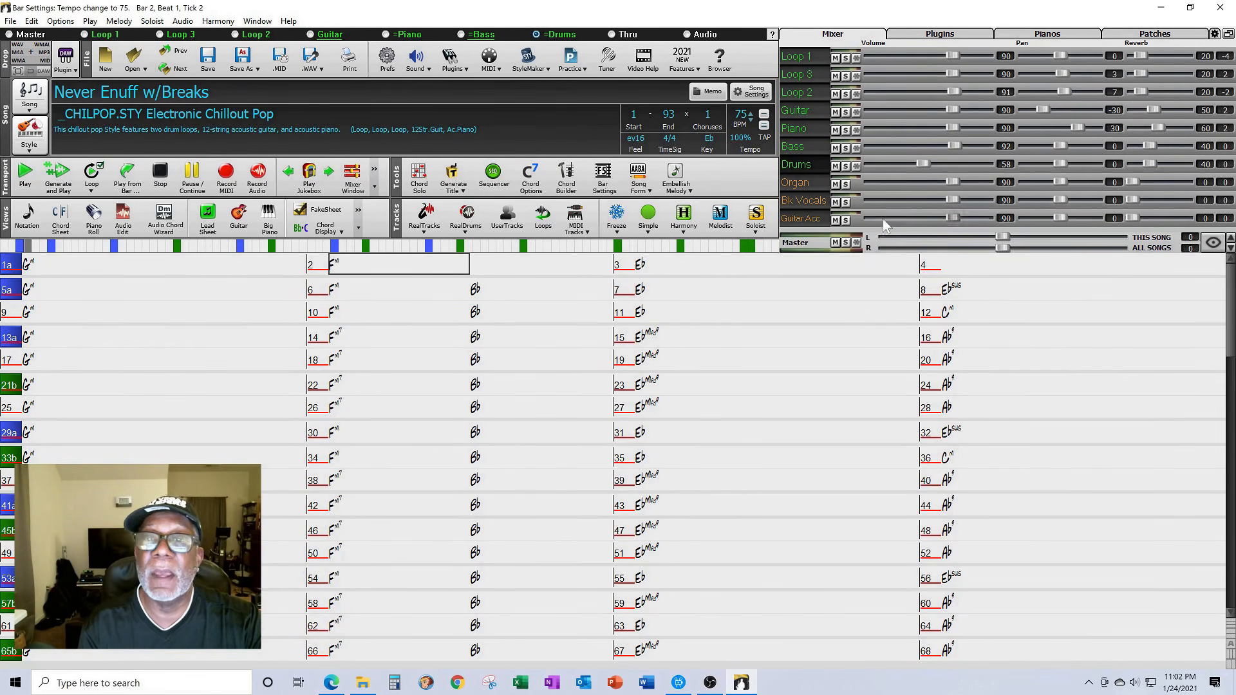
Set the Guitar Acc track's description to "Guitar, Acc 1828"
{"action": "right_click", "coordinate": [798, 220]}
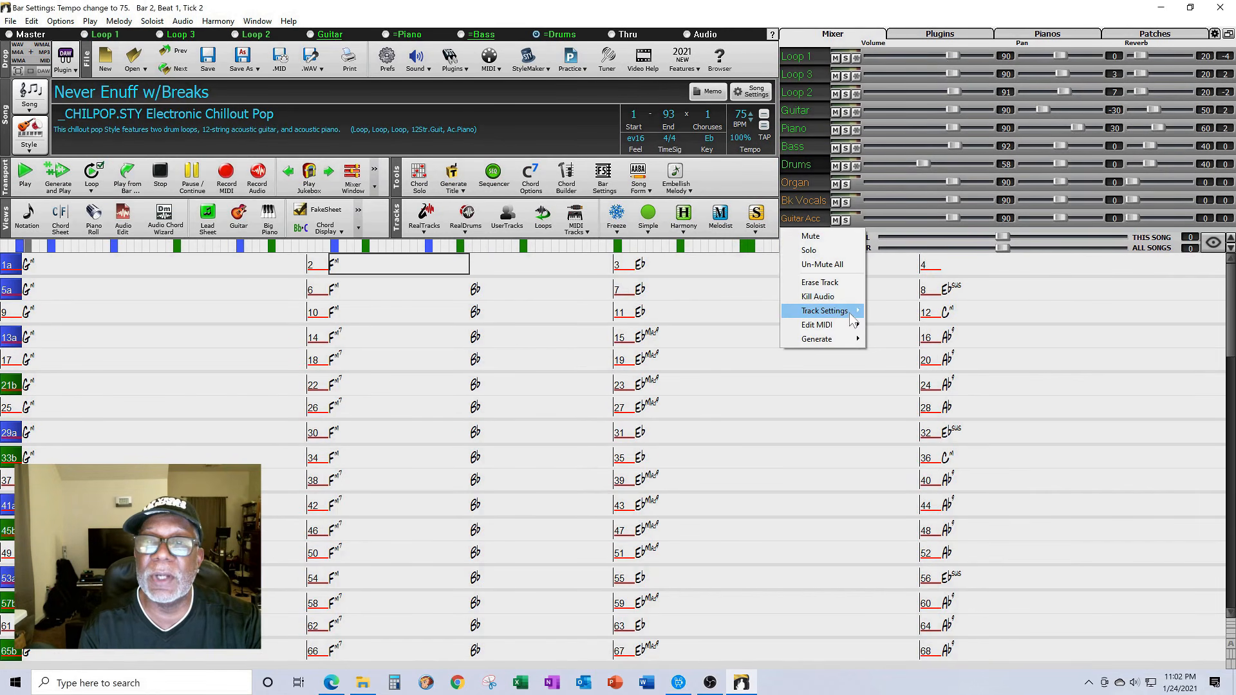
{"action": "mouse_move", "coordinate": [830, 311]}
{"action": "left_click", "coordinate": [887, 325]}
{"action": "type", "text": "Guitar, Acc"}
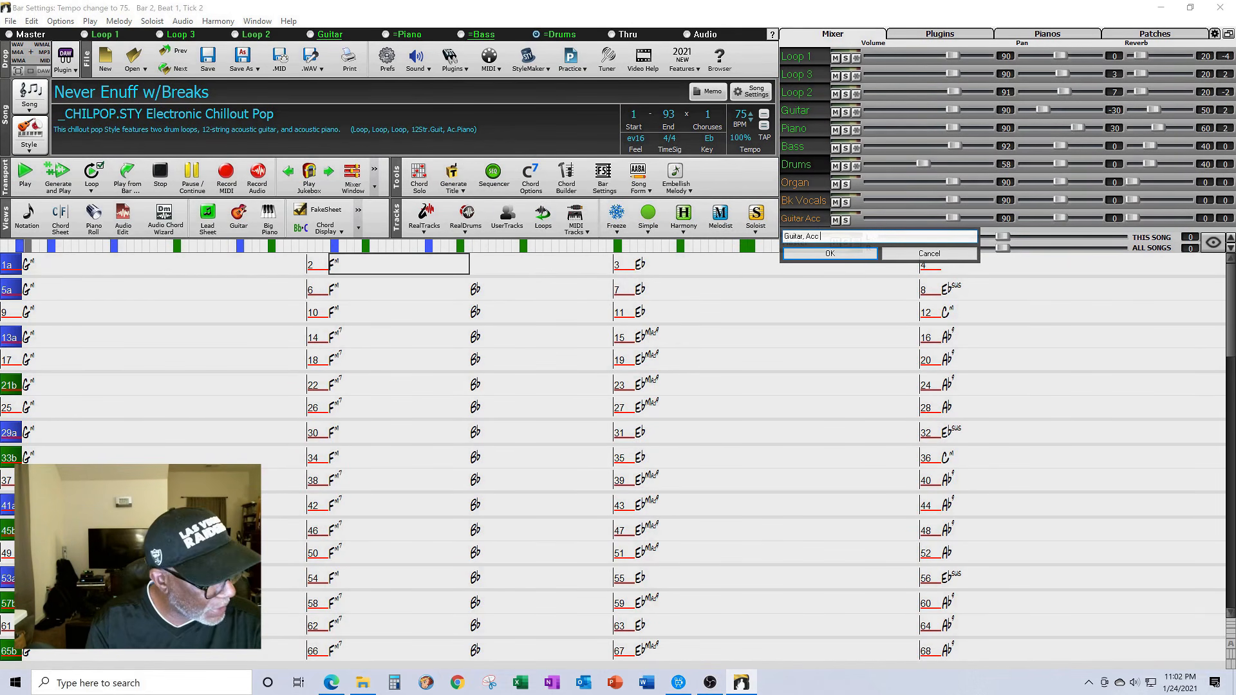
{"action": "type", "text": " 1828"}
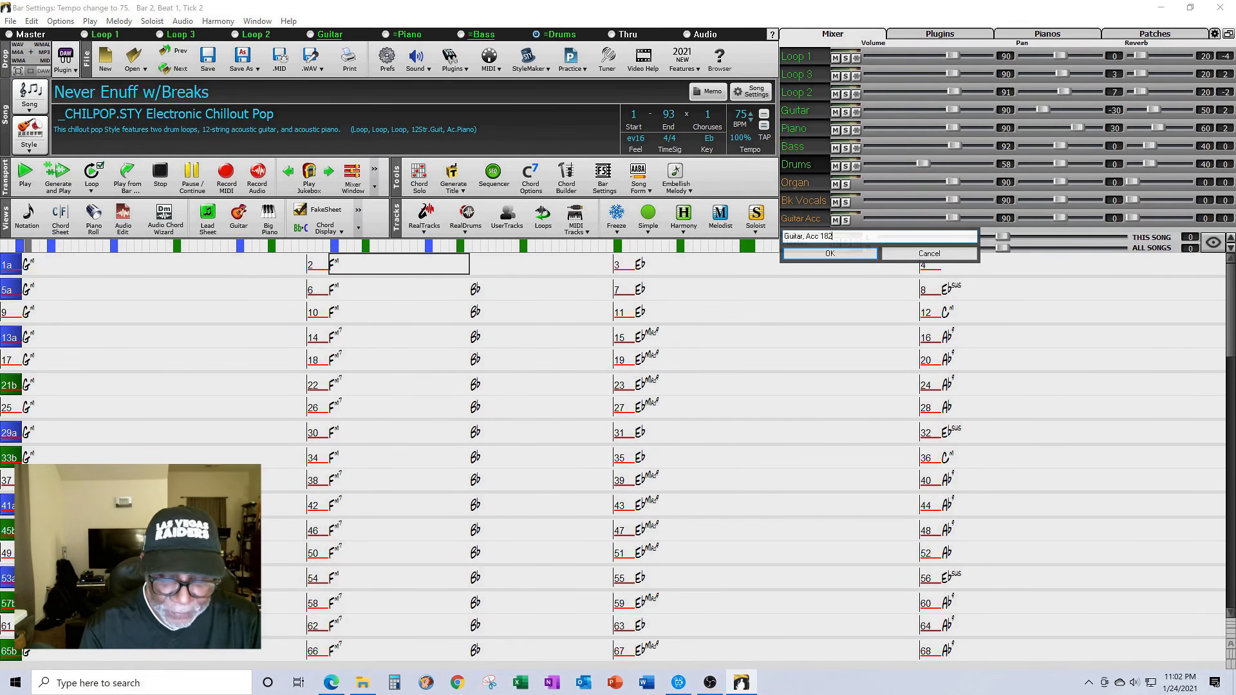
{"action": "left_click", "coordinate": [830, 253]}
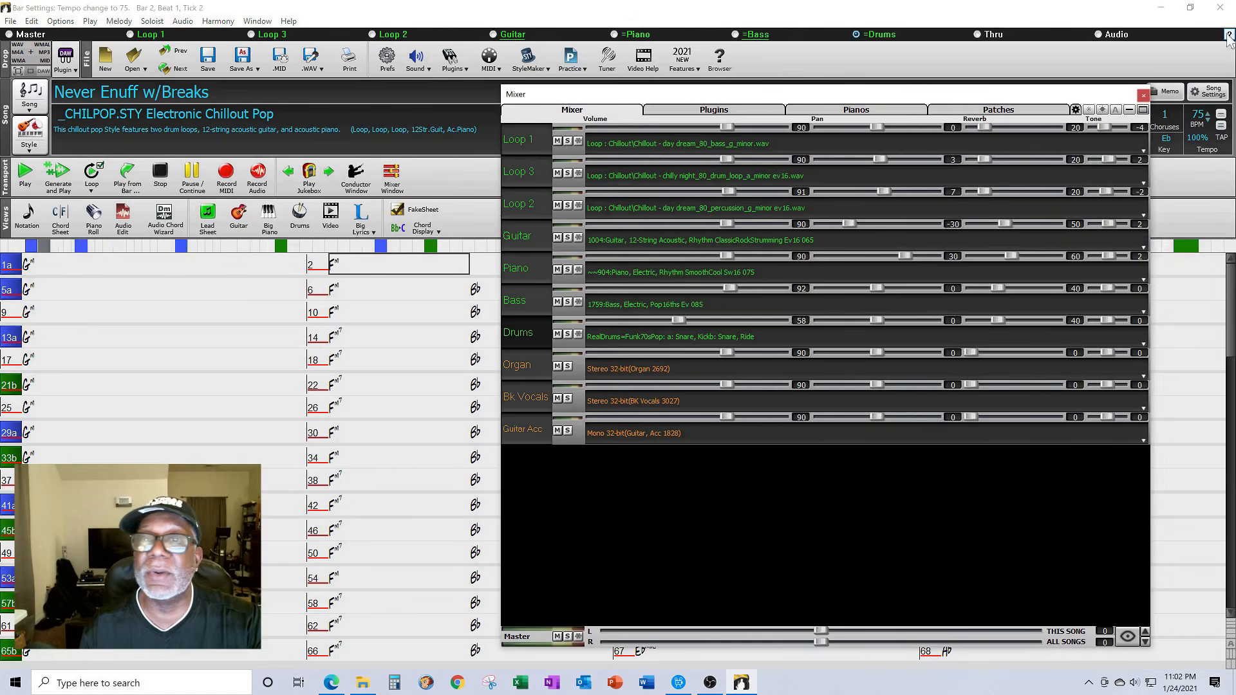
Show the mixer as a floating window to view the track descriptions, and embed it back in the main screen
{"action": "left_click", "coordinate": [1227, 34]}
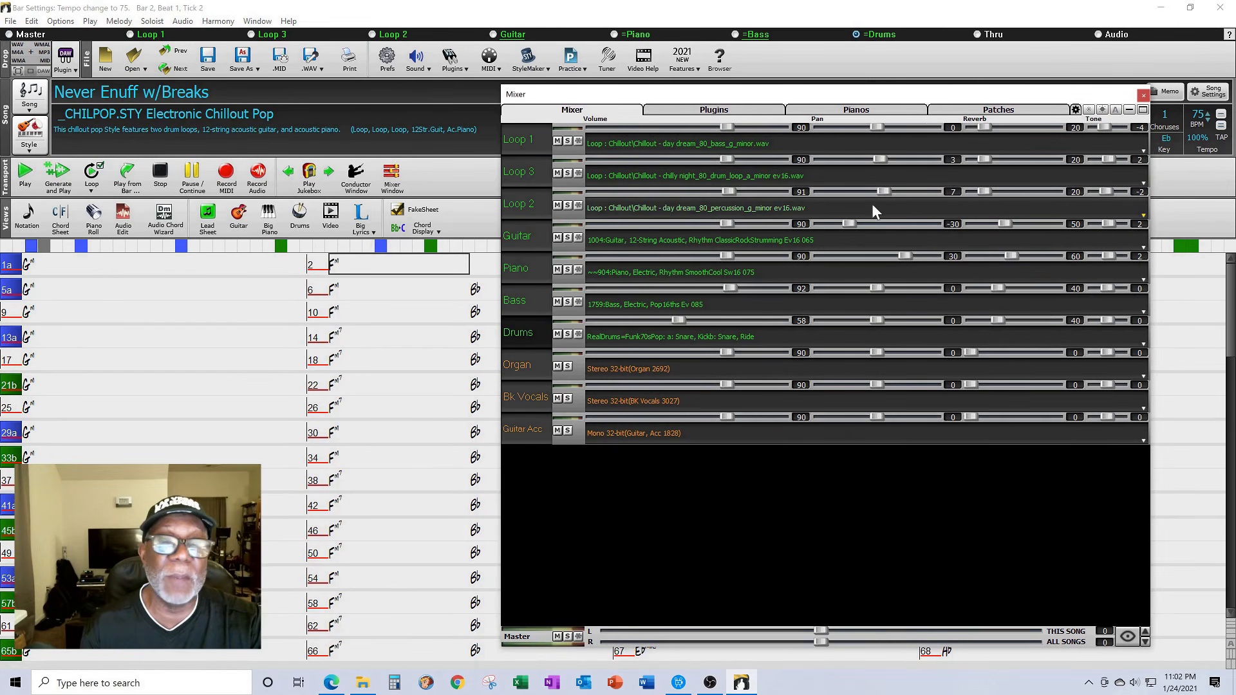
{"action": "left_click", "coordinate": [1142, 110]}
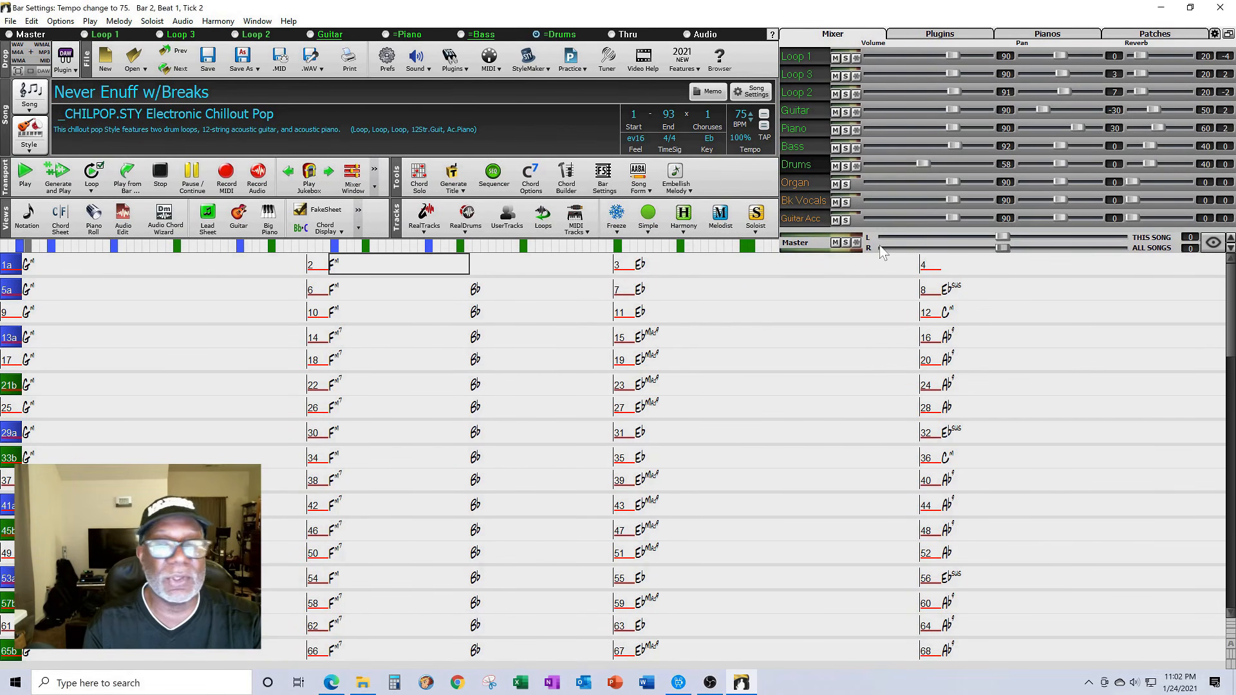
{"action": "left_click", "coordinate": [1227, 35]}
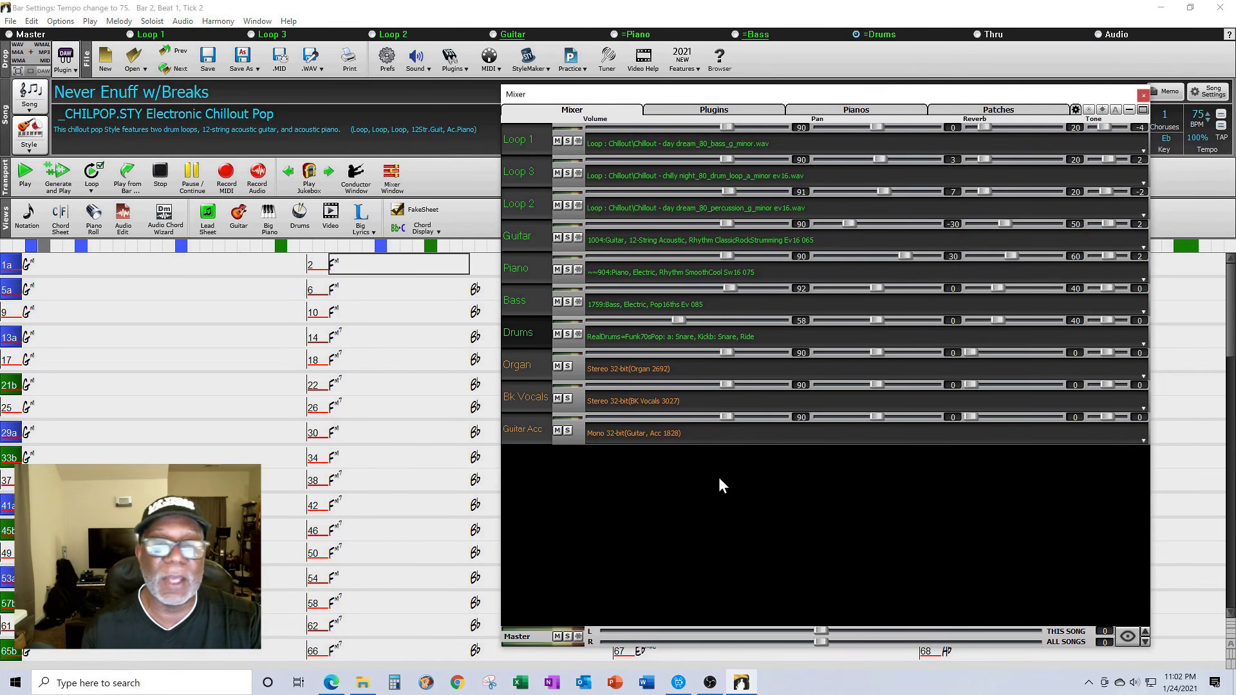
{"action": "left_click", "coordinate": [1143, 109]}
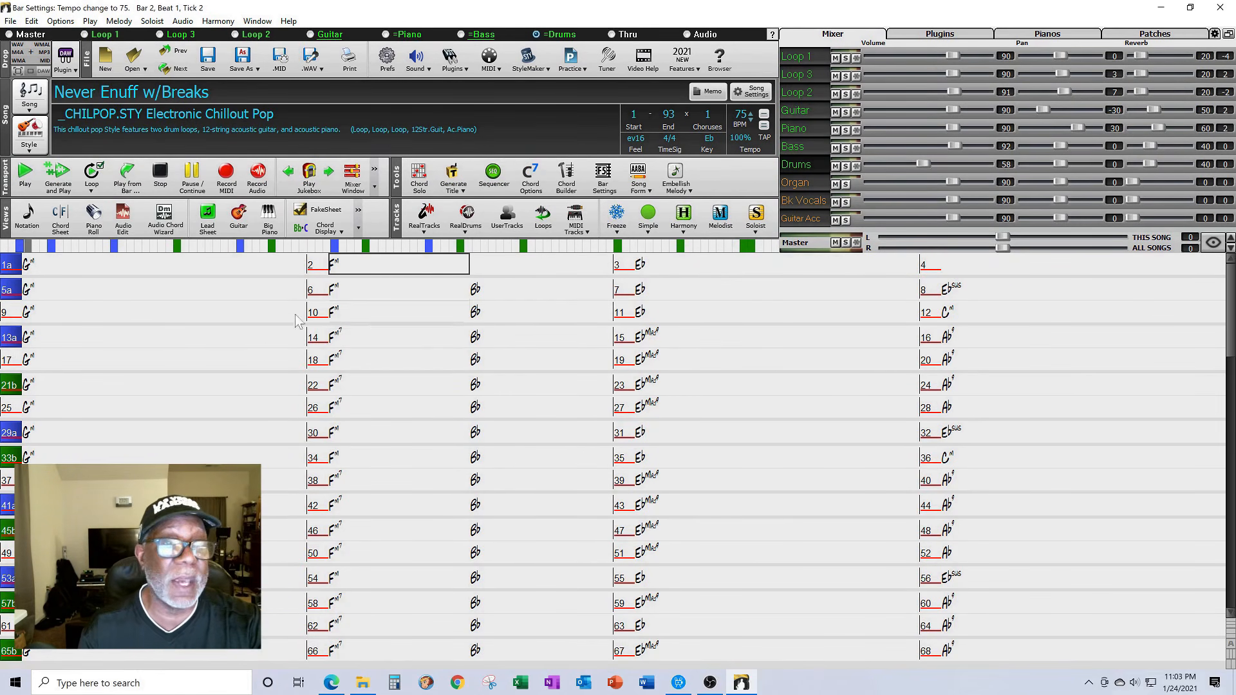
Play the opening of Never Enuff w/Breaks from bar 1 and stop playback
{"action": "left_click", "coordinate": [71, 259]}
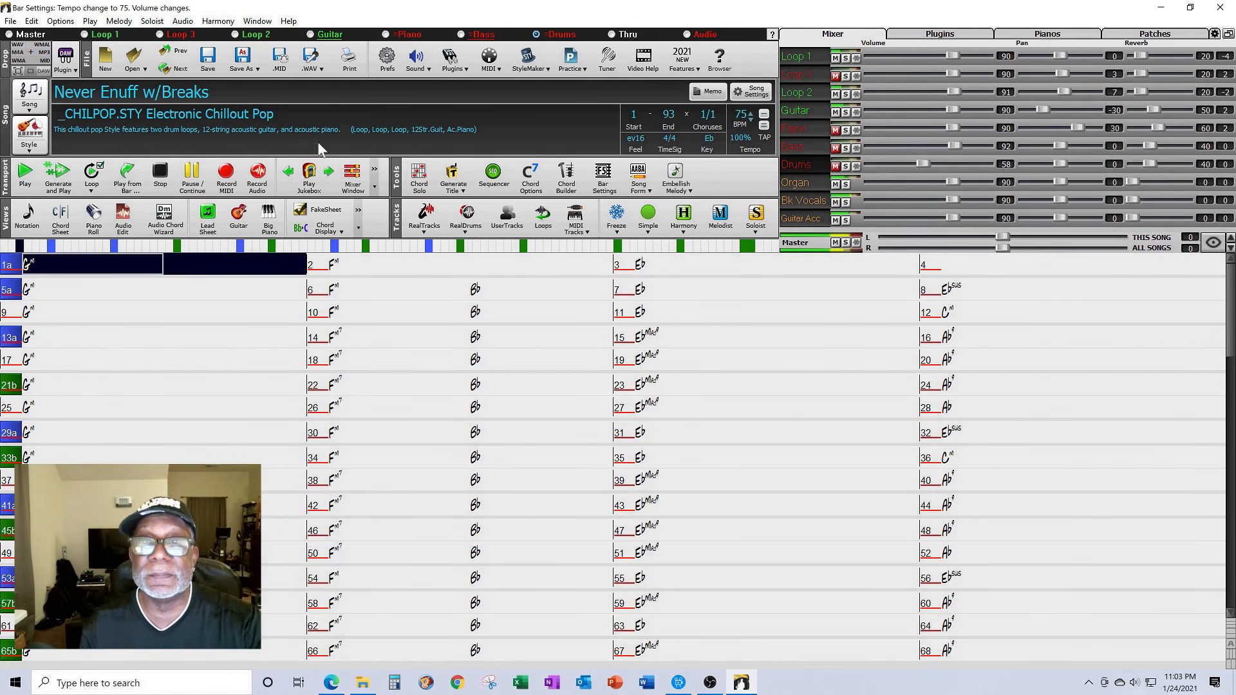
{"action": "left_click", "coordinate": [164, 174]}
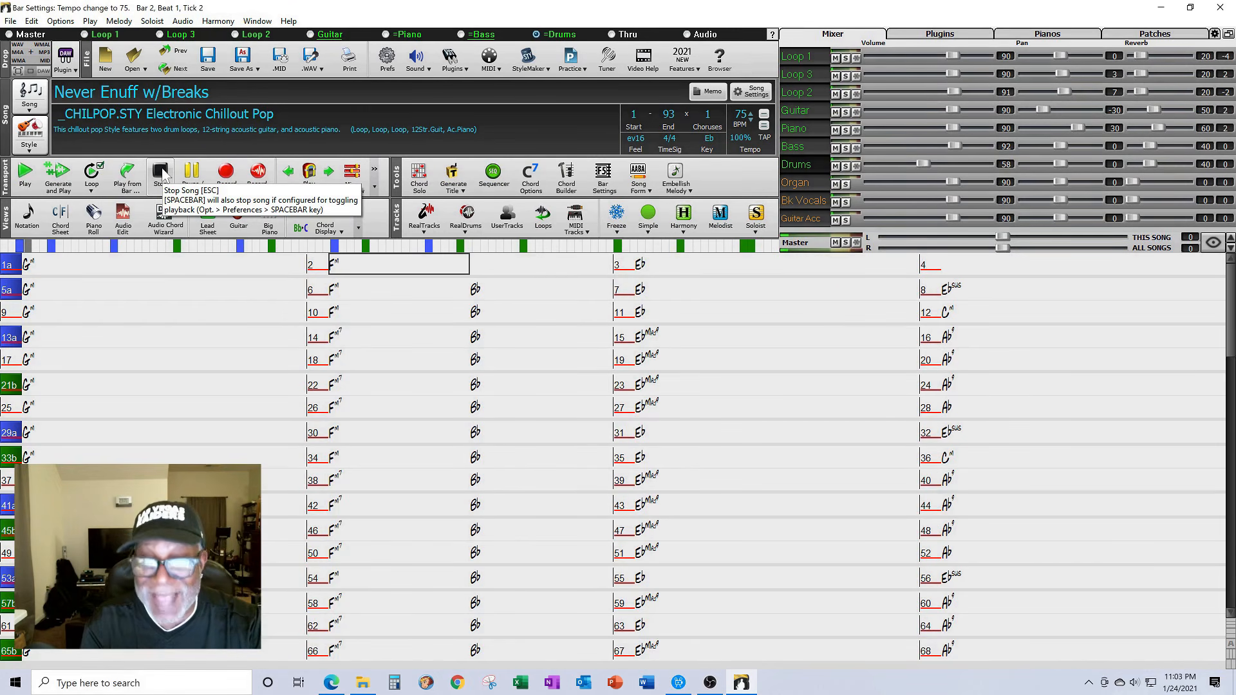
Open the Never Enuff (Full Inst) song and show its tracks in the floating mixer
{"action": "left_click", "coordinate": [12, 22]}
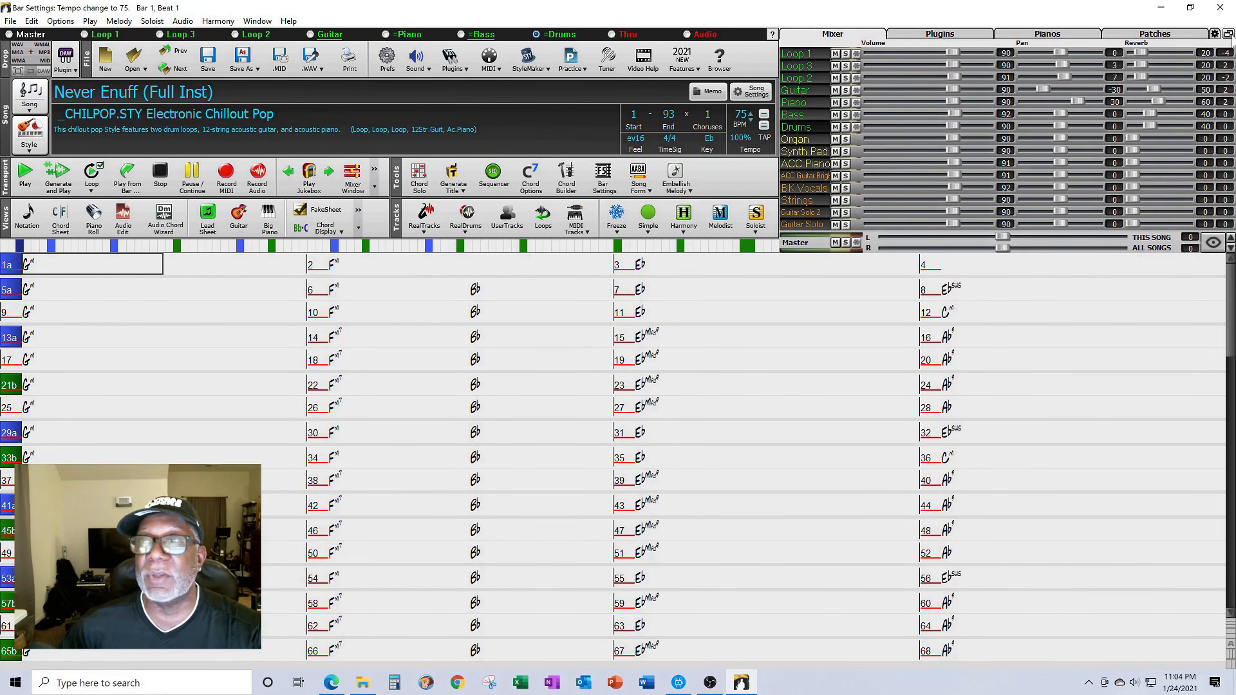
{"action": "left_click", "coordinate": [1215, 35]}
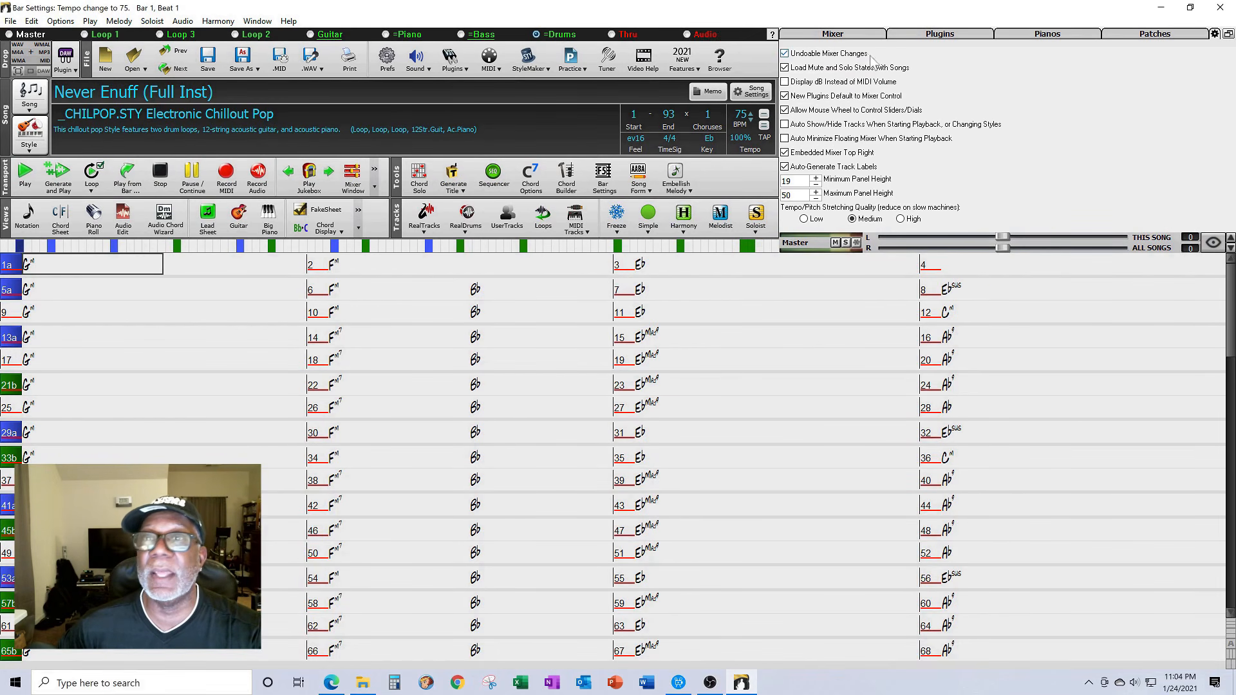
{"action": "left_click", "coordinate": [832, 36]}
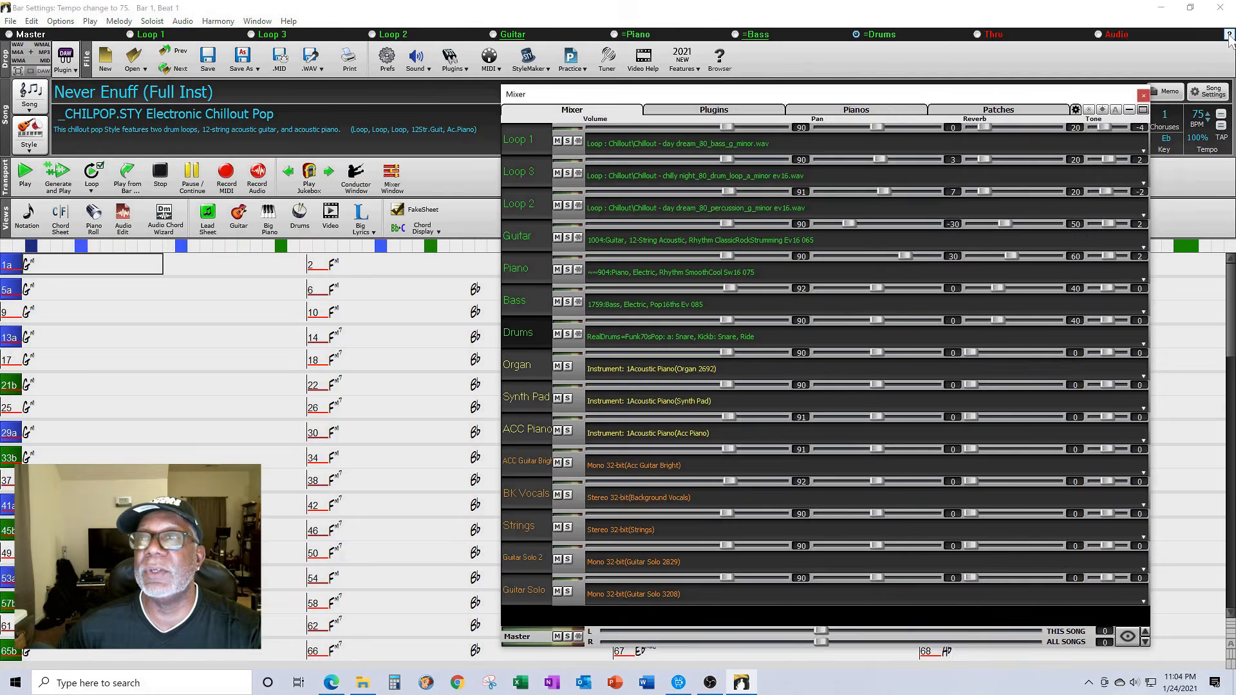
{"action": "left_click", "coordinate": [1228, 34]}
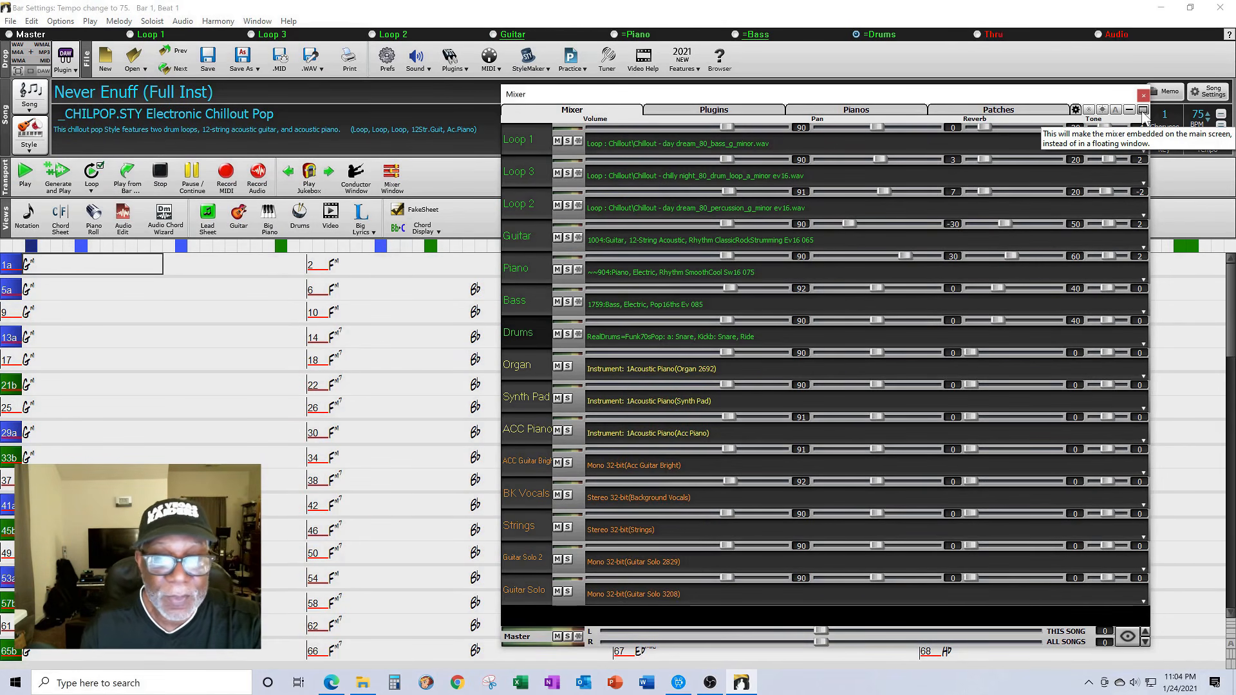
Embed the mixer back in the main screen, and play the opening of Never Enuff (Full Inst) briefly
{"action": "left_click", "coordinate": [1143, 111]}
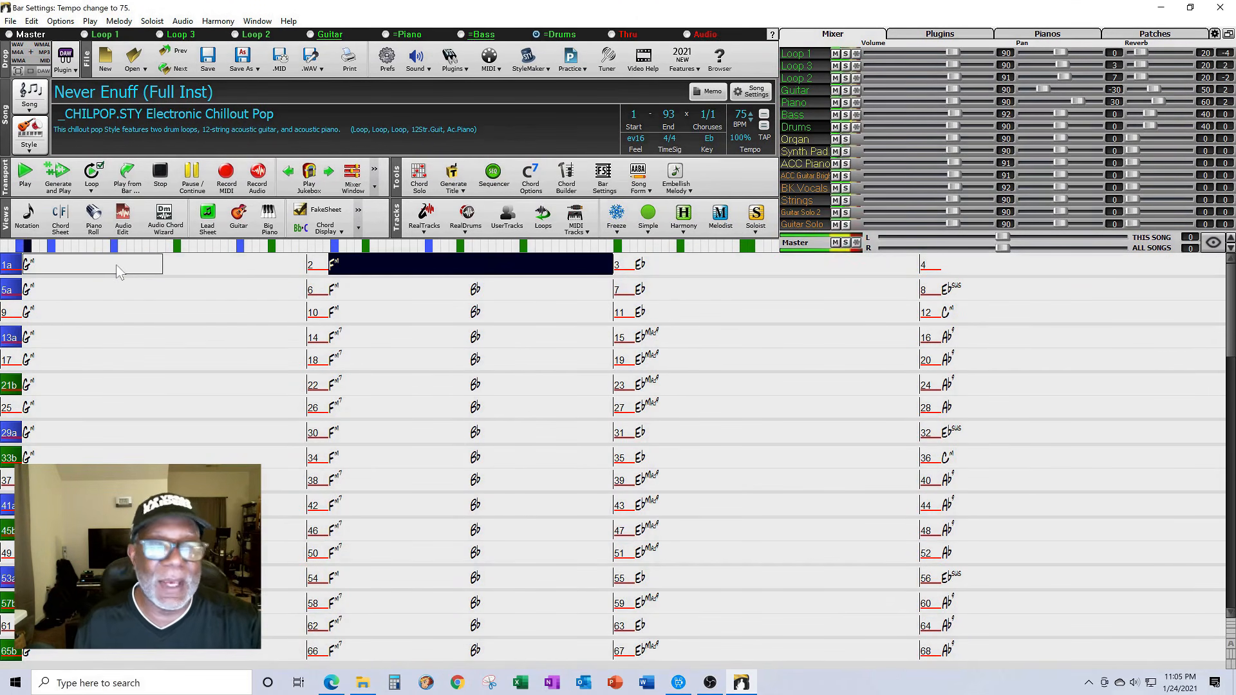
{"action": "left_click", "coordinate": [170, 179]}
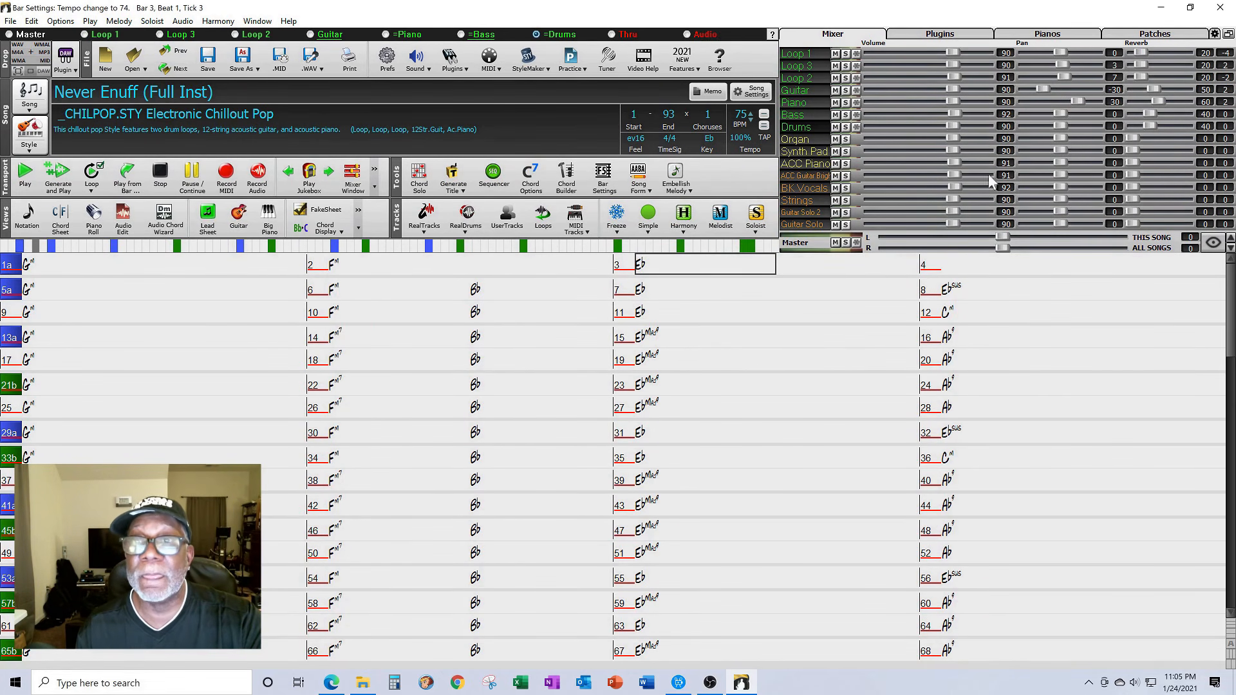
Bring the loop, guitar and piano pans close to centre, with Loop 3 at -1, Guitar at -6 and Piano at 2
{"action": "left_click_drag", "start_coordinate": [1041, 86], "coordinate": [1062, 102]}
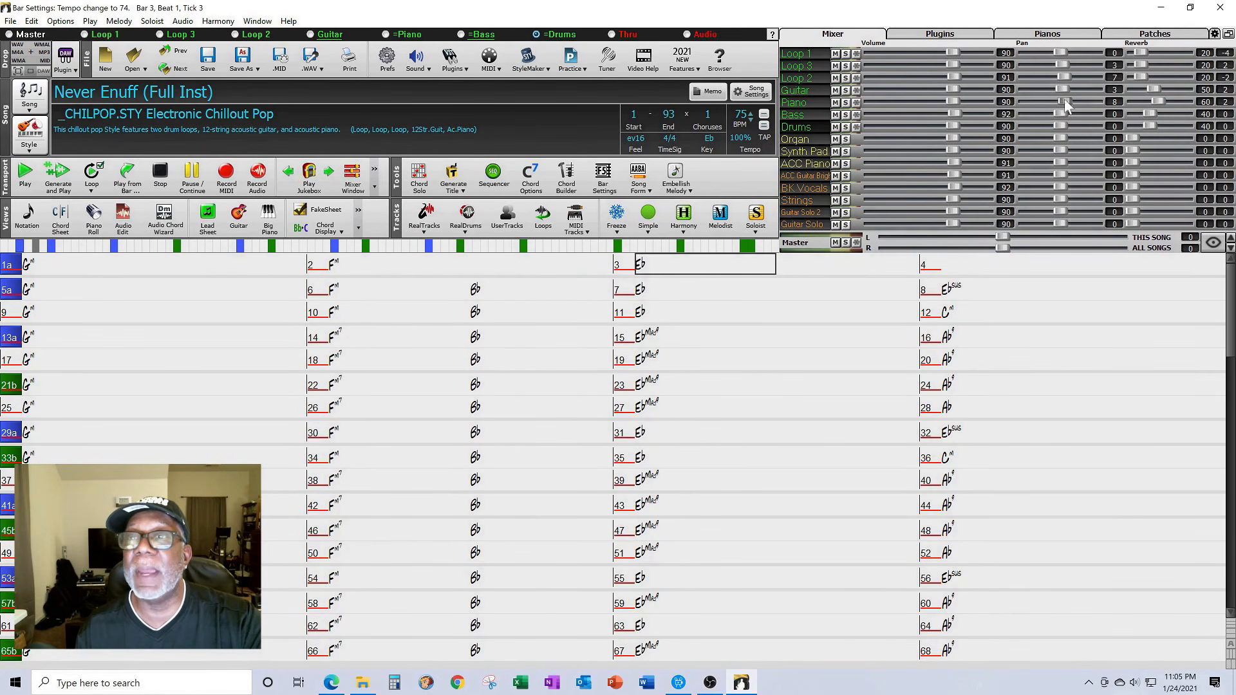
{"action": "left_click_drag", "start_coordinate": [1060, 76], "coordinate": [1057, 67]}
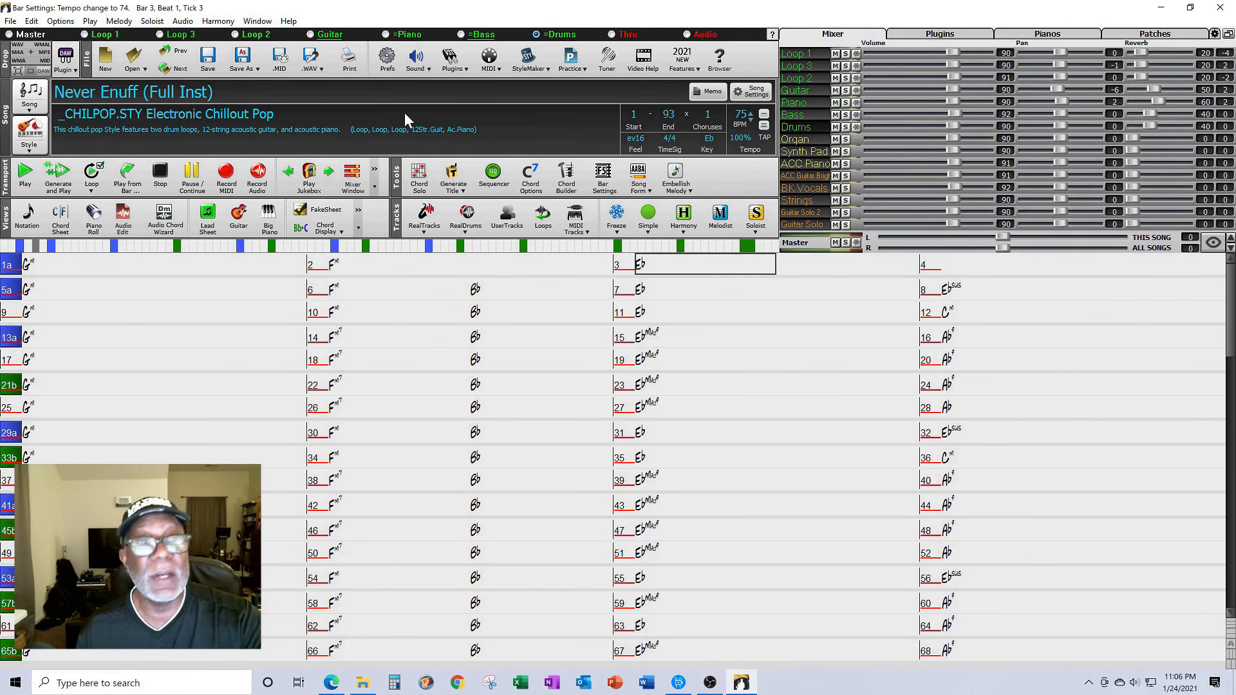
Start exporting the song as an audio file and check the render options, including one file per track and the 2 bar lead-in
{"action": "left_click", "coordinate": [182, 24]}
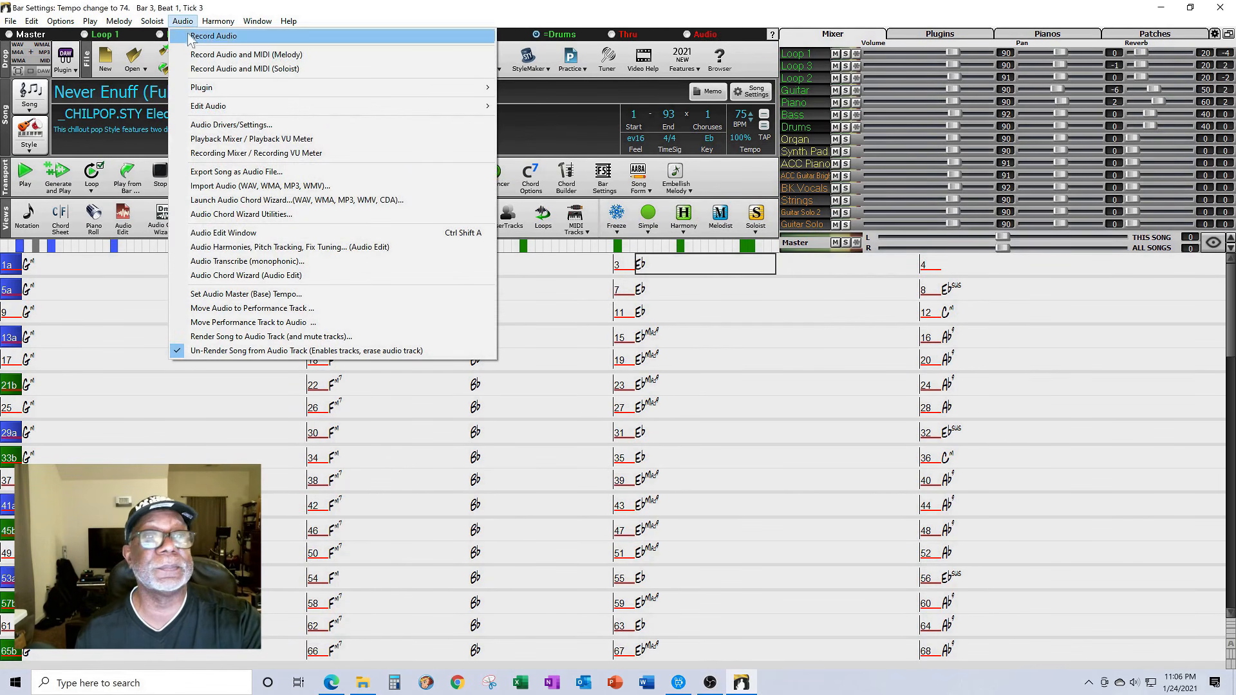
{"action": "left_click", "coordinate": [259, 174]}
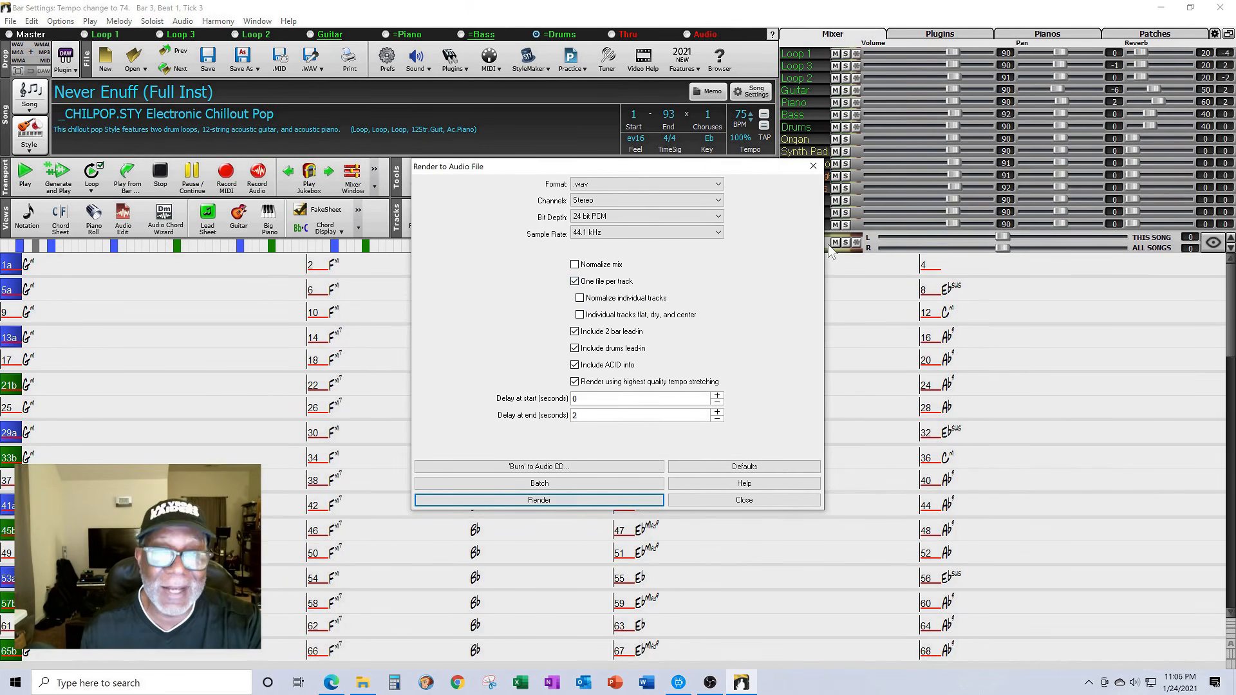
{"action": "left_click", "coordinate": [575, 332]}
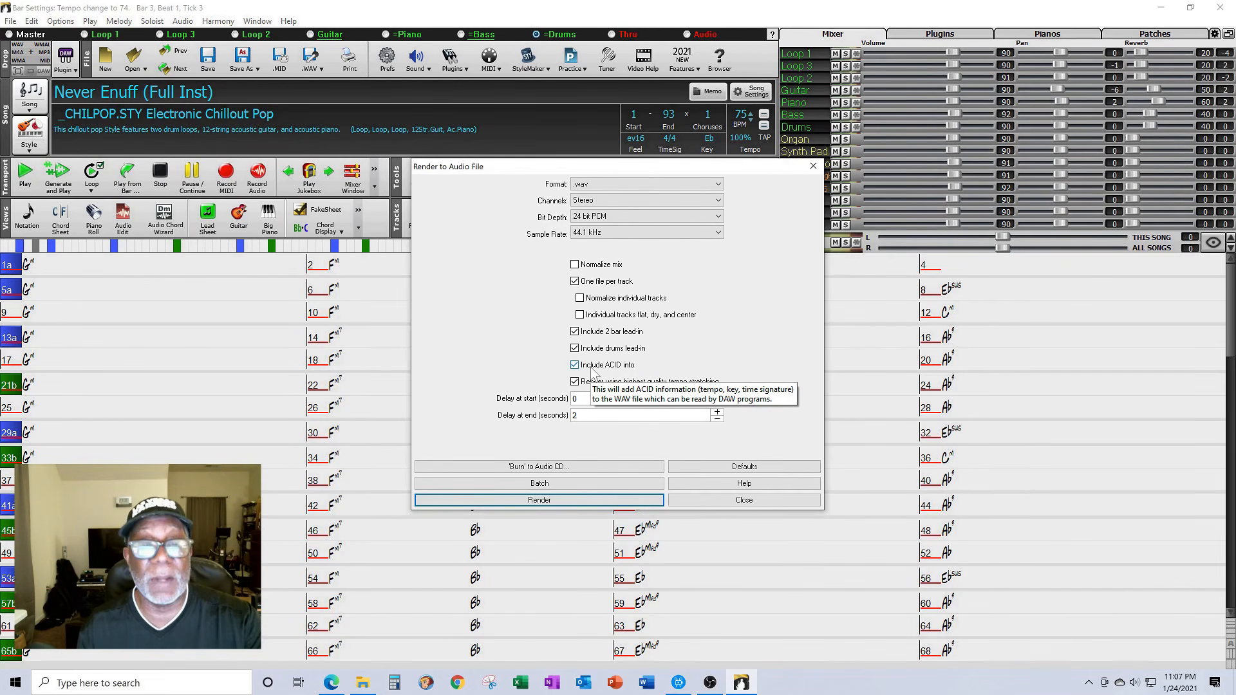
Render the song into the Render folder as Never Enuff in Eb (Full All Inst)_Render.wav
{"action": "left_click", "coordinate": [560, 501]}
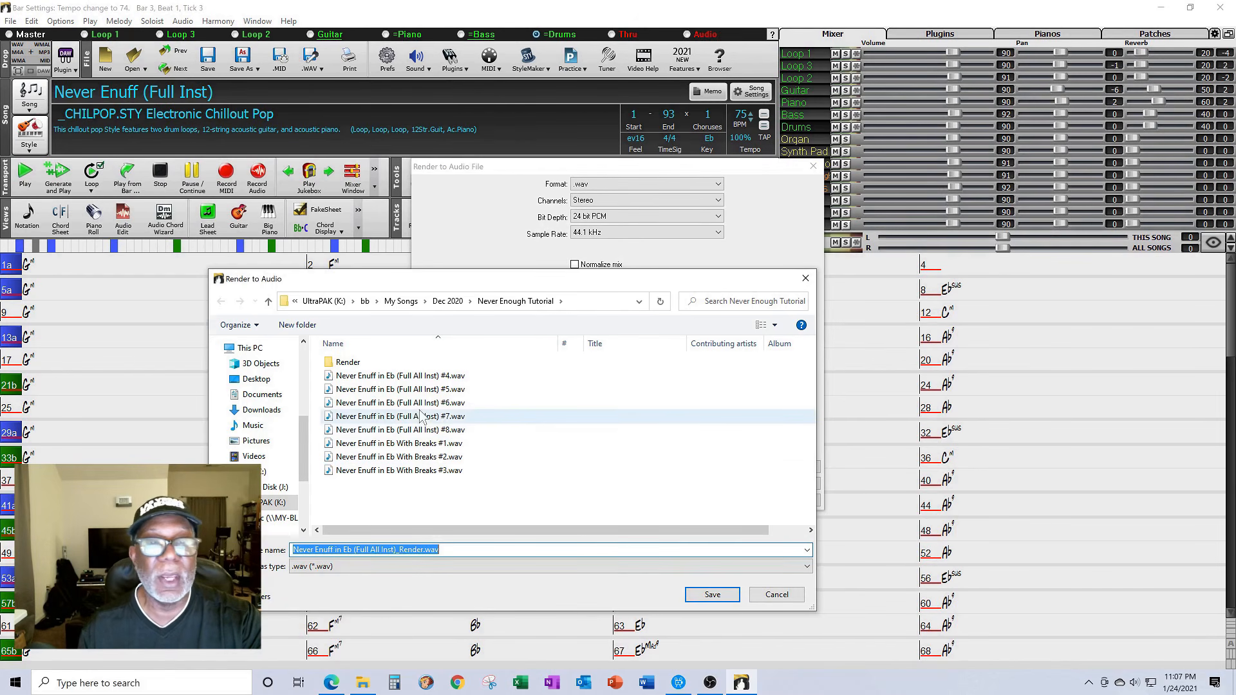
{"action": "left_click", "coordinate": [354, 367]}
{"action": "double_click", "coordinate": [354, 365]}
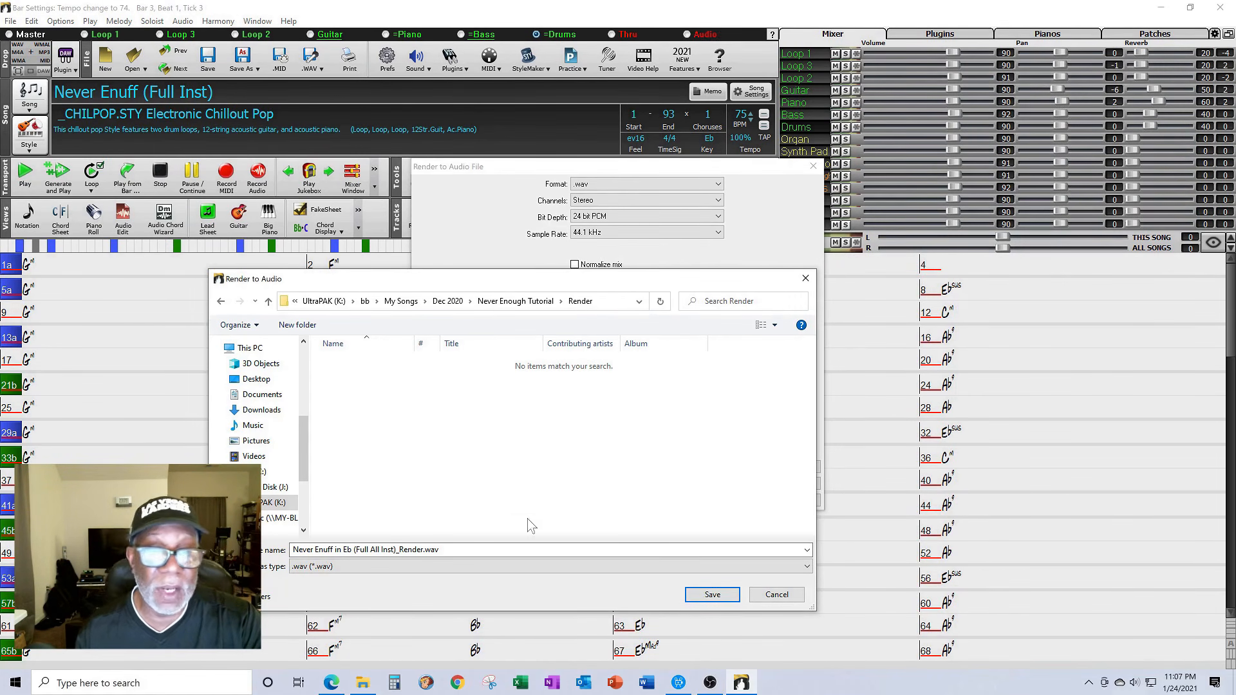
{"action": "left_click", "coordinate": [711, 592]}
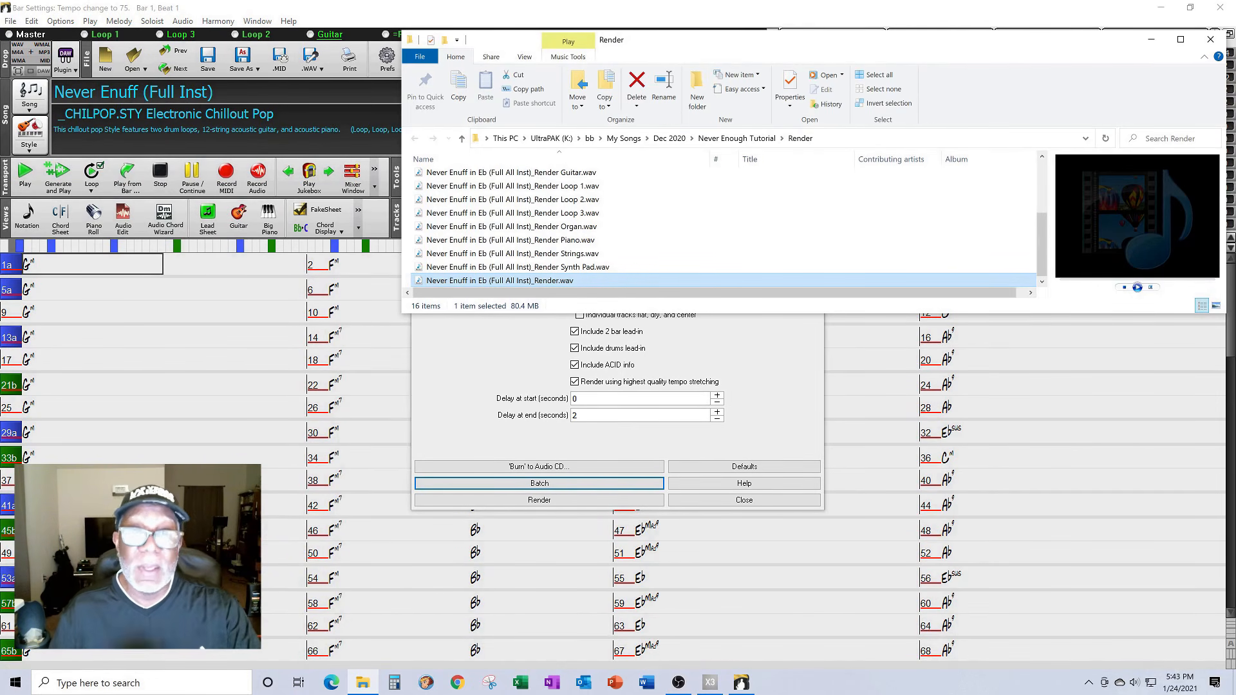
Look through the rendered track files in the Render folder and close the folder window
{"action": "left_click_drag", "start_coordinate": [825, 53], "coordinate": [509, 65]}
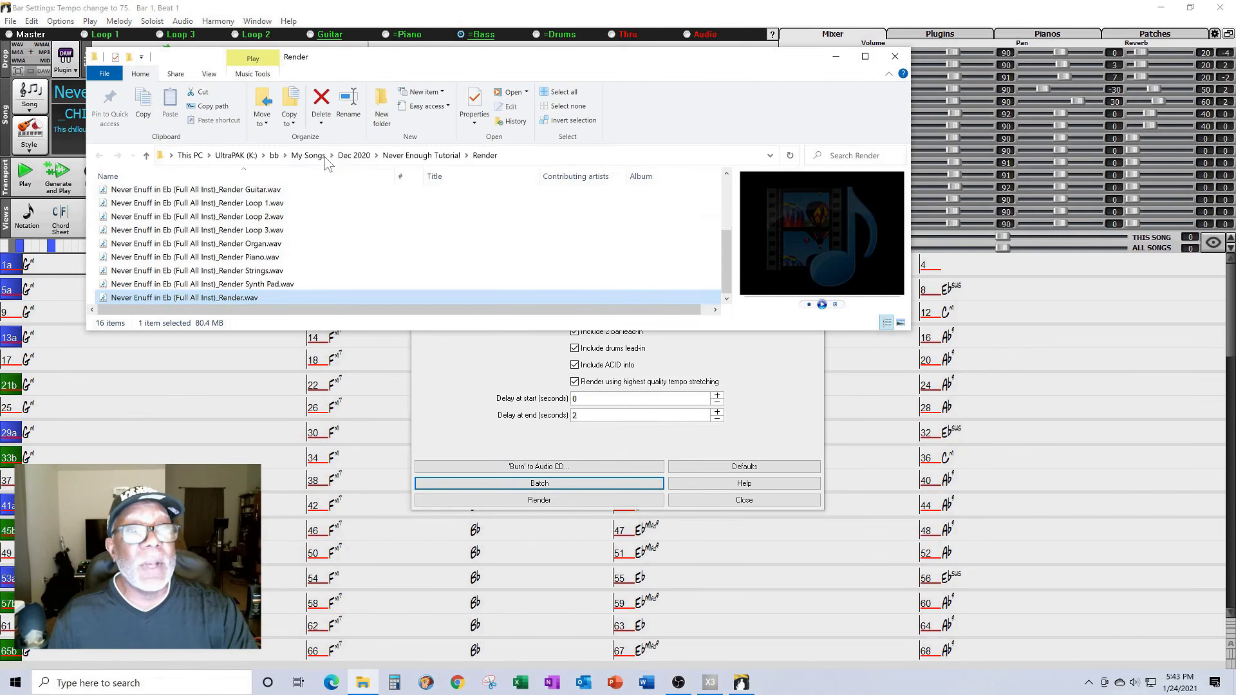
{"action": "left_click_drag", "start_coordinate": [621, 61], "coordinate": [821, 81]}
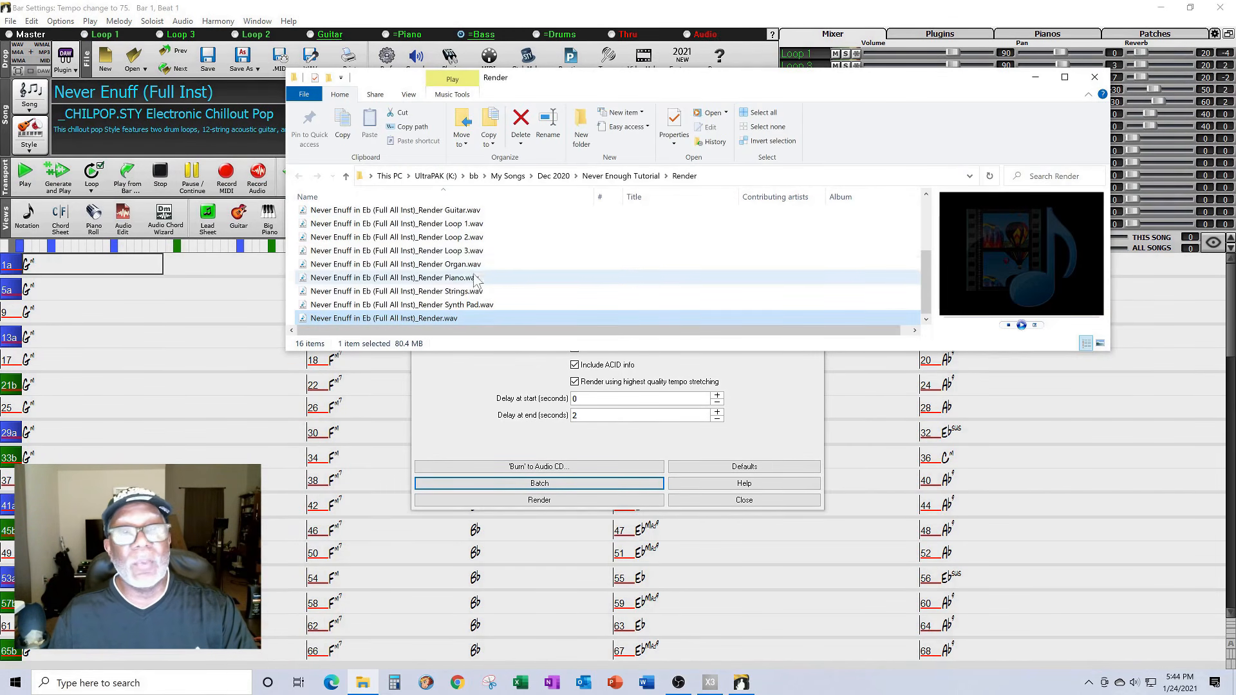
{"action": "left_click_drag", "start_coordinate": [931, 311], "coordinate": [923, 262]}
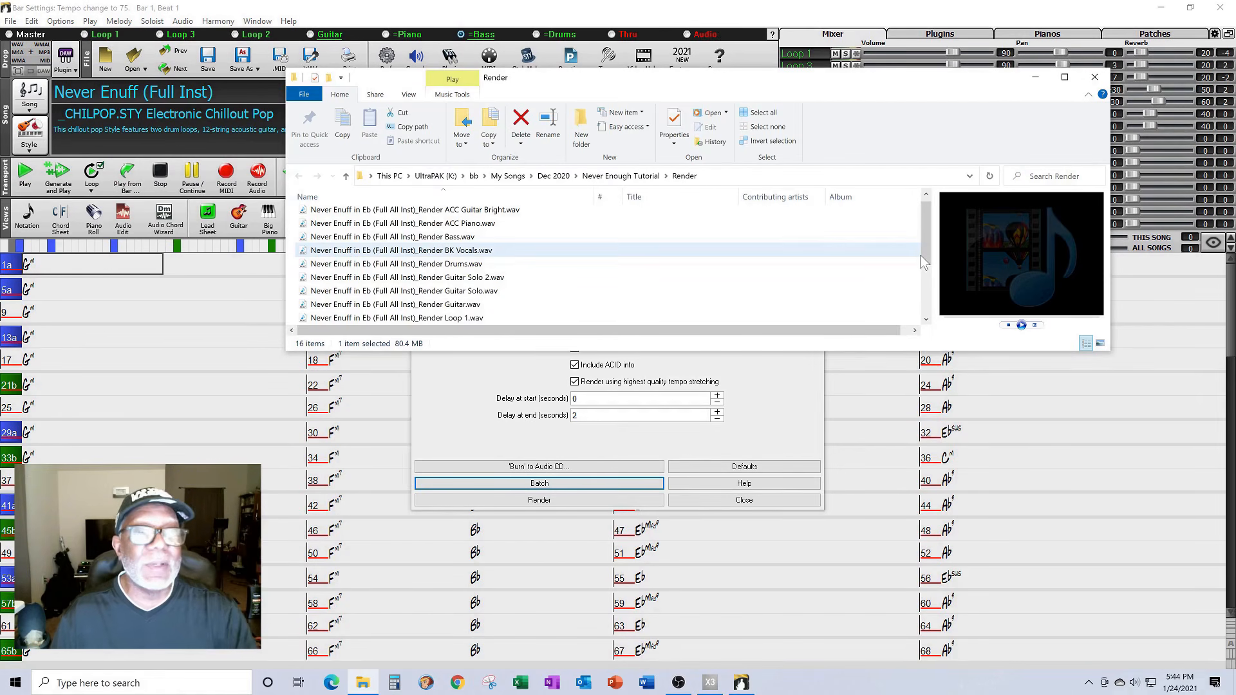
{"action": "left_click_drag", "start_coordinate": [921, 256], "coordinate": [935, 266]}
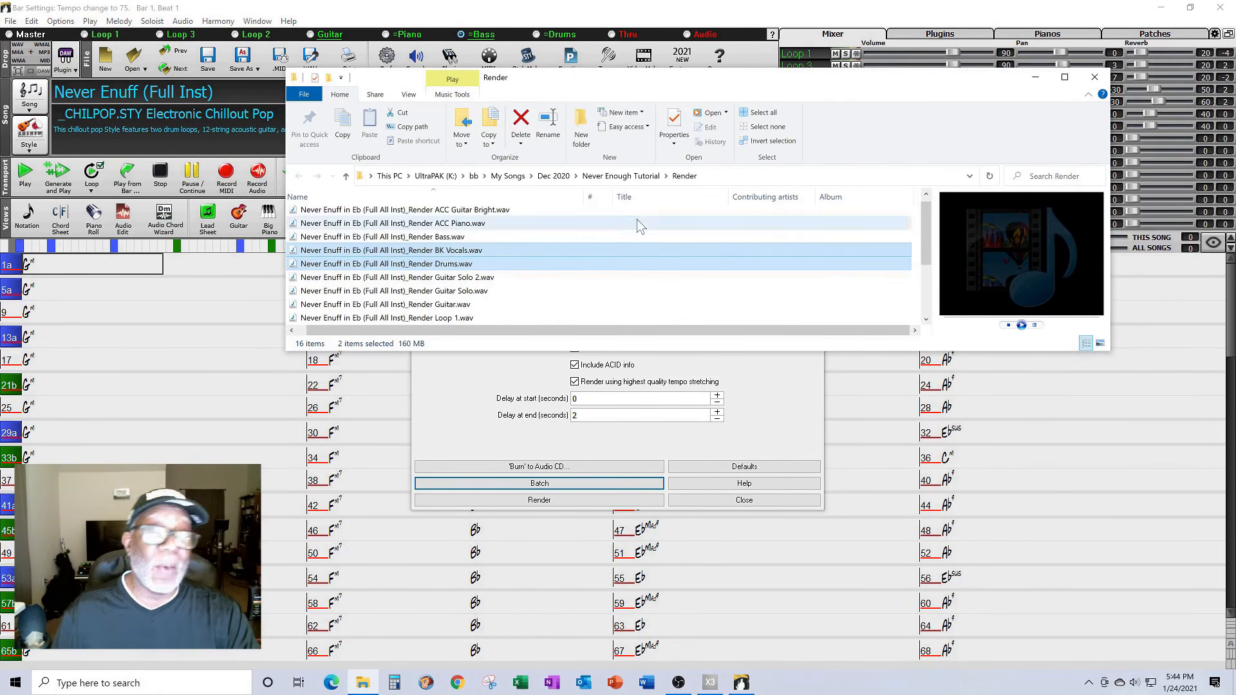
{"action": "left_click", "coordinate": [1094, 76]}
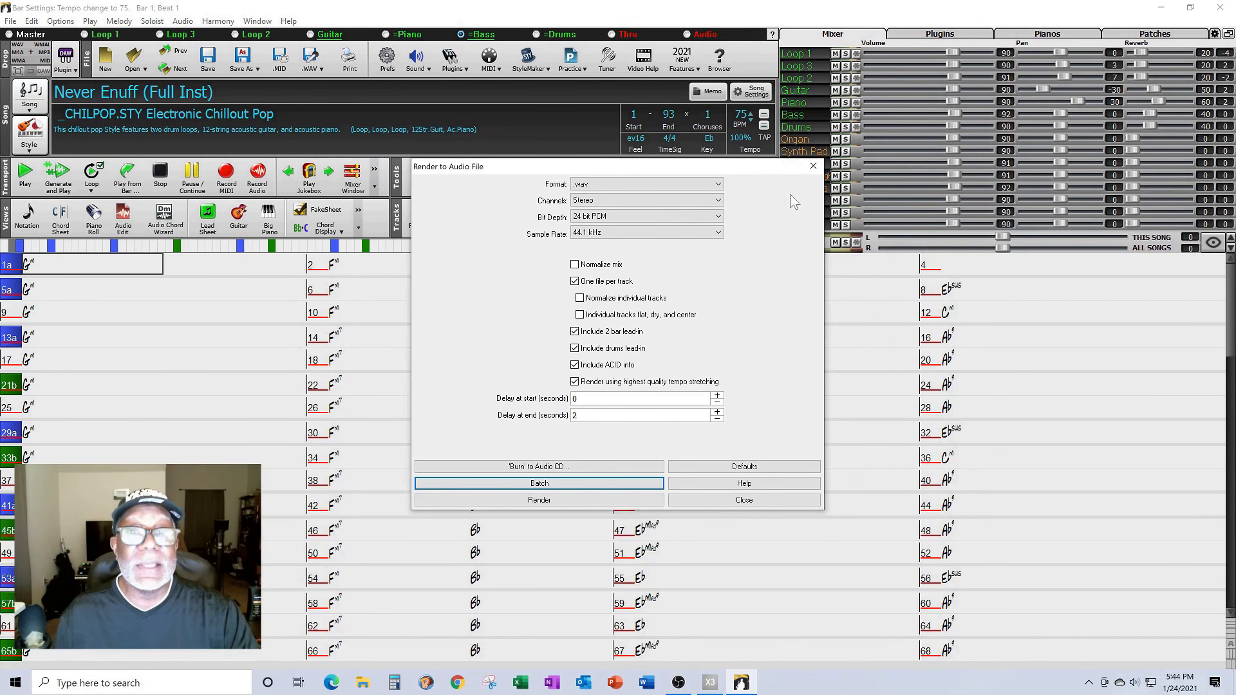
Close the Render to Audio File dialog and Band-in-a-Box, and switch to the Never Enuff Eb project in SONAR X3
{"action": "left_click", "coordinate": [812, 165]}
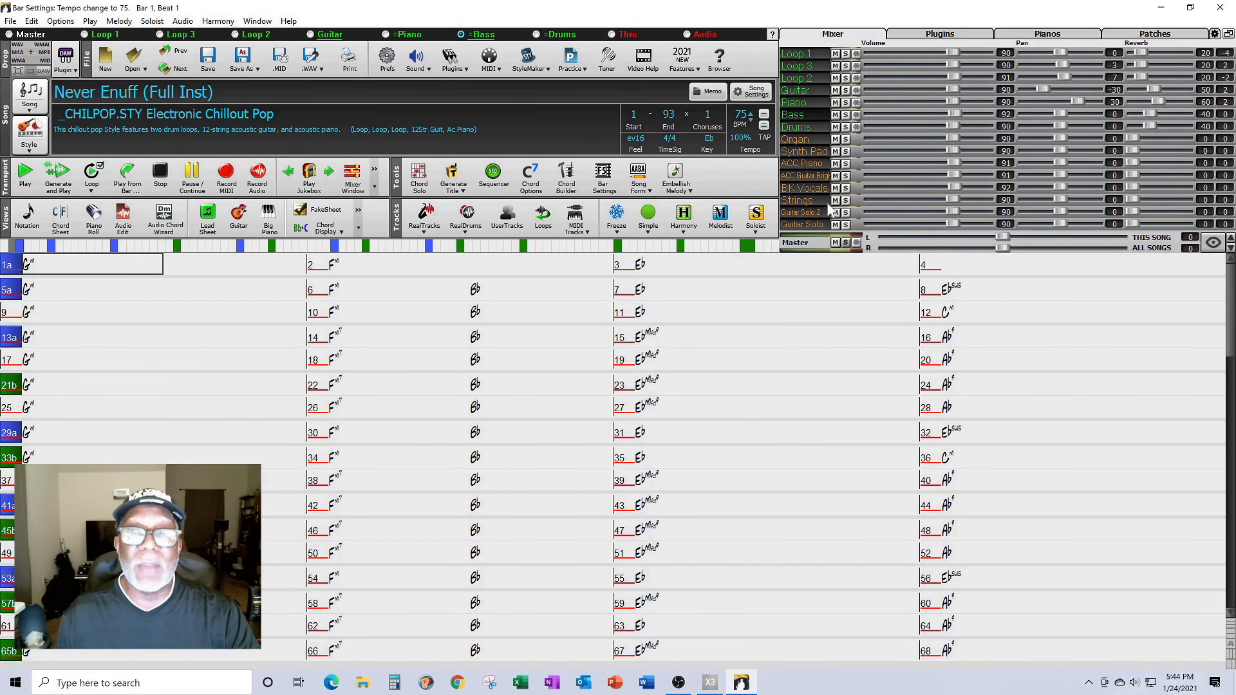
{"action": "left_click", "coordinate": [1220, 8]}
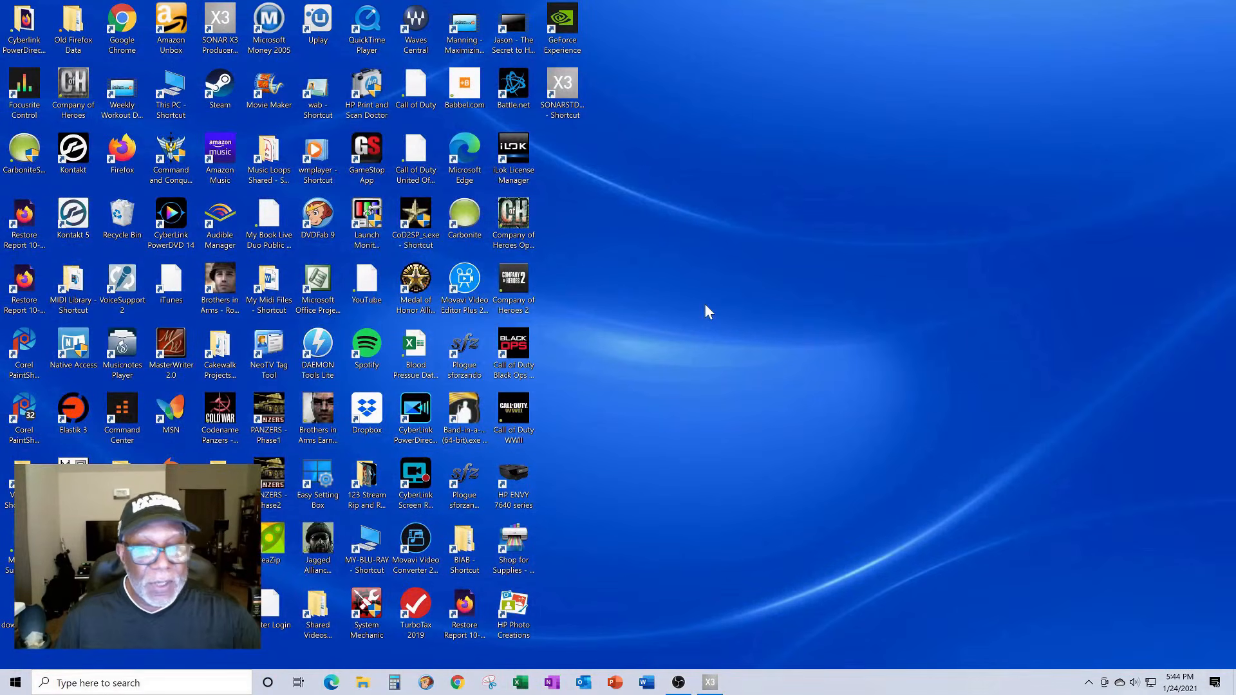
{"action": "left_click", "coordinate": [710, 682]}
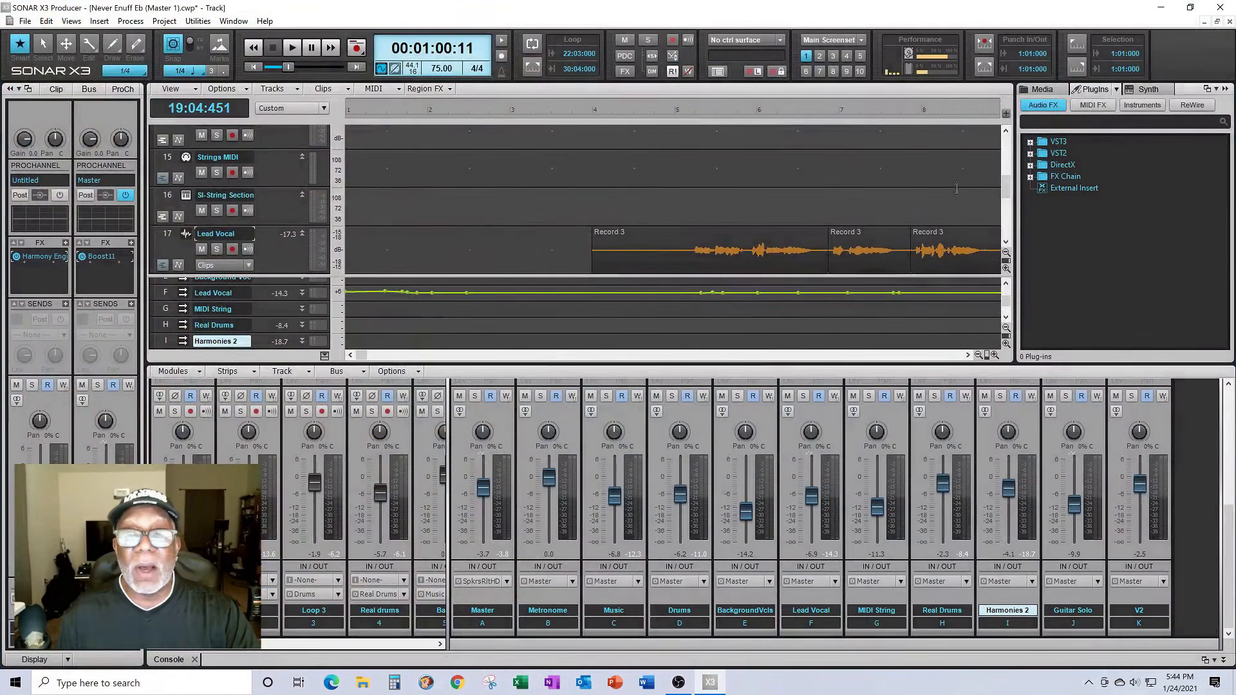
Browse the project media to the Render folder inside Never Enough Tutorial
{"action": "left_click", "coordinate": [1035, 90]}
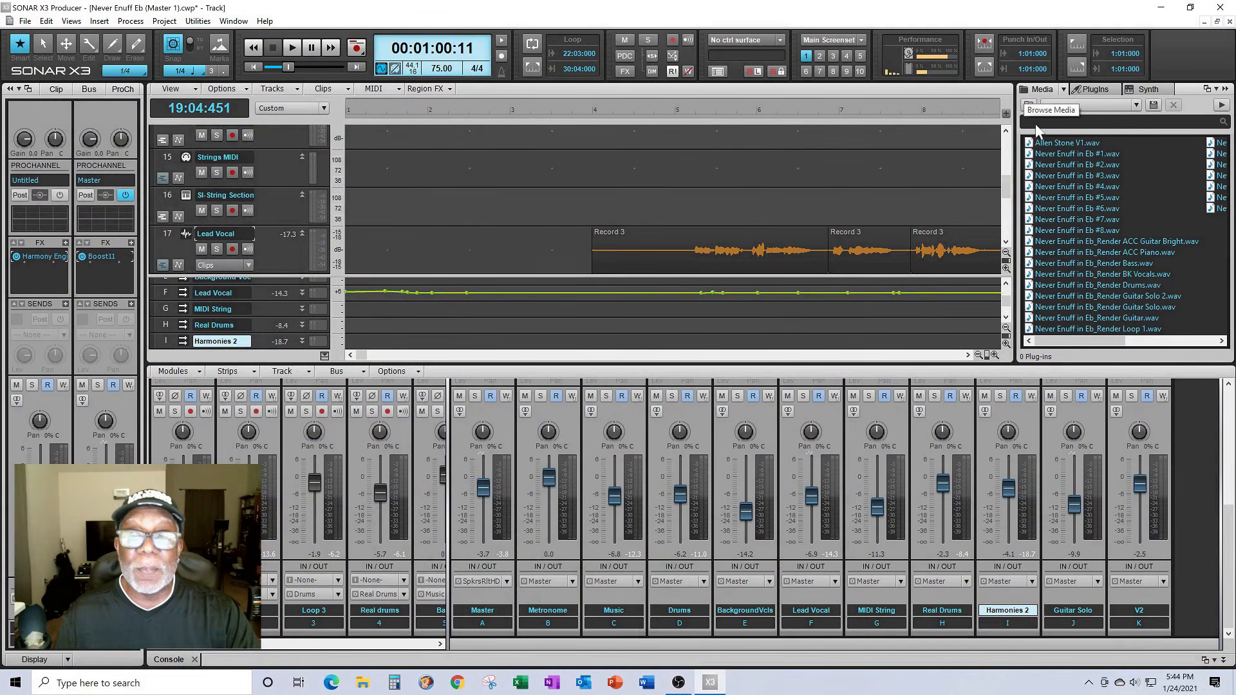
{"action": "left_click", "coordinate": [1028, 105]}
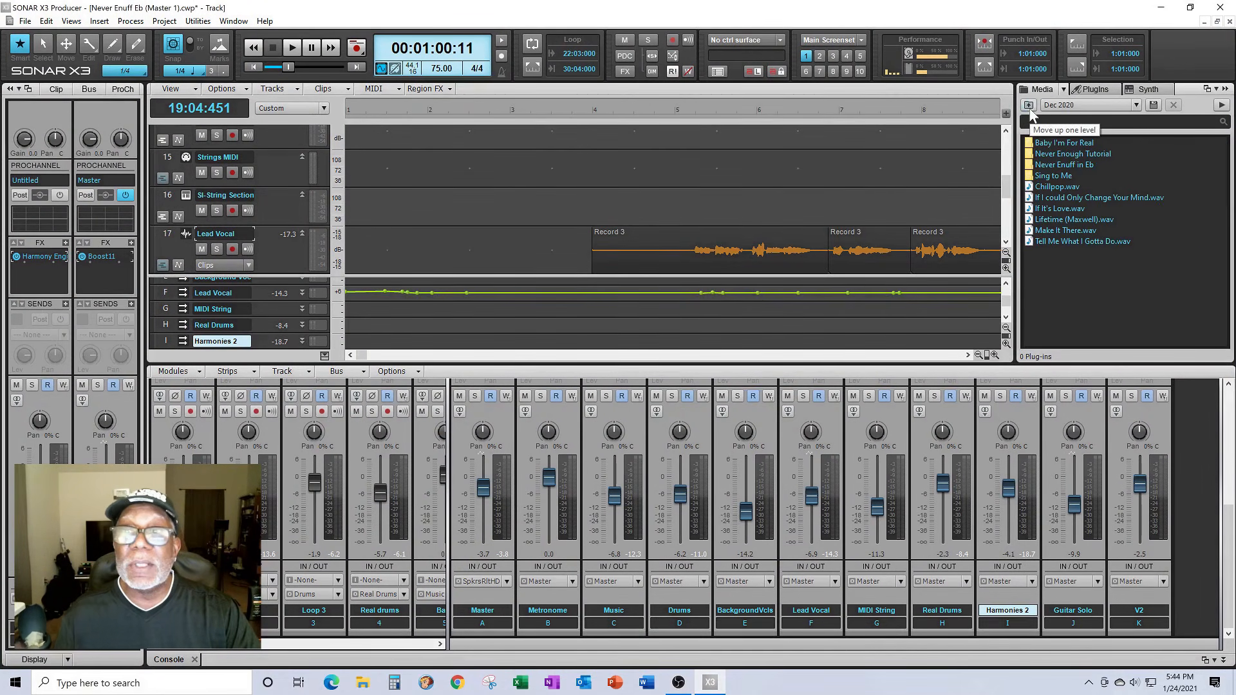
{"action": "left_click", "coordinate": [1055, 166]}
{"action": "double_click", "coordinate": [1055, 165]}
{"action": "double_click", "coordinate": [1040, 142]}
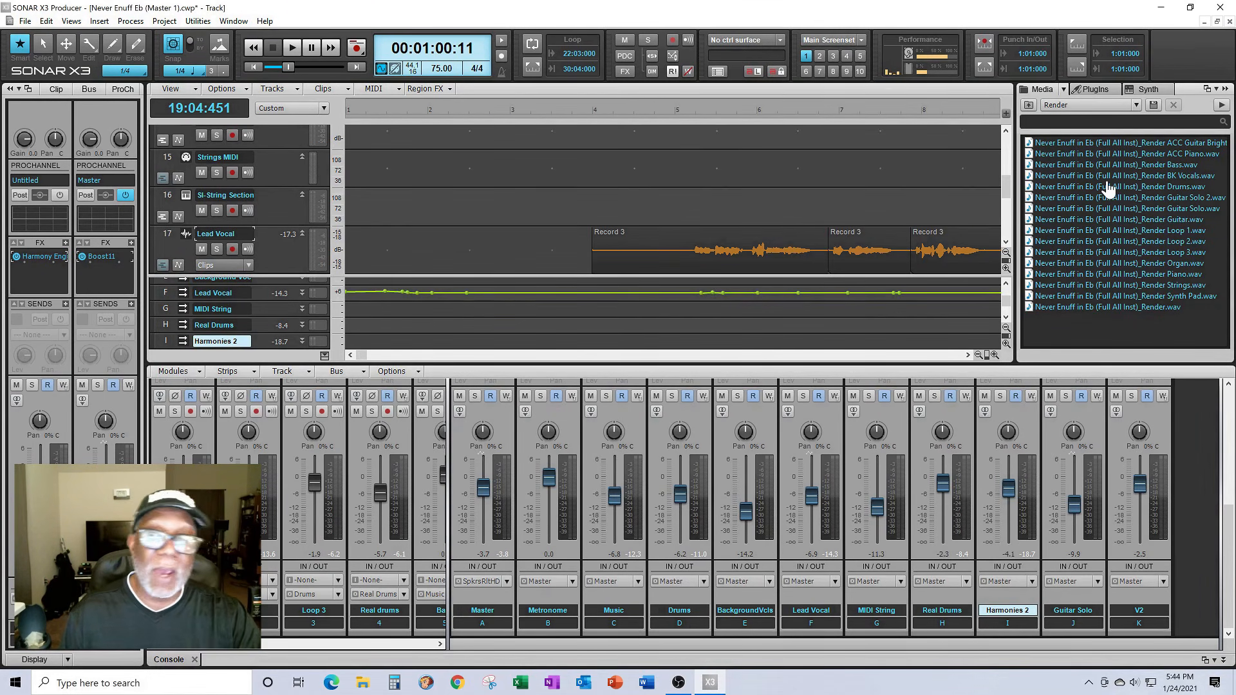
Import the rendered ACC Guitar Bright file at measure 1 on a new track 22, and delete the imported clip
{"action": "left_click_drag", "start_coordinate": [1006, 183], "coordinate": [1007, 228]}
{"action": "left_click_drag", "start_coordinate": [1056, 144], "coordinate": [346, 239]}
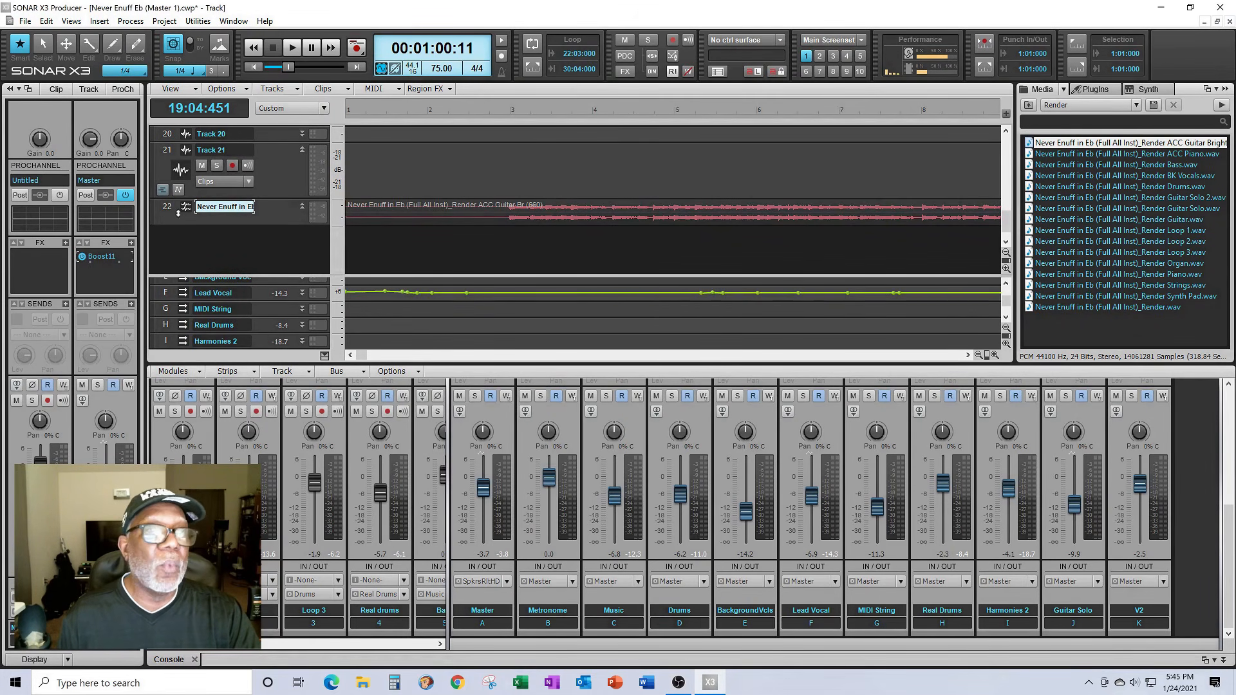
{"action": "left_click", "coordinate": [384, 212]}
{"action": "key", "text": "Delete"}
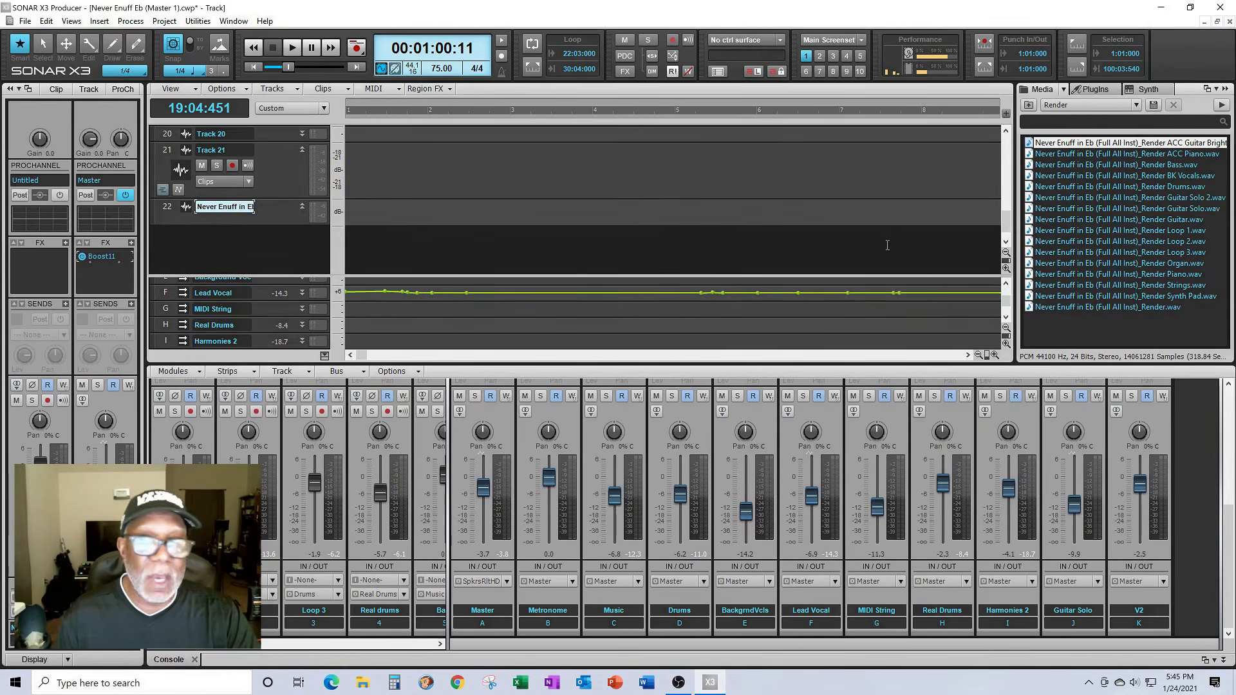
Go back to the first tracks of the project and play the mix
{"action": "left_click_drag", "start_coordinate": [1007, 222], "coordinate": [1006, 147]}
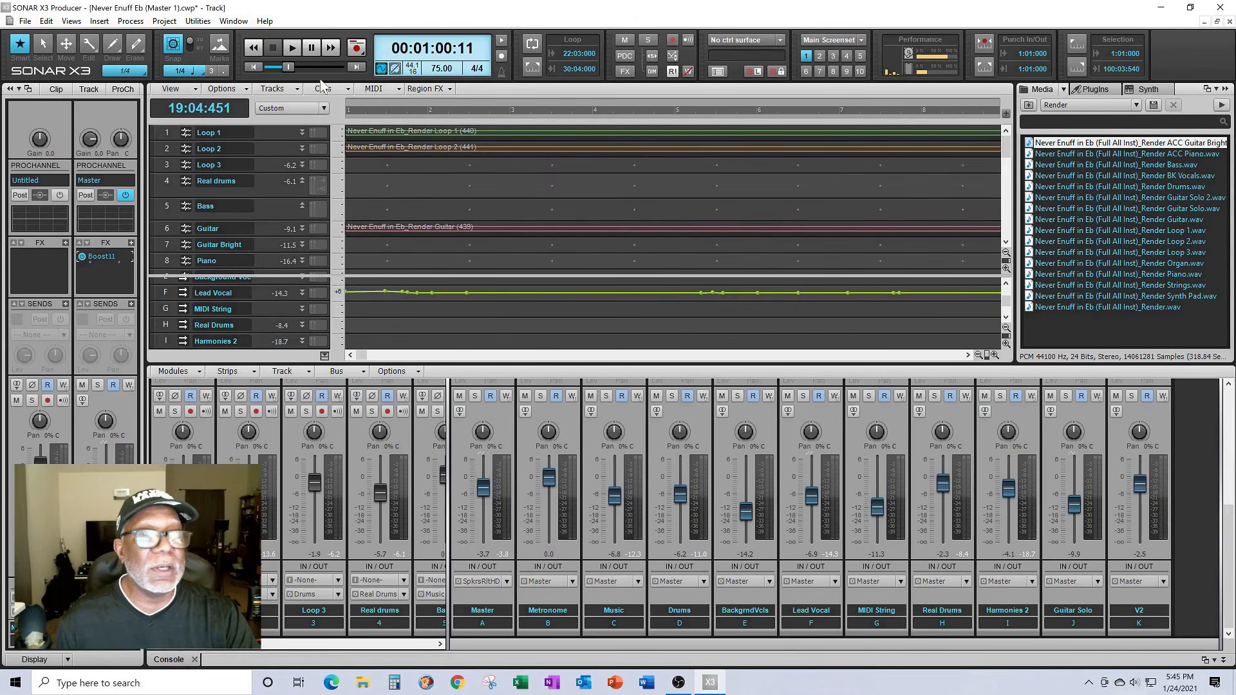
{"action": "key", "text": "space"}
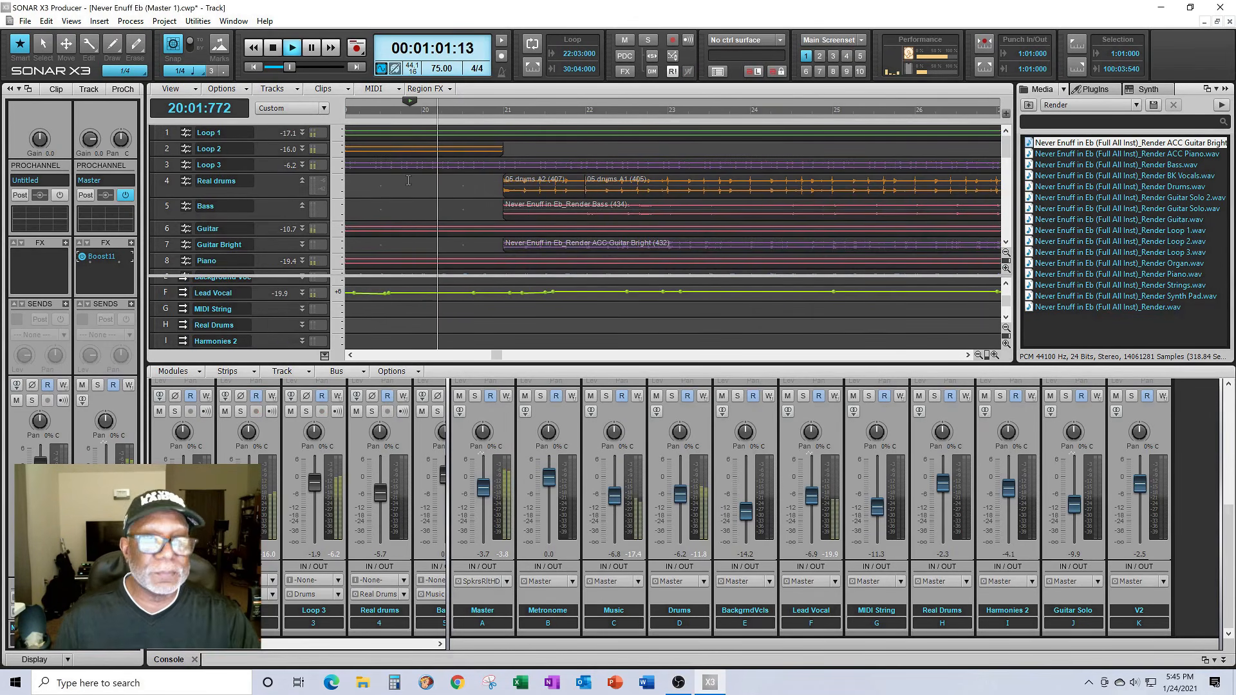
Return to the start of the song, play the intro of the mix from measure 1, and pause playback
{"action": "left_click", "coordinate": [273, 50]}
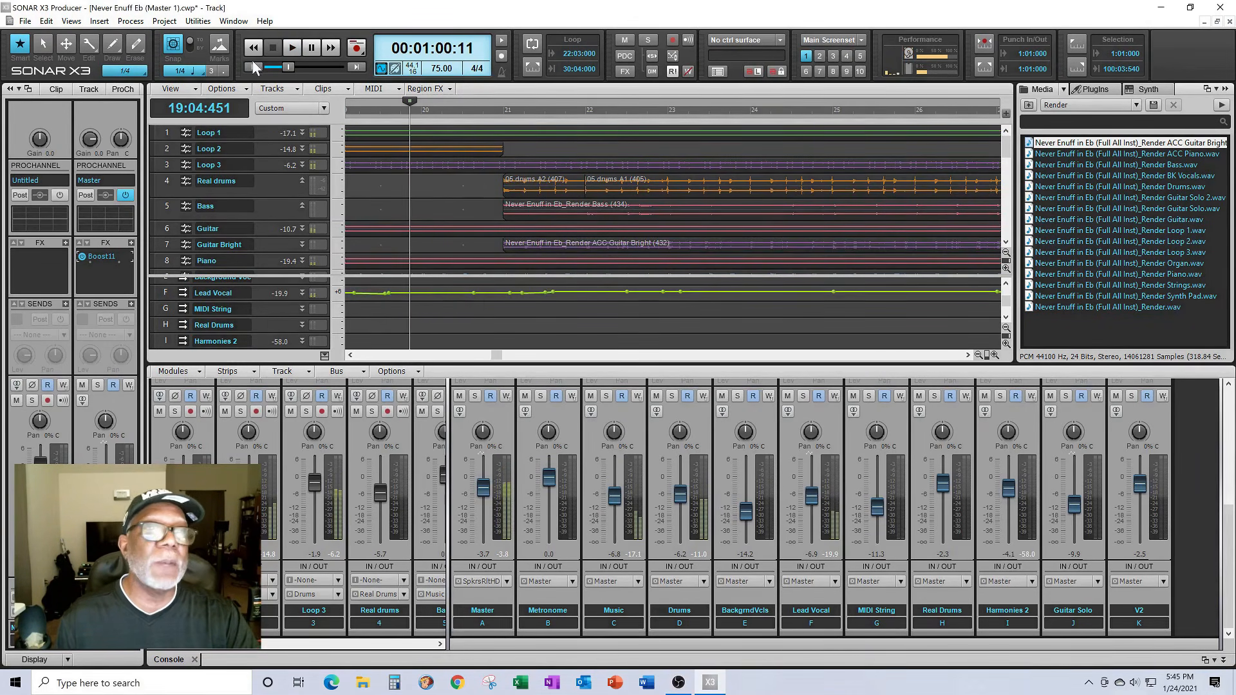
{"action": "left_click", "coordinate": [254, 67]}
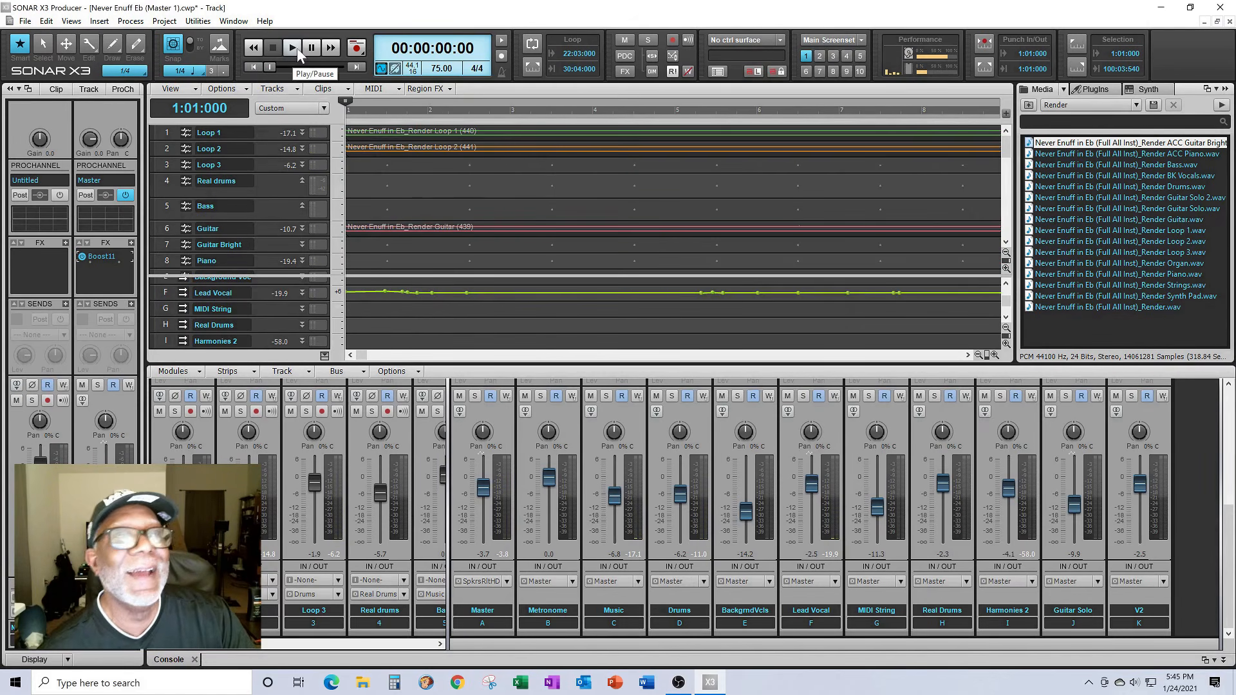
{"action": "left_click", "coordinate": [294, 49]}
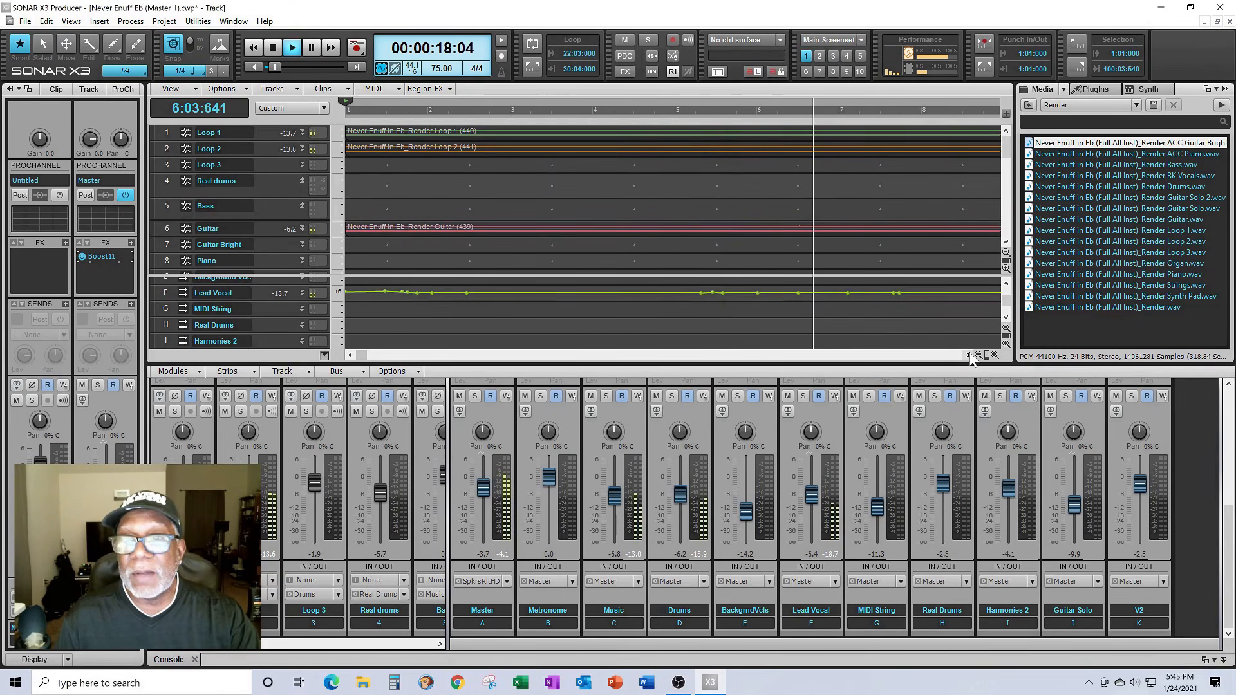
{"action": "left_click", "coordinate": [311, 48]}
Hide the bus pane in the track view, then play from measure 7 beat 3 through the entry of Loop 3 and pause
{"action": "left_click", "coordinate": [967, 355]}
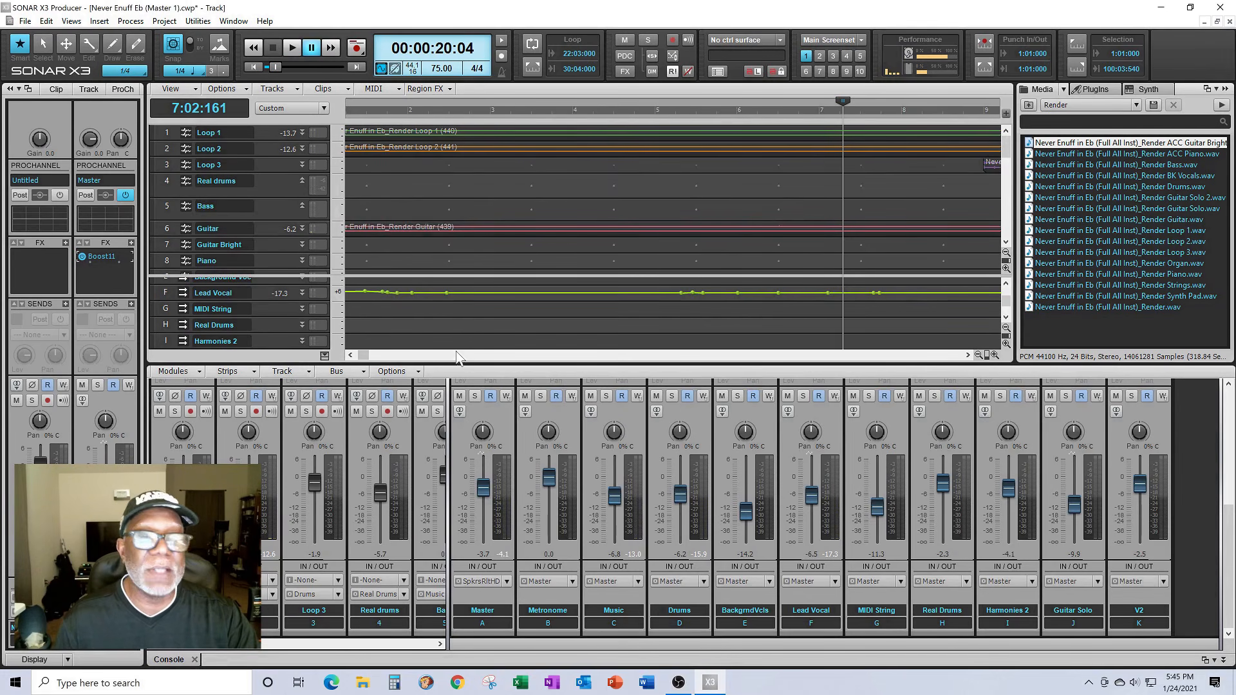
{"action": "left_click", "coordinate": [324, 355]}
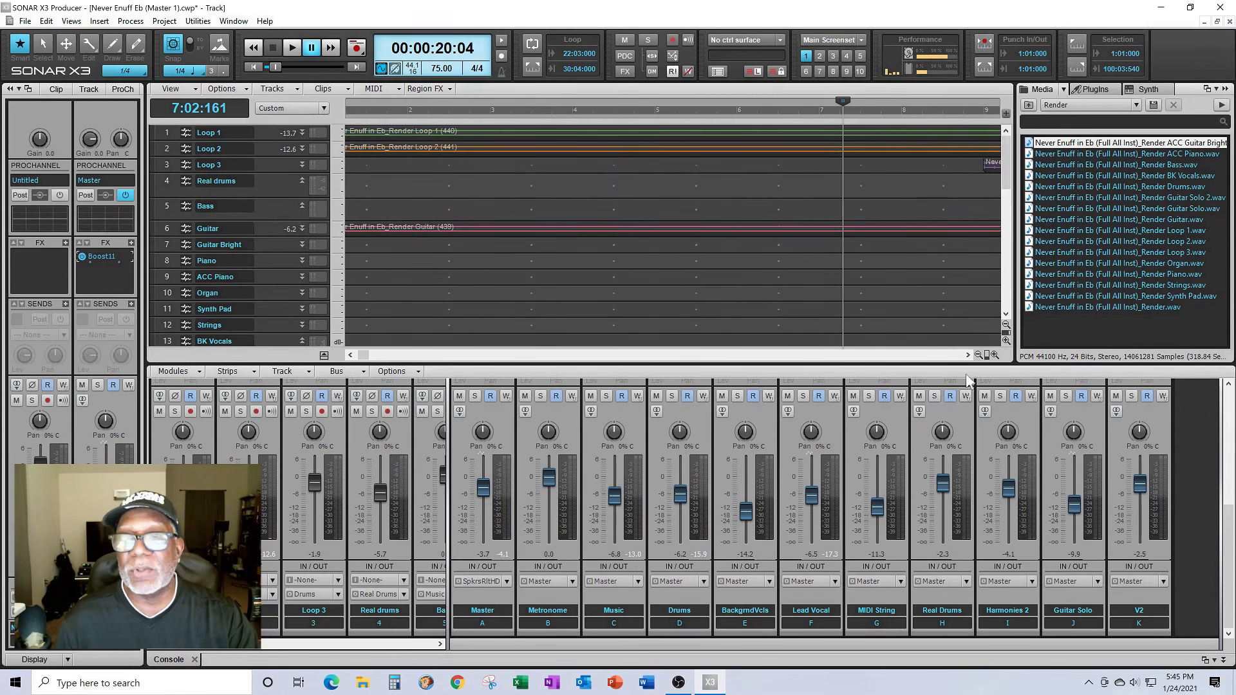
{"action": "left_click", "coordinate": [966, 355]}
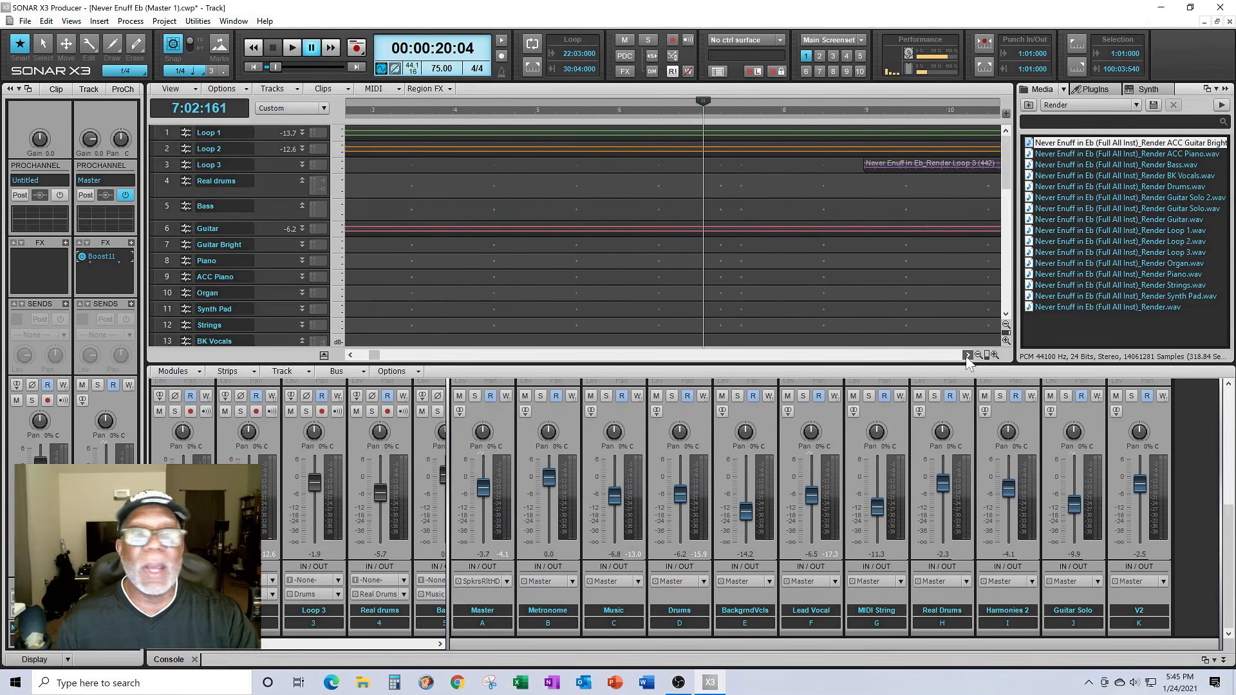
{"action": "left_click", "coordinate": [590, 187]}
{"action": "left_click", "coordinate": [618, 186]}
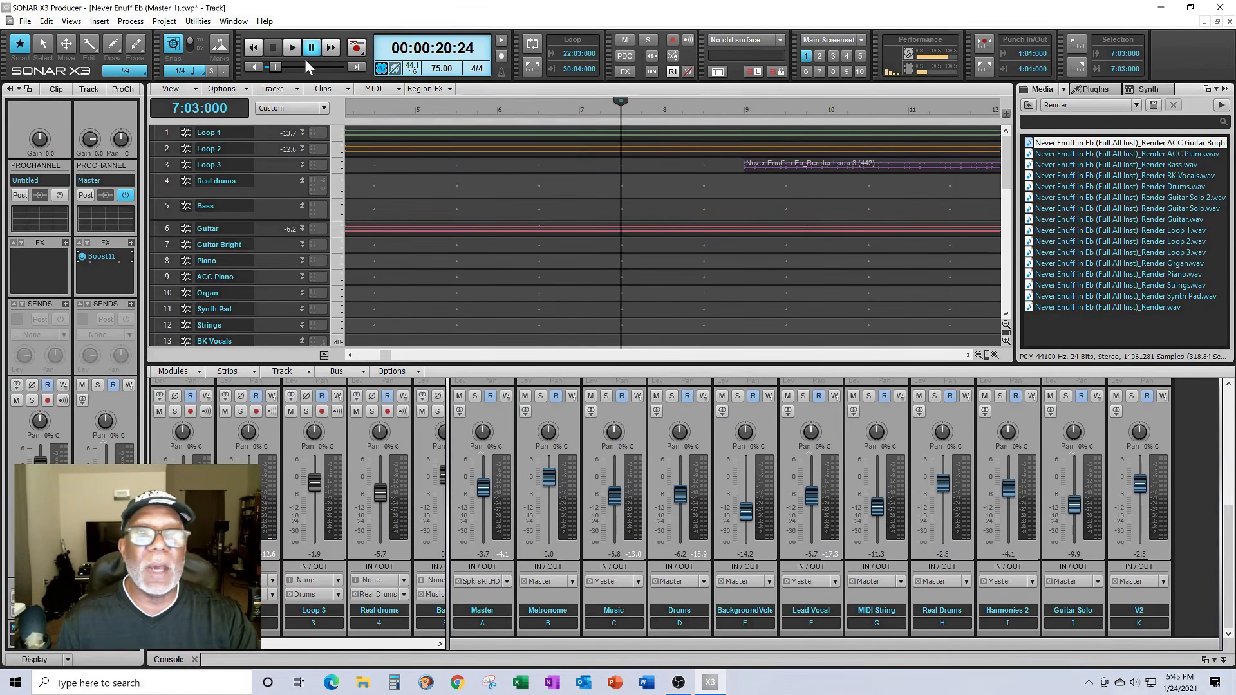
{"action": "left_click", "coordinate": [290, 49]}
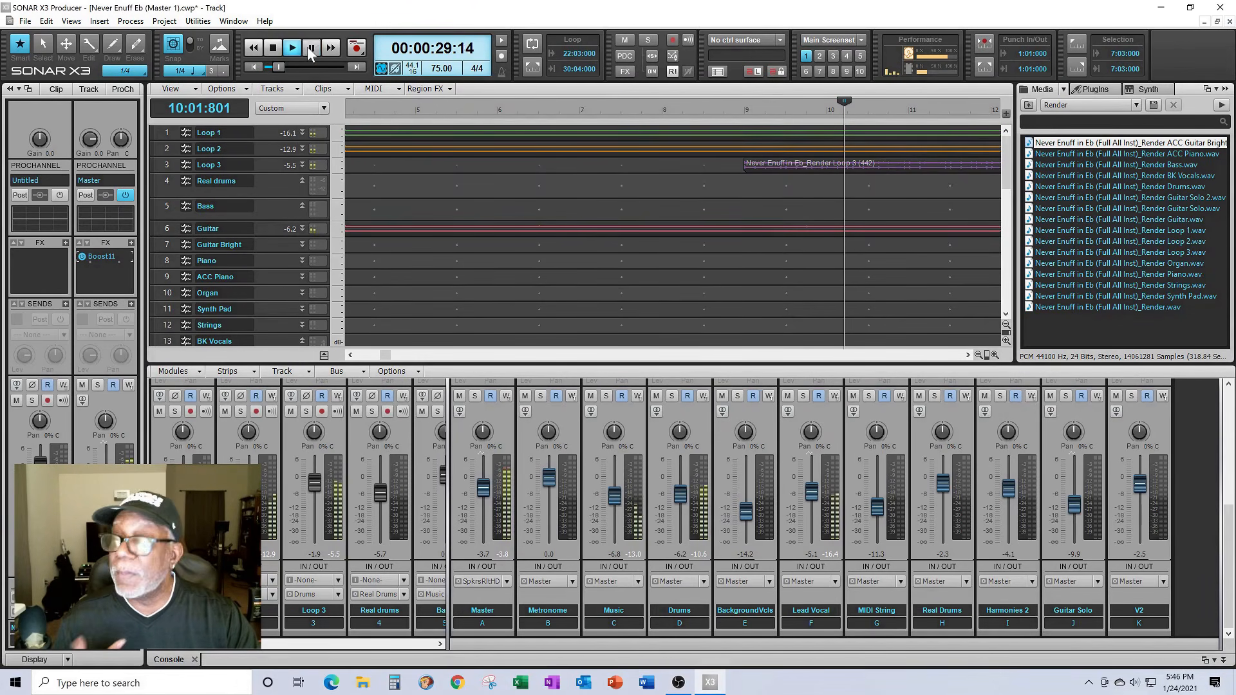
{"action": "left_click", "coordinate": [311, 48]}
Play from measure 12 beat 3 through the entry of the Piano and ACC Piano tracks at measure 13, then pause
{"action": "left_click", "coordinate": [967, 355]}
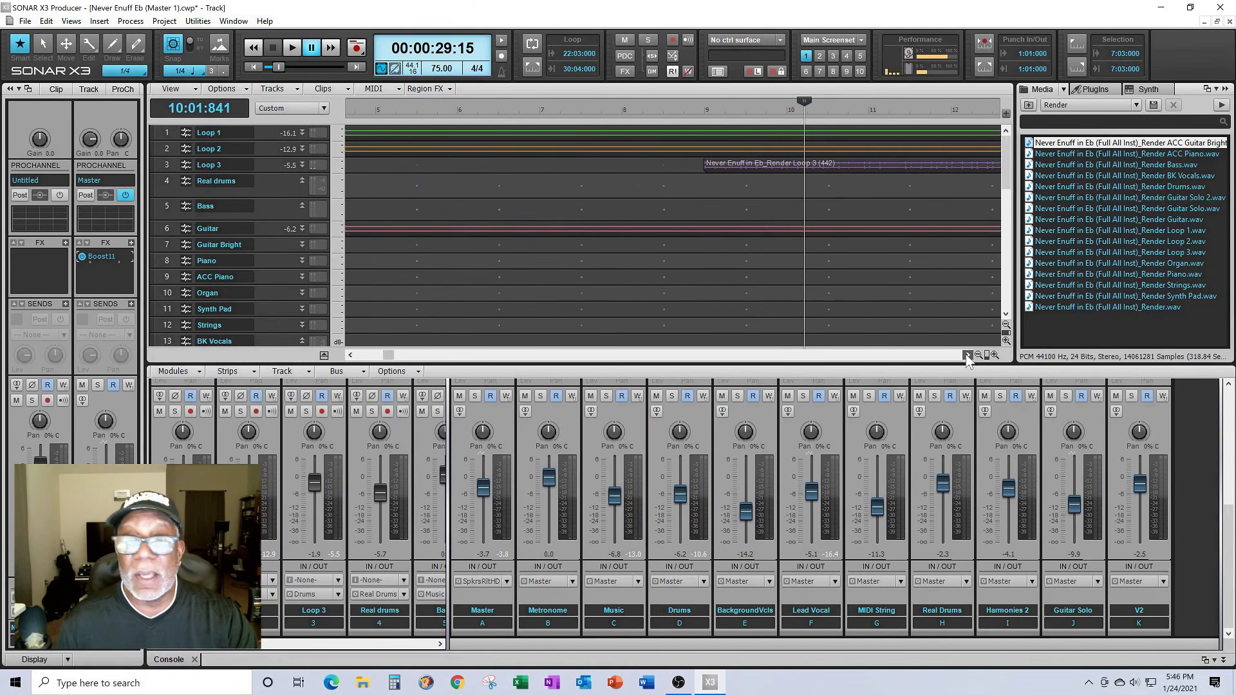
{"action": "left_click", "coordinate": [968, 355]}
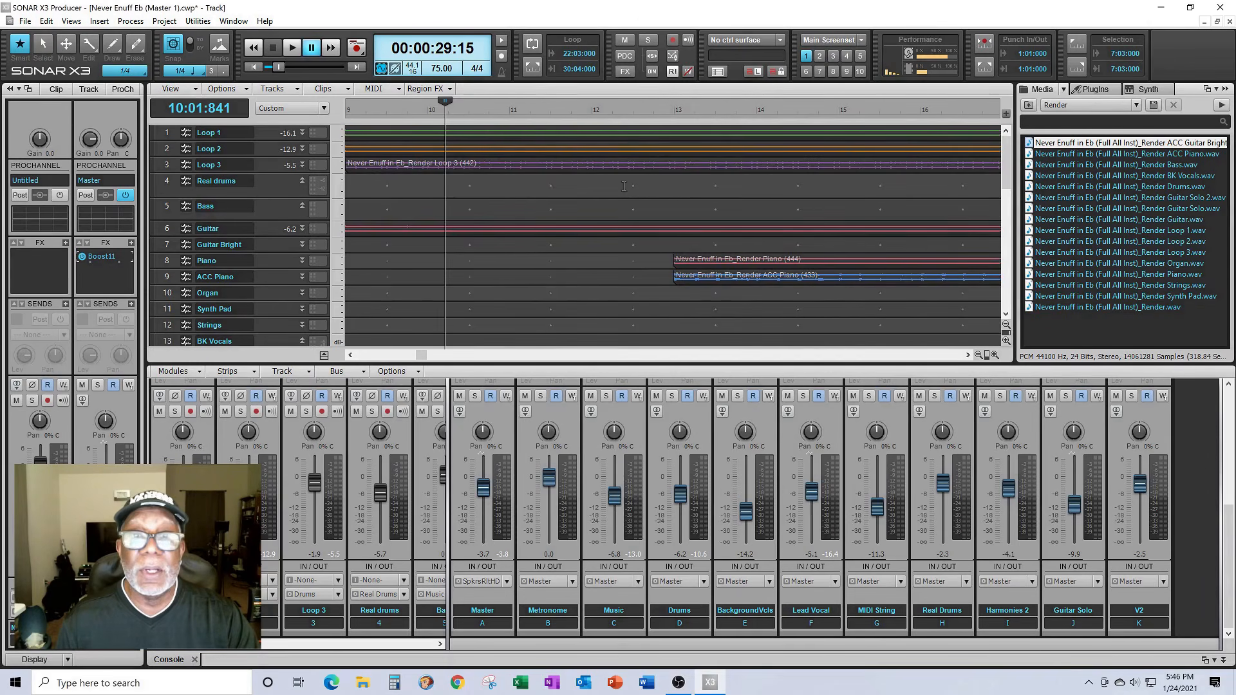
{"action": "left_click", "coordinate": [624, 186]}
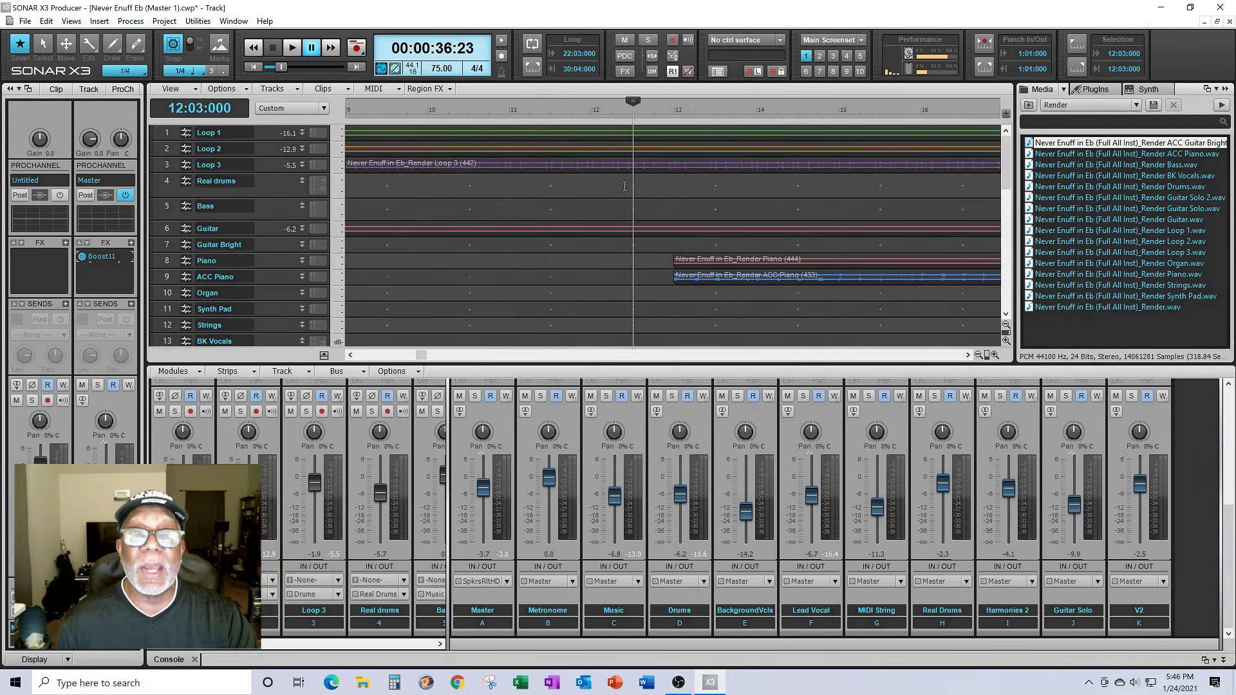
{"action": "left_click", "coordinate": [295, 52]}
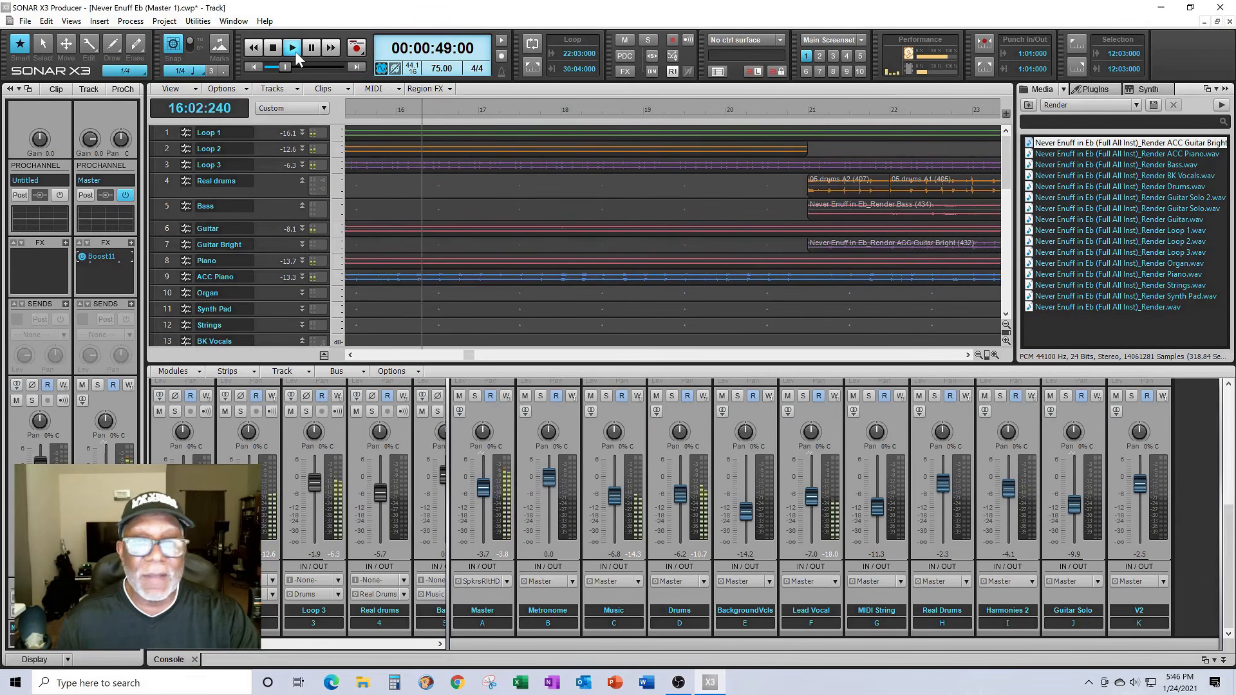
{"action": "left_click", "coordinate": [308, 52]}
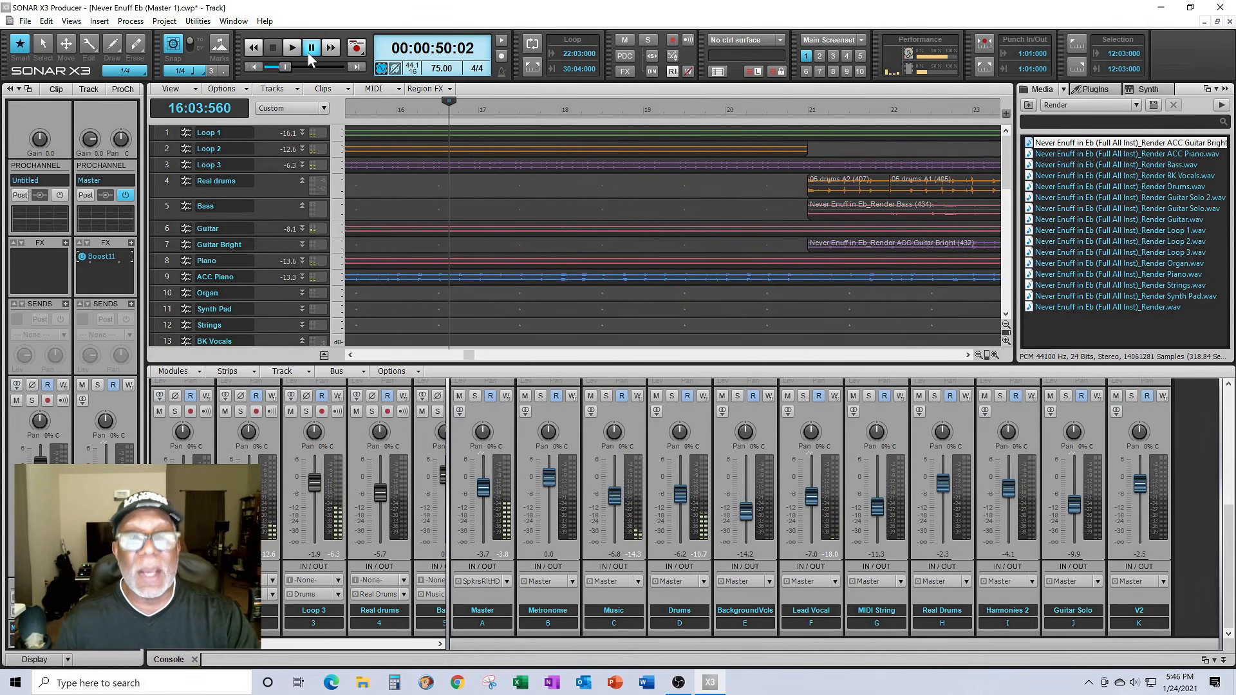
Play from measure 20 beat 3 through the entry of the drums, bass and Guitar Bright tracks, then stop
{"action": "left_click", "coordinate": [766, 194]}
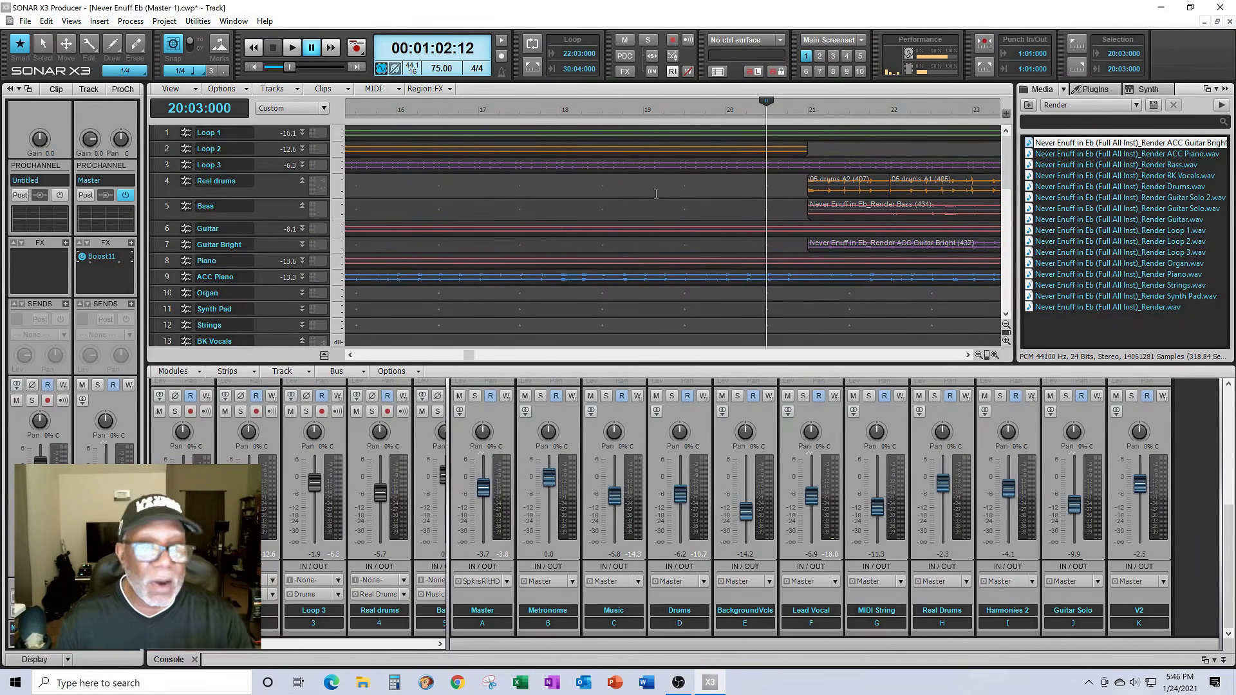
{"action": "left_click", "coordinate": [294, 52]}
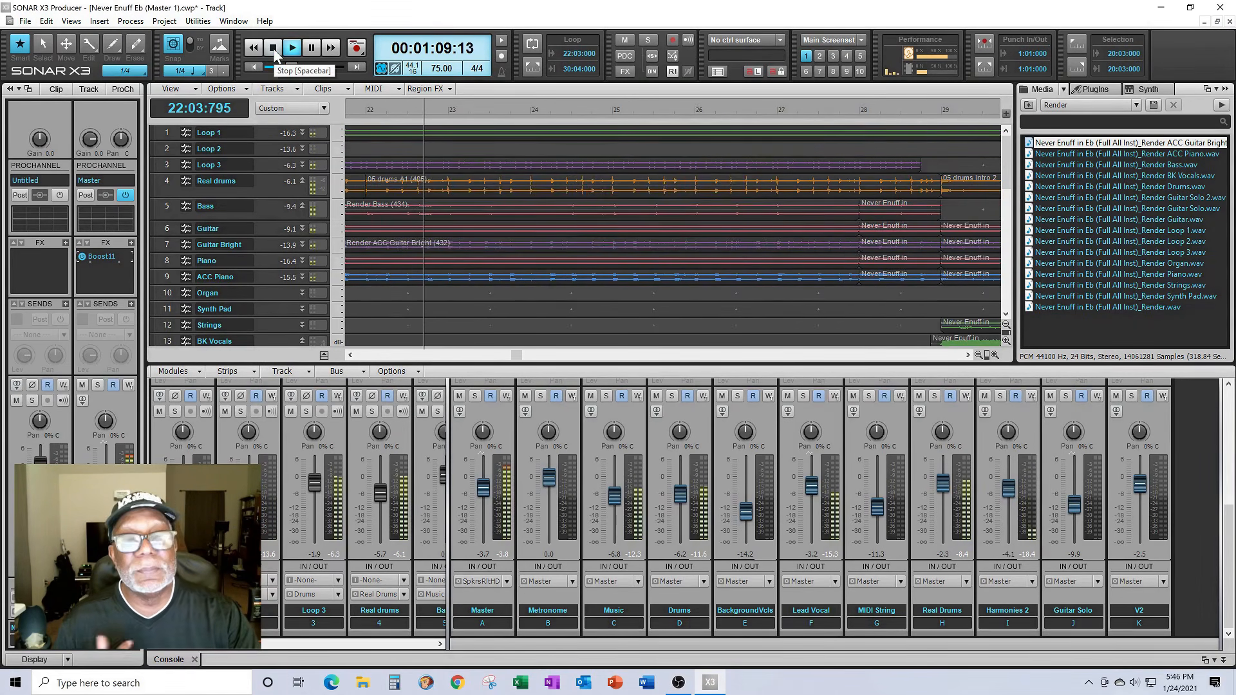
{"action": "left_click", "coordinate": [273, 49]}
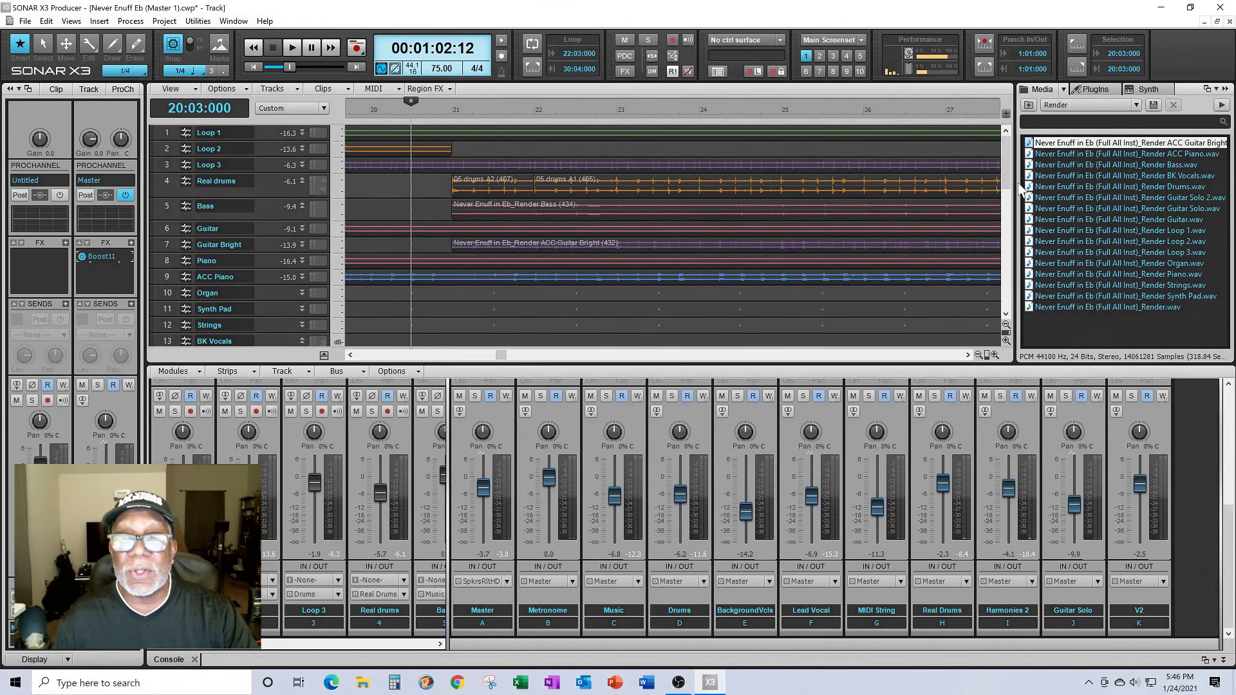
Select the Guitar Solo track and play from measure 55 beat 2 into the guitar solo at measure 57, then stop
{"action": "left_click_drag", "start_coordinate": [1010, 182], "coordinate": [1004, 221]}
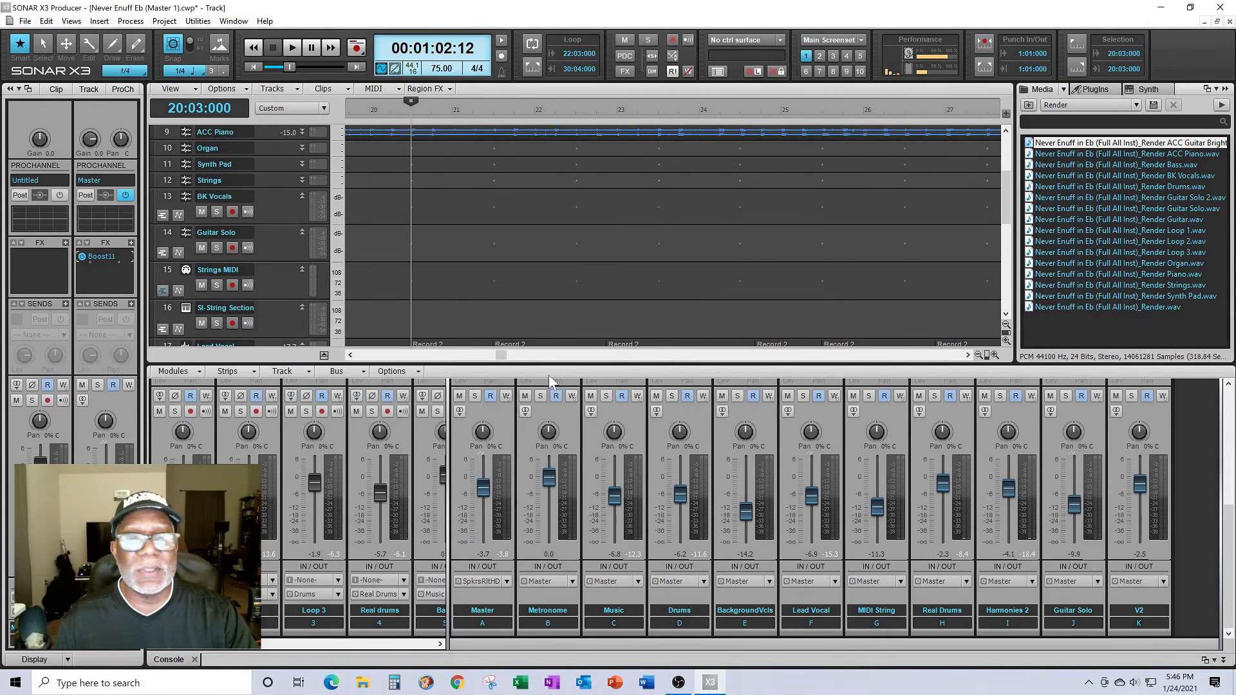
{"action": "left_click_drag", "start_coordinate": [504, 358], "coordinate": [686, 358]}
{"action": "left_click", "coordinate": [202, 247]}
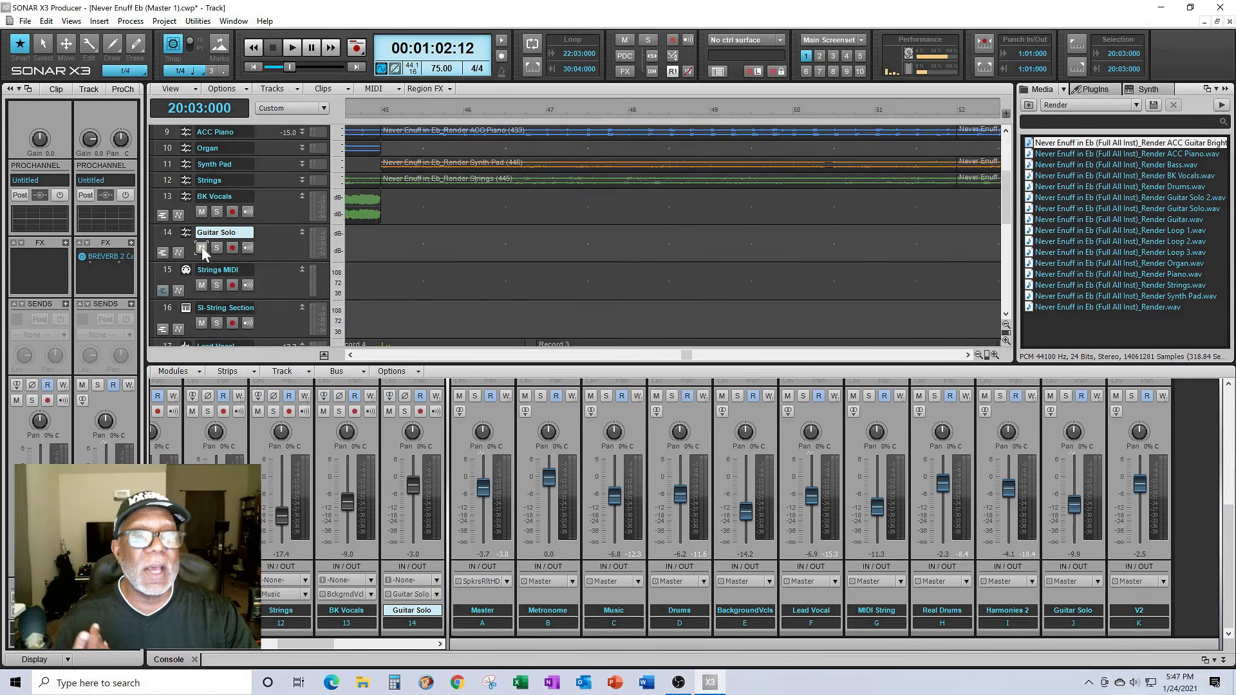
{"action": "left_click", "coordinate": [679, 355]}
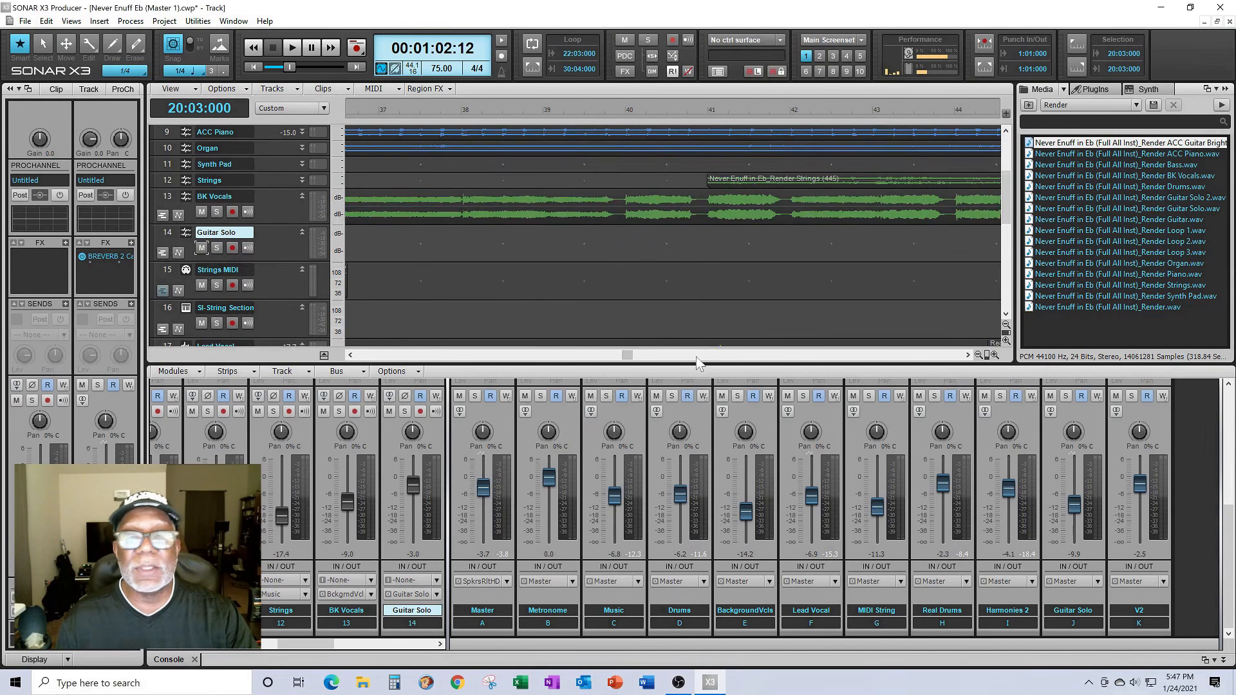
{"action": "left_click_drag", "start_coordinate": [627, 355], "coordinate": [744, 359]}
{"action": "left_click", "coordinate": [570, 238]}
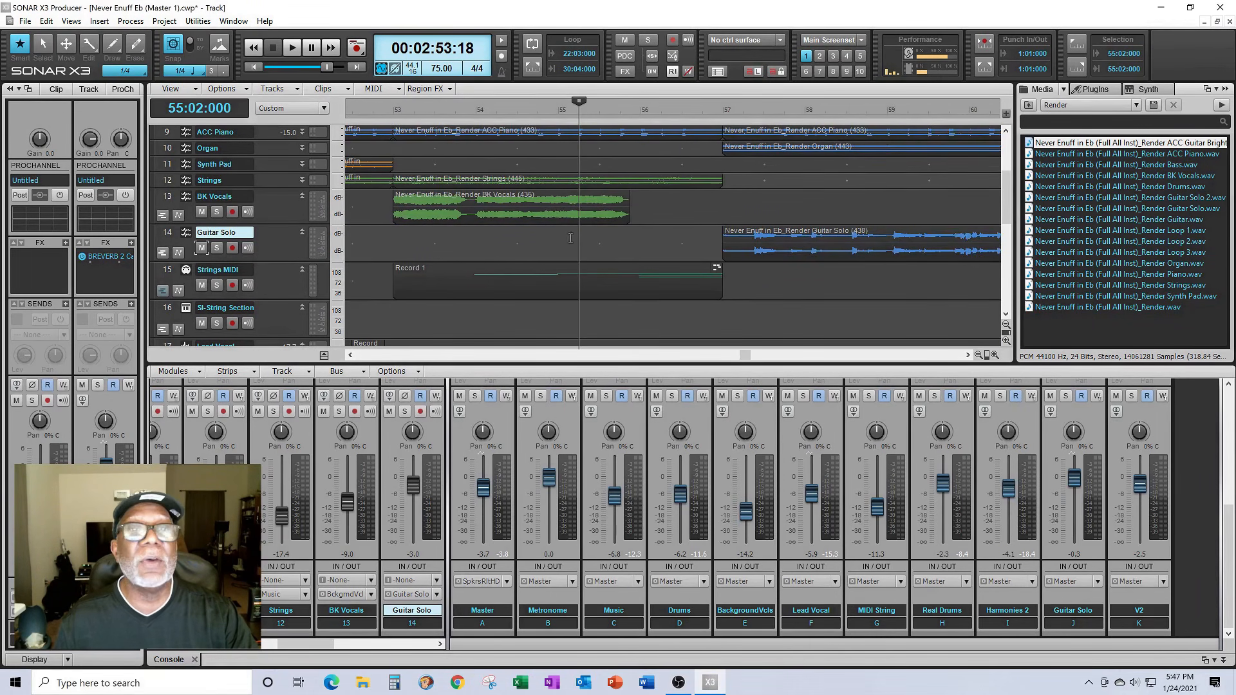
{"action": "left_click", "coordinate": [292, 47]}
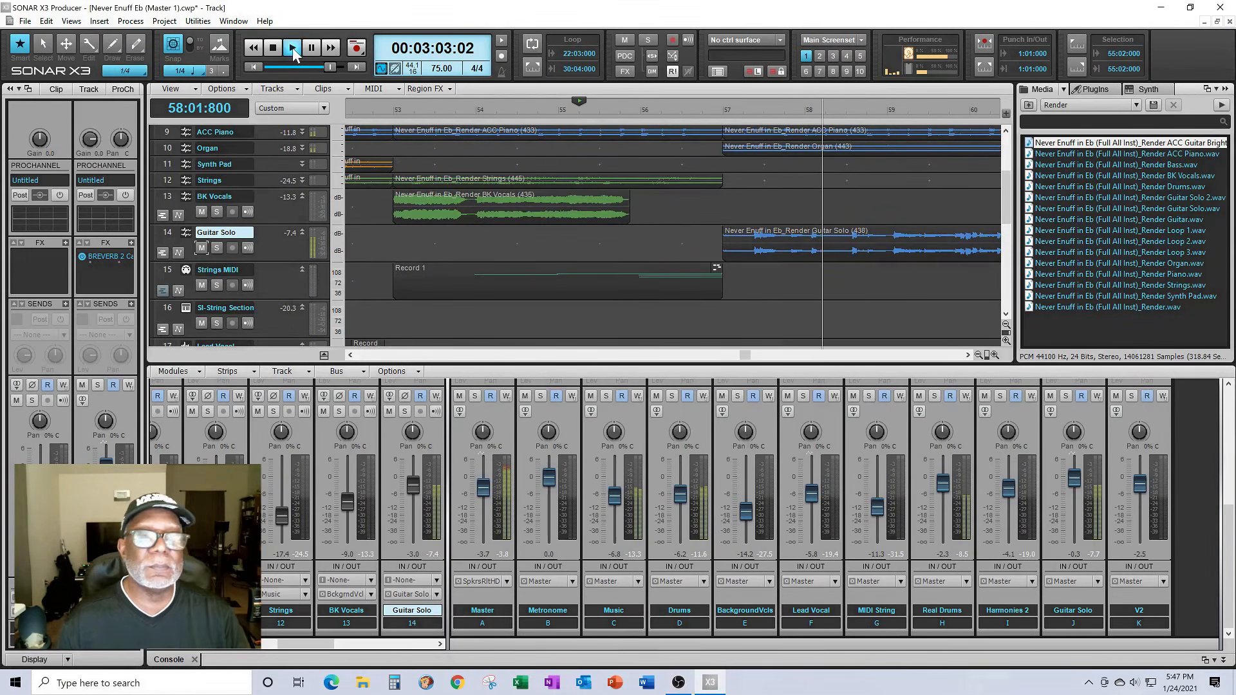
{"action": "left_click", "coordinate": [273, 48]}
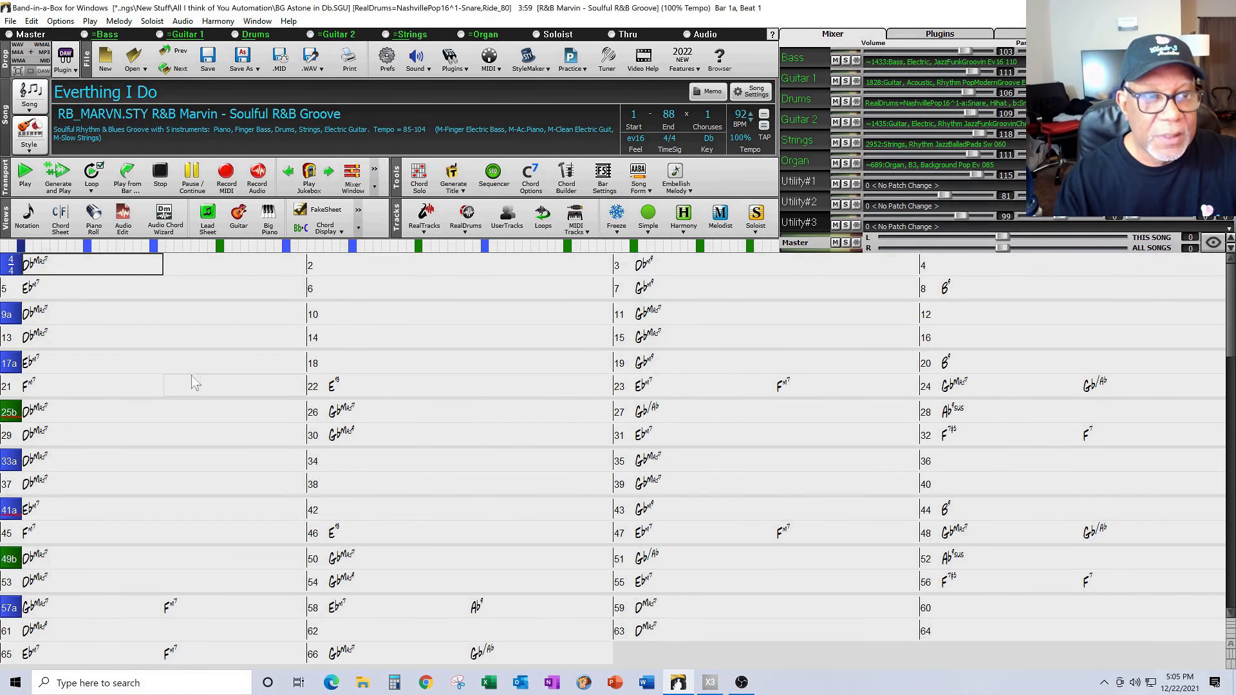
In Band-in-a-Box, examine the Bass volume change options in the bar 1 settings and close them without changes
{"action": "right_click", "coordinate": [86, 274]}
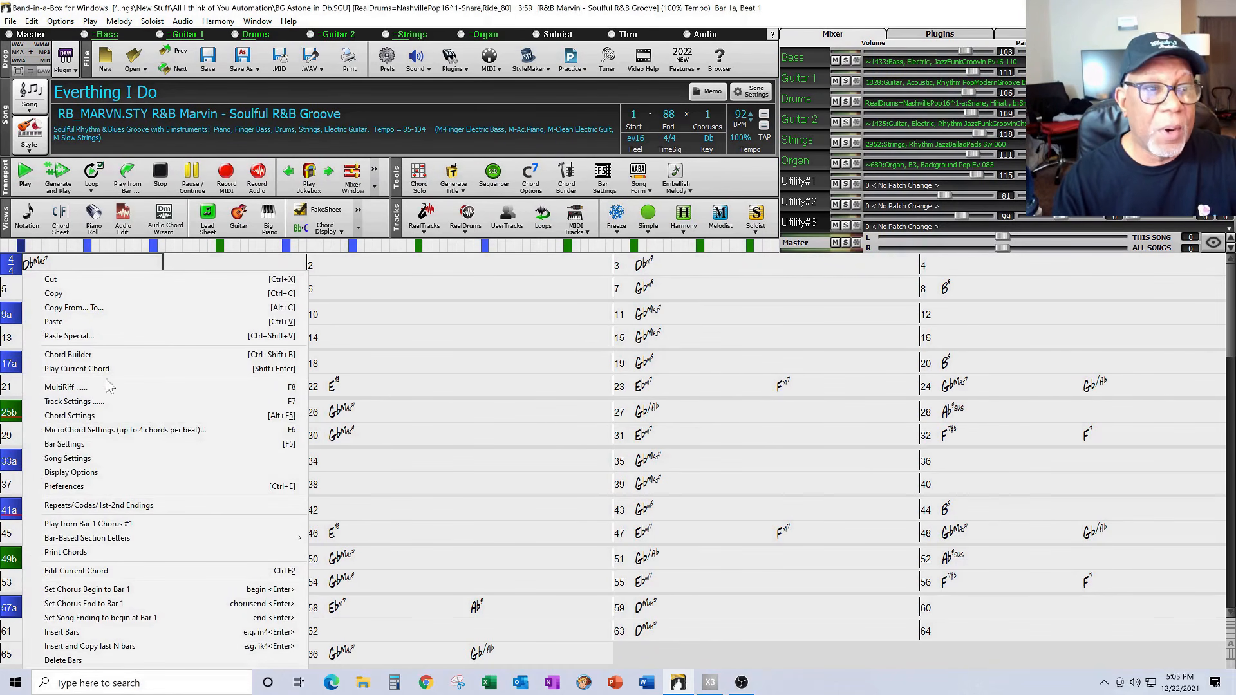
{"action": "left_click", "coordinate": [107, 445]}
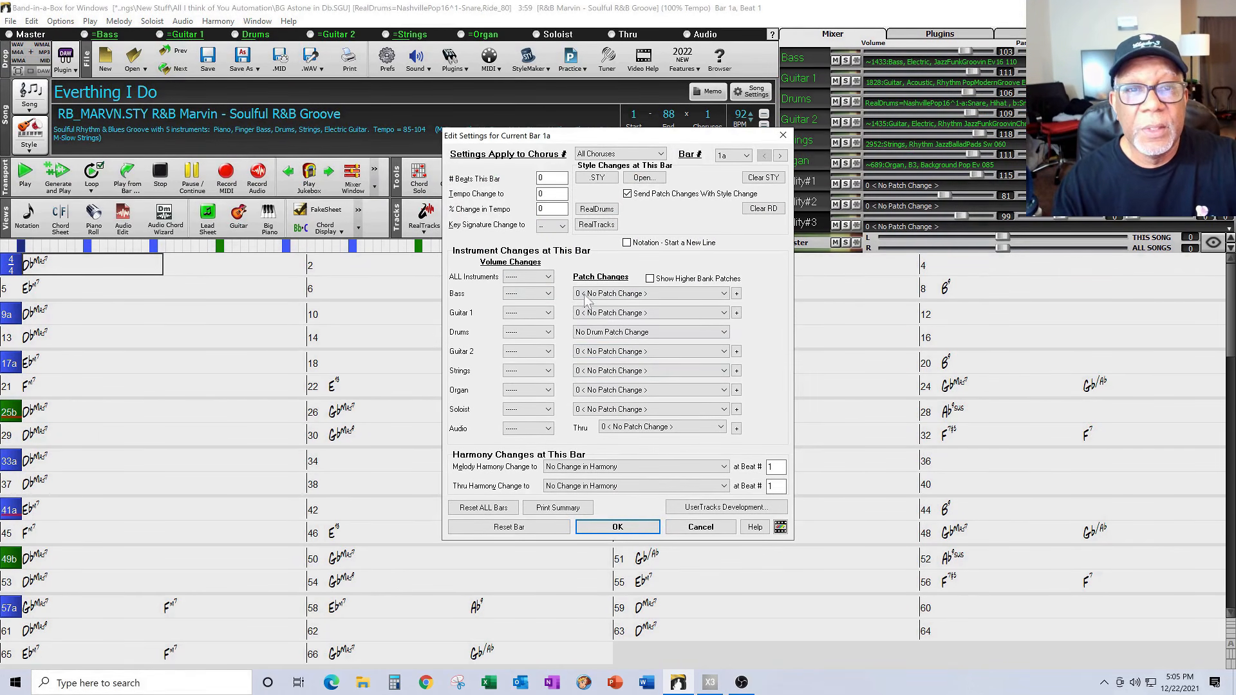
{"action": "left_click", "coordinate": [547, 294]}
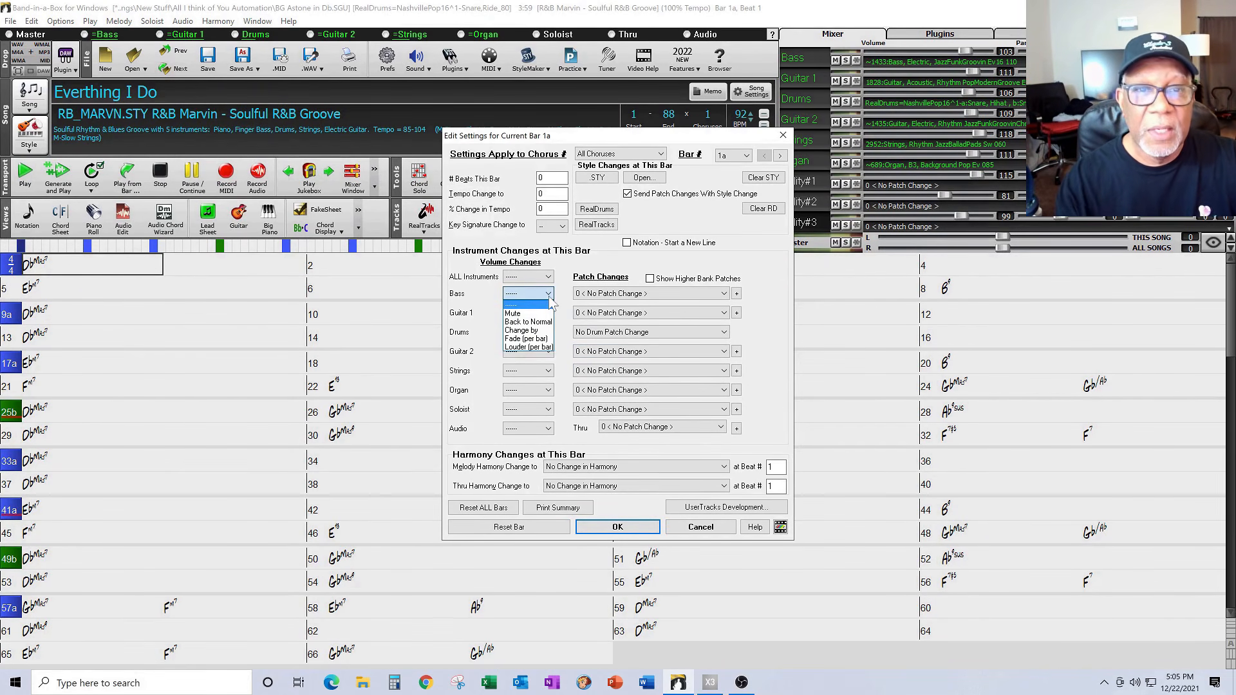
{"action": "left_click", "coordinate": [550, 303]}
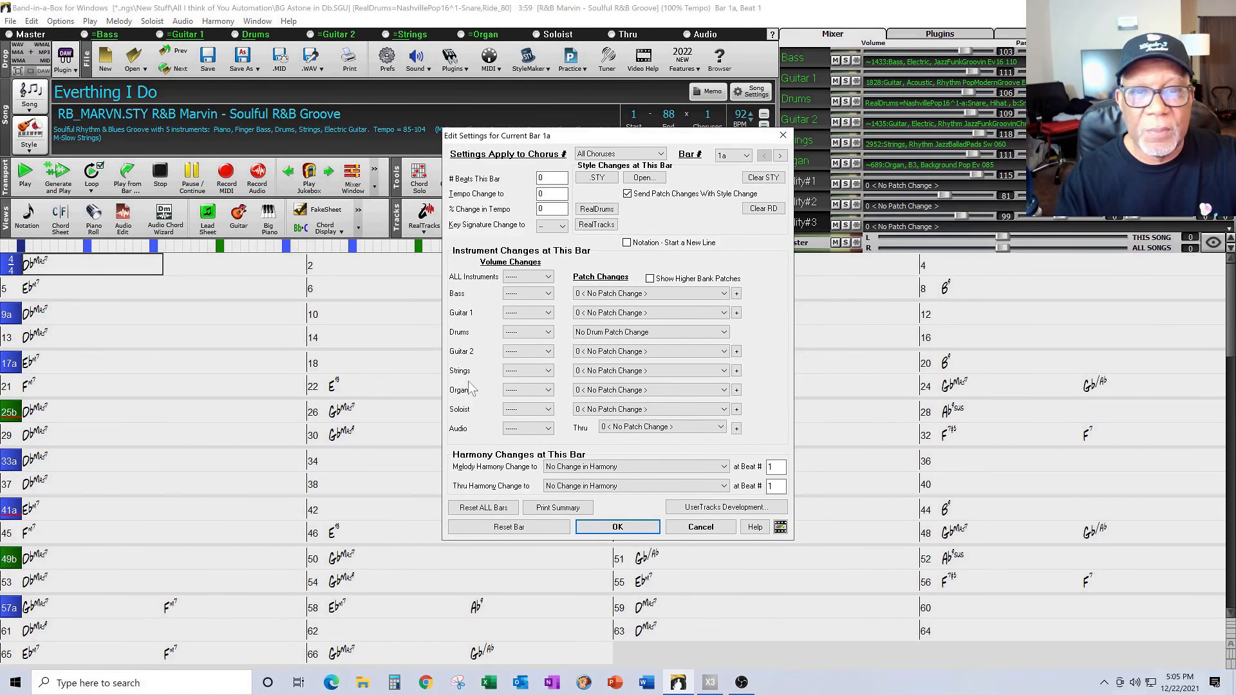
{"action": "left_click", "coordinate": [700, 526]}
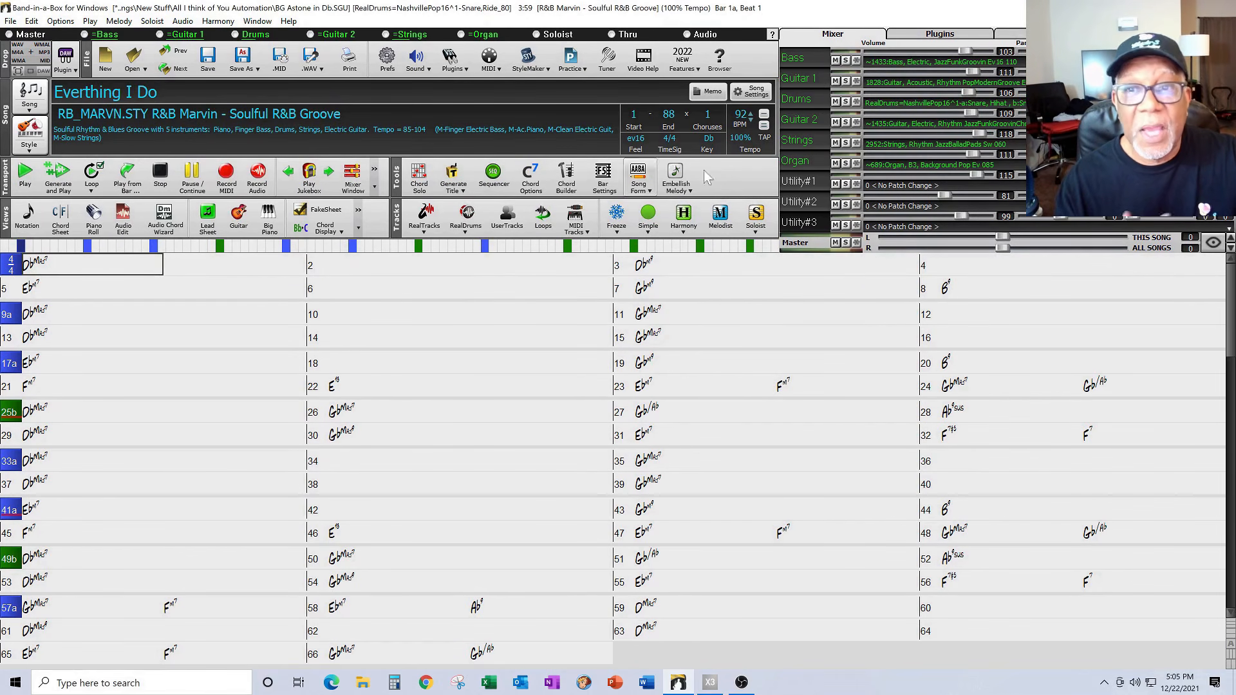
Assign the recently chosen RealTrack 3773 Guitar, Electric, Background FunkyGroove60sSoulRiff Ev16 095 to the Utility #1 track
{"action": "right_click", "coordinate": [805, 183]}
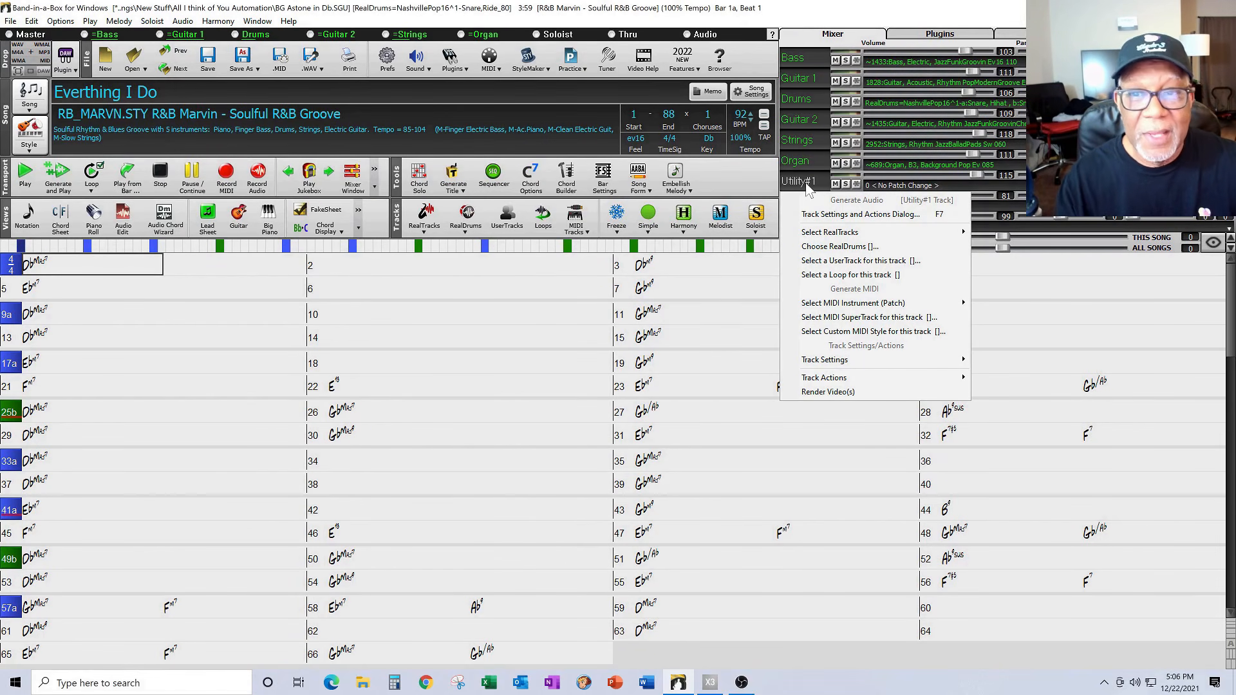
{"action": "mouse_move", "coordinate": [853, 236]}
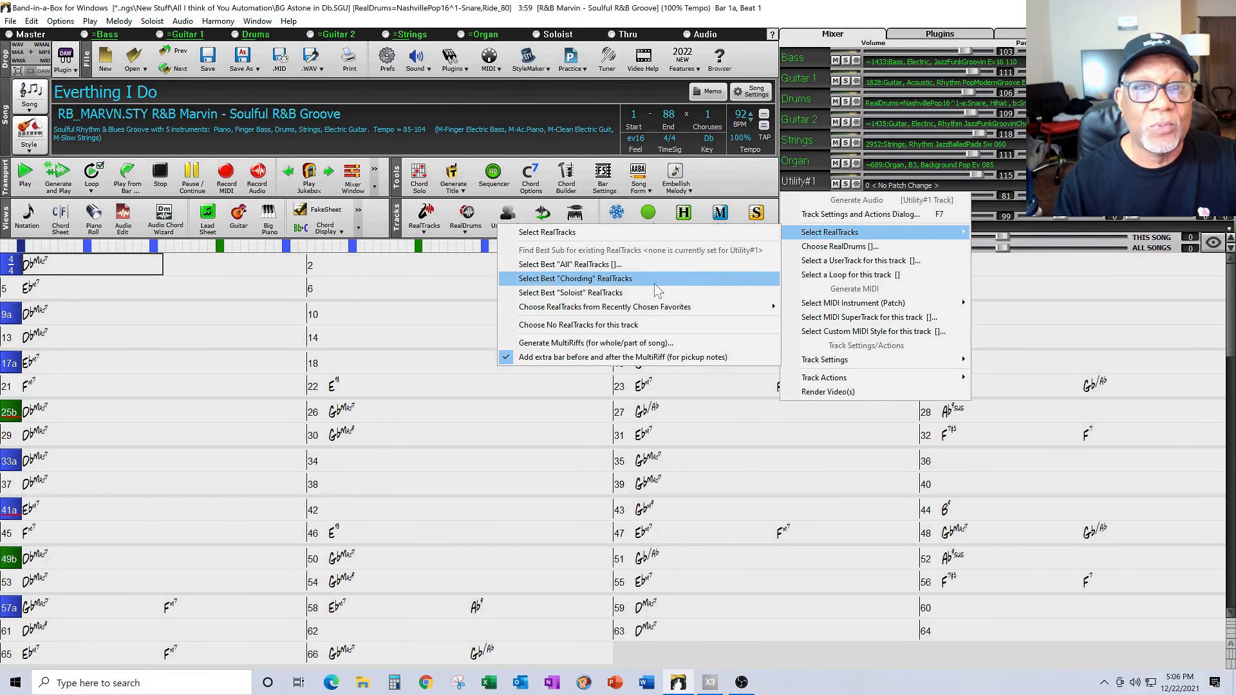
{"action": "mouse_move", "coordinate": [647, 310]}
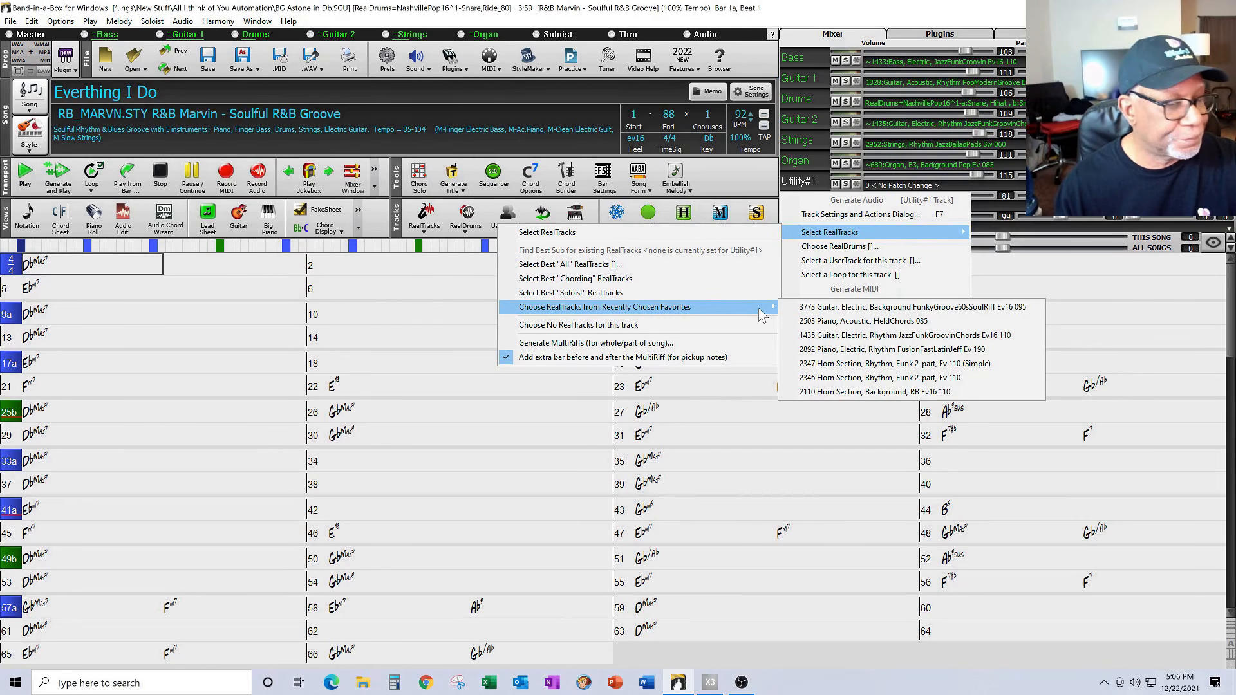
{"action": "left_click", "coordinate": [805, 307]}
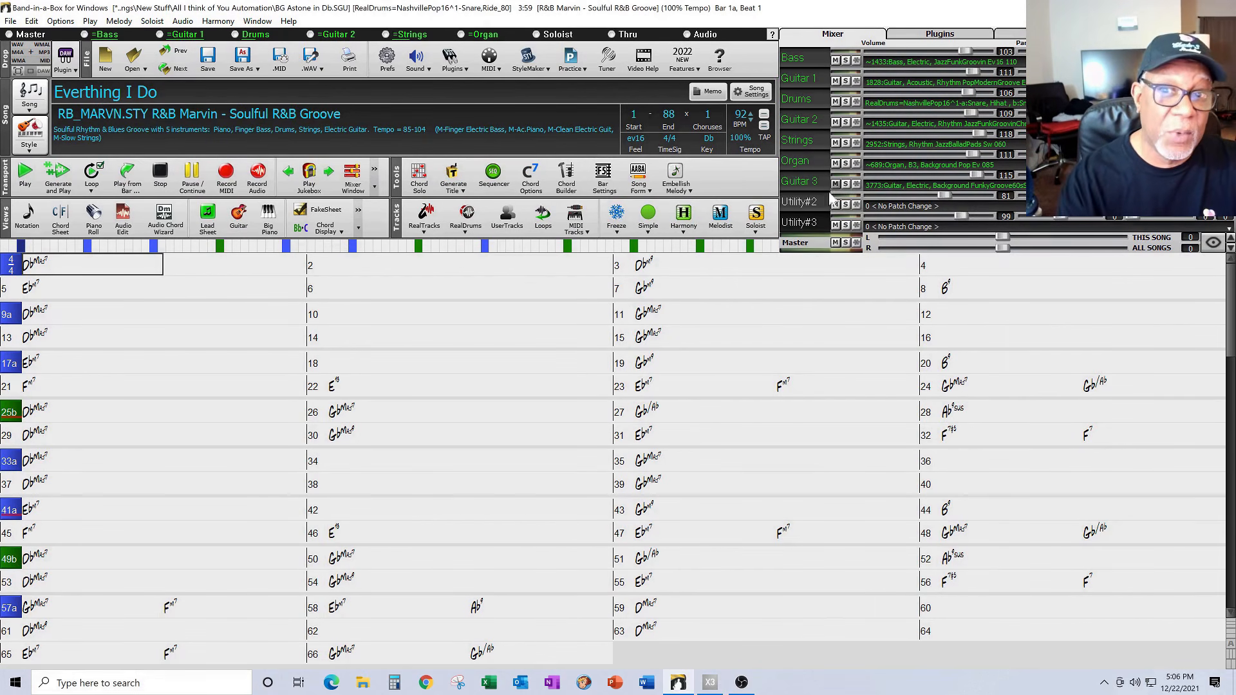
Assign the recently chosen RealTrack 2503 Piano, Acoustic, HeldChords 085 to the Utility #2 track
{"action": "left_click", "coordinate": [800, 207]}
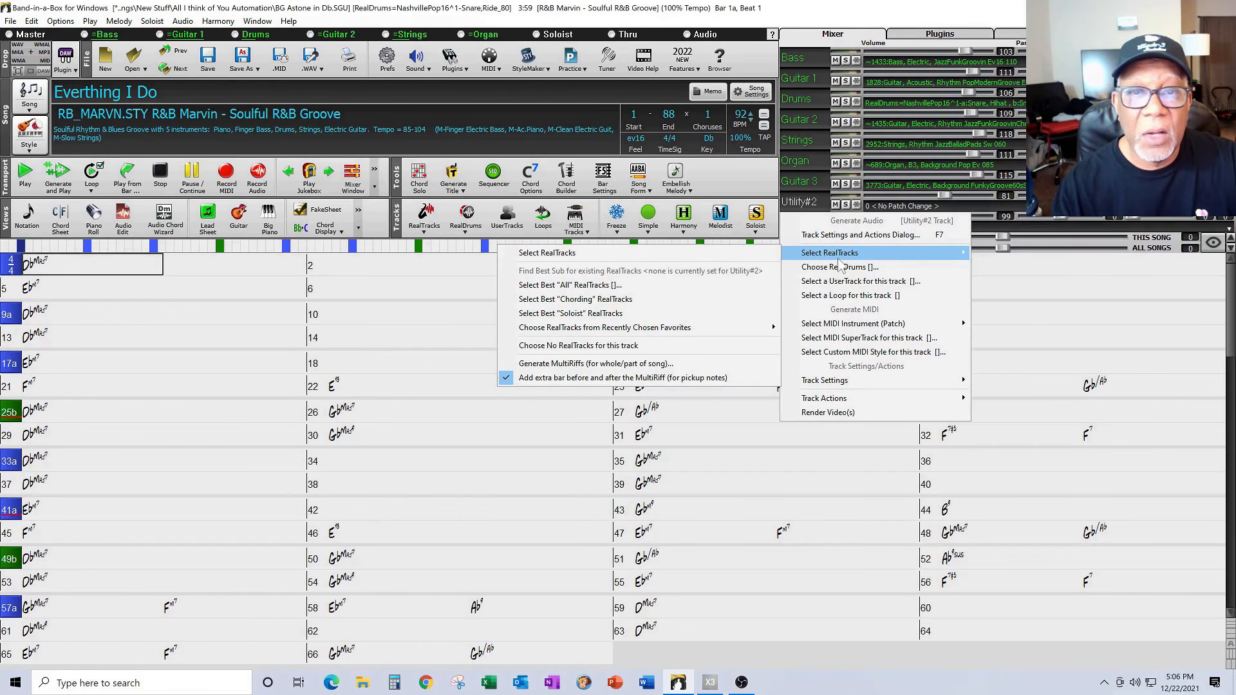
{"action": "mouse_move", "coordinate": [739, 326]}
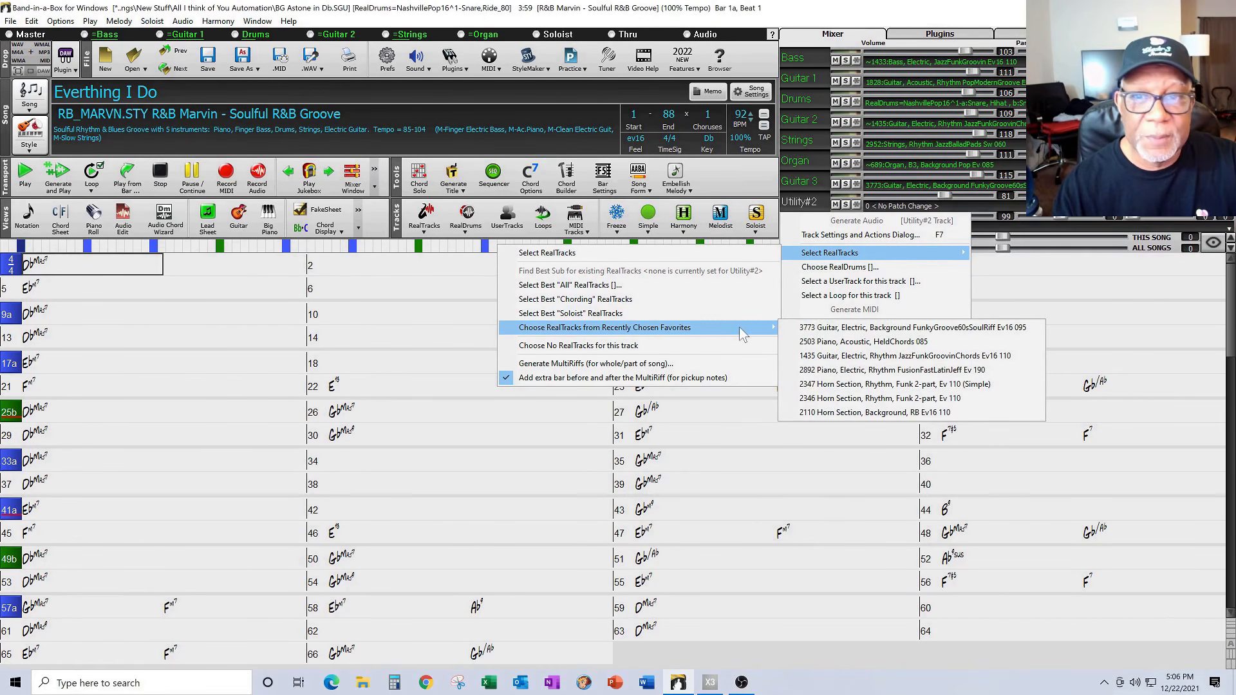
{"action": "left_click", "coordinate": [827, 342]}
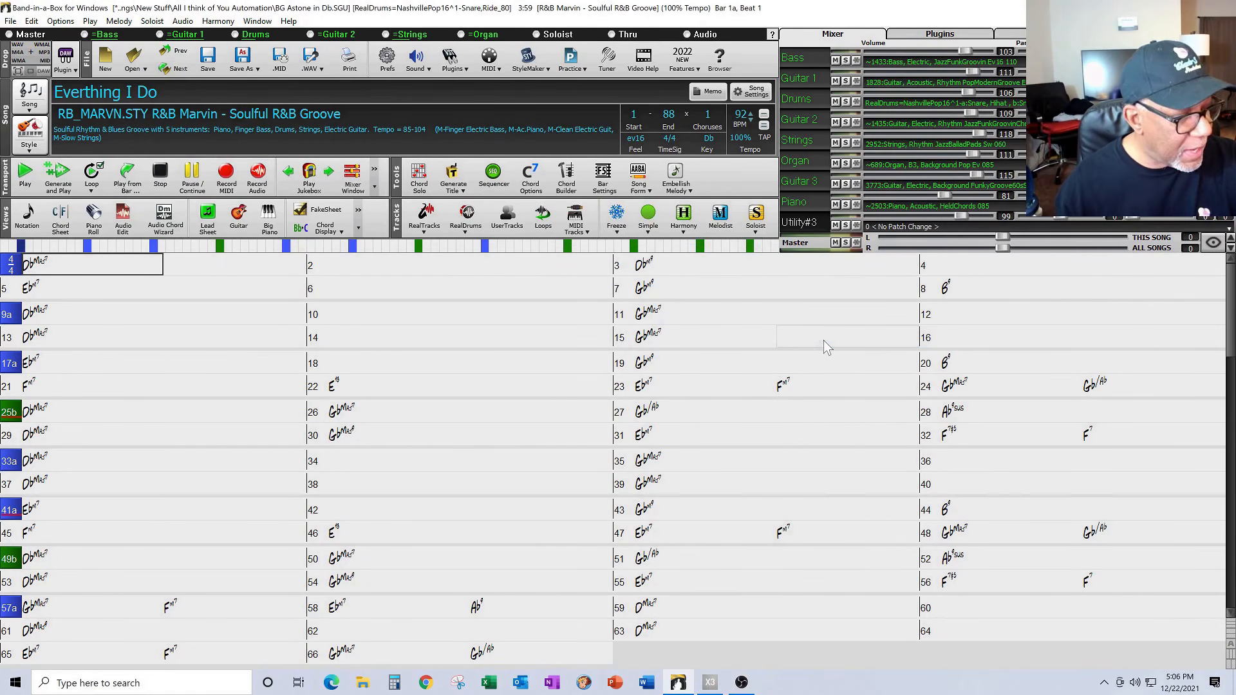
Assign the recently chosen RealTrack 3773 Guitar, Electric, Background FunkyGroove60sSoulRiff Ev16 095 to the Utility #3 track
{"action": "right_click", "coordinate": [809, 222]}
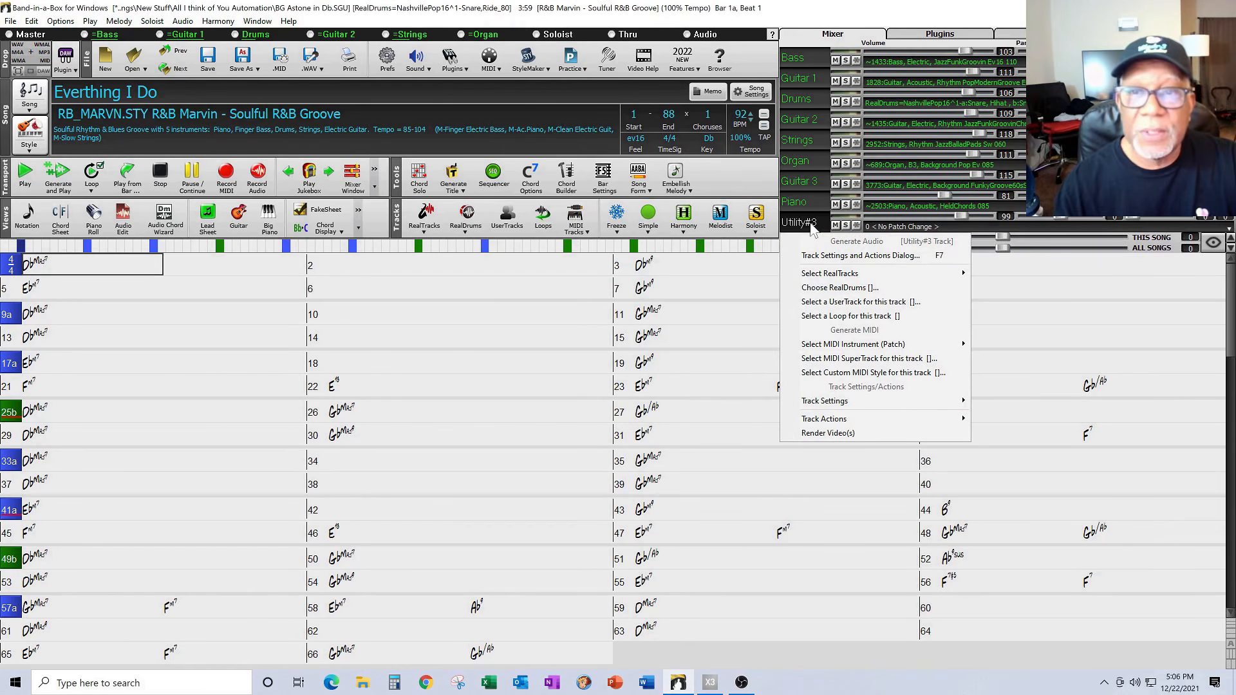
{"action": "mouse_move", "coordinate": [839, 275]}
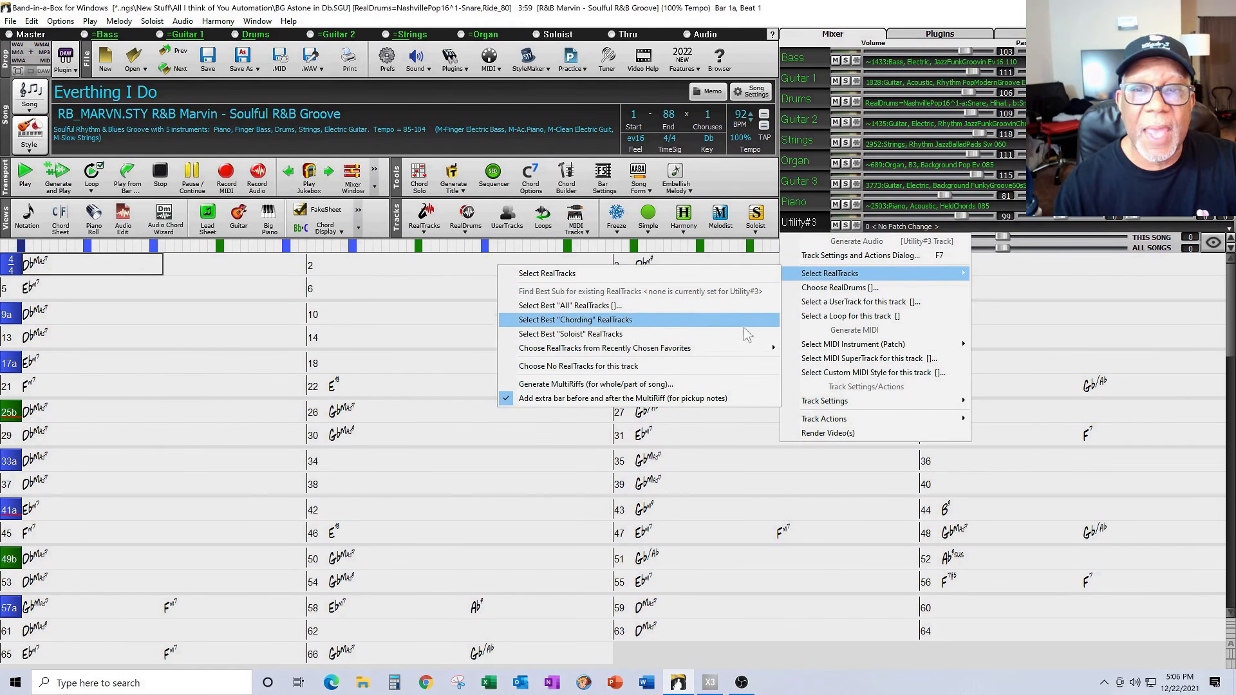
{"action": "mouse_move", "coordinate": [744, 348]}
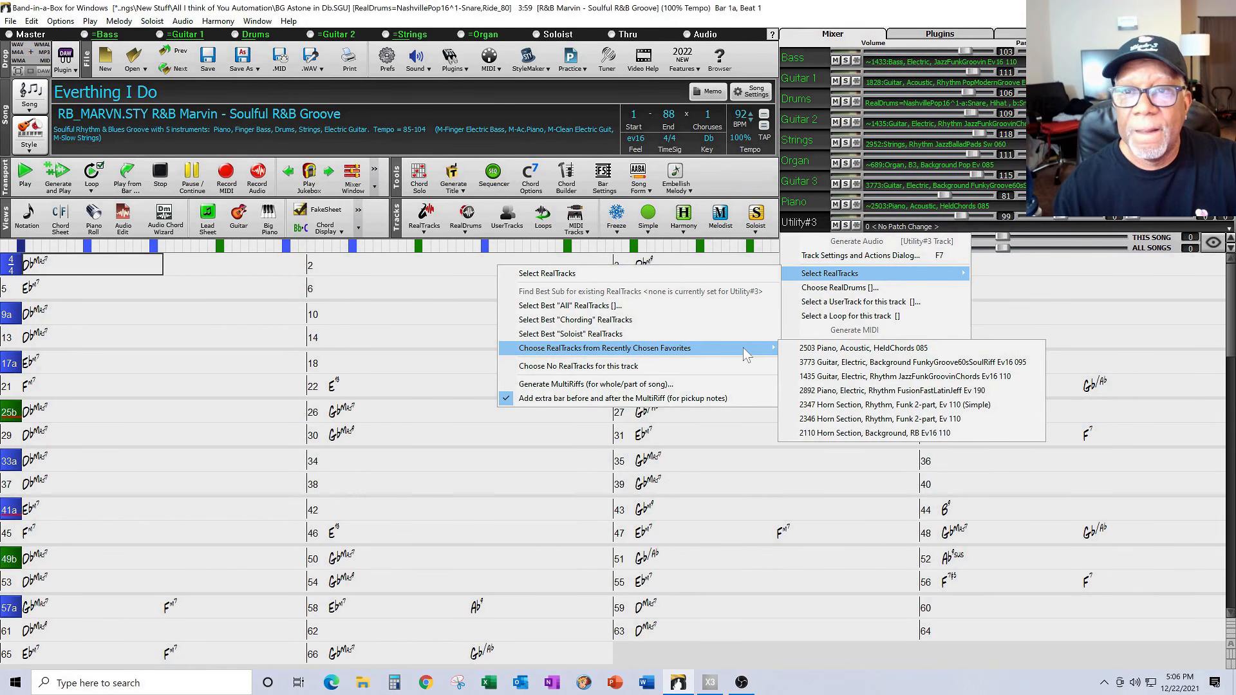
{"action": "left_click", "coordinate": [839, 366]}
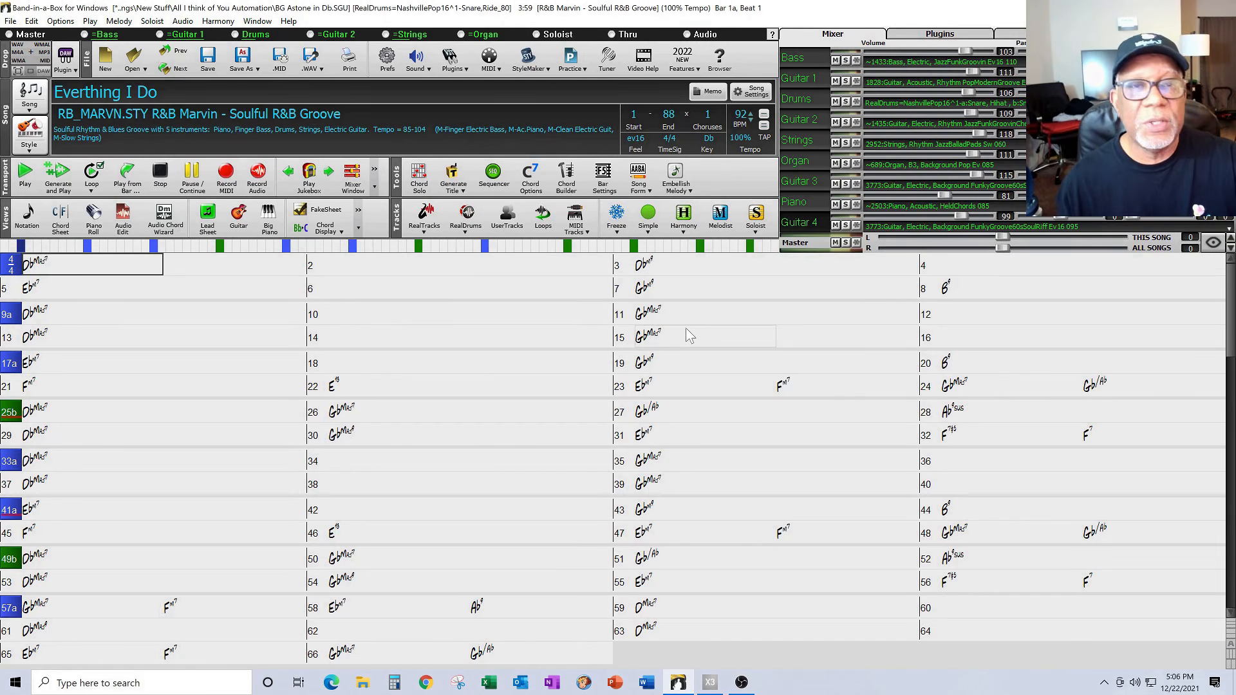
Show all tracks in the mixer and return to displaying only the active ones
{"action": "left_click", "coordinate": [1211, 250]}
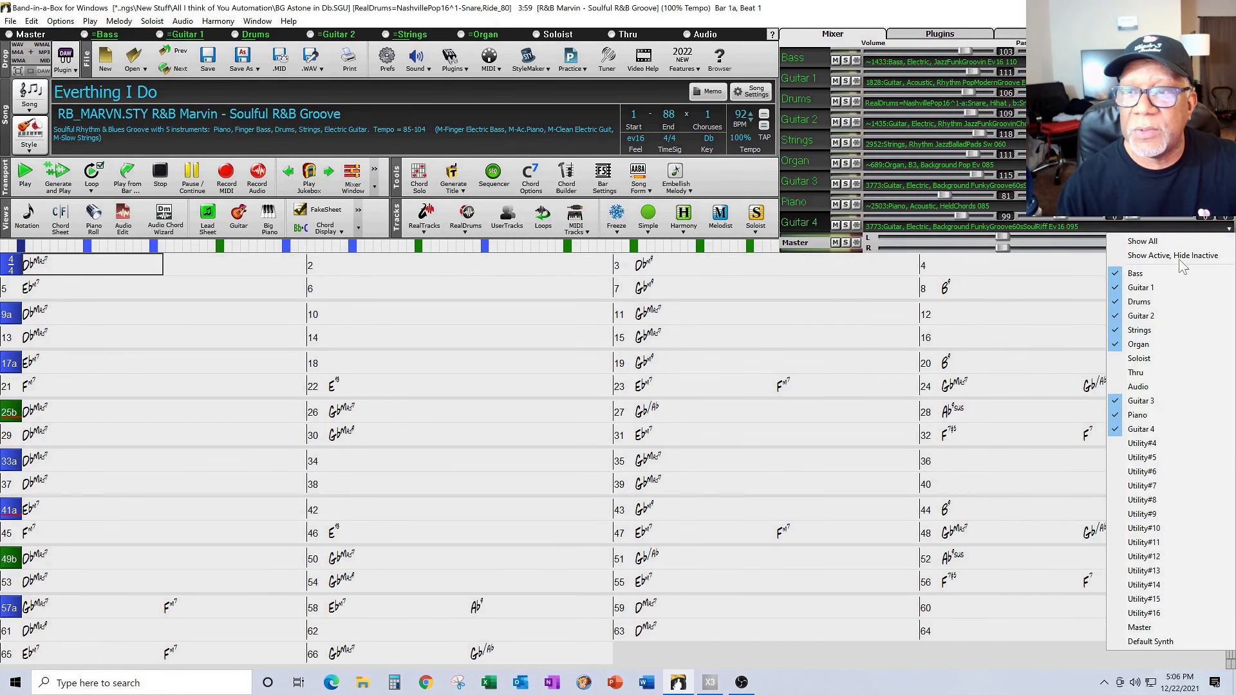
{"action": "left_click", "coordinate": [1123, 242]}
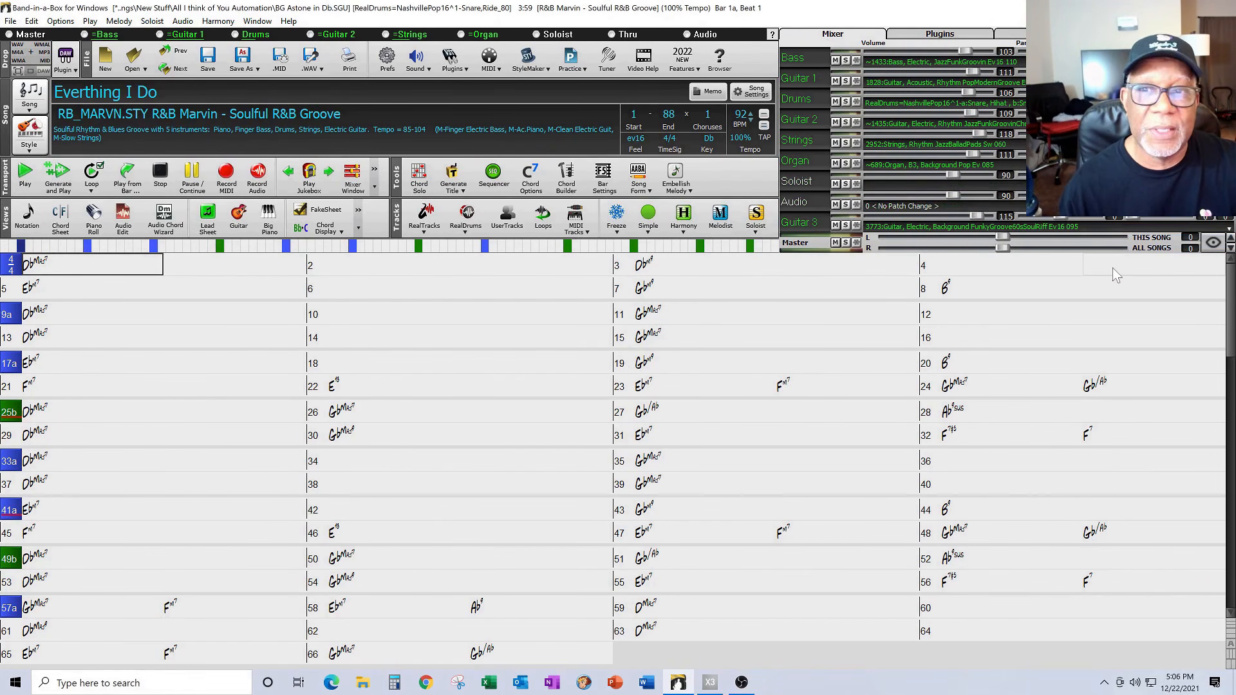
{"action": "left_click", "coordinate": [1213, 243]}
{"action": "left_click", "coordinate": [1191, 255]}
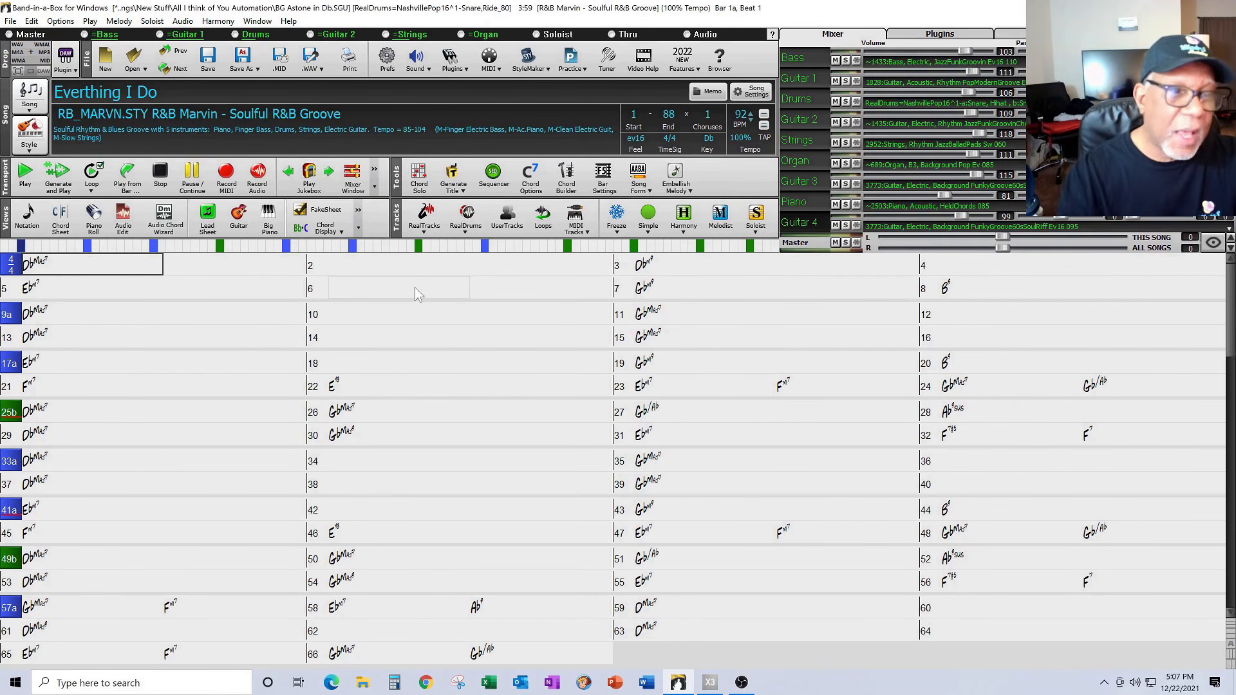
Examine the instrument volume and patch changes in the bar 1 settings and close them without changes
{"action": "right_click", "coordinate": [101, 270]}
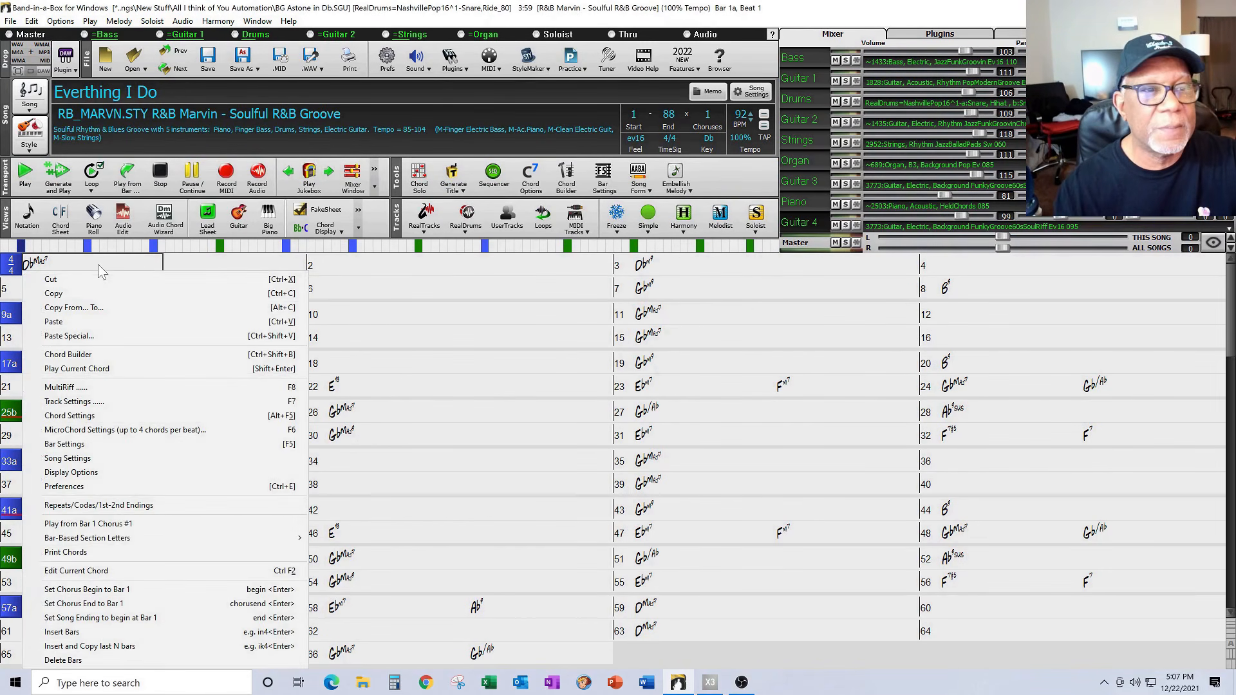
{"action": "left_click", "coordinate": [97, 444]}
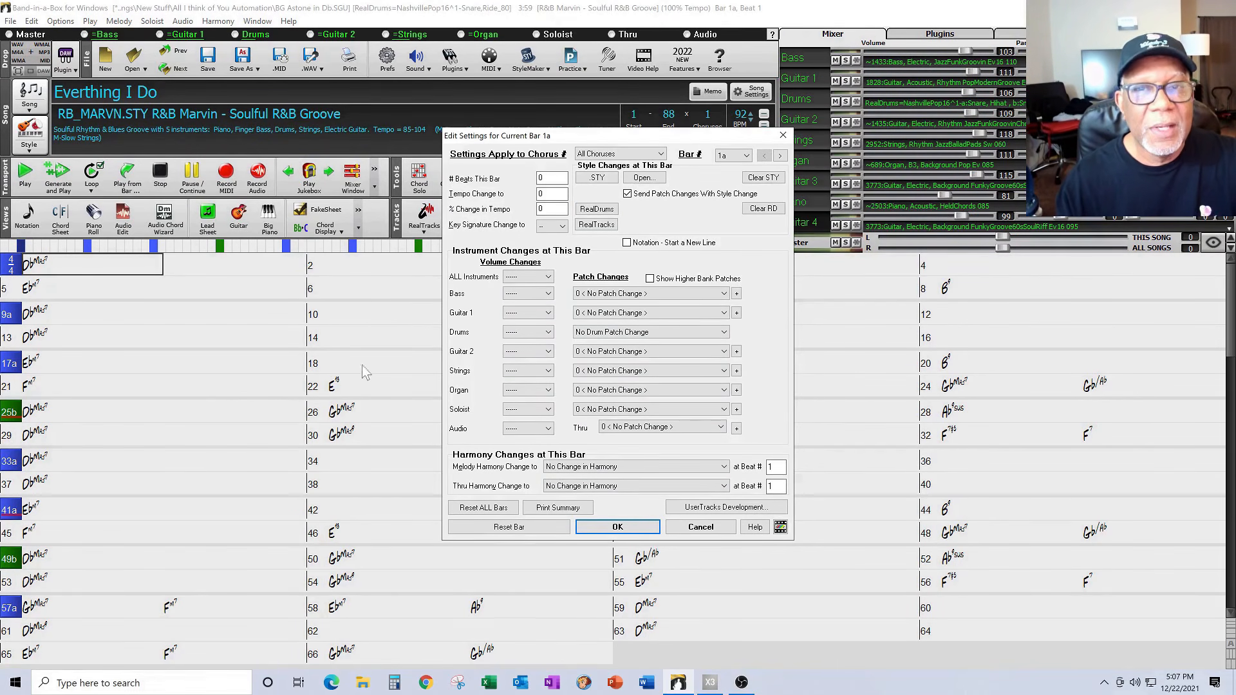
{"action": "left_click", "coordinate": [698, 531]}
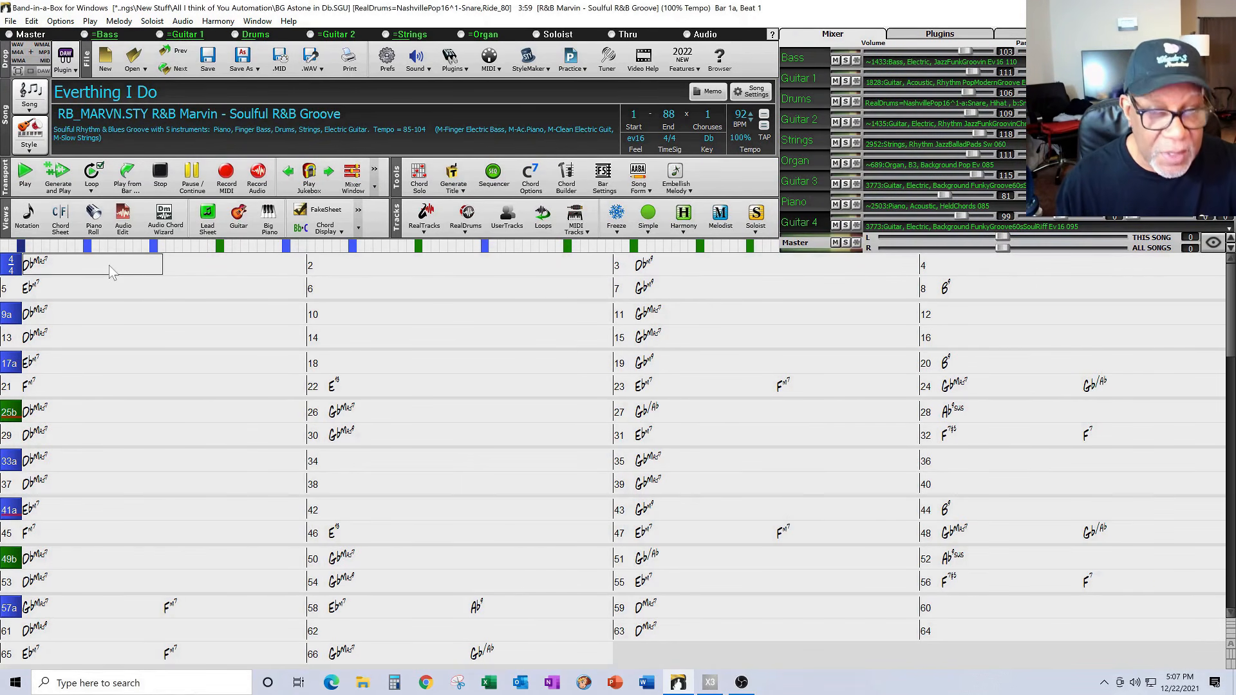
Open the audio editor on the Guitar 4 track, display its volume automation envelope and check the list of editable tracks
{"action": "left_click", "coordinate": [122, 222]}
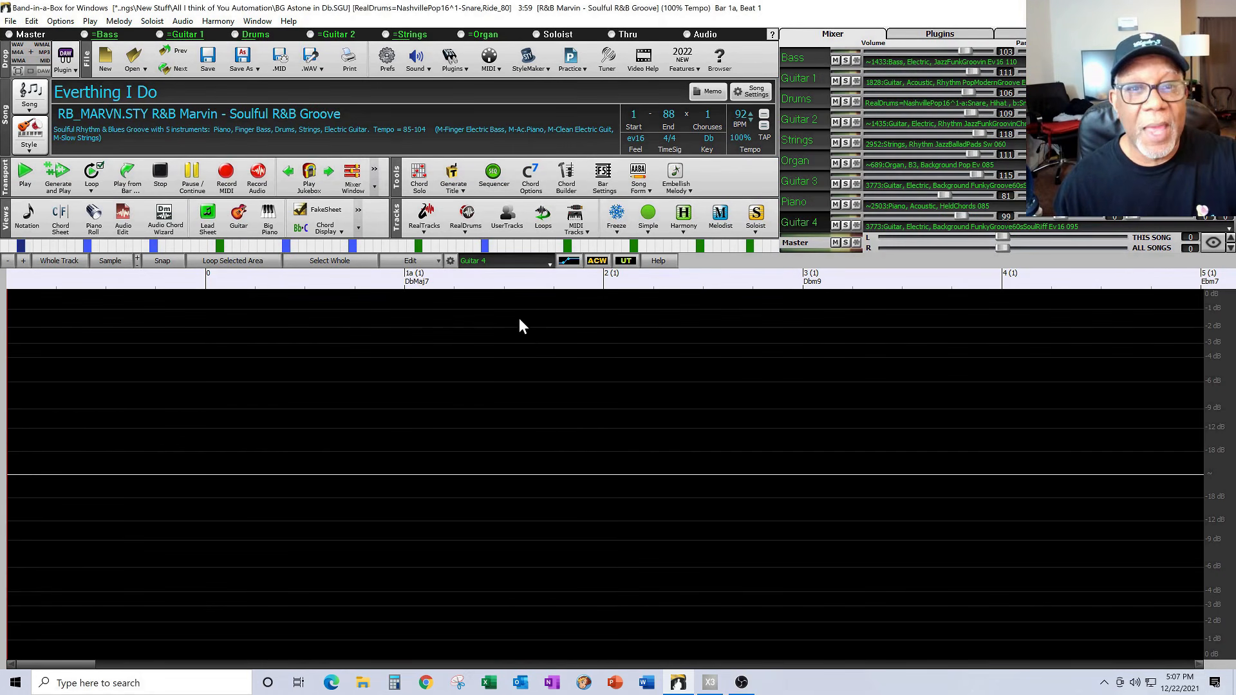
{"action": "left_click", "coordinate": [562, 262]}
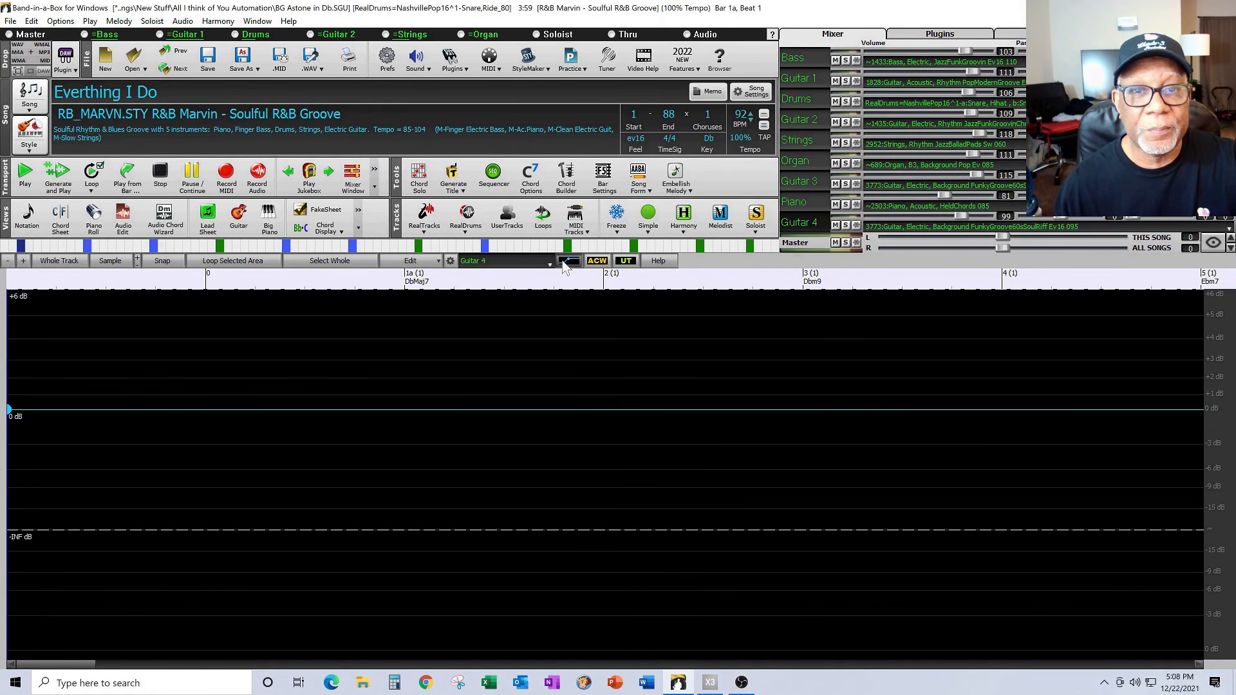
{"action": "left_click", "coordinate": [549, 264]}
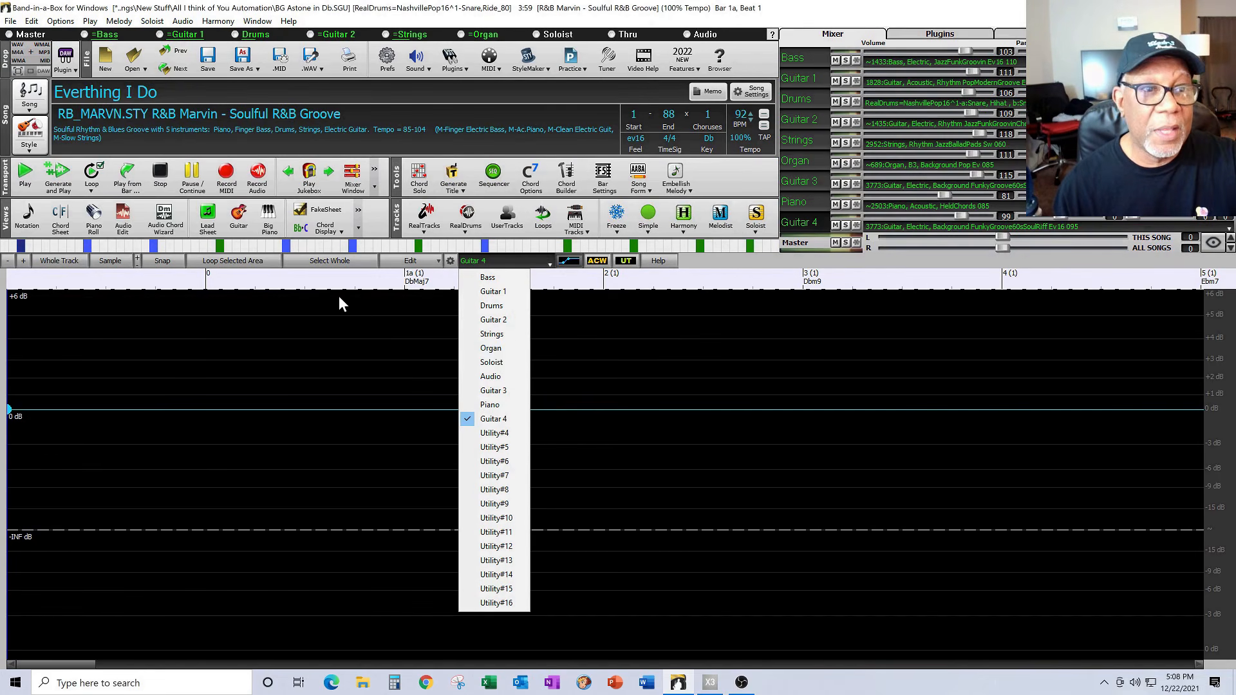
{"action": "left_click", "coordinate": [156, 177]}
Generate and play the song, muting the Guitar 4, Piano and Guitar 3 tracks
{"action": "left_click", "coordinate": [58, 187]}
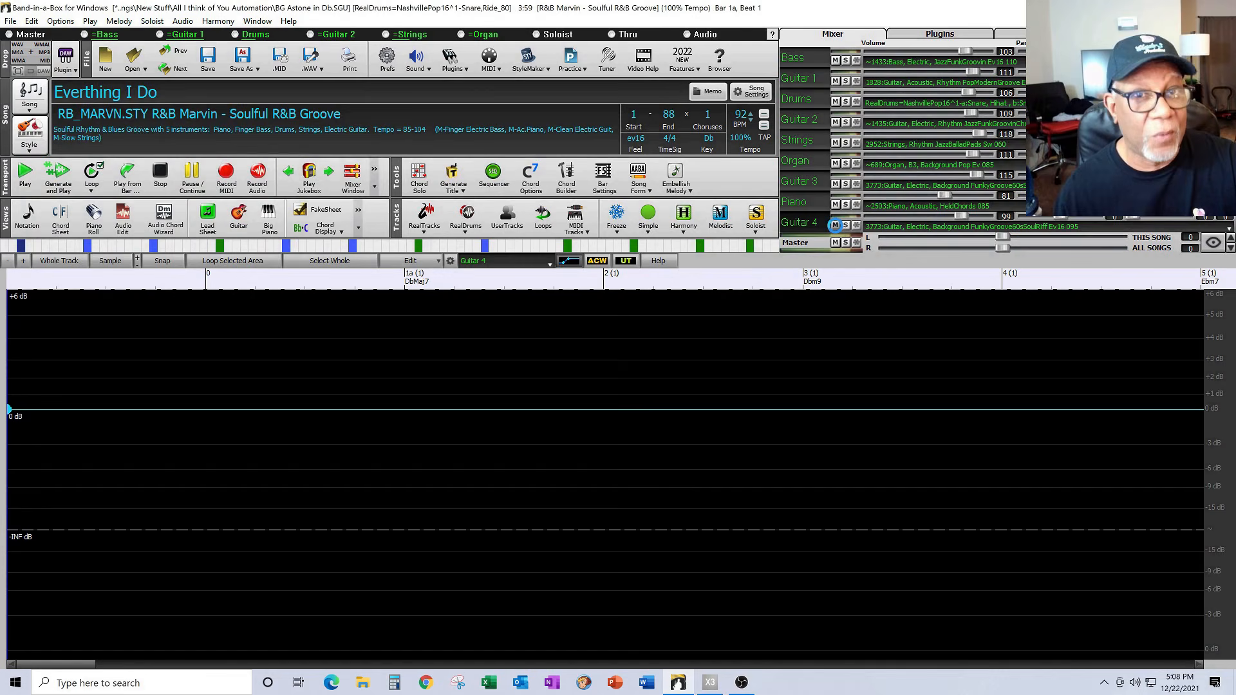
{"action": "left_click", "coordinate": [835, 225]}
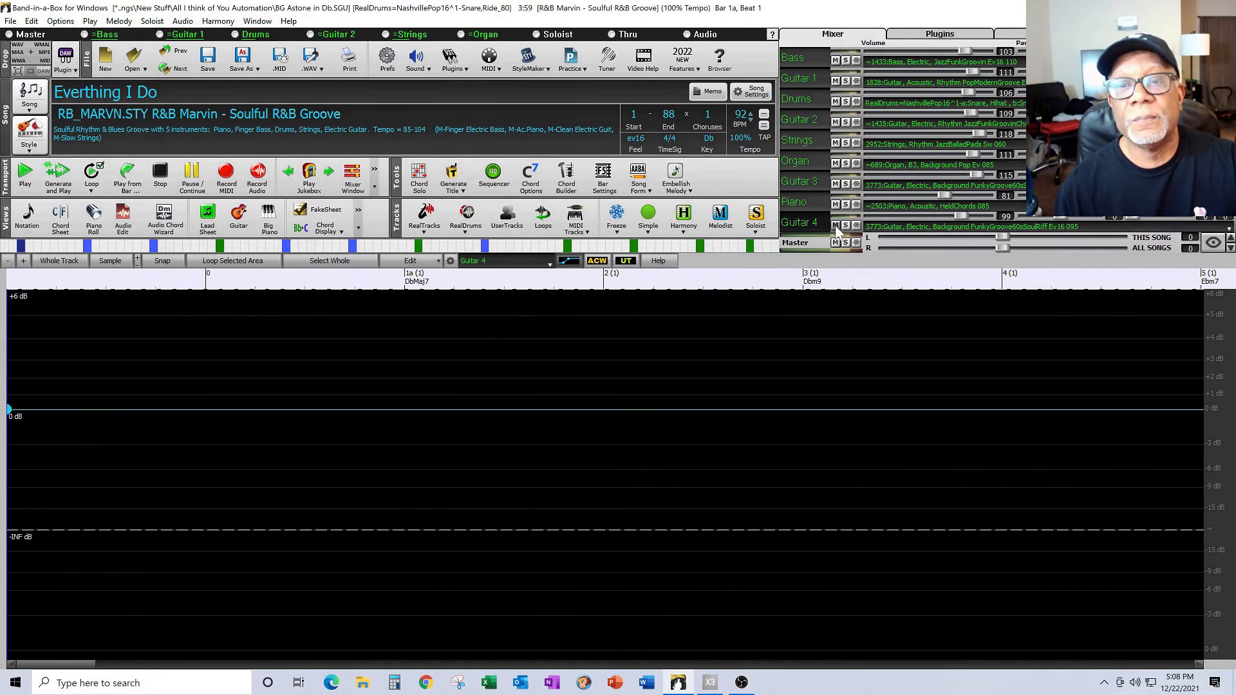
{"action": "left_click", "coordinate": [835, 204]}
{"action": "left_click", "coordinate": [834, 184]}
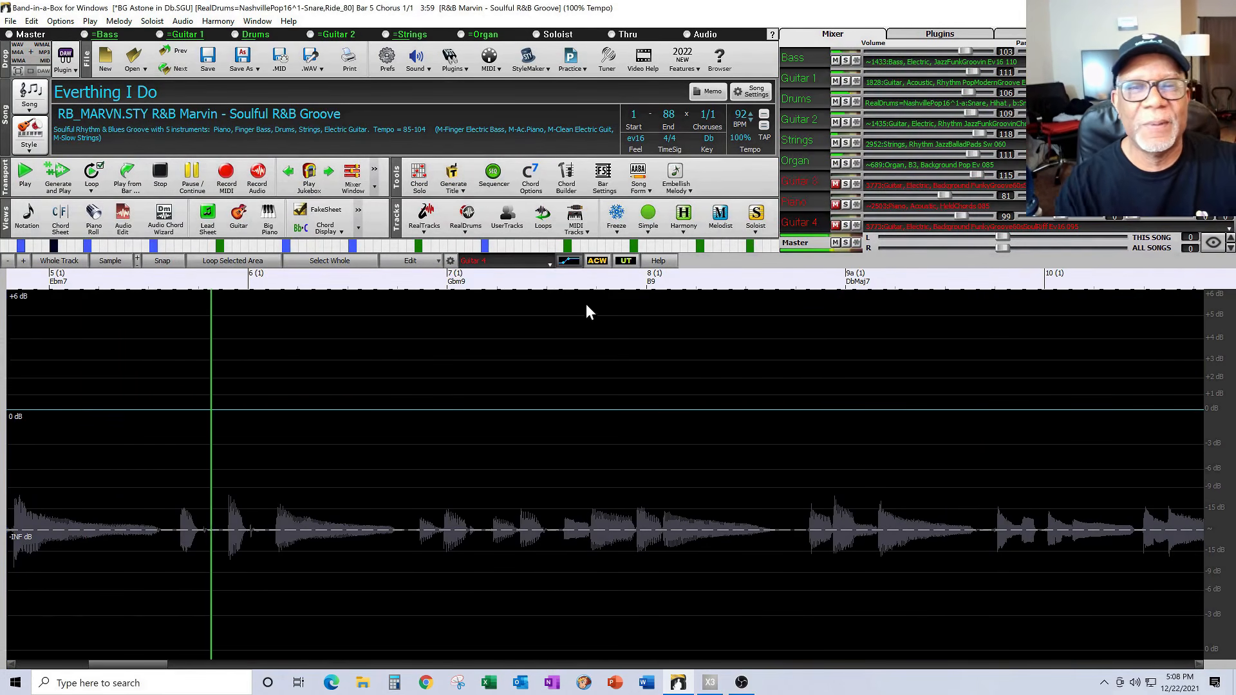
Switch the audio editor to the Organ track and stop playback
{"action": "left_click", "coordinate": [548, 263]}
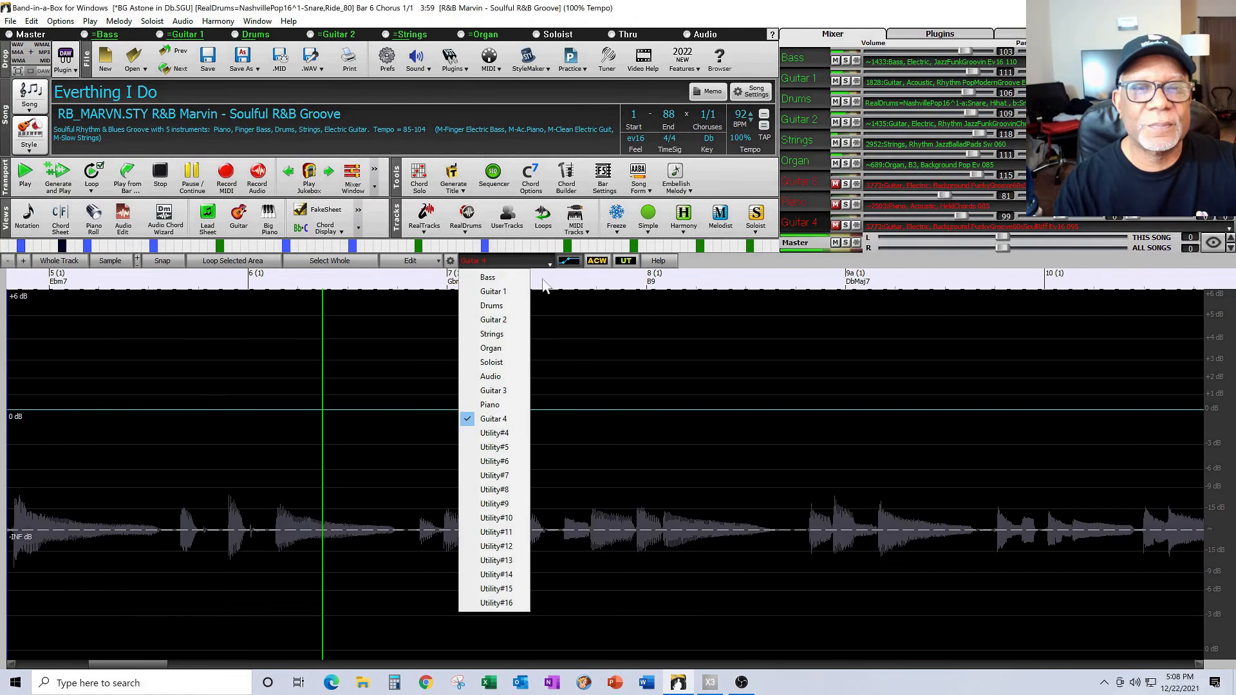
{"action": "left_click", "coordinate": [502, 347]}
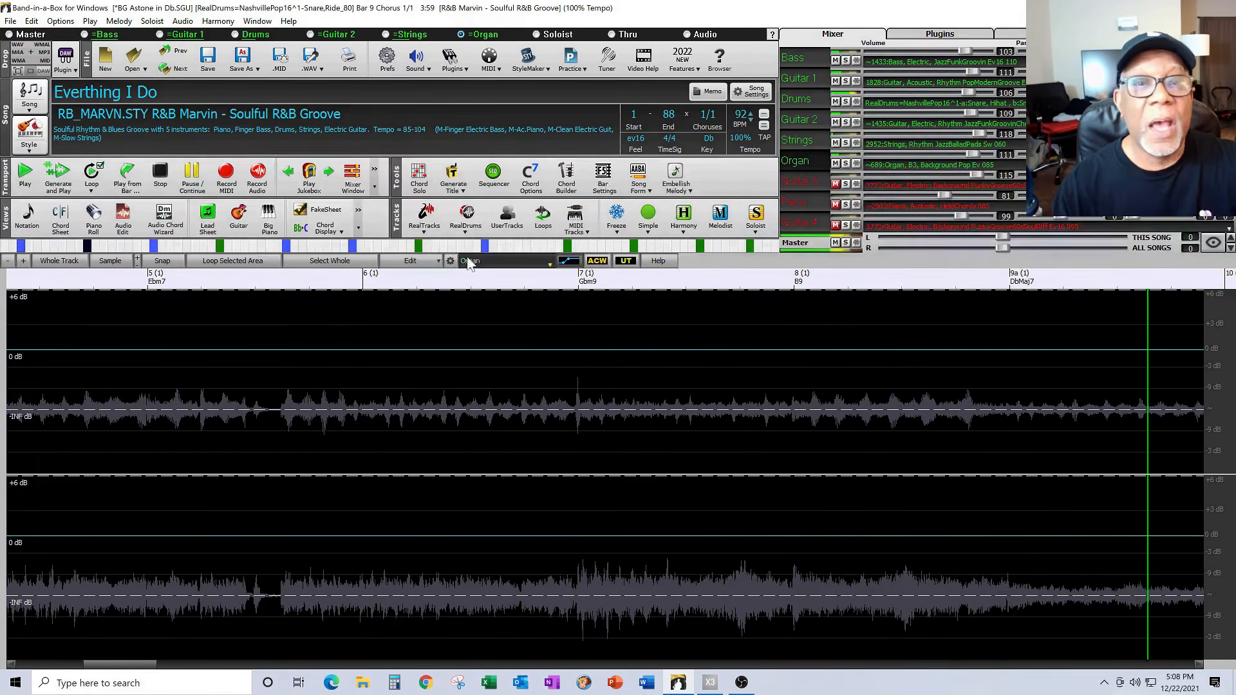
{"action": "left_click", "coordinate": [169, 178]}
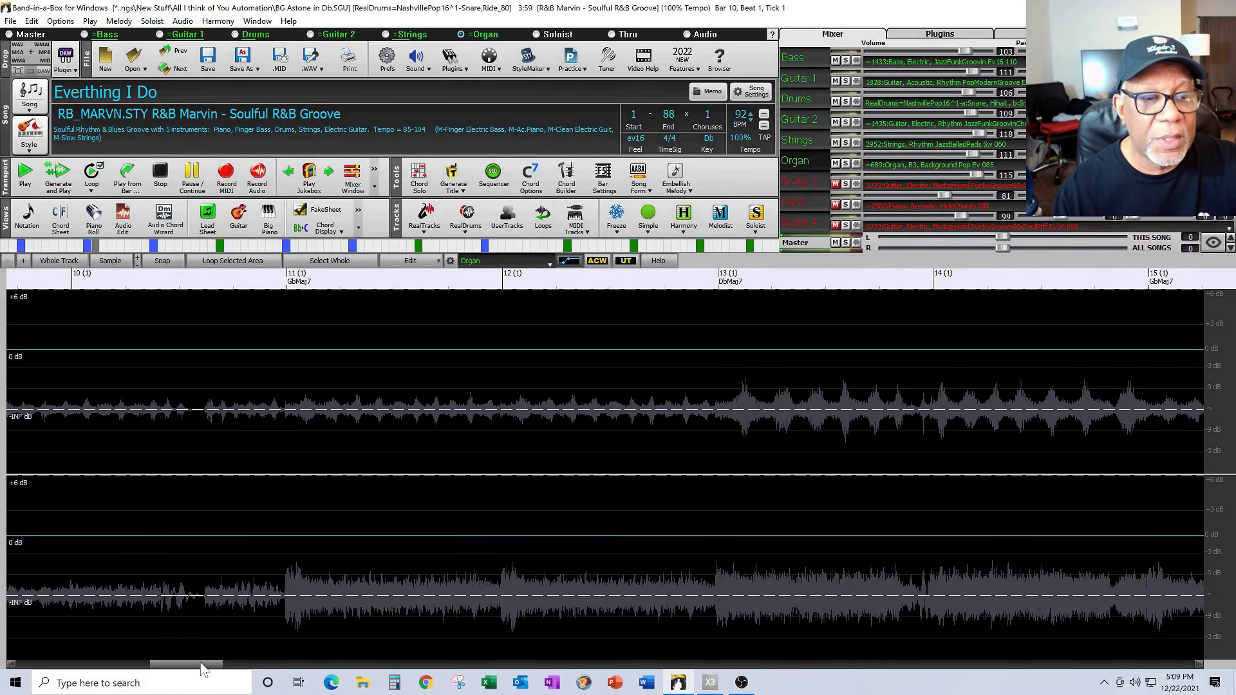
Add two volume nodes to the Organ envelope just before bar 9 and lower the second one to -INF dB
{"action": "left_click_drag", "start_coordinate": [198, 666], "coordinate": [182, 669]}
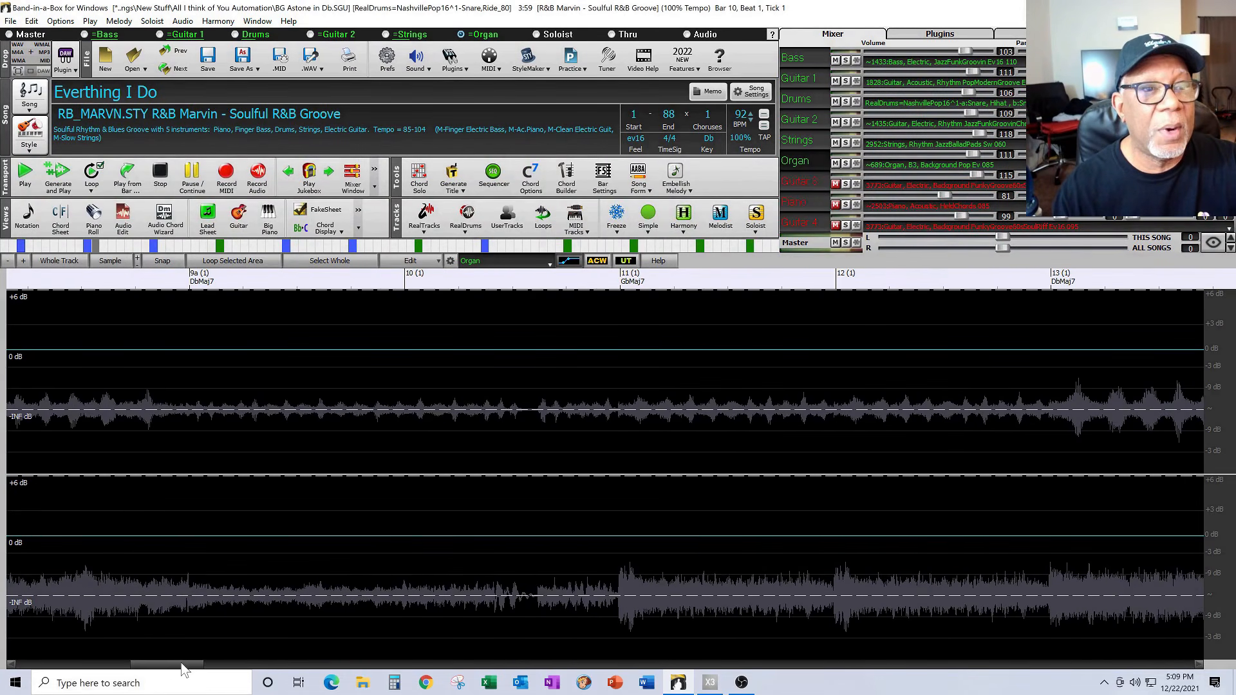
{"action": "left_click", "coordinate": [186, 350]}
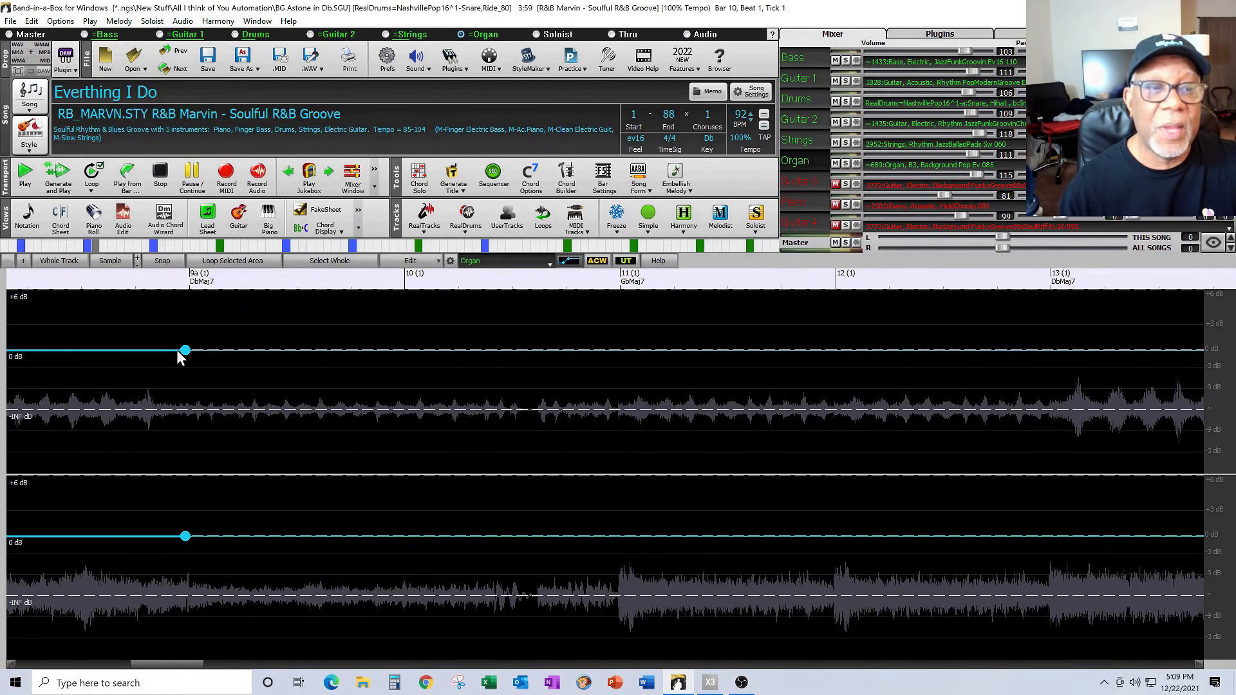
{"action": "left_click", "coordinate": [176, 350]}
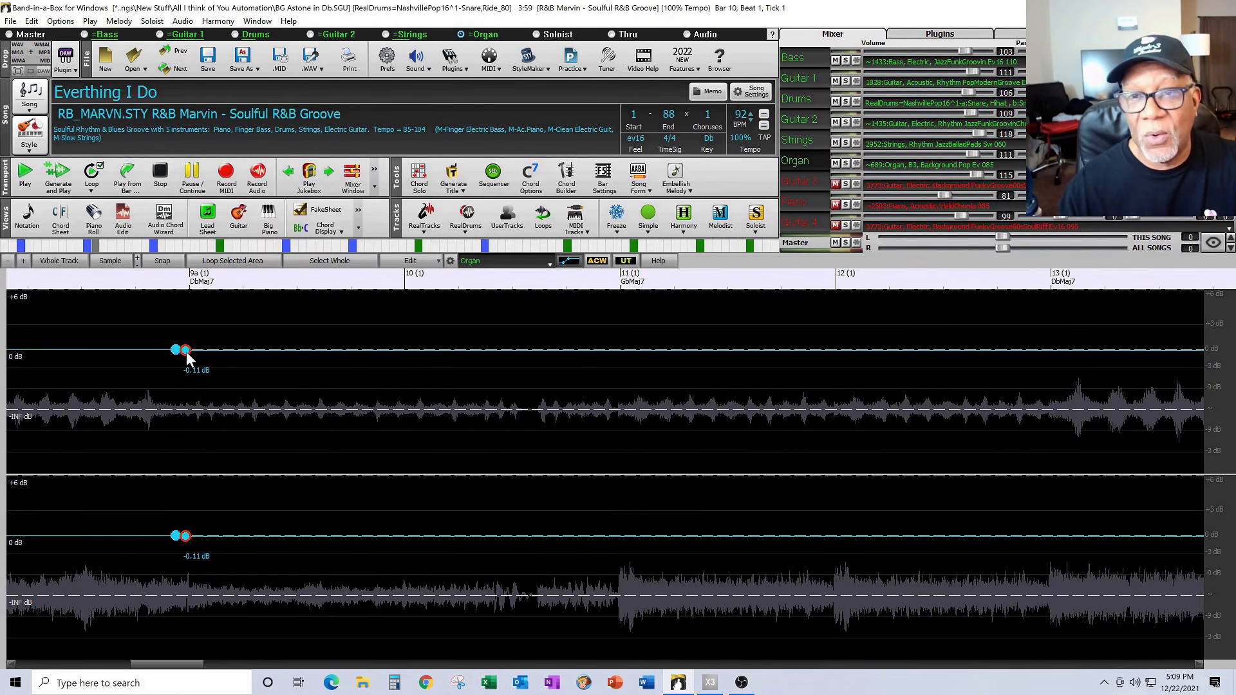
{"action": "left_click_drag", "start_coordinate": [185, 351], "coordinate": [240, 418]}
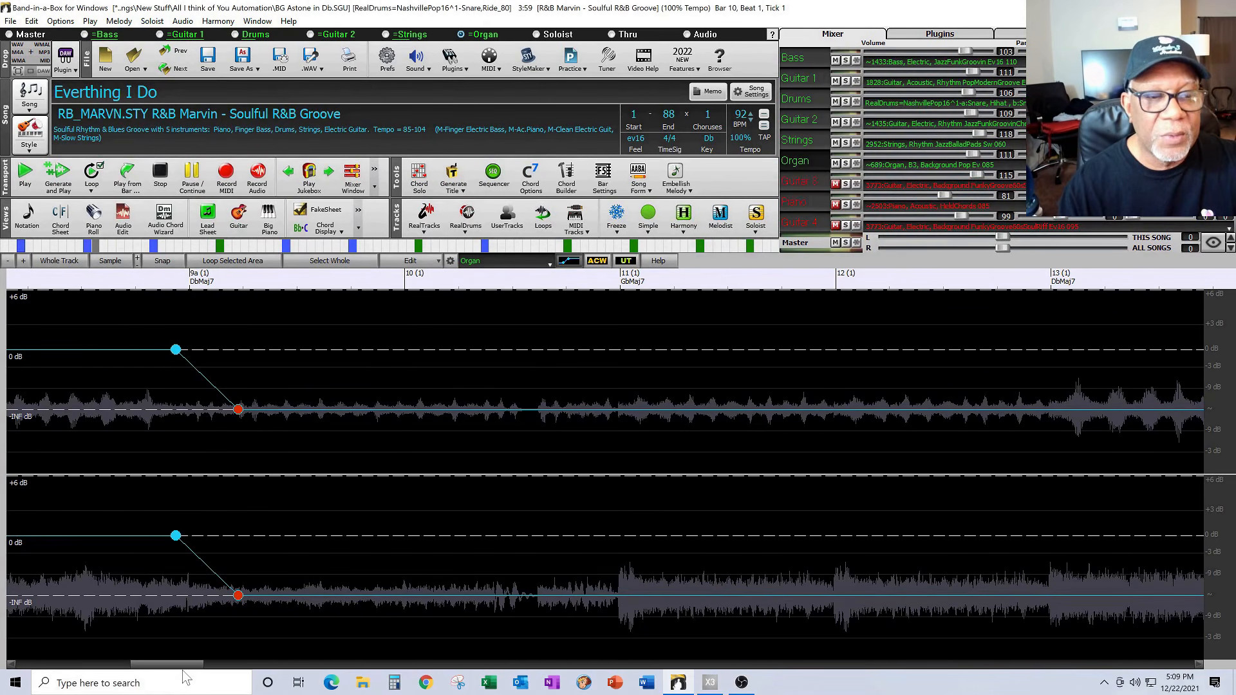
Play the song through the Organ volume drop at bar 9 and stop playback at bar 17
{"action": "left_click_drag", "start_coordinate": [184, 665], "coordinate": [158, 665]}
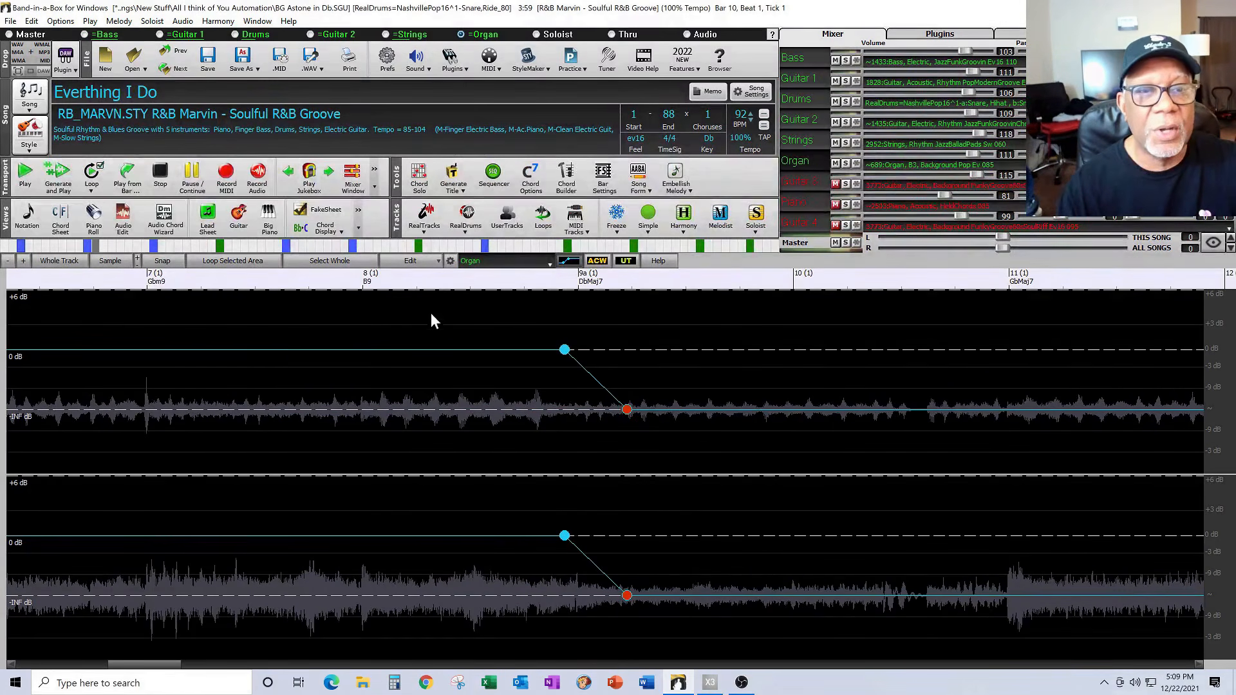
{"action": "left_click", "coordinate": [127, 177]}
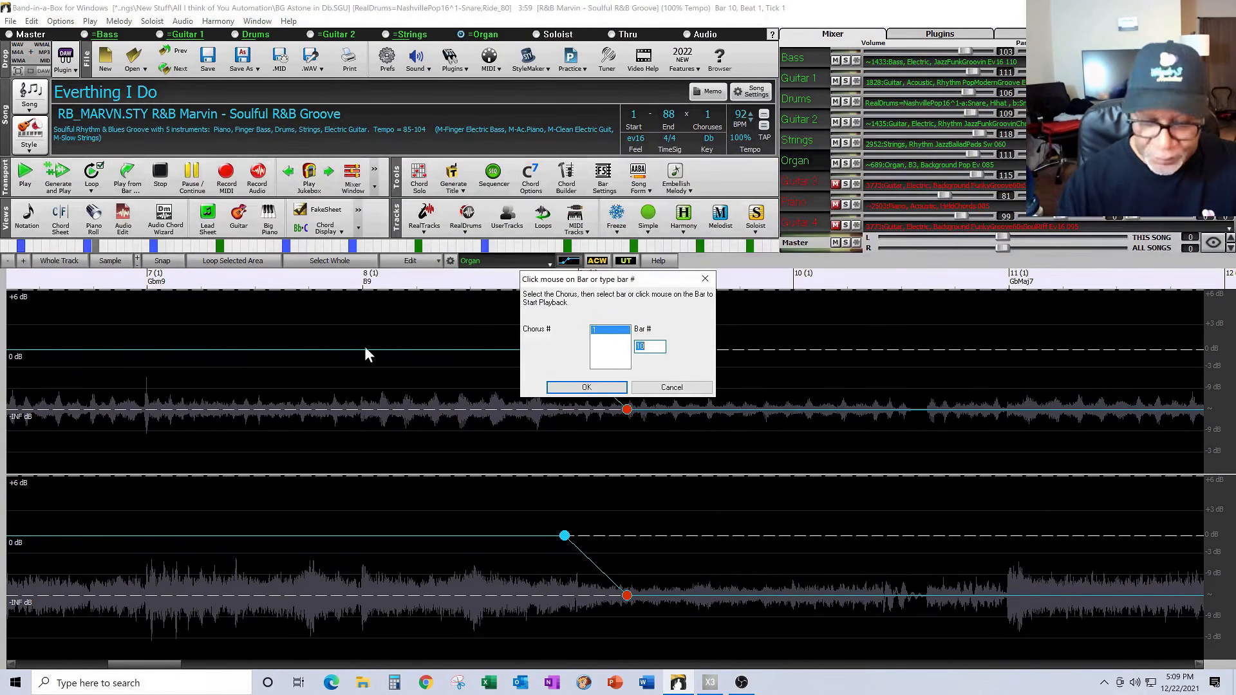
{"action": "left_click", "coordinate": [583, 387]}
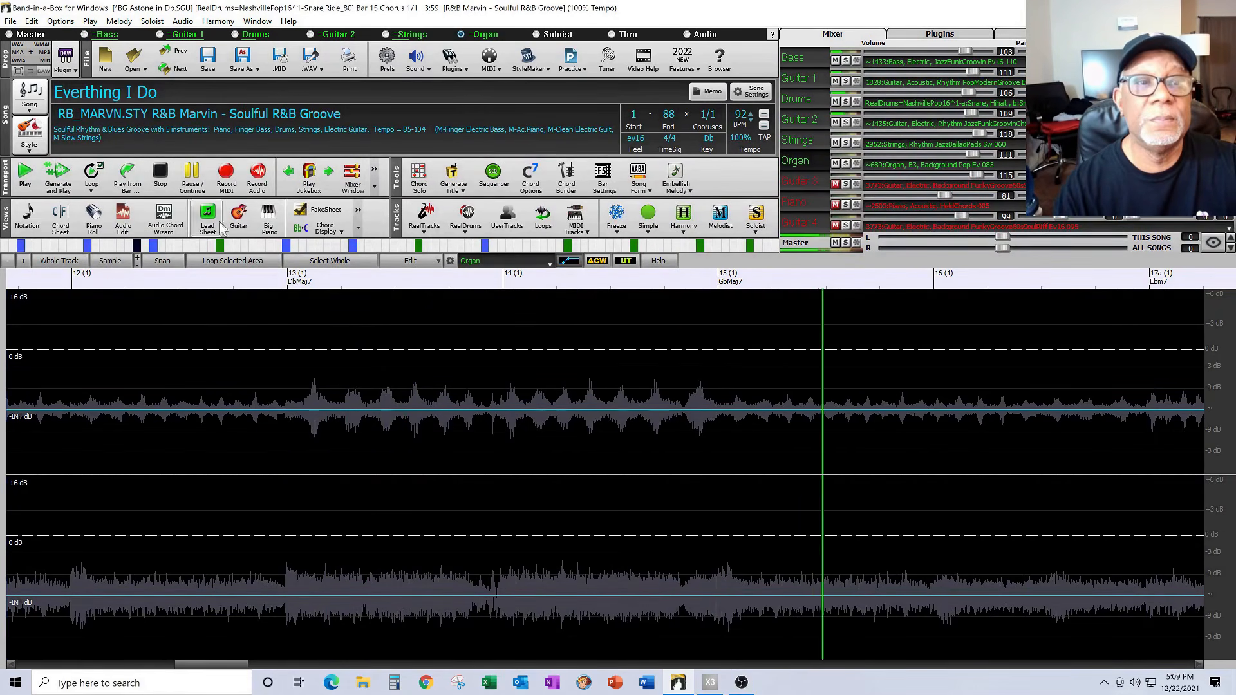
{"action": "left_click", "coordinate": [194, 177]}
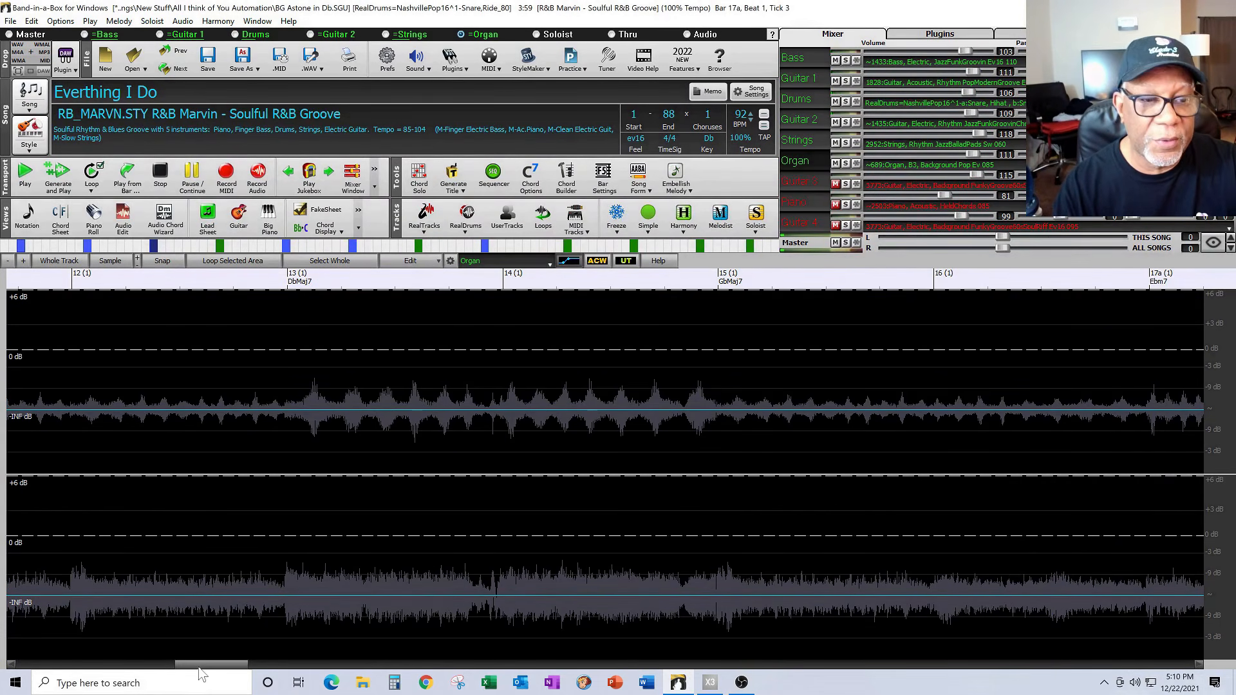
Add two volume nodes to the Organ envelope just before bar 17 and raise the second one to 0 dB
{"action": "left_click_drag", "start_coordinate": [207, 667], "coordinate": [244, 670]}
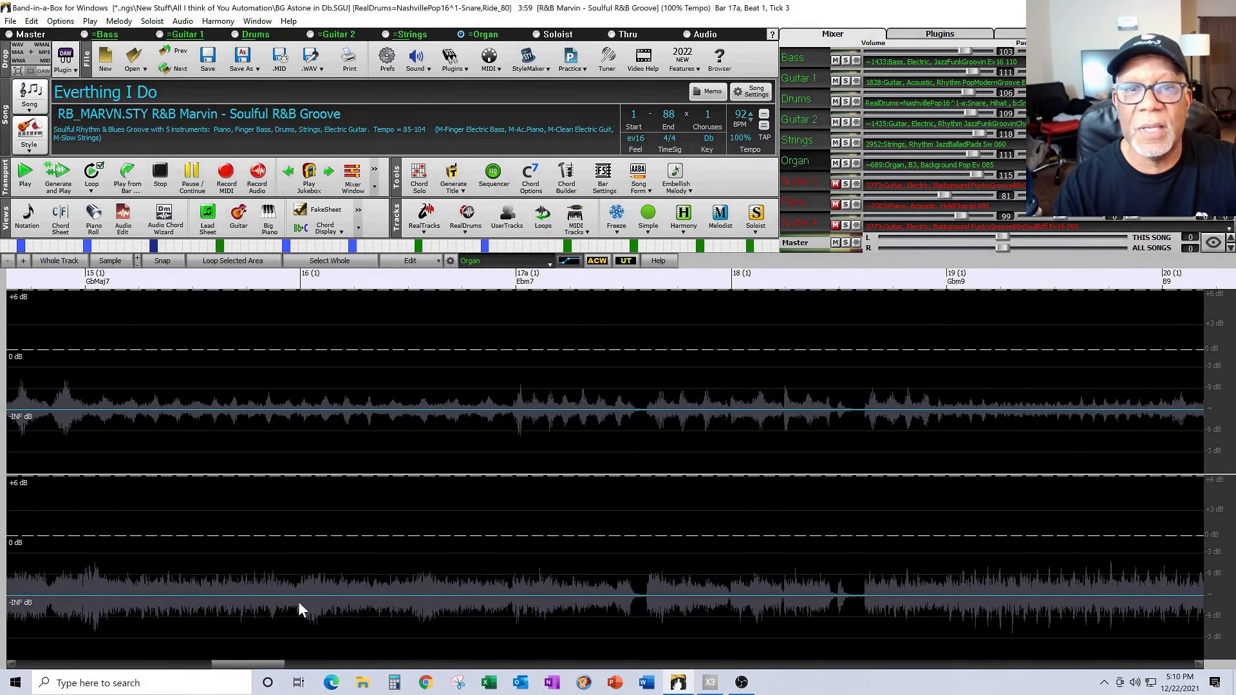
{"action": "left_click", "coordinate": [514, 409]}
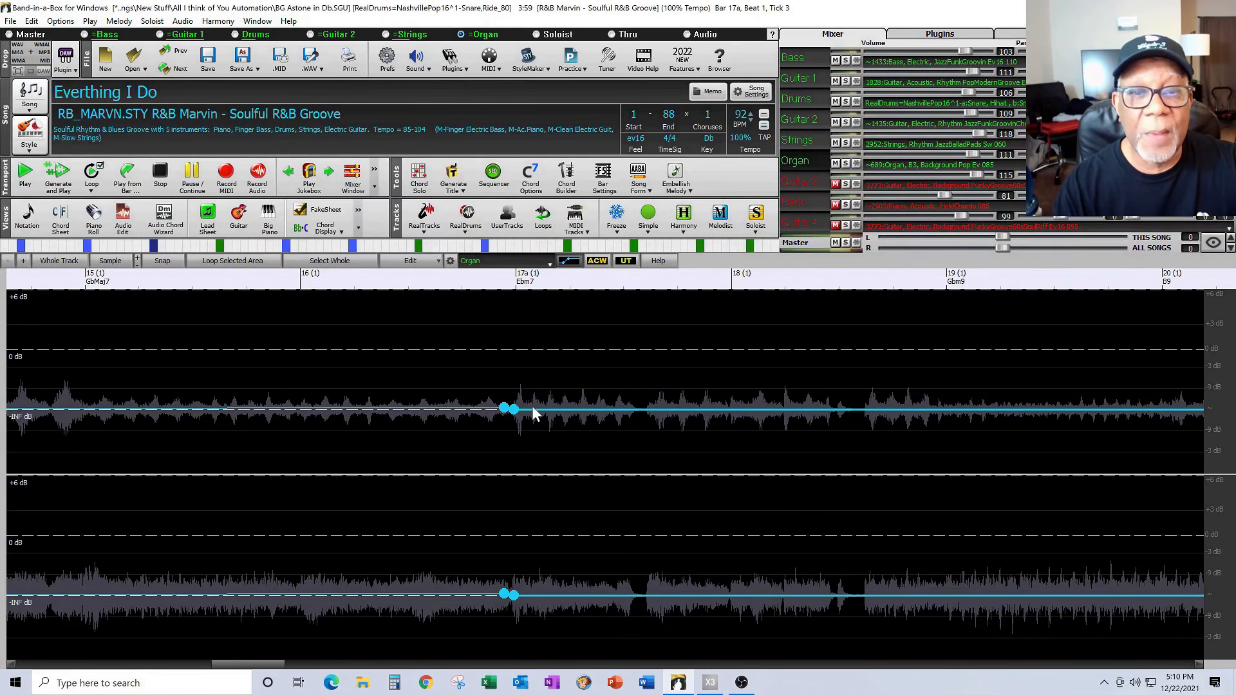
{"action": "left_click", "coordinate": [514, 410]}
{"action": "left_click_drag", "start_coordinate": [519, 409], "coordinate": [557, 353]}
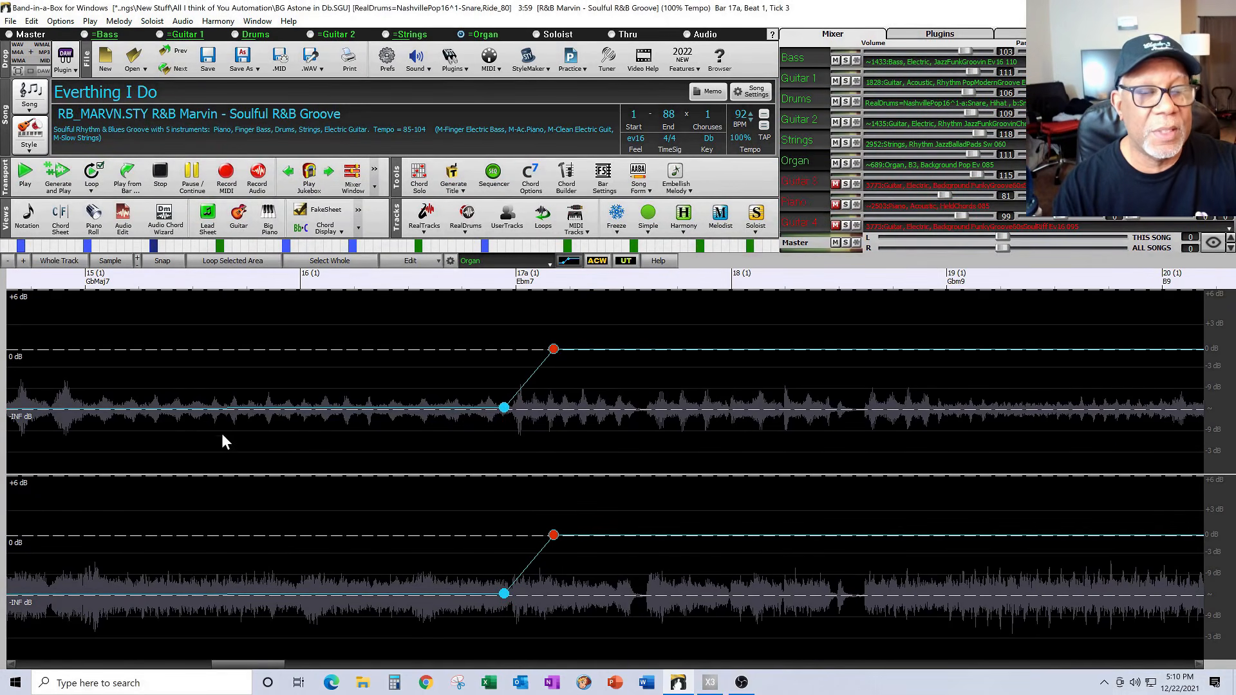
Play from bar 8 through the Organ's volume drop and its return at bar 17, and stop playback
{"action": "left_click", "coordinate": [126, 179]}
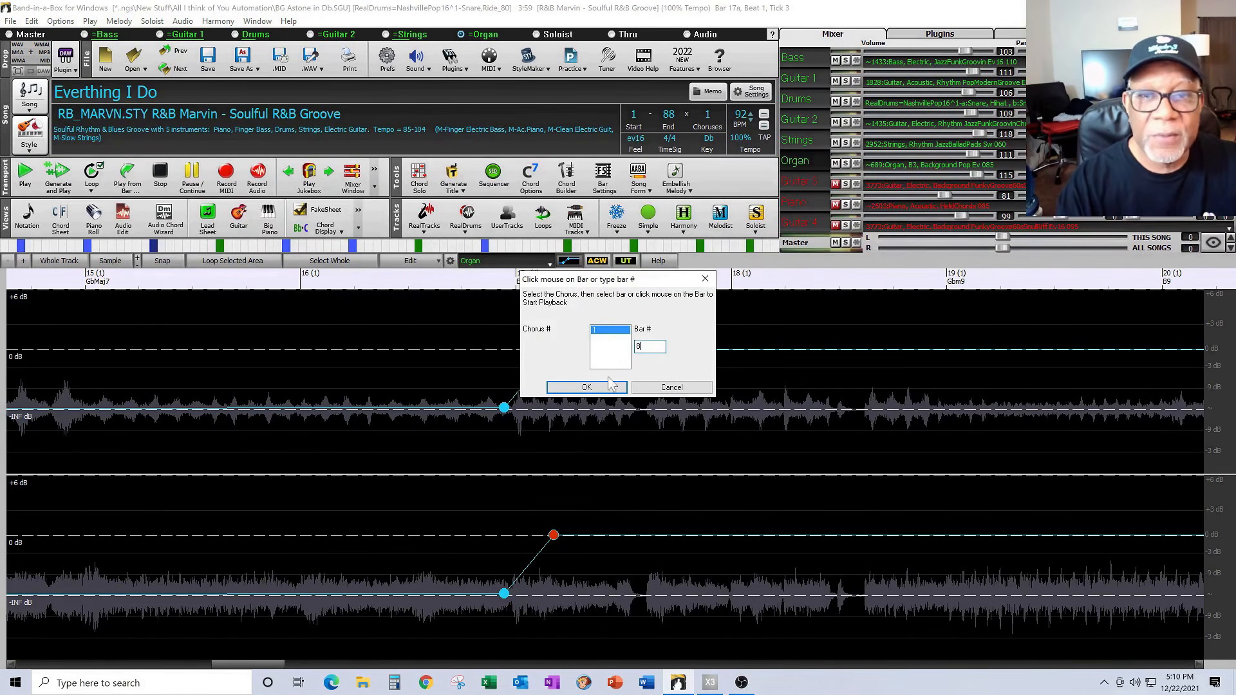
{"action": "left_click", "coordinate": [586, 388]}
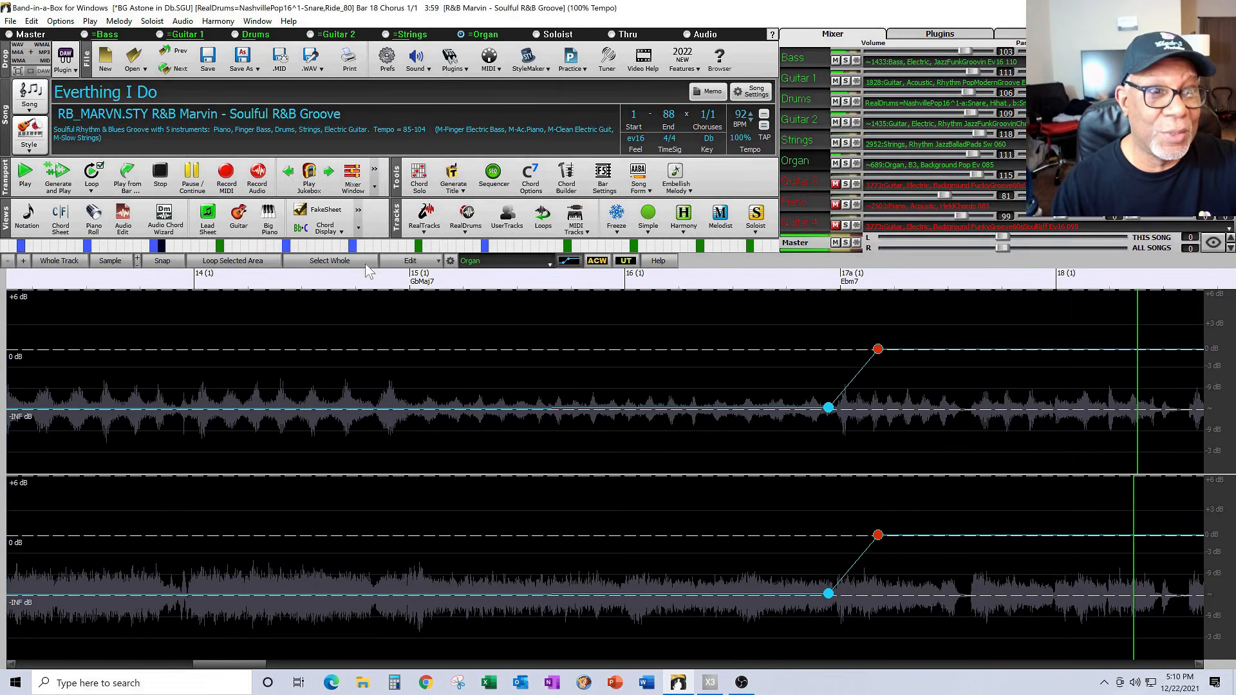
{"action": "left_click", "coordinate": [160, 175]}
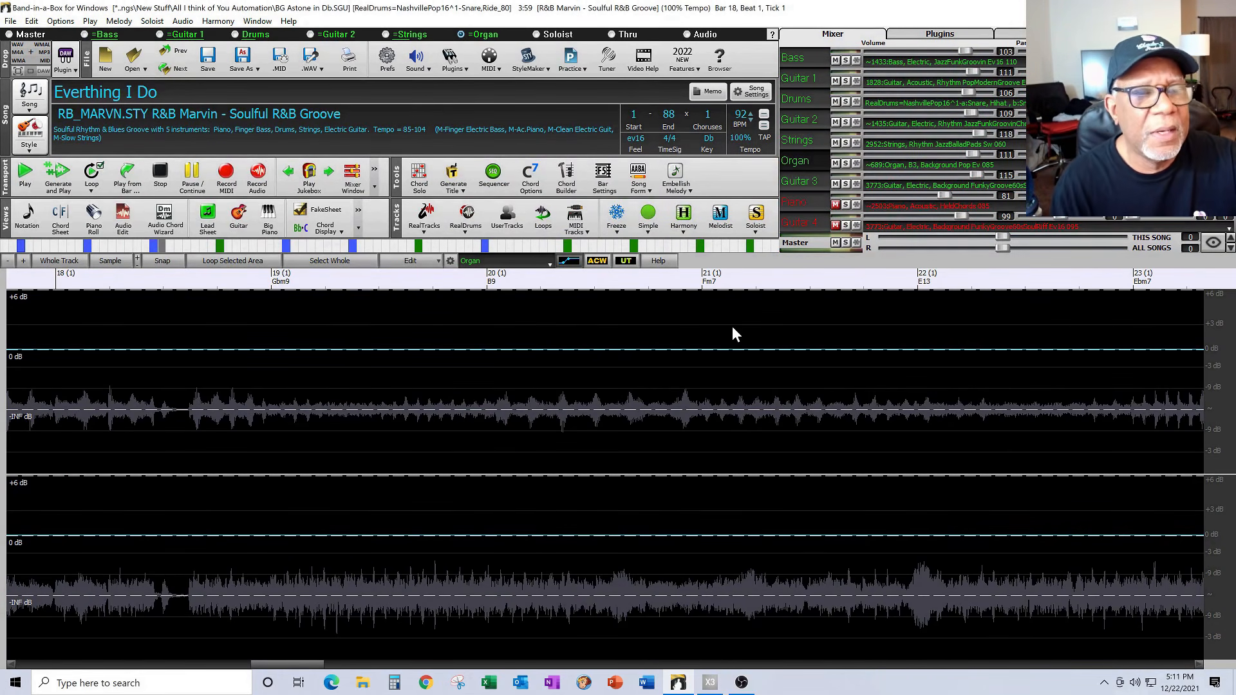
Play the song from the beginning, solo Guitar 3 briefly against the full mix, and pause playback at bar 7
{"action": "left_click_drag", "start_coordinate": [290, 666], "coordinate": [152, 663]}
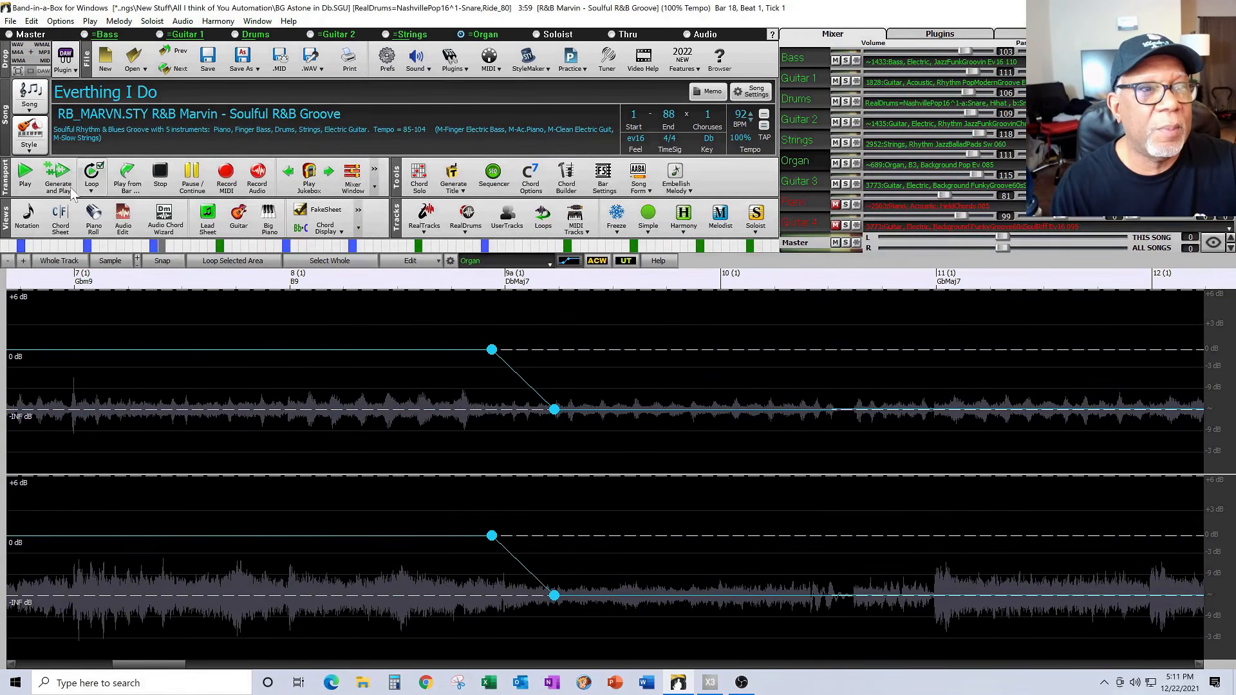
{"action": "left_click", "coordinate": [31, 183]}
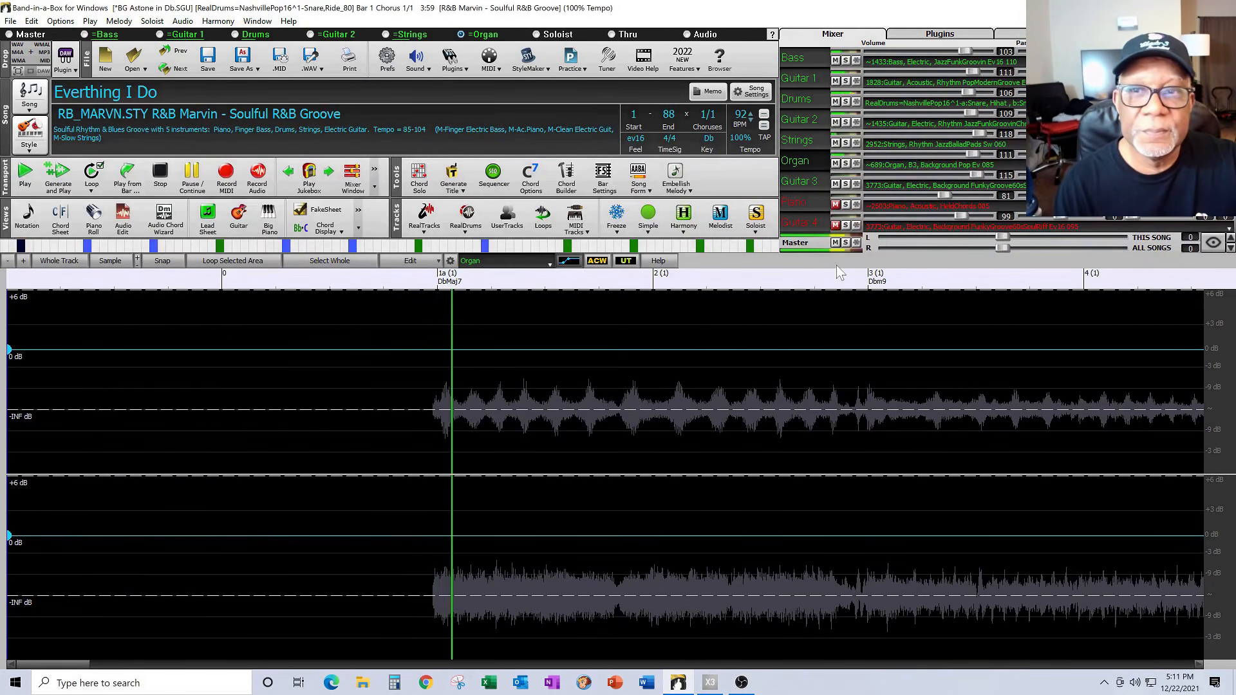
{"action": "left_click", "coordinate": [846, 186]}
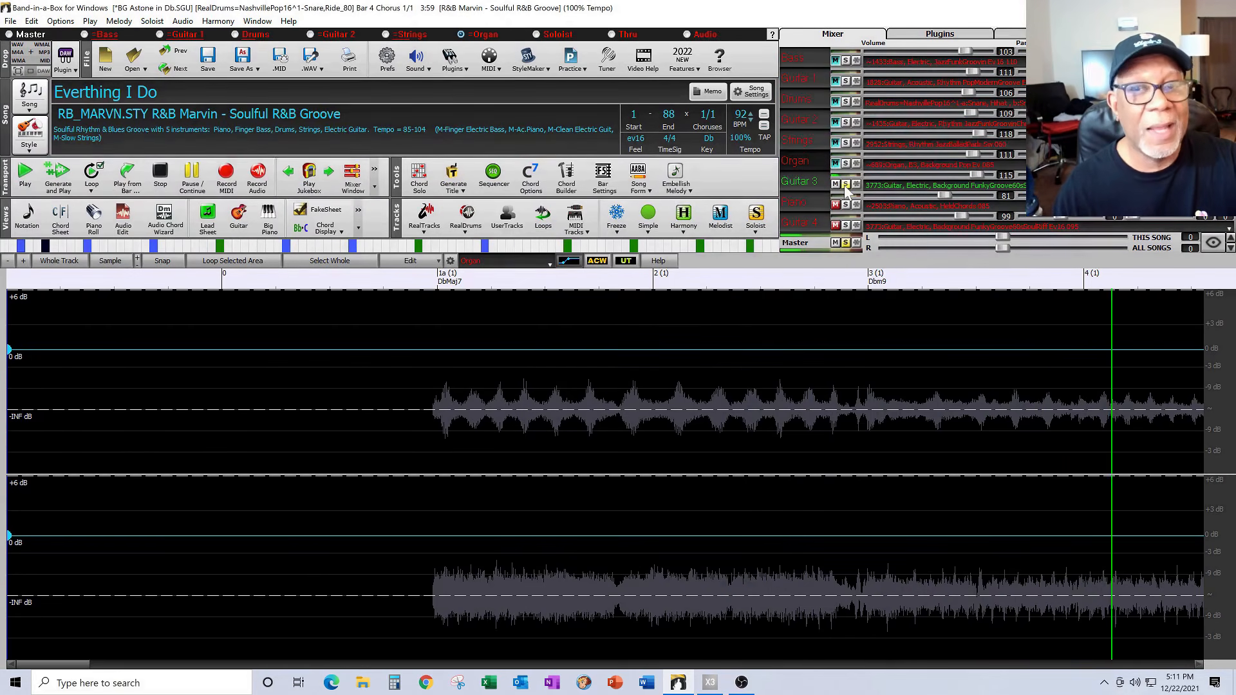
{"action": "left_click", "coordinate": [845, 186]}
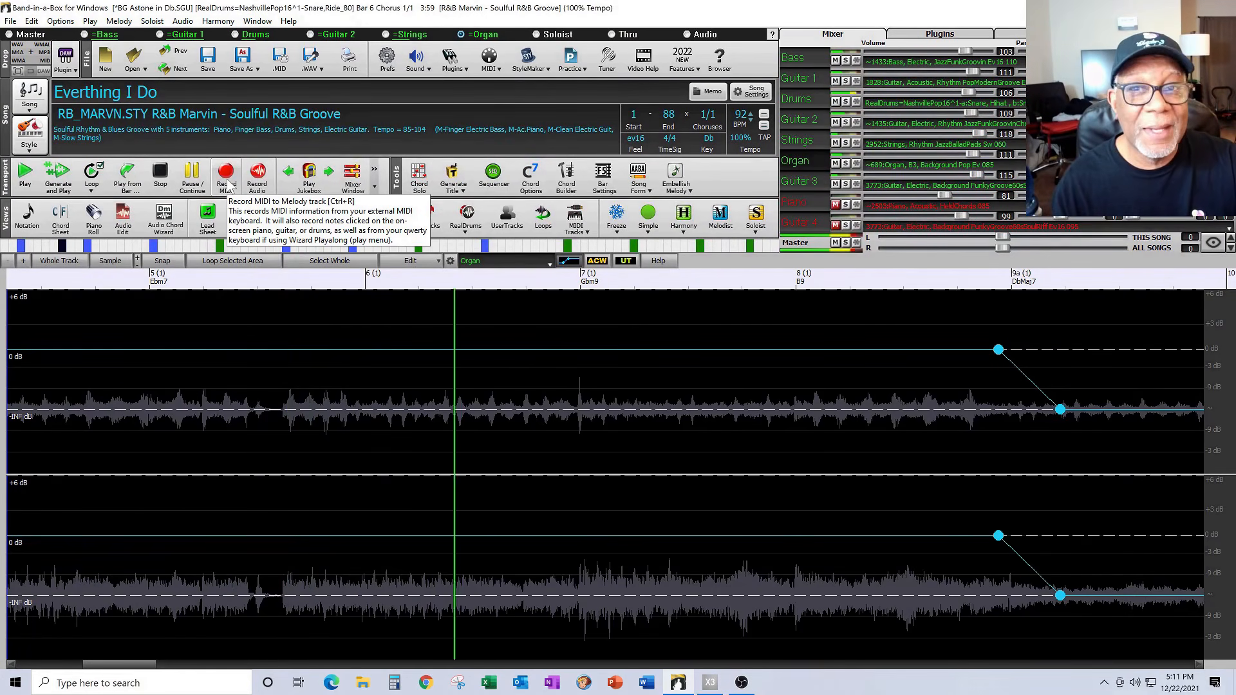
{"action": "left_click", "coordinate": [193, 178]}
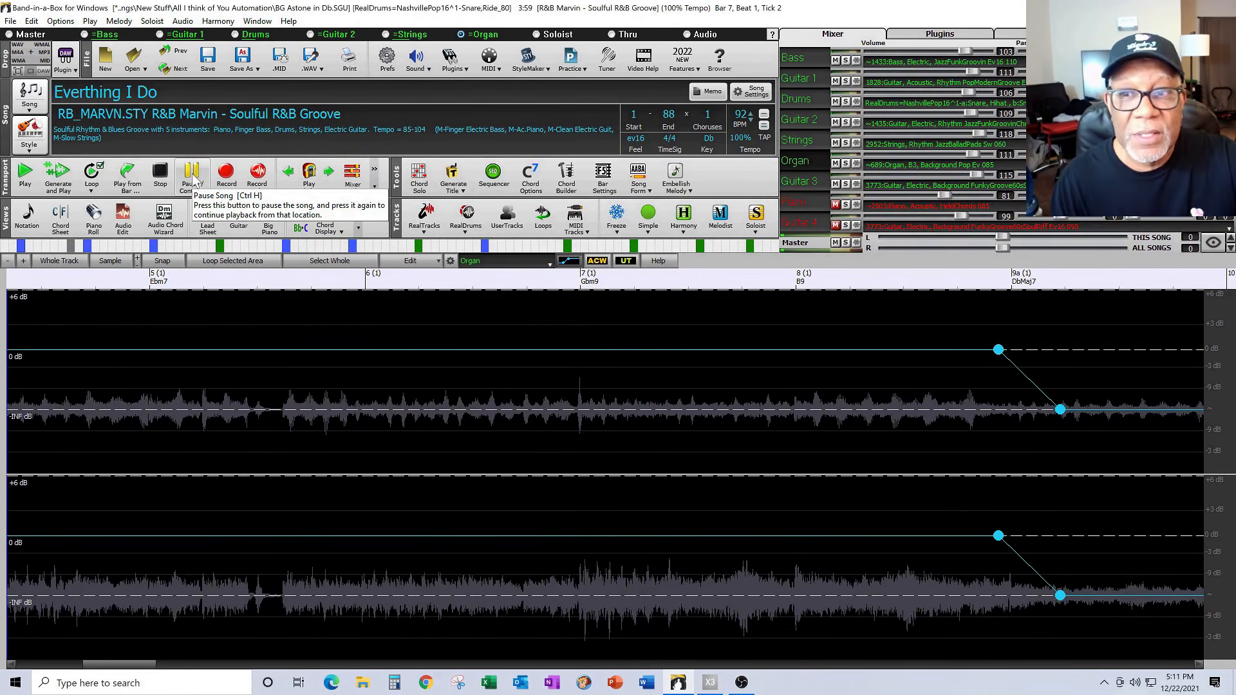
Show the Guitar 3 track in the audio editor and lower its starting volume node to -INF dB
{"action": "left_click", "coordinate": [551, 264]}
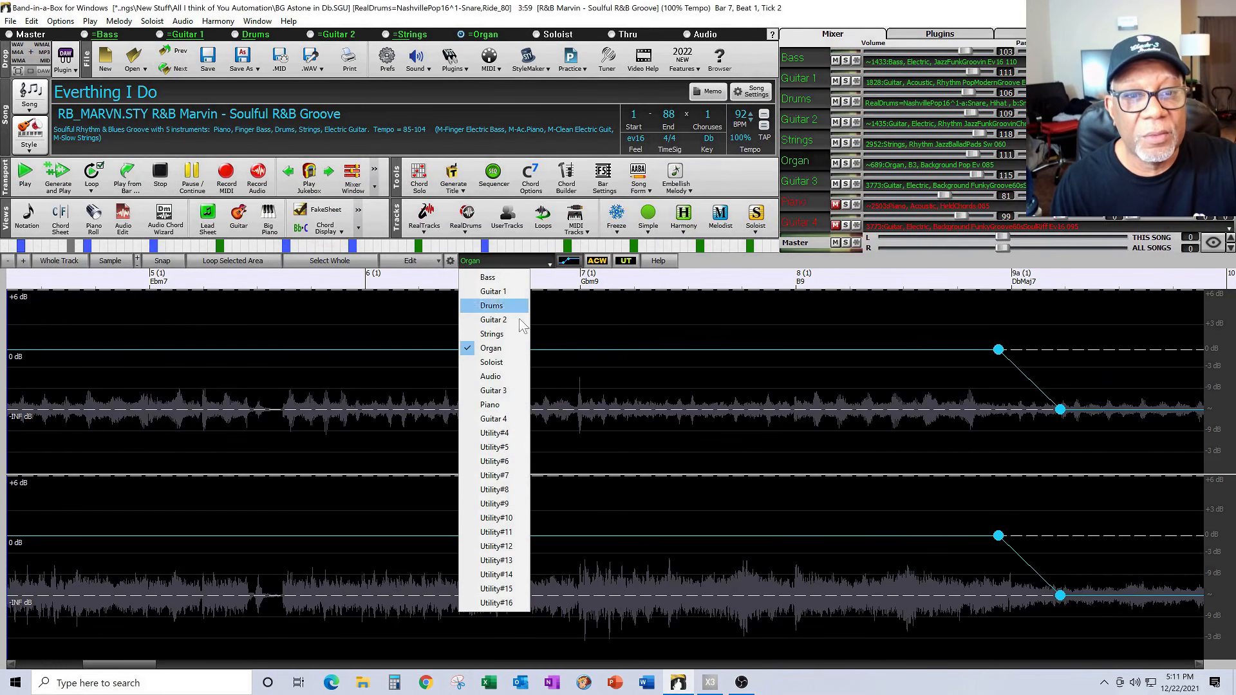
{"action": "left_click", "coordinate": [494, 393]}
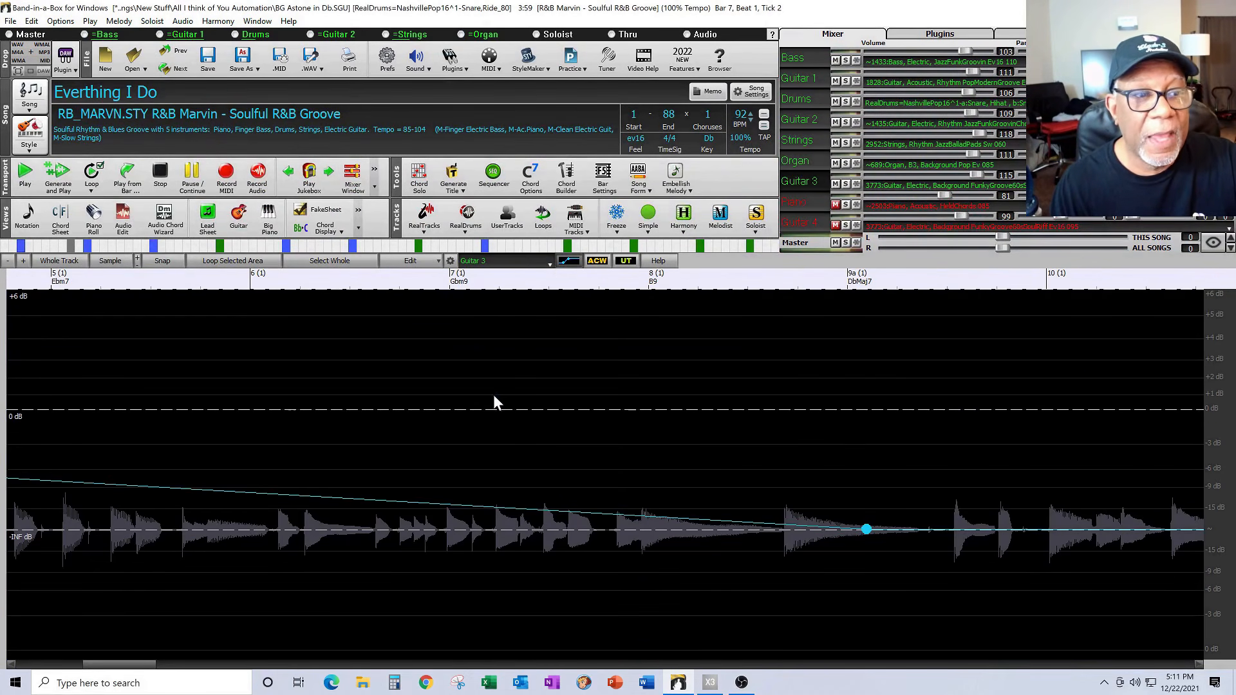
{"action": "left_click", "coordinate": [397, 409]}
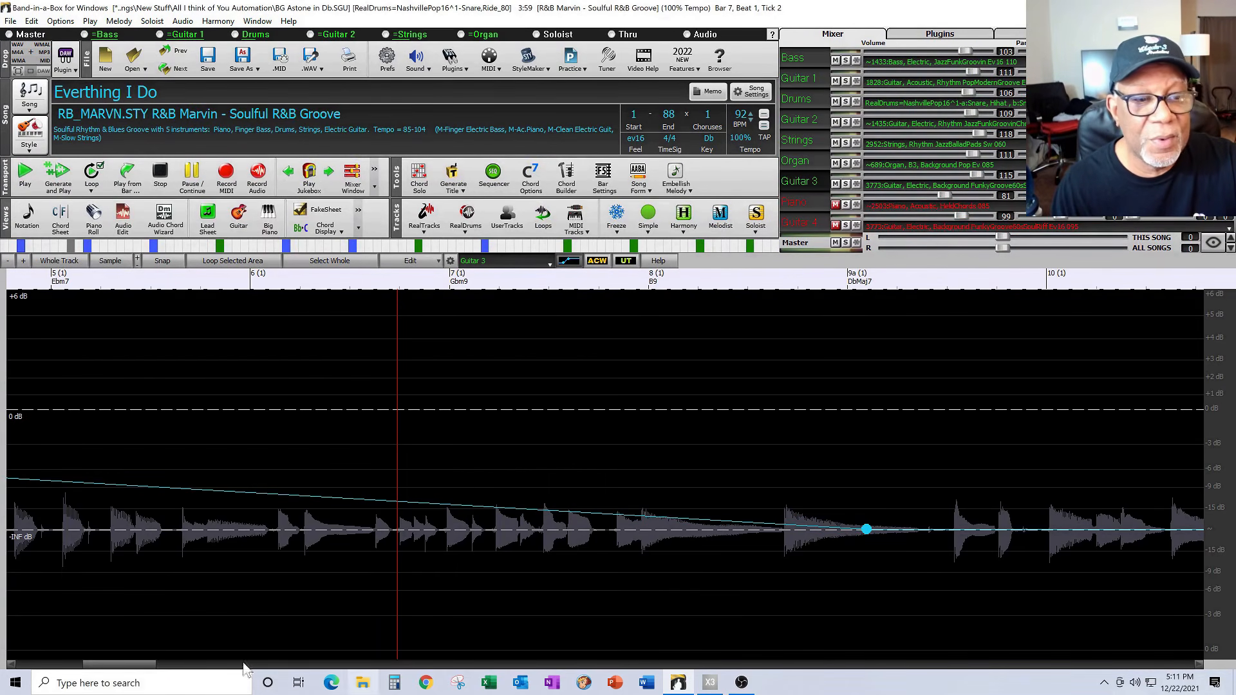
{"action": "left_click_drag", "start_coordinate": [143, 666], "coordinate": [51, 660]}
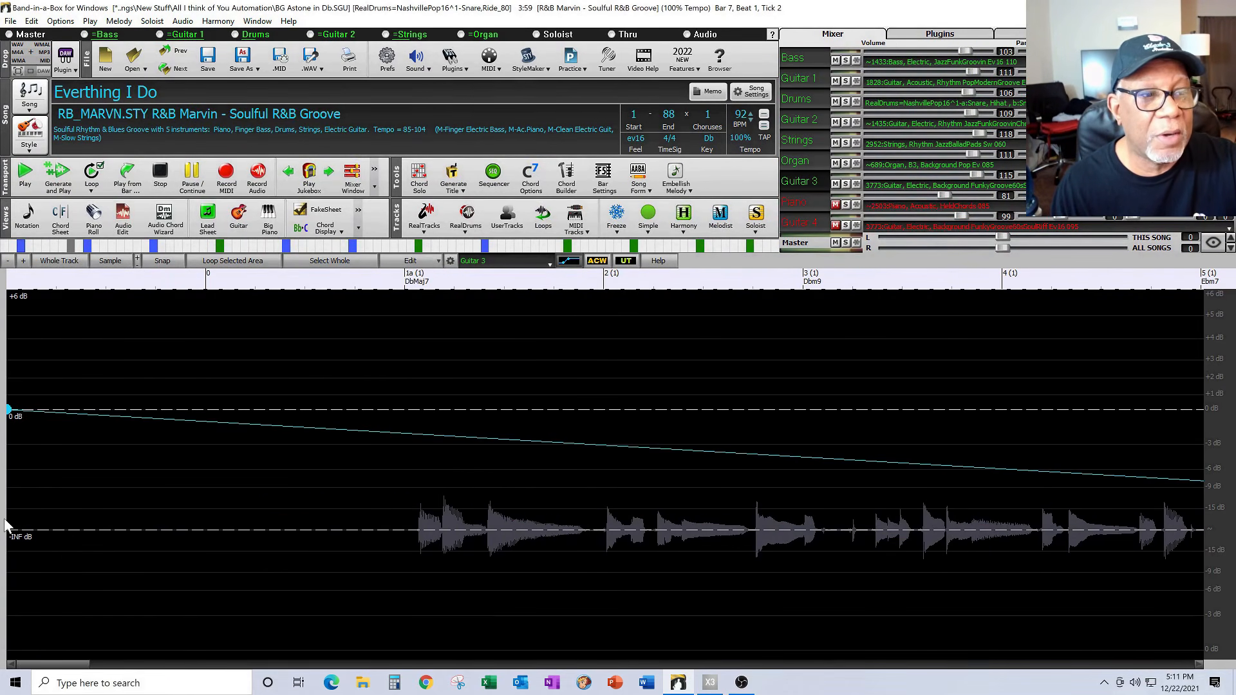
{"action": "left_click_drag", "start_coordinate": [9, 412], "coordinate": [26, 554]}
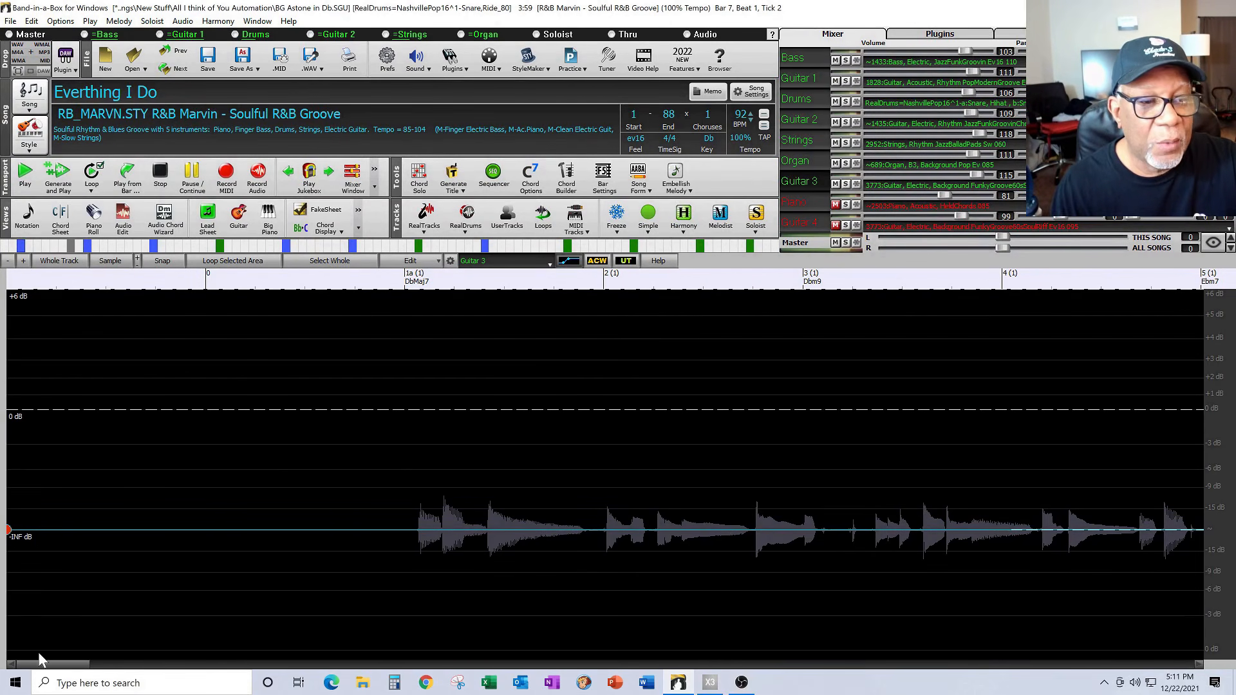
Bring Guitar 3 up from silence to about -7 dB at bar 9 and hold that level with a node in bar 16
{"action": "left_click_drag", "start_coordinate": [63, 667], "coordinate": [147, 666]}
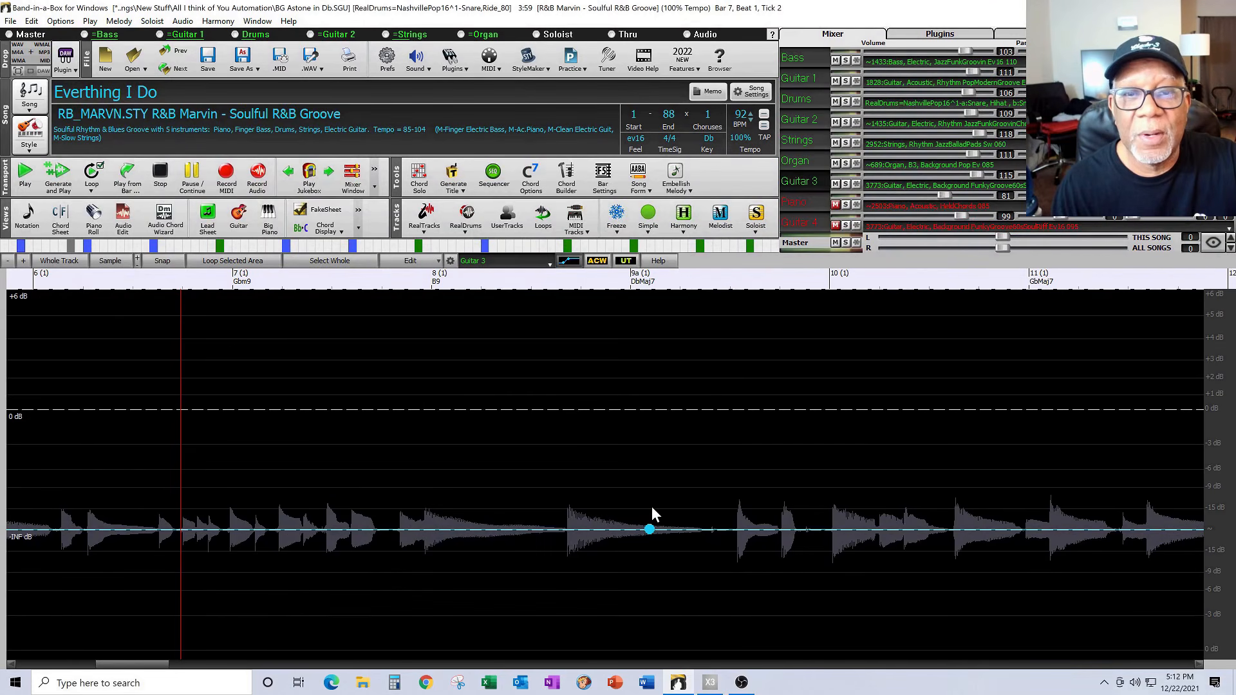
{"action": "left_click_drag", "start_coordinate": [631, 530], "coordinate": [670, 479]}
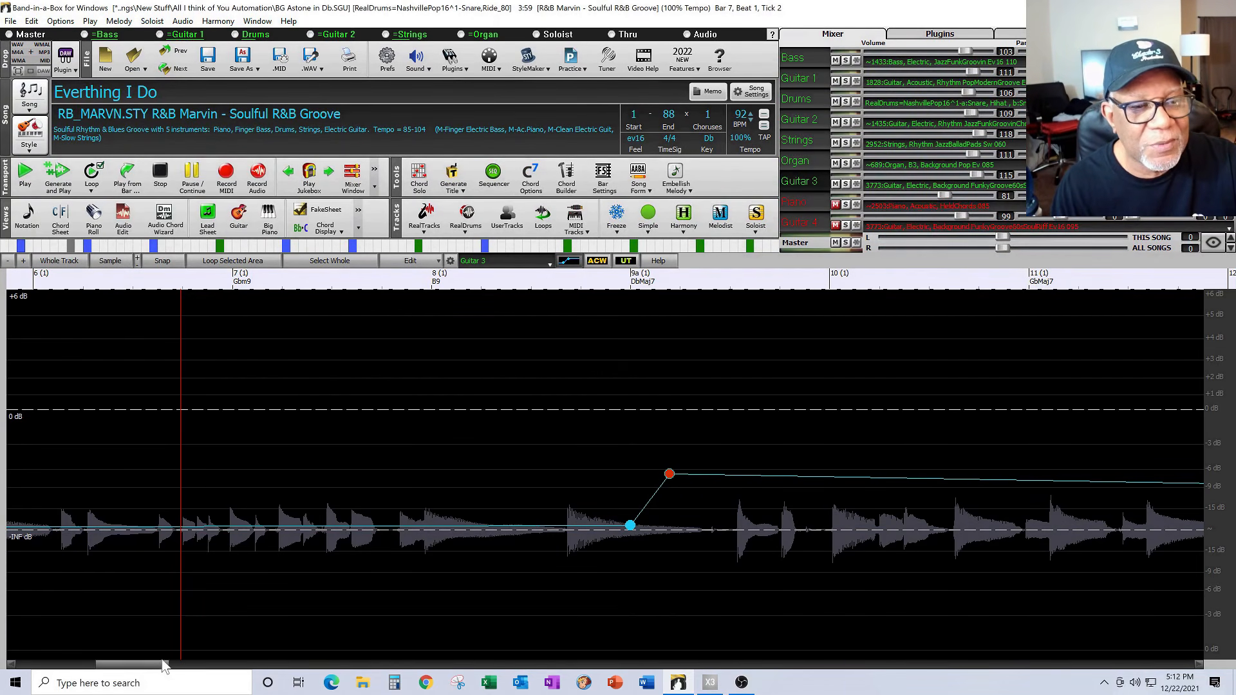
{"action": "left_click_drag", "start_coordinate": [161, 666], "coordinate": [232, 669]}
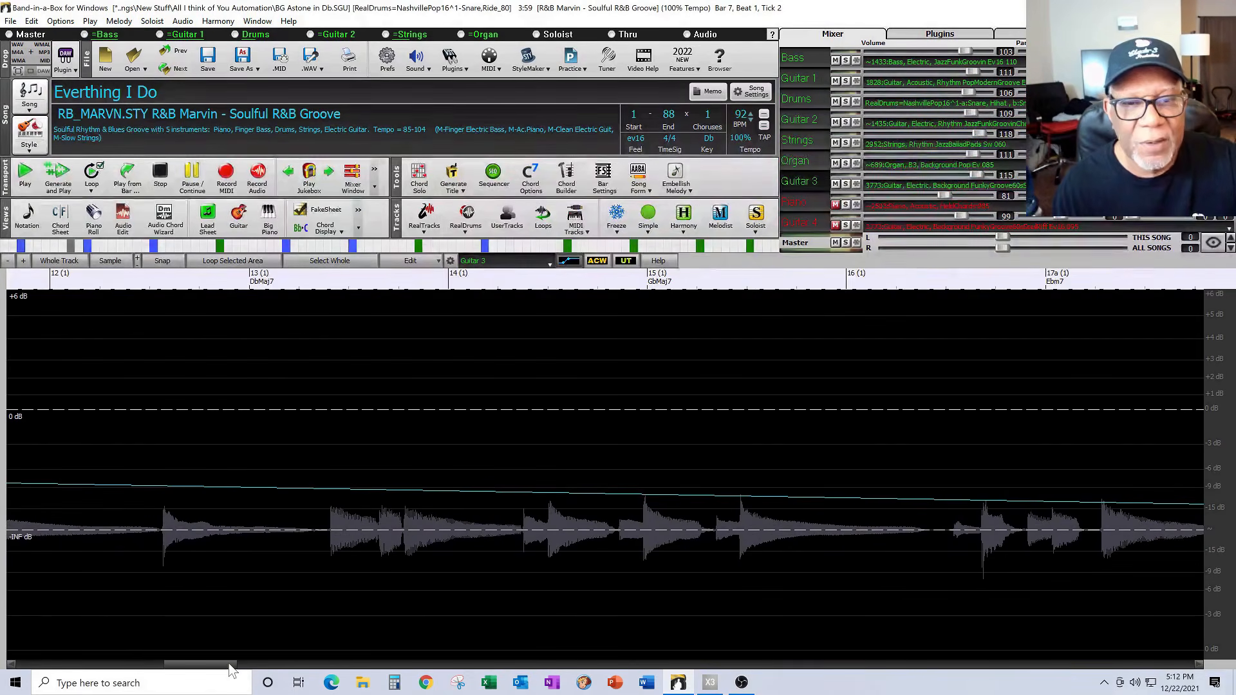
{"action": "left_click_drag", "start_coordinate": [894, 498], "coordinate": [899, 484]}
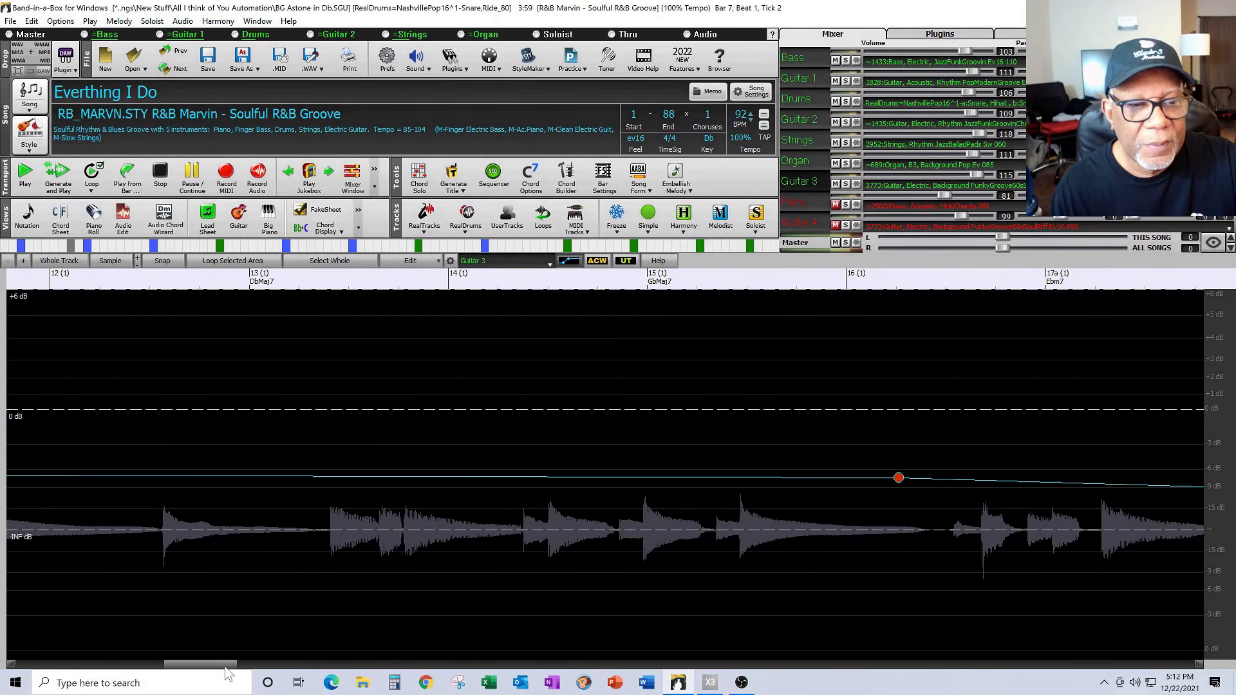
Add a Guitar 3 volume node at about -7 dB just before bar 17 and a second one just after it, lowered close to -INF dB
{"action": "left_click_drag", "start_coordinate": [226, 669], "coordinate": [273, 669]}
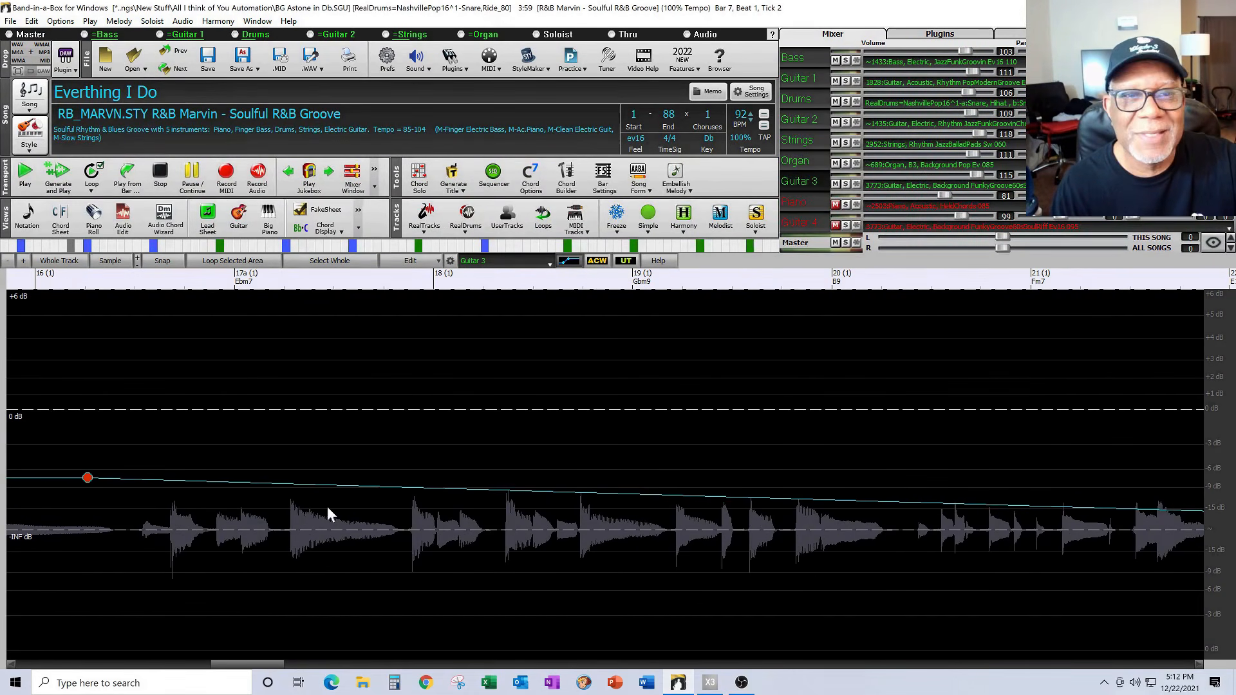
{"action": "left_click", "coordinate": [231, 476]}
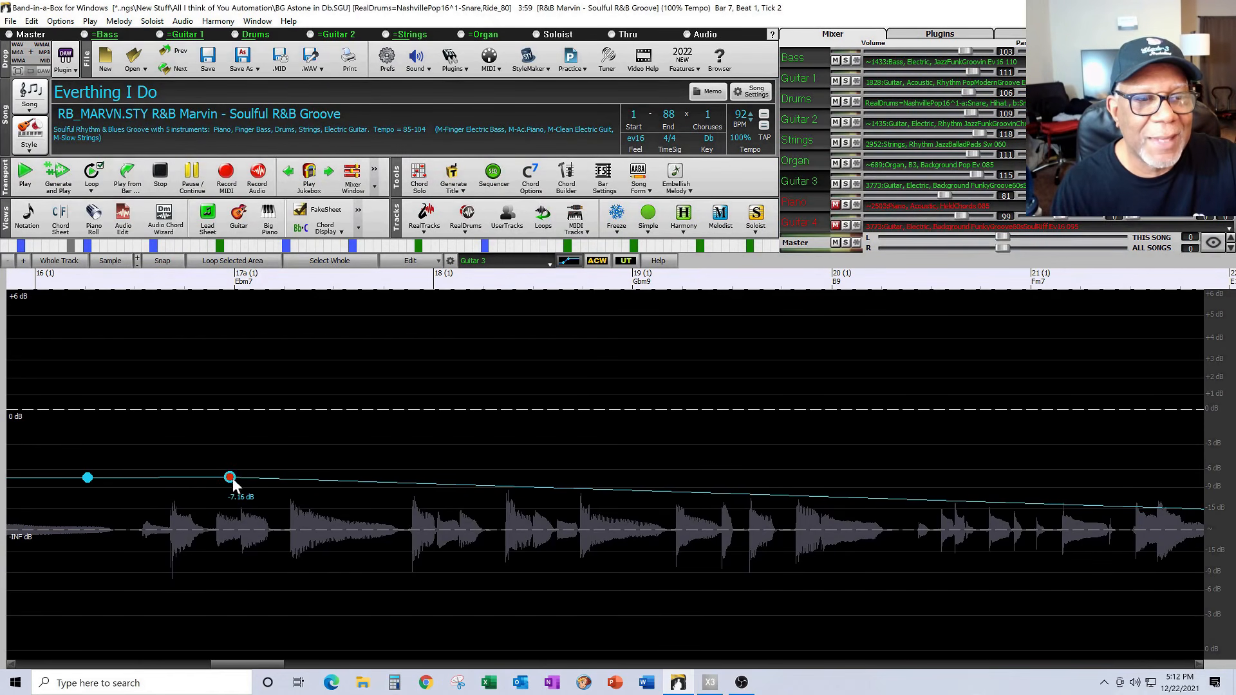
{"action": "left_click", "coordinate": [241, 477]}
{"action": "left_click_drag", "start_coordinate": [246, 482], "coordinate": [266, 522]}
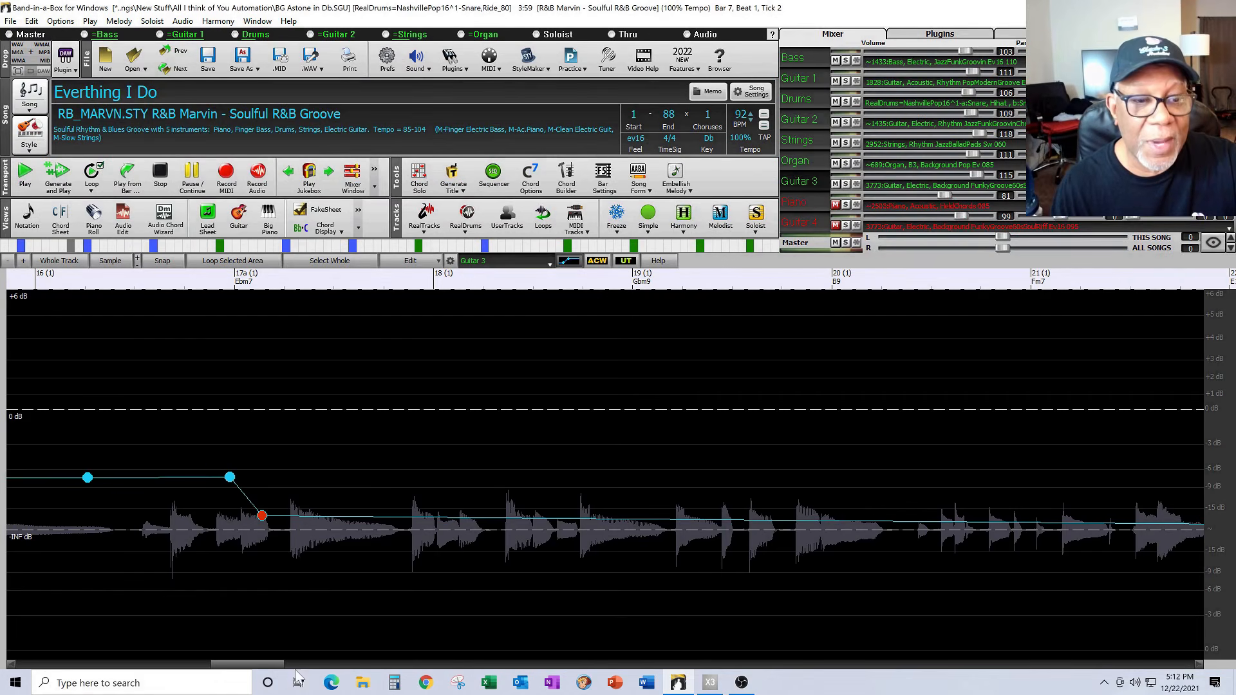
Play the song from the beginning through Guitar 3's entrance at bar 9 and stop playback at bar 12
{"action": "left_click_drag", "start_coordinate": [278, 669], "coordinate": [71, 655]}
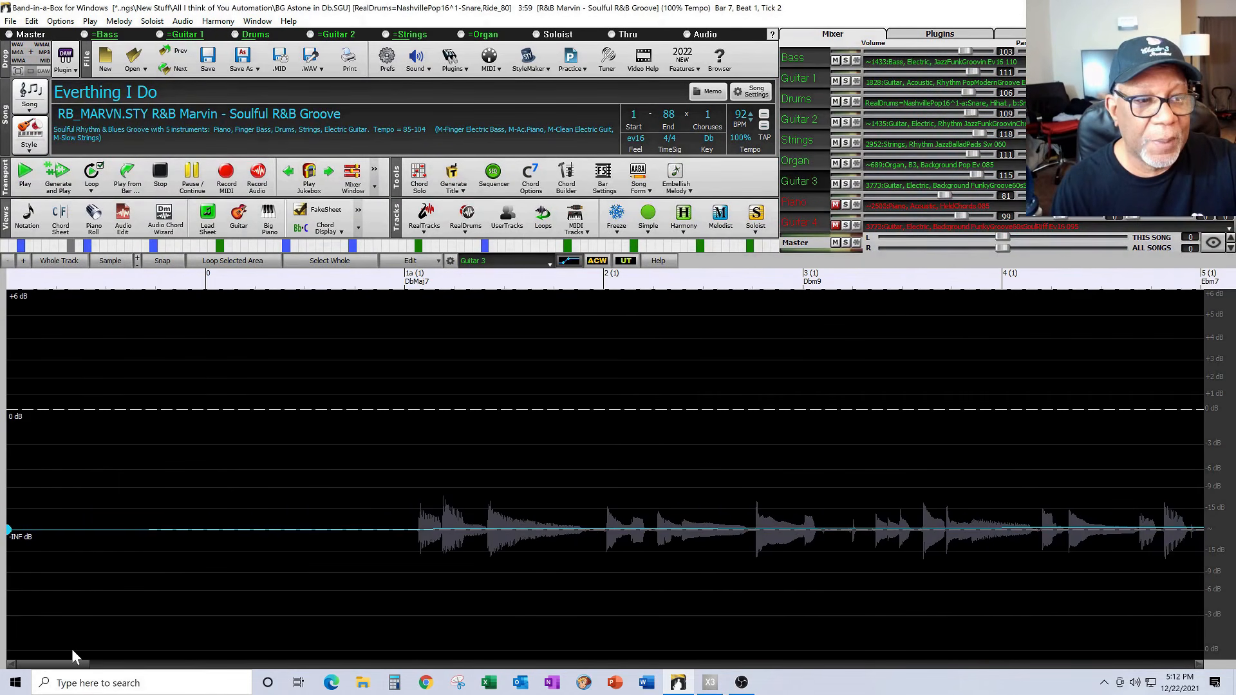
{"action": "left_click", "coordinate": [24, 185]}
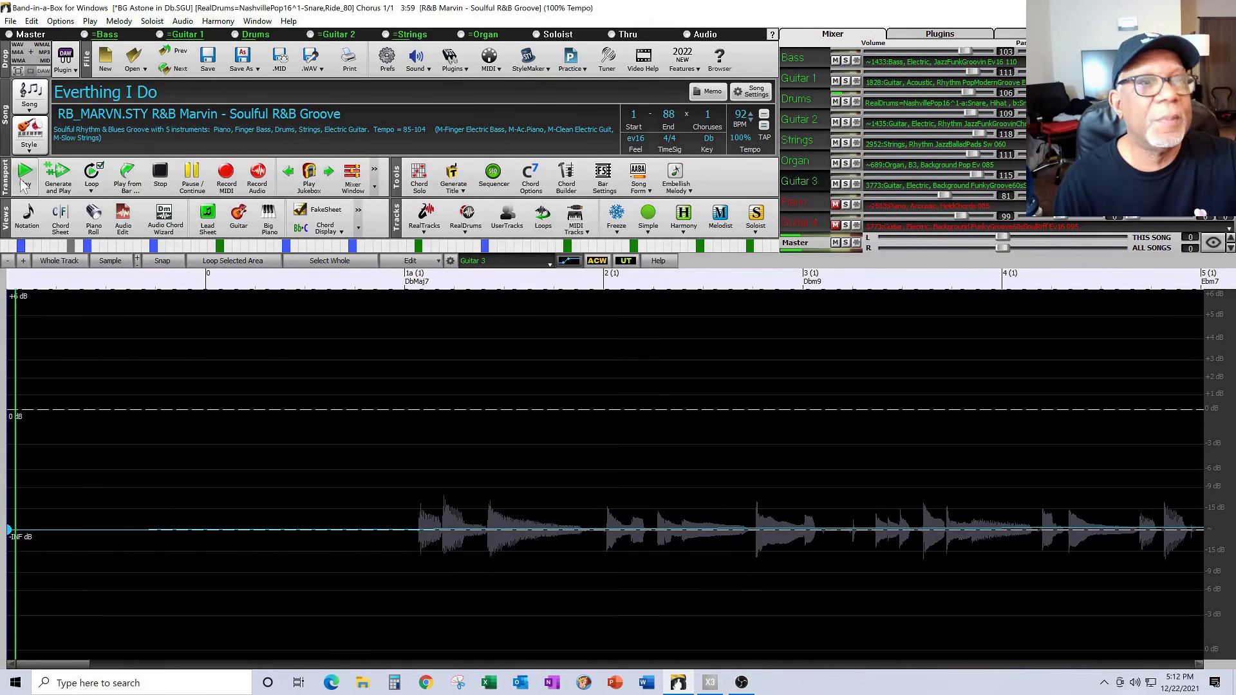
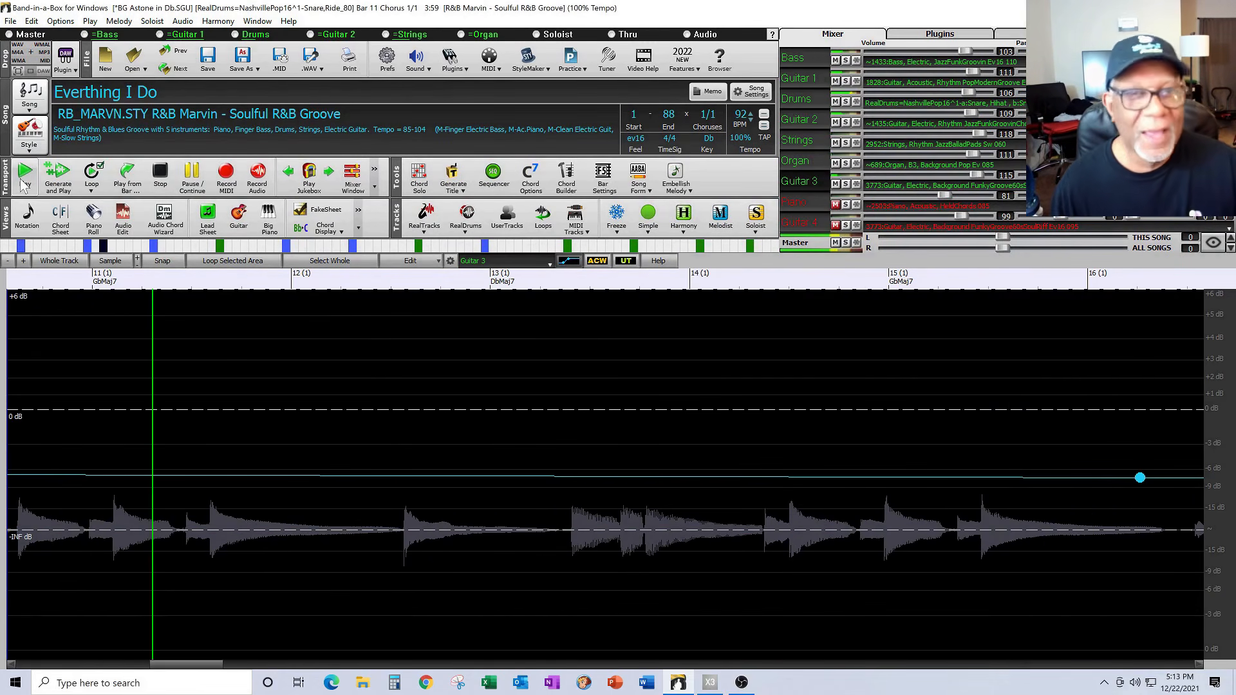
{"action": "left_click", "coordinate": [162, 184]}
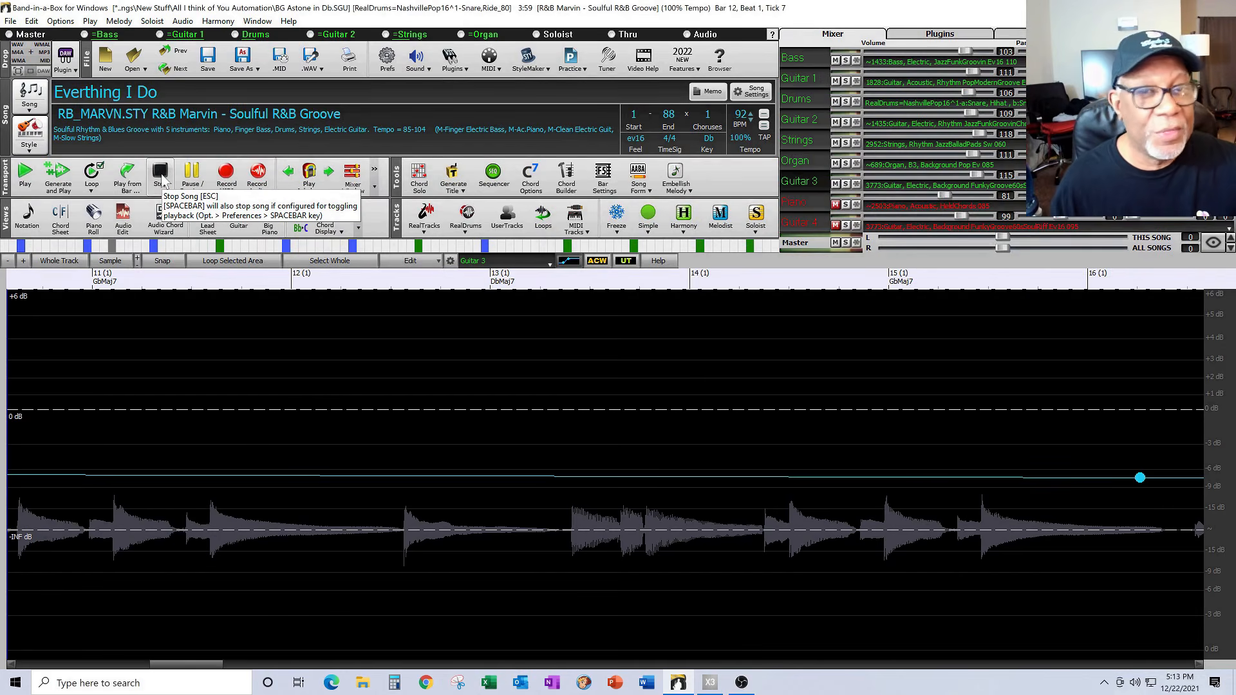
Unmute the Piano track, play the song's opening bars with it, and pause playback at bar 3
{"action": "left_click", "coordinate": [835, 205]}
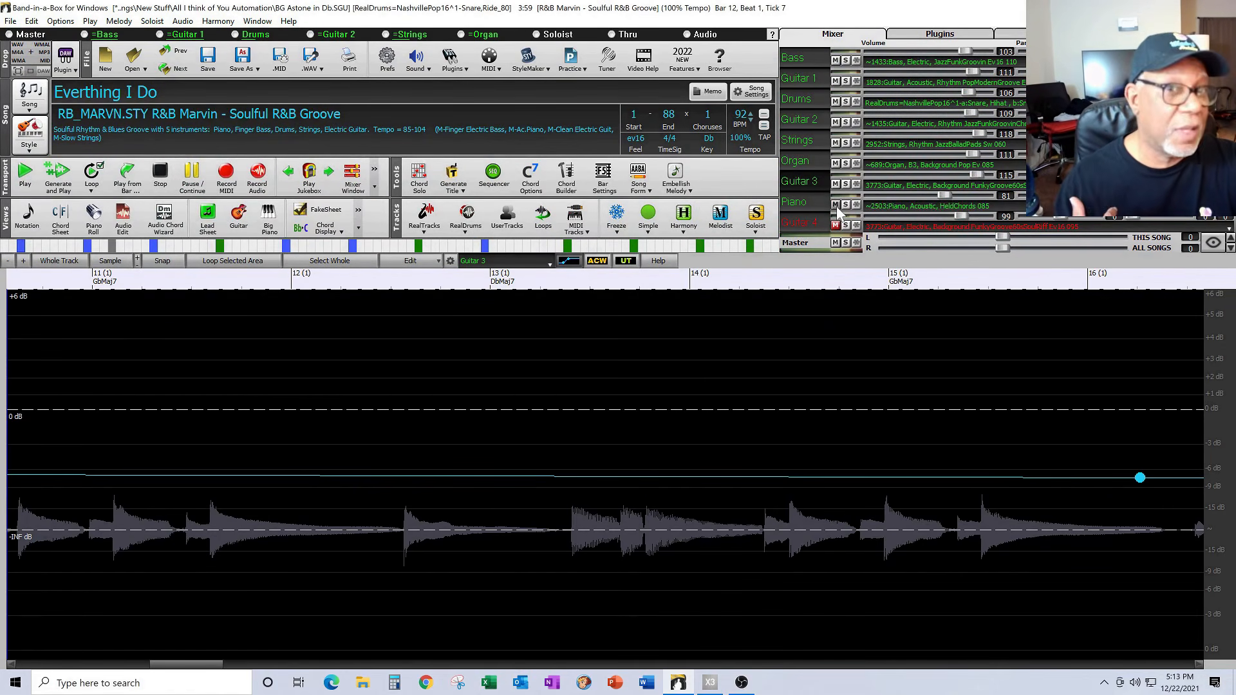
{"action": "left_click", "coordinate": [27, 183]}
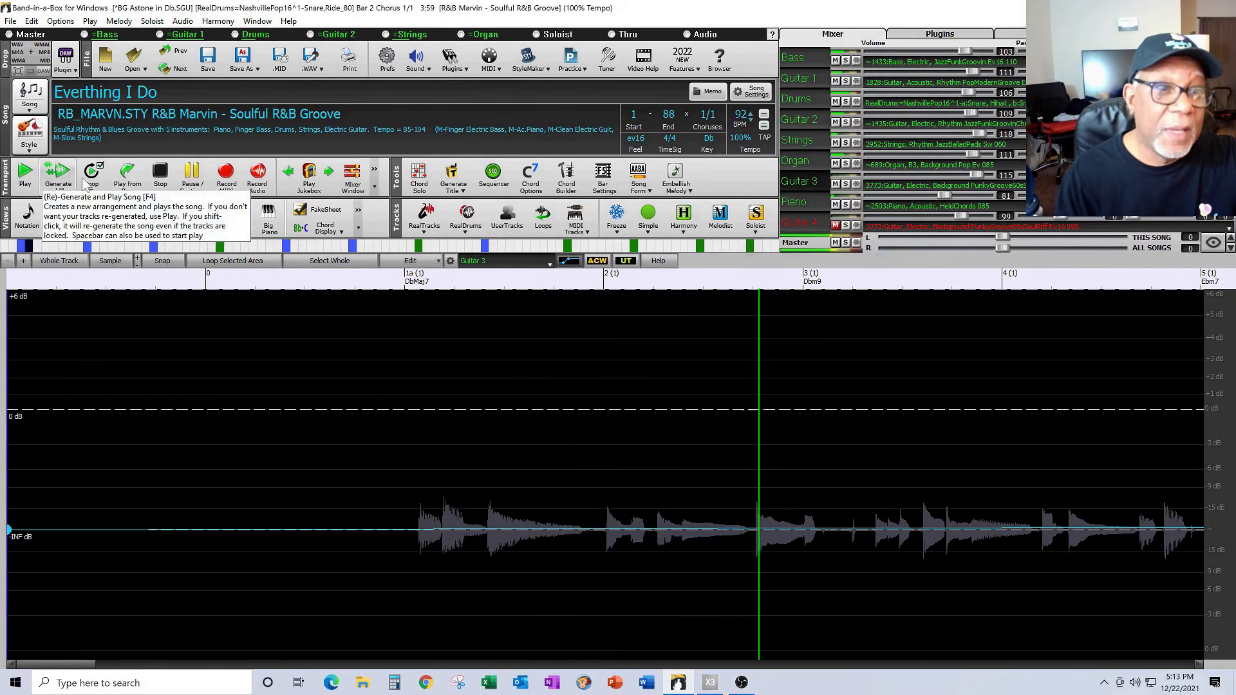
{"action": "left_click", "coordinate": [193, 178]}
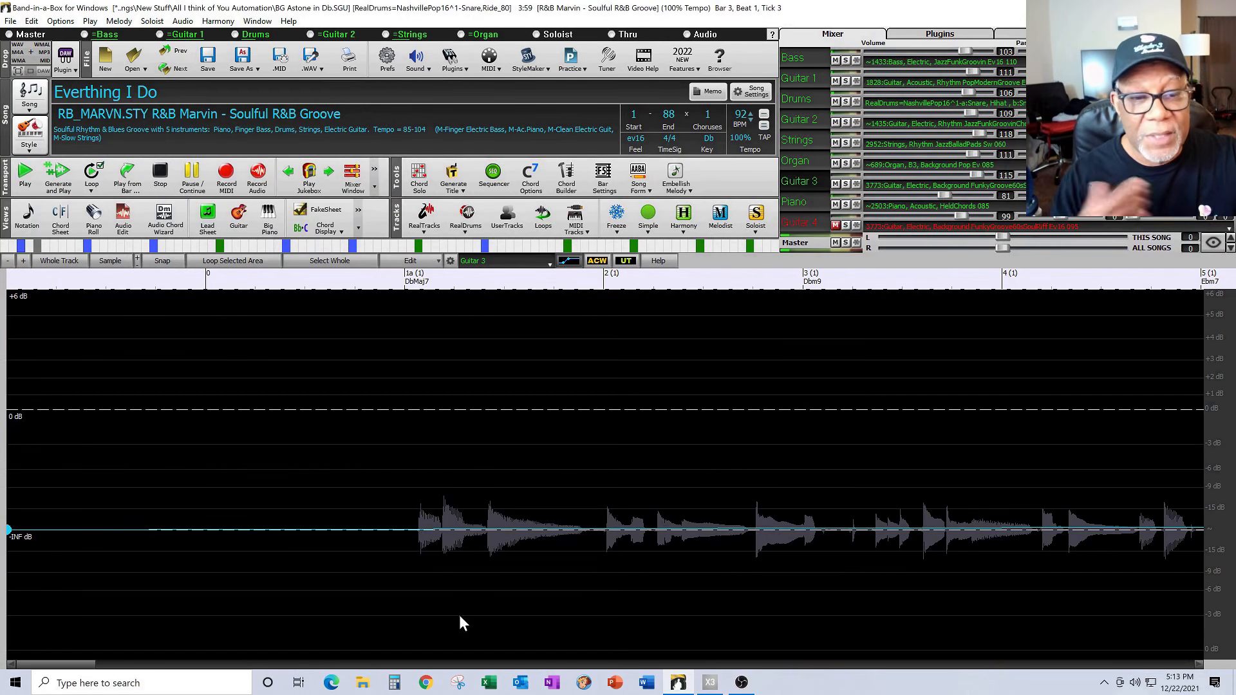
Show the Piano track, add two volume nodes around bar 9, and lower the second one to -INF dB
{"action": "left_click_drag", "start_coordinate": [86, 664], "coordinate": [163, 680]}
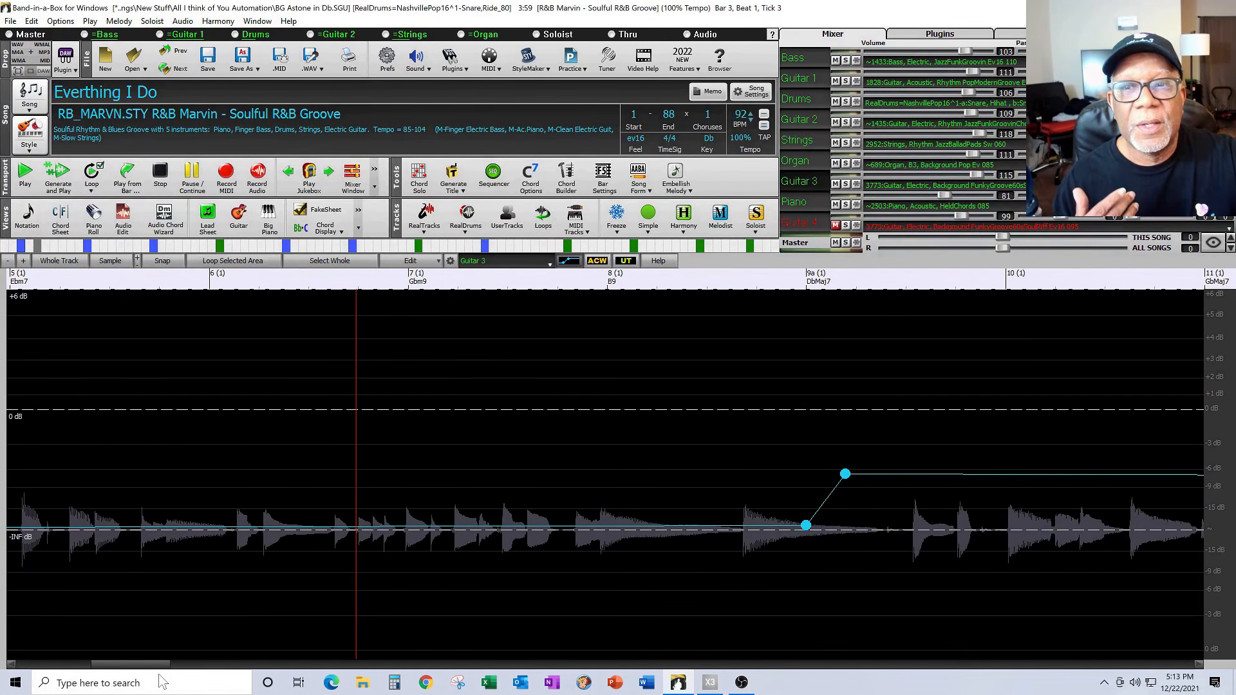
{"action": "left_click", "coordinate": [550, 264]}
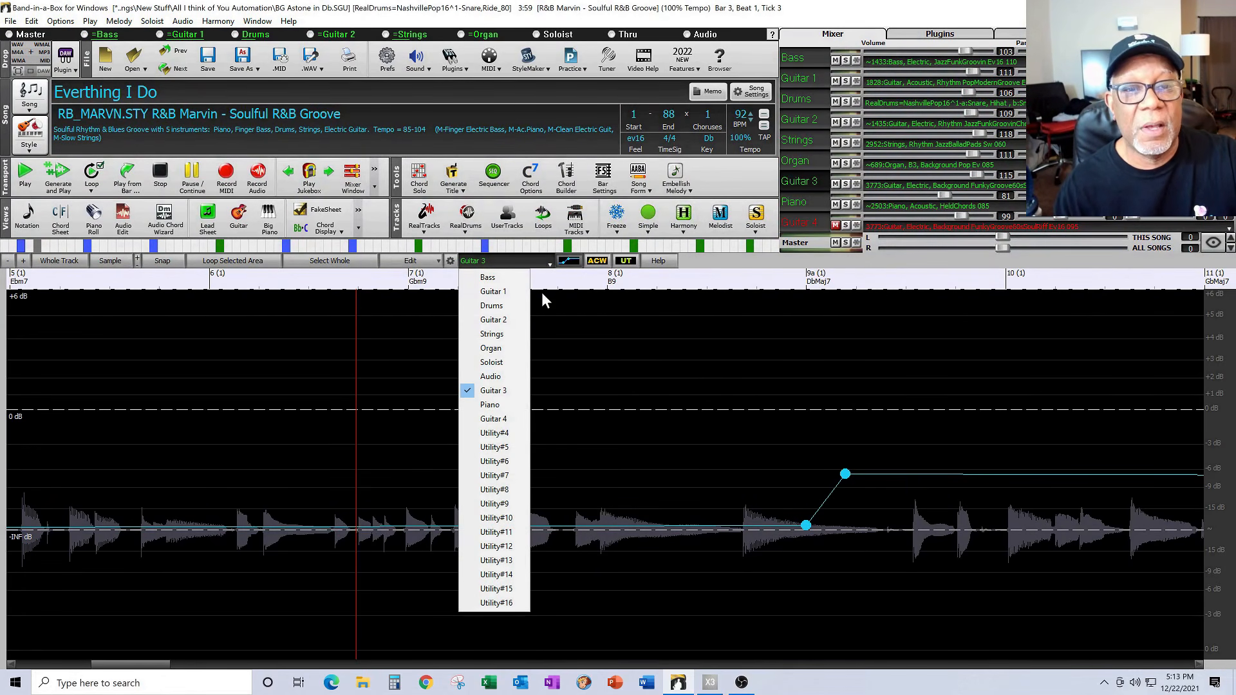
{"action": "left_click", "coordinate": [495, 404]}
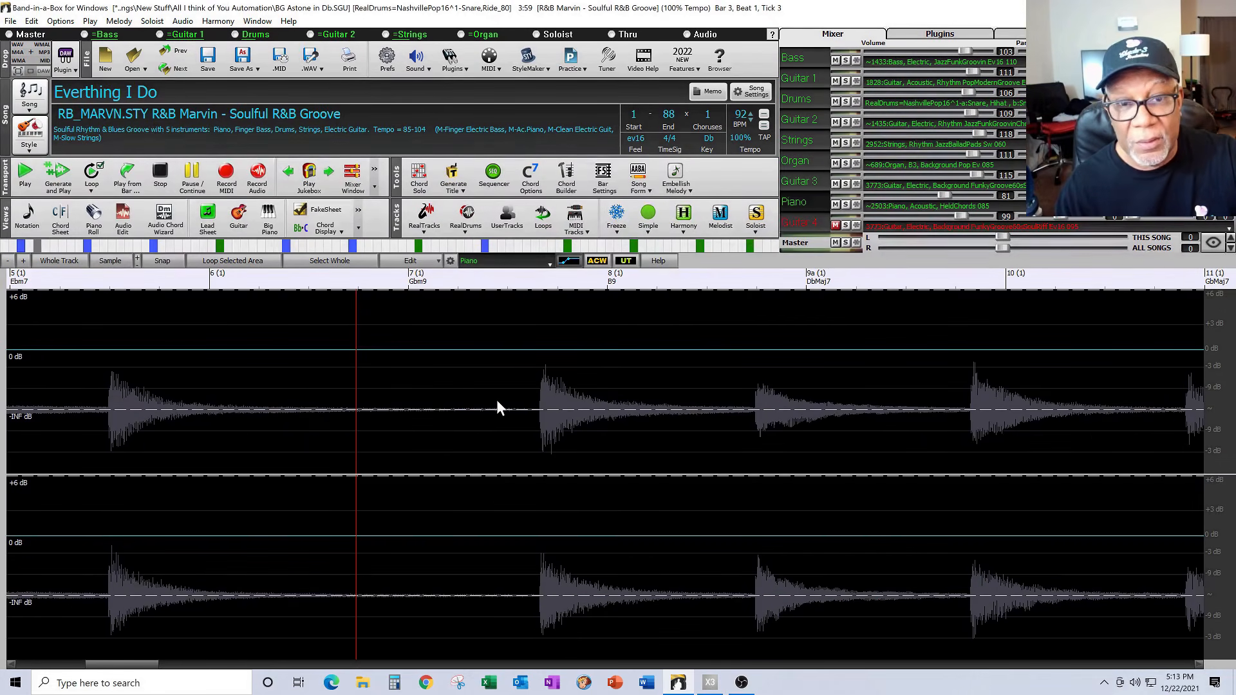
{"action": "left_click", "coordinate": [806, 349]}
{"action": "left_click", "coordinate": [793, 349]}
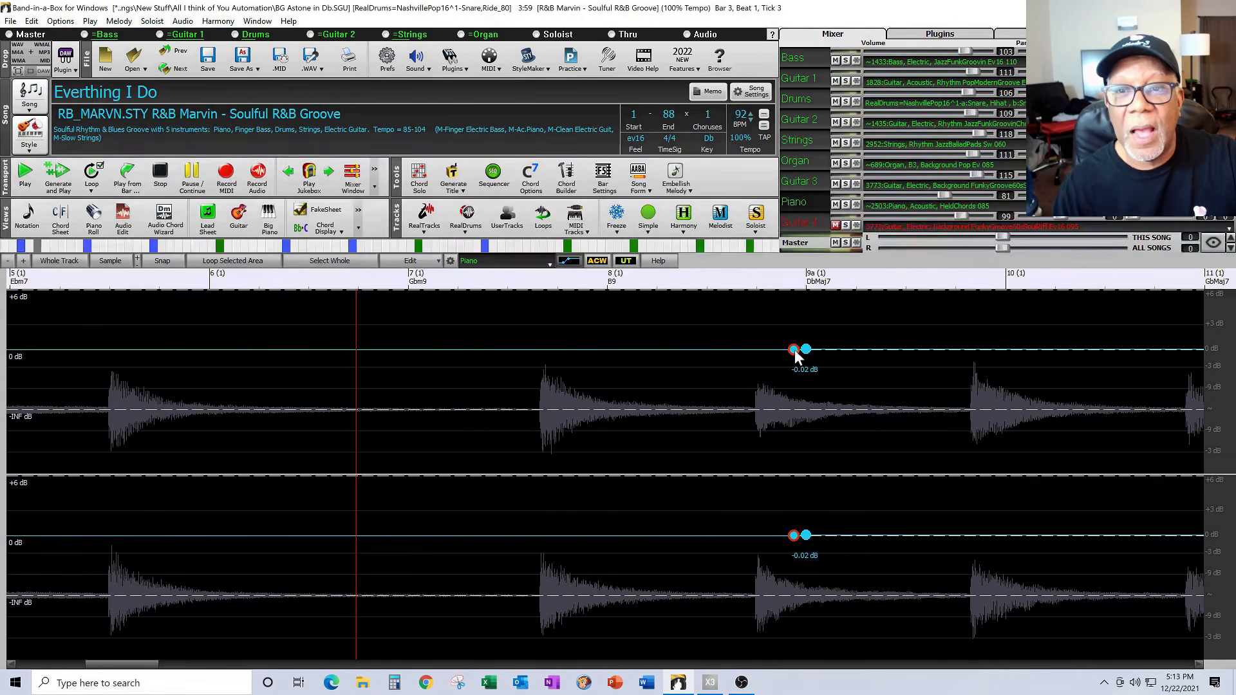
{"action": "left_click_drag", "start_coordinate": [805, 351], "coordinate": [829, 416]}
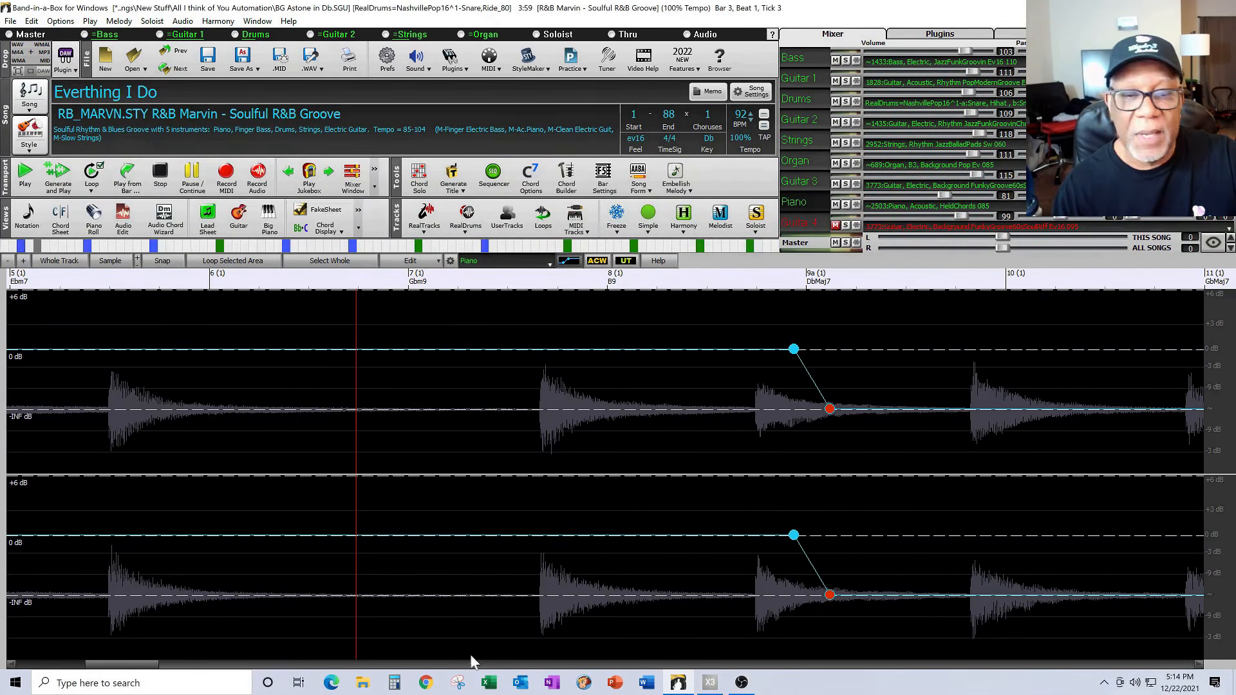
Add two volume nodes to the Piano envelope around bar 17 and raise the second one to about -3 dB
{"action": "left_click_drag", "start_coordinate": [154, 666], "coordinate": [242, 657]}
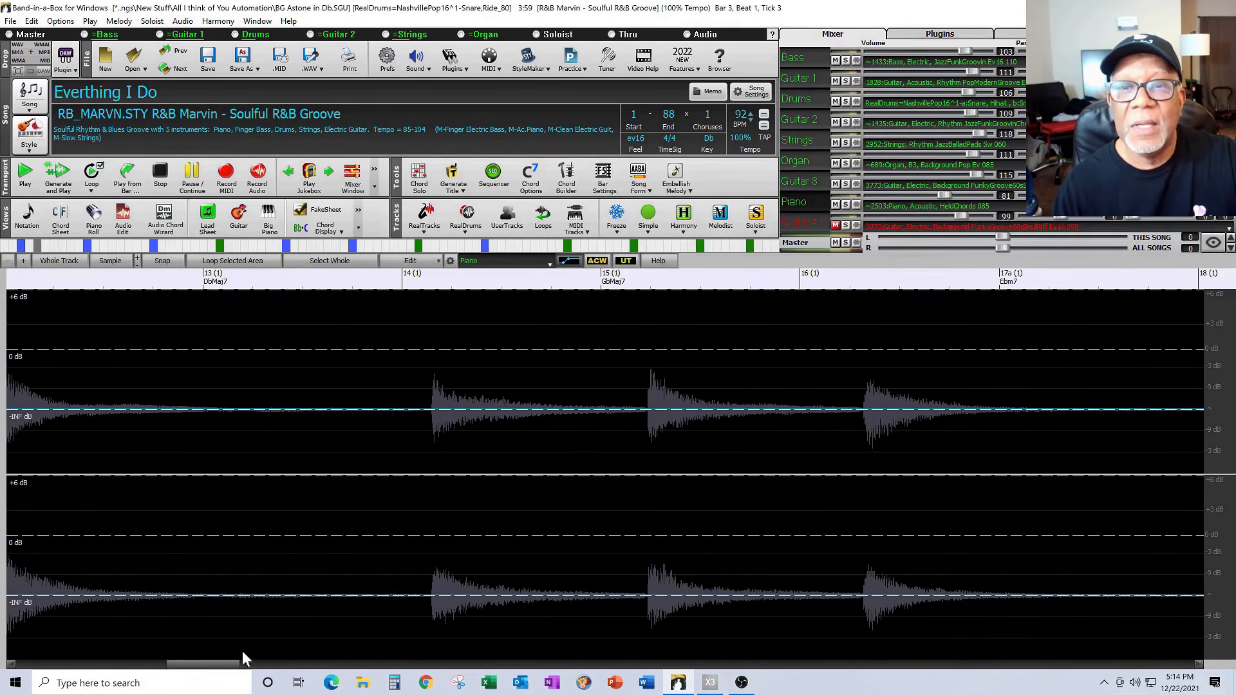
{"action": "left_click", "coordinate": [1008, 409]}
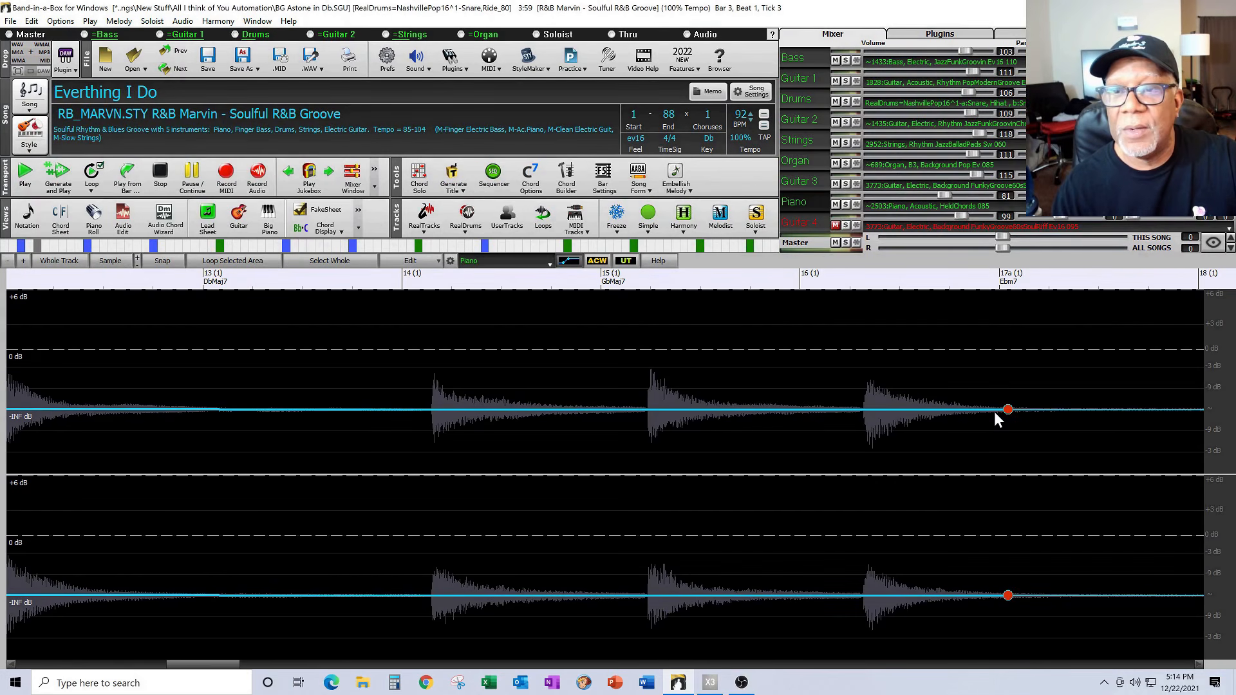
{"action": "left_click", "coordinate": [992, 409]}
{"action": "left_click_drag", "start_coordinate": [1007, 409], "coordinate": [1018, 365]}
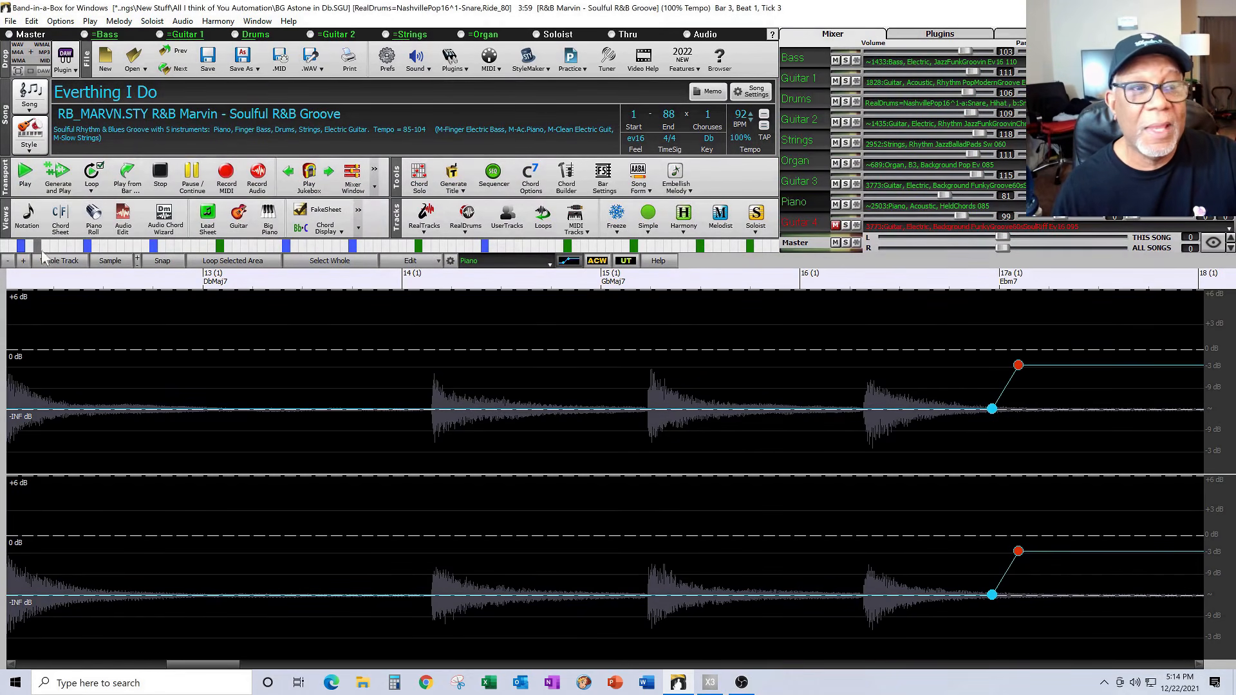
Play the song from the beginning through the Piano's drop at bar 9 and return at bar 17, stopping at bar 18
{"action": "left_click_drag", "start_coordinate": [203, 664], "coordinate": [51, 672]}
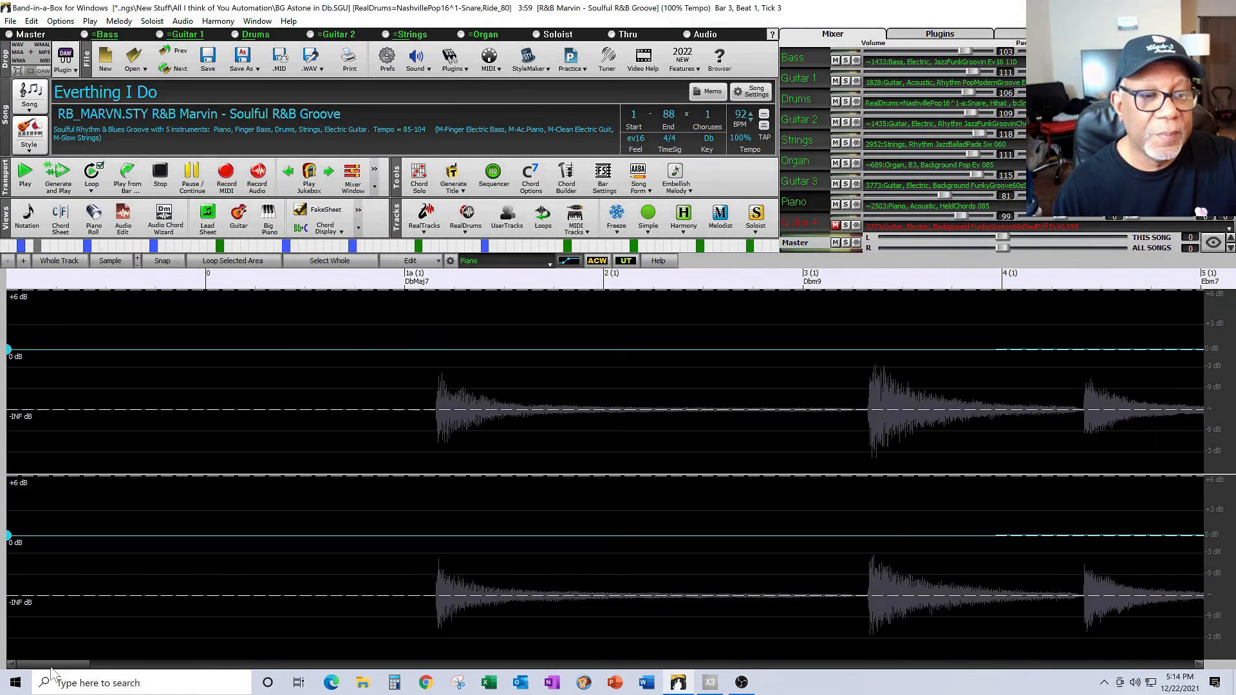
{"action": "left_click", "coordinate": [24, 183]}
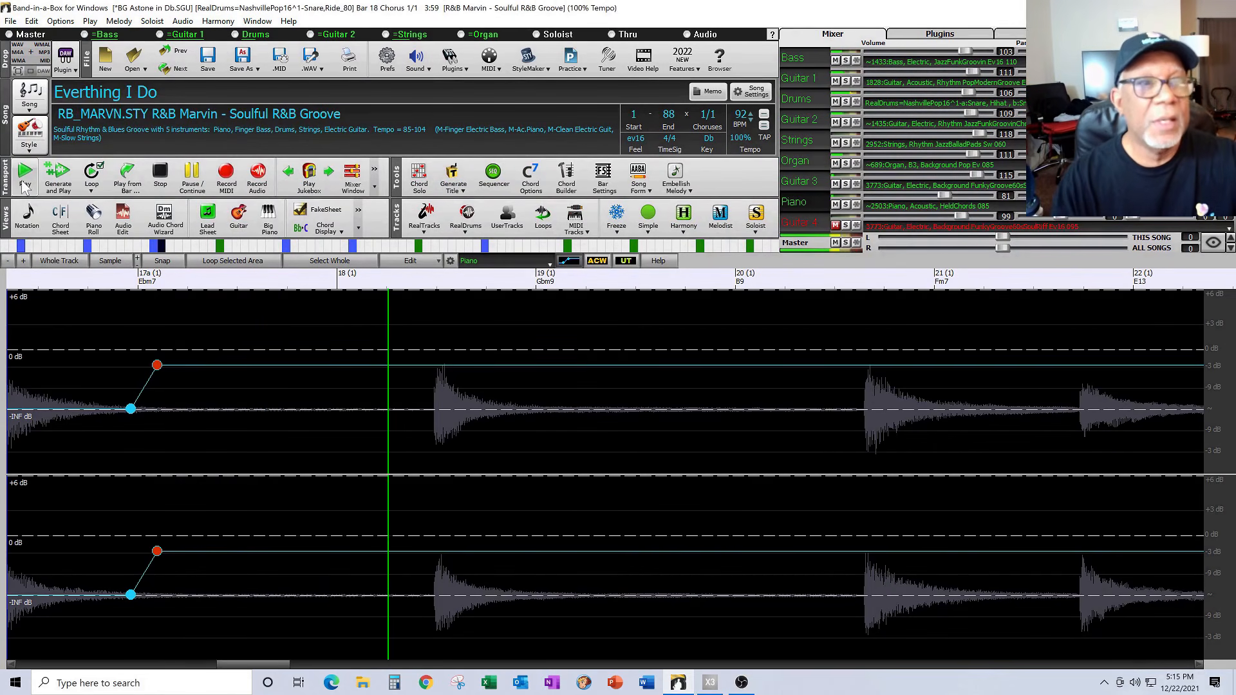
{"action": "left_click", "coordinate": [158, 177]}
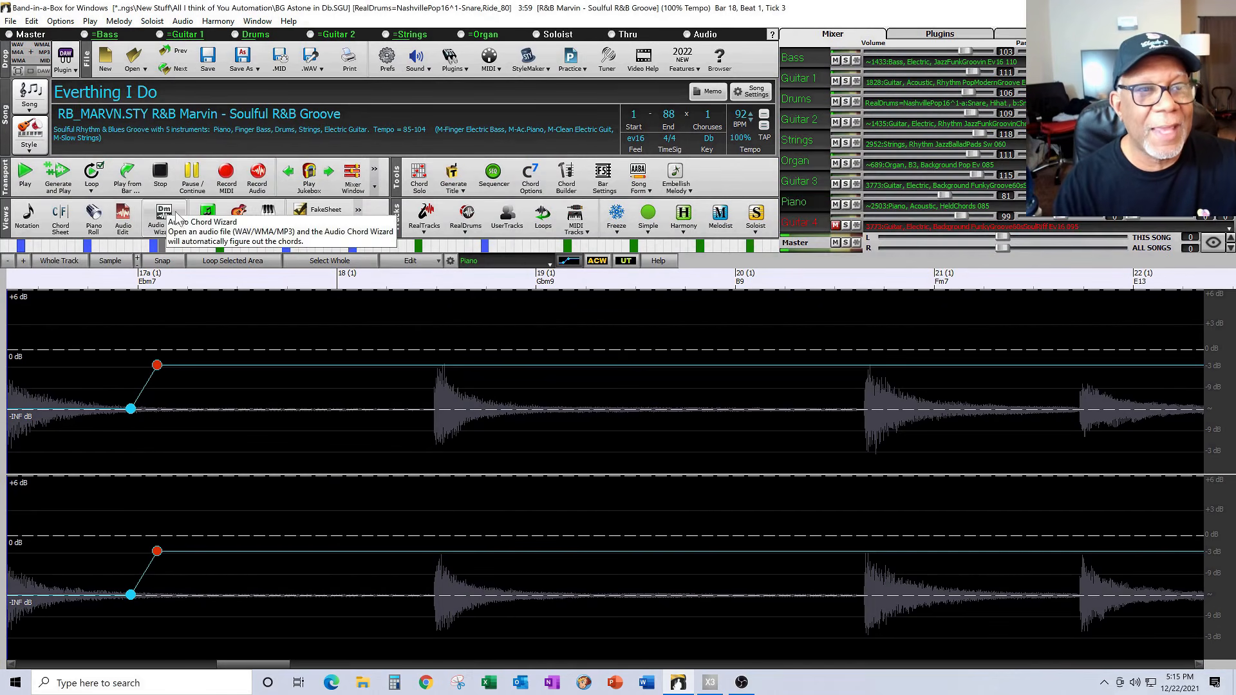
View the Bar Settings for bar 1 from the chord sheet, examine the instrument volume changes, and cancel without editing
{"action": "left_click", "coordinate": [127, 219]}
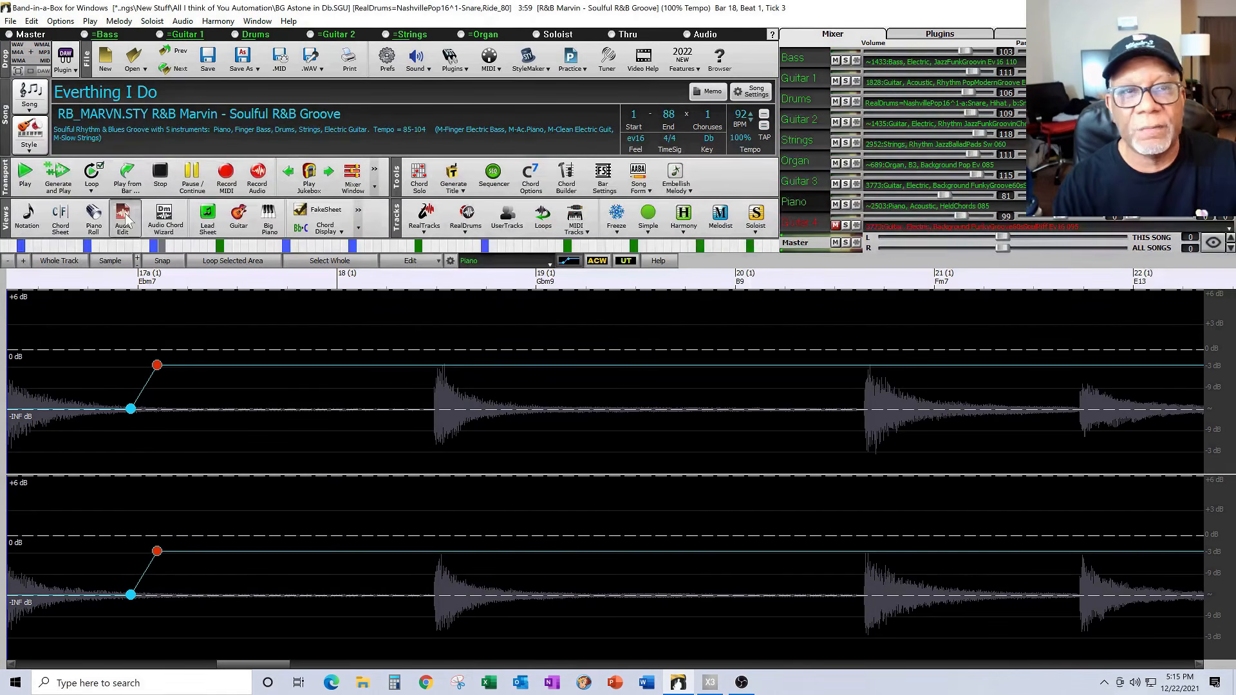
{"action": "left_click", "coordinate": [83, 269]}
{"action": "right_click", "coordinate": [82, 269]}
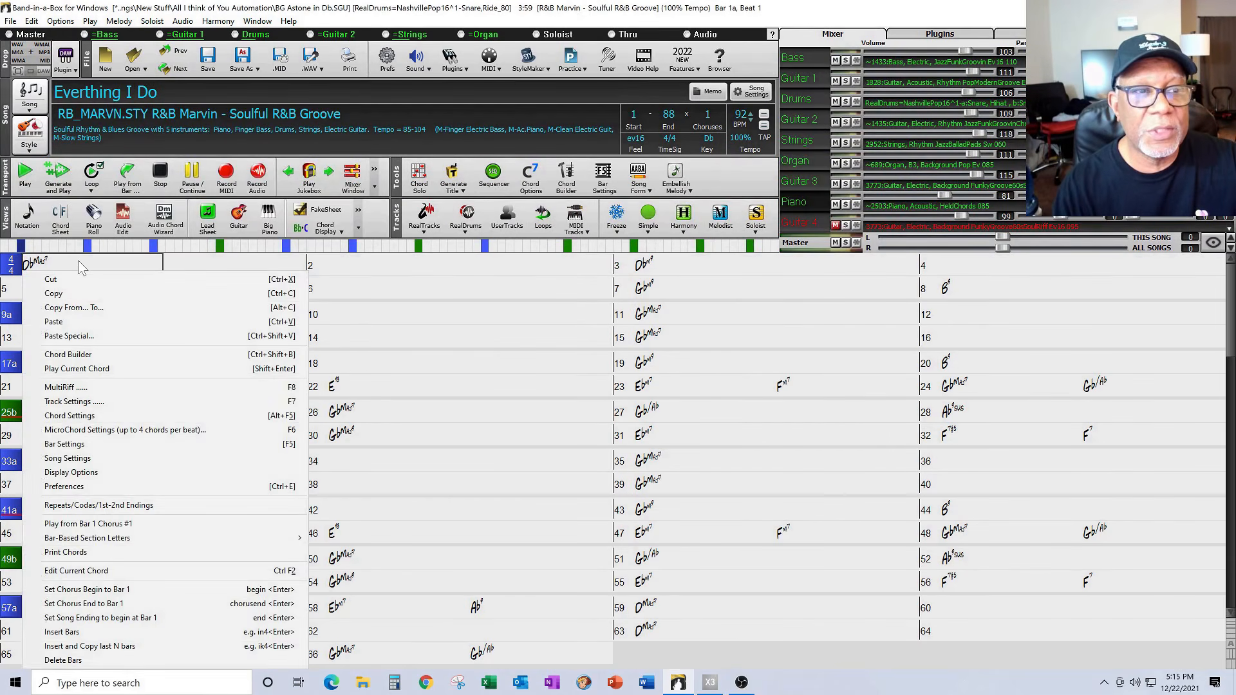
{"action": "left_click", "coordinate": [91, 443]}
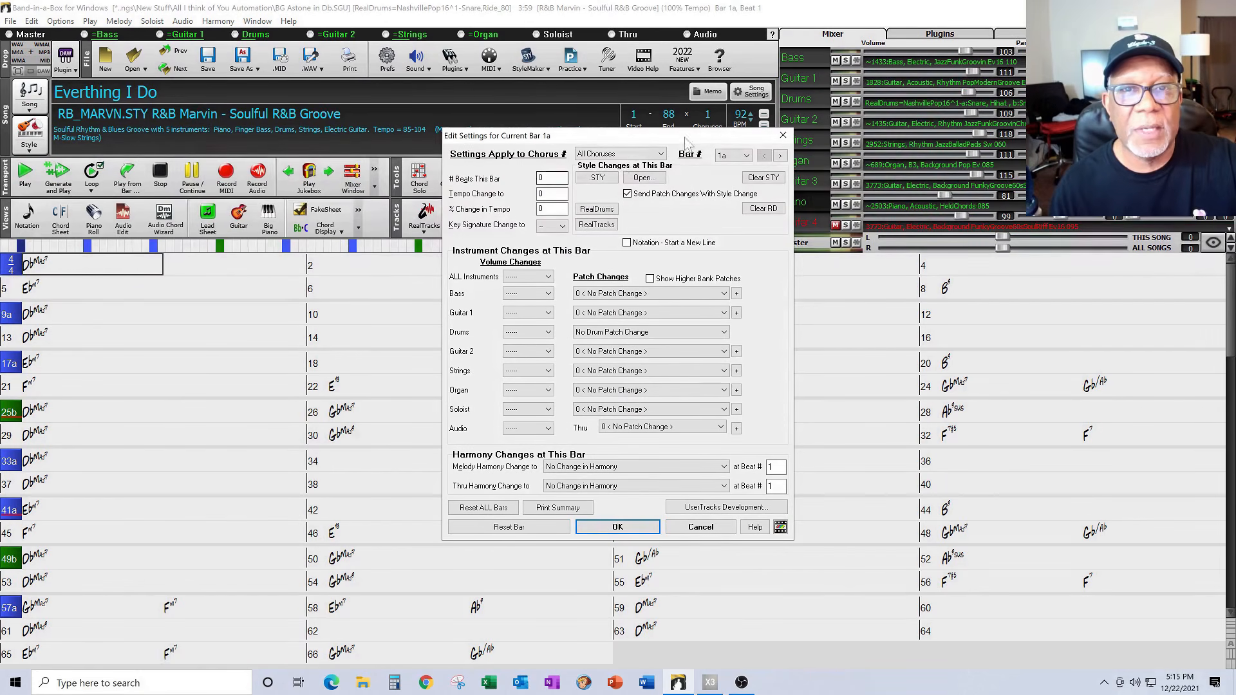
{"action": "left_click_drag", "start_coordinate": [666, 140], "coordinate": [473, 165]}
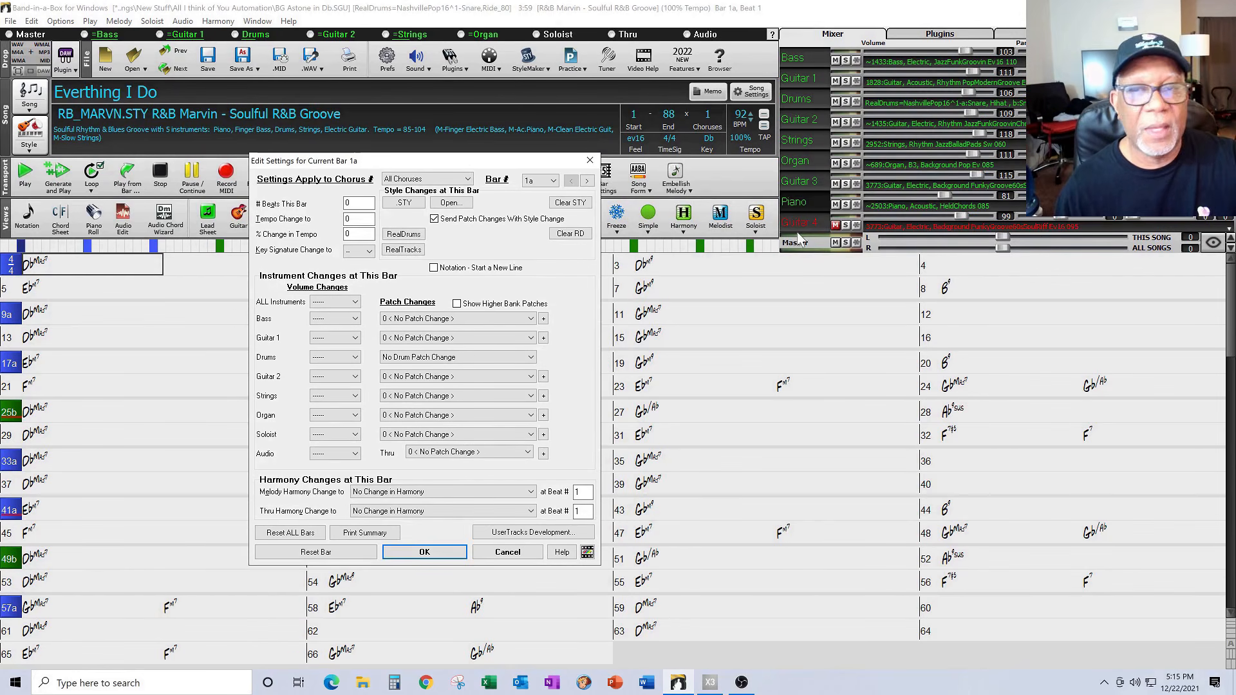
{"action": "left_click", "coordinate": [503, 552]}
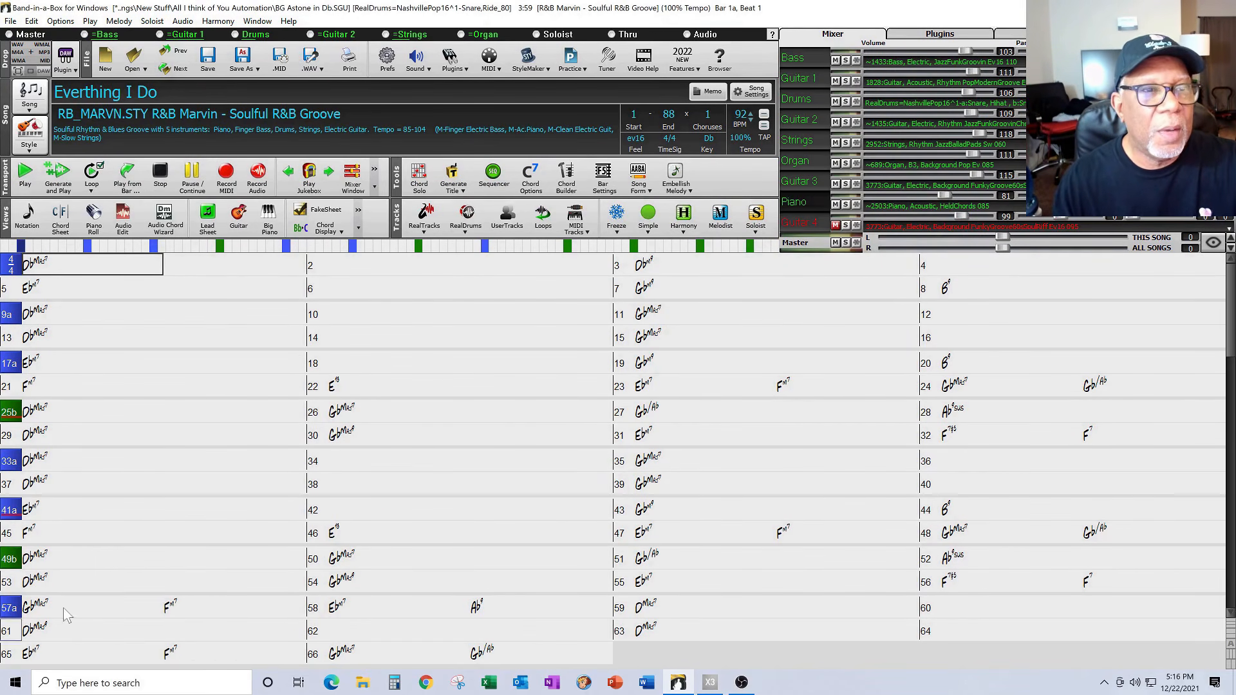
Show the Guitar 4 track in the Audio Edit window and unmute it
{"action": "left_click", "coordinate": [123, 216]}
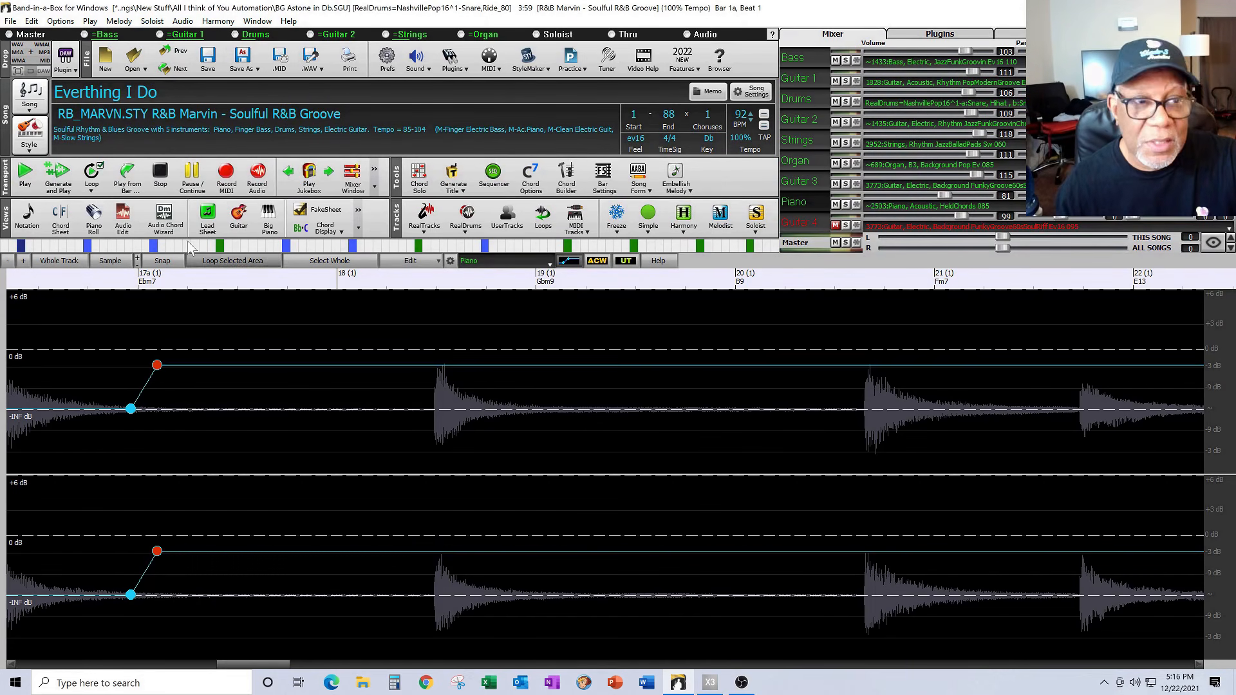
{"action": "left_click", "coordinate": [124, 216]}
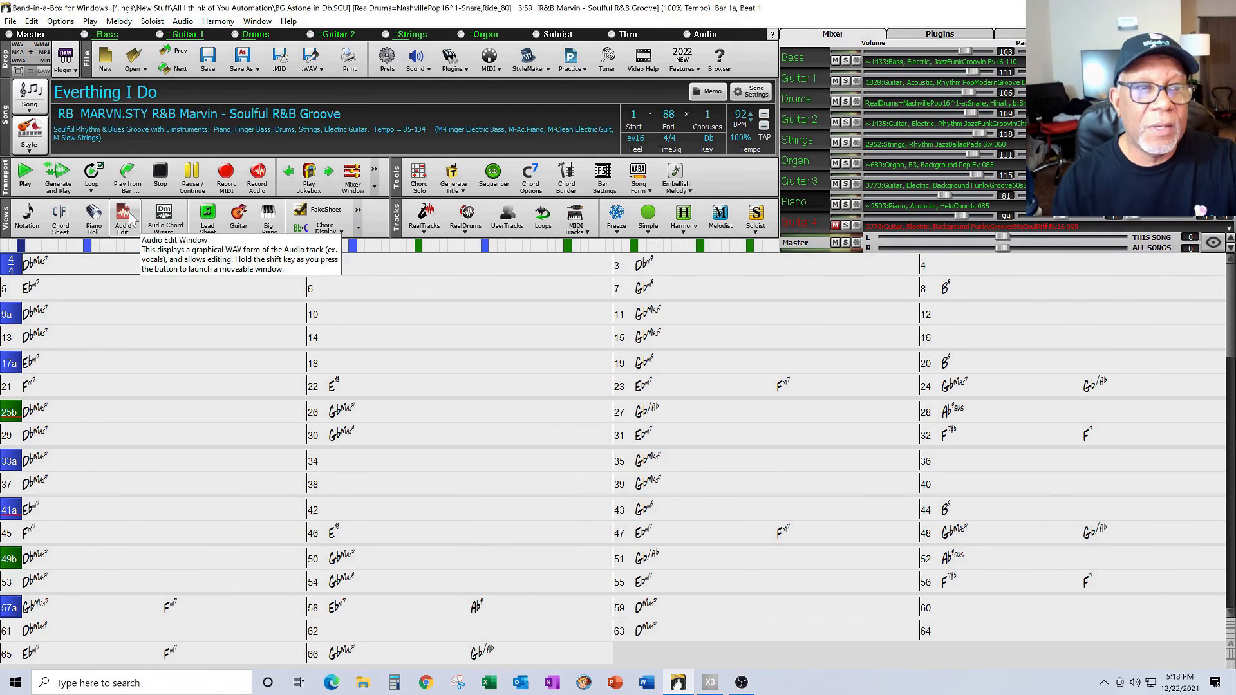
{"action": "left_click", "coordinate": [129, 218]}
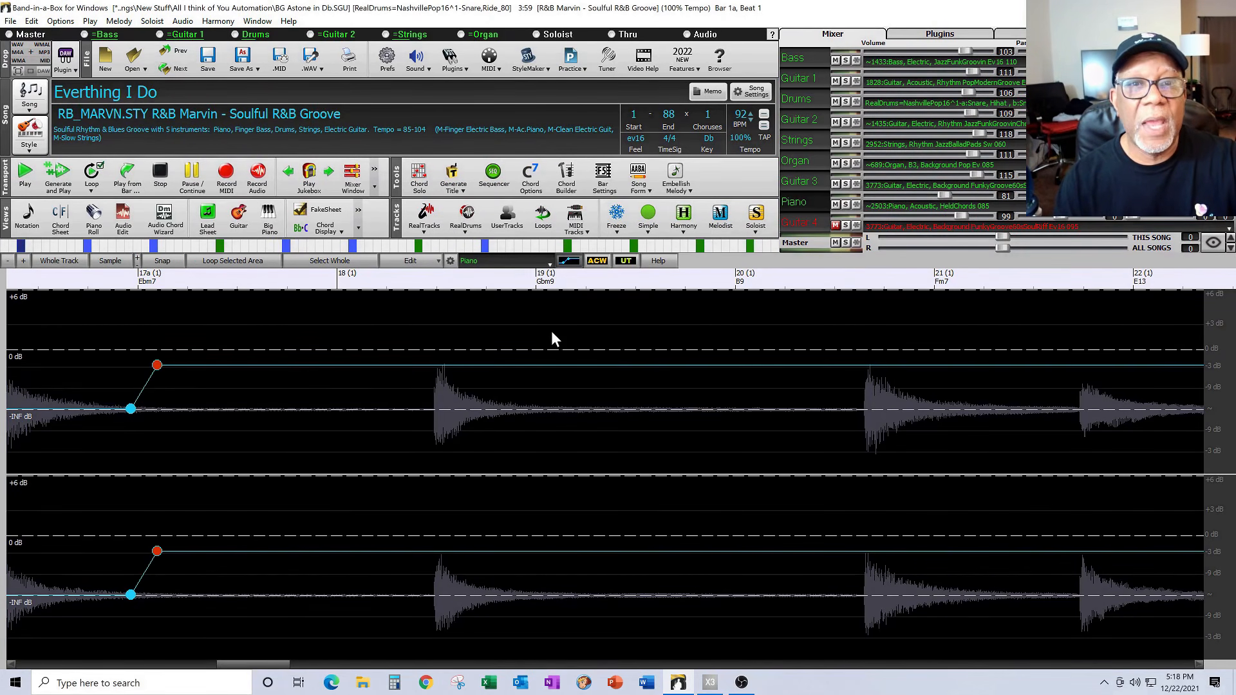
{"action": "left_click", "coordinate": [551, 268]}
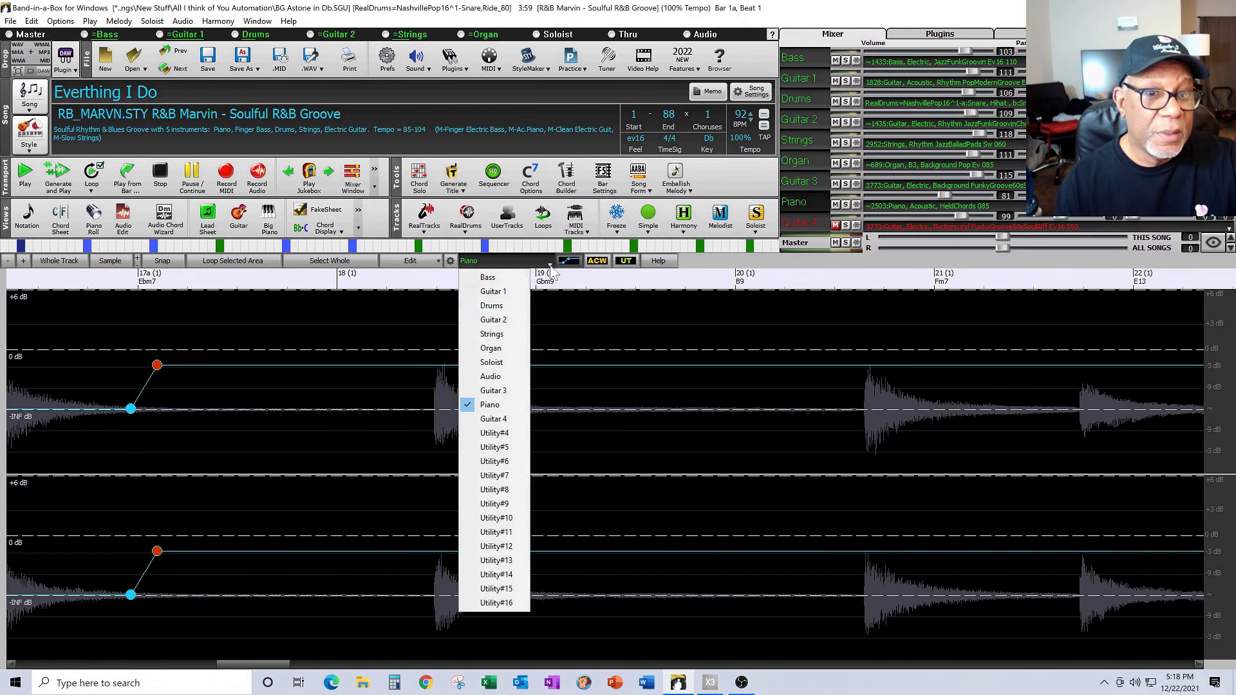
{"action": "left_click", "coordinate": [491, 420]}
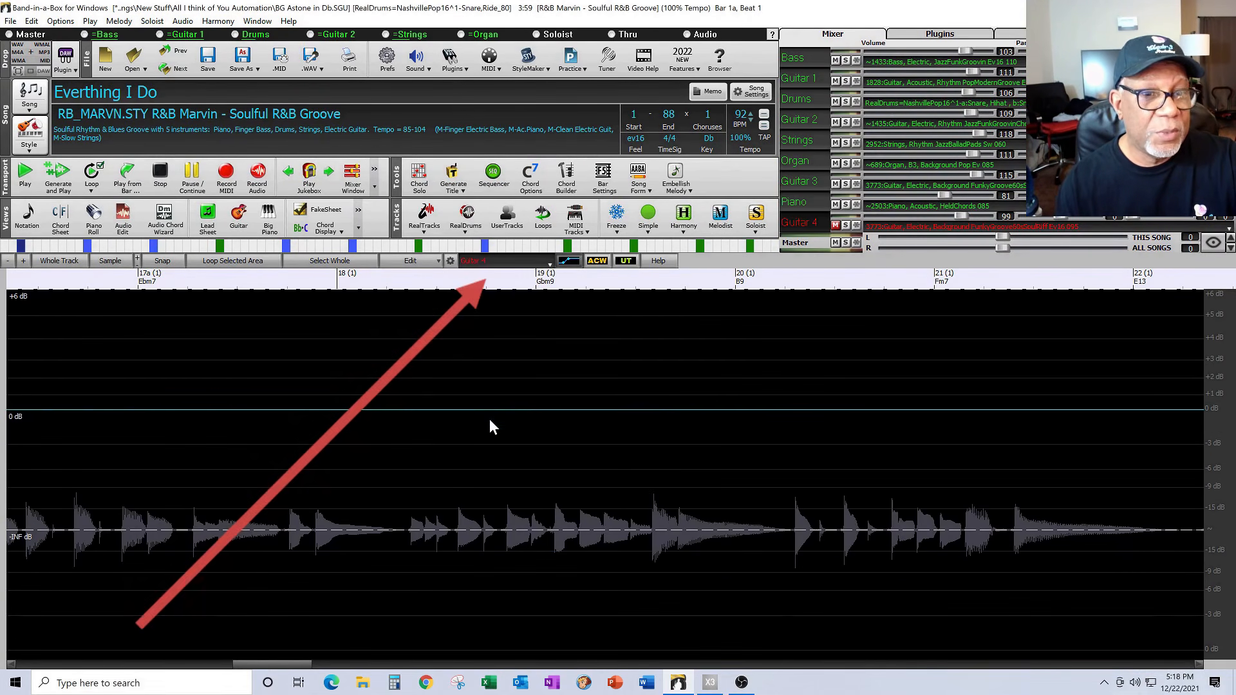
{"action": "left_click", "coordinate": [835, 225]}
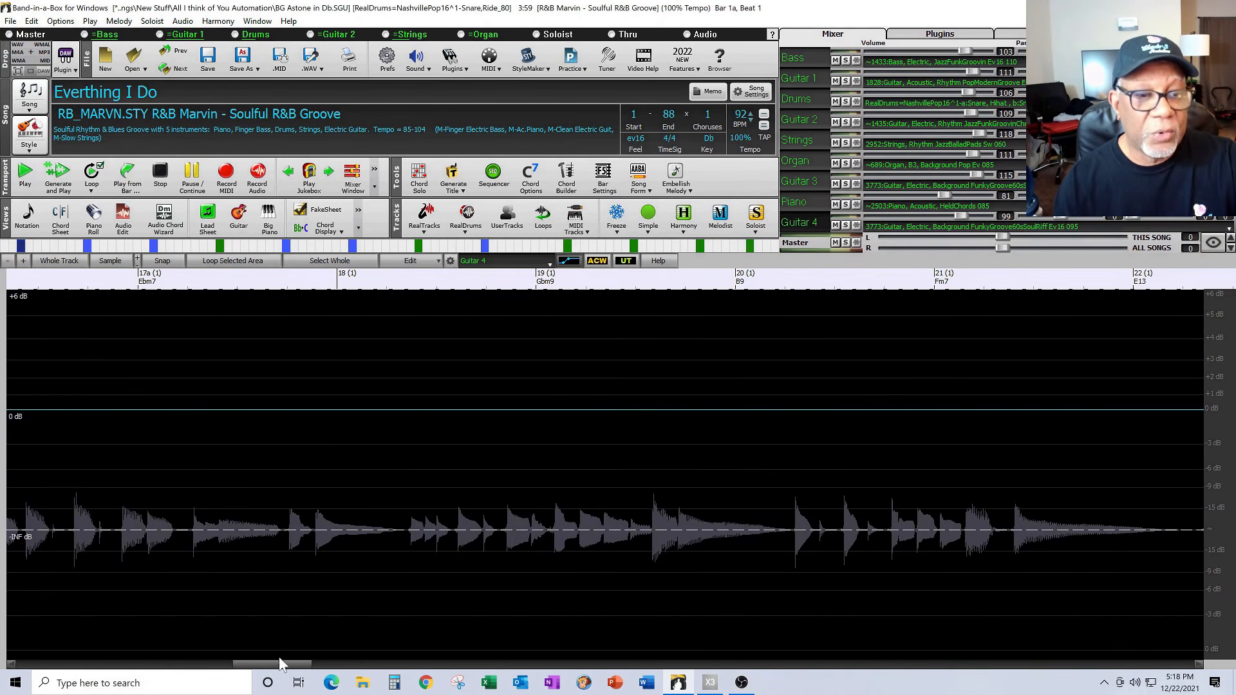
Add two volume nodes to the Guitar 4 envelope around bar 1 and lower the second one to about -3 dB
{"action": "left_click_drag", "start_coordinate": [283, 662], "coordinate": [68, 666]}
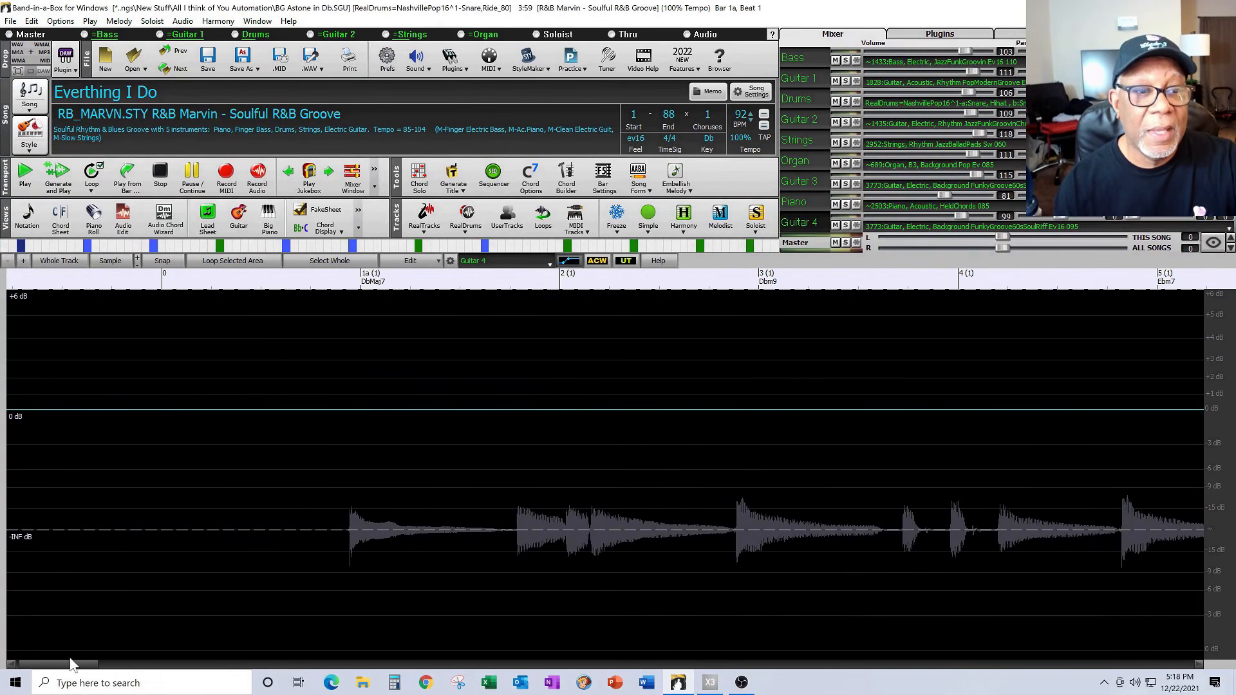
{"action": "left_click", "coordinate": [348, 409]}
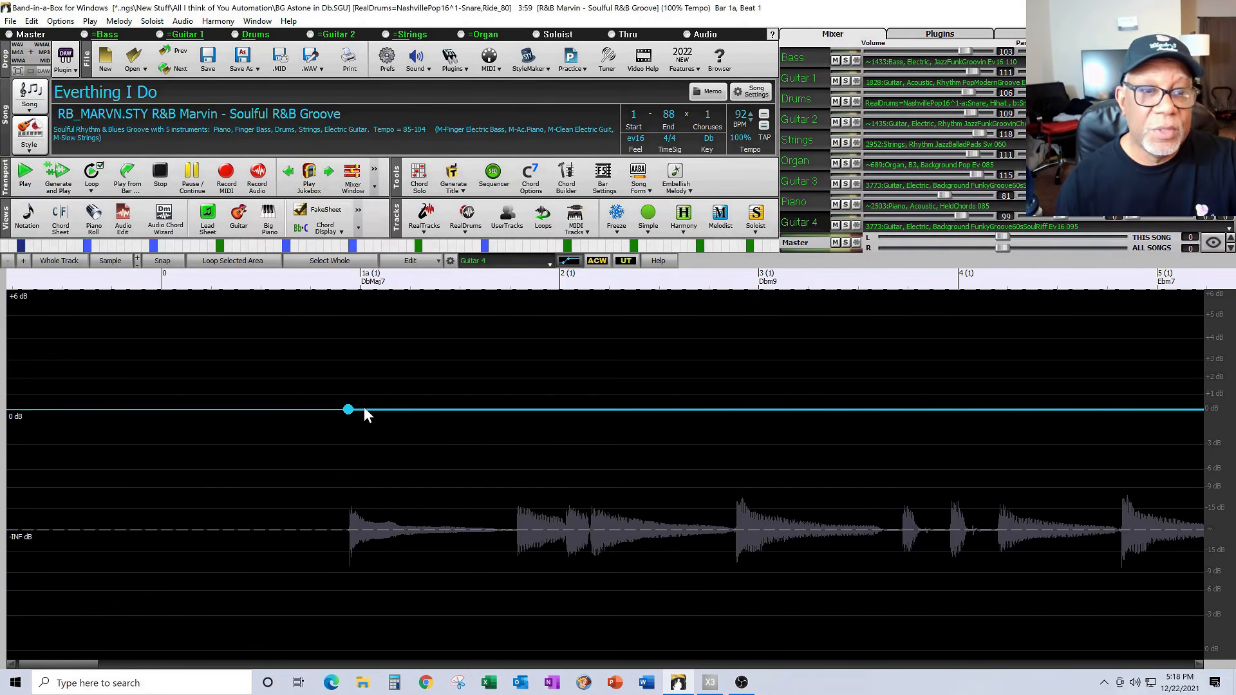
{"action": "left_click", "coordinate": [362, 407]}
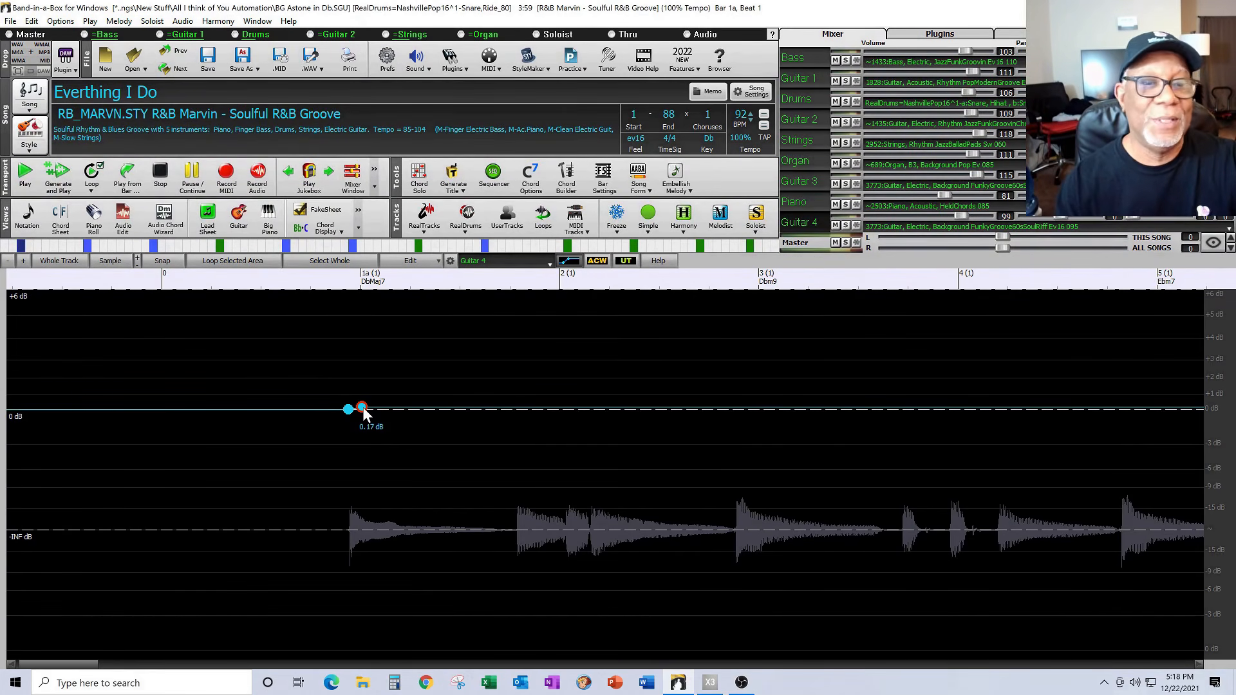
{"action": "left_click_drag", "start_coordinate": [364, 410], "coordinate": [399, 442]}
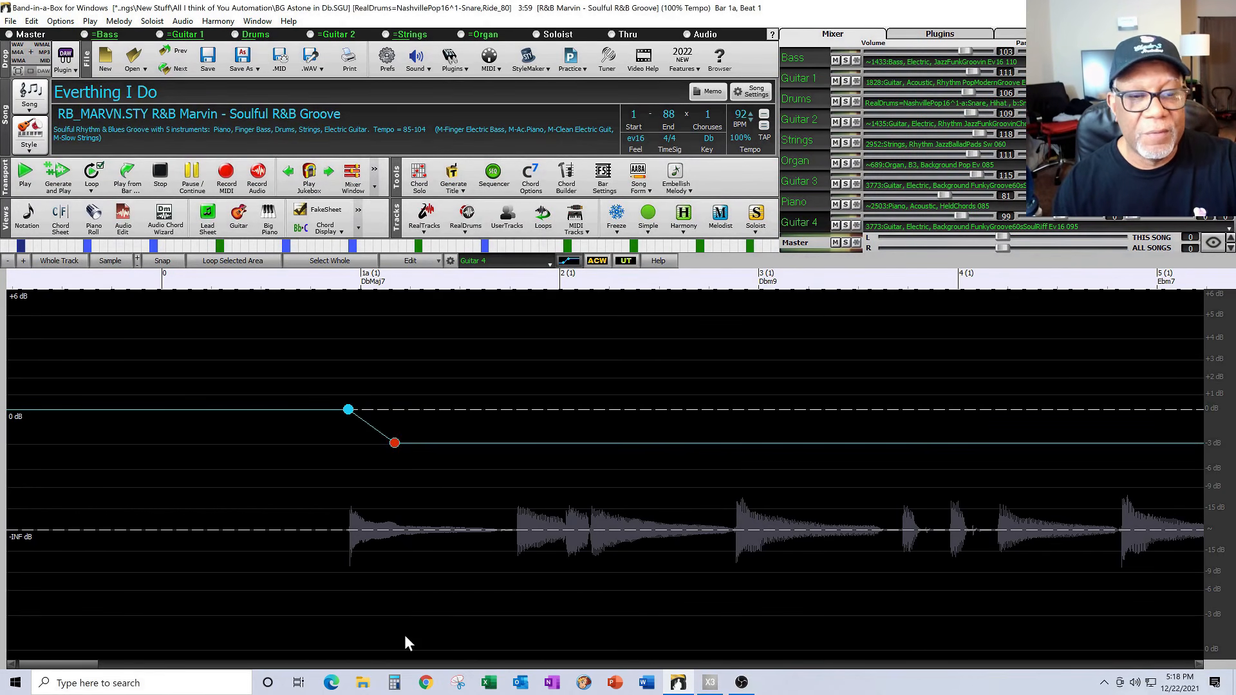
Add three Guitar 4 volume nodes between bars 6 and 7, raise the second to about +3 dB and the third just above 0 dB, and return to the chord sheet
{"action": "left_click_drag", "start_coordinate": [77, 668], "coordinate": [130, 667]}
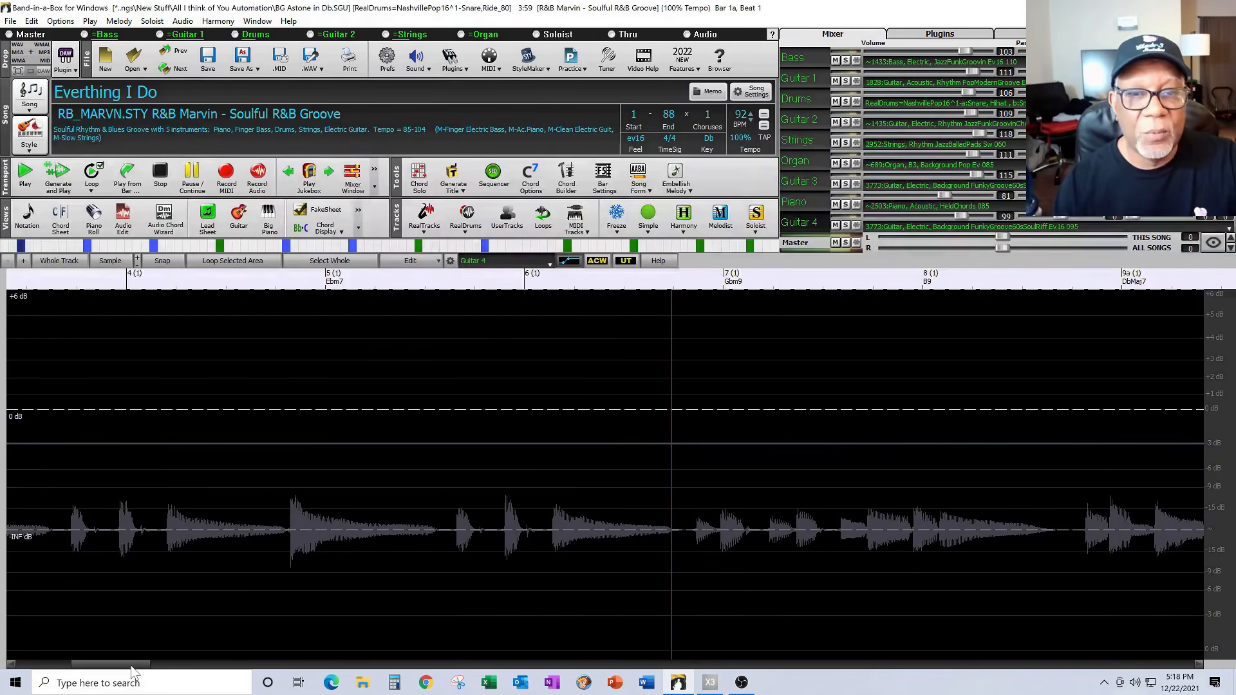
{"action": "left_click", "coordinate": [623, 442]}
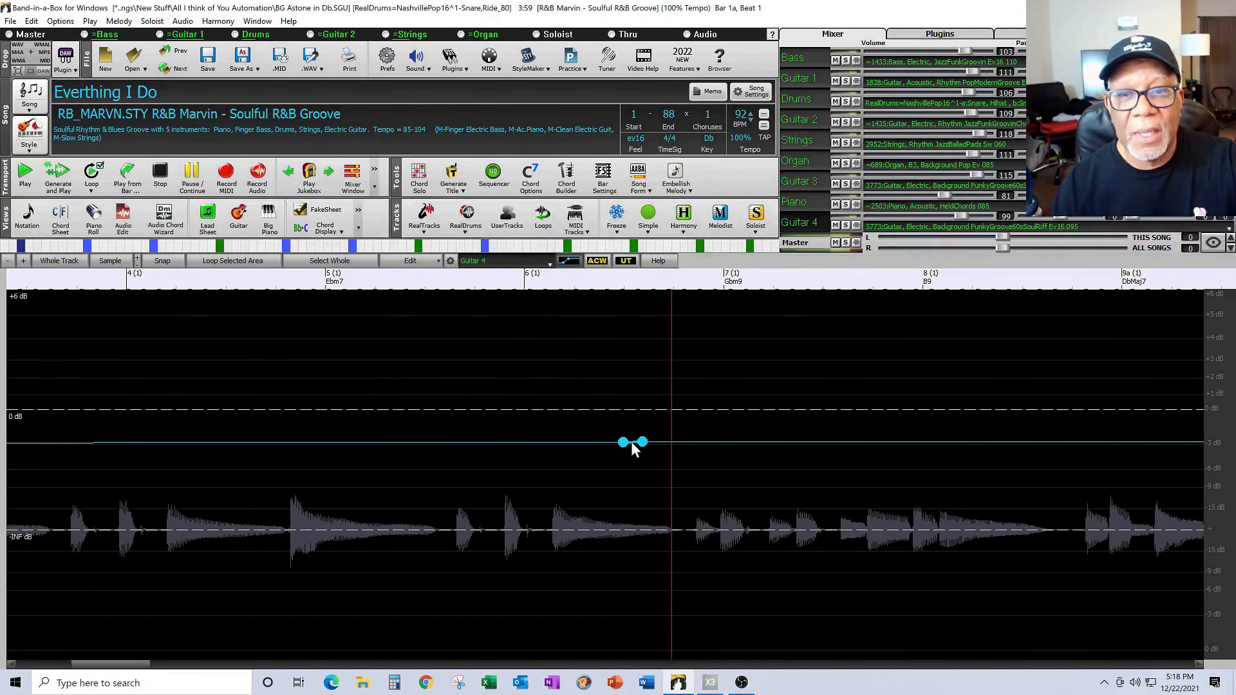
{"action": "left_click_drag", "start_coordinate": [646, 442], "coordinate": [646, 353]}
{"action": "left_click_drag", "start_coordinate": [657, 442], "coordinate": [708, 401]}
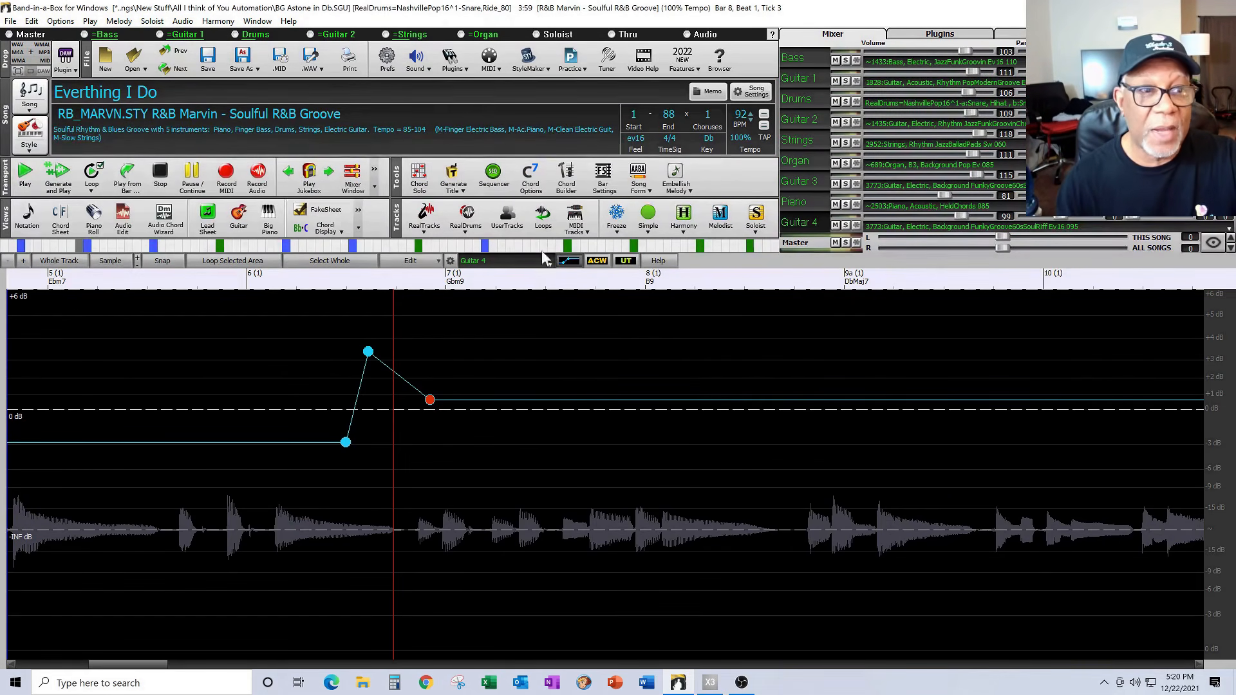
{"action": "left_click", "coordinate": [123, 219]}
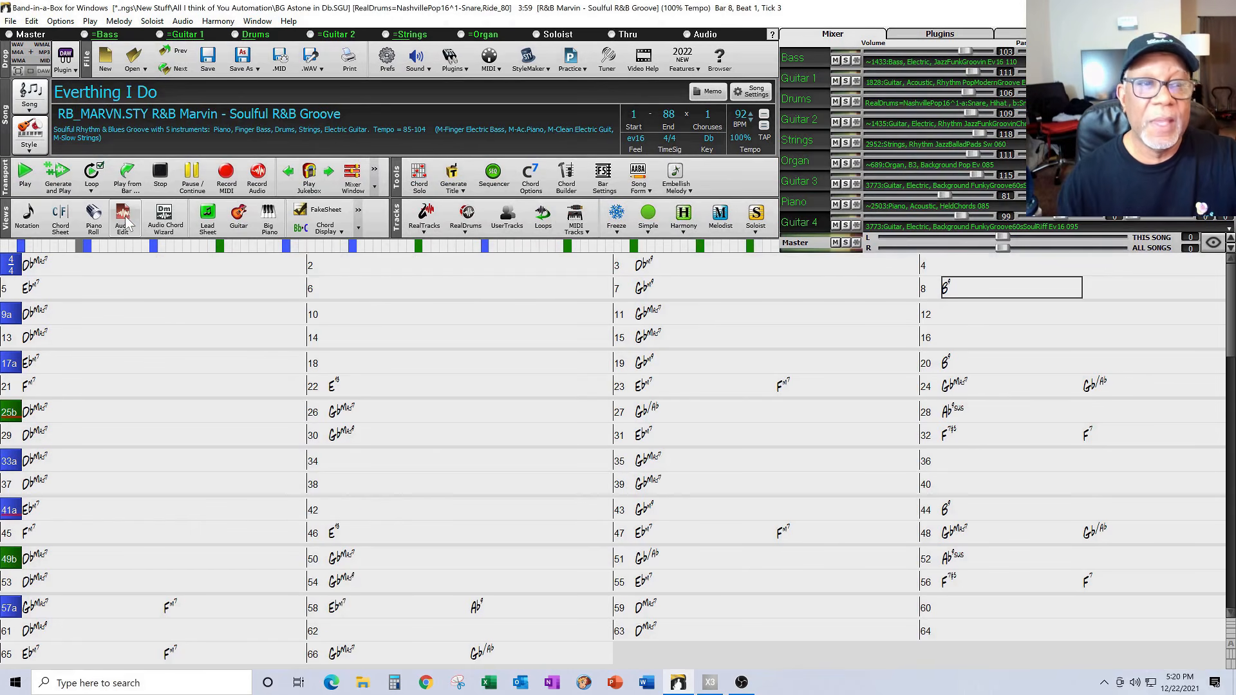
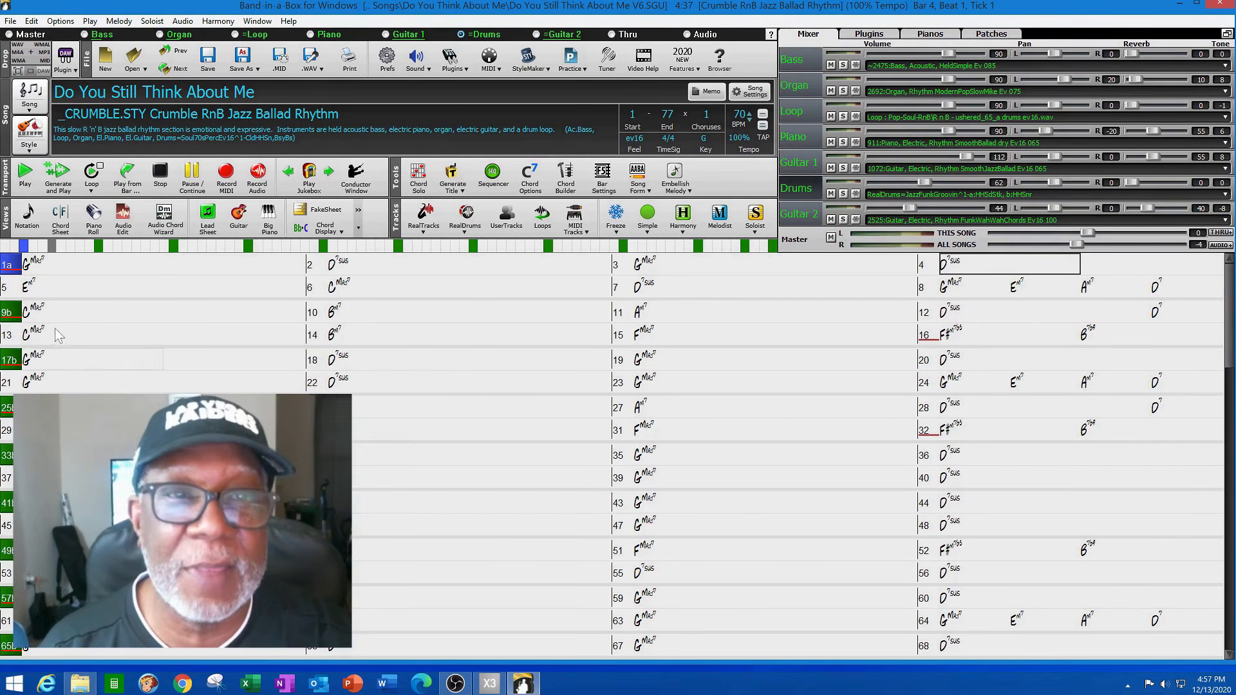
Play the V6 song and stop at bar 12, and open Do You Still Think About Me V7 Diff Solos.SGU
{"action": "left_click", "coordinate": [74, 270]}
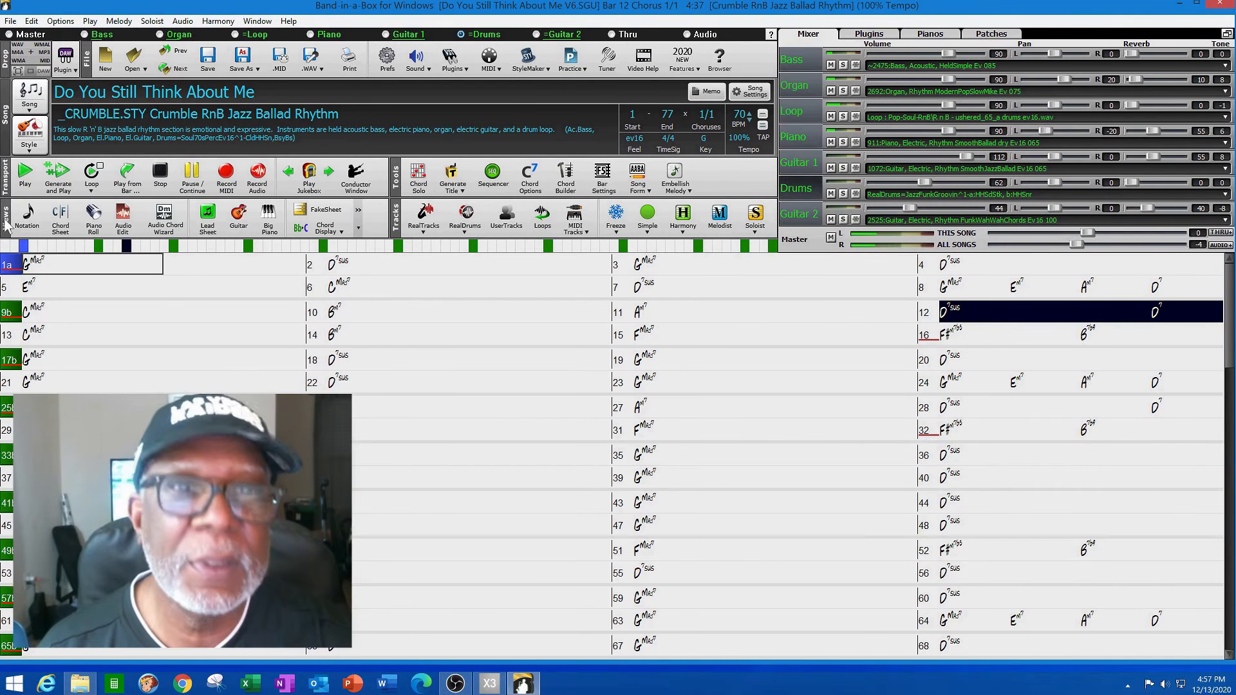
{"action": "left_click", "coordinate": [161, 180]}
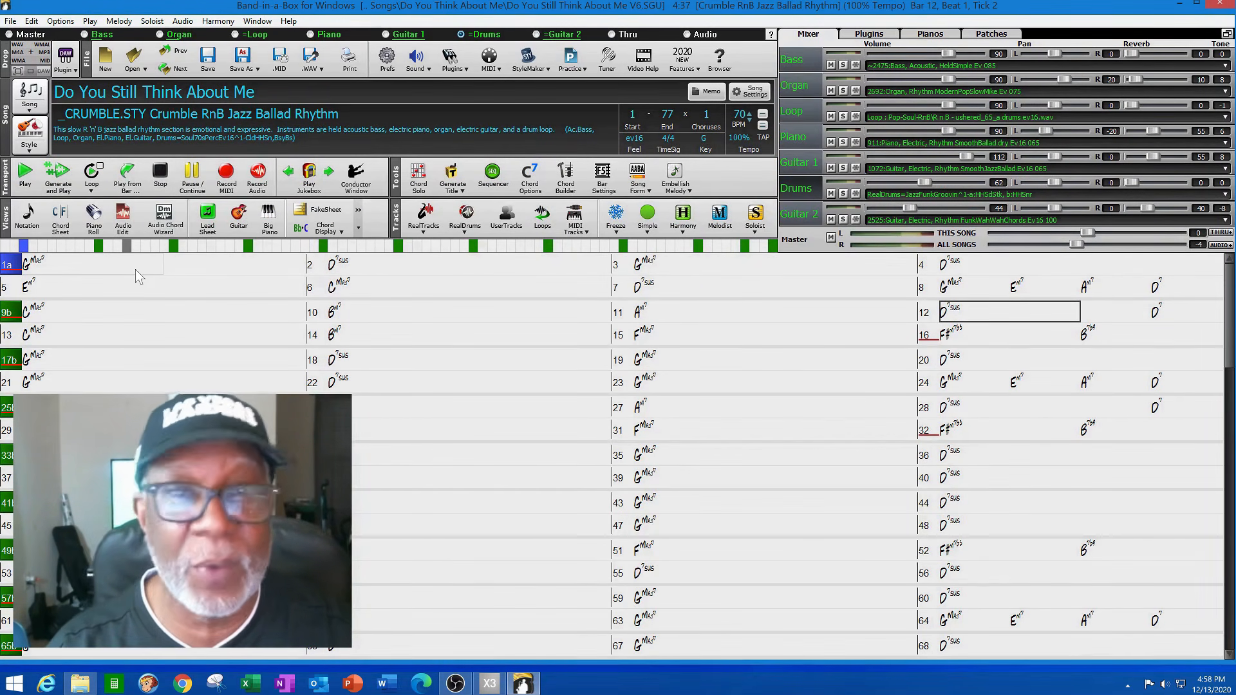
{"action": "left_click", "coordinate": [11, 22]}
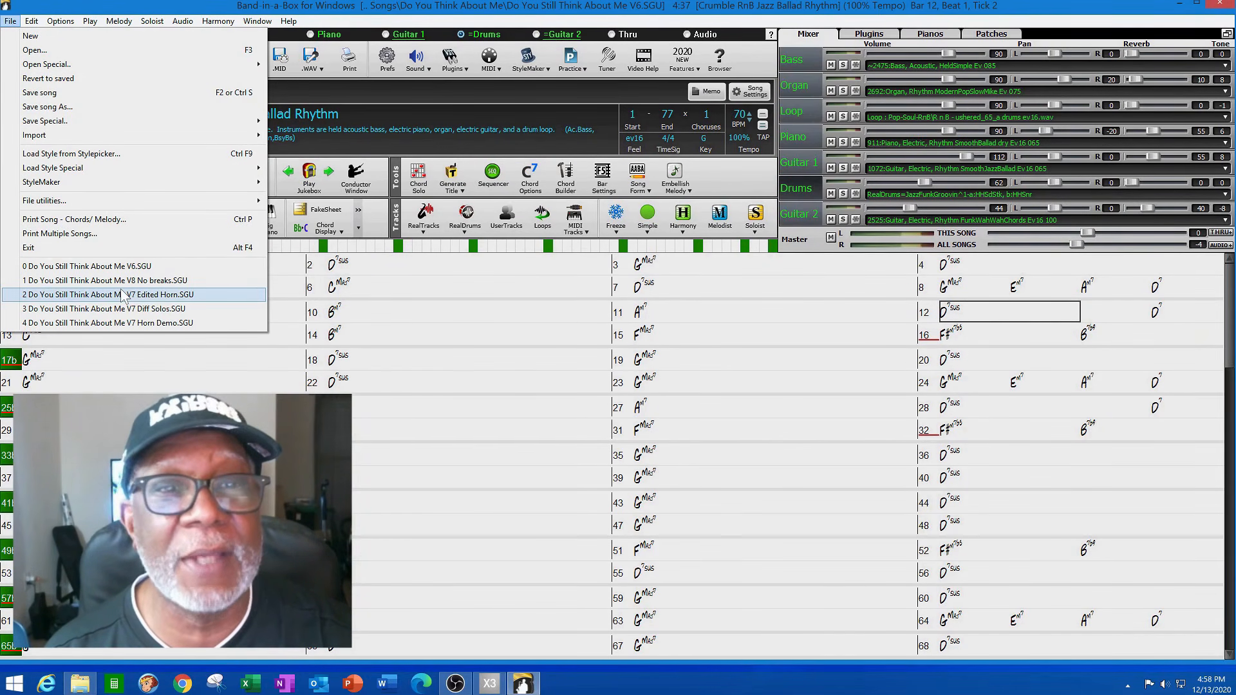
{"action": "left_click", "coordinate": [134, 311]}
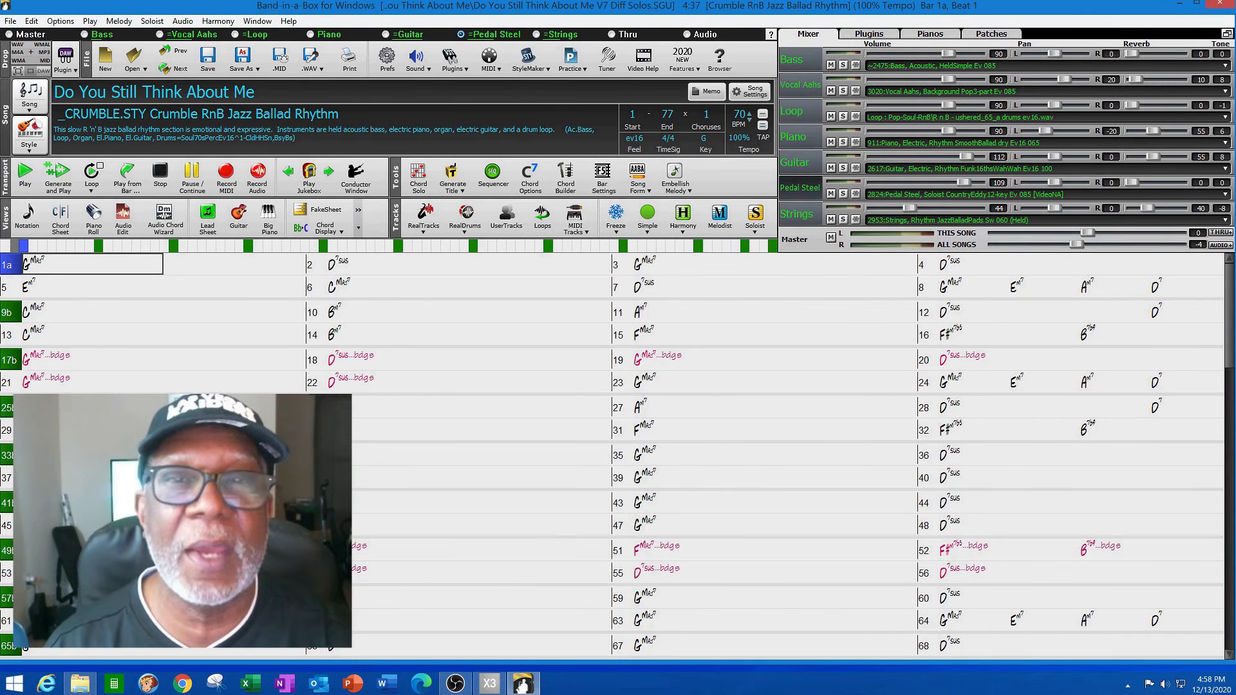
Open the RealTracks picker for the Pedal Steel track and filter the list by "guitar, soloist"
{"action": "left_click", "coordinate": [496, 36]}
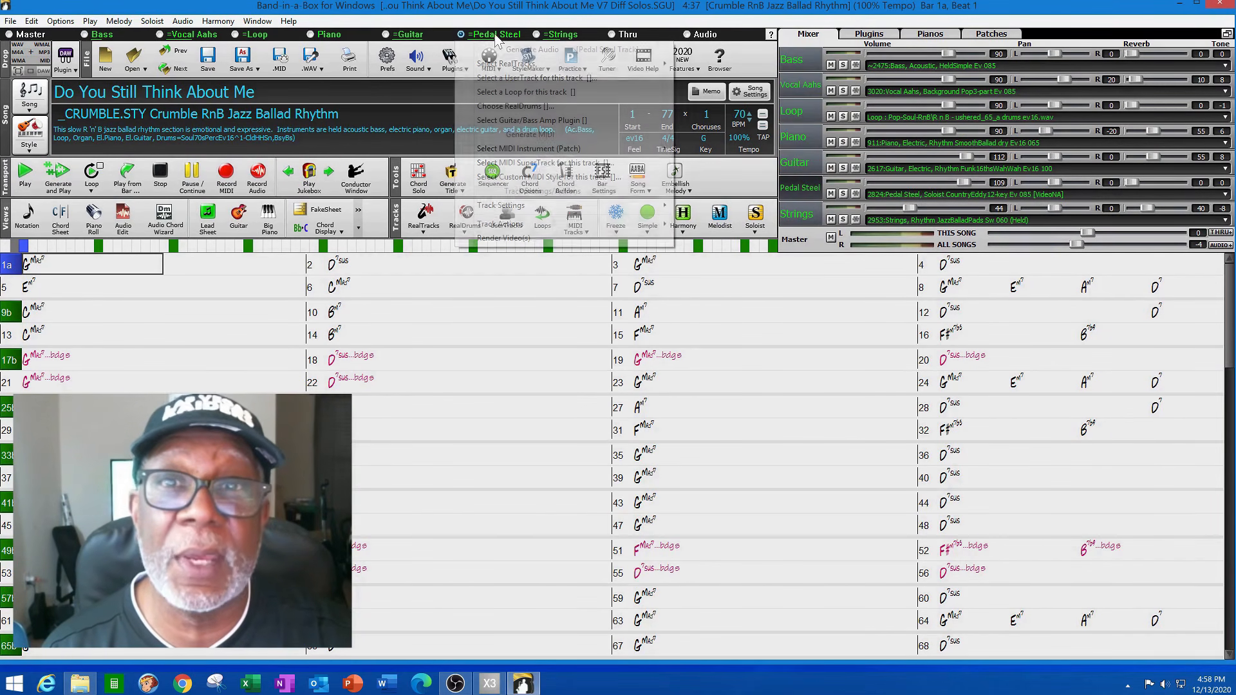
{"action": "mouse_move", "coordinate": [541, 64]}
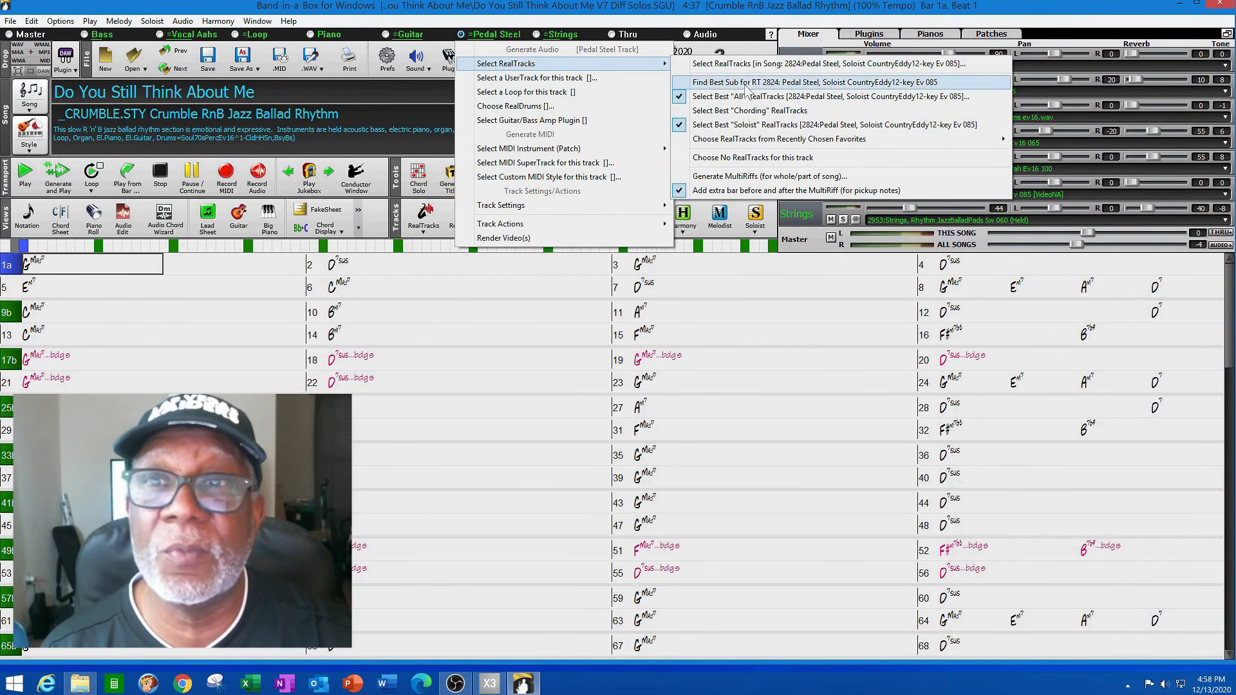
{"action": "left_click", "coordinate": [755, 67]}
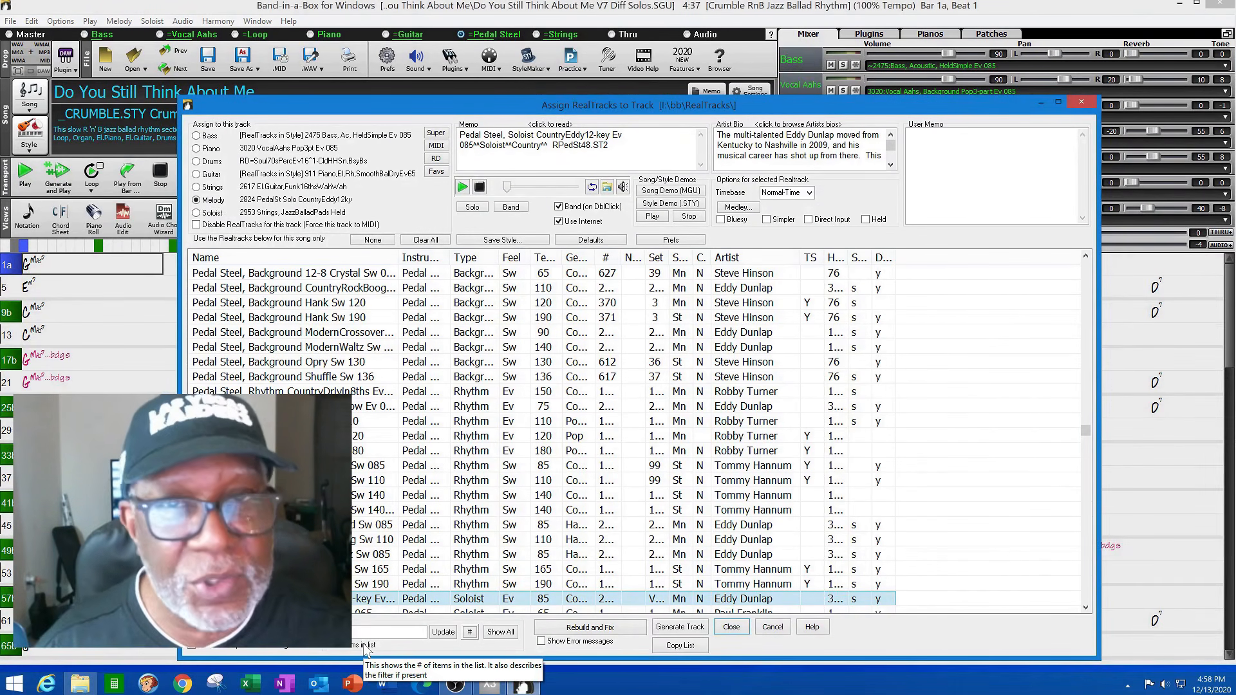
{"action": "left_click", "coordinate": [342, 632]}
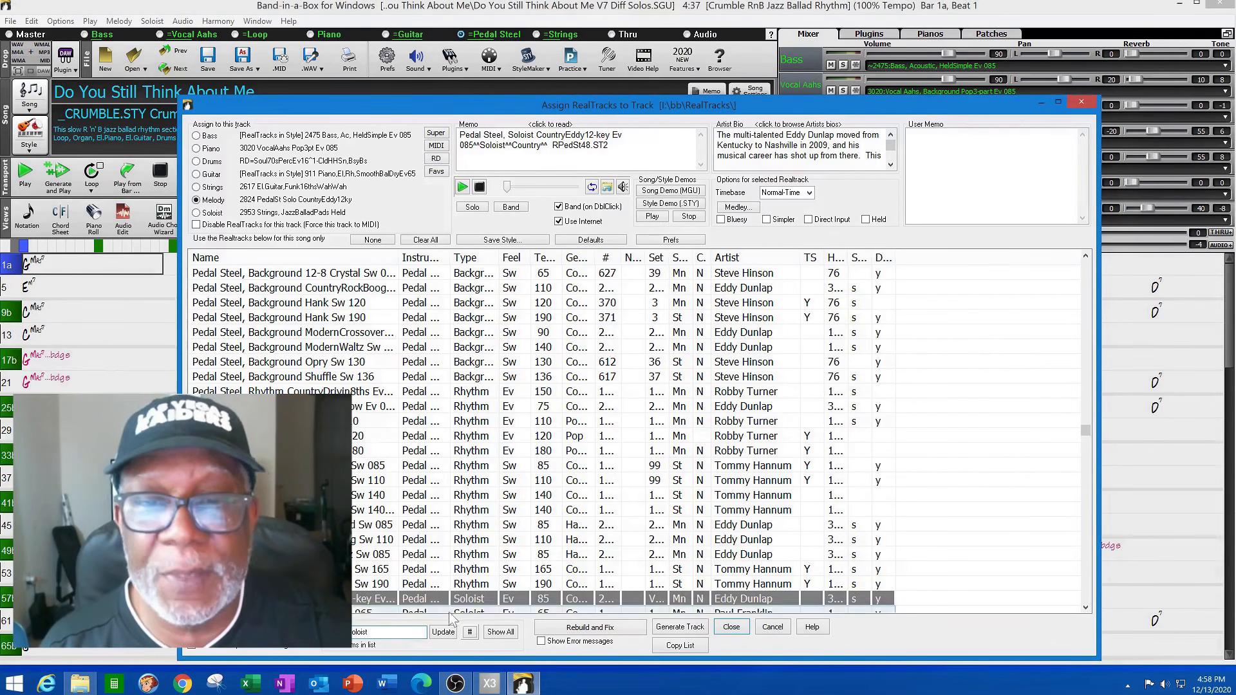
{"action": "left_click", "coordinate": [450, 632]}
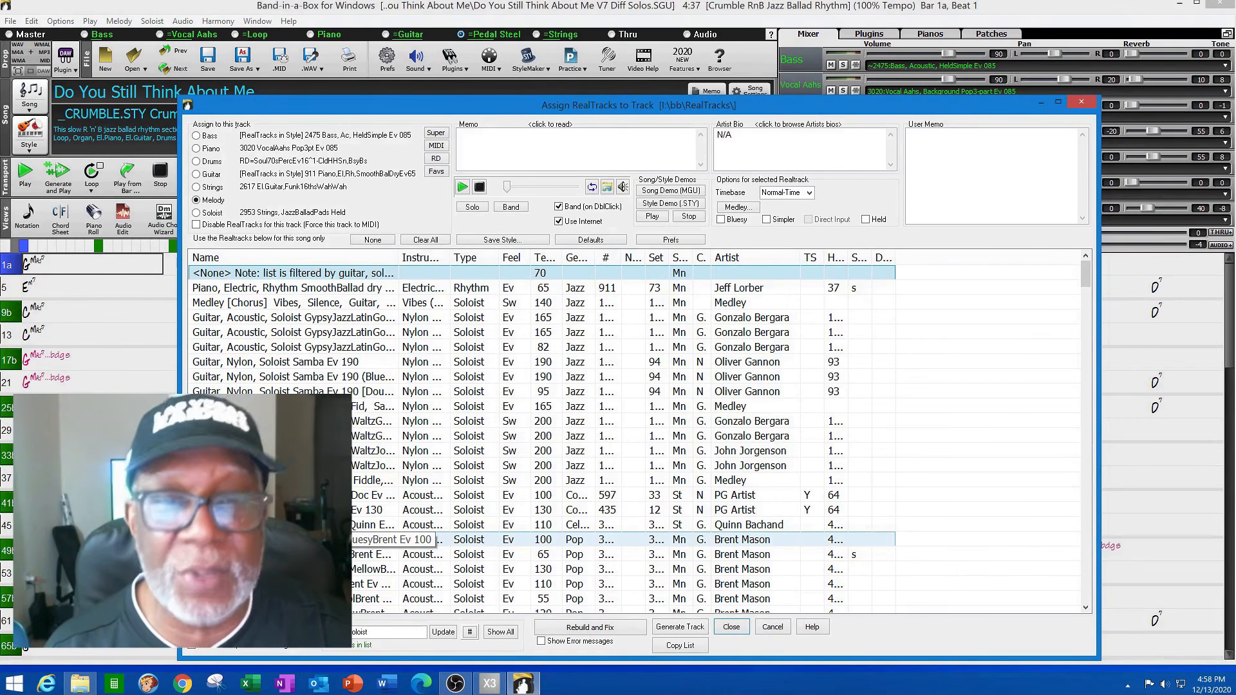
Audition and generate Guitar, Acoustic, Soloist LaidBackBluesyBrent Ev 100 for the Melody track, and play the song up to bar 4
{"action": "left_click", "coordinate": [386, 539]}
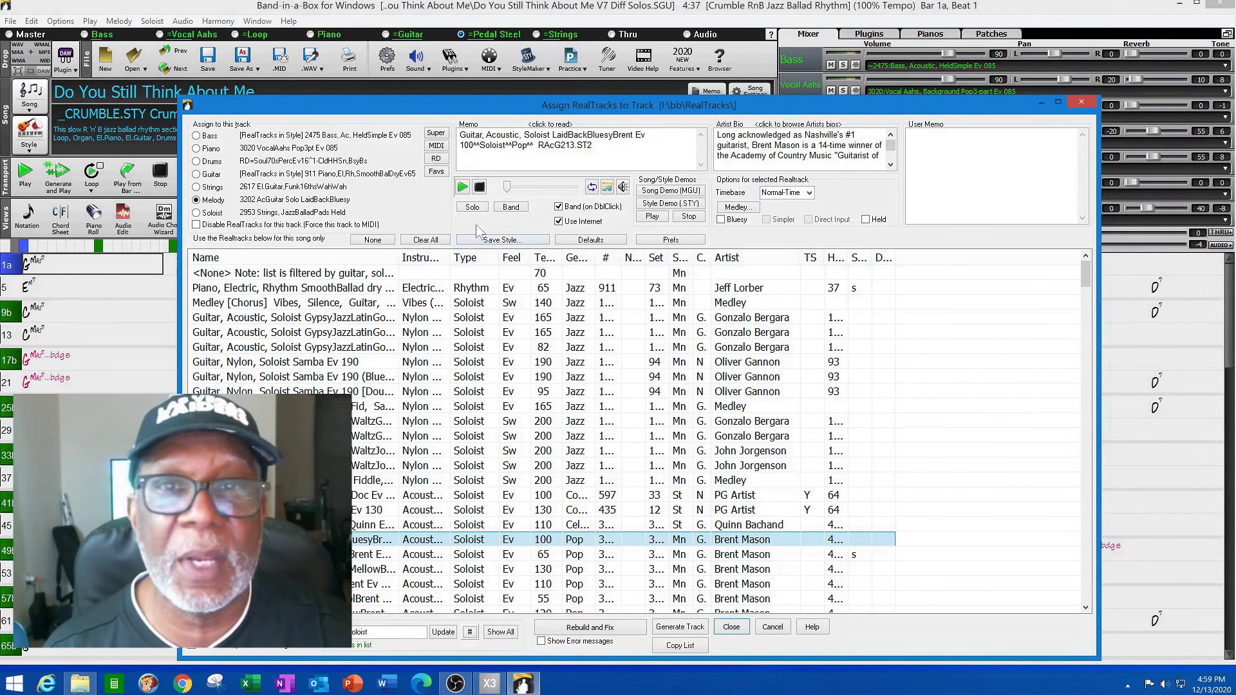
{"action": "left_click", "coordinate": [462, 186]}
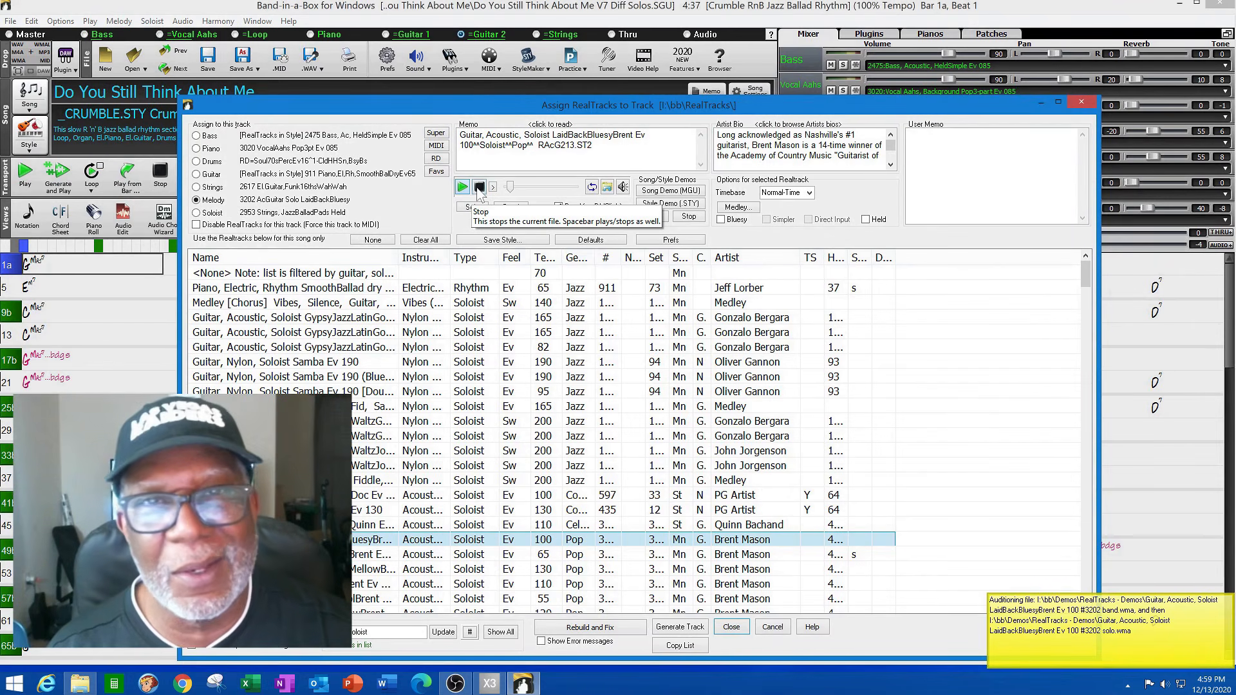
{"action": "left_click", "coordinate": [682, 625]}
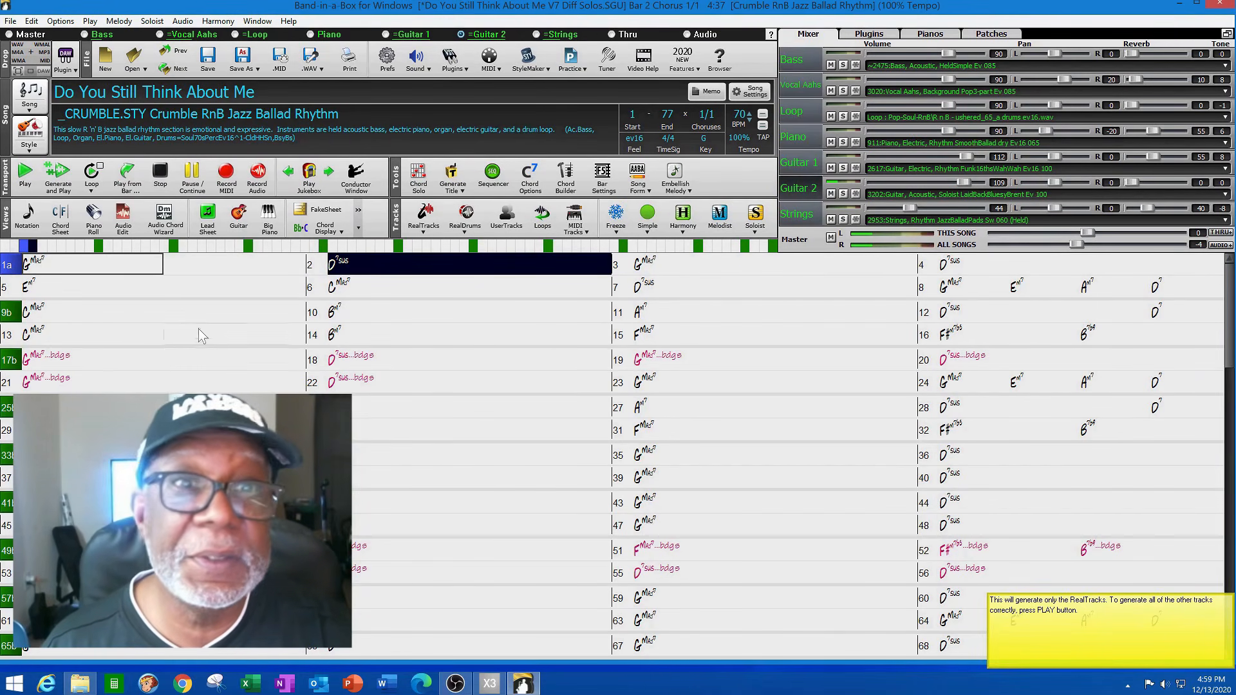
{"action": "left_click", "coordinate": [161, 177]}
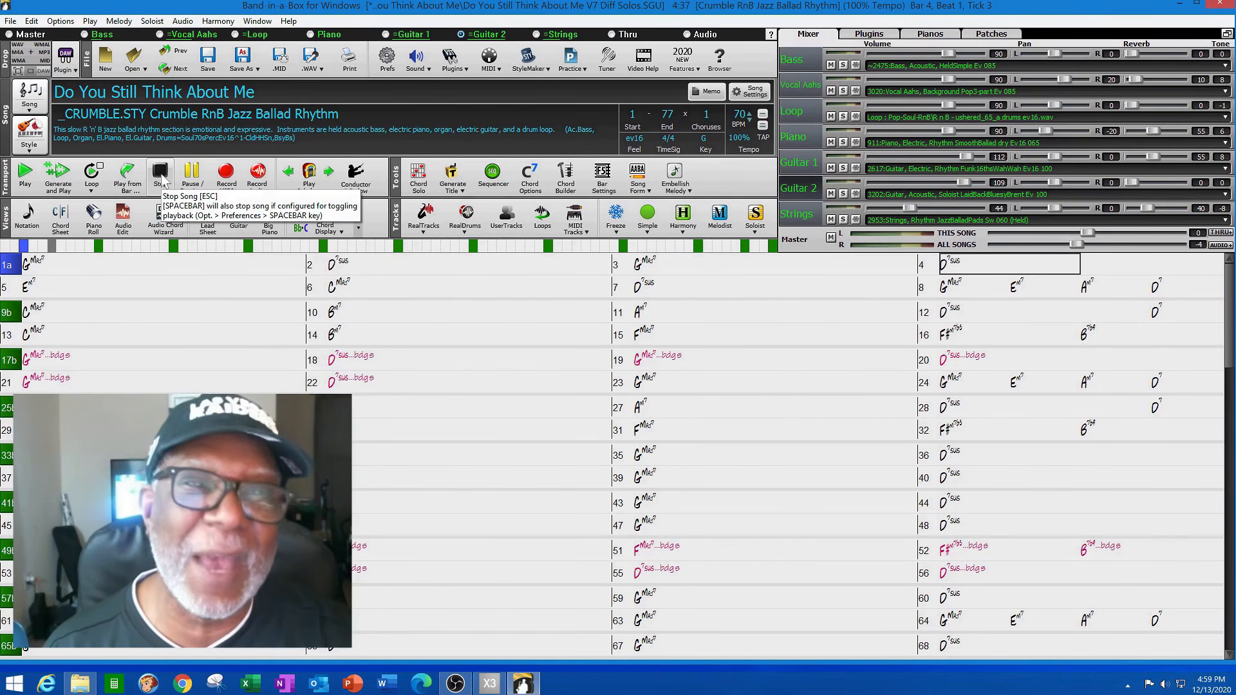
Assign the recently chosen favorite Guitar, Electric, Soloist RockBalladBrent Ev 065 (Bluesy) to the Guitar 2 track
{"action": "left_click", "coordinate": [502, 37]}
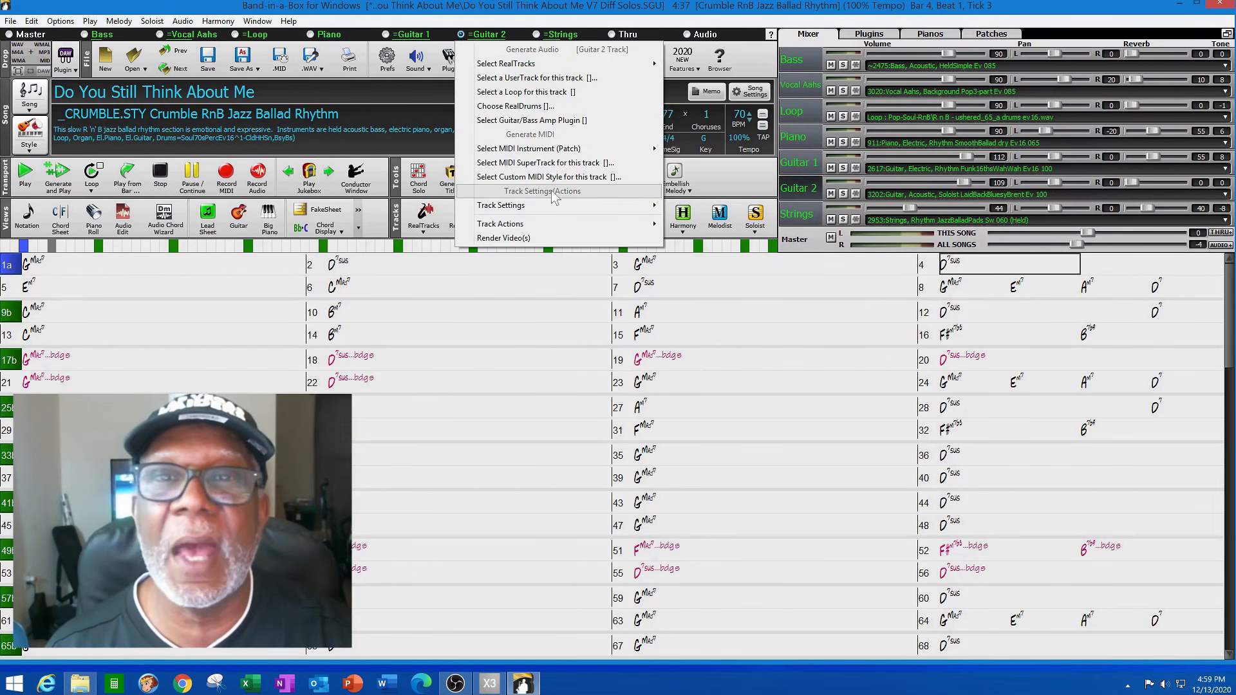
{"action": "mouse_move", "coordinate": [580, 65]}
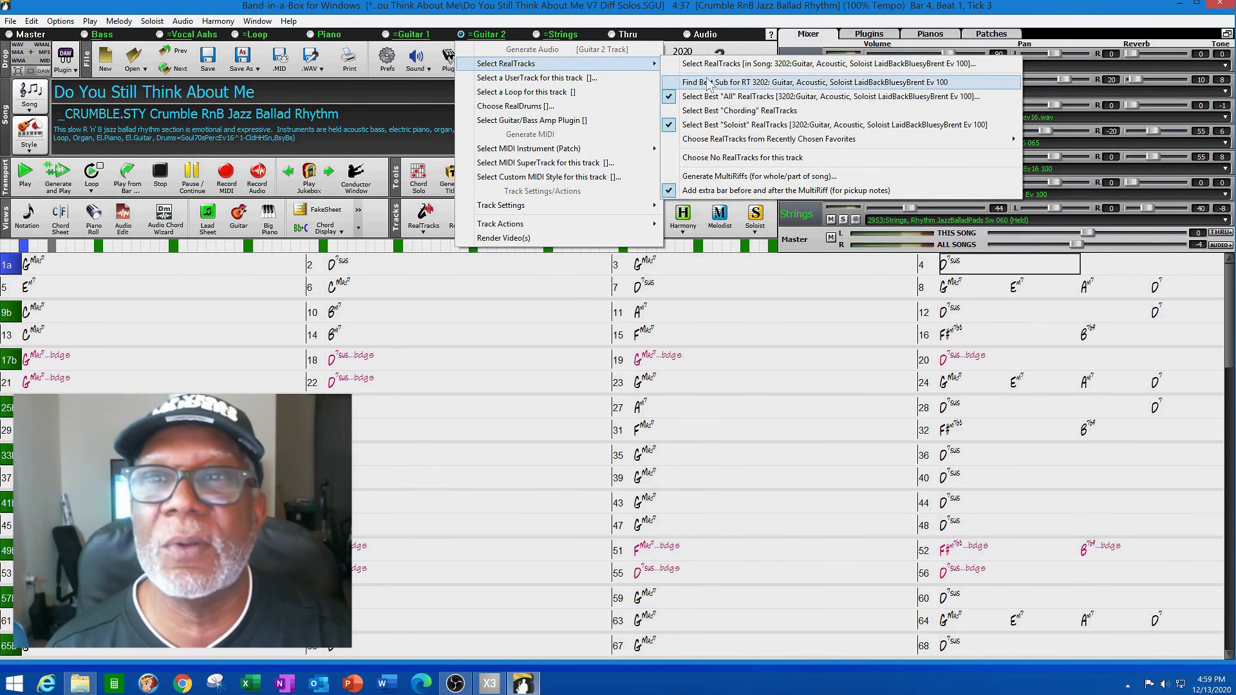
{"action": "mouse_move", "coordinate": [749, 143]}
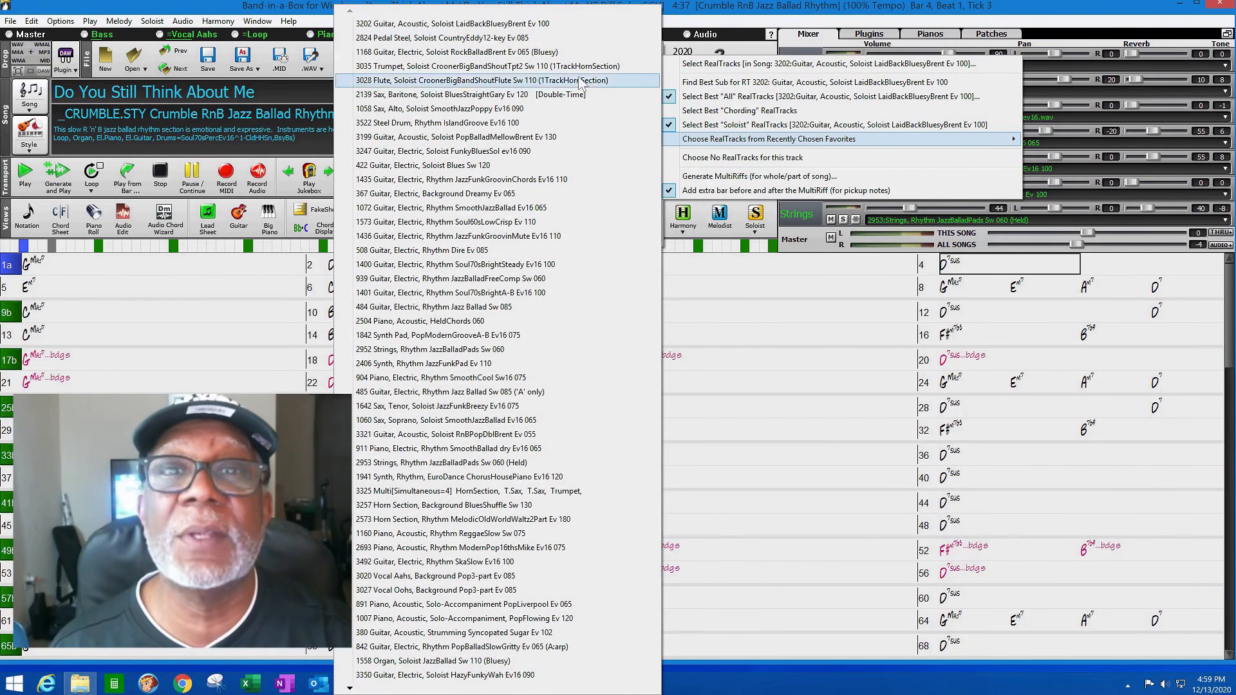
{"action": "left_click", "coordinate": [489, 54]}
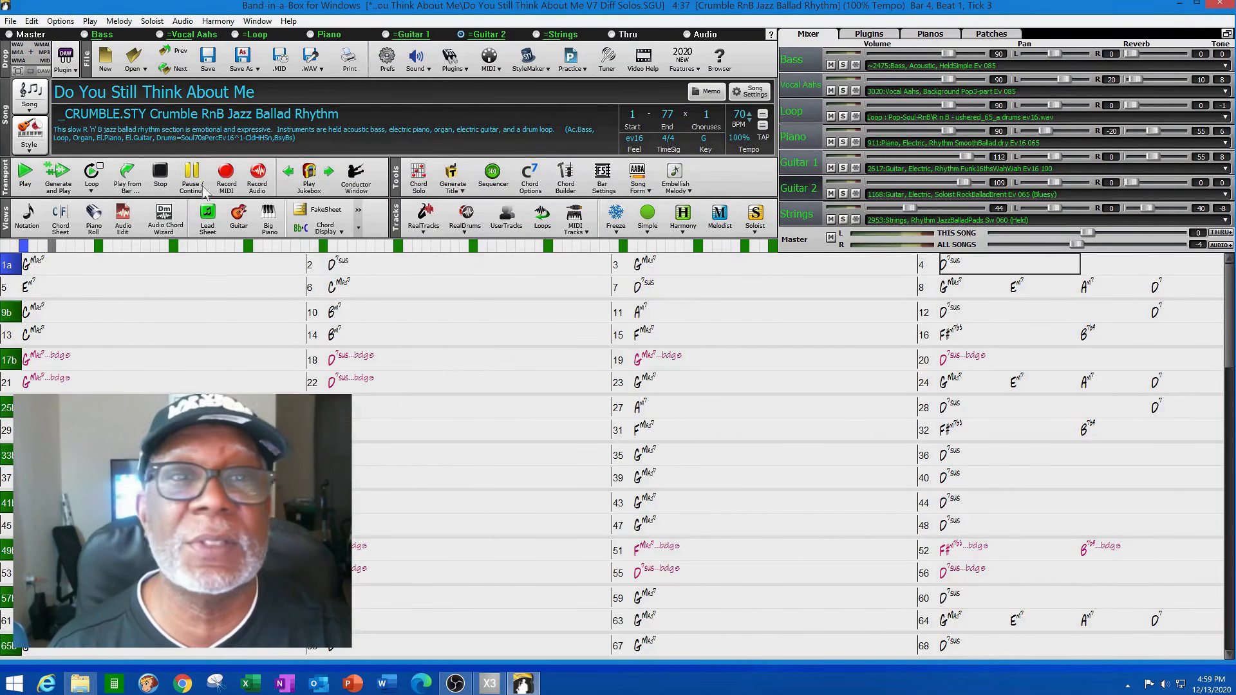
Generate and play the song, lower the Vocal Aahs volume to 76, and stop playback at bar 7
{"action": "left_click", "coordinate": [54, 170]}
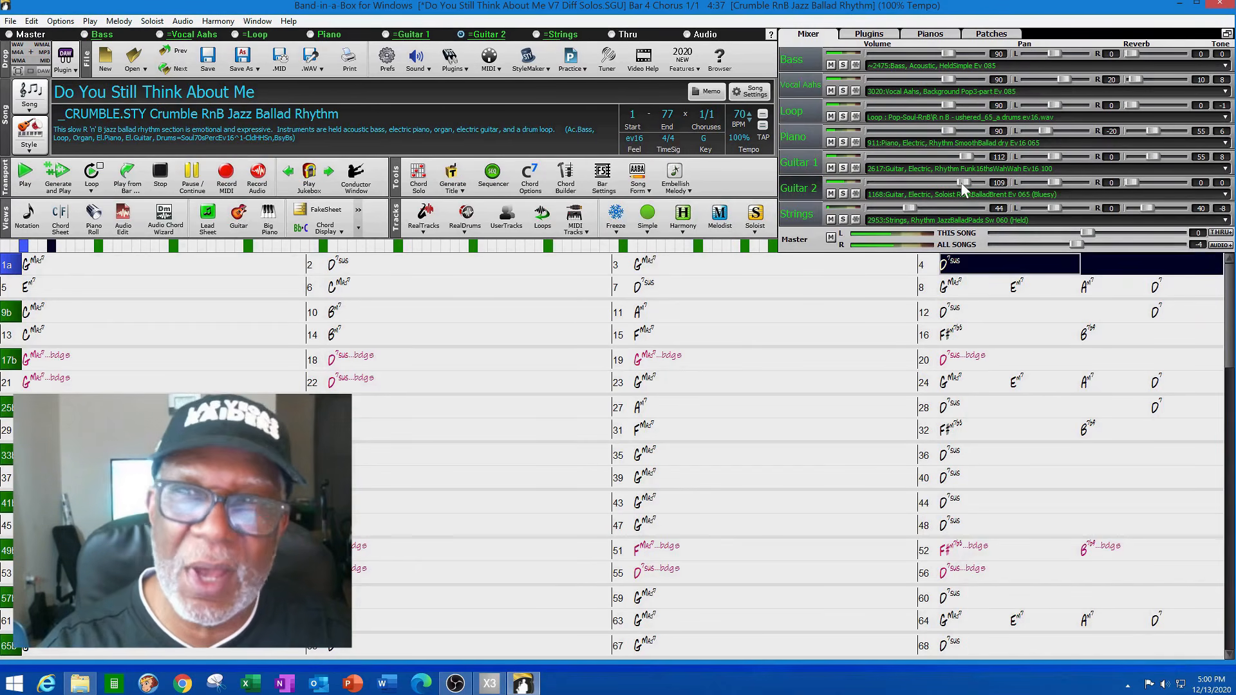
{"action": "left_click_drag", "start_coordinate": [945, 79], "coordinate": [930, 84]}
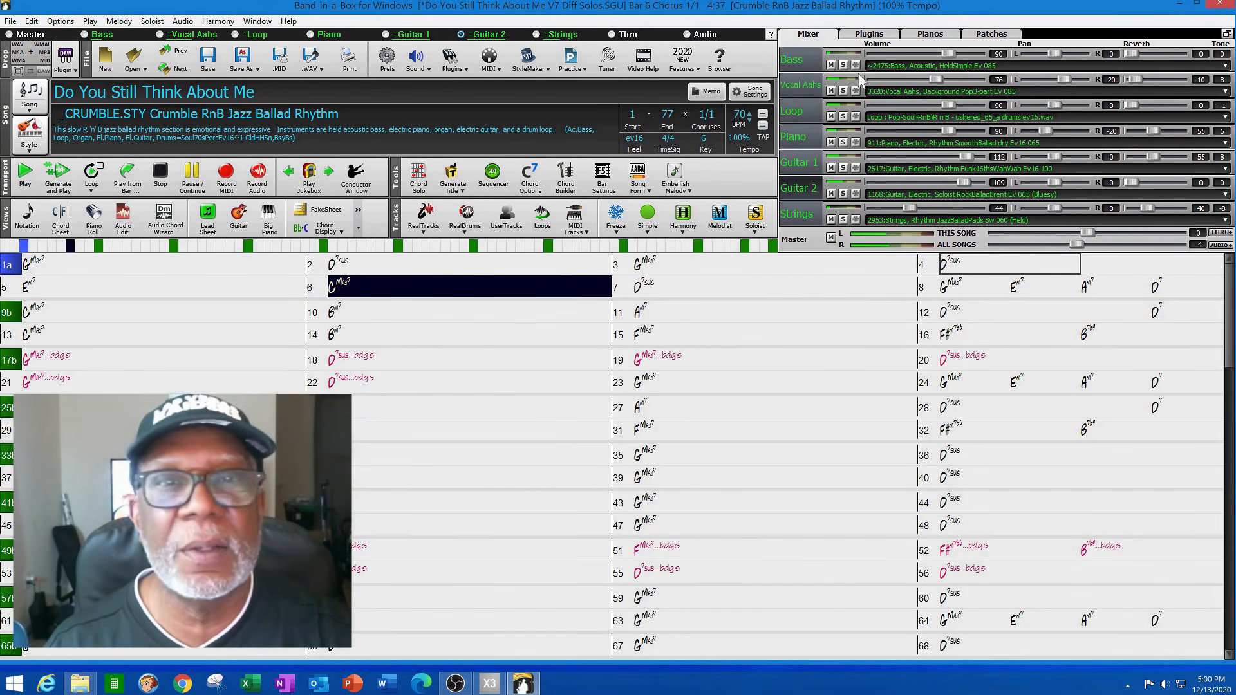
{"action": "left_click", "coordinate": [161, 175]}
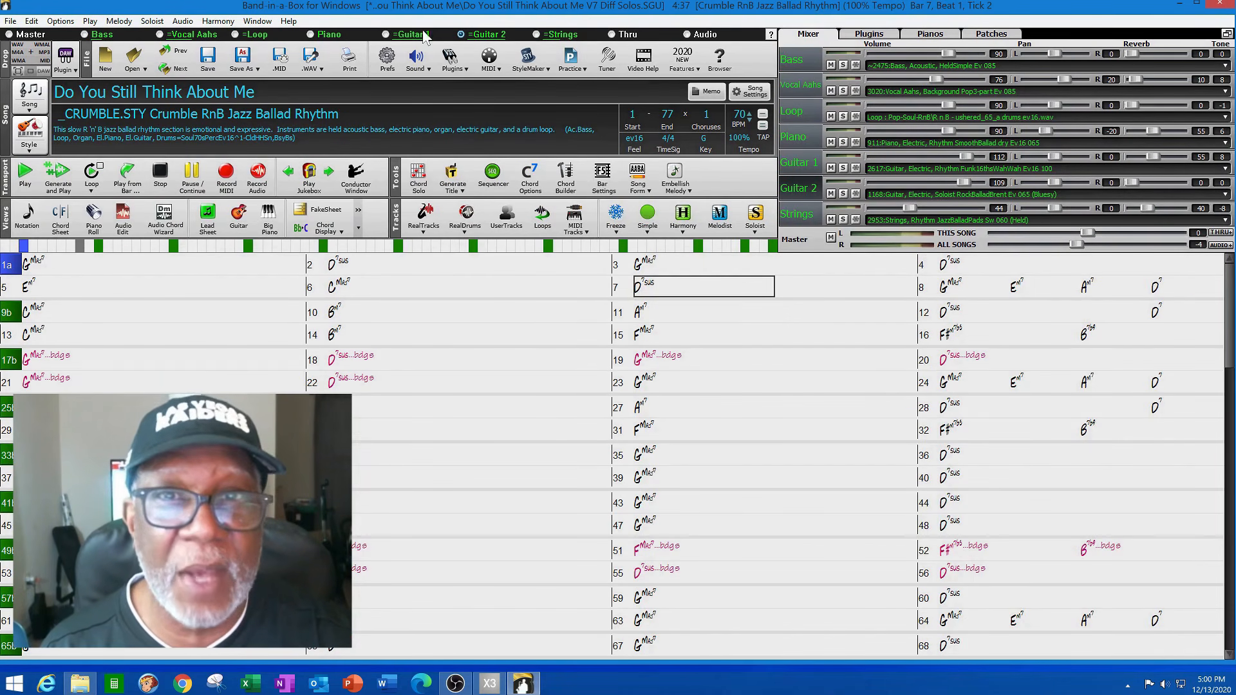
Assign the recent favorite Pedal Steel, Soloist CountryEddy12-key Ev 085 to the Guitar 2 track, and generate and play the song up to bar 6
{"action": "left_click", "coordinate": [487, 34]}
{"action": "mouse_move", "coordinate": [583, 64]}
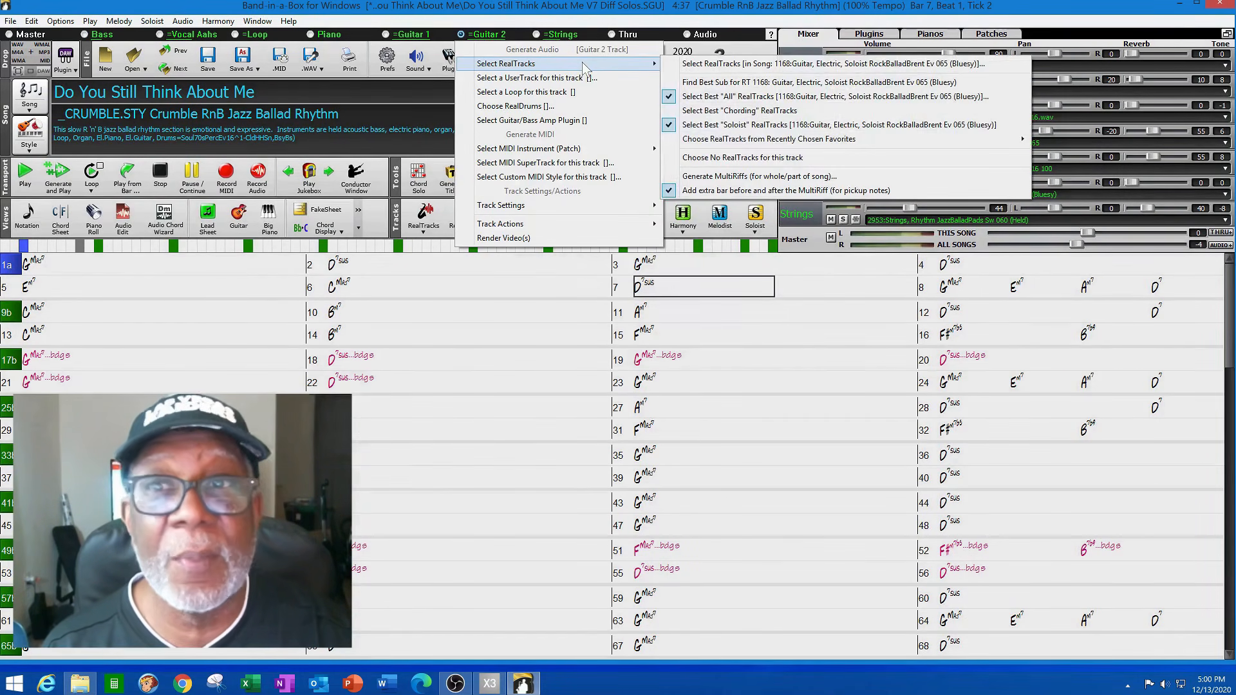
{"action": "left_click", "coordinate": [760, 143]}
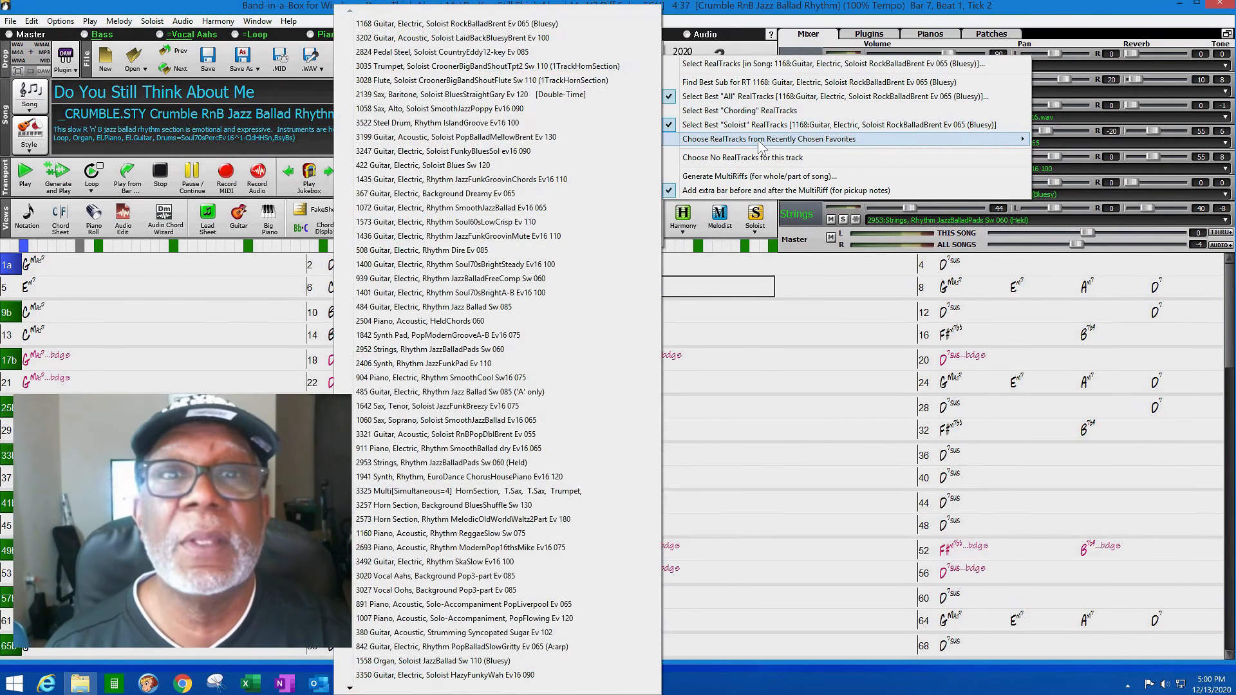
{"action": "left_click", "coordinate": [450, 52]}
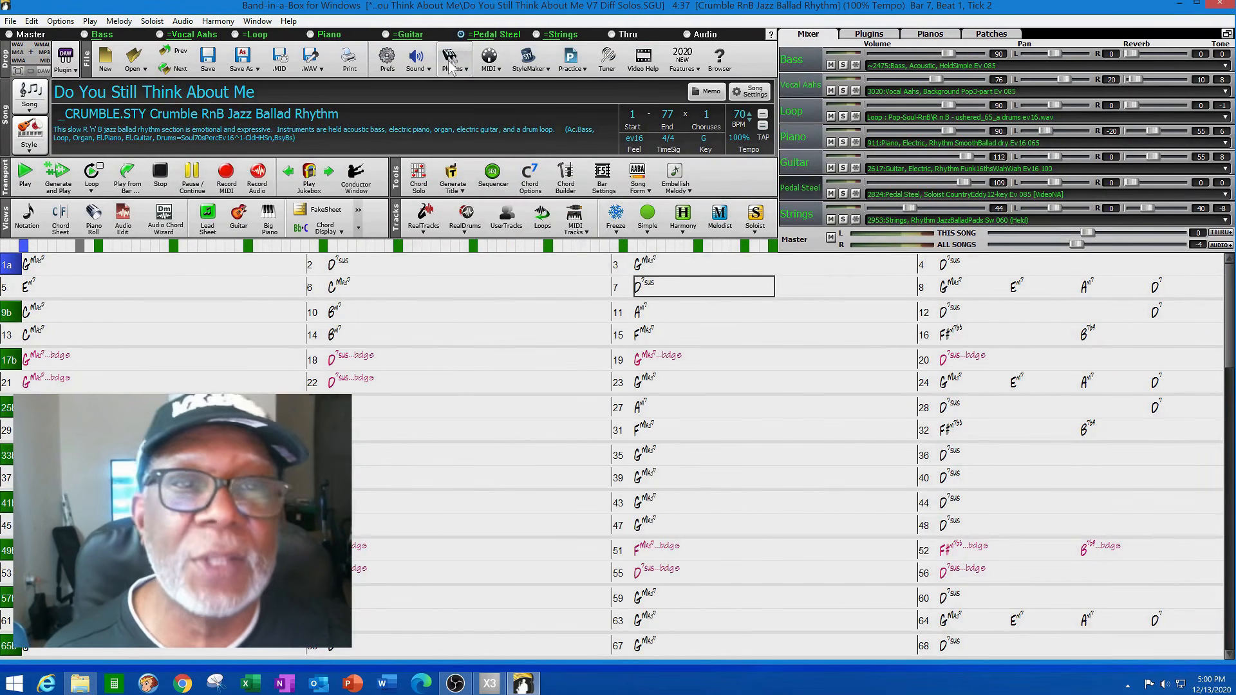
{"action": "left_click", "coordinate": [59, 179]}
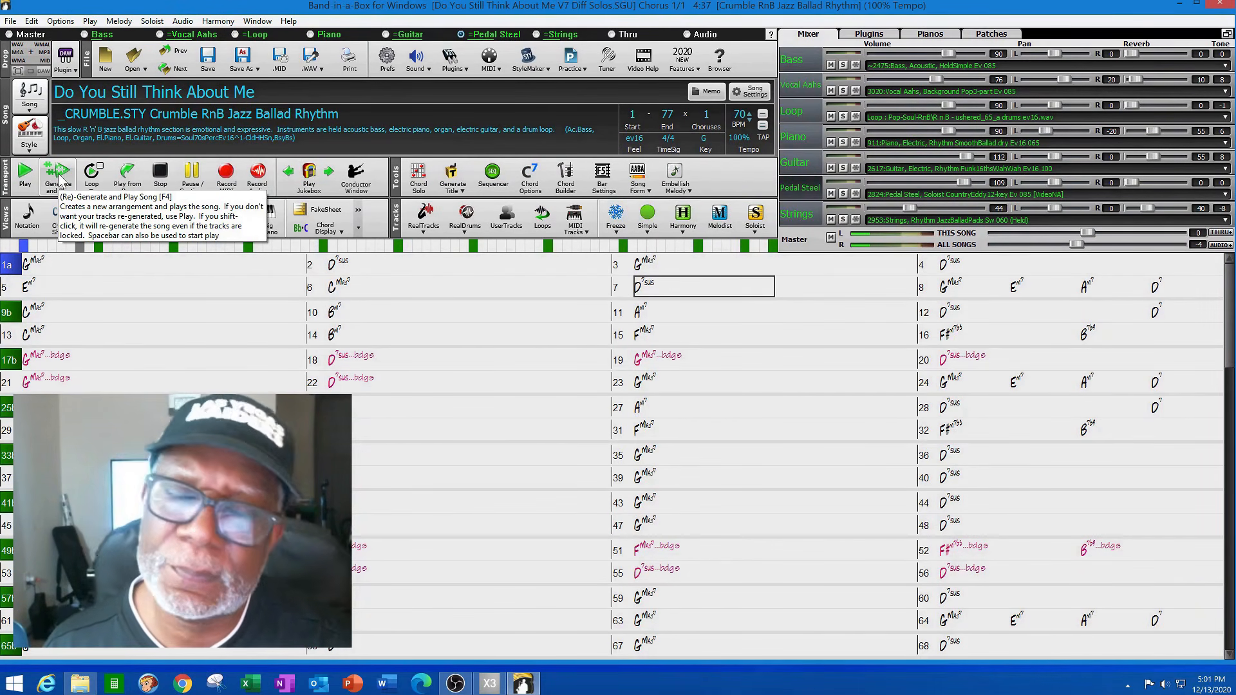
{"action": "left_click", "coordinate": [60, 182]}
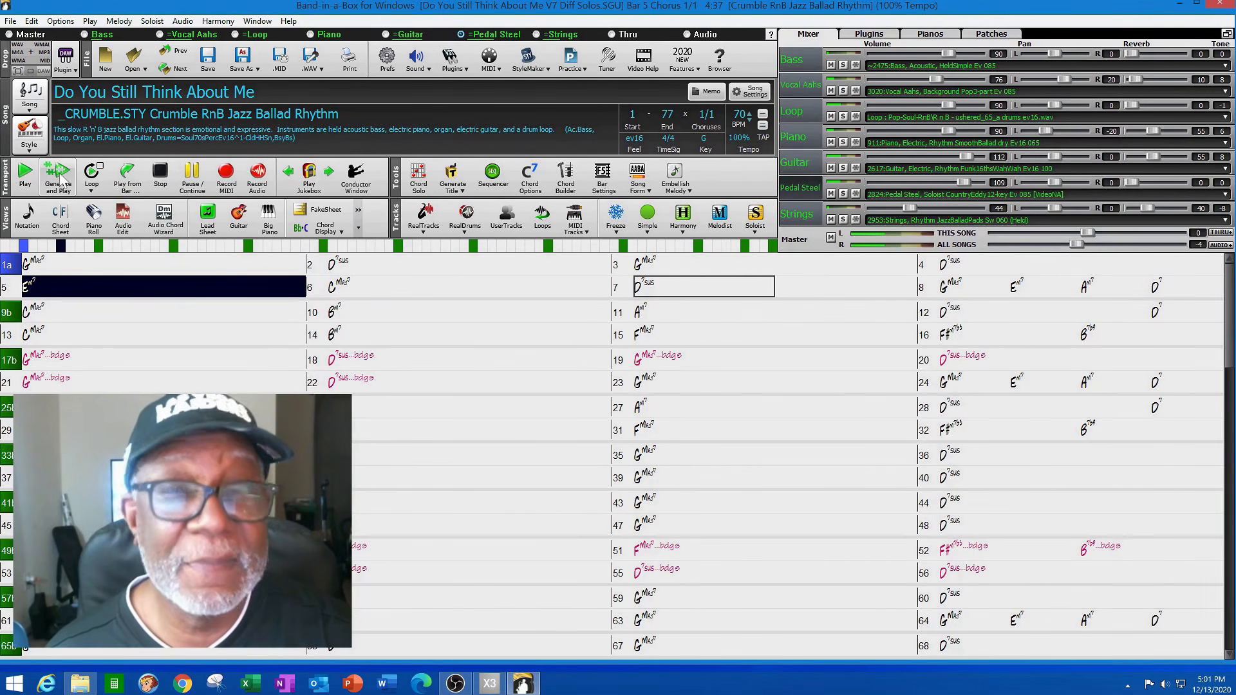
{"action": "left_click", "coordinate": [160, 175]}
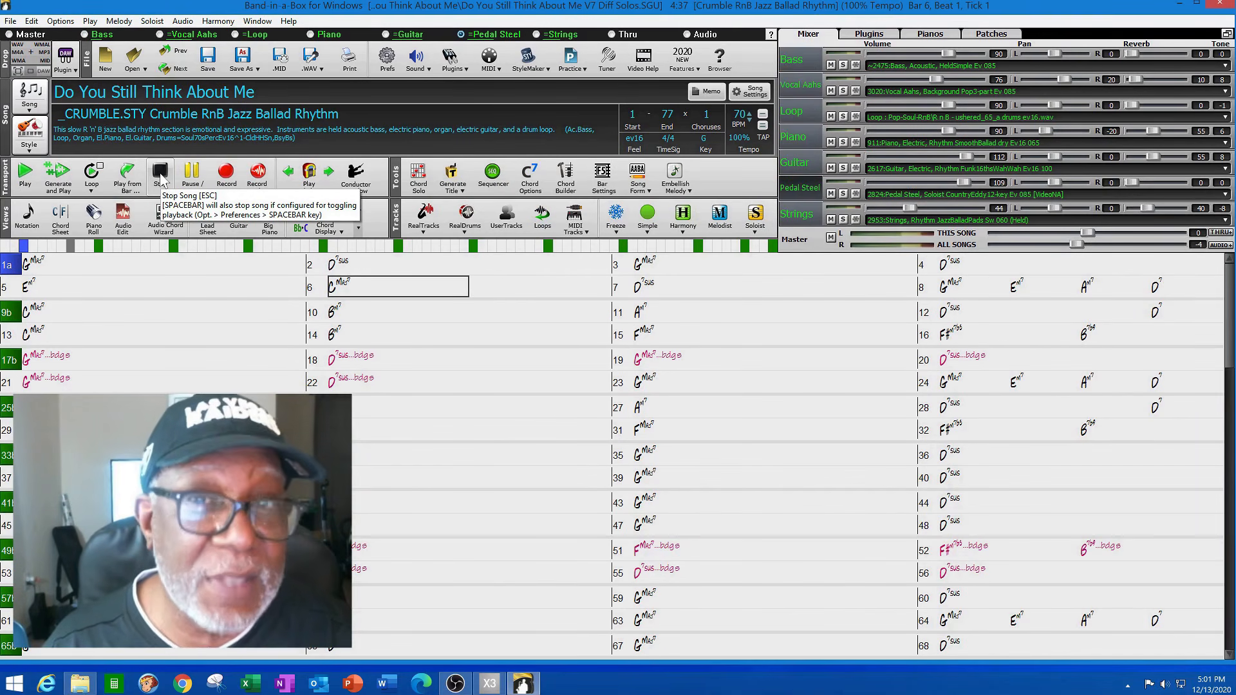
Open the RealTracks picker for the Pedal Steel track and filter the list by "saxophone, soloist"
{"action": "right_click", "coordinate": [503, 37]}
{"action": "mouse_move", "coordinate": [547, 63]}
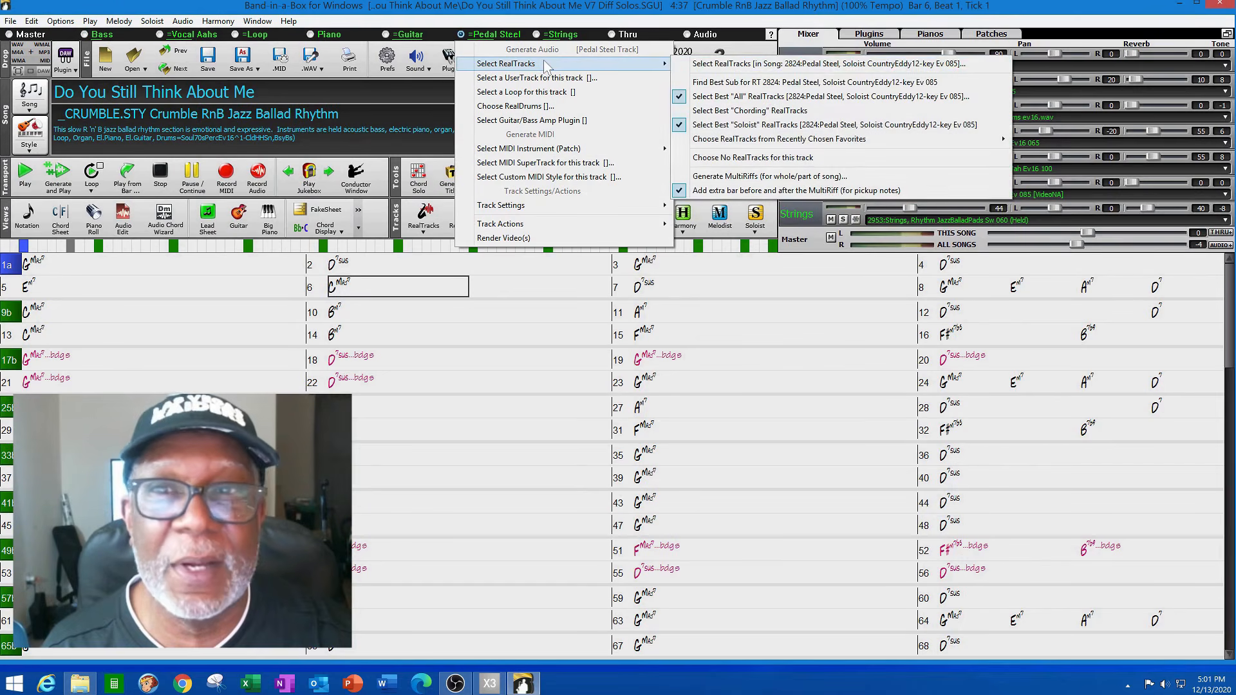
{"action": "left_click", "coordinate": [705, 63]}
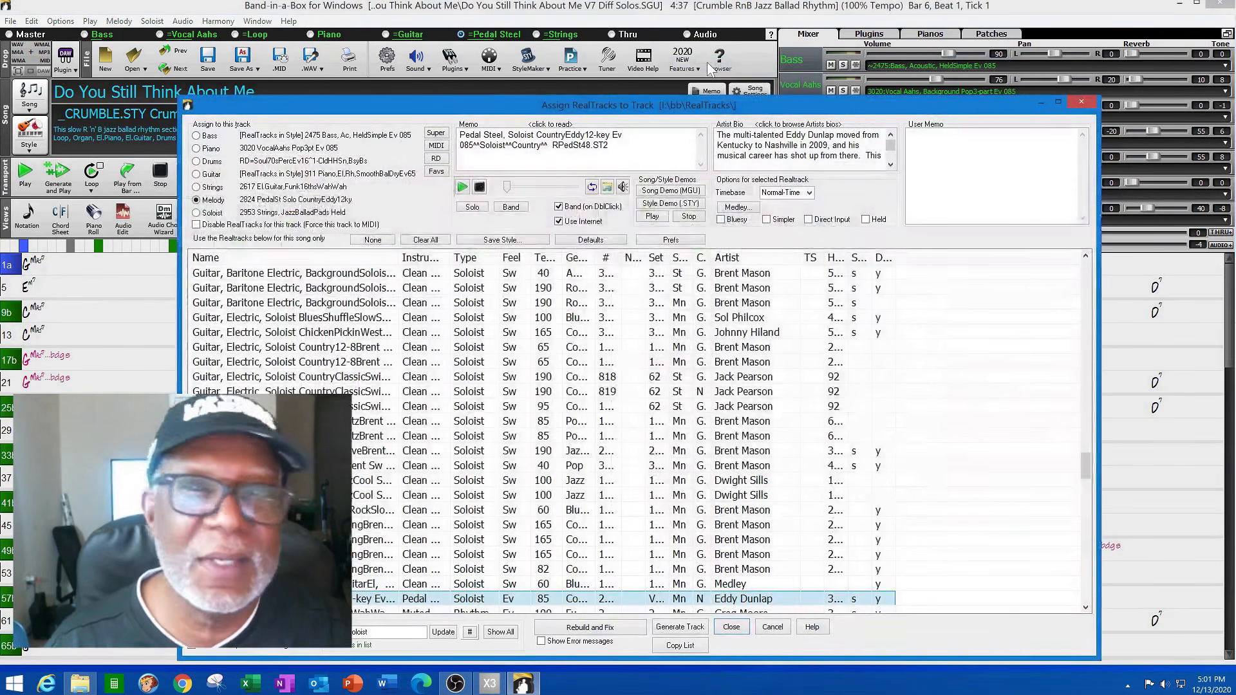
{"action": "left_click_drag", "start_coordinate": [419, 631], "coordinate": [306, 646]}
{"action": "key", "text": "BackSpace"}
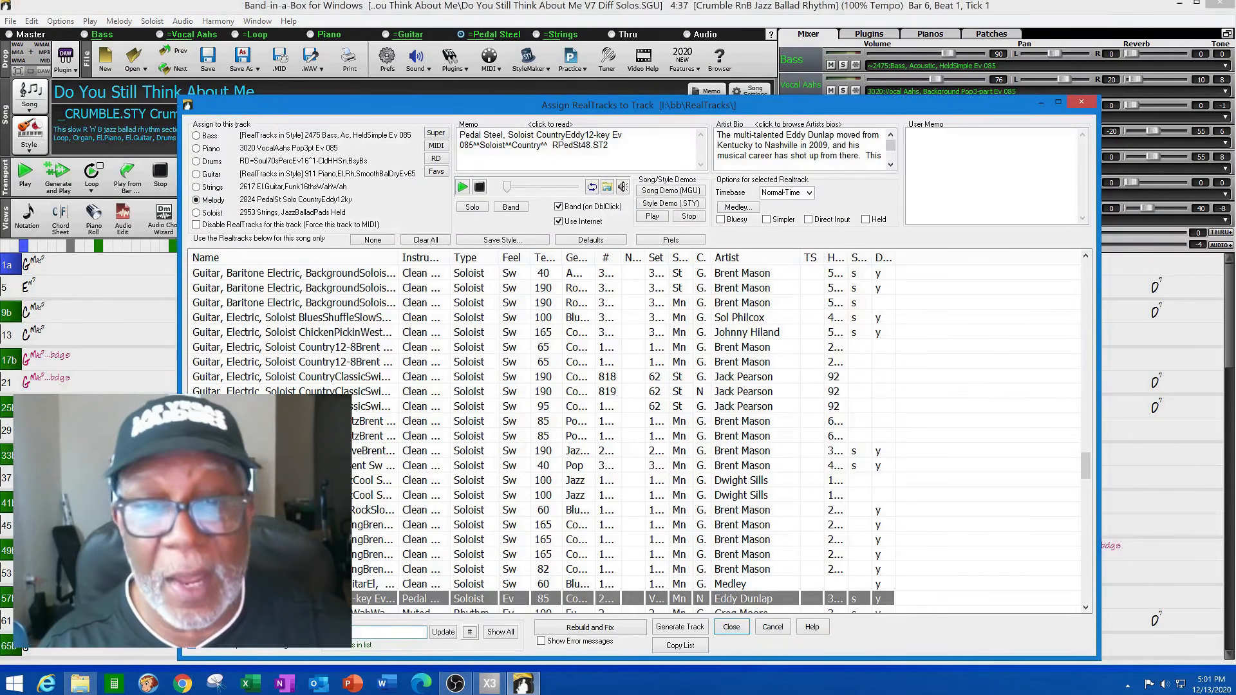
{"action": "type", "text": "onbe"}
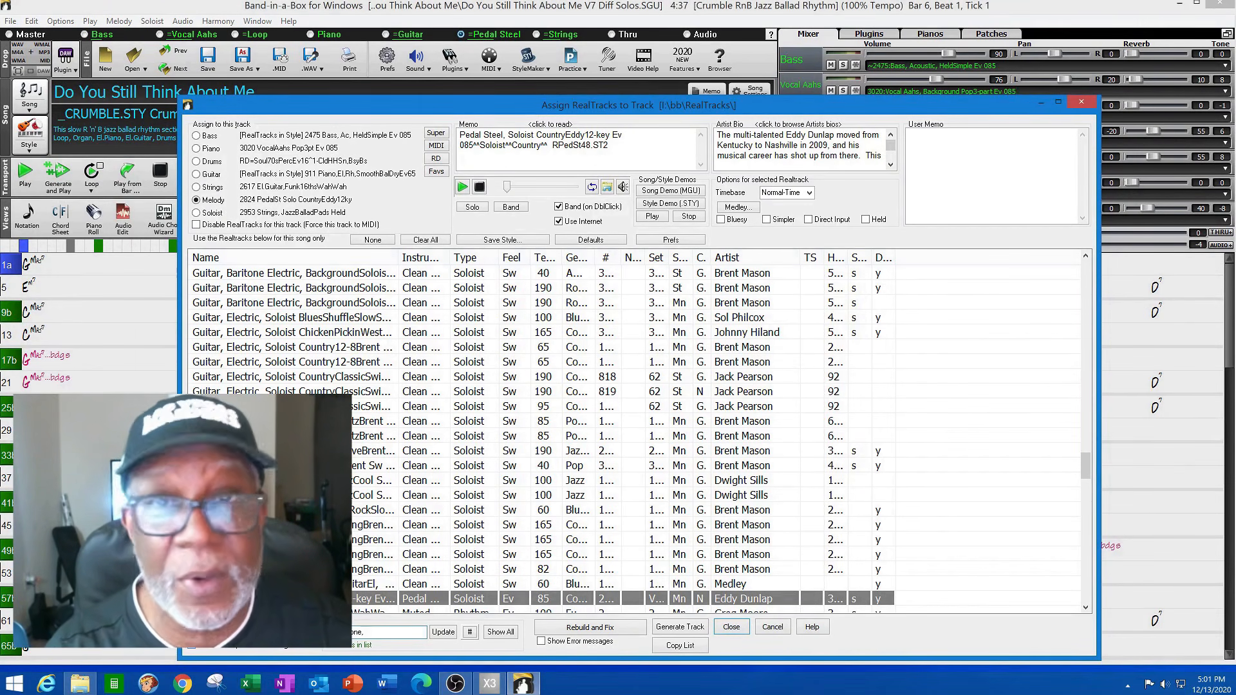
{"action": "type", "text": " soloist"}
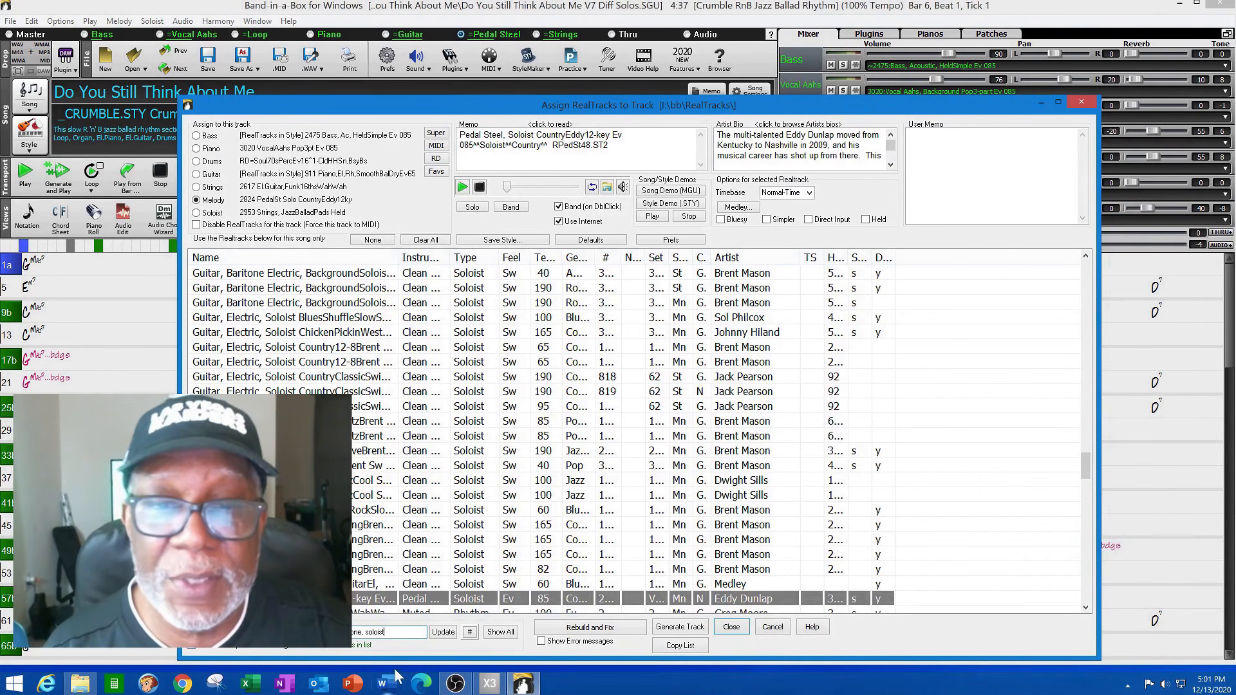
{"action": "left_click", "coordinate": [449, 633]}
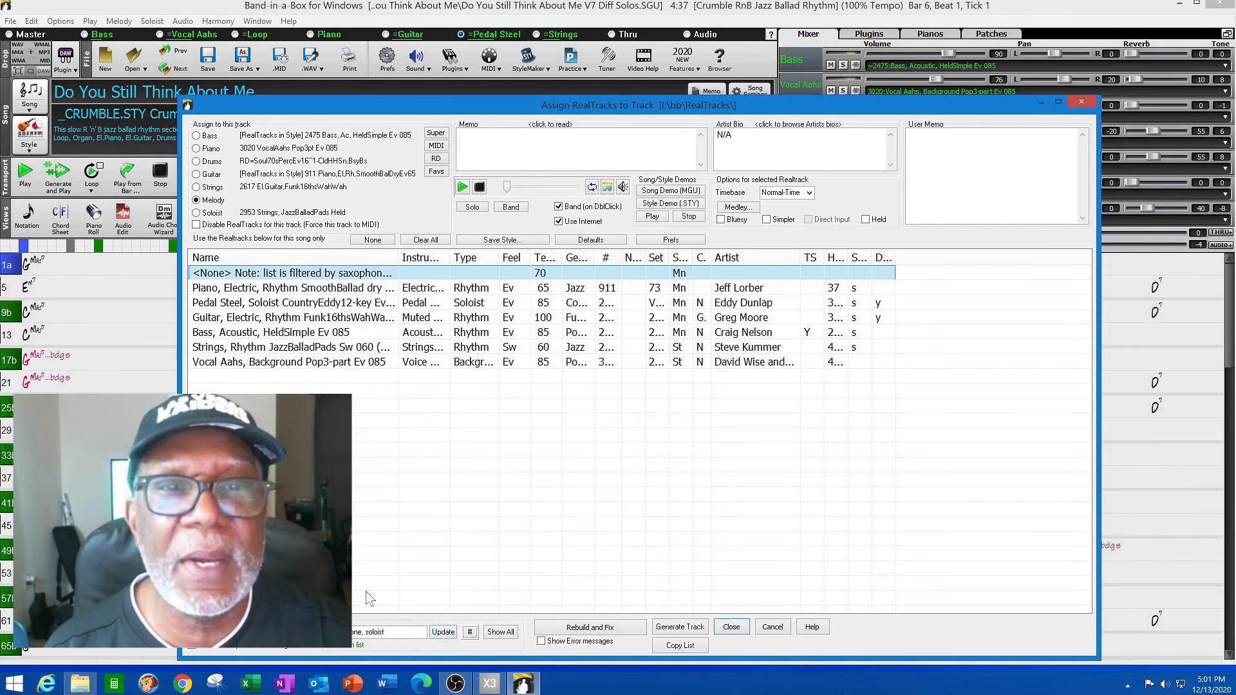
Try filtering the RealTracks list by "saxohone" without the soloist term
{"action": "left_click", "coordinate": [386, 632]}
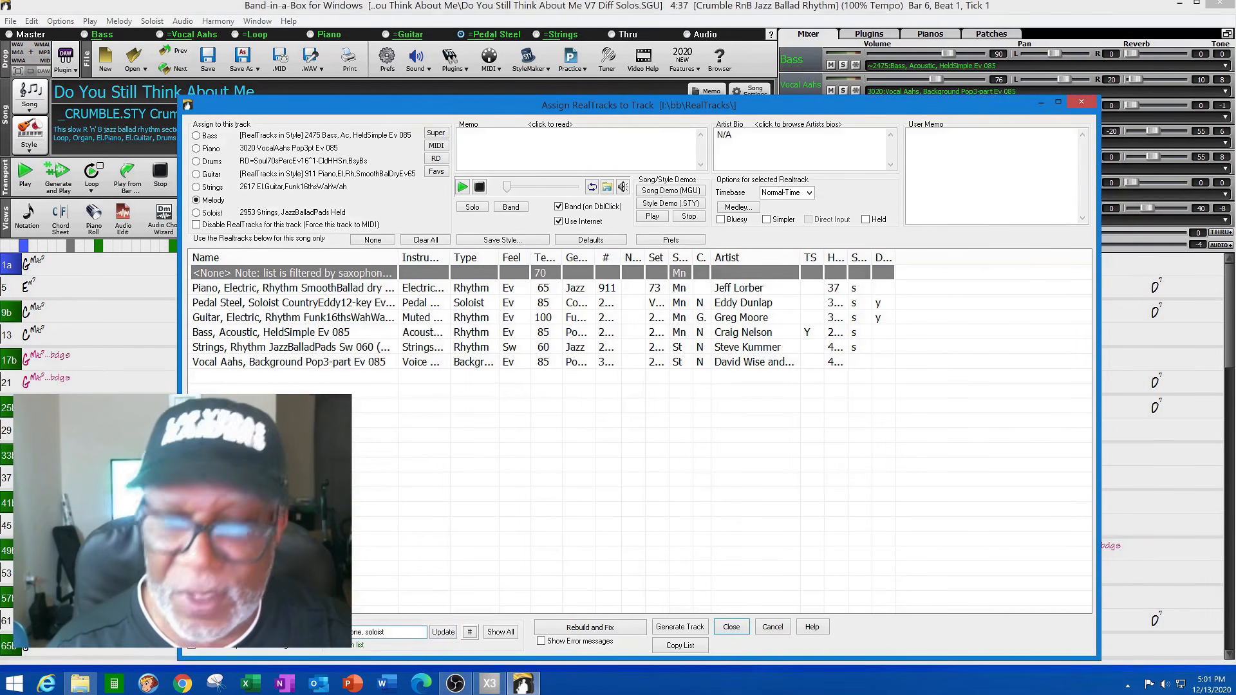
{"action": "key", "text": "BackSpace"}
{"action": "key", "text": "BackSpace"}
{"action": "key", "text": "BackSpace"}
{"action": "key", "text": "BackSpace"}
{"action": "key", "text": "BackSpace"}
{"action": "key", "text": "BackSpace"}
{"action": "key", "text": "BackSpace"}
{"action": "key", "text": "BackSpace"}
{"action": "key", "text": "BackSpace"}
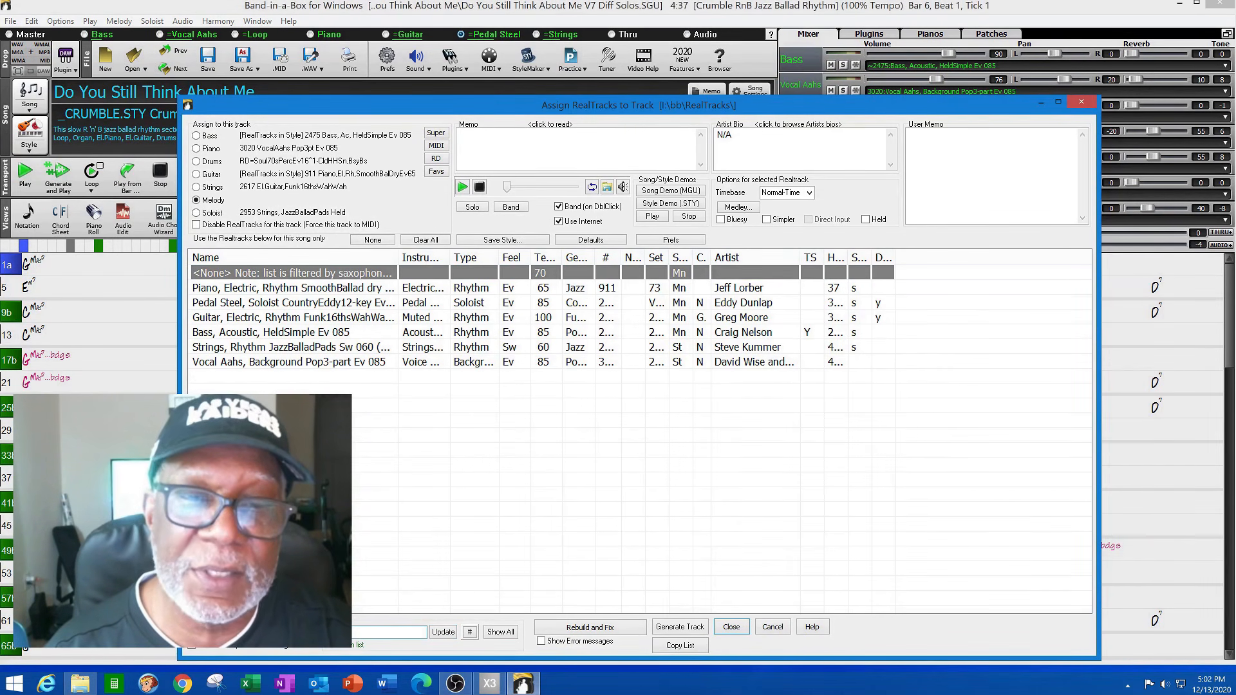
{"action": "type", "text": "ne"}
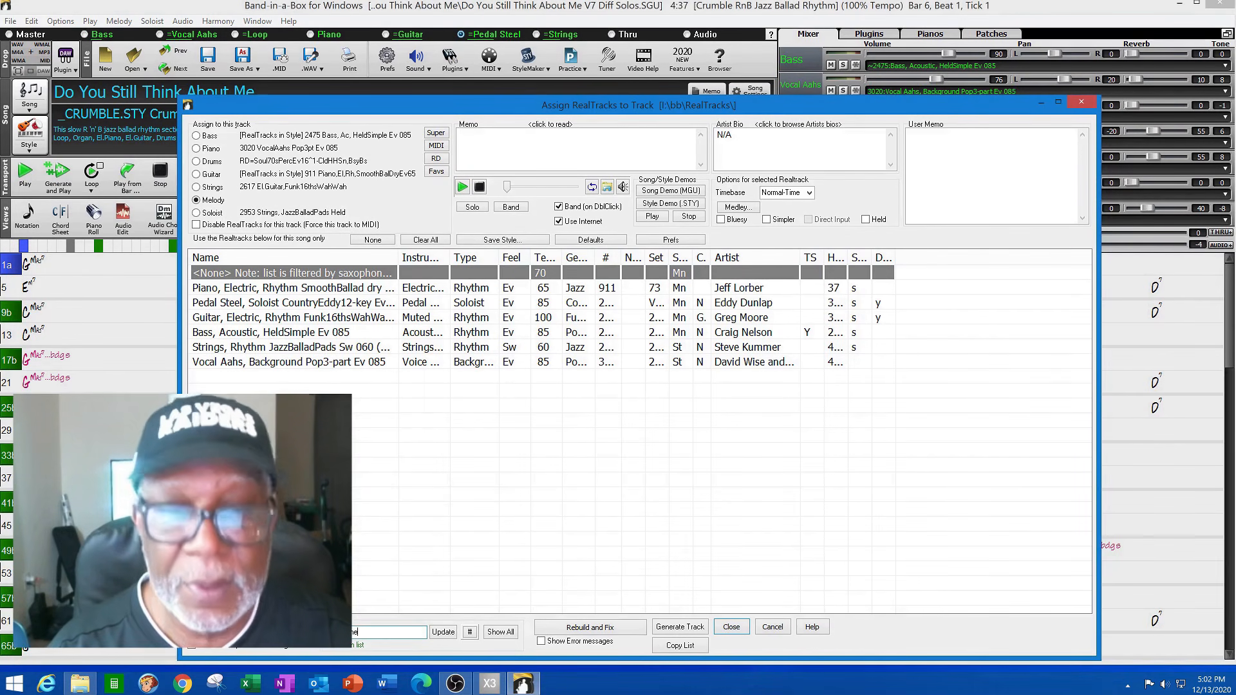
{"action": "left_click", "coordinate": [442, 632]}
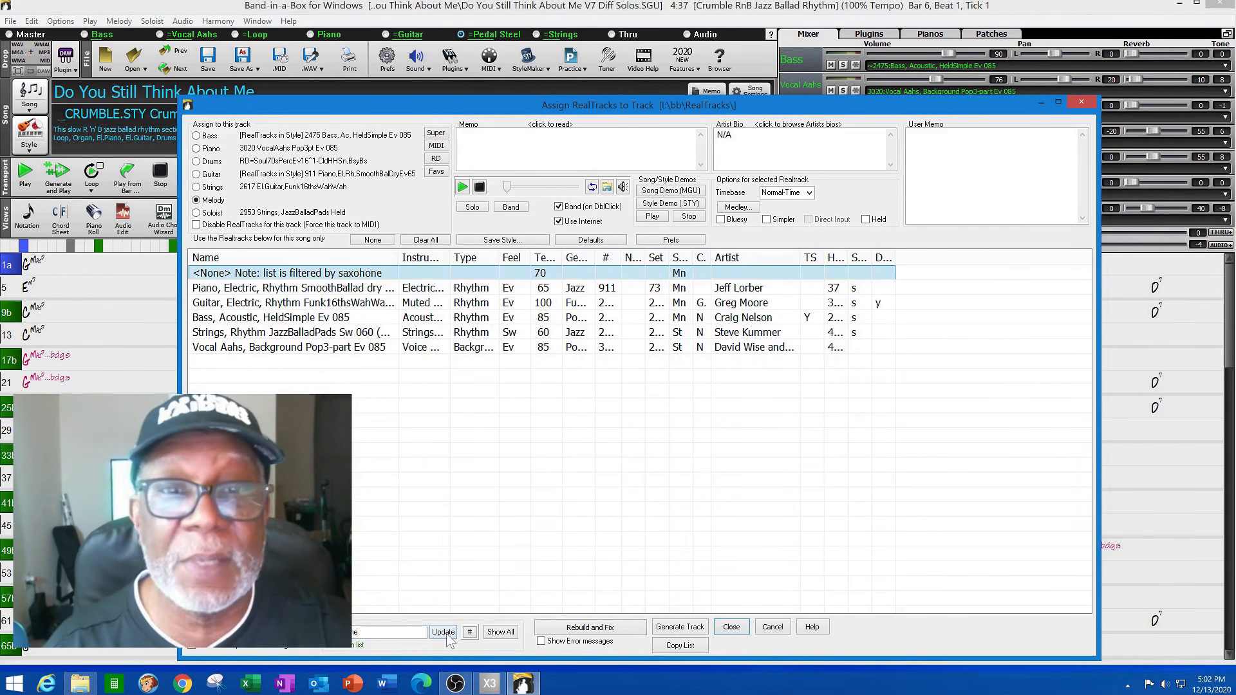
Correct the RealTracks filter text to "saxophone" and refresh the list
{"action": "left_click", "coordinate": [388, 632]}
{"action": "key", "text": "BackSpace"}
{"action": "key", "text": "BackSpace"}
{"action": "key", "text": "BackSpace"}
{"action": "key", "text": "BackSpace"}
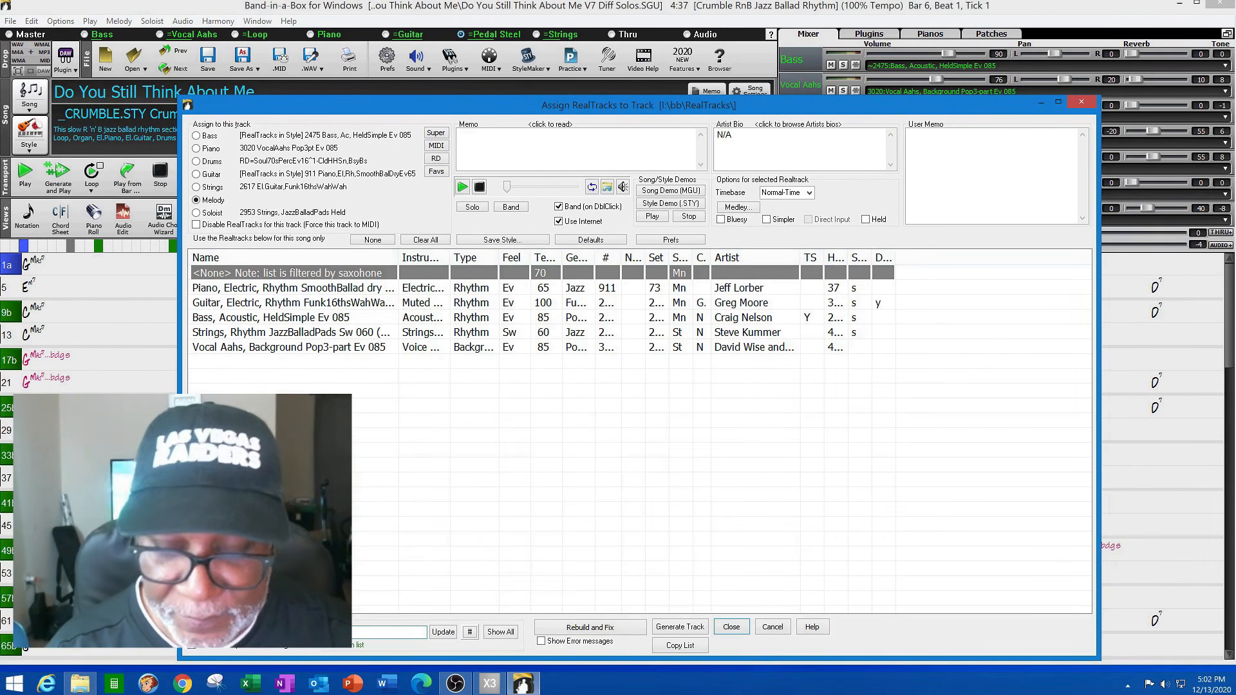
{"action": "type", "text": "phone"}
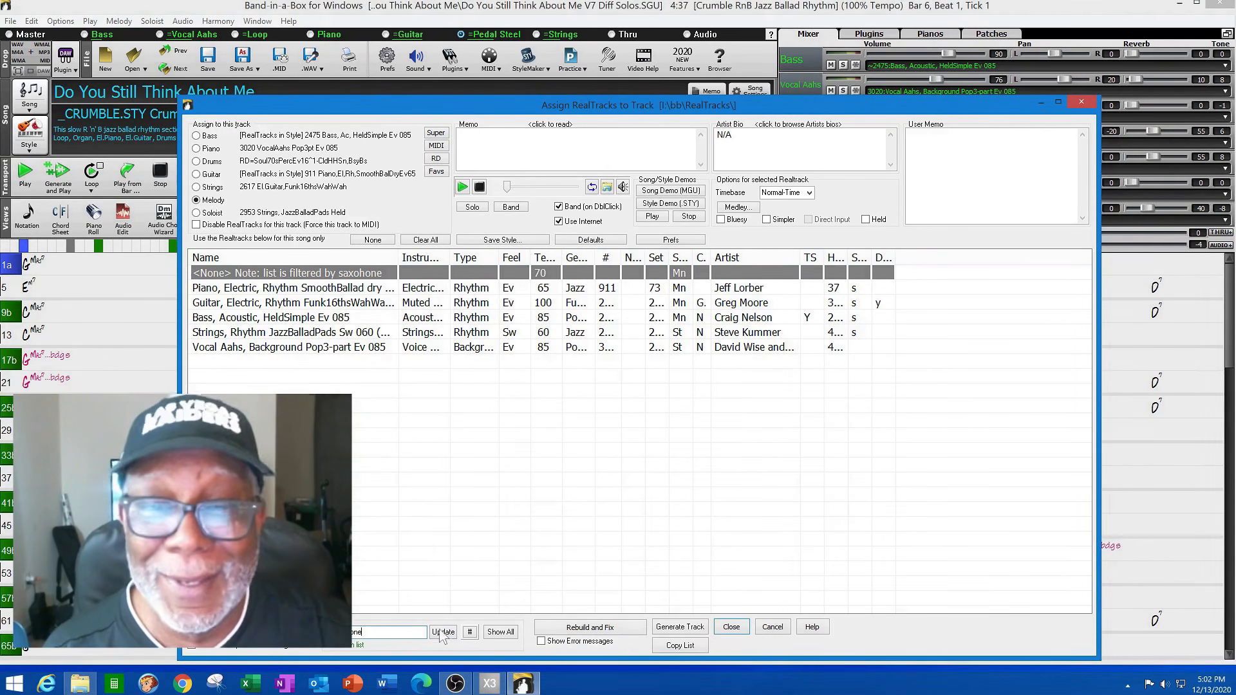
{"action": "left_click", "coordinate": [442, 631]}
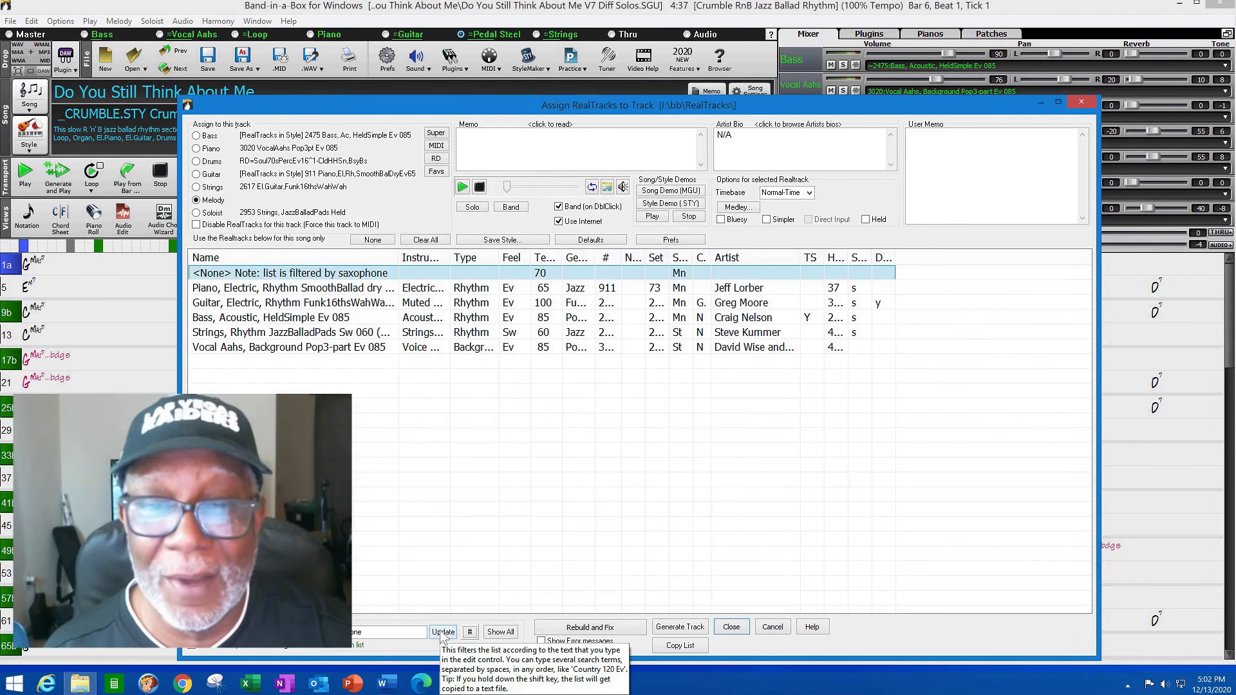
{"action": "left_click", "coordinate": [441, 633]}
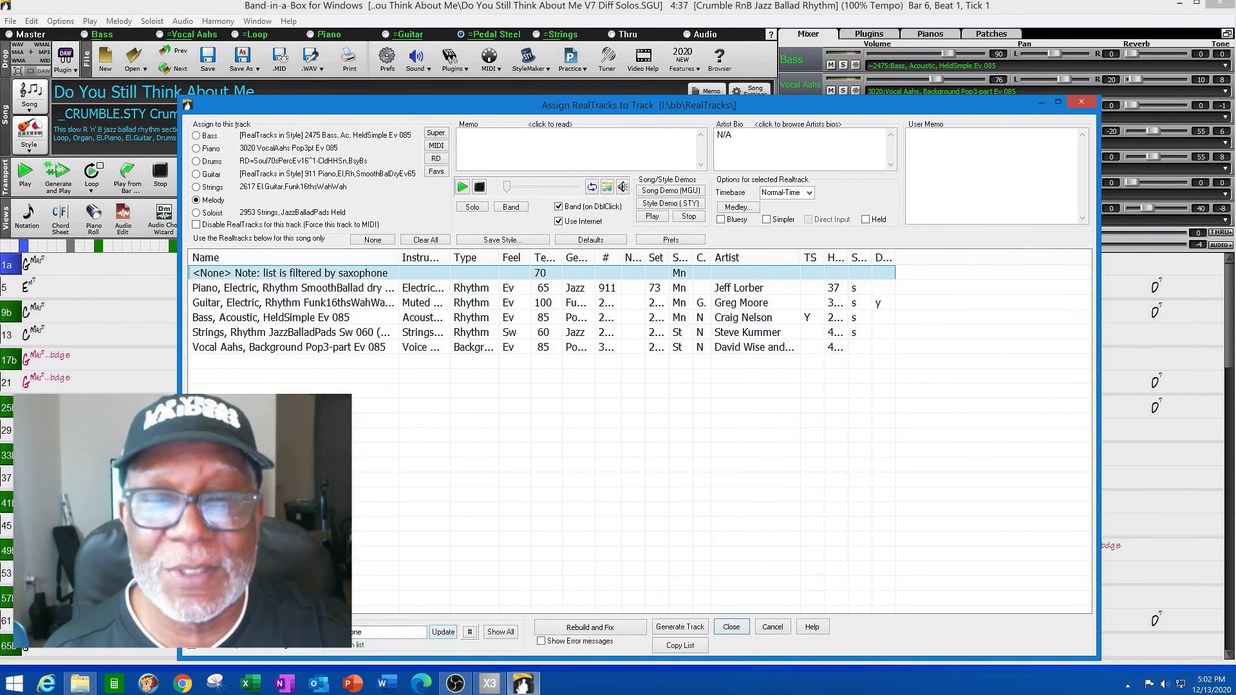
Filter the RealTracks list by "trumpet", look through the entries, and narrow the filter to "trumpet, soloist"
{"action": "left_click", "coordinate": [372, 632]}
{"action": "left_click_drag", "start_coordinate": [372, 633], "coordinate": [322, 632]}
{"action": "key", "text": "BackSpace"}
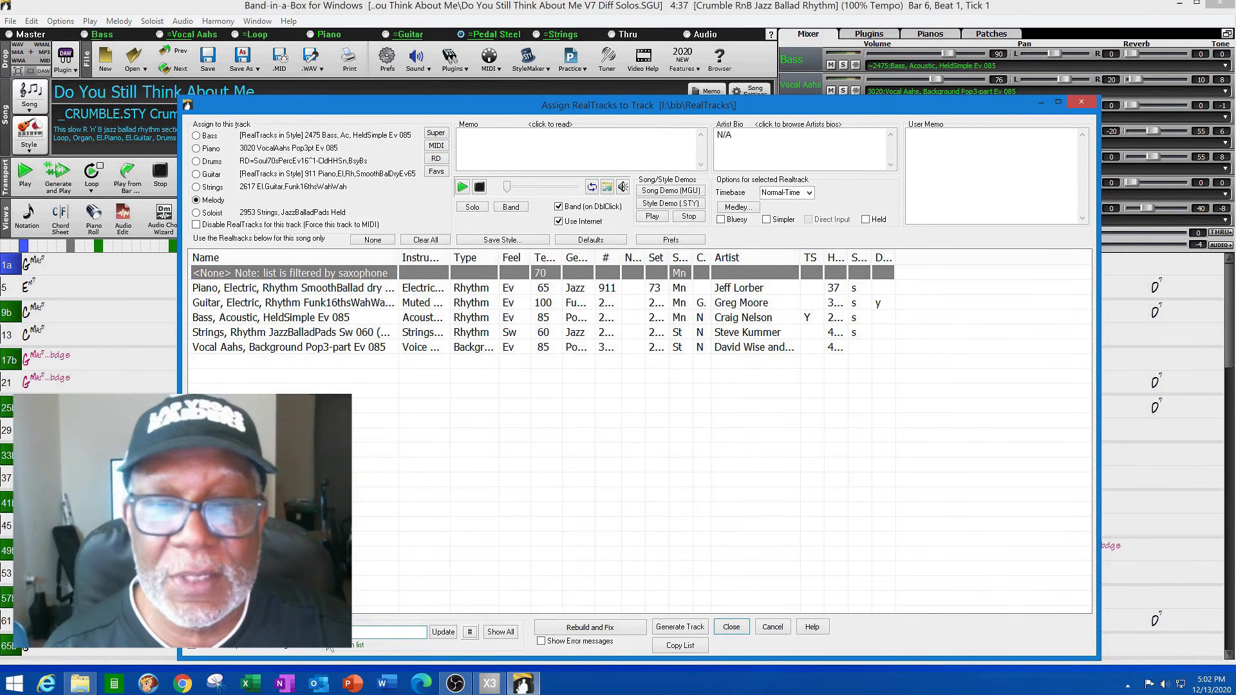
{"action": "type", "text": "trumpet"}
{"action": "left_click", "coordinate": [443, 632]}
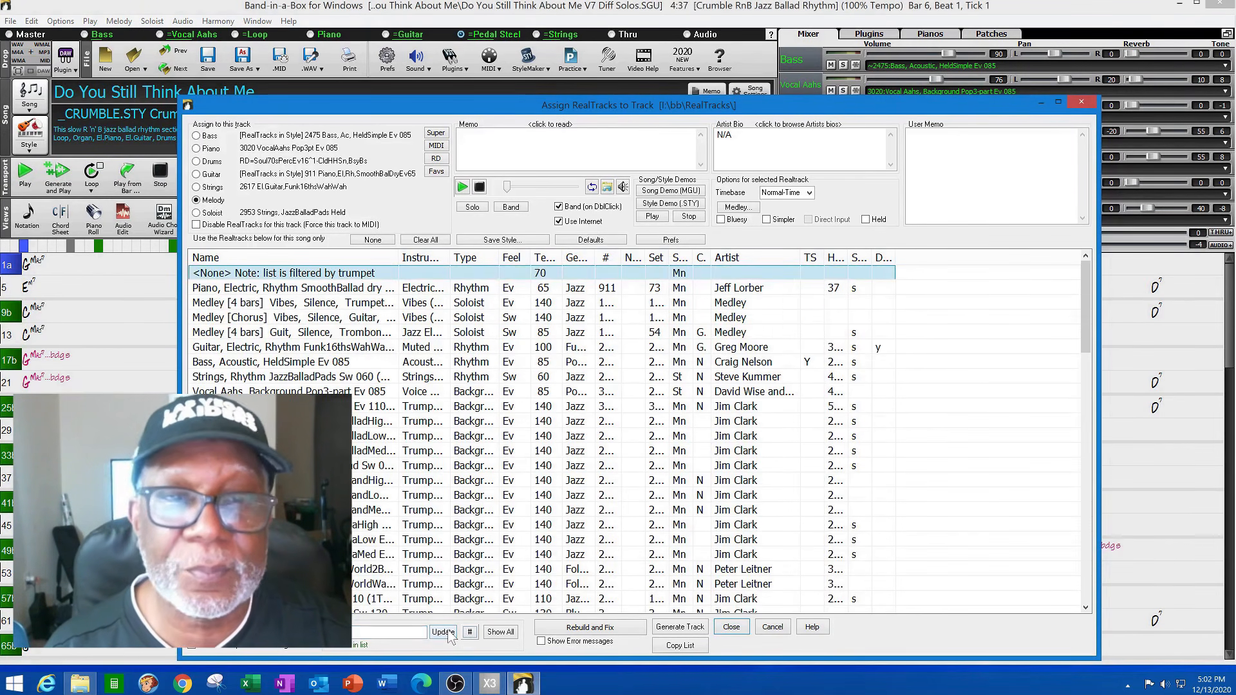
{"action": "left_click", "coordinate": [1085, 556]}
{"action": "left_click", "coordinate": [1086, 561]}
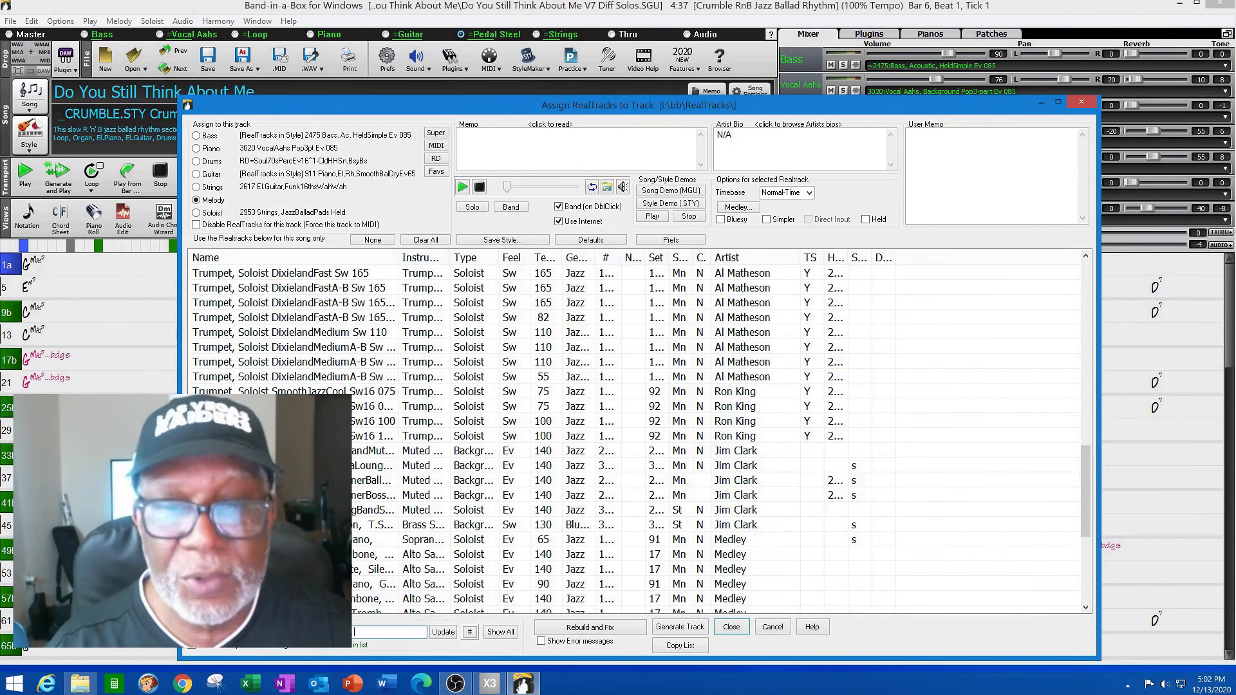
{"action": "type", "text": "oloist"}
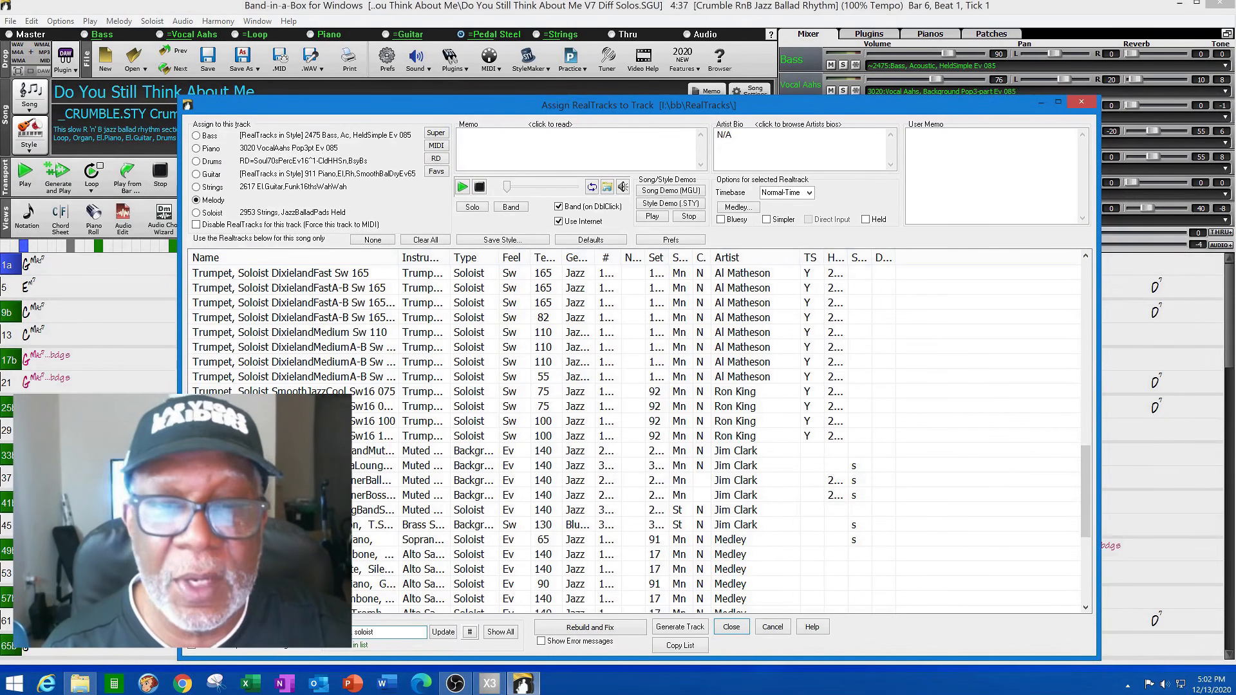
{"action": "left_click", "coordinate": [443, 632]}
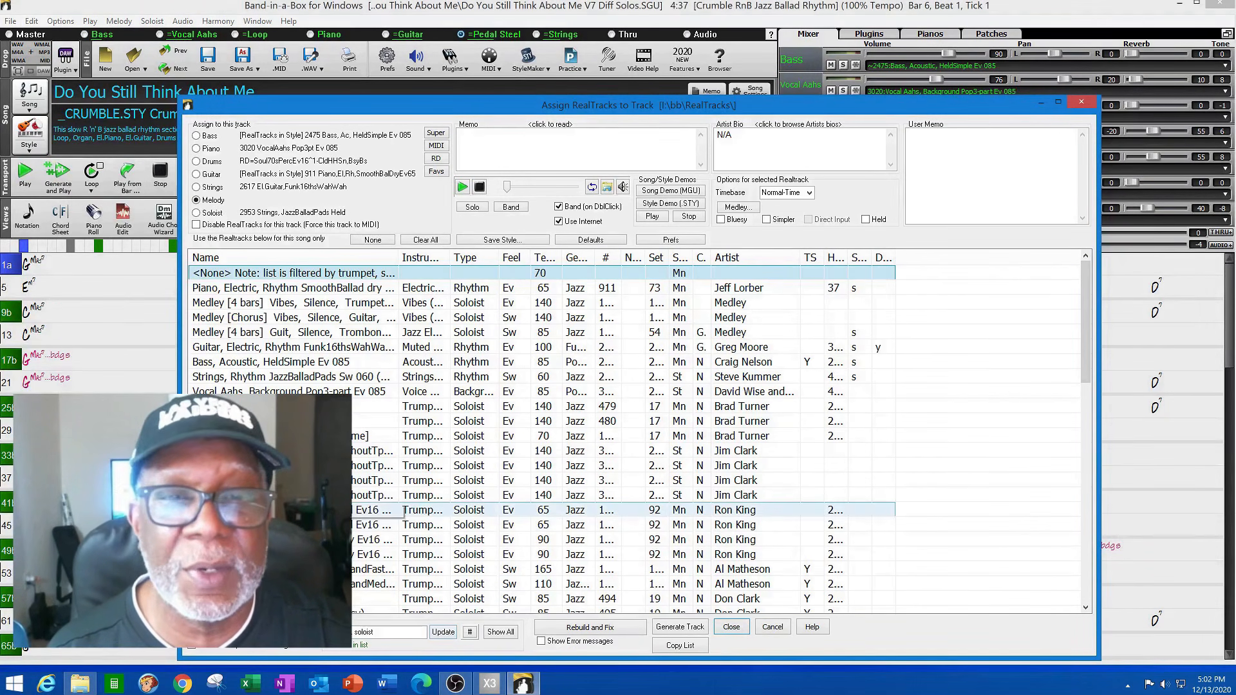
Select Trumpet, Soloist SmoothJazzBallad Ev16 065 (Bluesy) for the Melody track and audition its demo briefly
{"action": "left_click", "coordinate": [386, 524]}
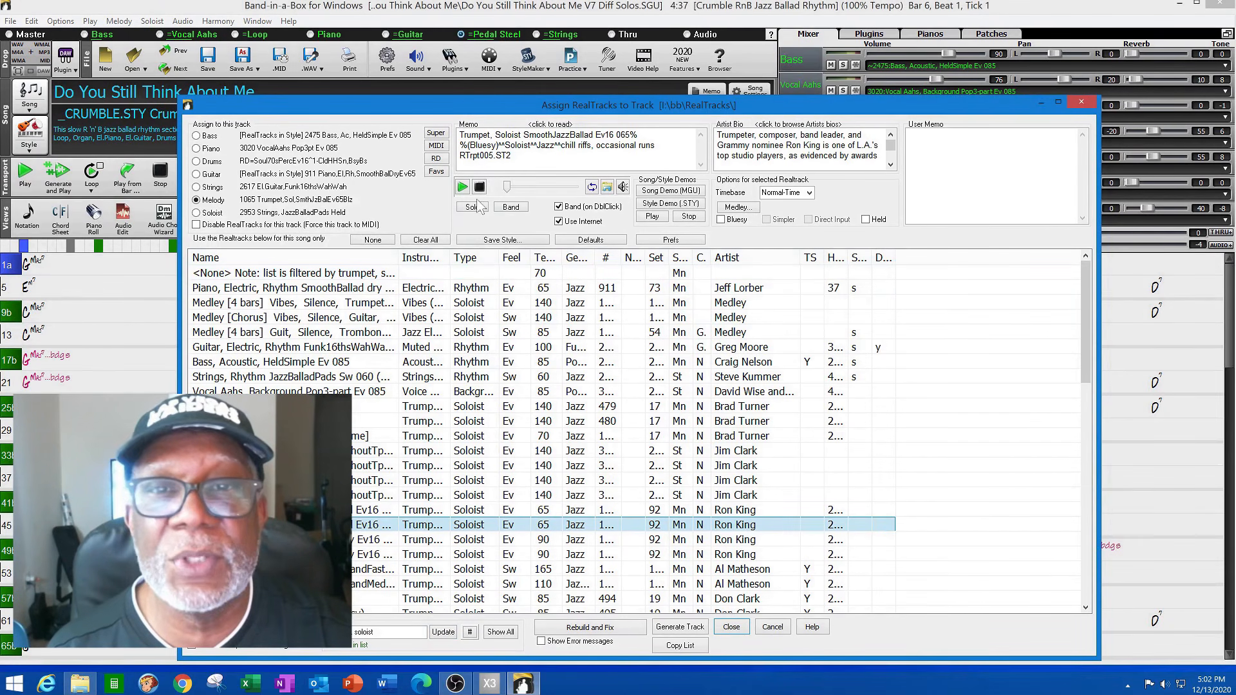
{"action": "left_click", "coordinate": [463, 187]}
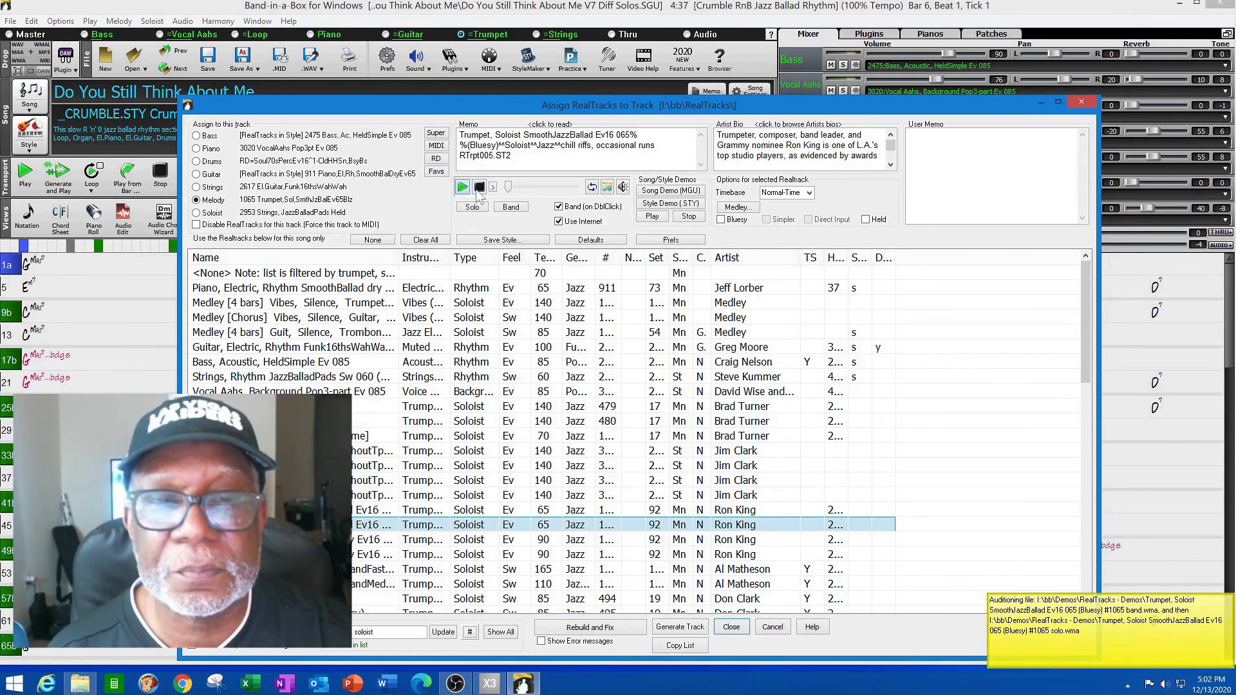
{"action": "left_click", "coordinate": [478, 188]}
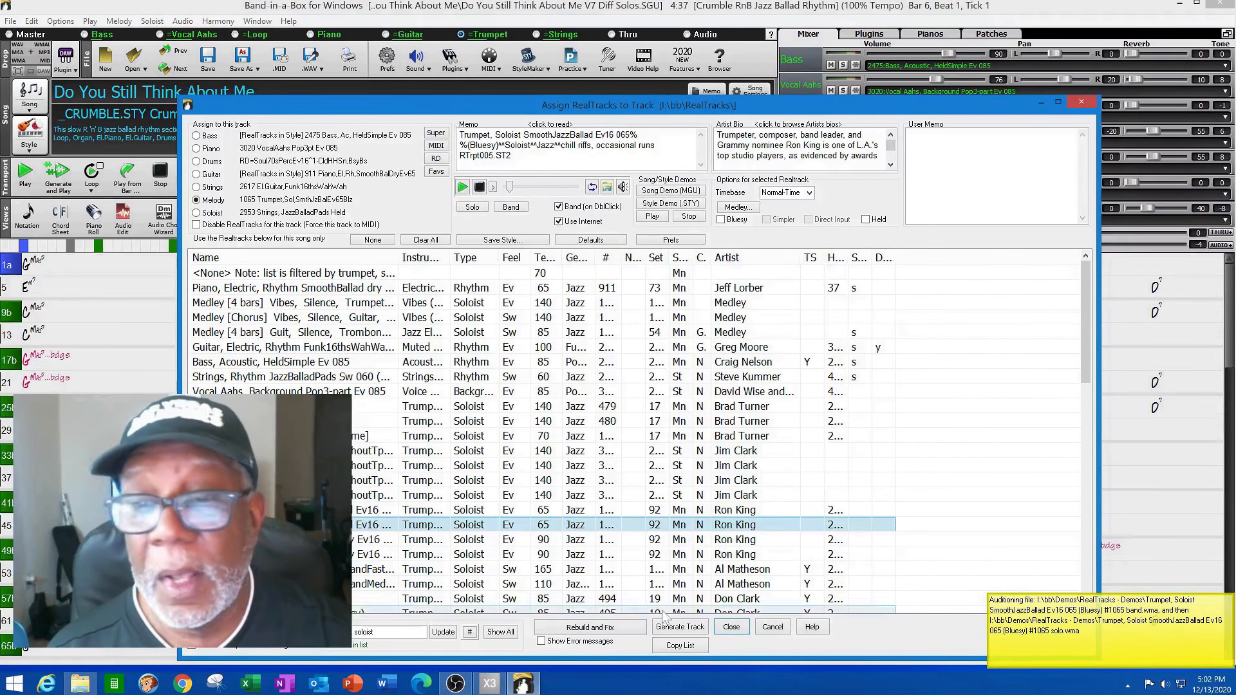
Generate the trumpet soloist track for the song, listen to the result, and stop playback
{"action": "left_click", "coordinate": [682, 626]}
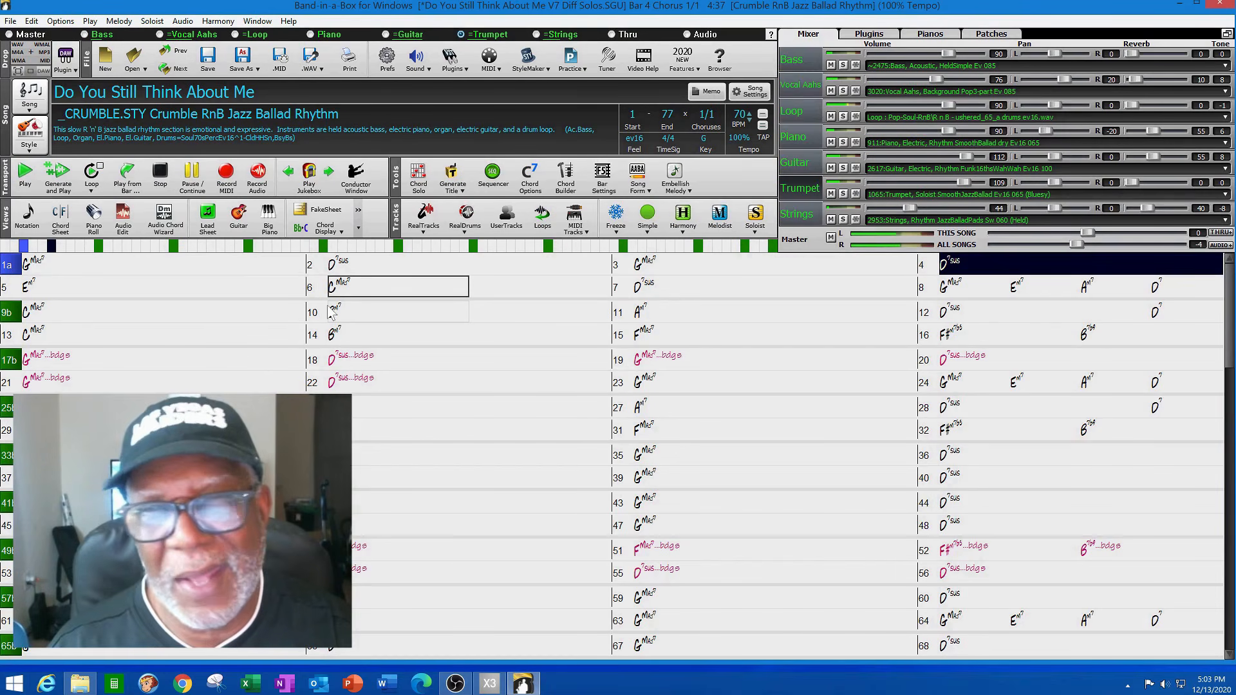
{"action": "left_click", "coordinate": [159, 181]}
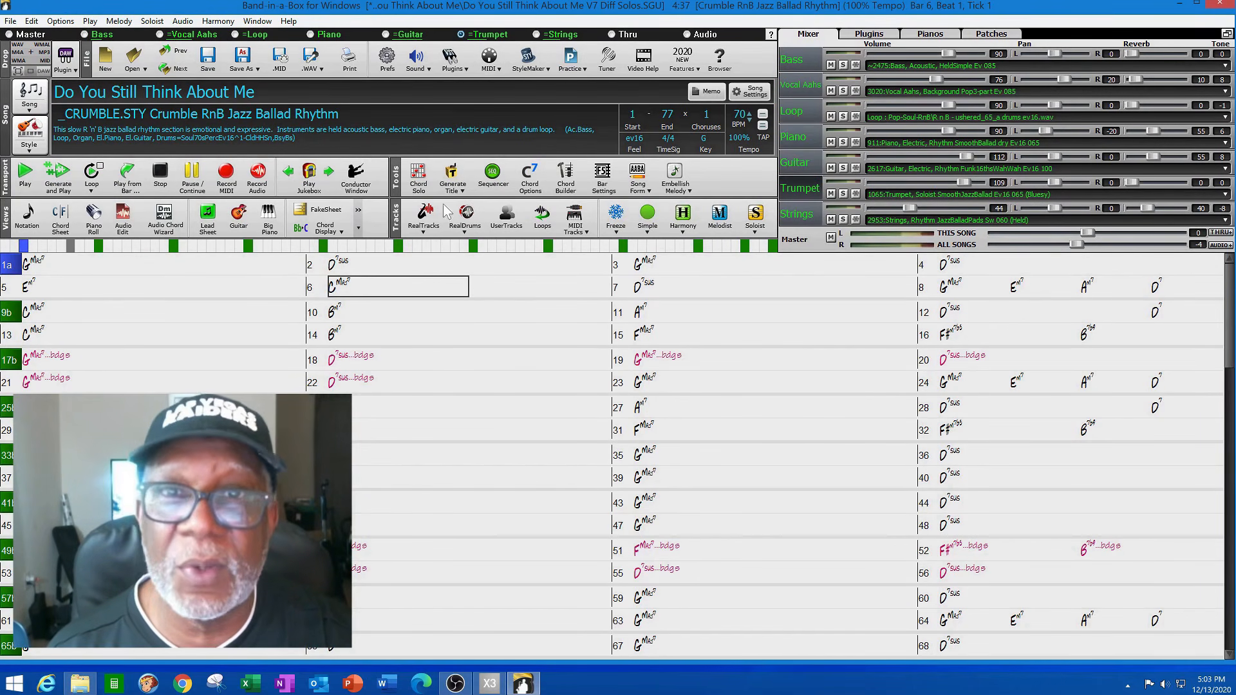
Reopen the RealTracks selection for the Trumpet track and clear the list's filter text to show all RealTracks
{"action": "right_click", "coordinate": [493, 40]}
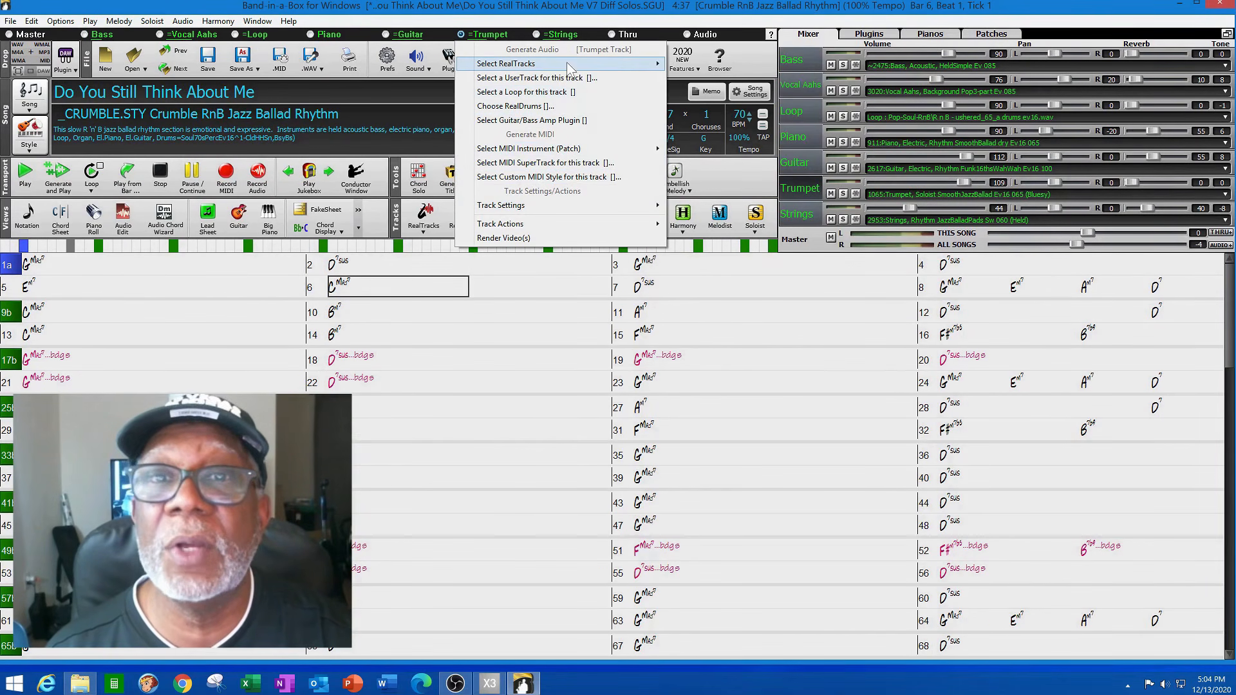
{"action": "mouse_move", "coordinate": [566, 60]}
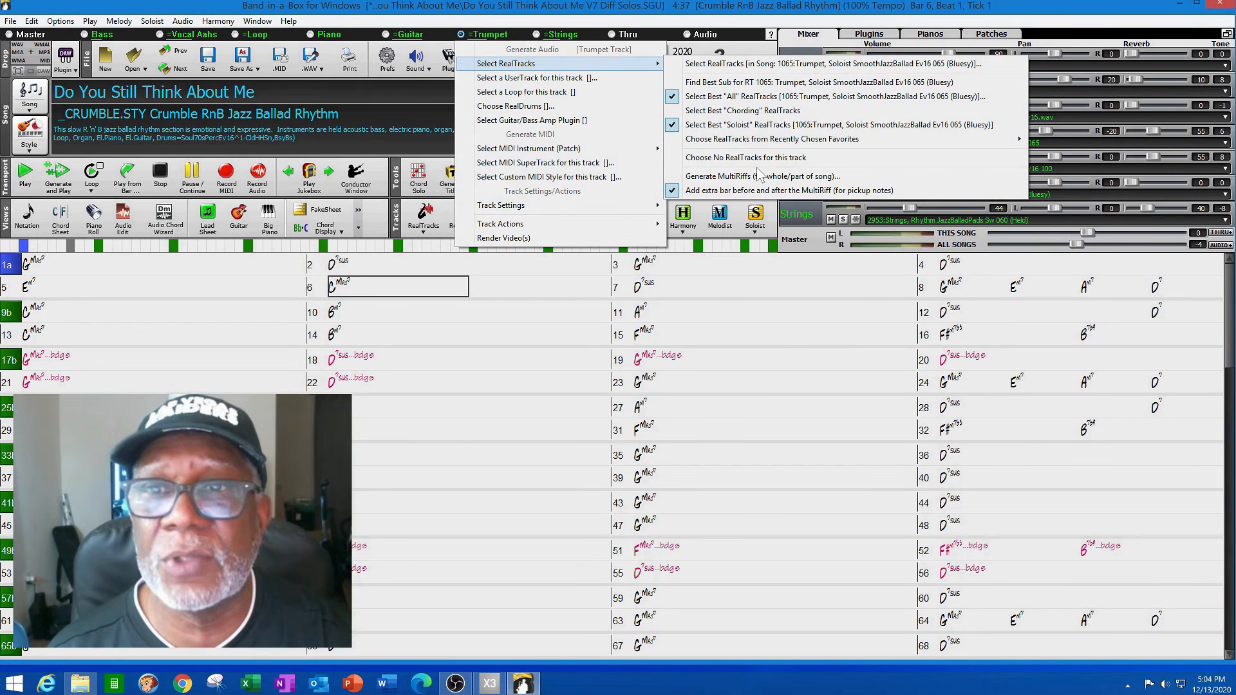
{"action": "mouse_move", "coordinate": [762, 145]}
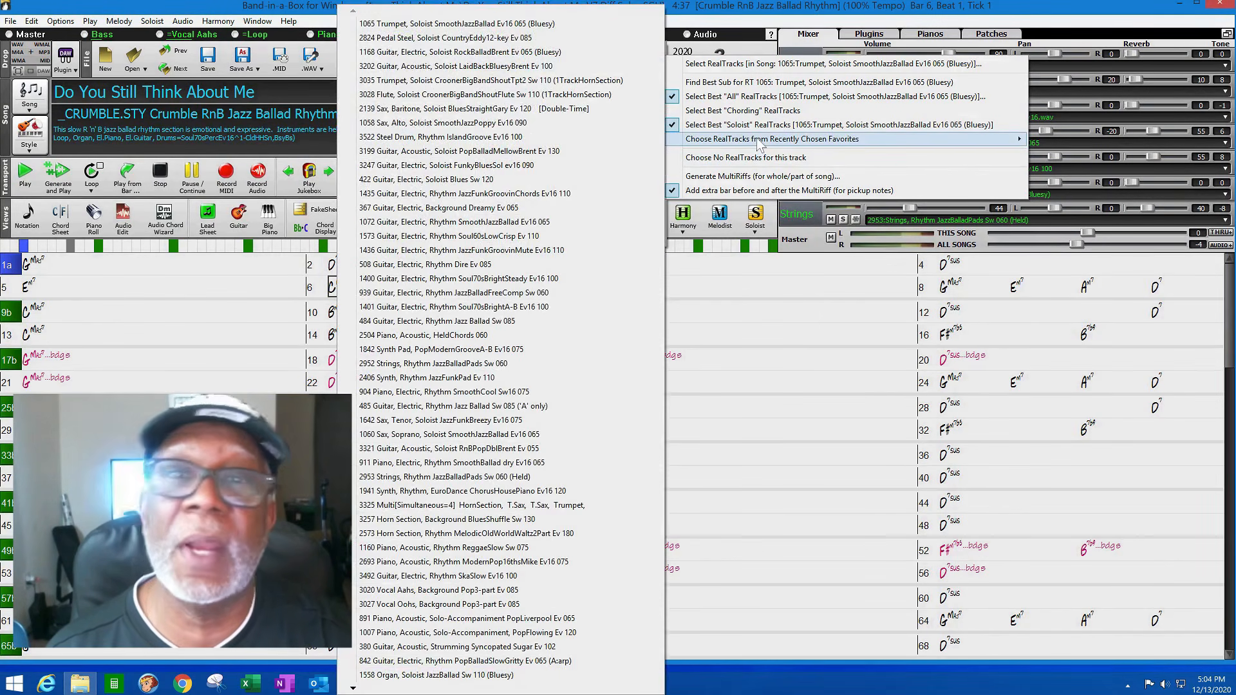
{"action": "left_click", "coordinate": [756, 64]}
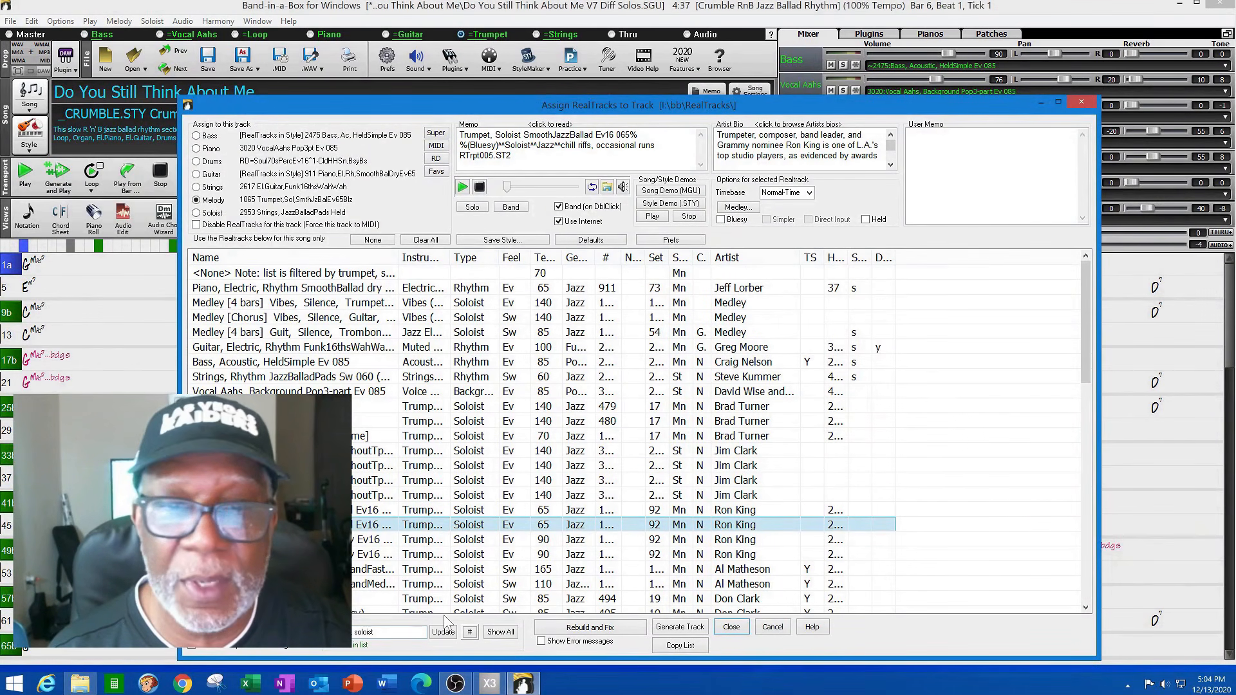
{"action": "left_click_drag", "start_coordinate": [380, 632], "coordinate": [326, 632]}
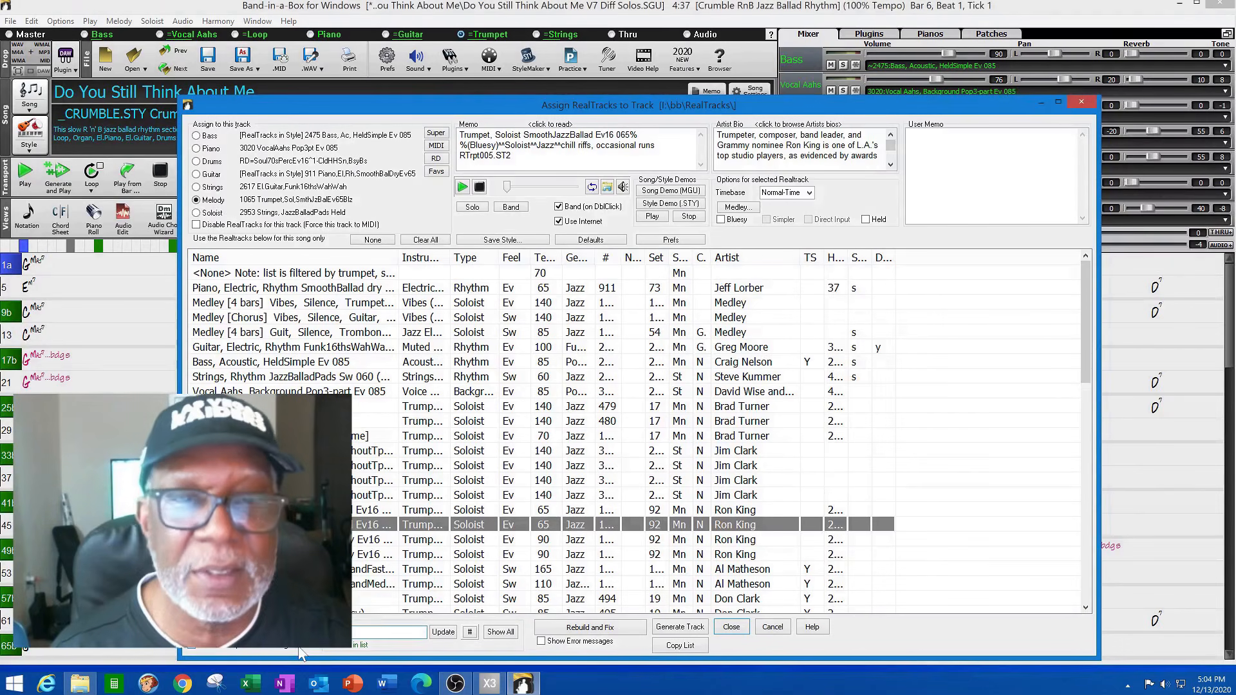
{"action": "left_click", "coordinate": [436, 634]}
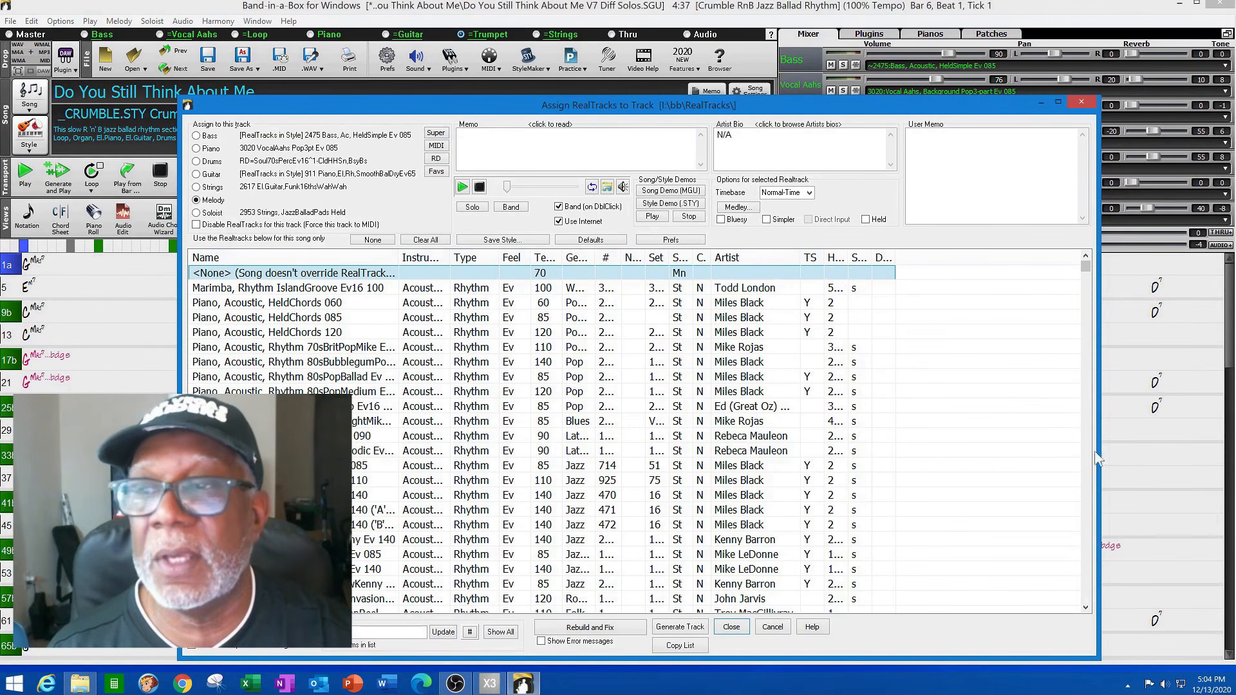
Look through the full RealTracks list down to the saxophone entries and filter it by "sax, soloist"
{"action": "left_click", "coordinate": [1086, 527]}
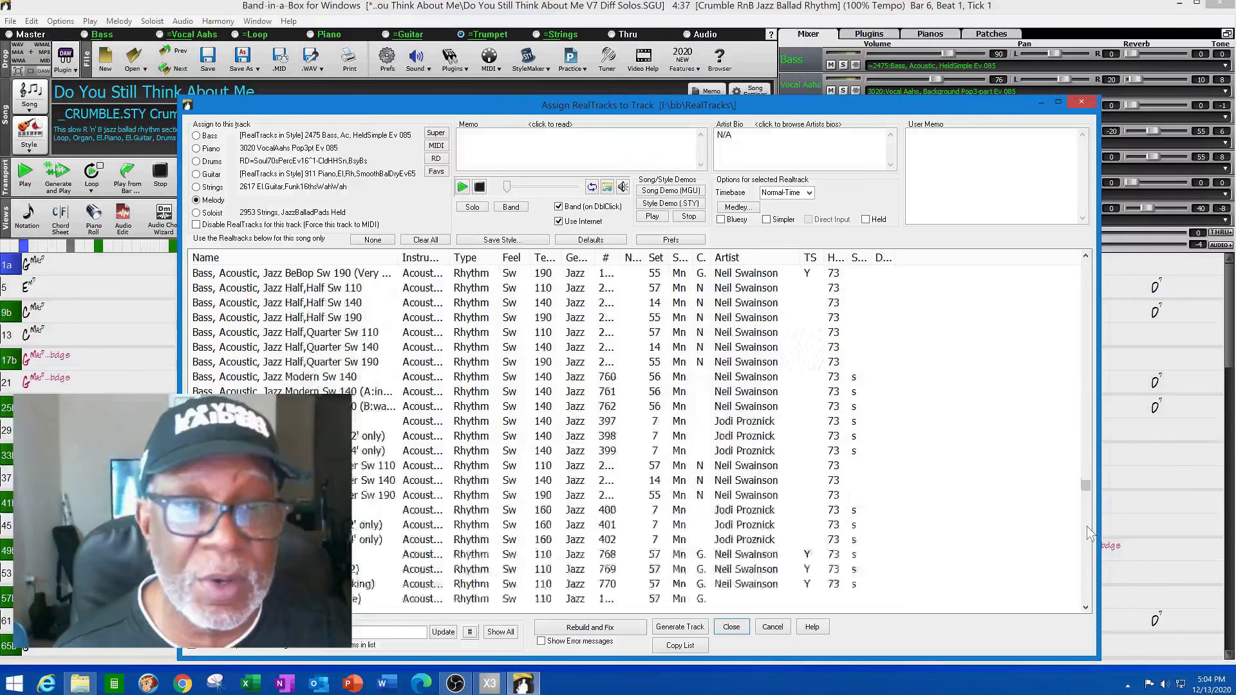
{"action": "left_click_drag", "start_coordinate": [1083, 495], "coordinate": [1077, 562]}
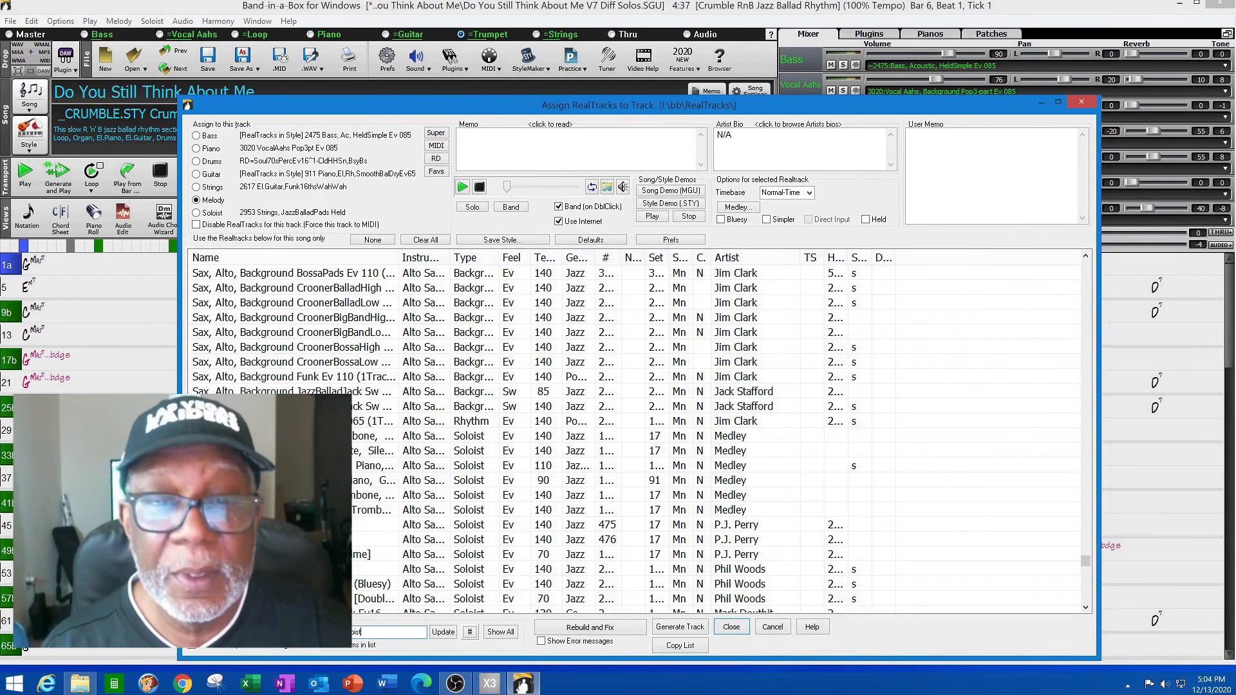
{"action": "left_click", "coordinate": [451, 637]}
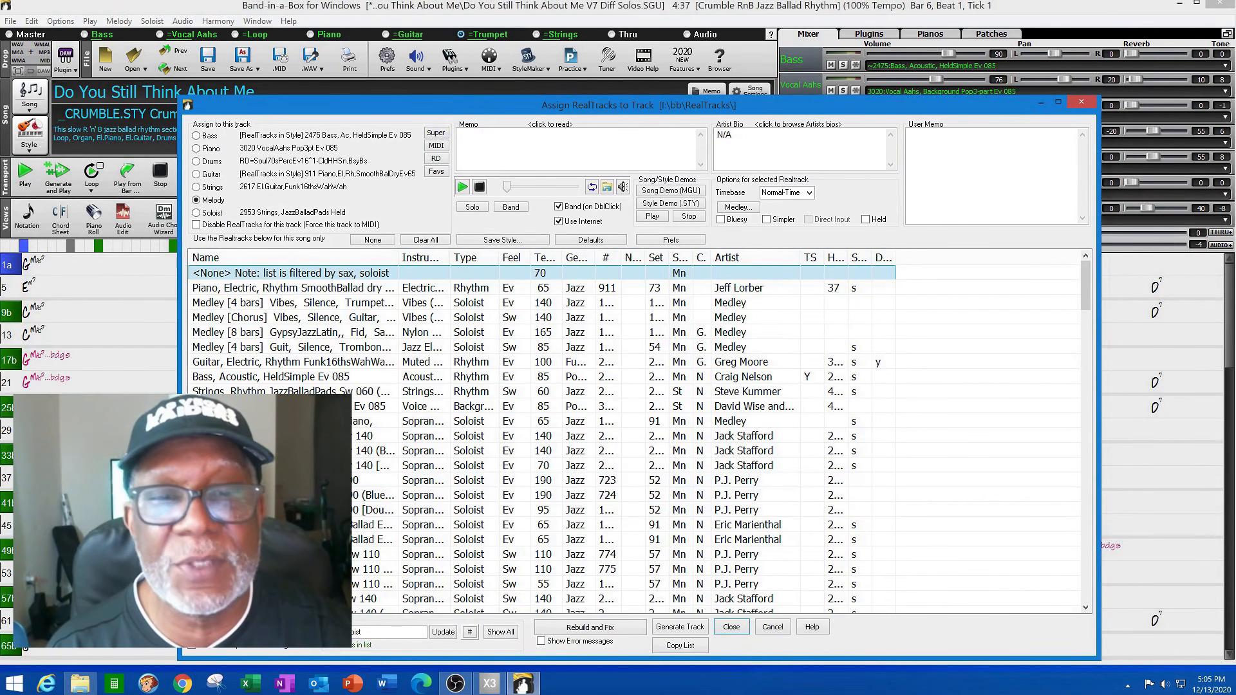
Select Sax, Soprano, Soloist SmoothJazzCoolJack Sw16 075 from the filtered list for the Melody track
{"action": "left_click", "coordinate": [1085, 606]}
{"action": "left_click", "coordinate": [1085, 606]}
{"action": "left_click", "coordinate": [1085, 606]}
{"action": "left_click", "coordinate": [1085, 606]}
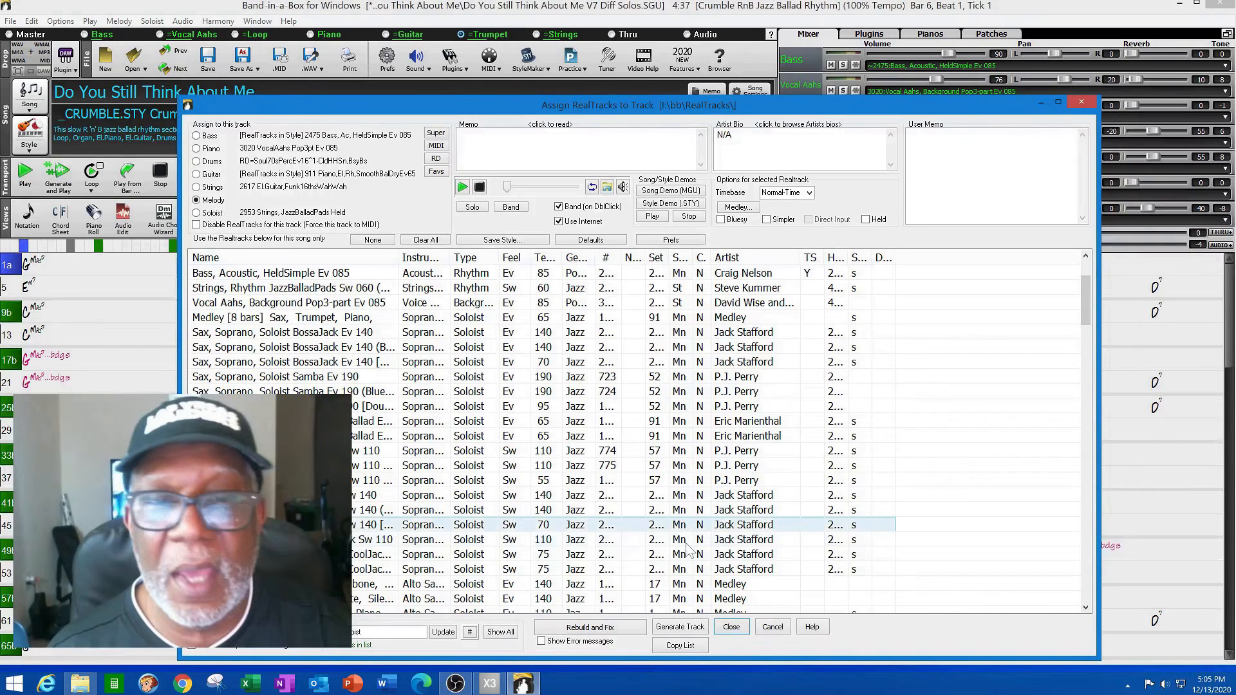
{"action": "left_click", "coordinate": [557, 554]}
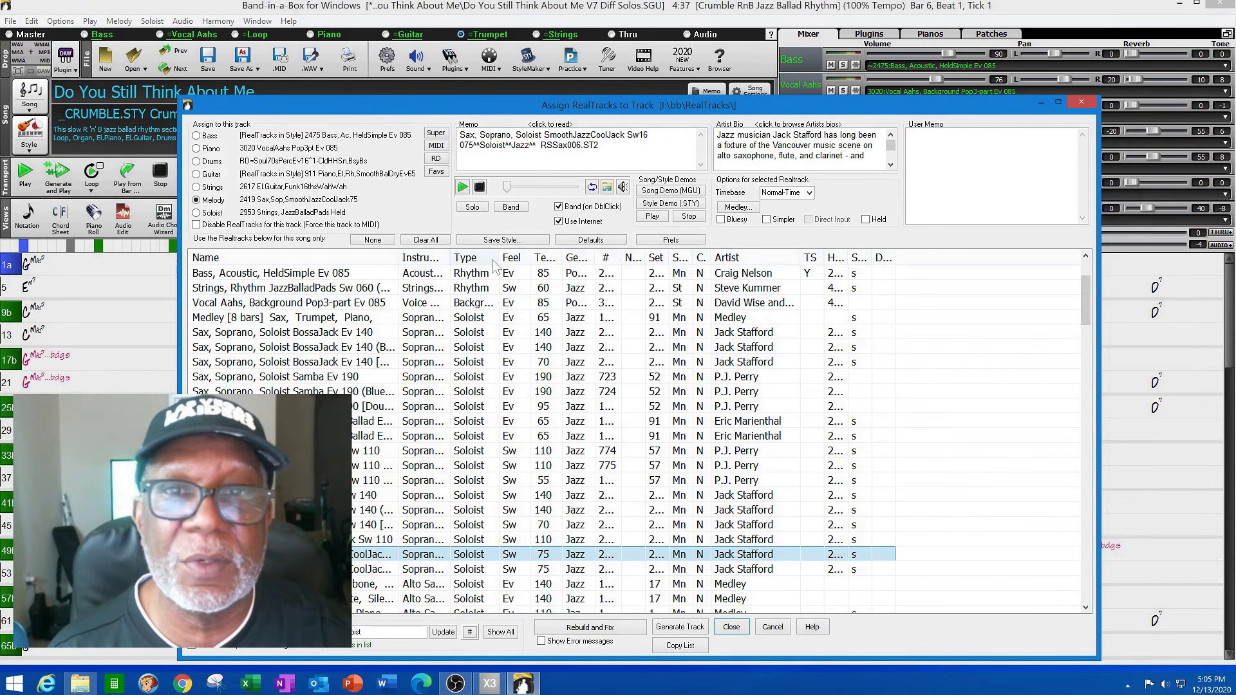
Audition the selected soprano sax SmoothJazzCoolJack Sw 75 RealTrack, generate it on the Melody track and stop playback
{"action": "left_click", "coordinate": [462, 187]}
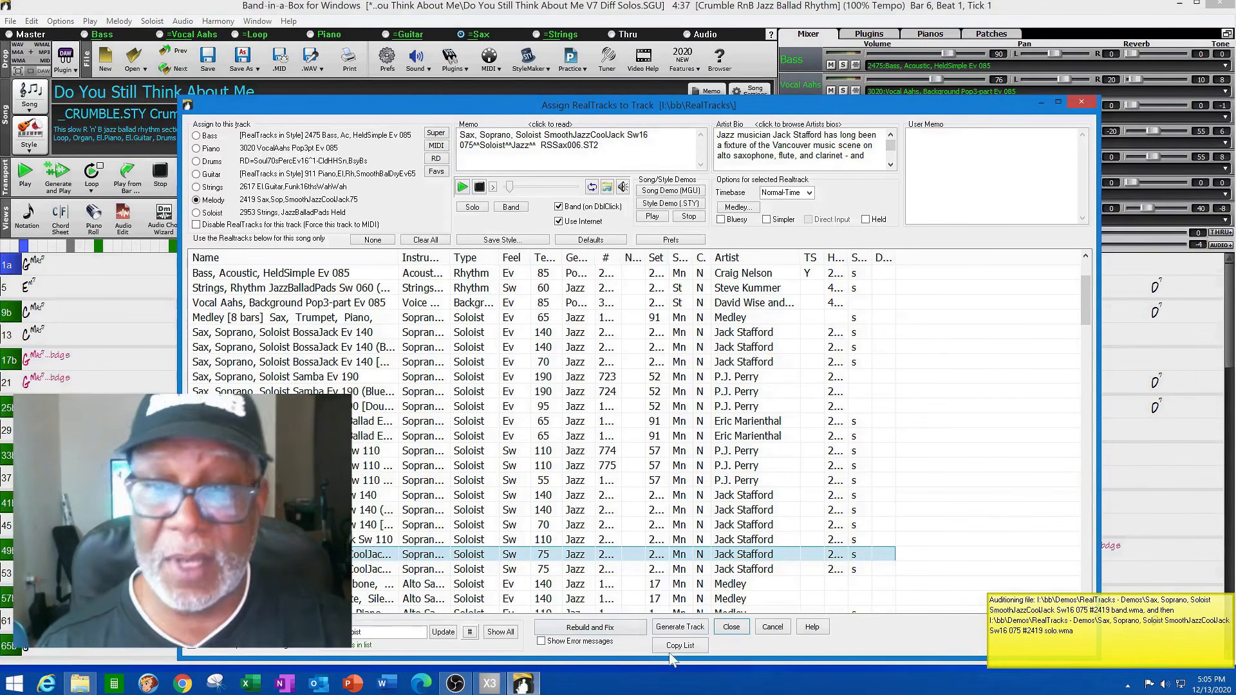
{"action": "left_click", "coordinate": [678, 626]}
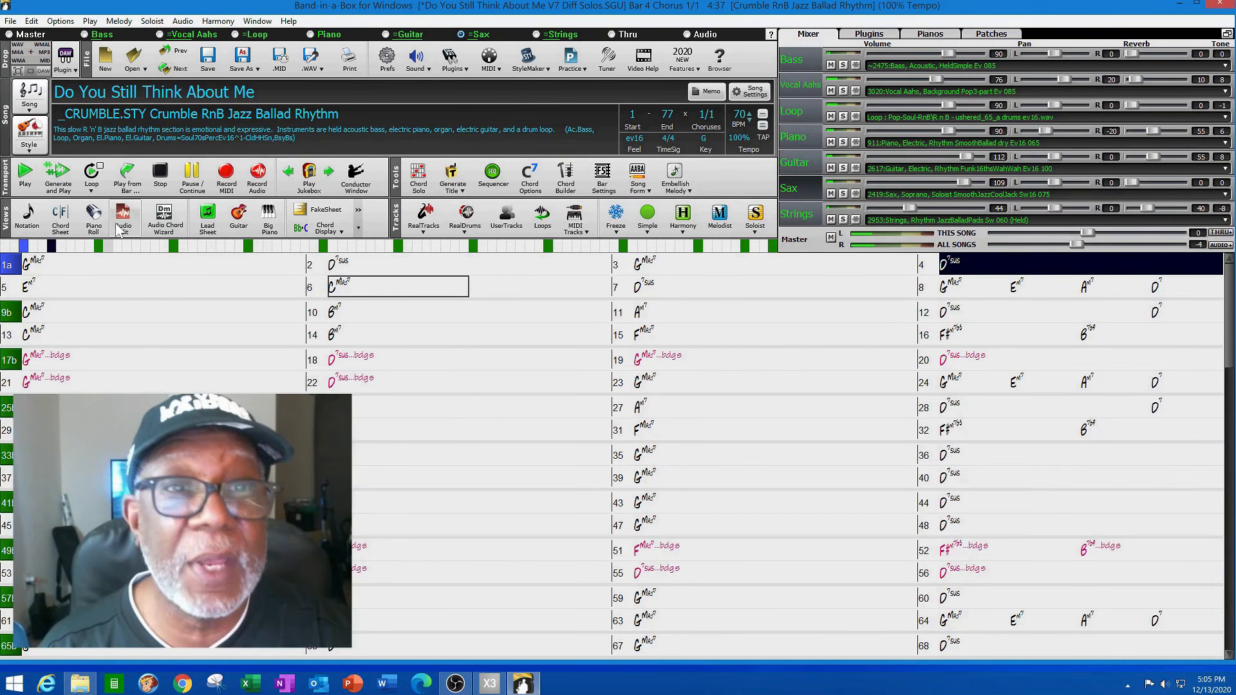
{"action": "left_click", "coordinate": [164, 176]}
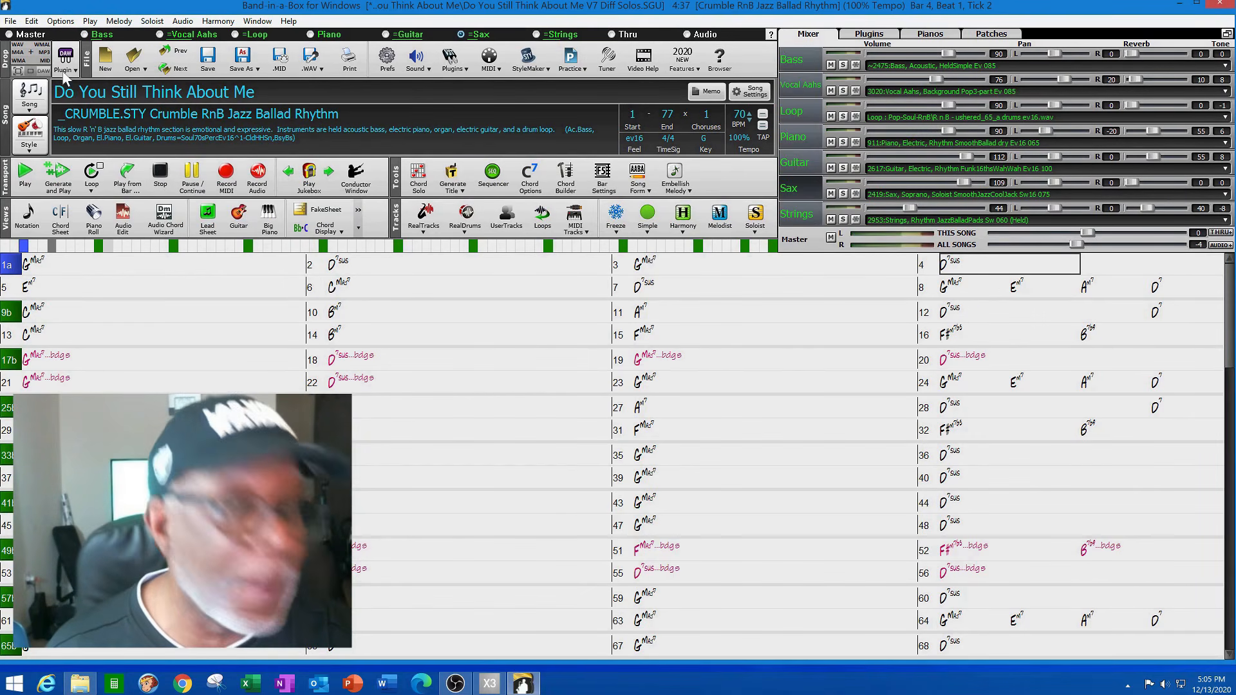
Open the recent song Do You Still Think About Me V7 Edited Horn.SGU without saving the current song's changes
{"action": "left_click", "coordinate": [10, 22]}
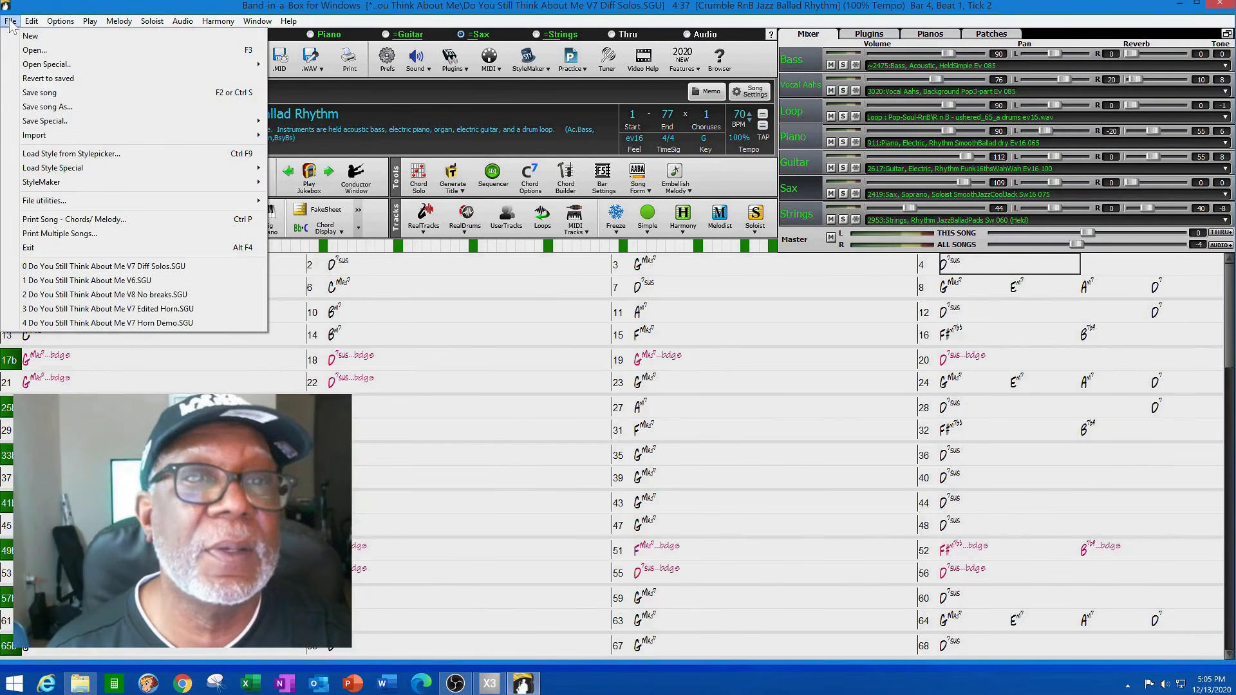
{"action": "left_click", "coordinate": [129, 309]}
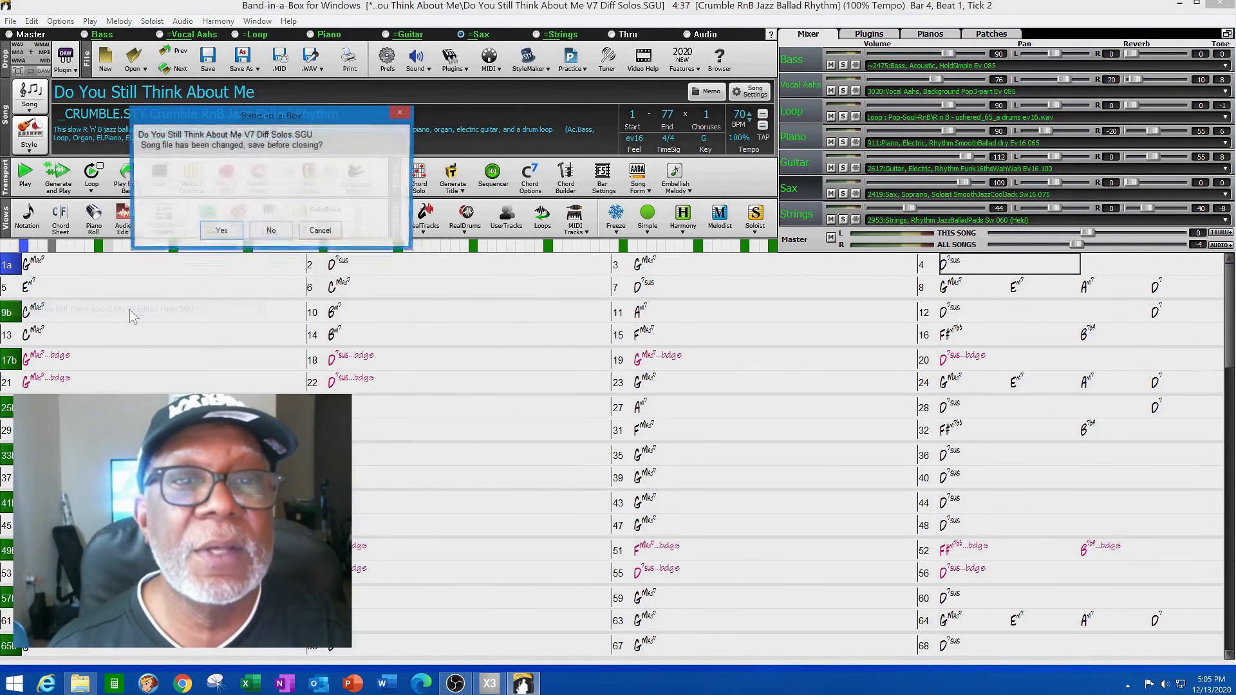
{"action": "left_click", "coordinate": [270, 233]}
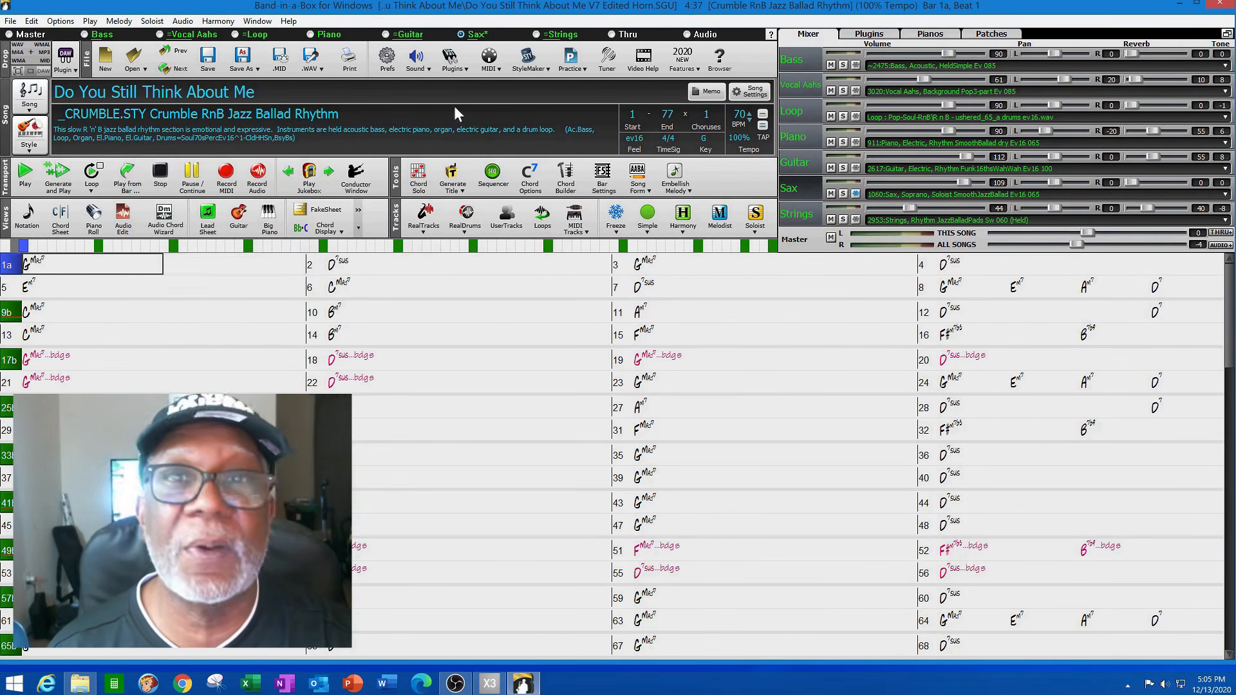
Play the song with the edited horn part from bar 1 and stop it around bar 12
{"action": "double_click", "coordinate": [71, 267]}
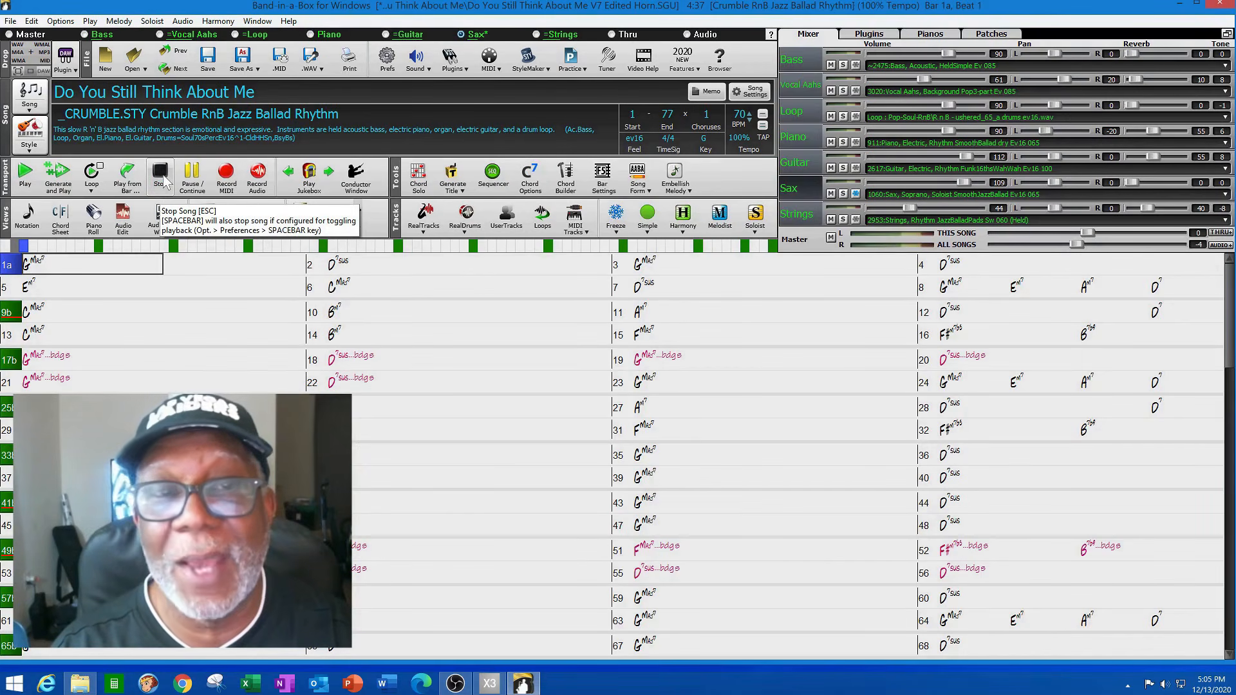
{"action": "left_click", "coordinate": [165, 181]}
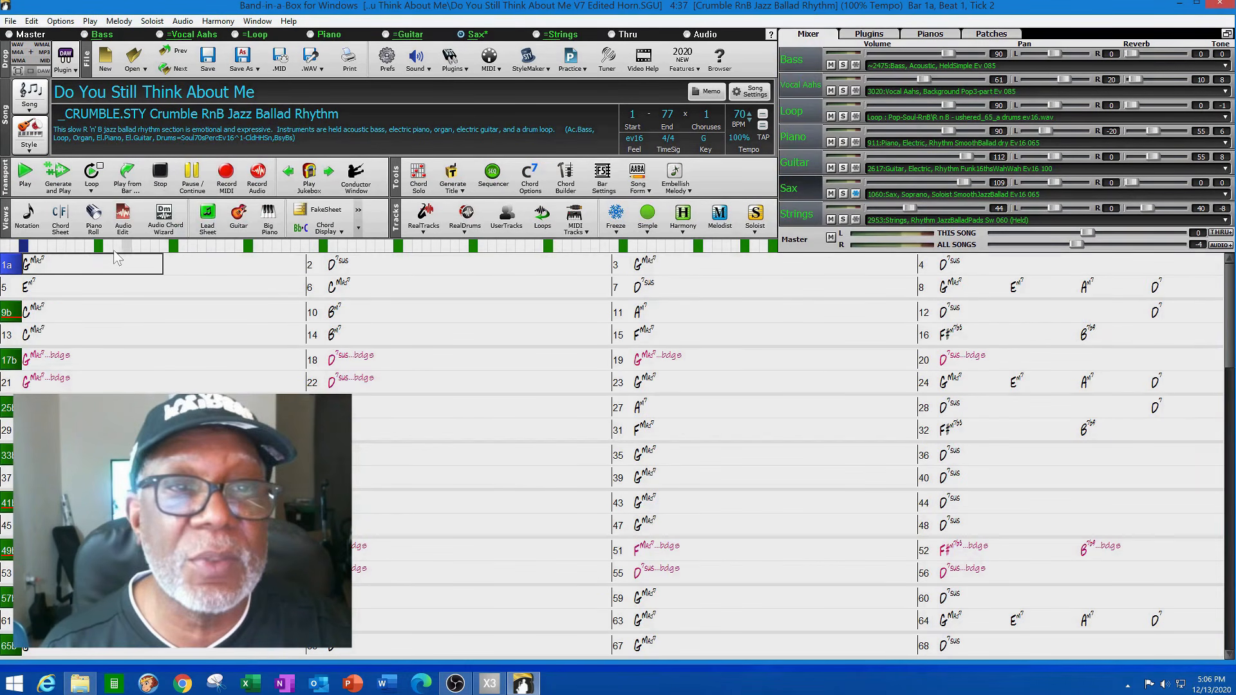
{"action": "left_click", "coordinate": [92, 269]}
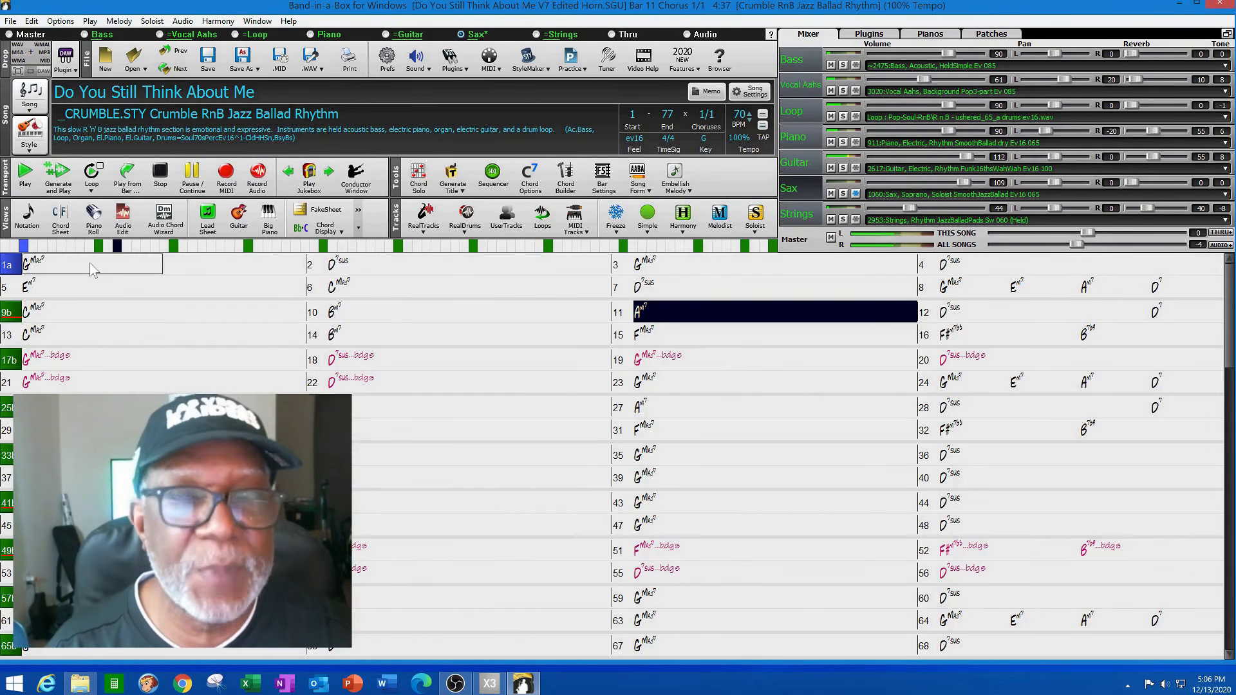
{"action": "left_click", "coordinate": [158, 180]}
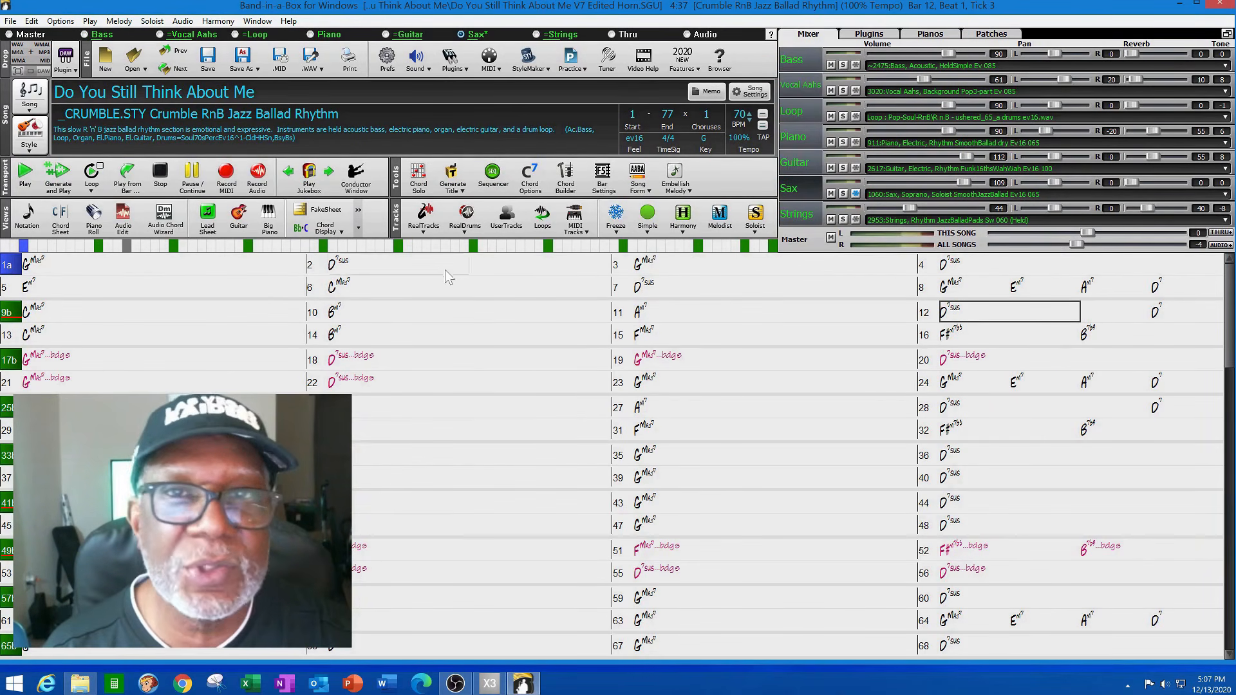
Unfreeze the Sax track
{"action": "left_click", "coordinate": [477, 36]}
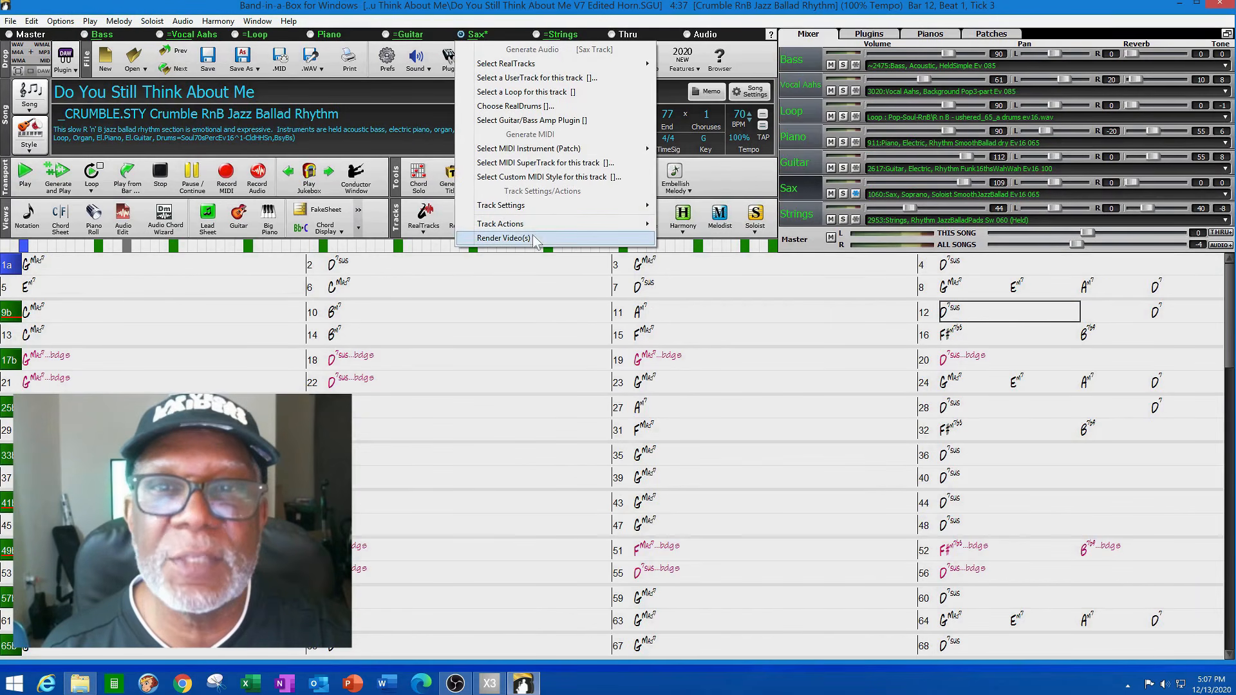
{"action": "mouse_move", "coordinate": [537, 231]}
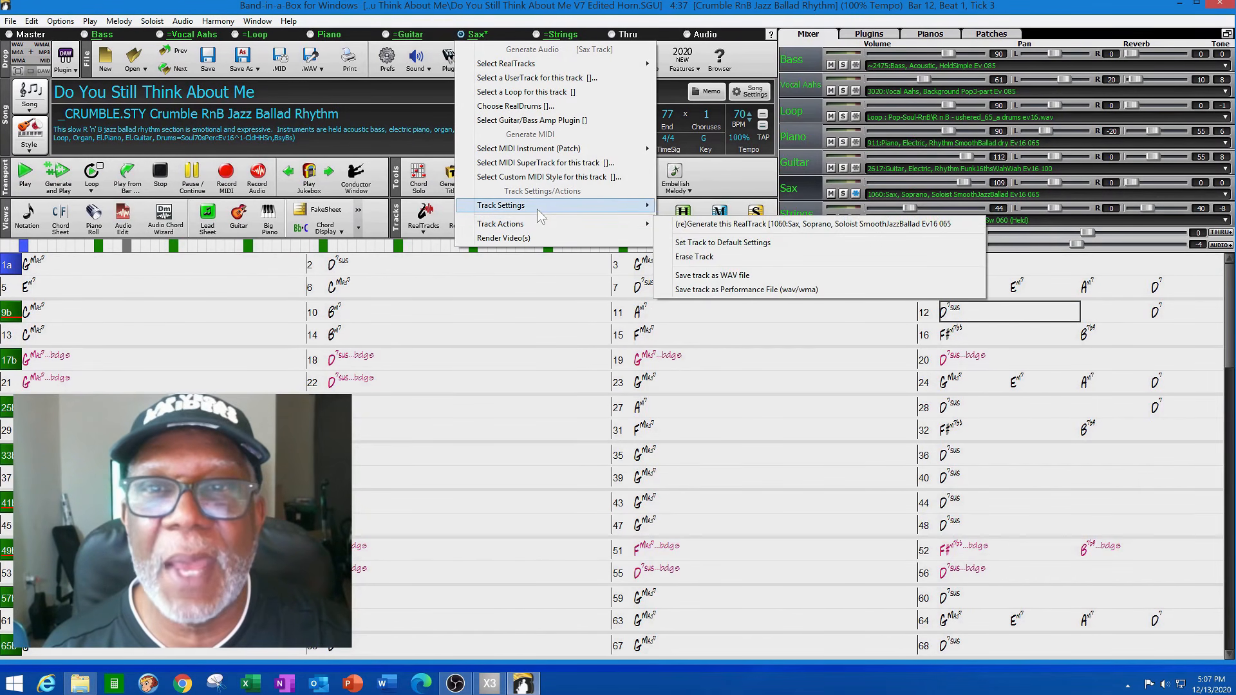
{"action": "mouse_move", "coordinate": [537, 209]}
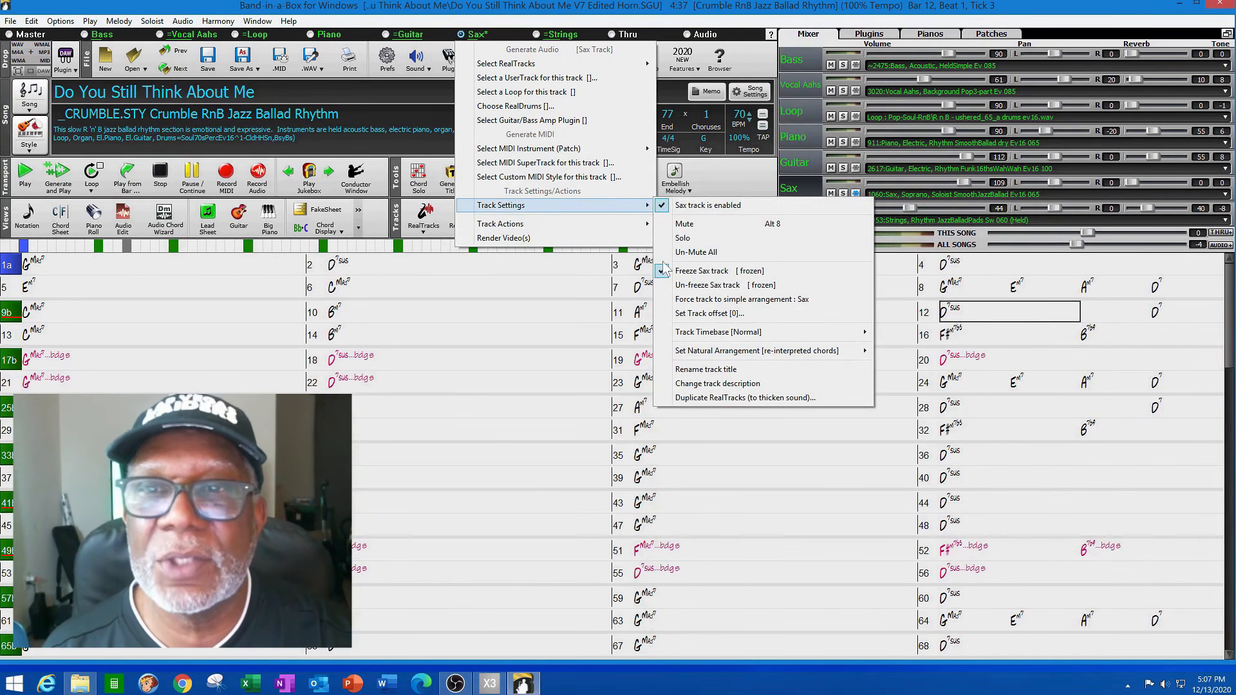
{"action": "left_click", "coordinate": [669, 285]}
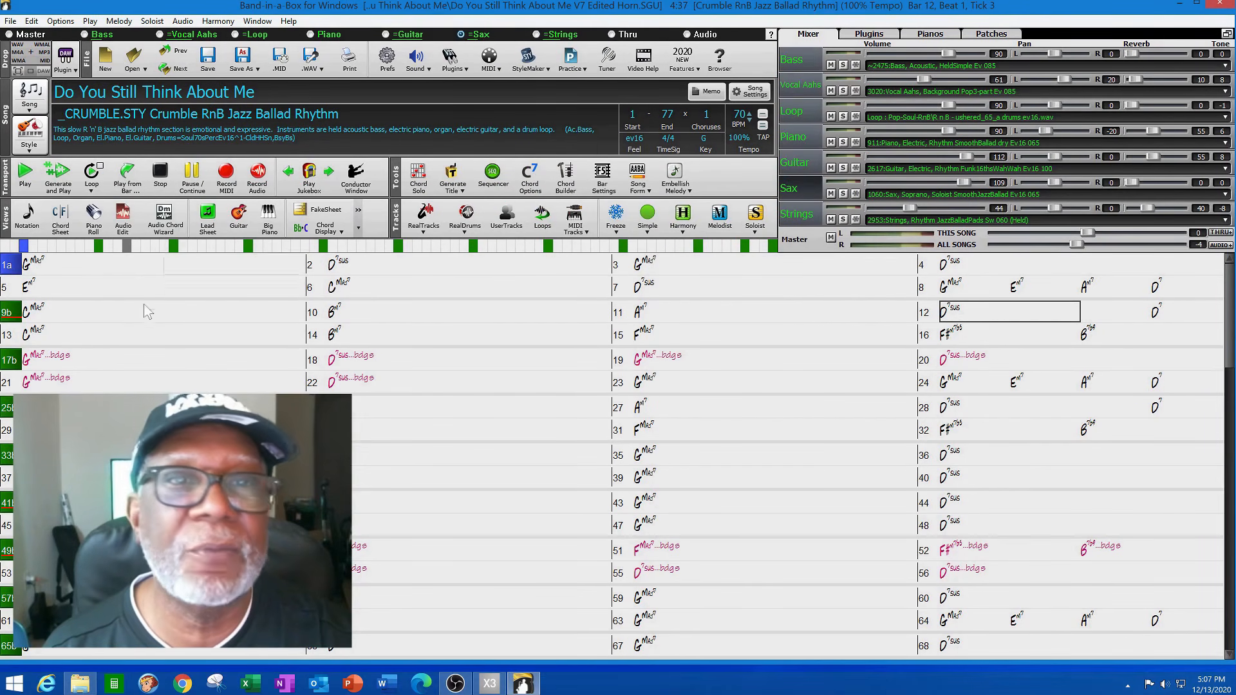
Regenerate and play the song twice, stopping each playback after the first few bars
{"action": "left_click", "coordinate": [58, 172]}
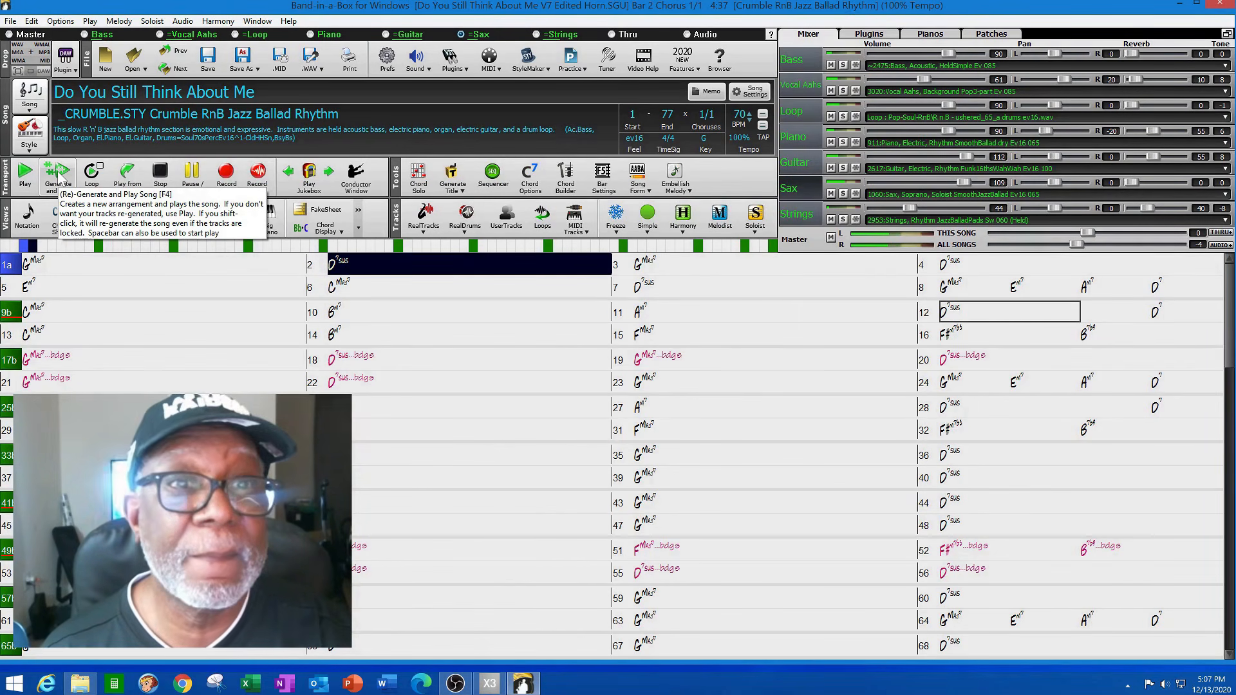
{"action": "left_click", "coordinate": [161, 175]}
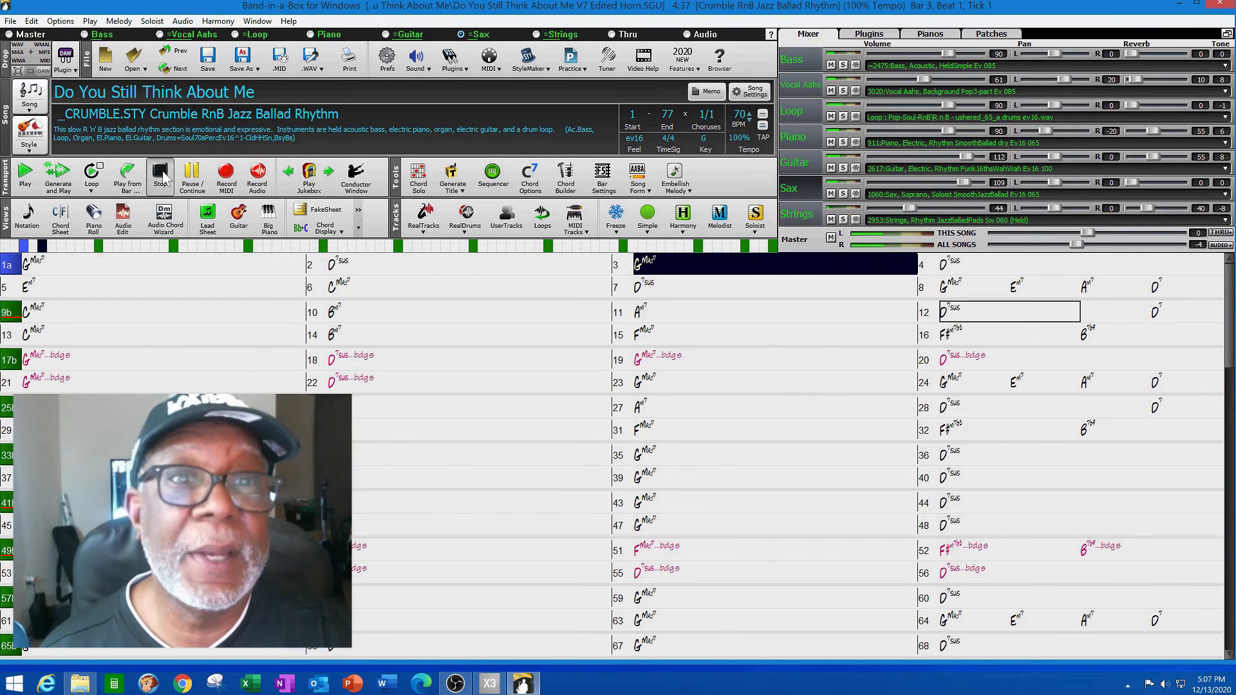
{"action": "left_click", "coordinate": [68, 181]}
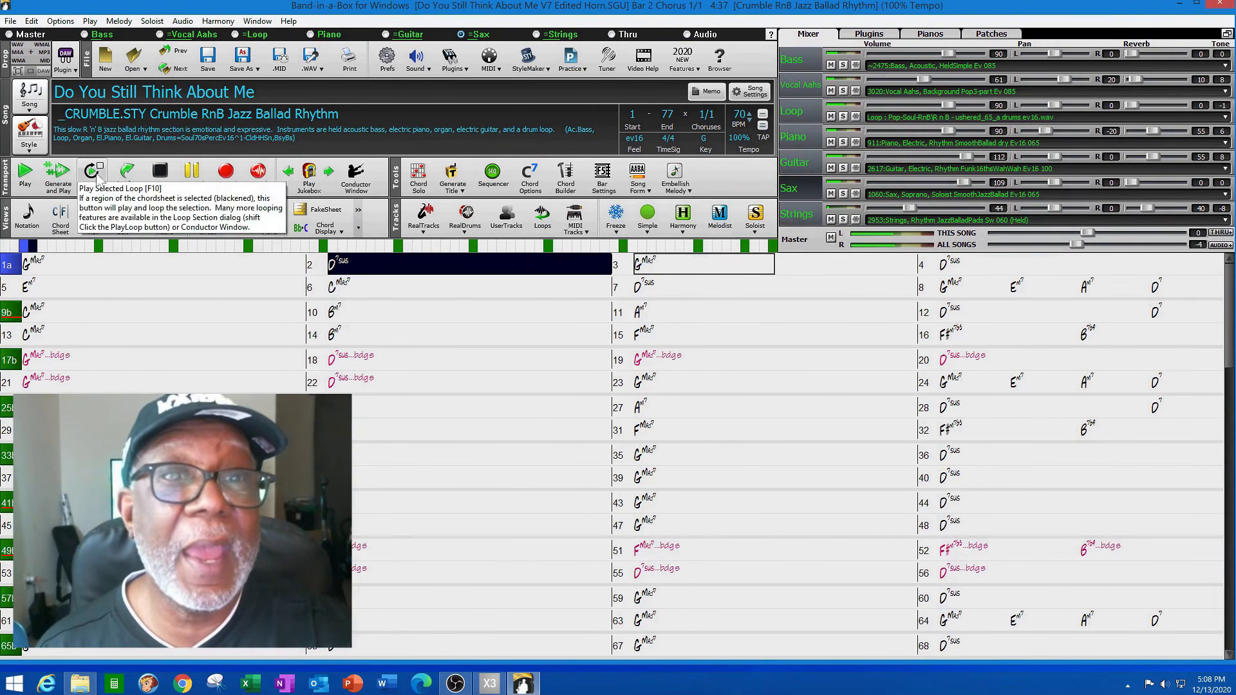
{"action": "left_click", "coordinate": [164, 177]}
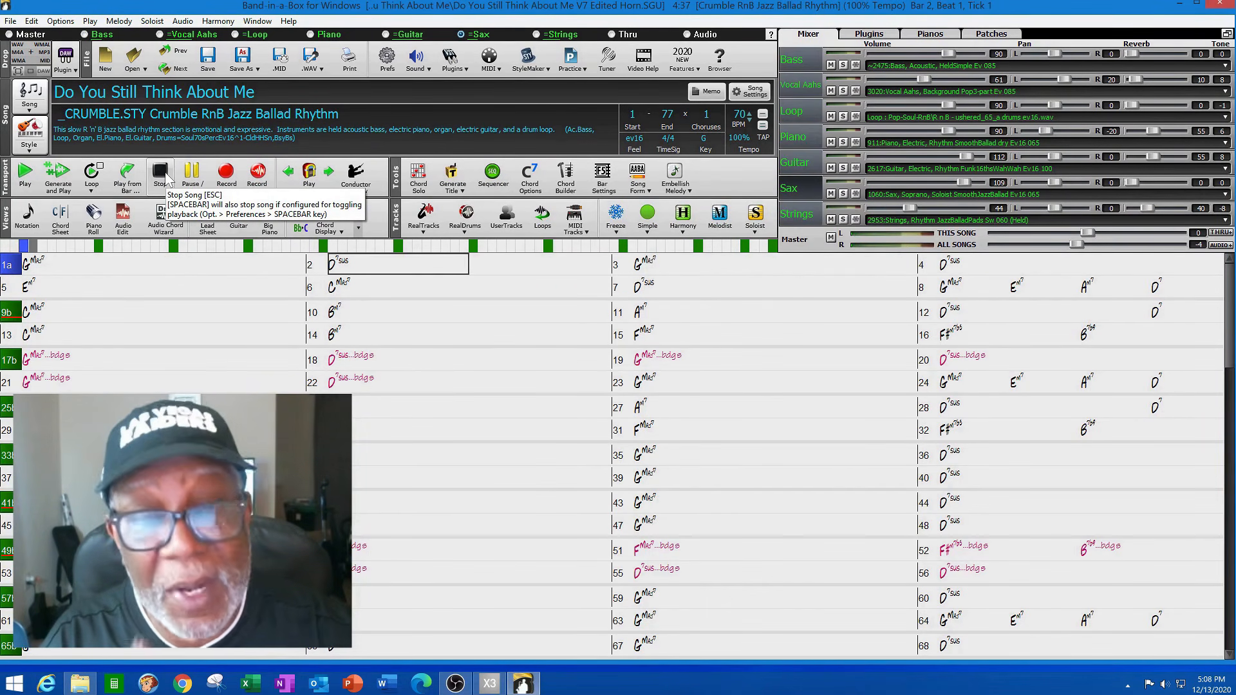
Freeze the Sax track
{"action": "left_click", "coordinate": [474, 40]}
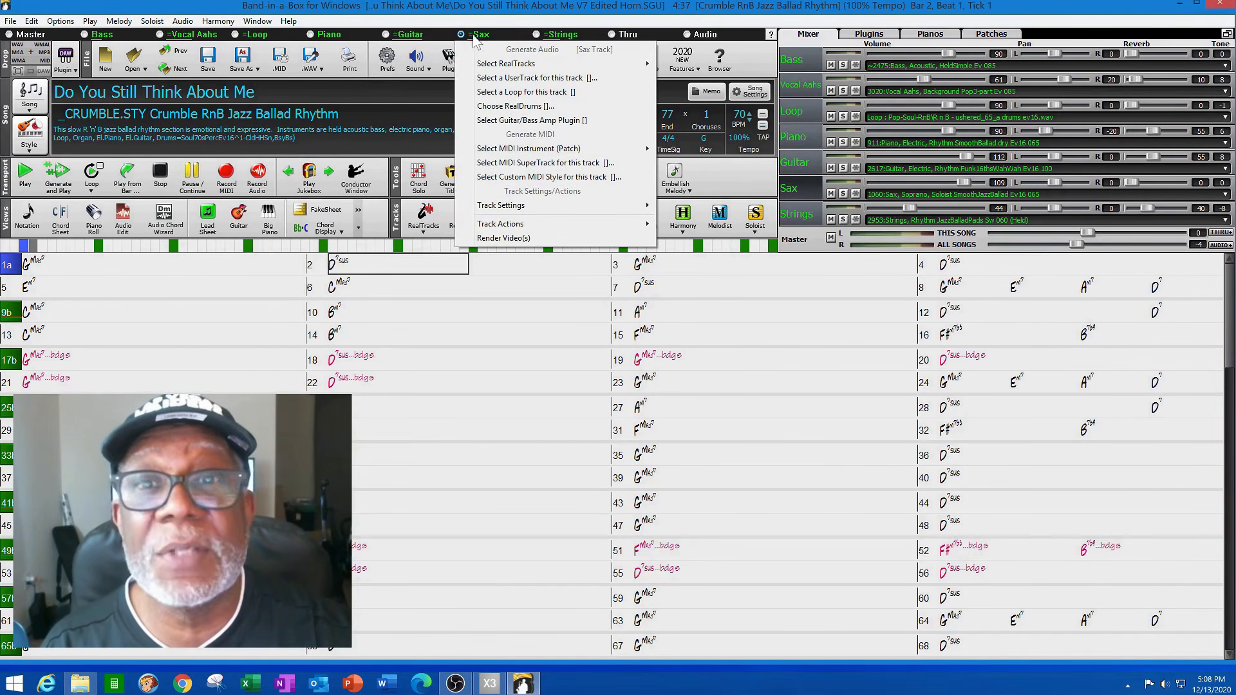
{"action": "mouse_move", "coordinate": [544, 213]}
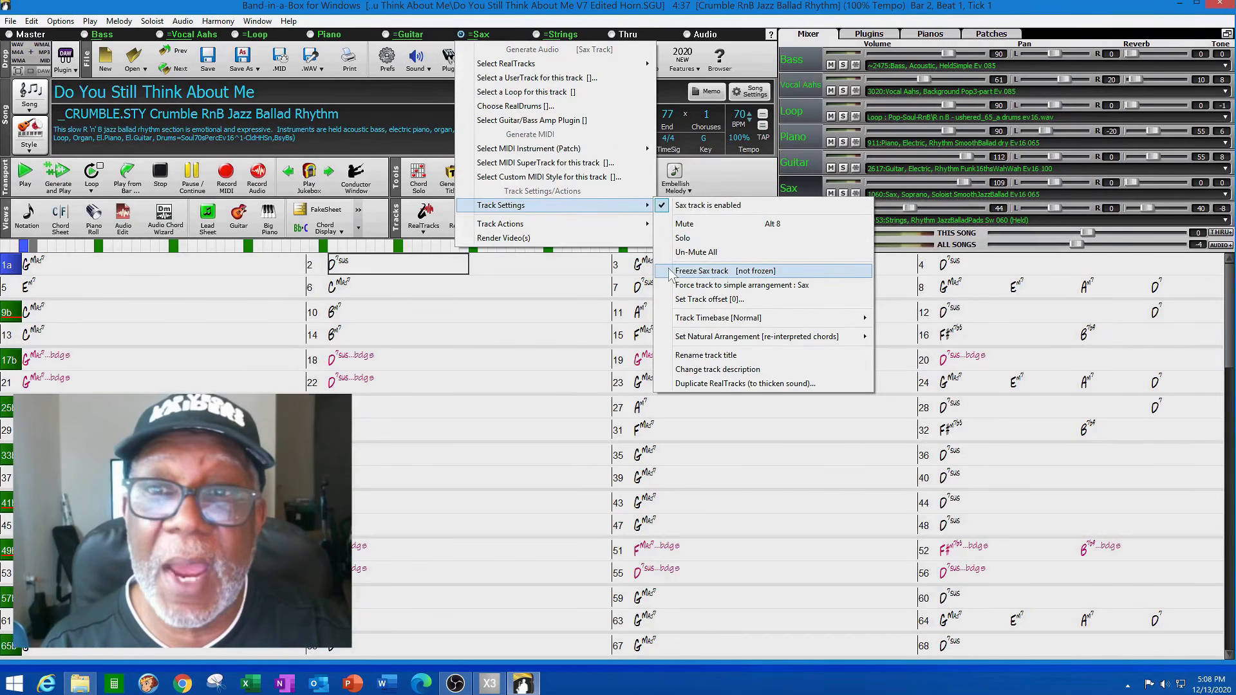
{"action": "left_click", "coordinate": [701, 270]}
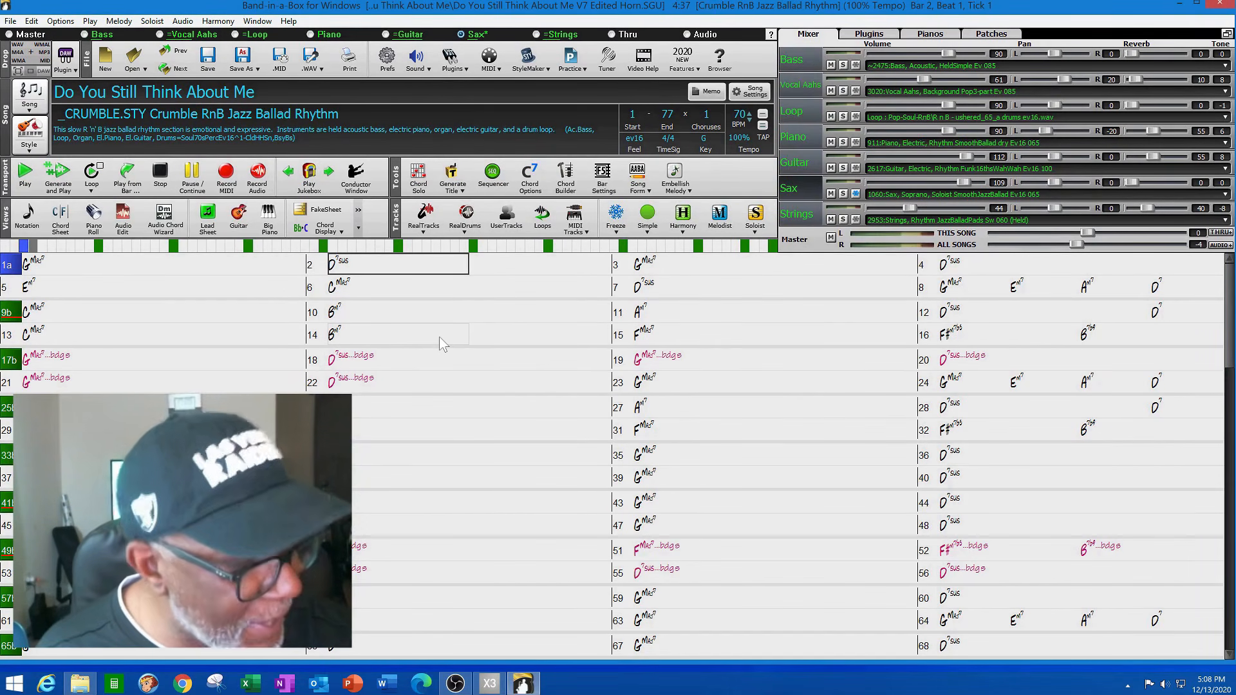
Open the recent song Do You Still Think About Me V8 No breaks.SGU and play it from bar 5 to bar 10
{"action": "left_click", "coordinate": [11, 20]}
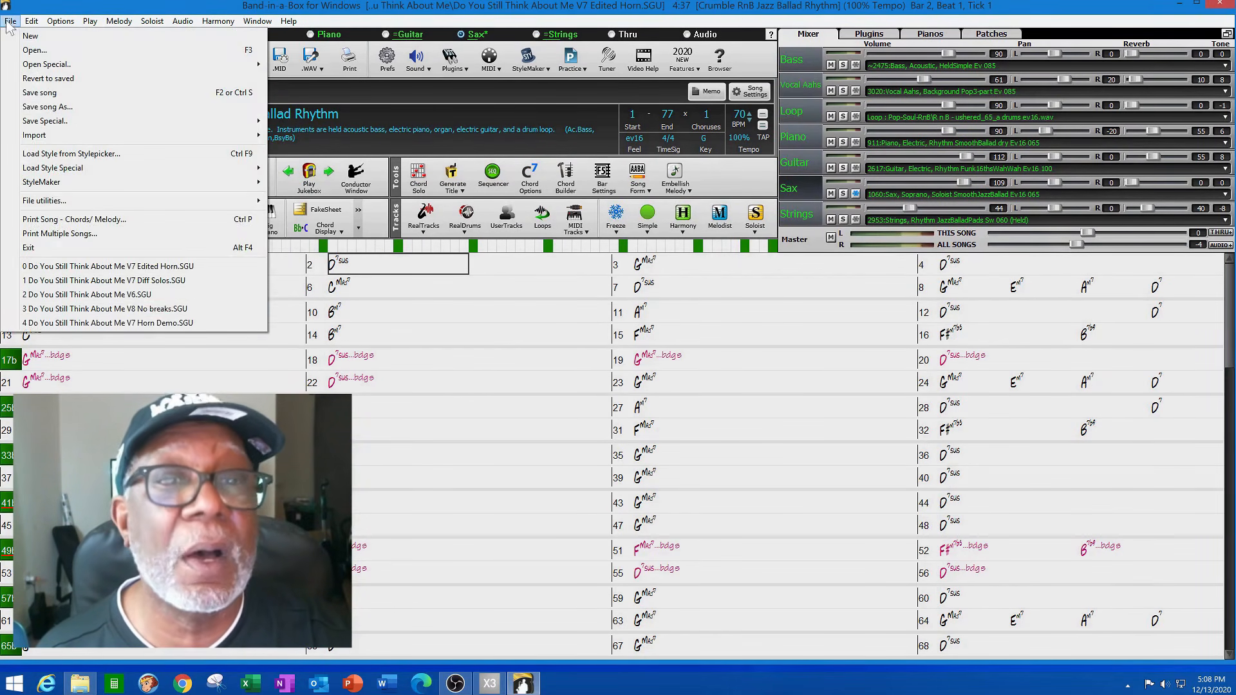
{"action": "left_click", "coordinate": [108, 310]}
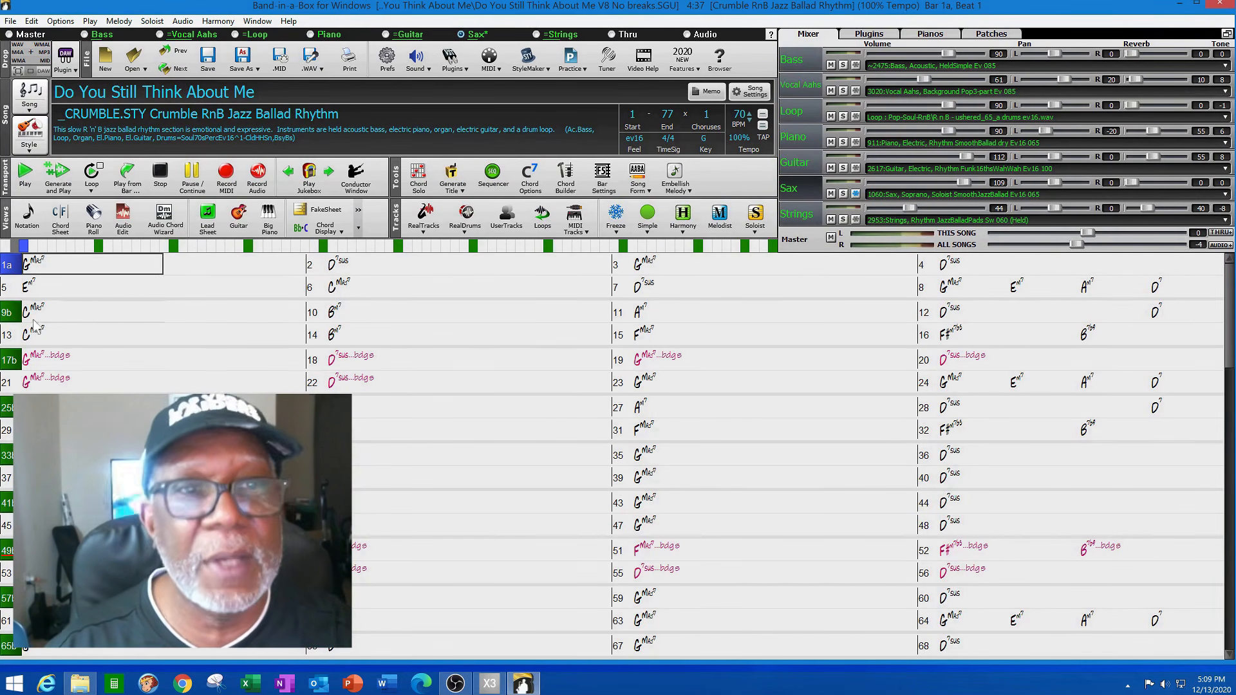
{"action": "left_click", "coordinate": [56, 284]}
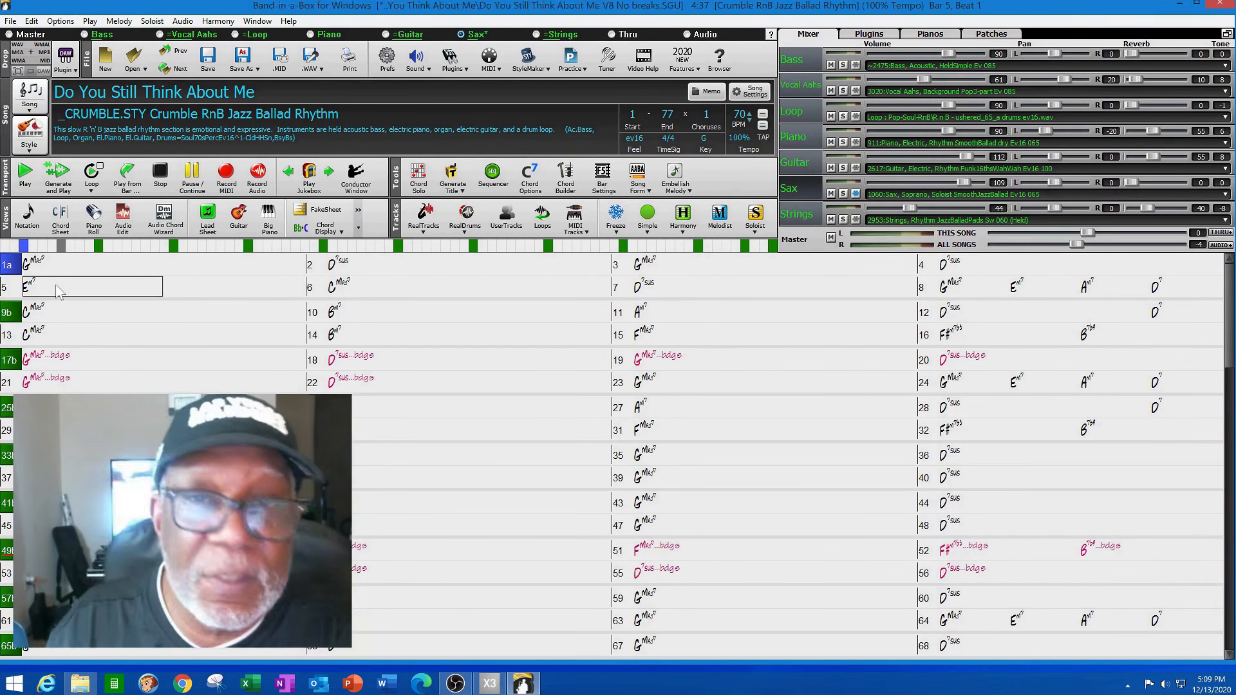
{"action": "left_click", "coordinate": [55, 289]}
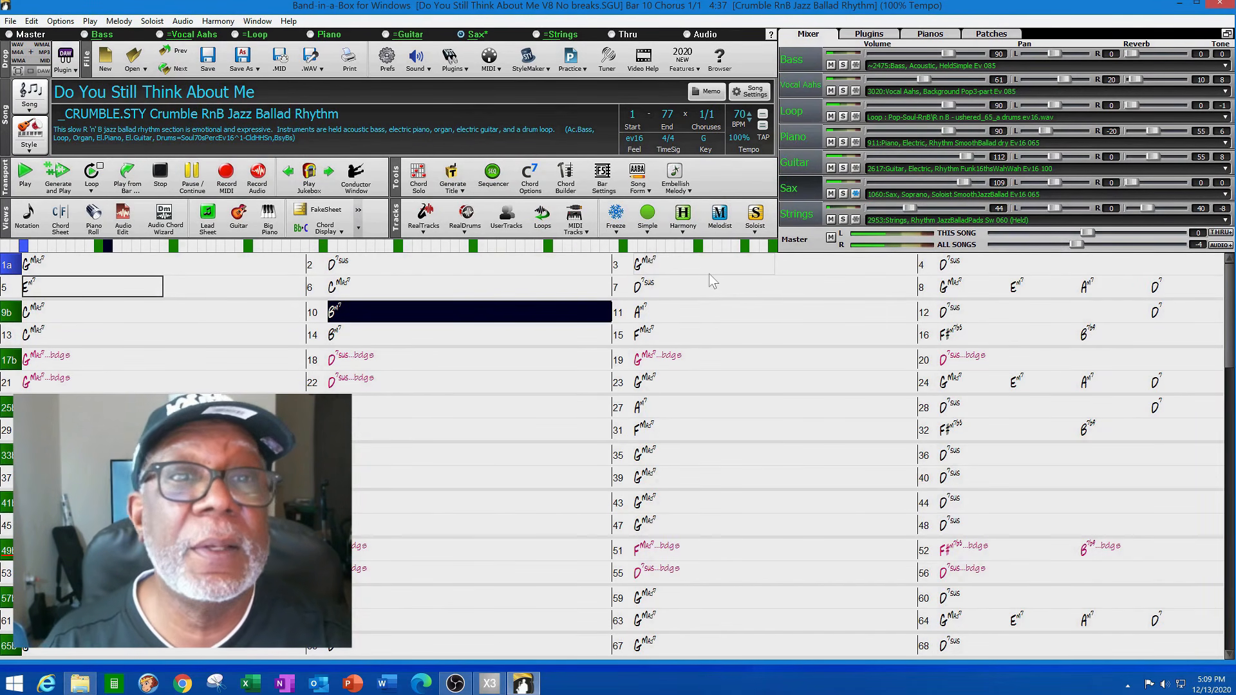
{"action": "left_click", "coordinate": [157, 176]}
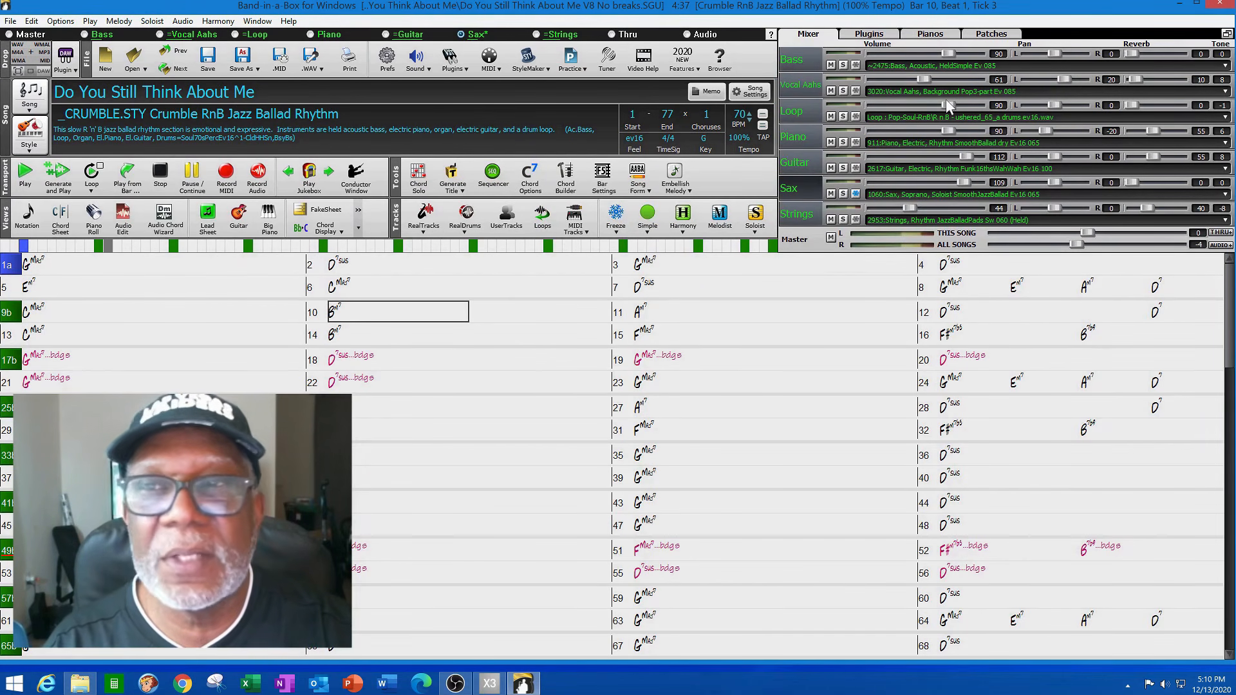
Set the mixer volumes to 100 for Bass, 103 for Vocal Aahs, 106 for Loop and Piano, and 109 for Guitar and Strings
{"action": "left_click", "coordinate": [955, 55]}
{"action": "left_click_drag", "start_coordinate": [927, 83], "coordinate": [966, 159]}
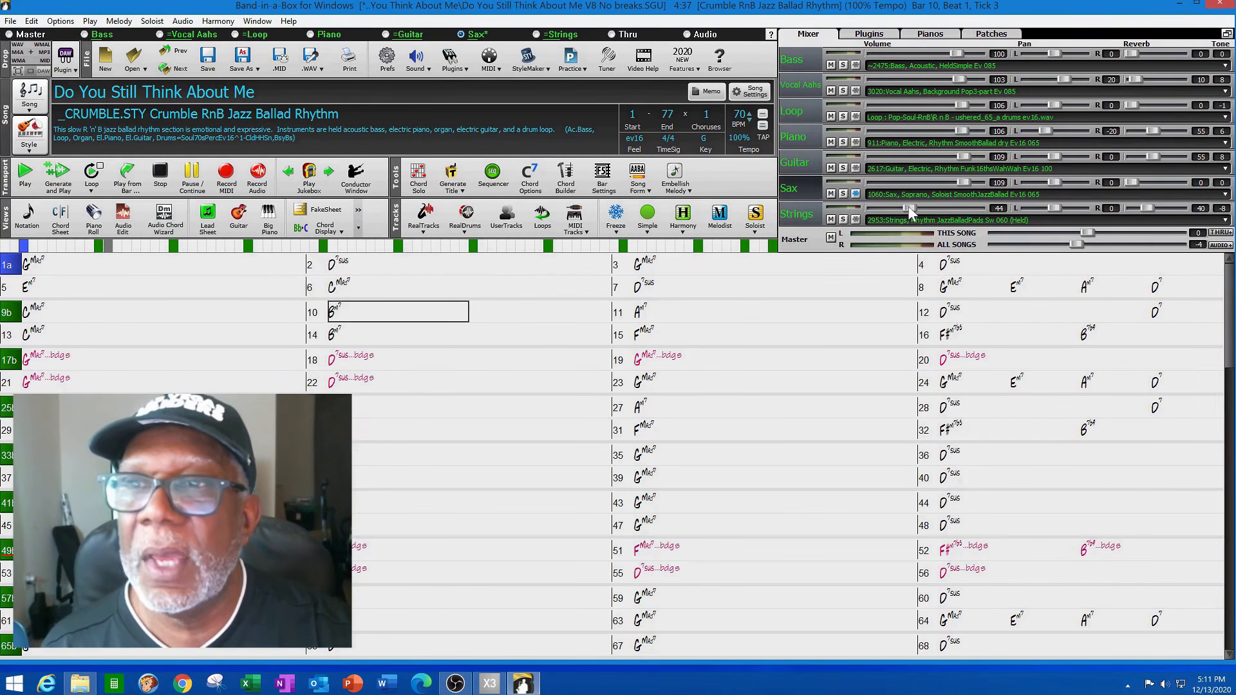
{"action": "left_click_drag", "start_coordinate": [954, 213], "coordinate": [962, 211]}
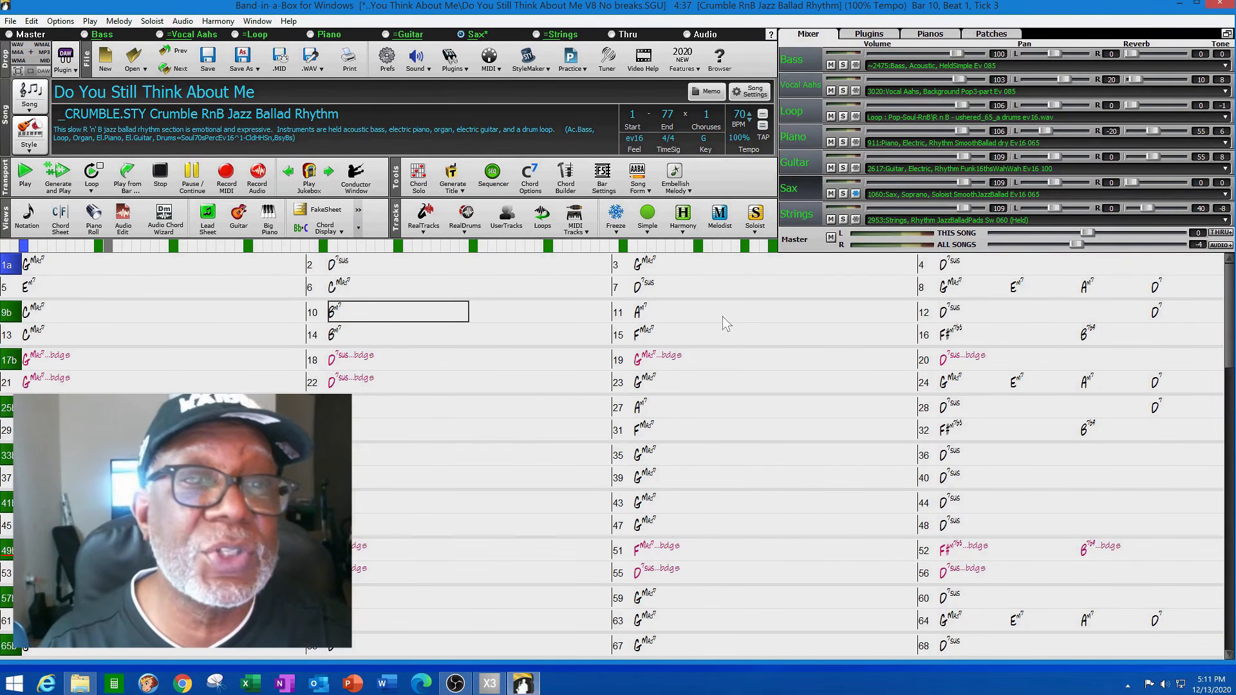
Review the instrument volume change options in the settings for bar 1 and leave them without applying changes
{"action": "left_click", "coordinate": [71, 264]}
{"action": "right_click", "coordinate": [71, 265]}
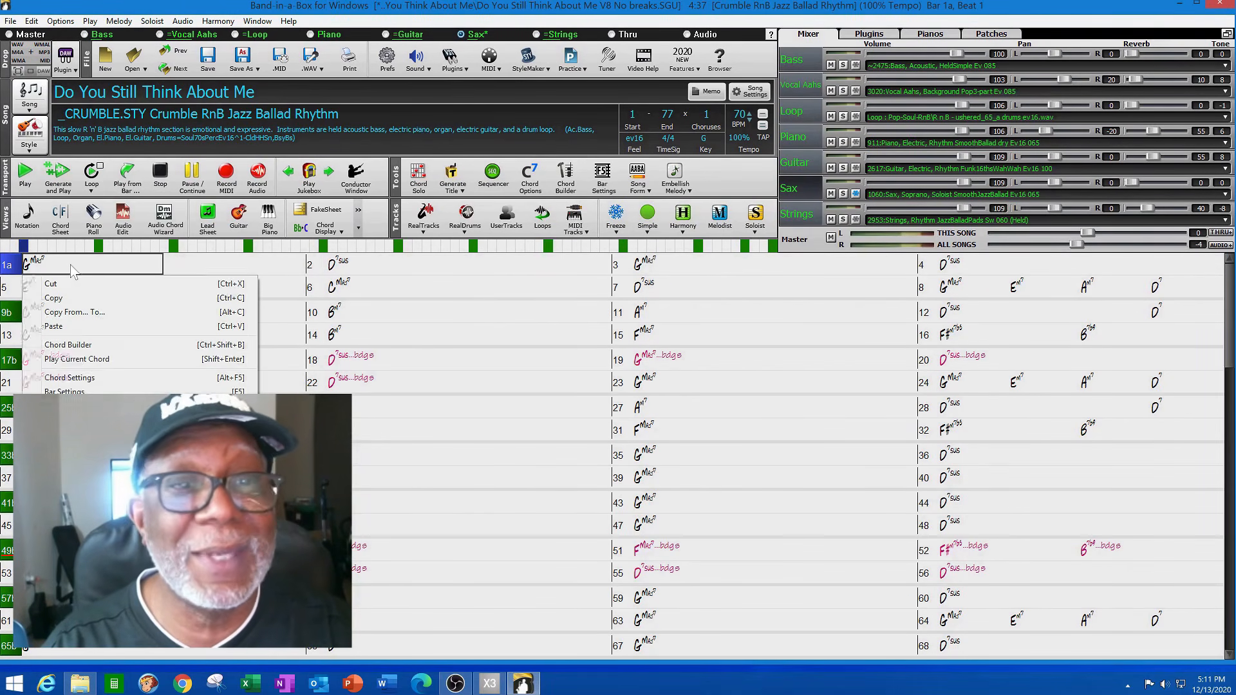
{"action": "left_click", "coordinate": [64, 391]}
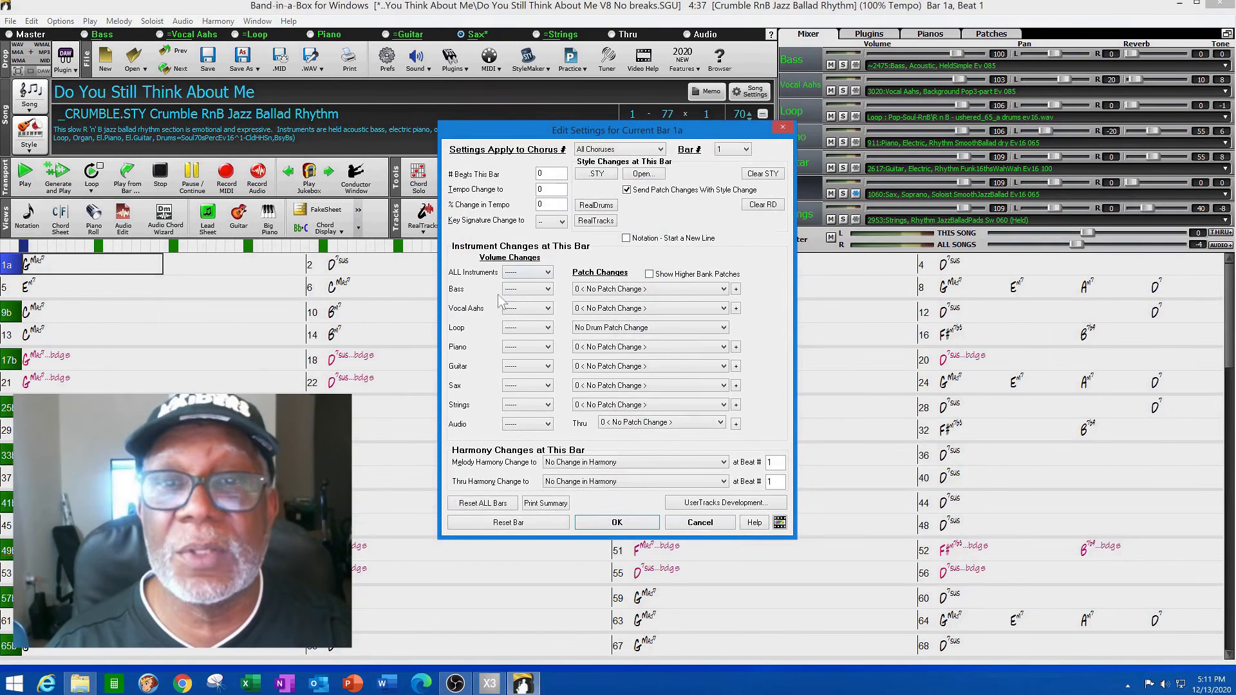
{"action": "left_click", "coordinate": [683, 522]}
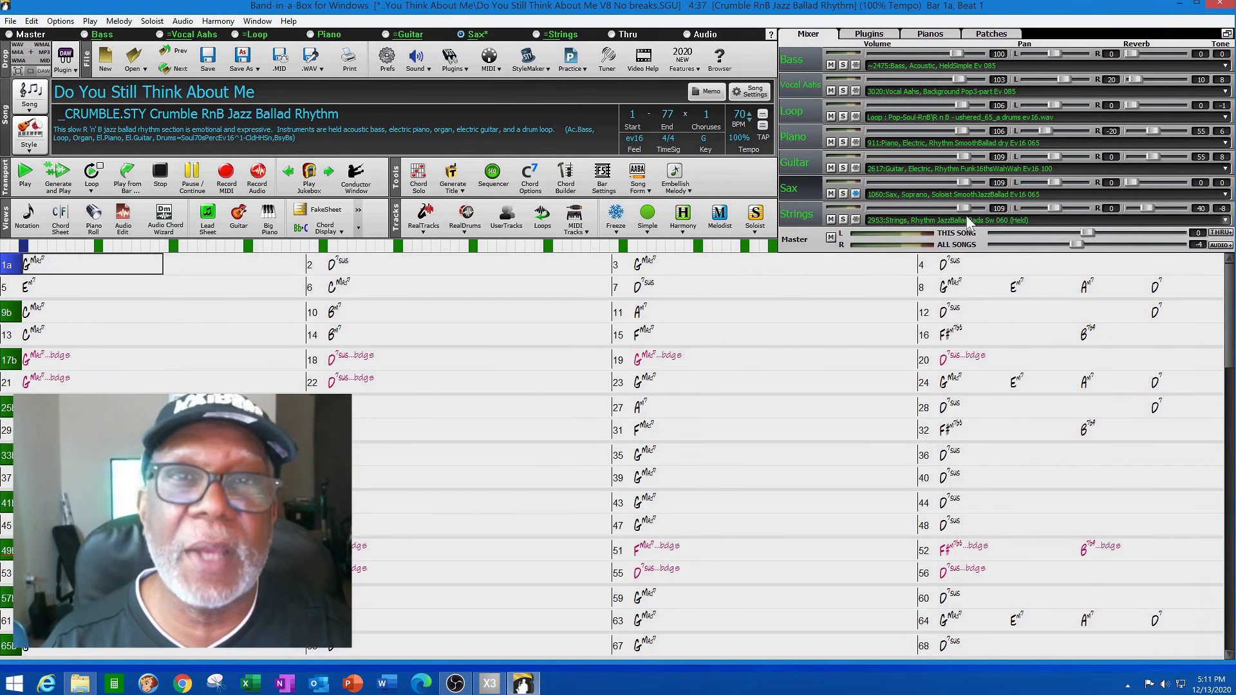
Switch to DAW plug-in mode and move its window over the SONAR X3 project so the empty area below the last track is accessible
{"action": "left_click", "coordinate": [43, 72]}
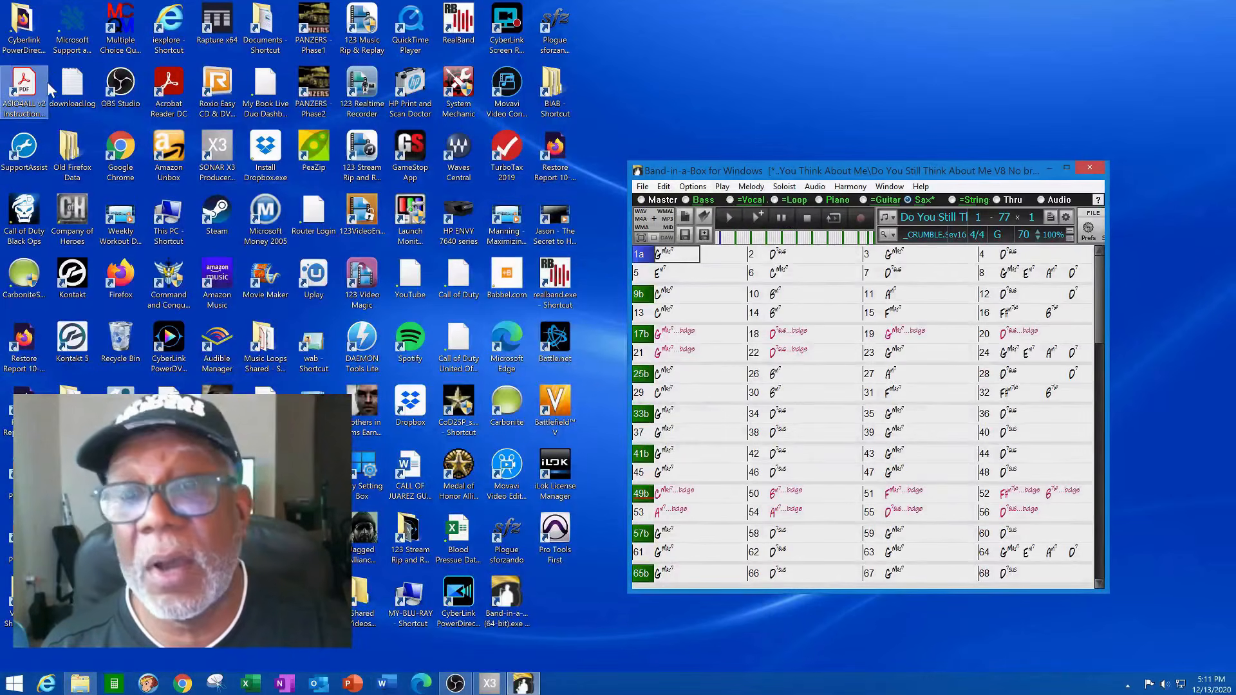
{"action": "left_click", "coordinate": [484, 686]}
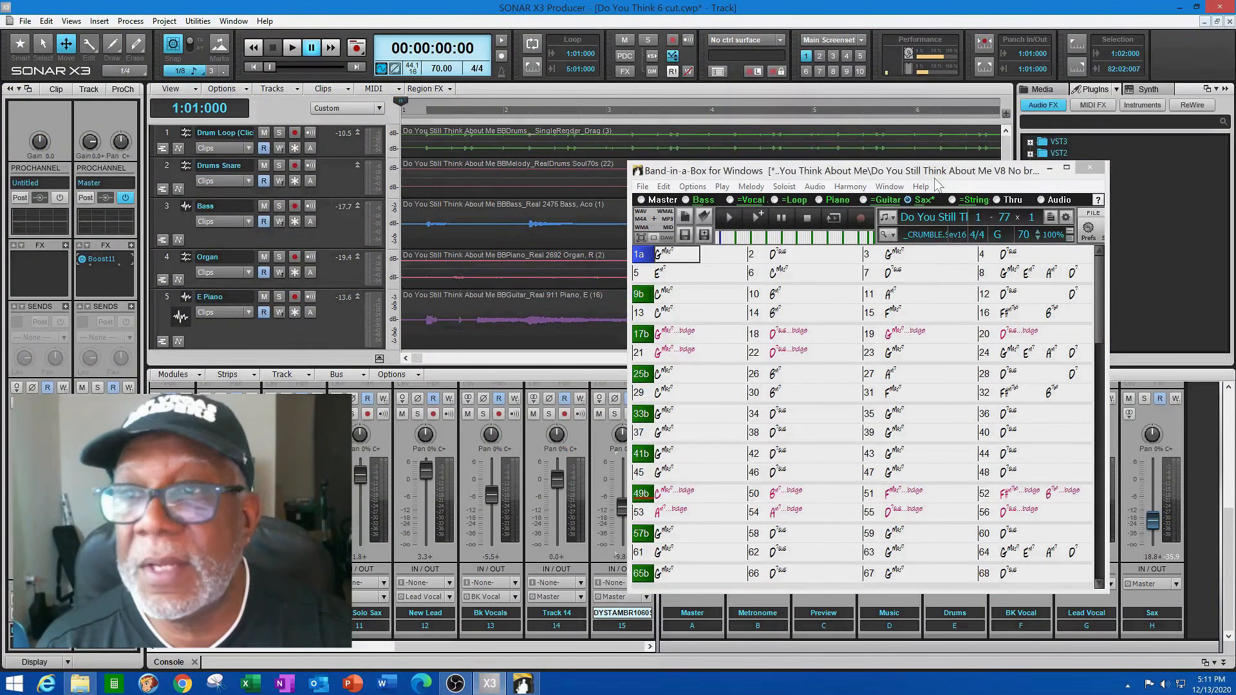
{"action": "left_click_drag", "start_coordinate": [943, 174], "coordinate": [504, 181]}
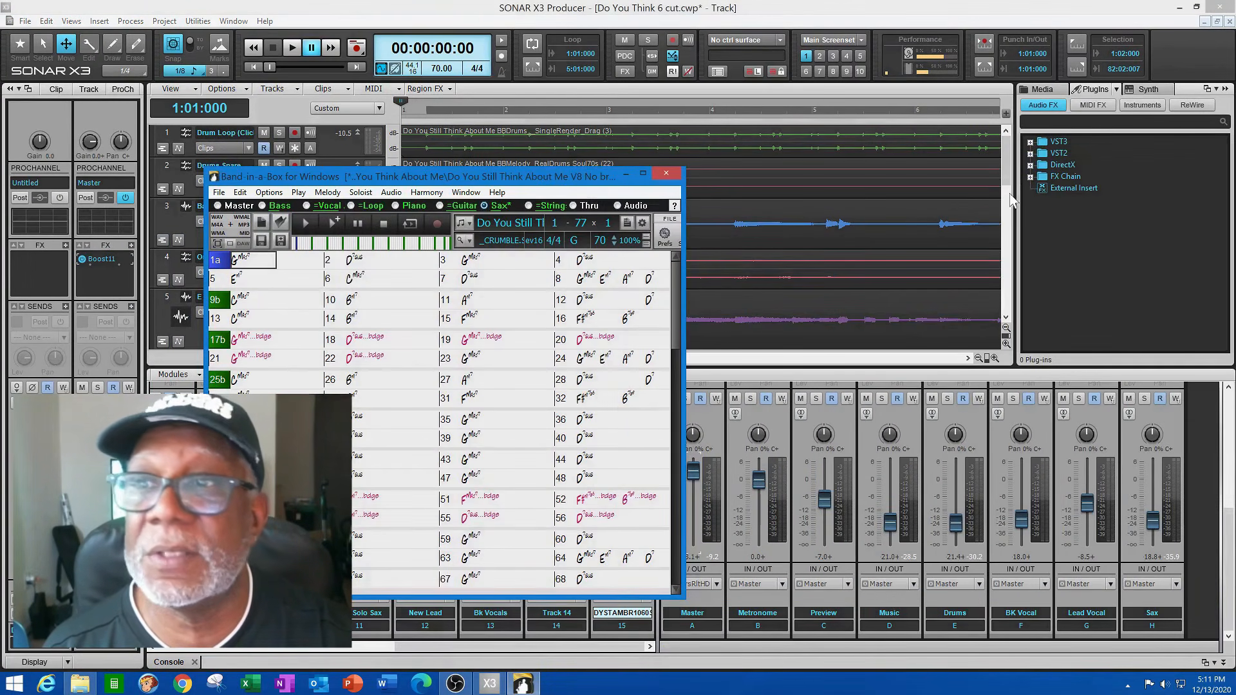
{"action": "left_click_drag", "start_coordinate": [1006, 179], "coordinate": [1008, 313]}
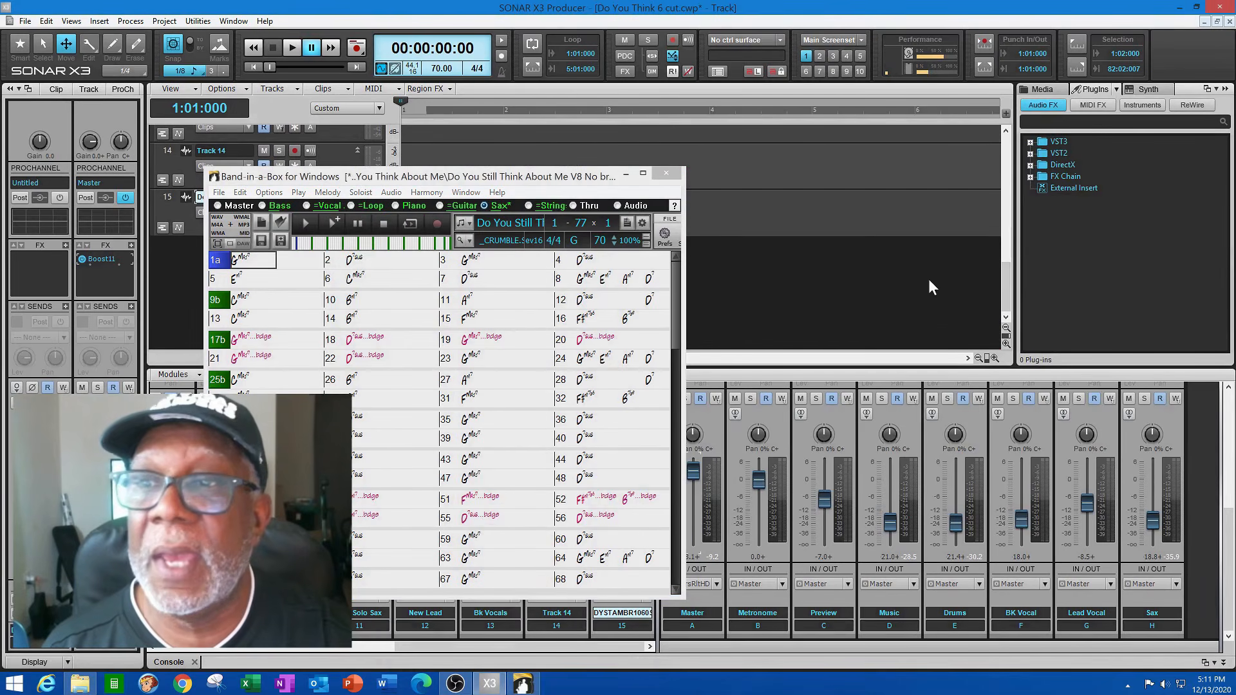
Leave the Band-in-a-Box window, move the new sax clip on track 16 to the start of bar 1 and enlarge the track's height
{"action": "left_click_drag", "start_coordinate": [576, 187], "coordinate": [1057, 146]}
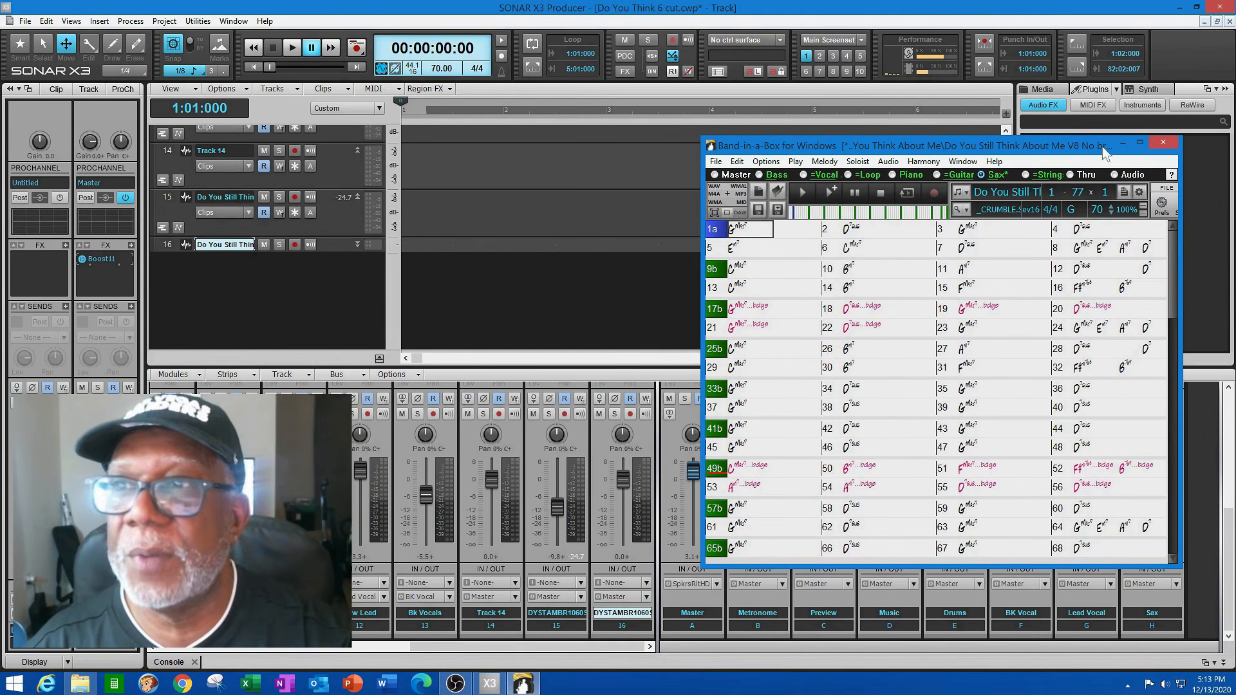
{"action": "left_click", "coordinate": [741, 213]}
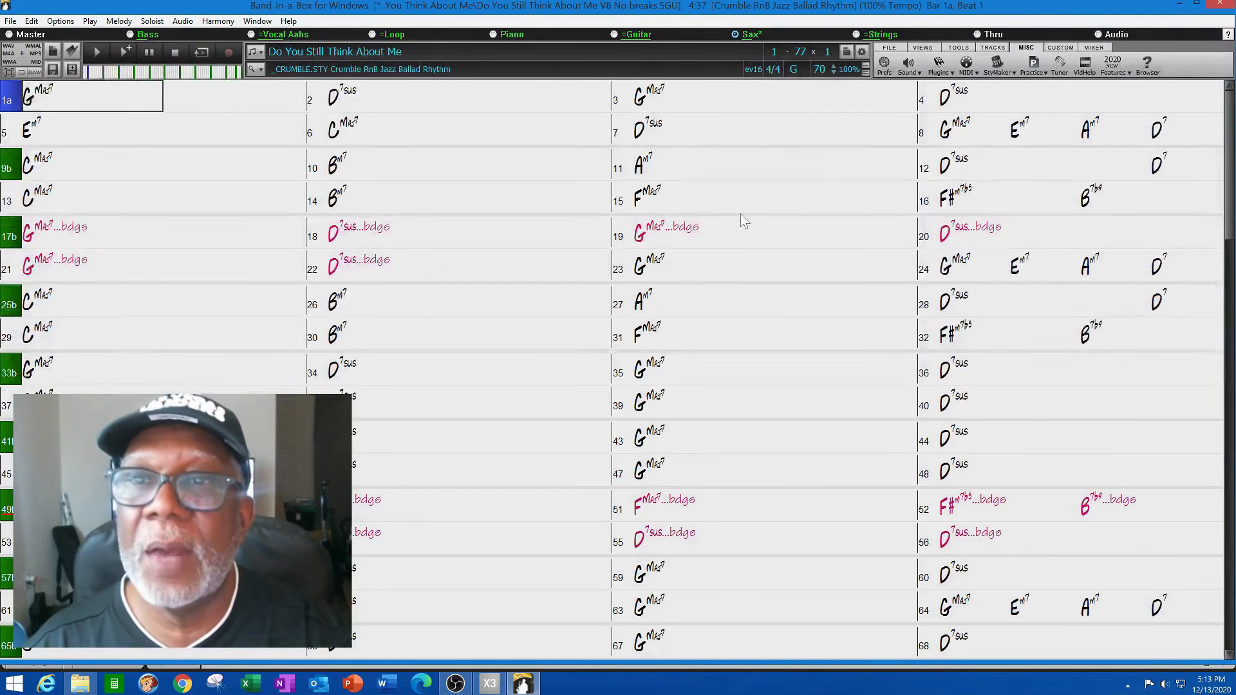
{"action": "left_click", "coordinate": [1186, 6]}
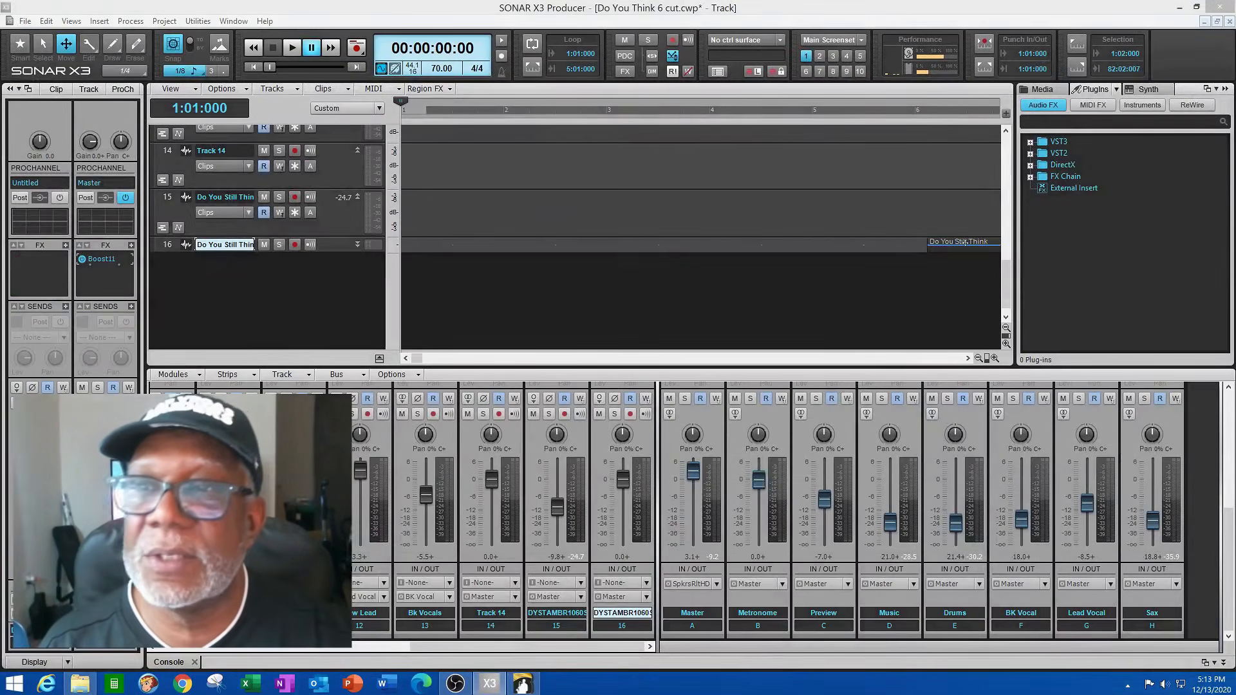
{"action": "left_click_drag", "start_coordinate": [965, 243], "coordinate": [436, 248]}
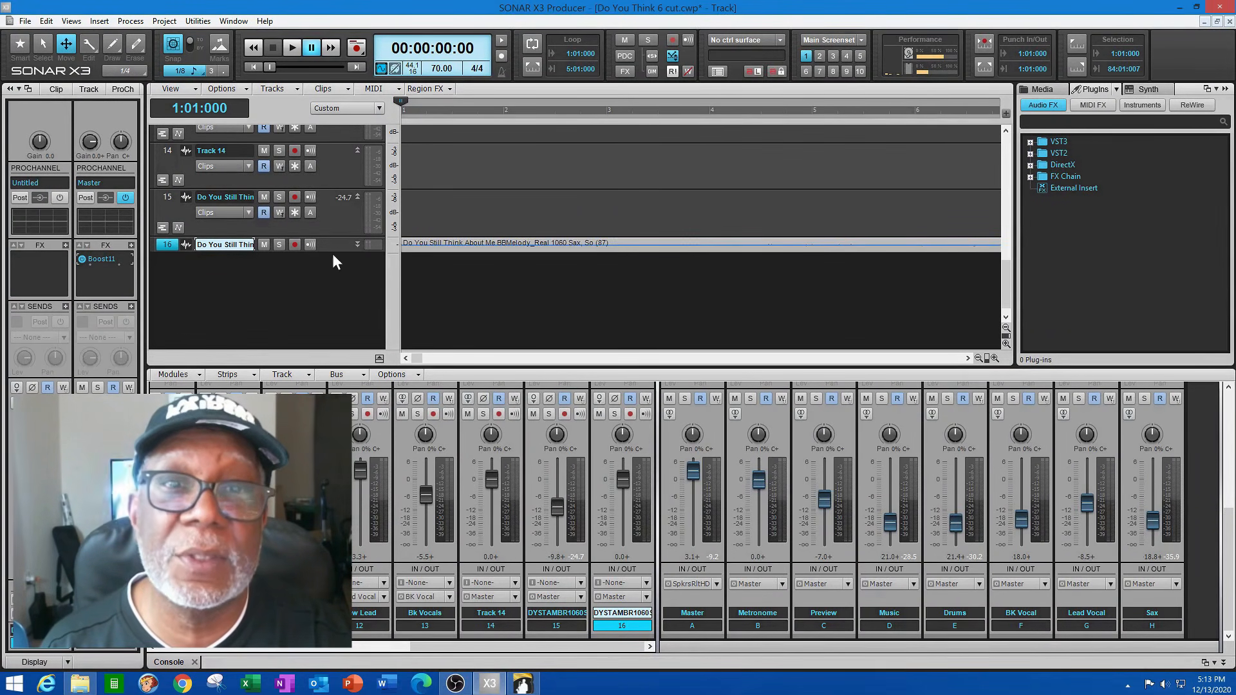
{"action": "left_click_drag", "start_coordinate": [336, 251], "coordinate": [336, 286]}
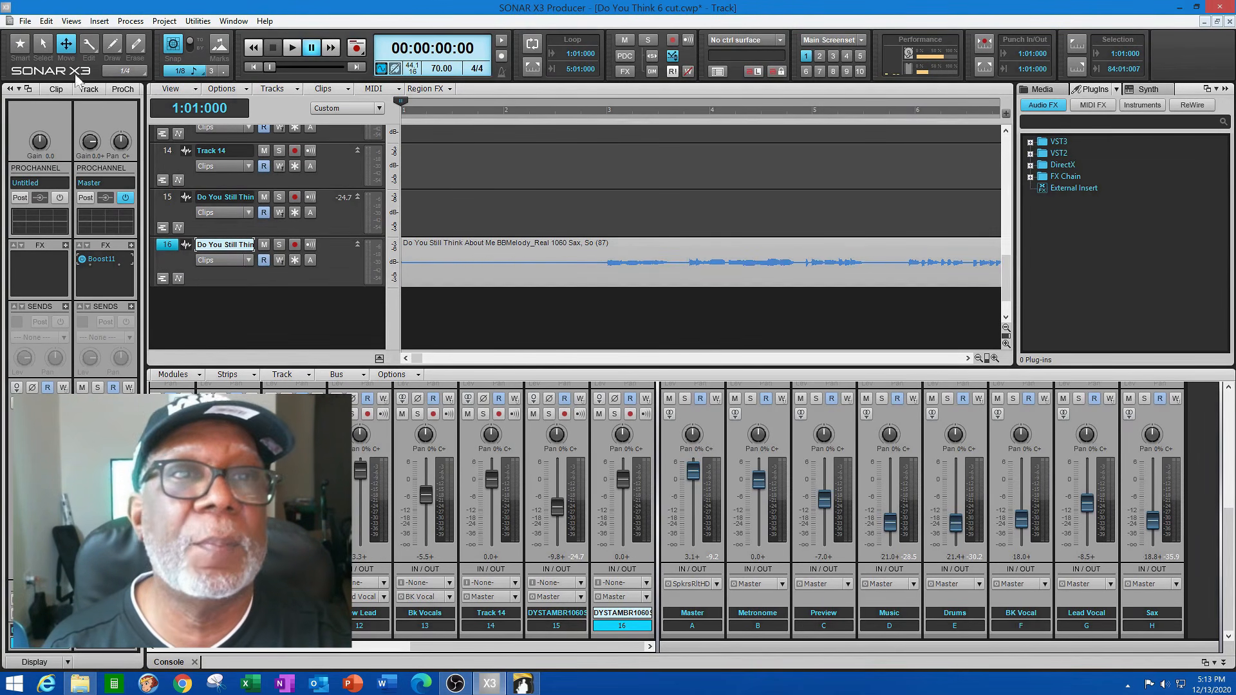
Delete the silent opening of track 16's clip from 1:01:000 to 2:01:480 and move the remaining clip back to bar 1
{"action": "left_click", "coordinate": [42, 45]}
{"action": "left_click", "coordinate": [460, 259]}
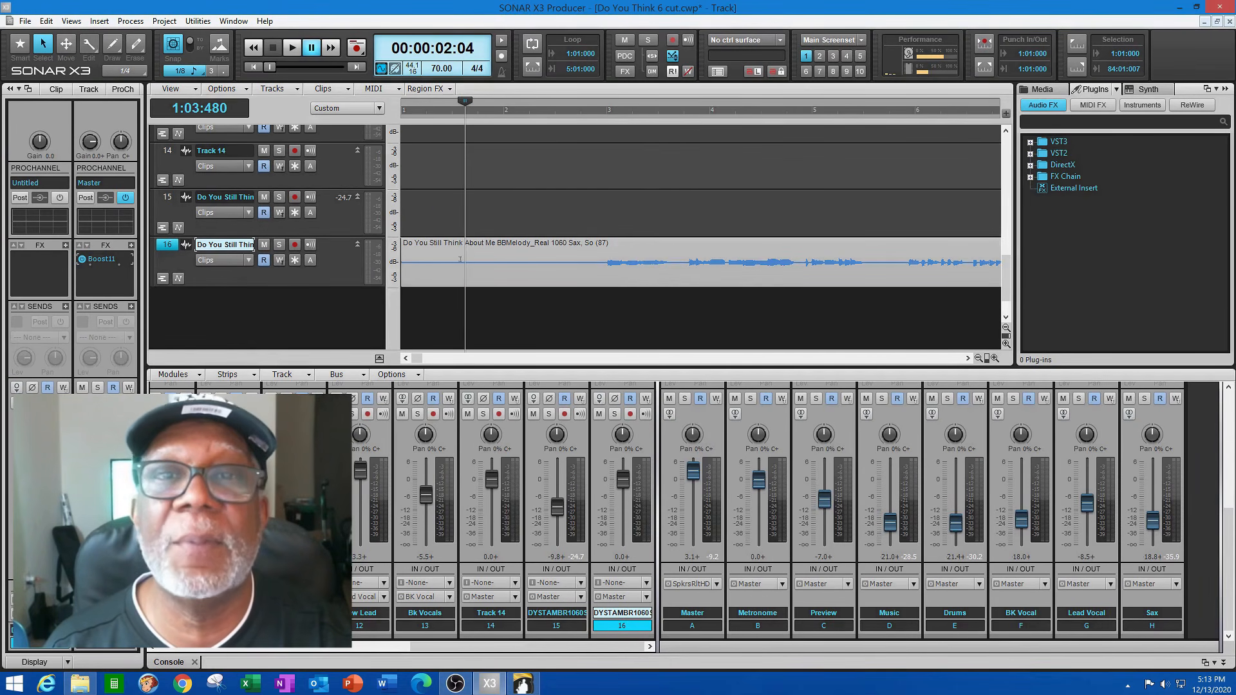
{"action": "left_click", "coordinate": [502, 268]}
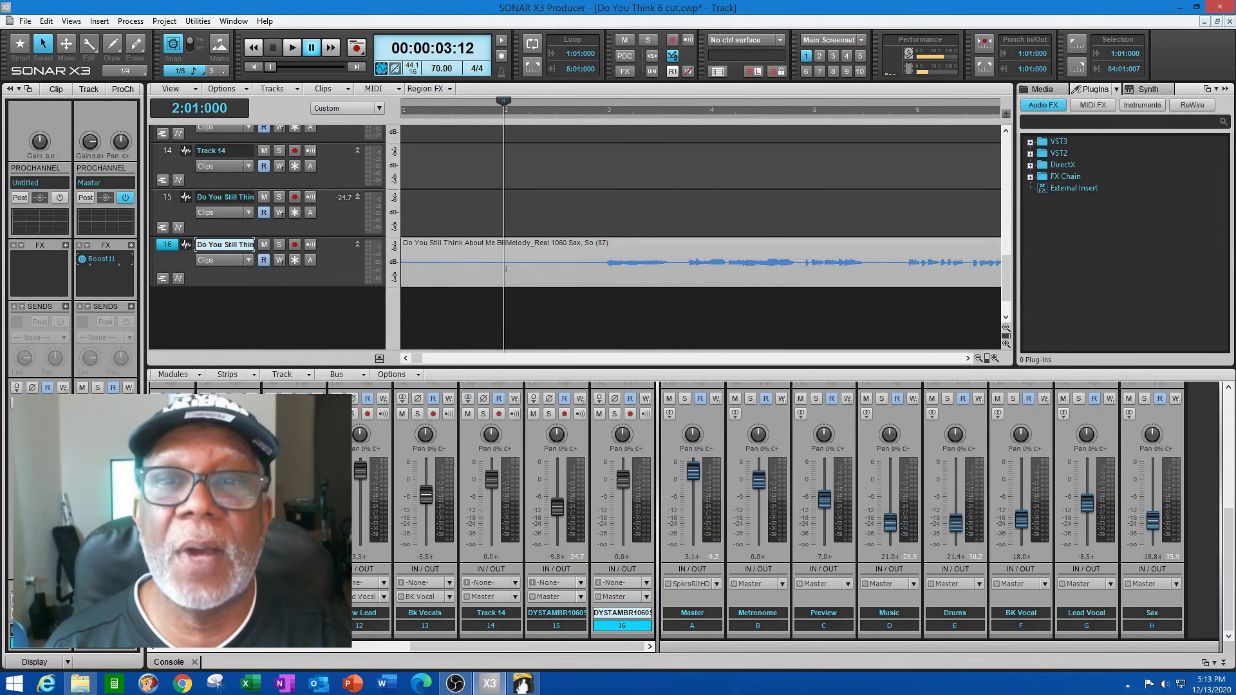
{"action": "left_click_drag", "start_coordinate": [502, 269], "coordinate": [403, 263]}
{"action": "key", "text": "Delete"}
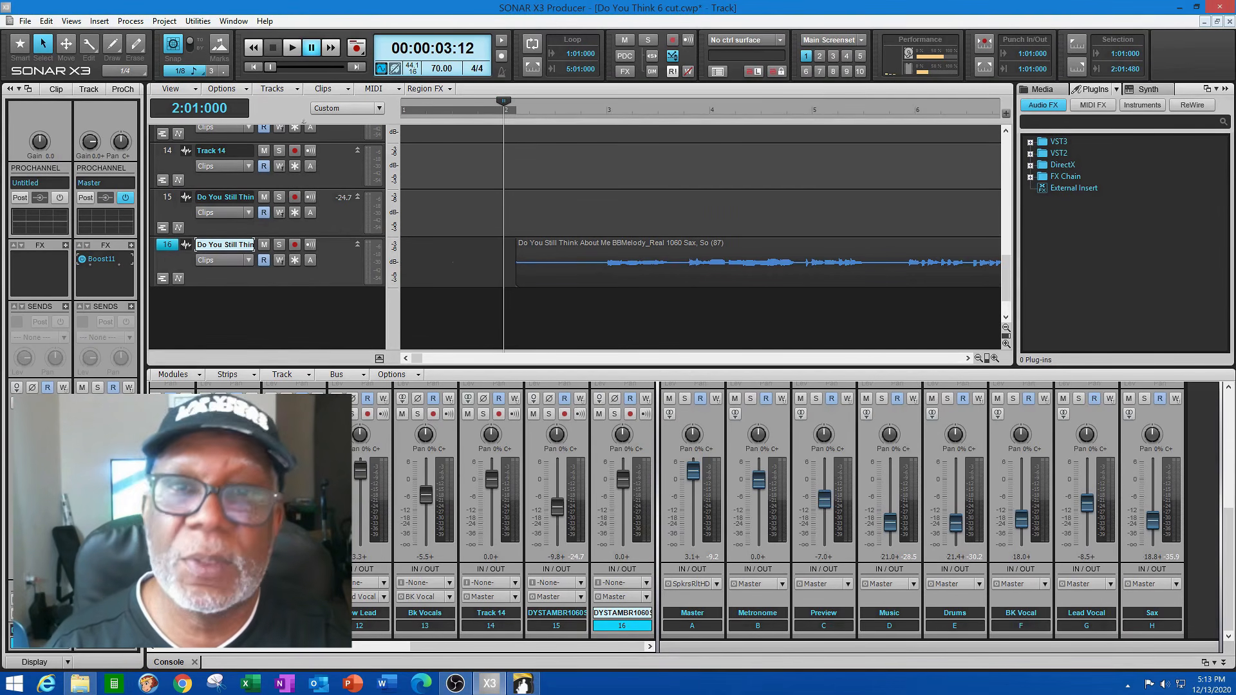
{"action": "left_click", "coordinate": [66, 43]}
{"action": "left_click", "coordinate": [479, 263]}
{"action": "left_click_drag", "start_coordinate": [478, 264], "coordinate": [440, 264]}
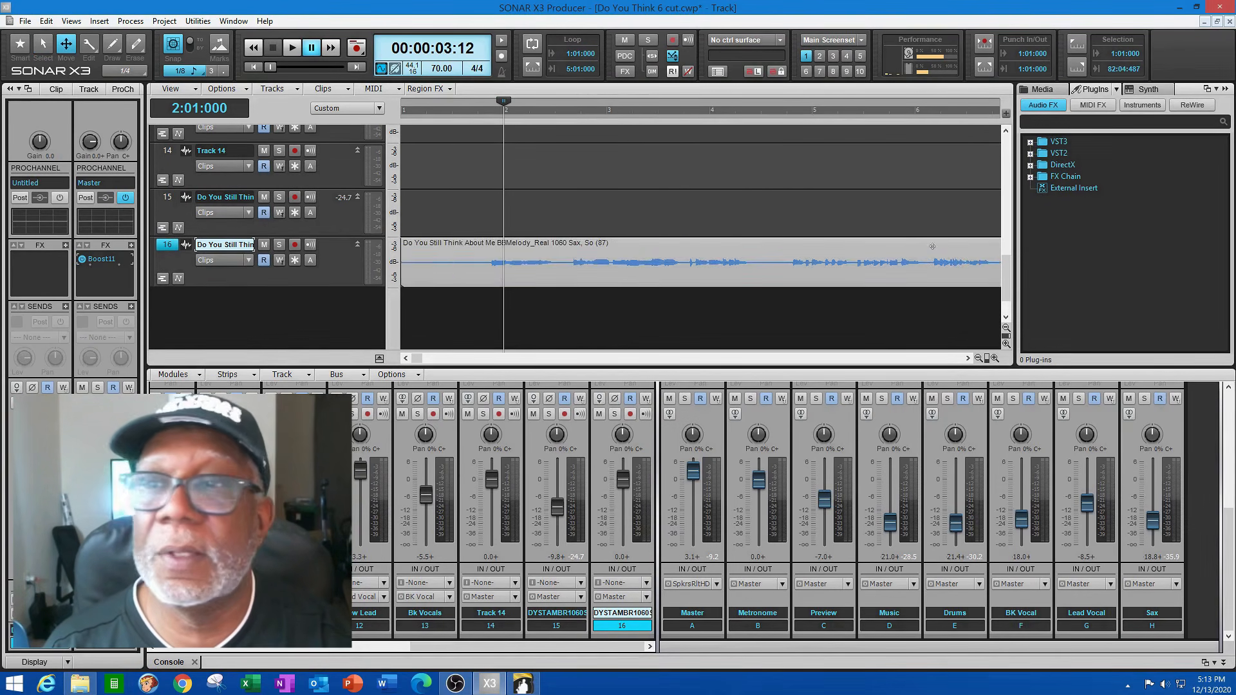
Trim about two more beats off the start of track 16's clip and move the clip back to the beginning of bar 1
{"action": "mouse_move", "coordinate": [1005, 277]}
{"action": "left_mouse_down"}
{"action": "mouse_move", "coordinate": [1005, 241]}
{"action": "mouse_move", "coordinate": [1008, 290]}
{"action": "left_mouse_up"}
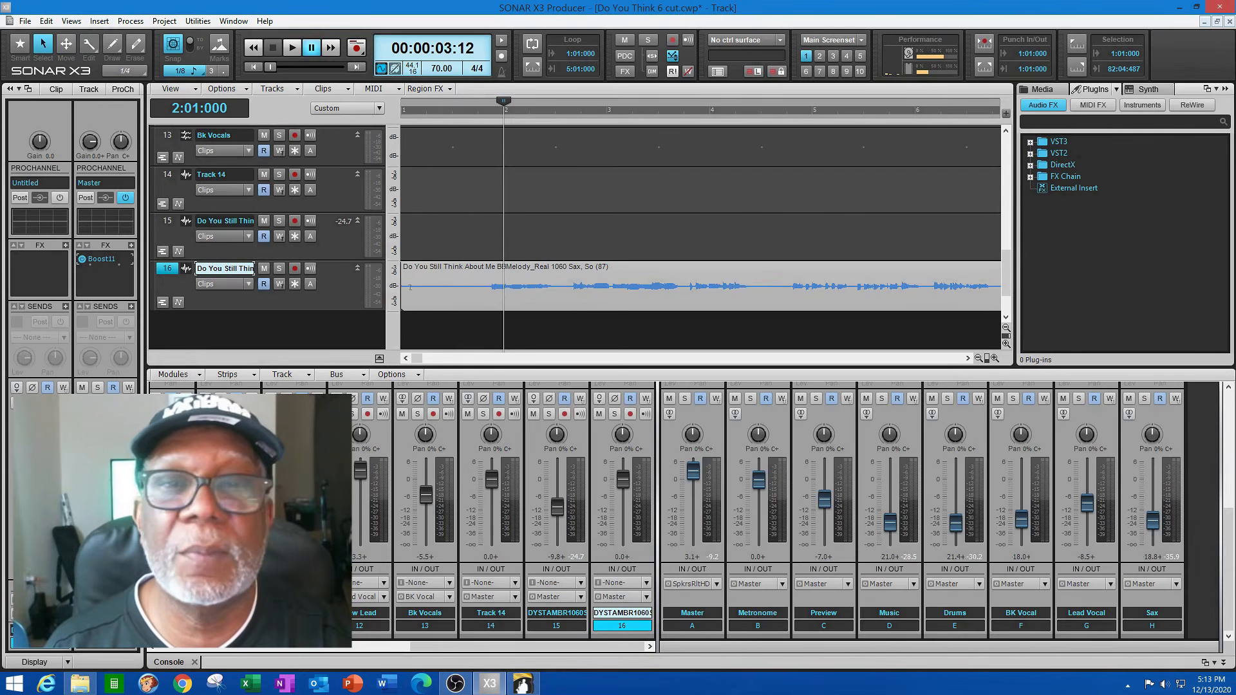
{"action": "left_click", "coordinate": [89, 46]}
{"action": "left_click_drag", "start_coordinate": [402, 309], "coordinate": [452, 313]}
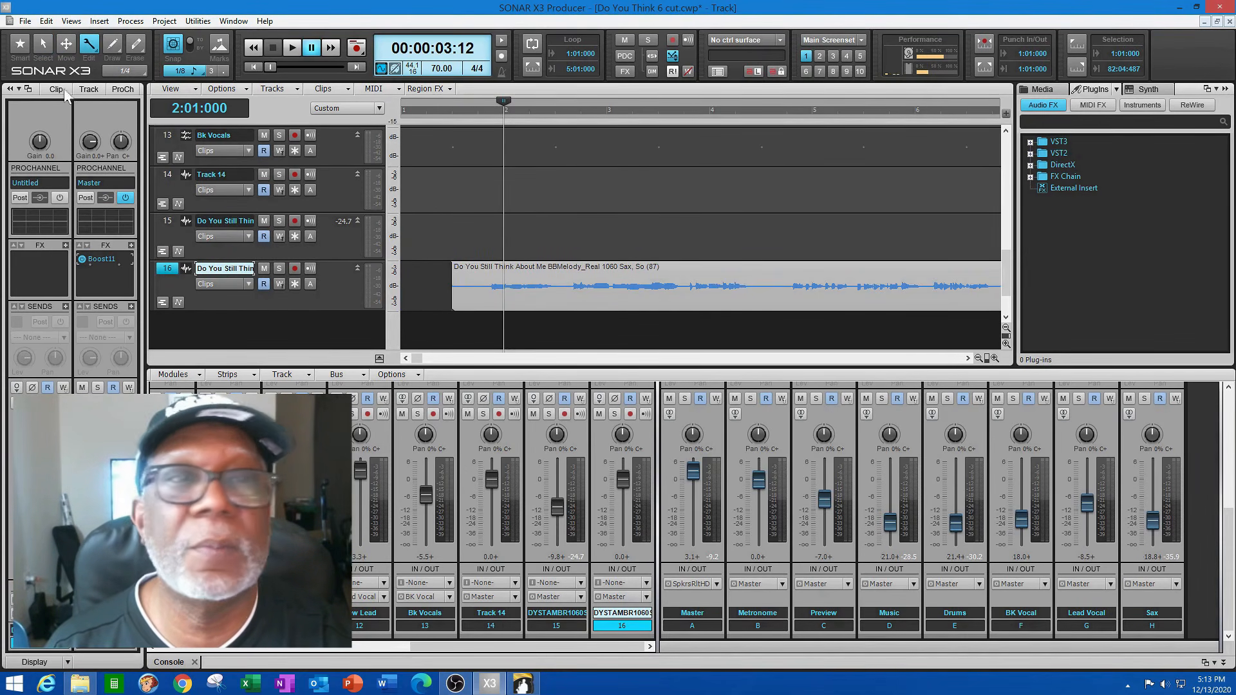
{"action": "left_click", "coordinate": [66, 44]}
{"action": "left_click_drag", "start_coordinate": [471, 317], "coordinate": [420, 315]}
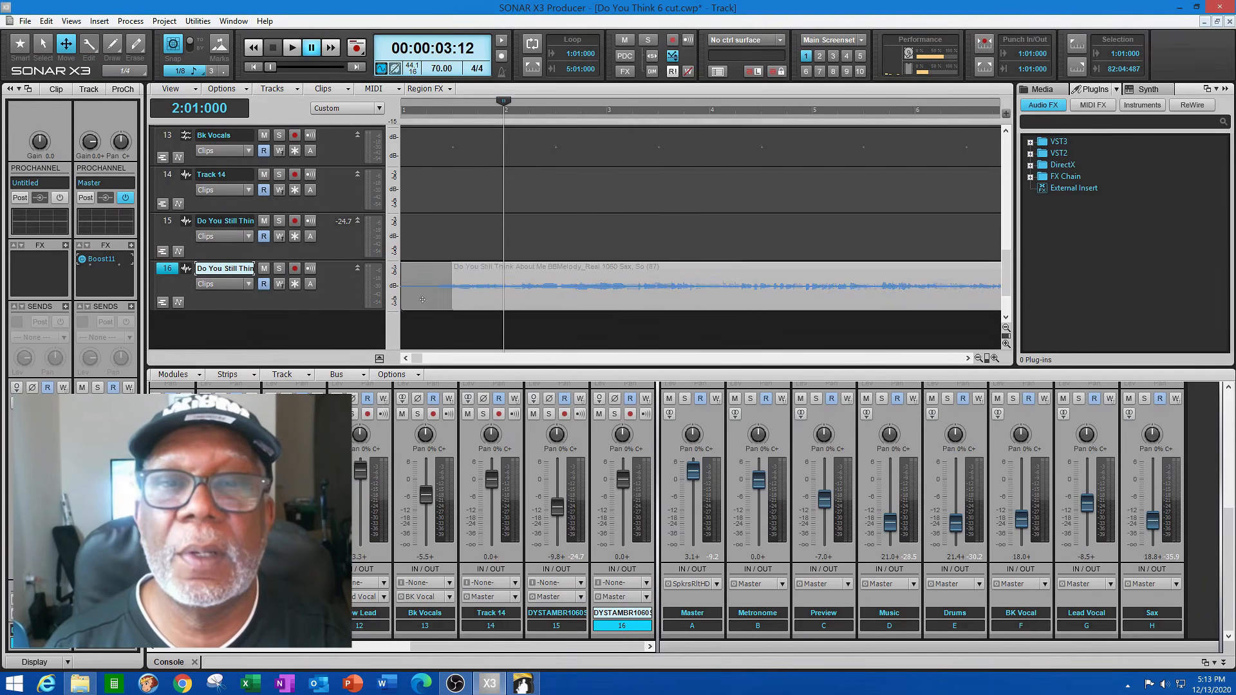
{"action": "mouse_move", "coordinate": [1002, 275]}
{"action": "left_mouse_down"}
{"action": "mouse_move", "coordinate": [1003, 251]}
{"action": "mouse_move", "coordinate": [1002, 273]}
{"action": "left_mouse_up"}
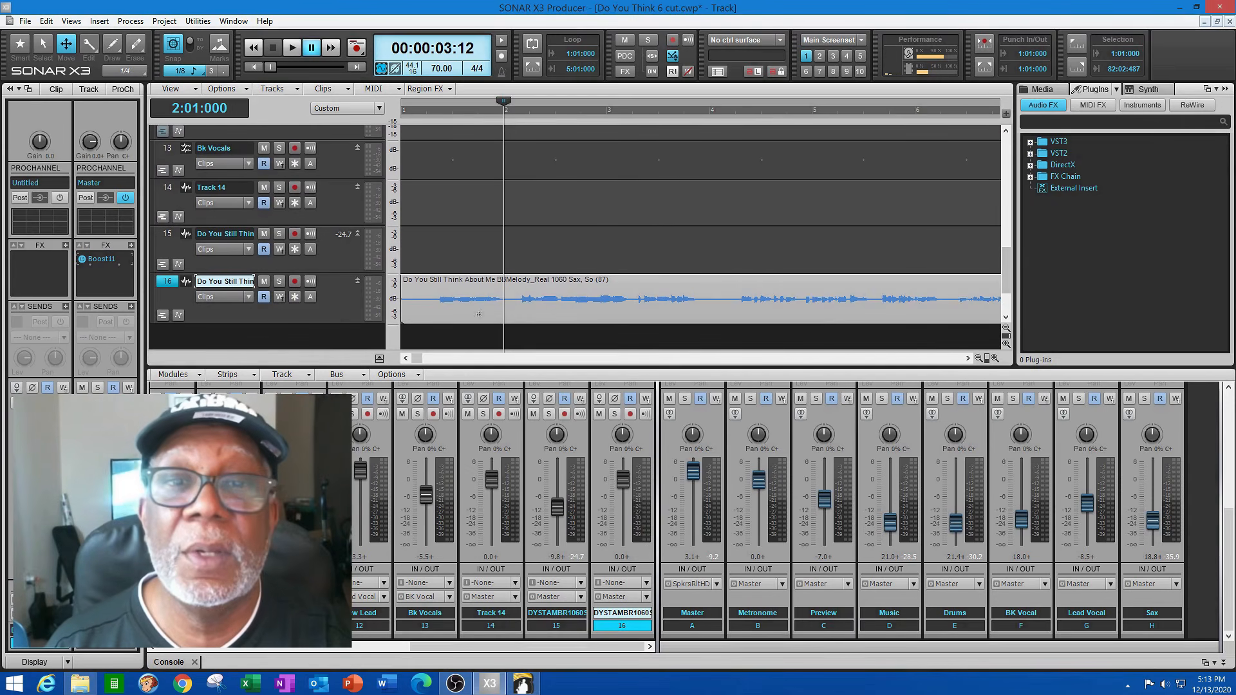
Set the snap resolution to 1/16, trim the remaining lead-in from track 16's clip and move it back to the start of bar 1
{"action": "left_click", "coordinate": [191, 72]}
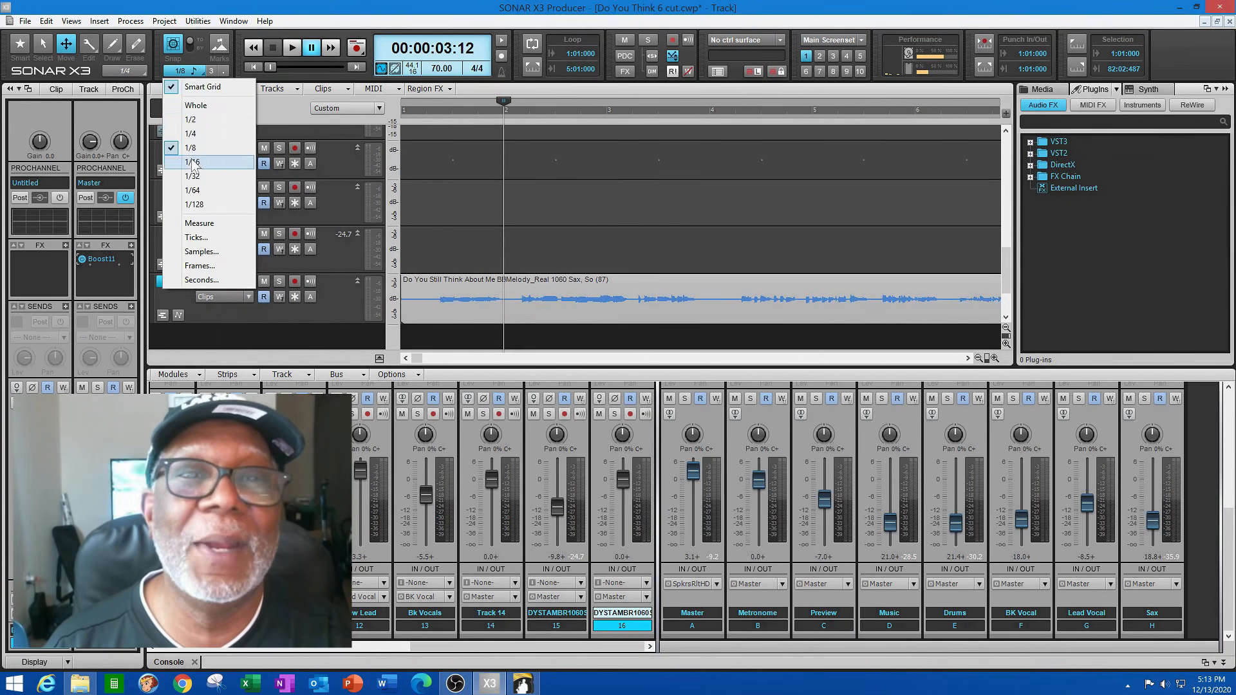
{"action": "left_click", "coordinate": [192, 161]}
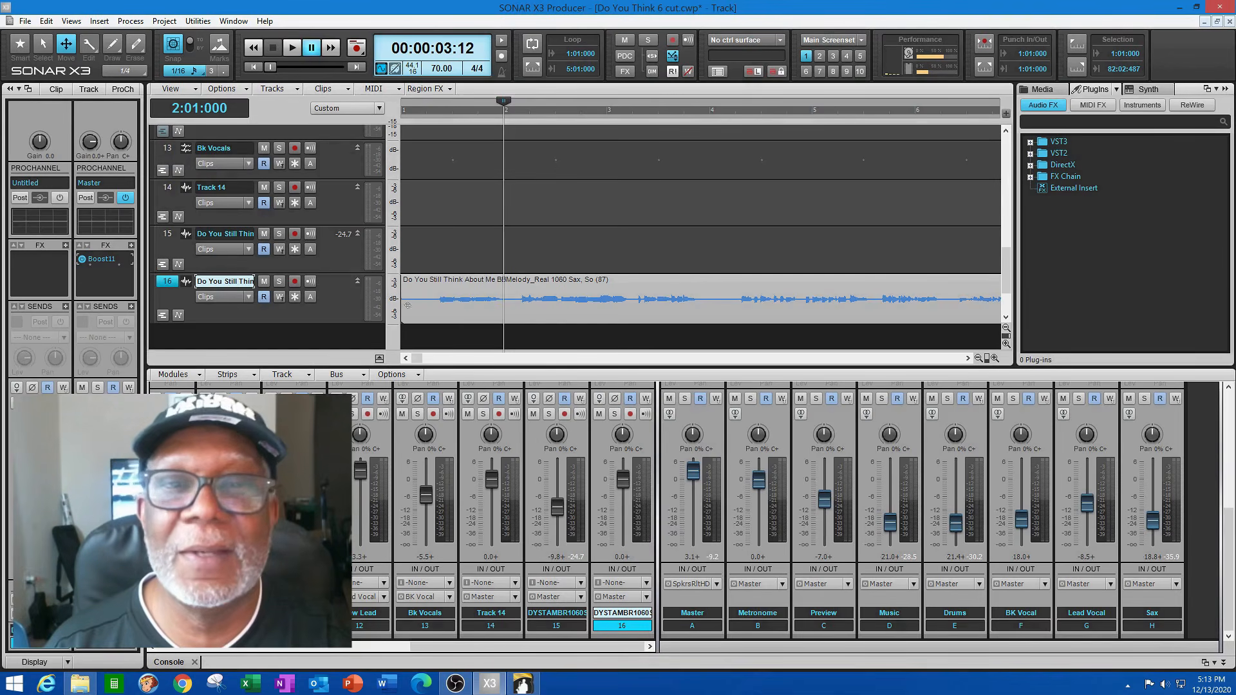
{"action": "left_click", "coordinate": [89, 44]}
{"action": "left_click_drag", "start_coordinate": [403, 299], "coordinate": [467, 316]}
{"action": "left_click", "coordinate": [66, 45]}
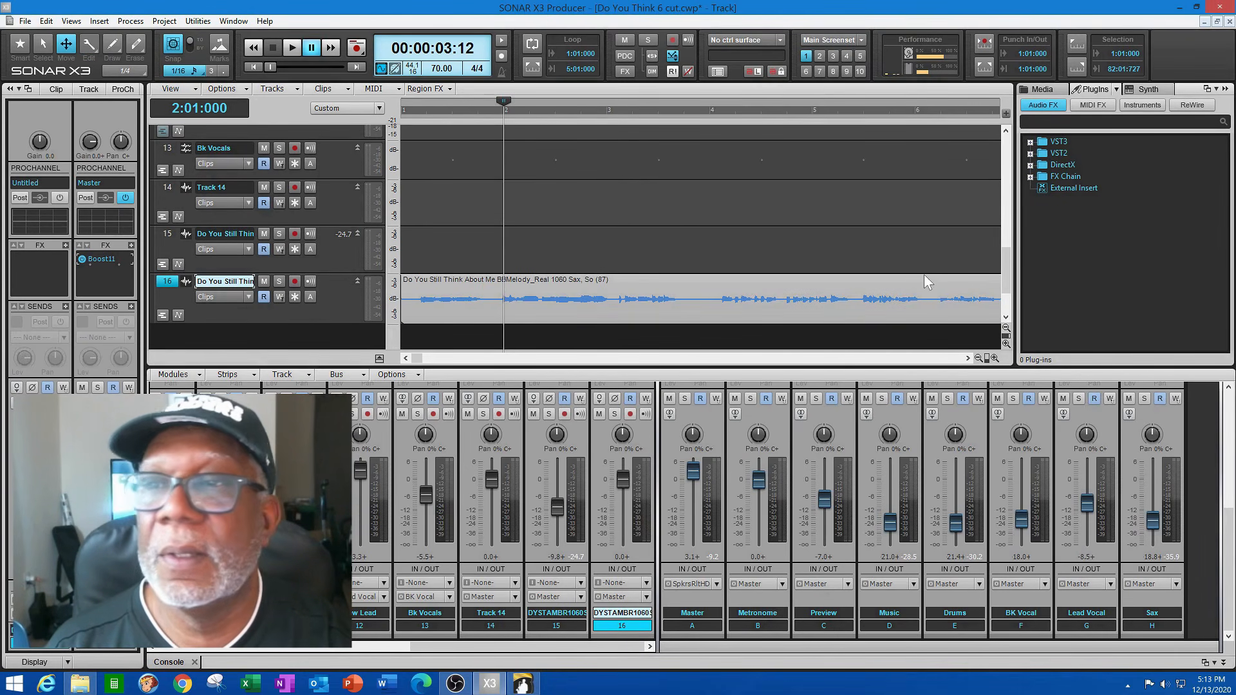
{"action": "mouse_move", "coordinate": [1001, 279]}
{"action": "left_mouse_down"}
{"action": "mouse_move", "coordinate": [1002, 231]}
{"action": "mouse_move", "coordinate": [1005, 275]}
{"action": "left_mouse_up"}
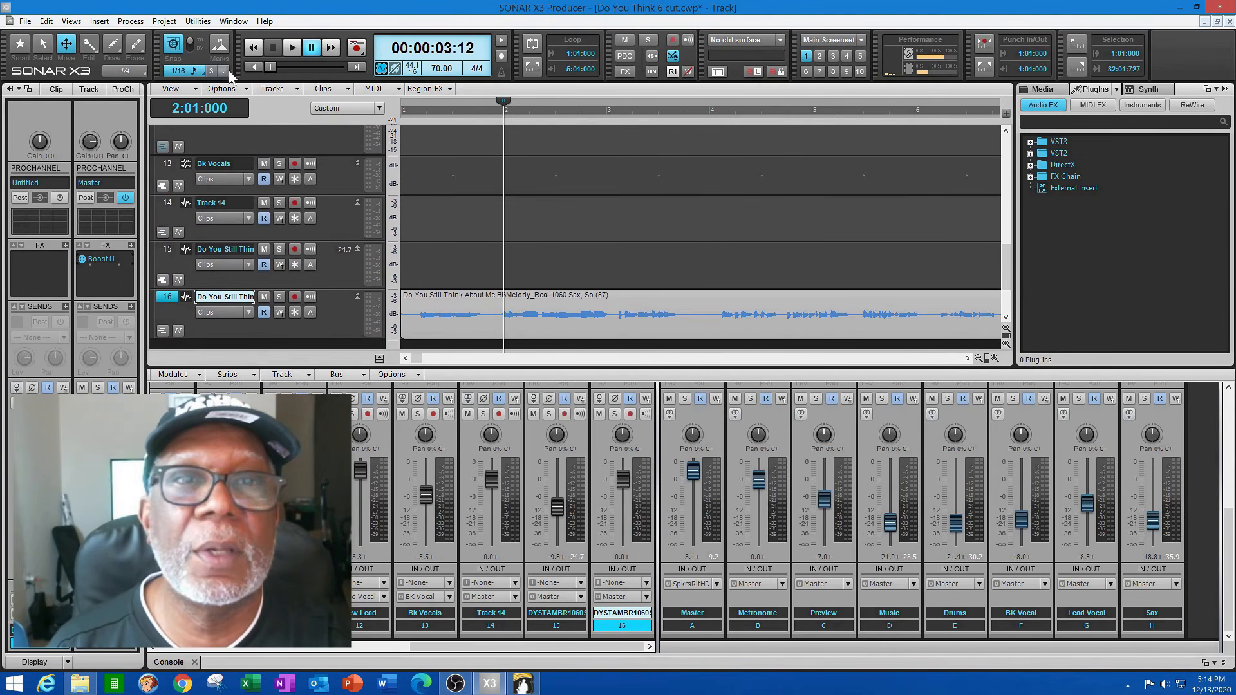
Mute the Alt Sax track and play the opening from 1:01:000 to check the timing of the new sax part
{"action": "left_click", "coordinate": [252, 67]}
{"action": "left_click_drag", "start_coordinate": [1006, 283], "coordinate": [1006, 249]}
{"action": "left_click", "coordinate": [264, 188]}
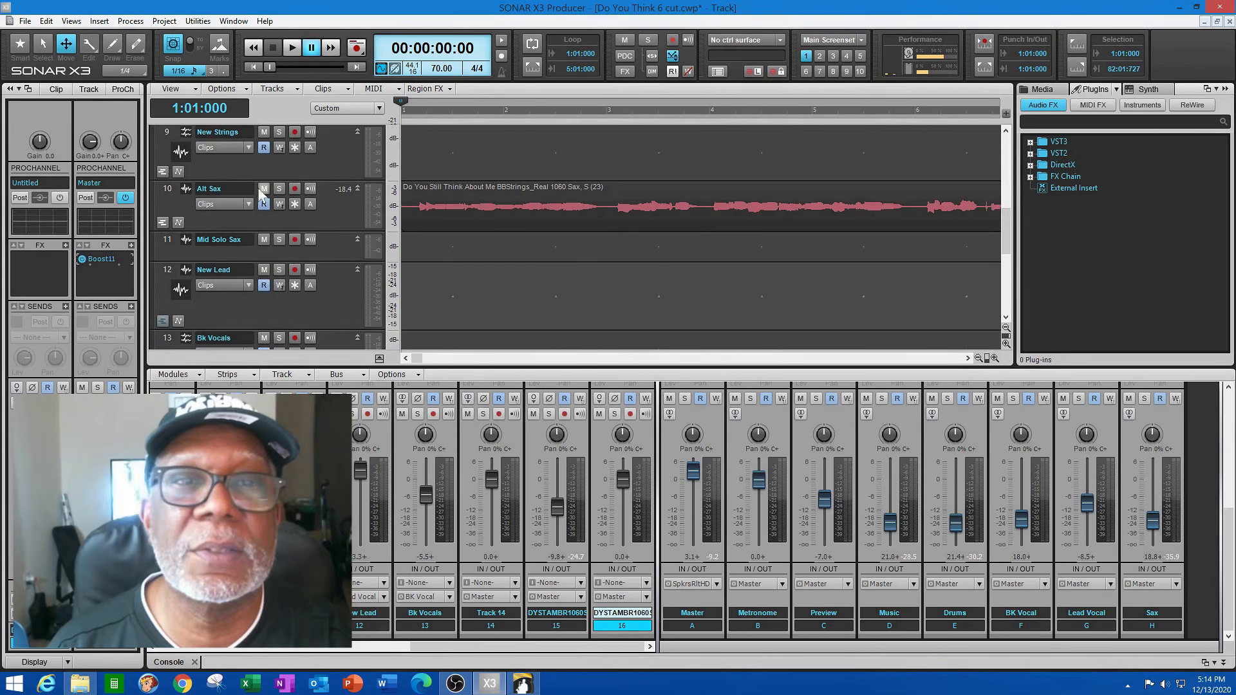
{"action": "left_click_drag", "start_coordinate": [1005, 238], "coordinate": [1005, 277]}
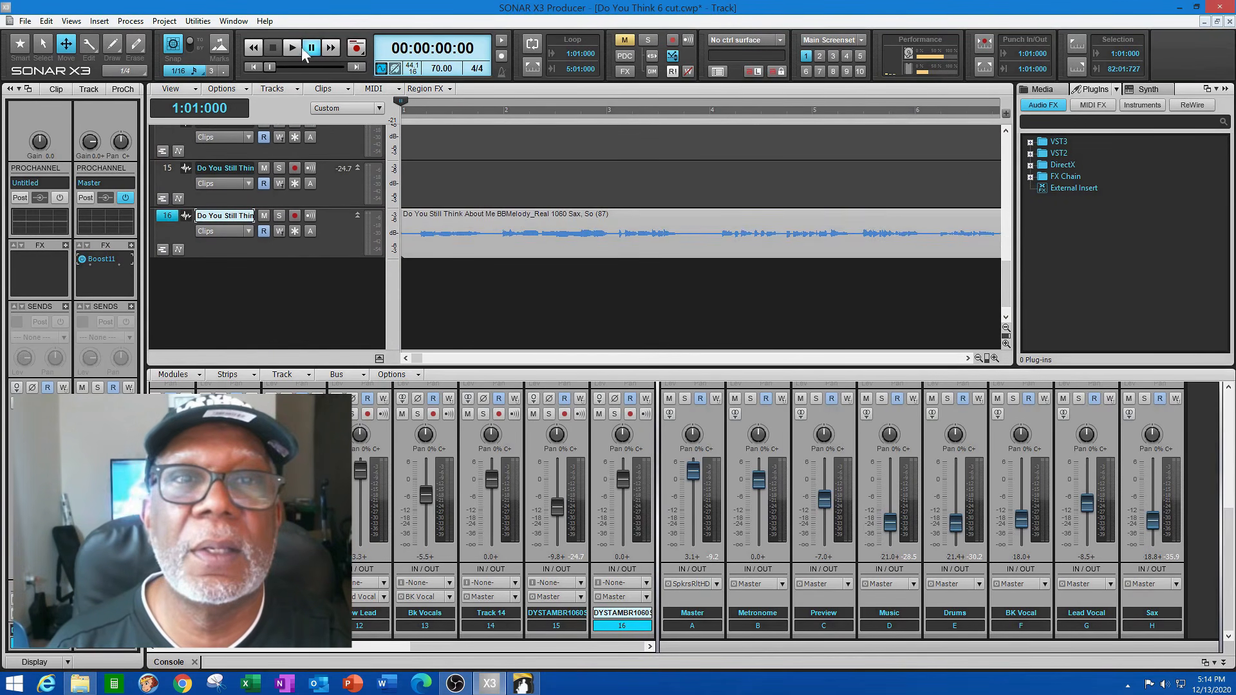
{"action": "key", "text": "space"}
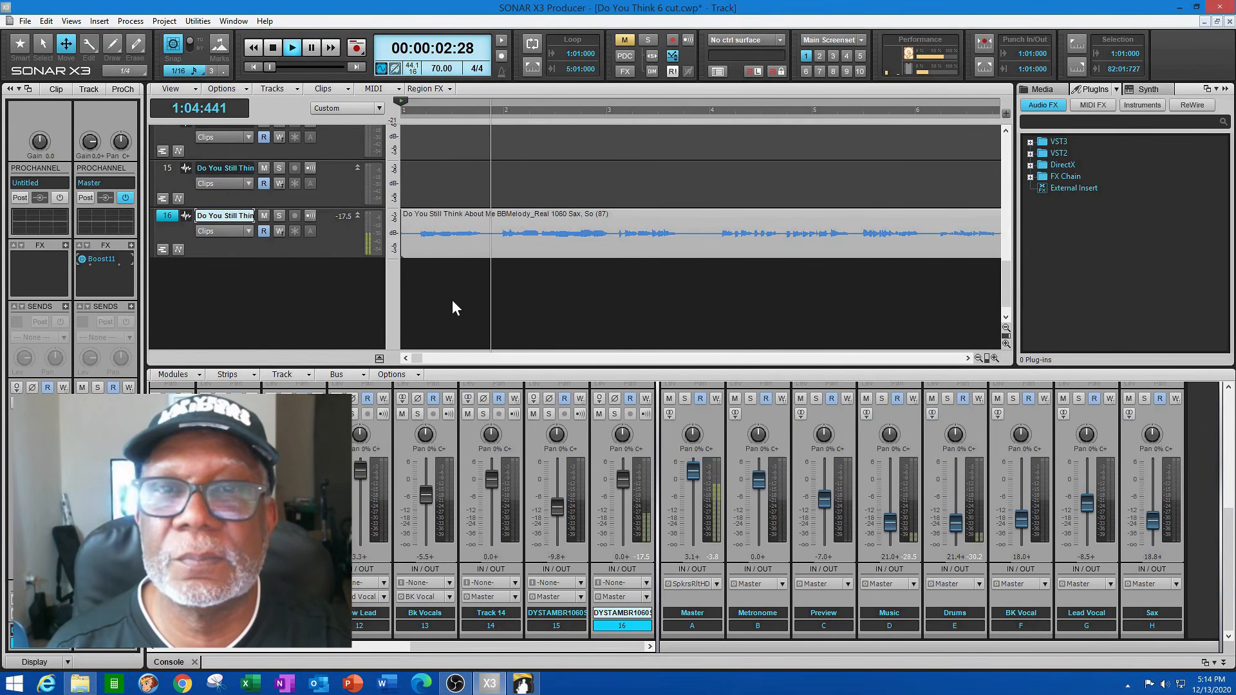
{"action": "key", "text": "space"}
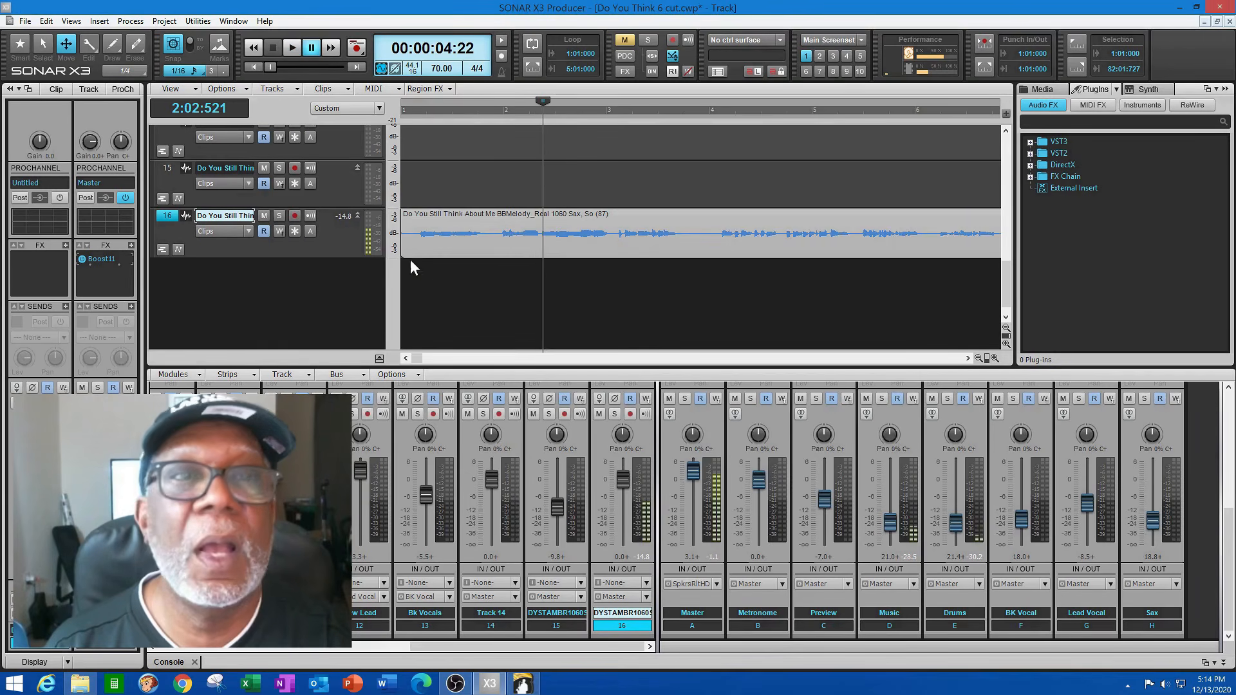
Shift the sax clip on track 16 a sixteenth note later to 1:01:240 and play the song again from the beginning
{"action": "left_click_drag", "start_coordinate": [426, 242], "coordinate": [432, 241]}
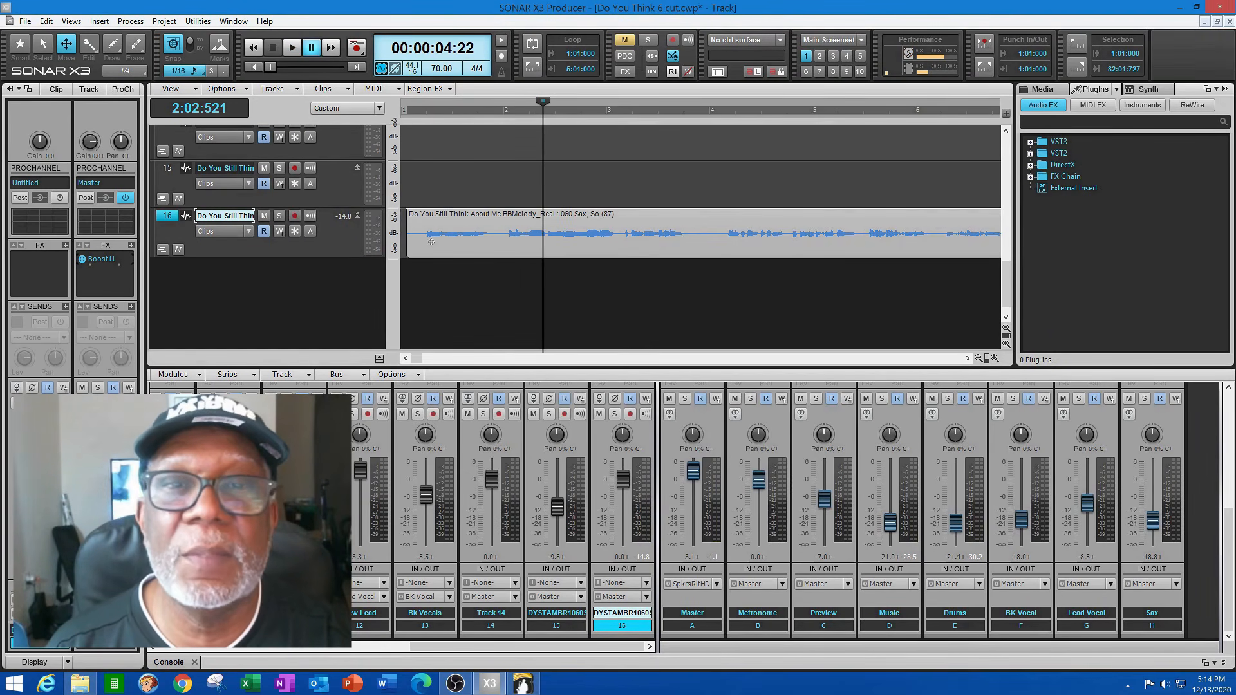
{"action": "left_click", "coordinate": [254, 68]}
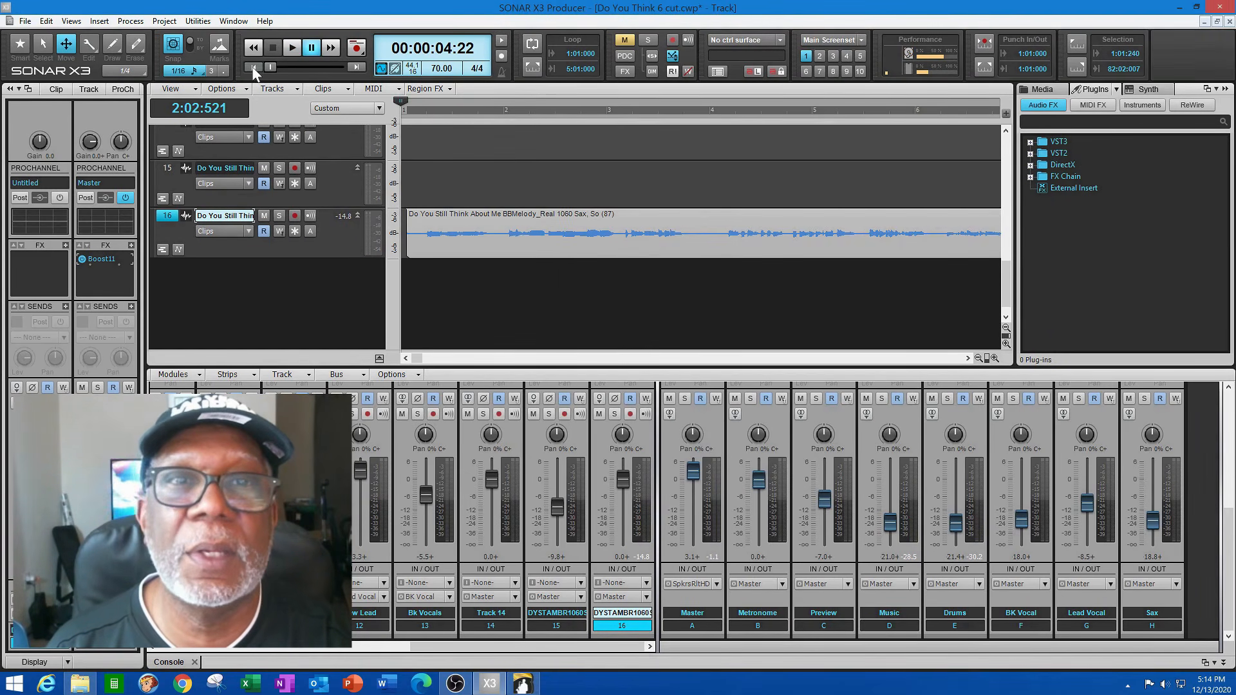
{"action": "left_click", "coordinate": [292, 49]}
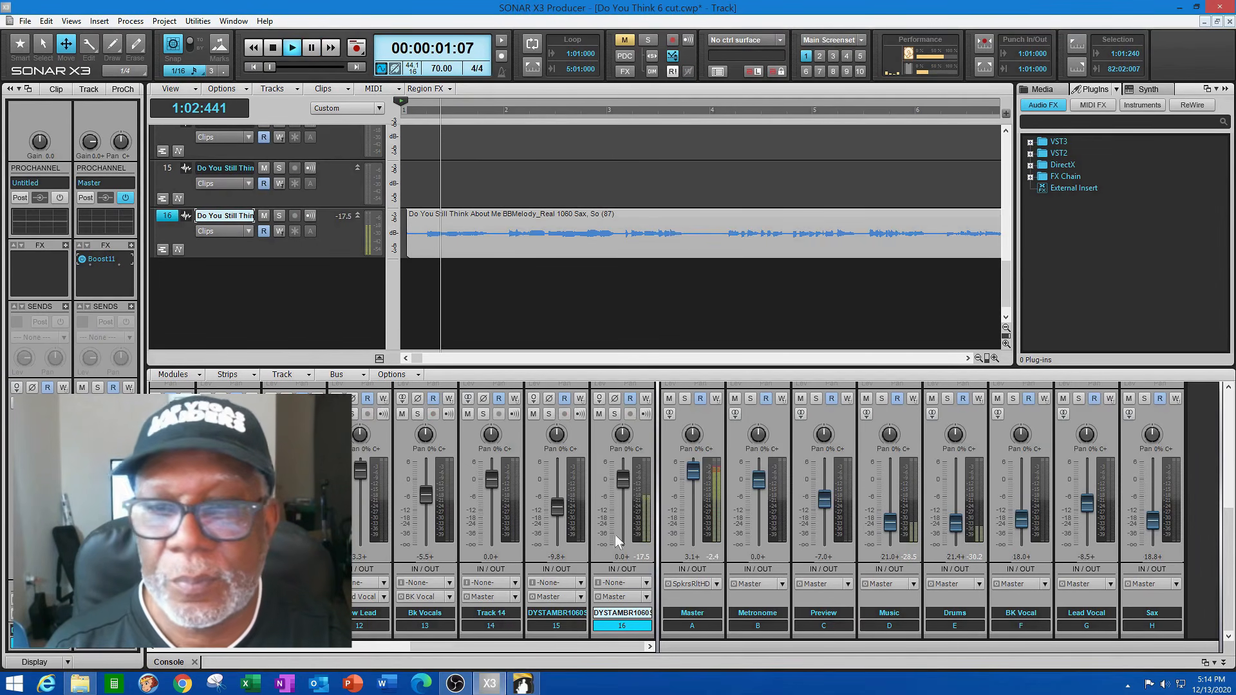
Lower track 16's volume to -10.0 dB while listening to the song and raise the Lead Vocal bus to -6.5 dB
{"action": "left_click_drag", "start_coordinate": [629, 483], "coordinate": [622, 503]}
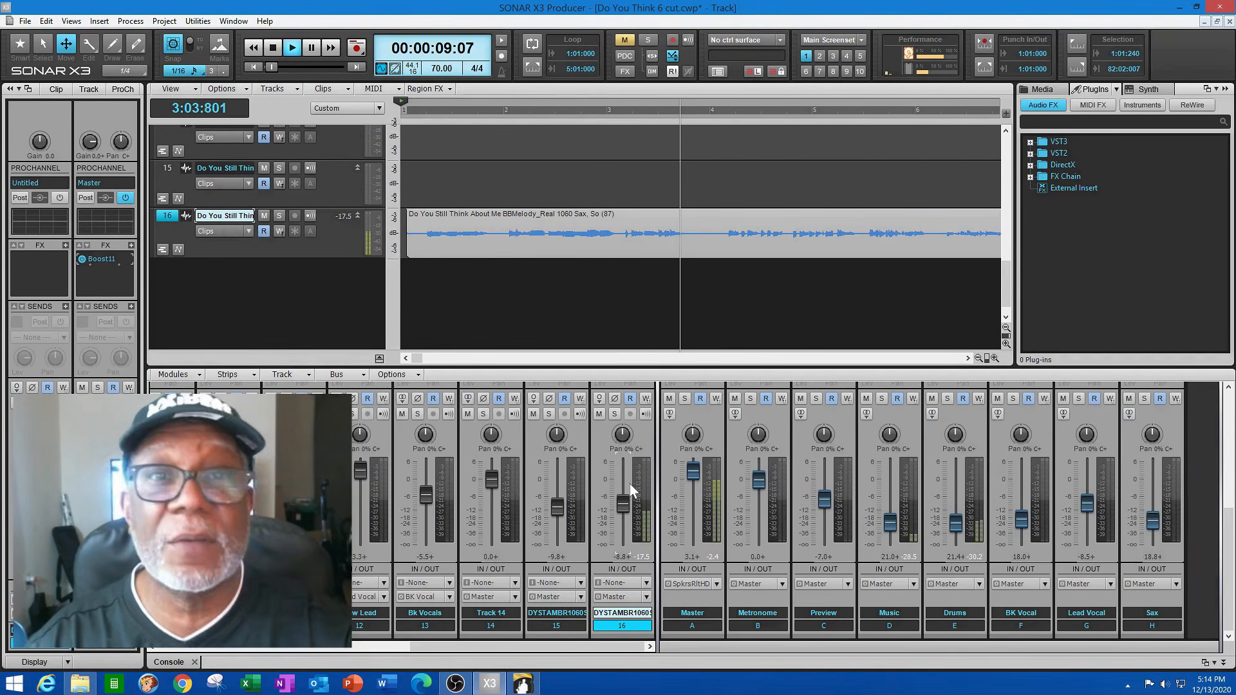
{"action": "left_click", "coordinate": [967, 357]}
{"action": "left_click", "coordinate": [967, 357]}
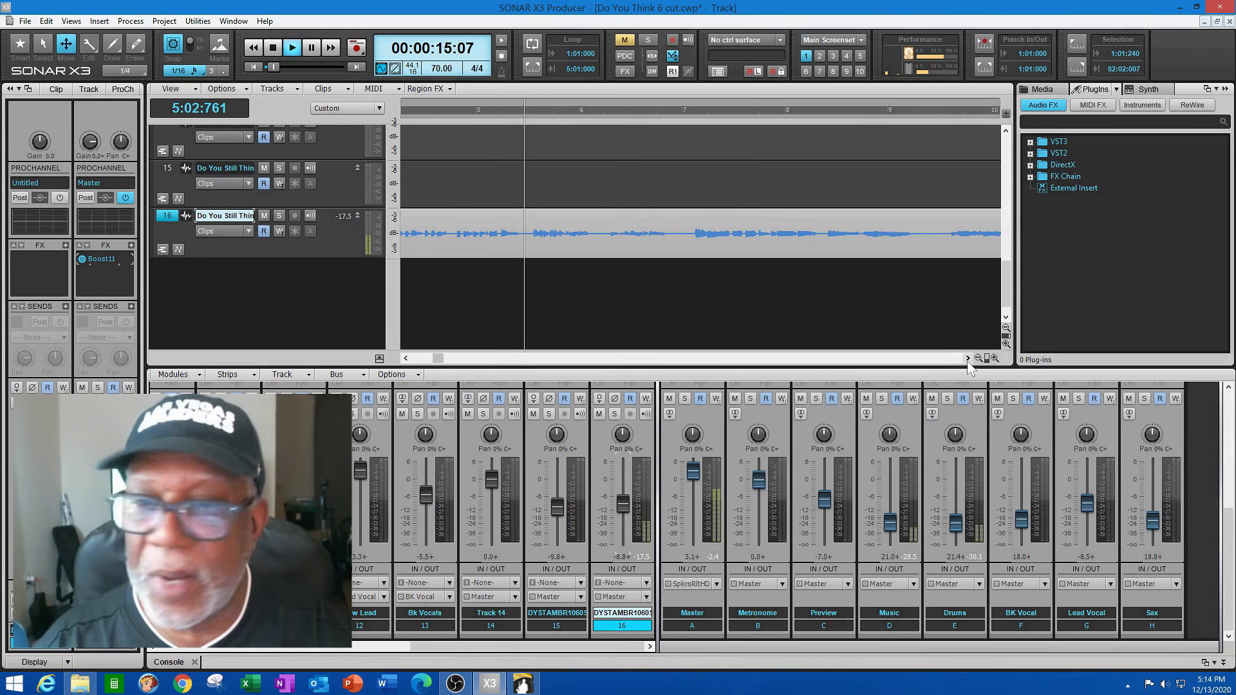
{"action": "left_click_drag", "start_coordinate": [619, 507], "coordinate": [619, 513]}
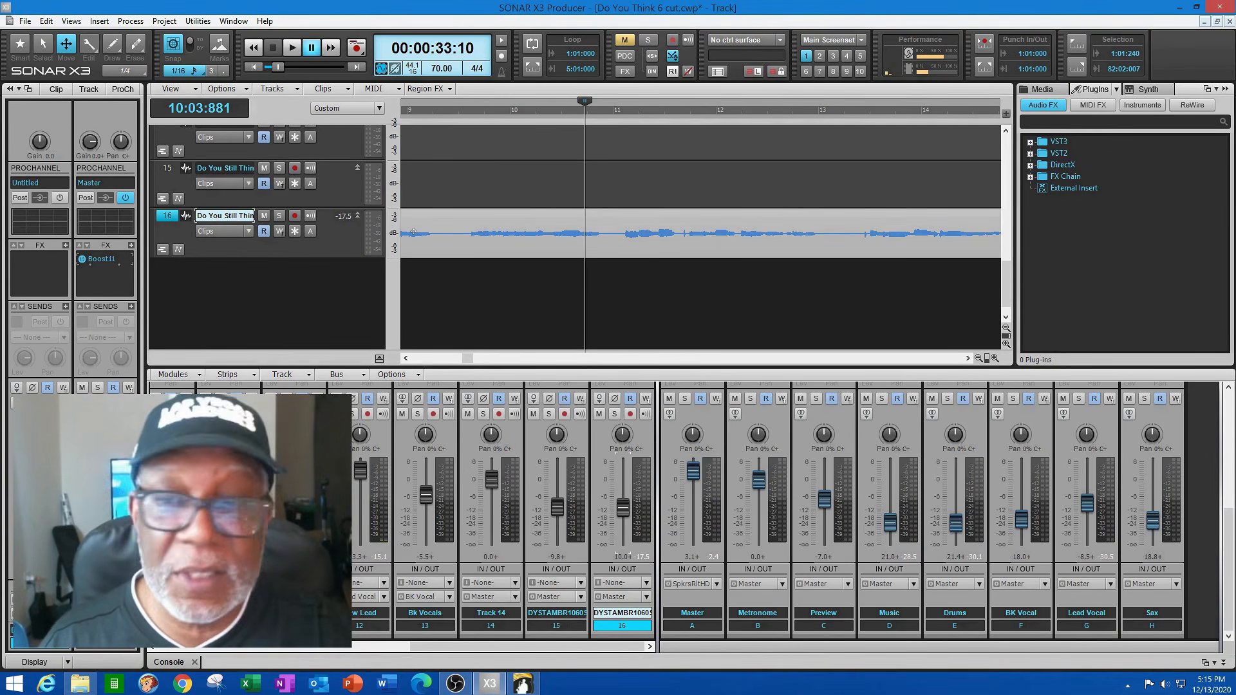
{"action": "left_click_drag", "start_coordinate": [1087, 504], "coordinate": [1087, 497]}
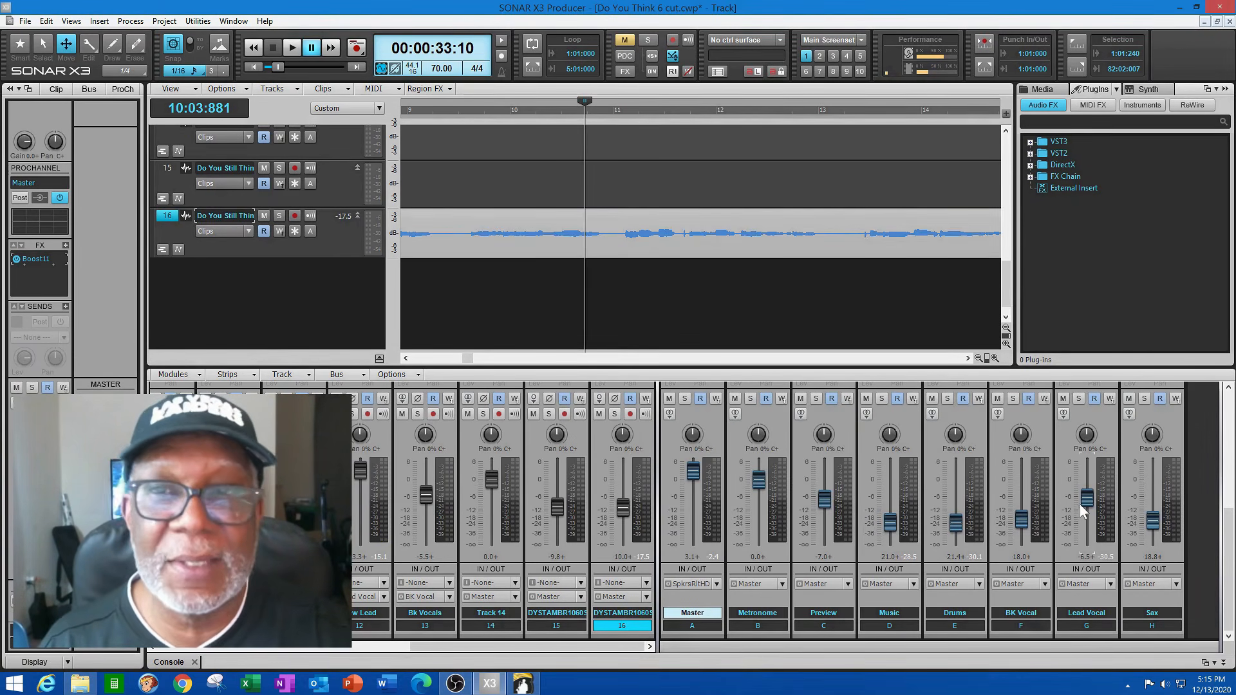
Highlight the phrase from 9:03:240 to 11:01:000 in track 16's sax clip and listen to the part from 16:03:000
{"action": "left_click", "coordinate": [42, 45]}
{"action": "left_click_drag", "start_coordinate": [599, 242], "coordinate": [464, 254]}
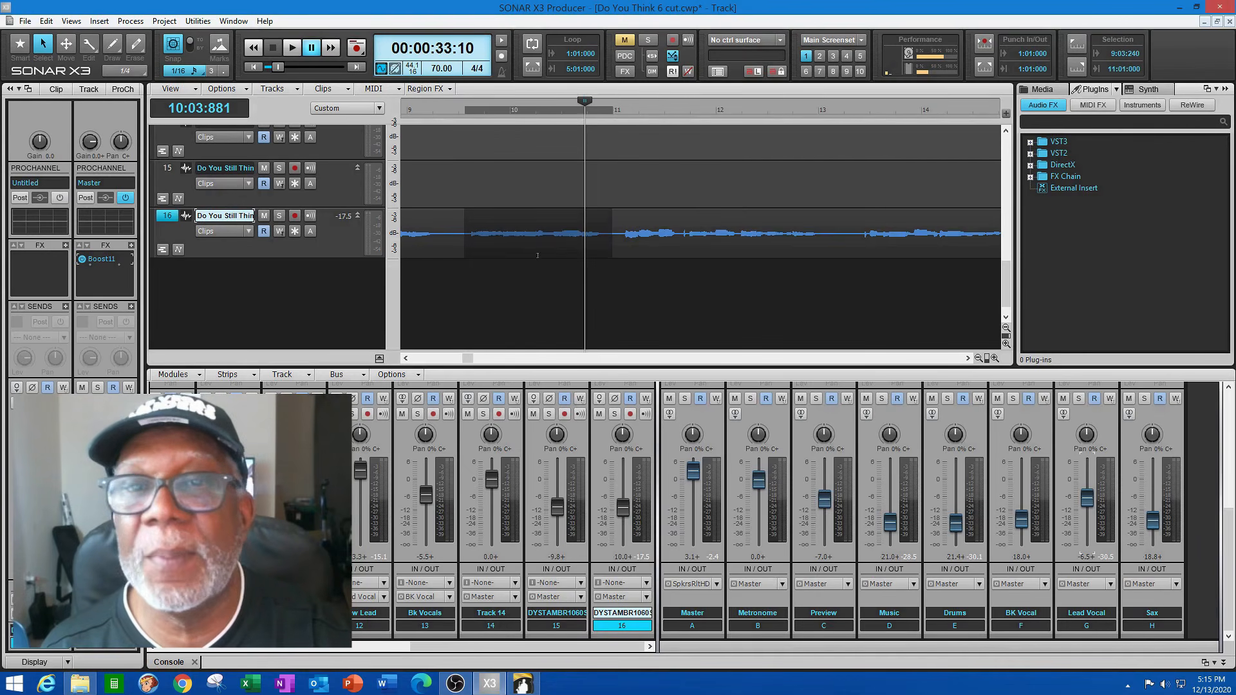
{"action": "left_click", "coordinate": [931, 359]}
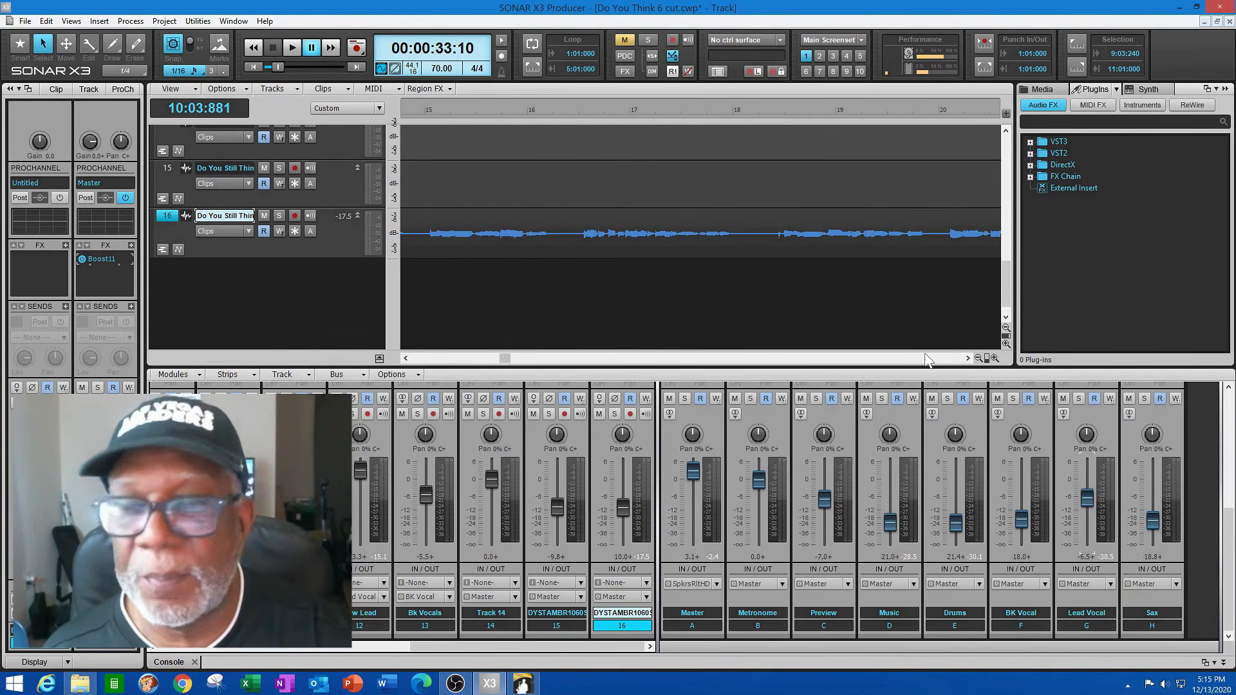
{"action": "left_click", "coordinate": [433, 299]}
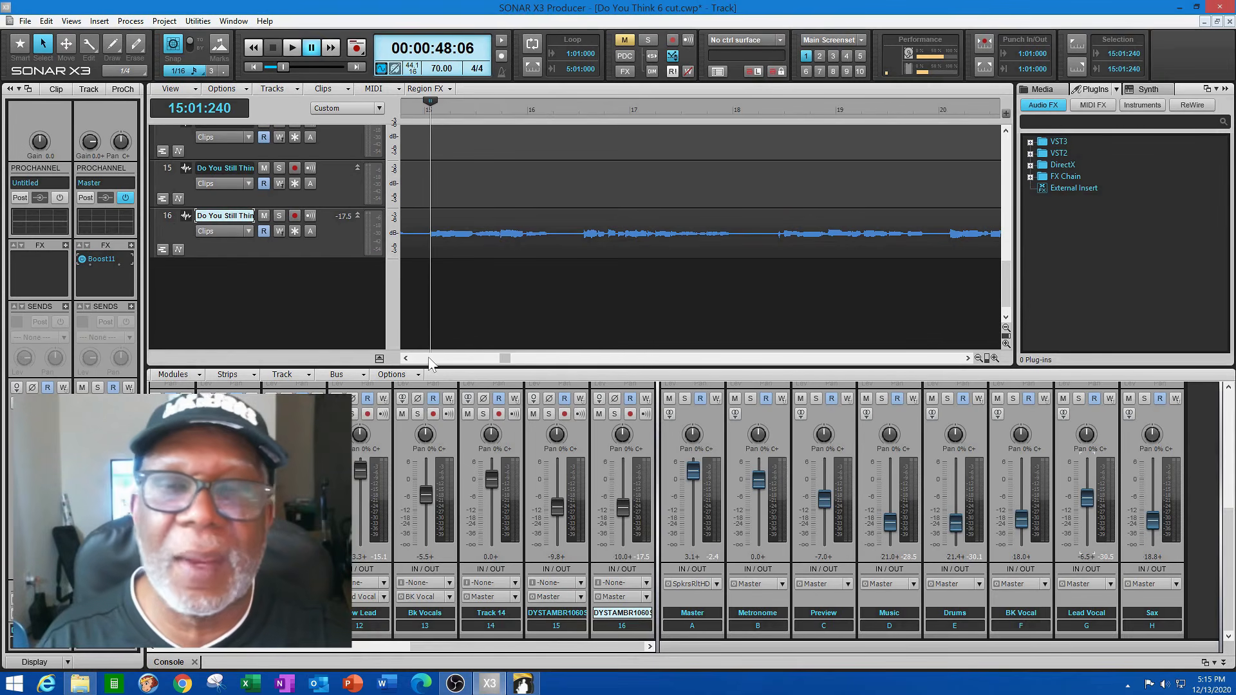
{"action": "left_click", "coordinate": [580, 281]}
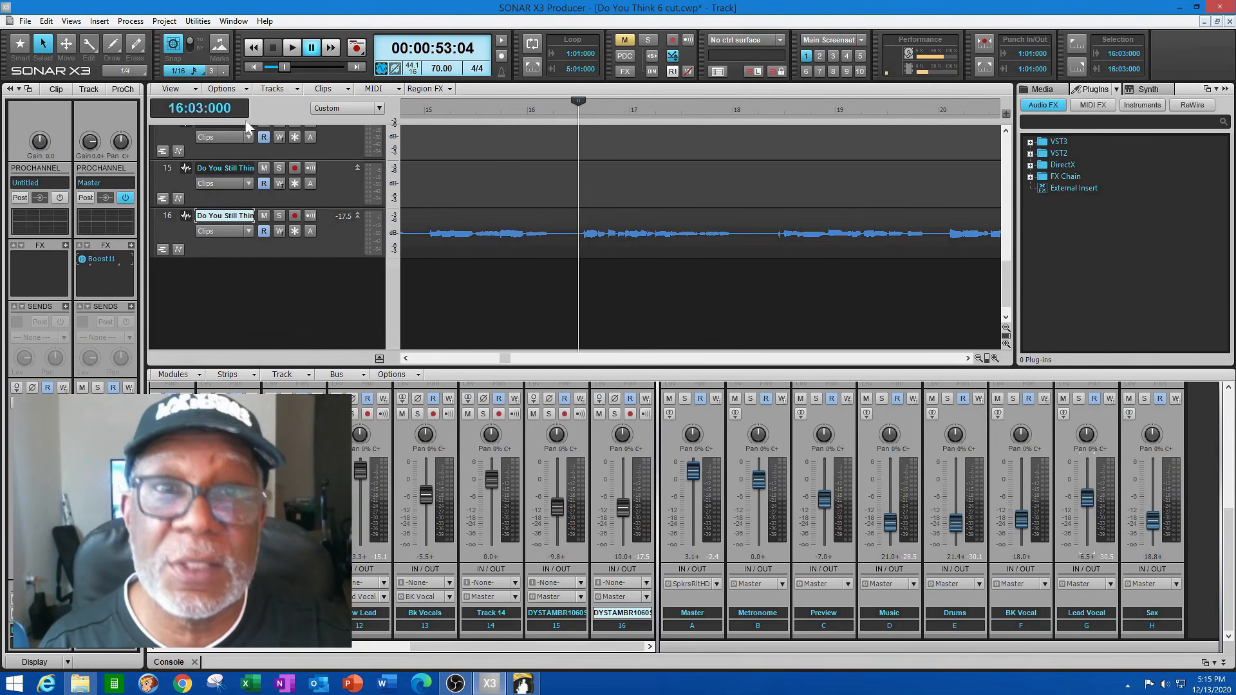
{"action": "left_click", "coordinate": [294, 48]}
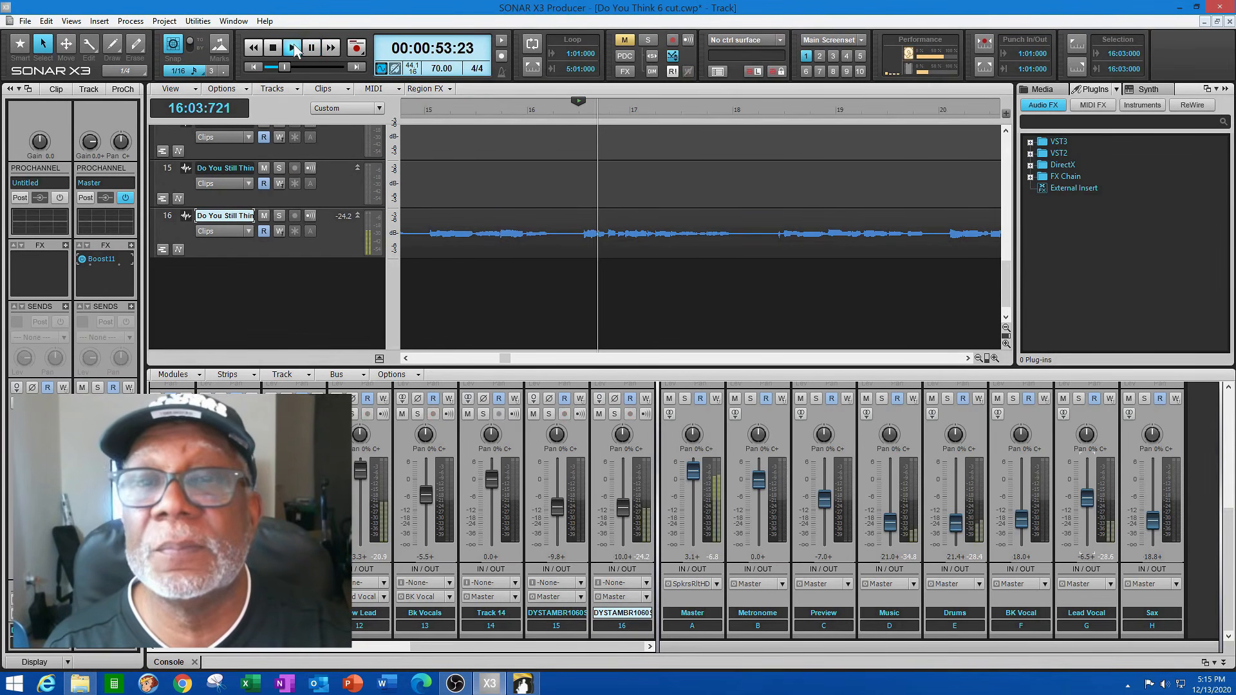
{"action": "left_click", "coordinate": [312, 48]}
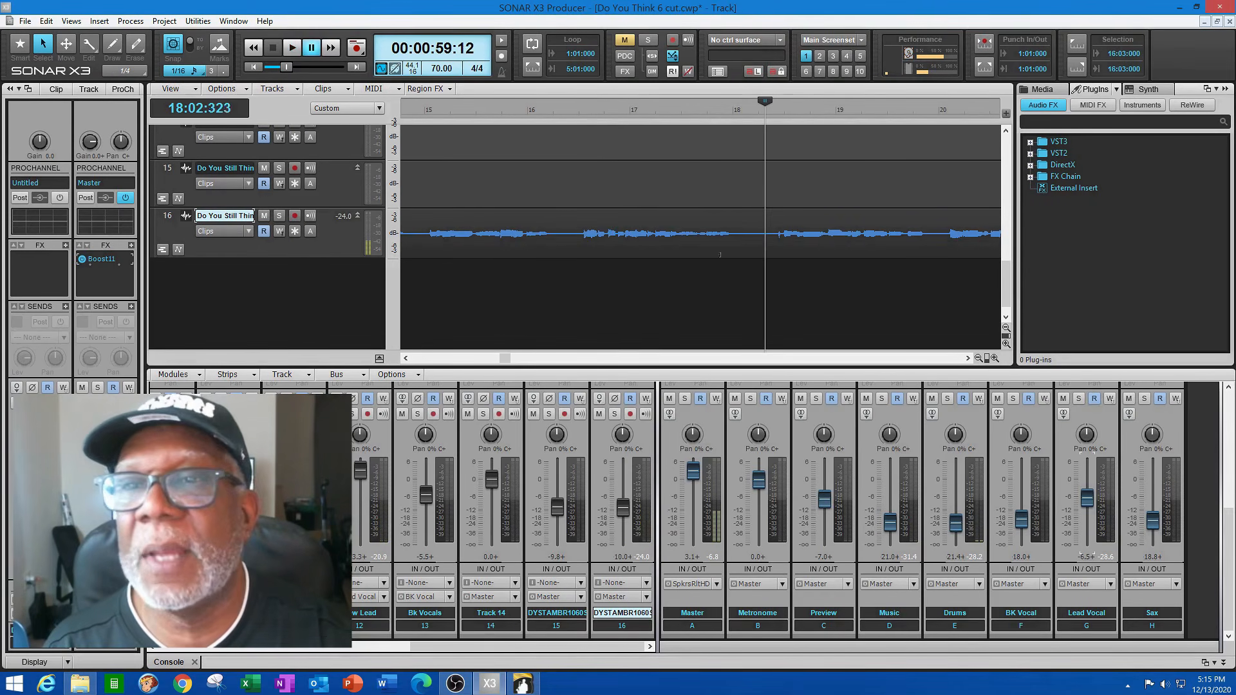
{"action": "left_click", "coordinate": [289, 49]}
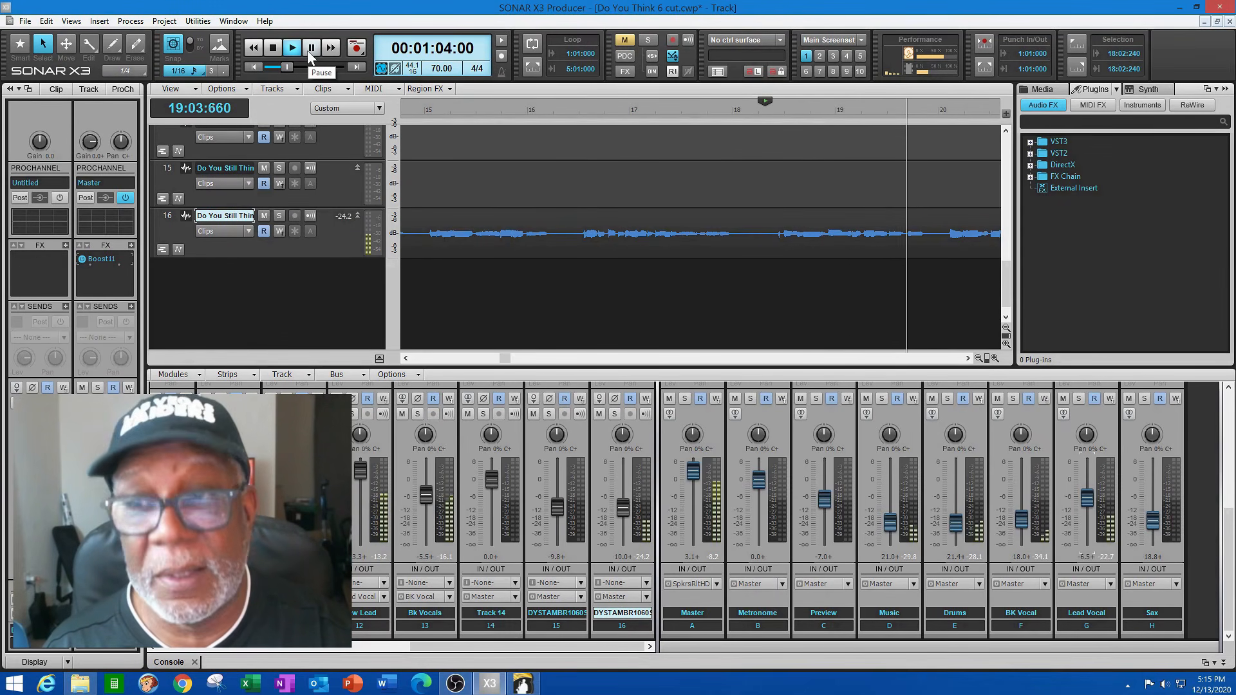
{"action": "left_click", "coordinate": [310, 52]}
Play the sax part on track 16 against the vocals from 25:01:240
{"action": "left_click", "coordinate": [962, 358]}
{"action": "left_click", "coordinate": [842, 296]}
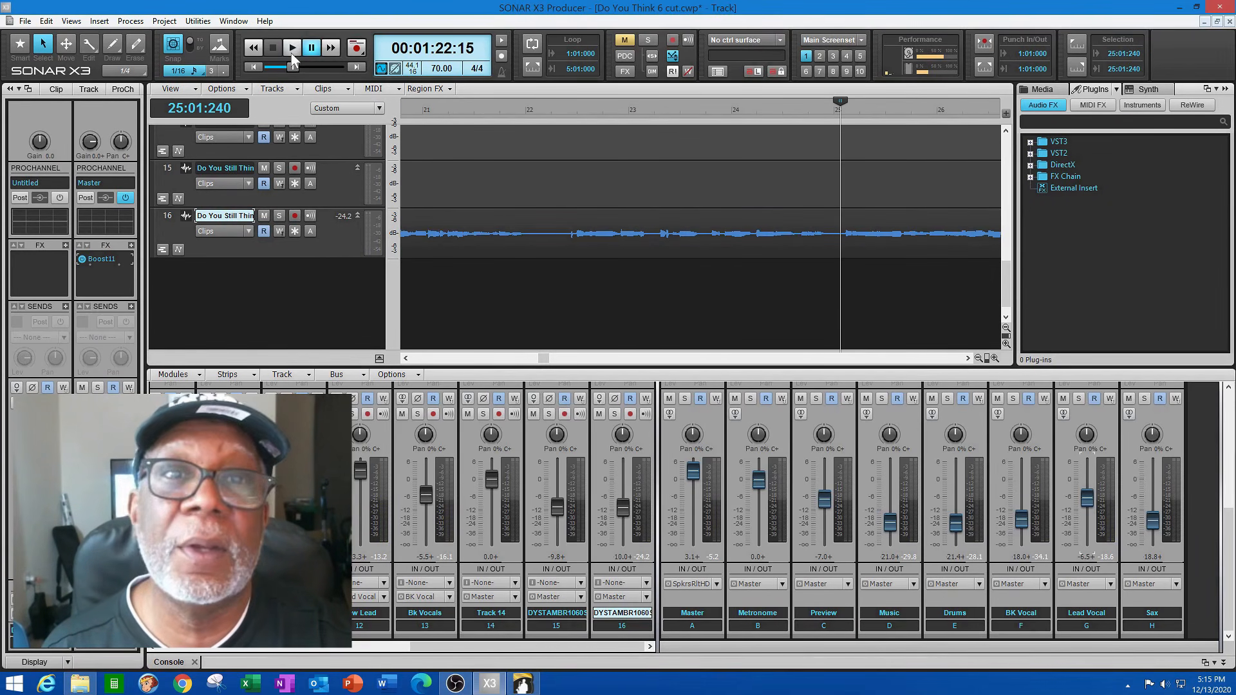
{"action": "left_click", "coordinate": [292, 49]}
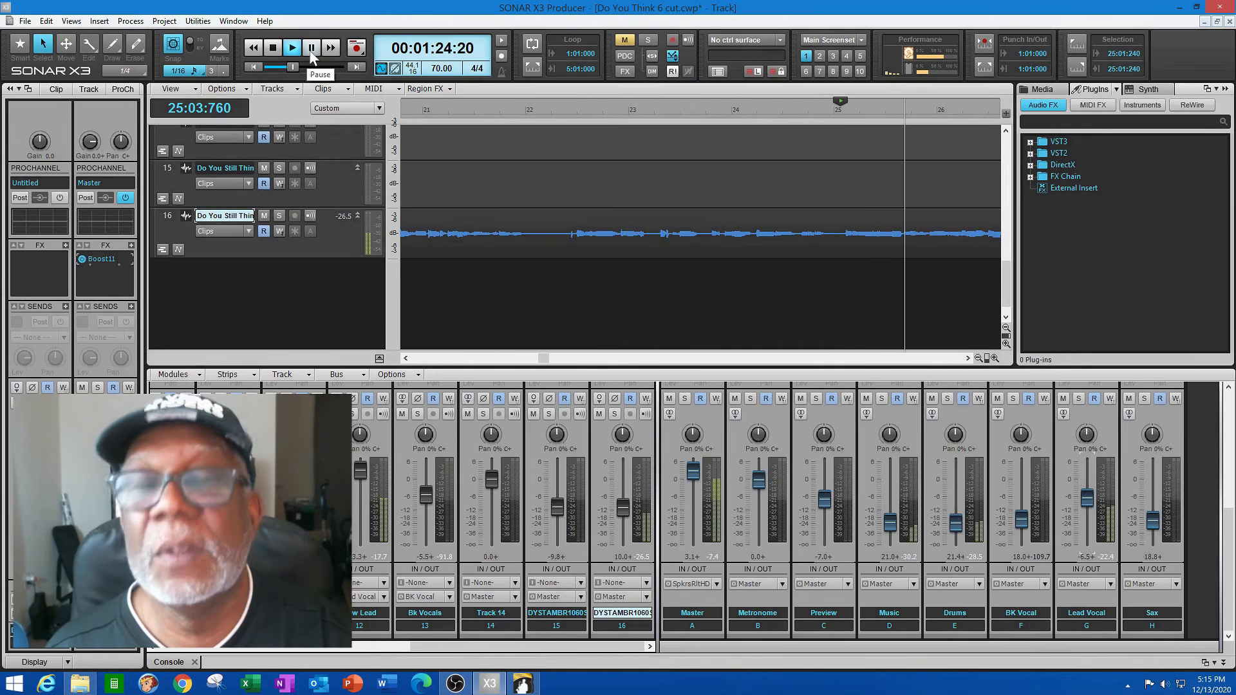
{"action": "left_click", "coordinate": [313, 51]}
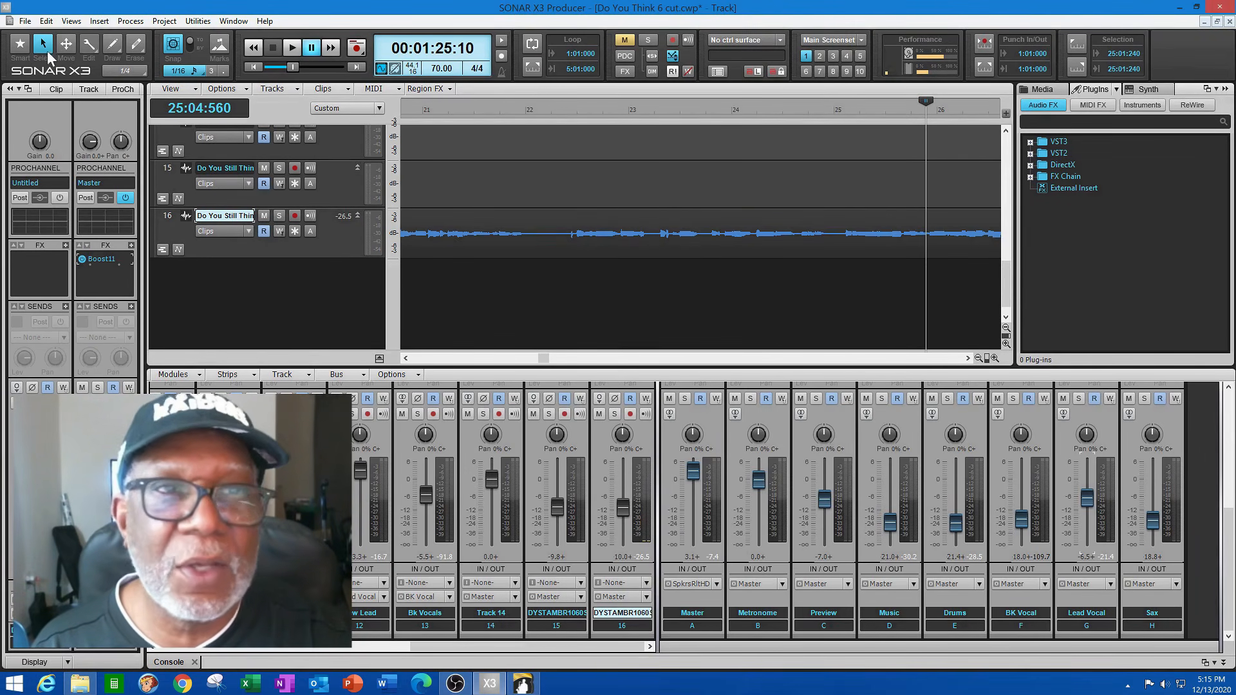
Mute the new sax clip's track 16 and unmute the original Alt Sax track
{"action": "left_click", "coordinate": [66, 44]}
{"action": "left_click", "coordinate": [453, 228]}
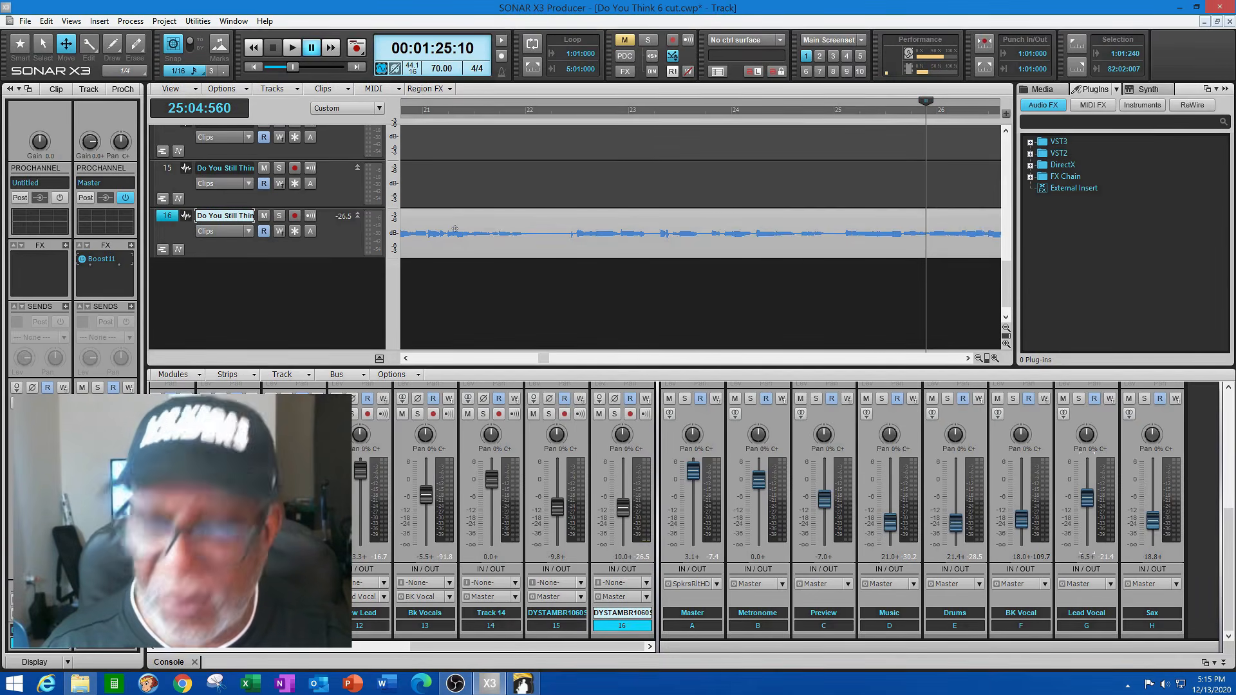
{"action": "left_click", "coordinate": [264, 215]}
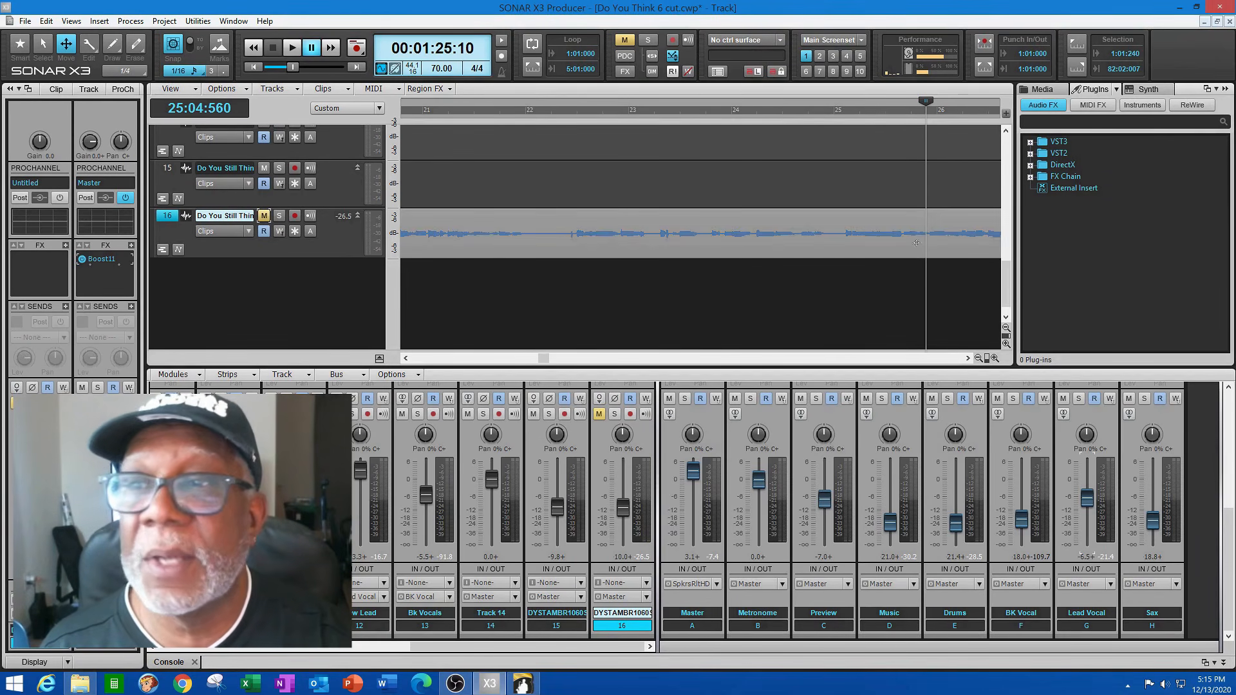
{"action": "left_click_drag", "start_coordinate": [1002, 281], "coordinate": [1028, 205]}
{"action": "left_click", "coordinate": [264, 289]}
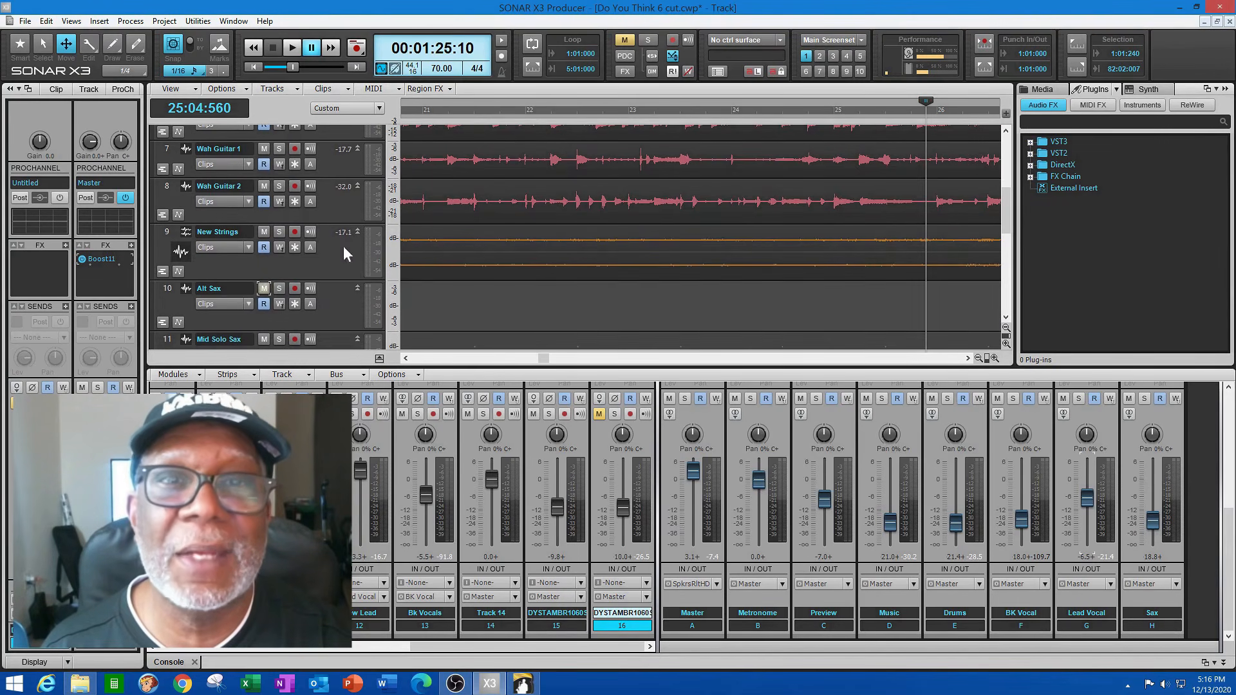
Play the song with Alt Sax from 1:01:000 into bar 10 and replay its fade-out from 9:01:054
{"action": "left_click", "coordinate": [257, 67]}
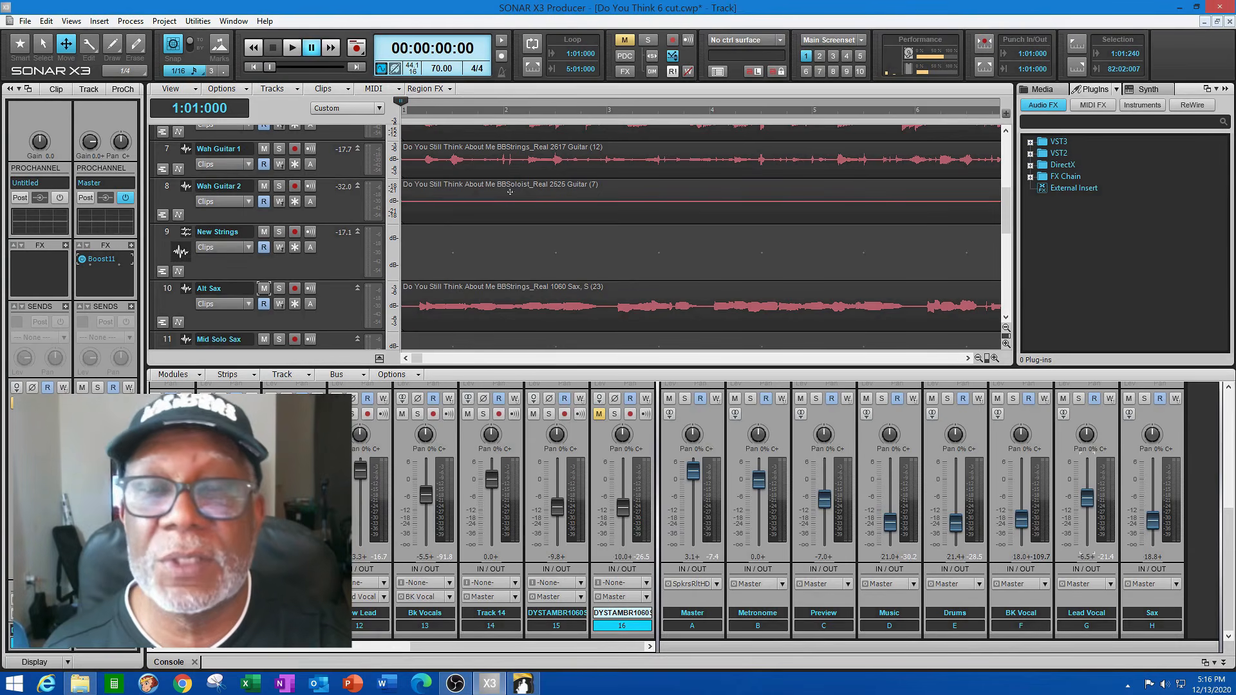
{"action": "left_click", "coordinate": [292, 47]}
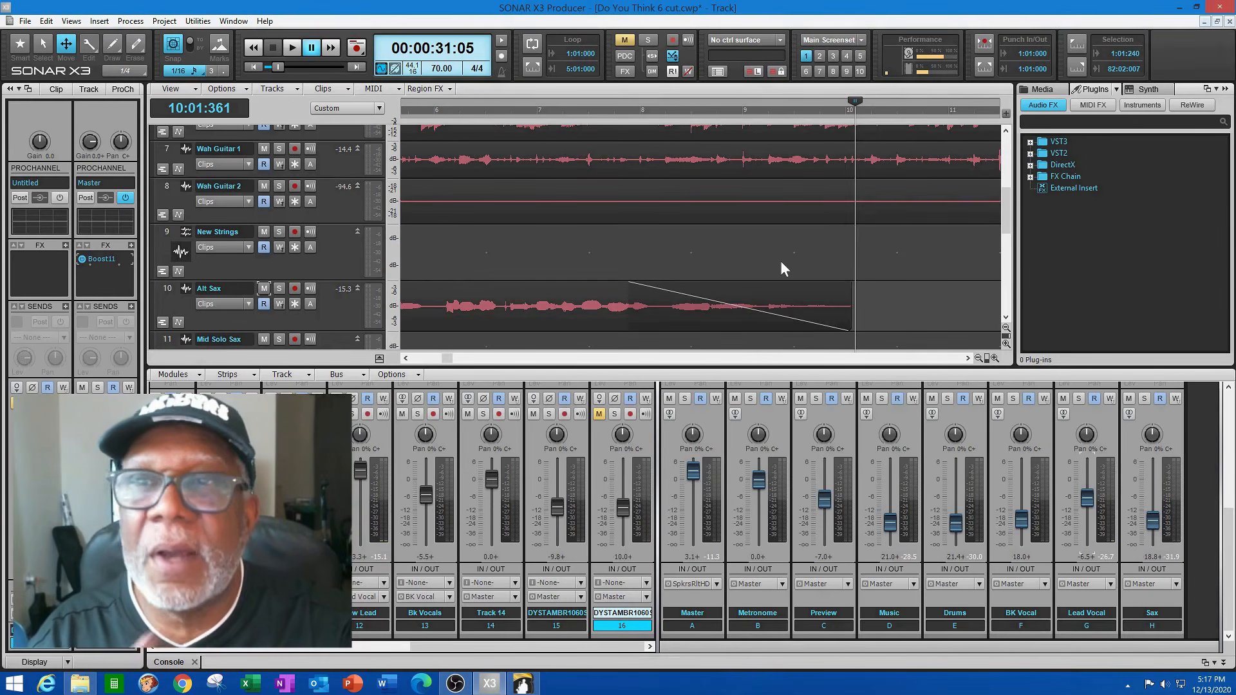
{"action": "left_click", "coordinate": [743, 251]}
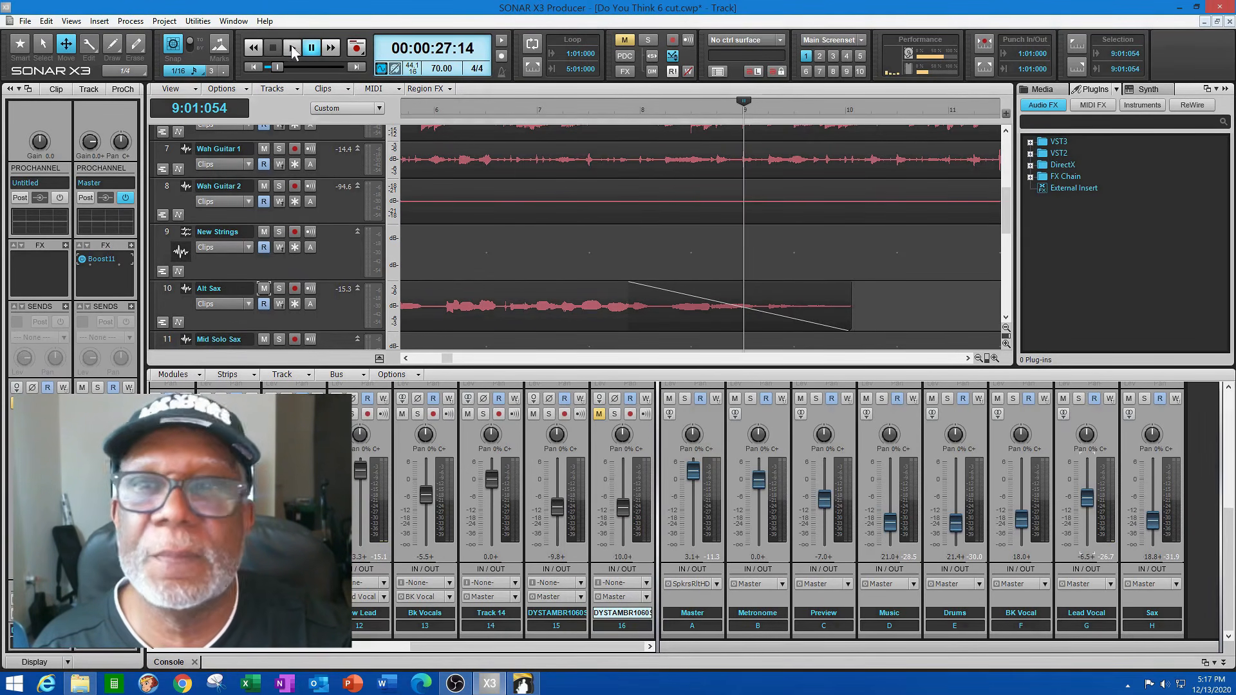
{"action": "left_click", "coordinate": [291, 45]}
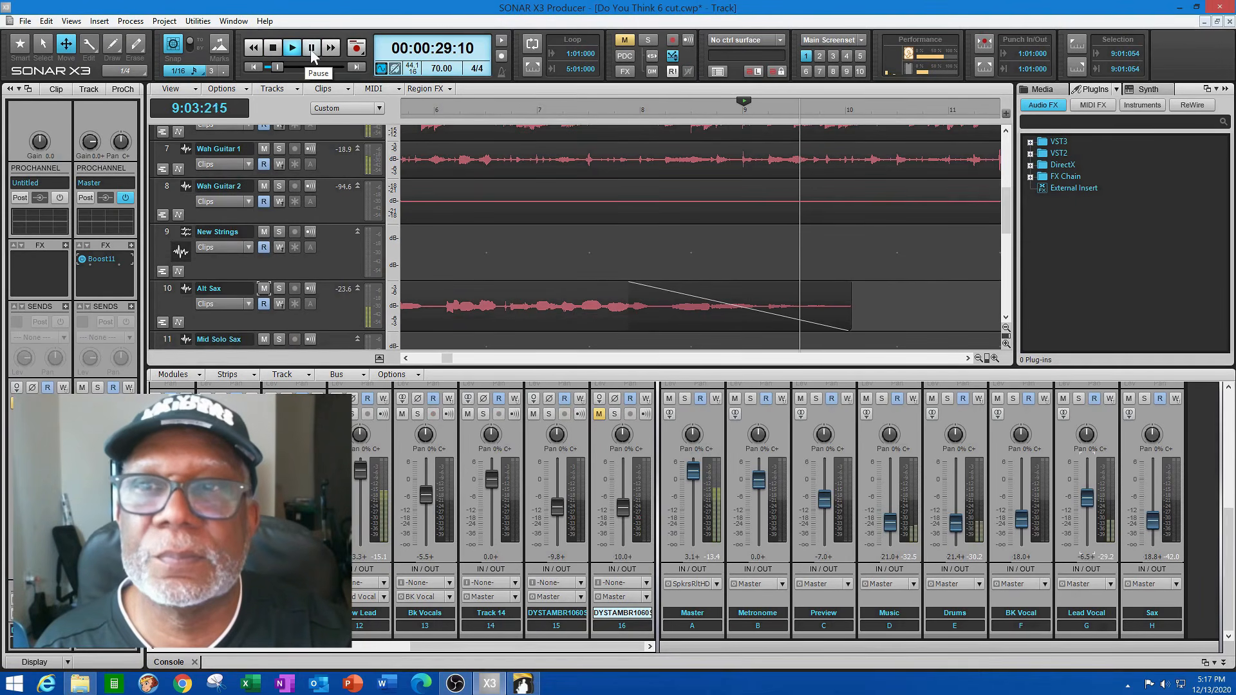
{"action": "left_click", "coordinate": [312, 55]}
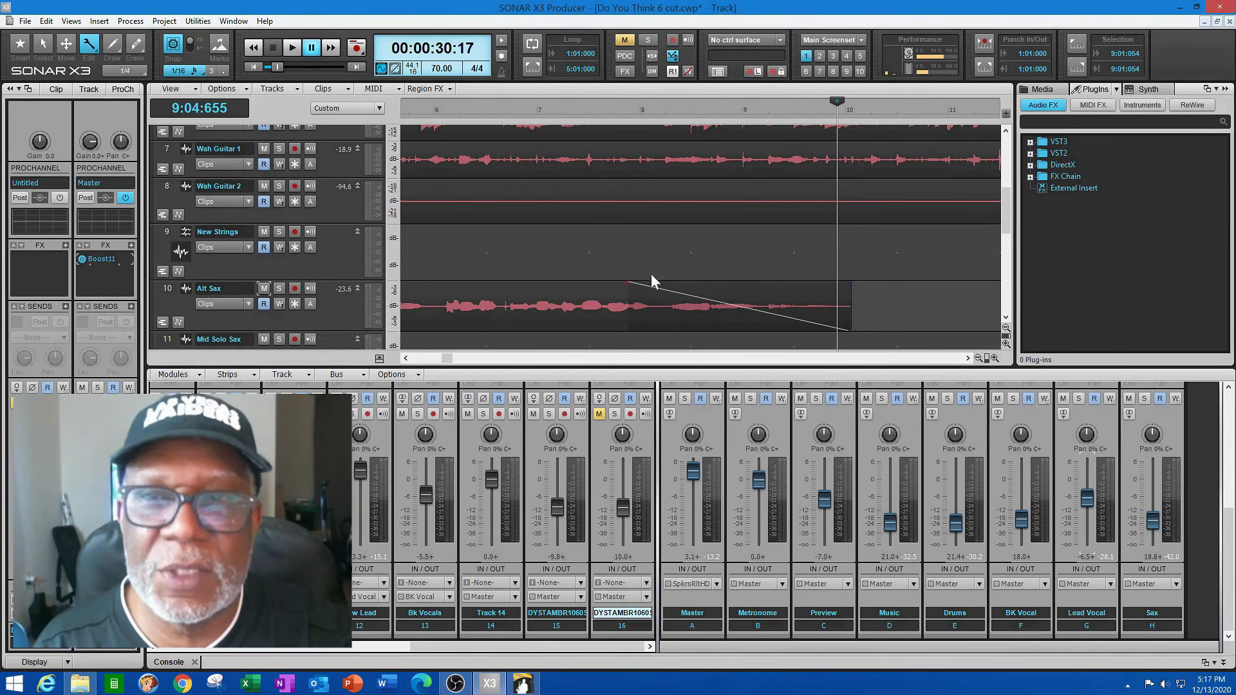
Replay the run-up to the Alt Sax fade-out from bar 7 to hear it give way to the vocals
{"action": "left_click", "coordinate": [620, 263]}
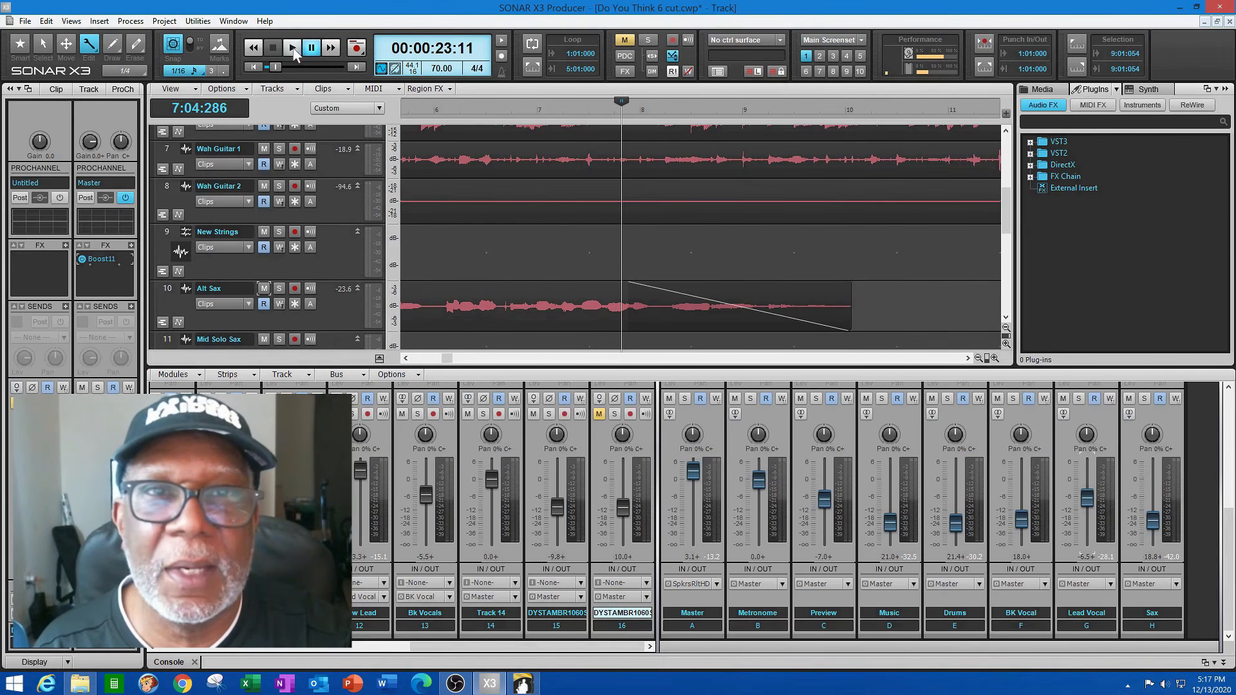
{"action": "left_click", "coordinate": [560, 273]}
{"action": "left_click", "coordinate": [820, 264]}
{"action": "left_click", "coordinate": [546, 253]}
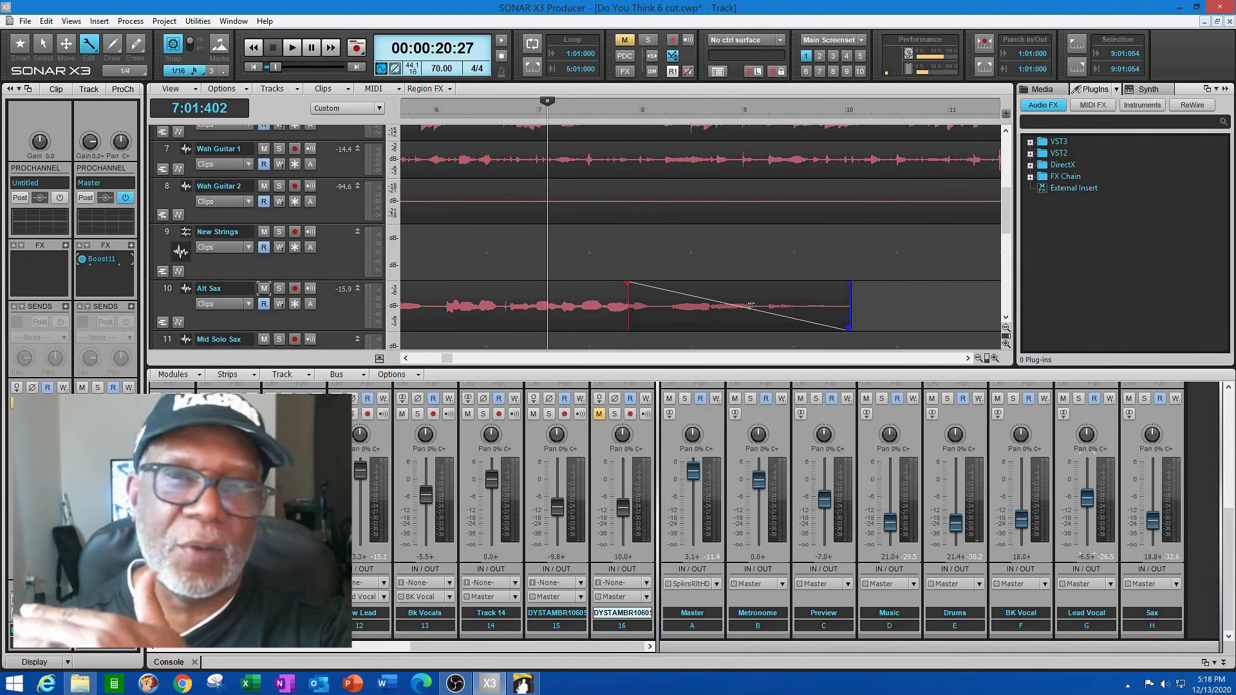
Examine the New Lead clips up to the Mid Solo Sax entry after bar 41 and play that transition from just before bar 37
{"action": "left_click", "coordinate": [949, 355]}
{"action": "left_click", "coordinate": [948, 355]}
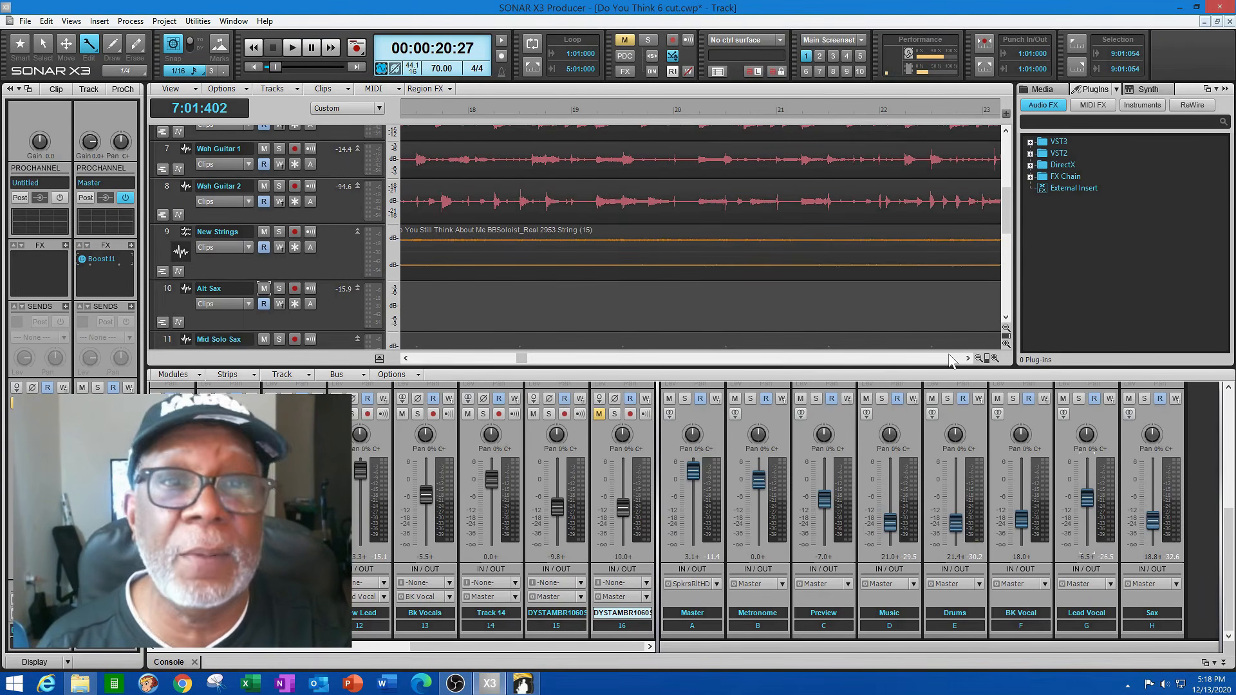
{"action": "scroll", "coordinate": [974, 319], "scroll_direction": "down", "scroll_amount": 3}
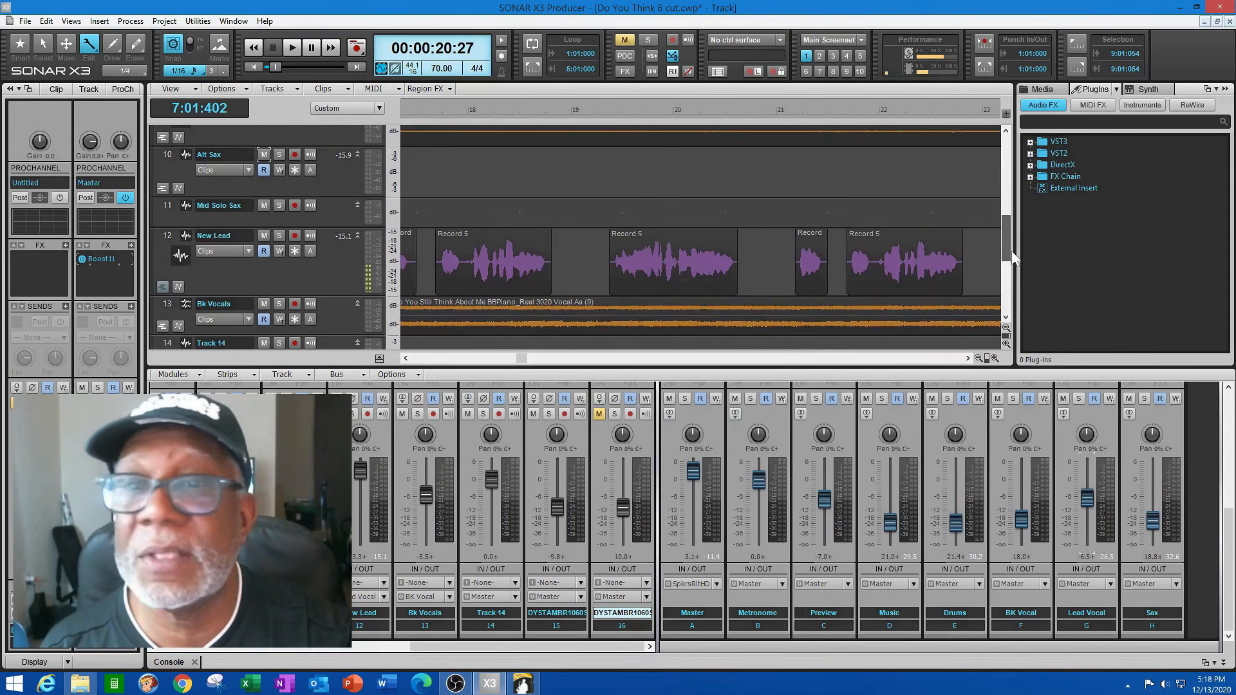
{"action": "left_click", "coordinate": [967, 358]}
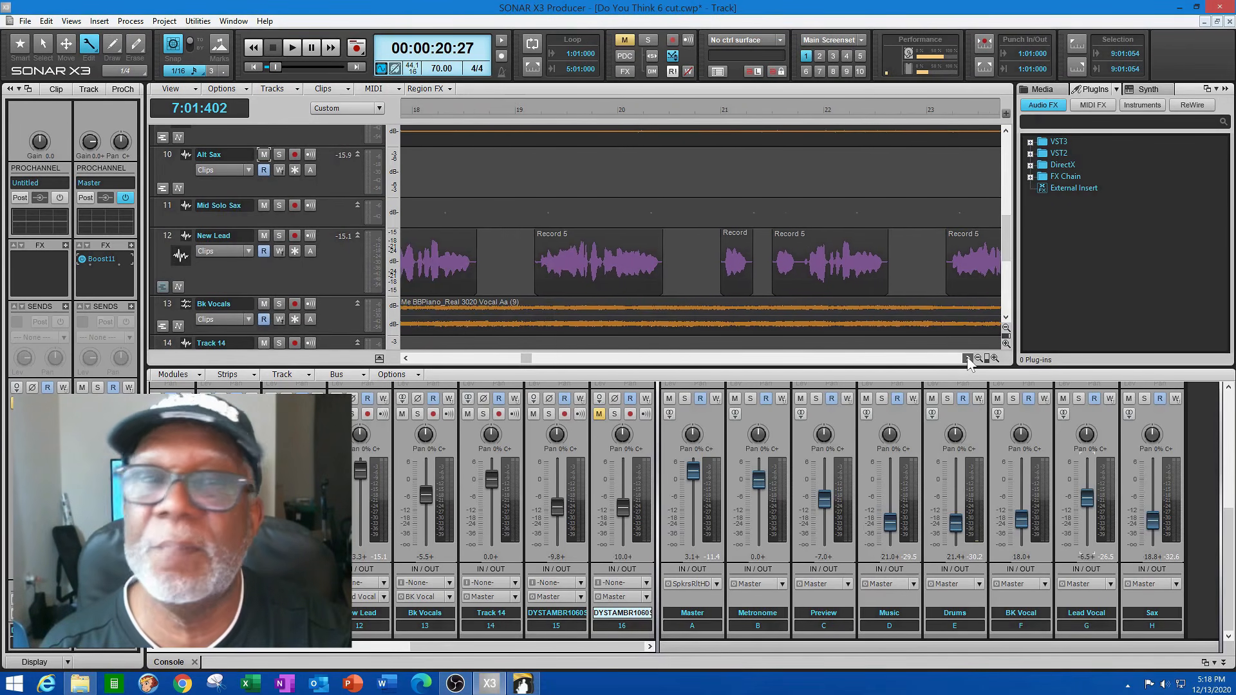
{"action": "left_click_drag", "start_coordinate": [967, 357], "coordinate": [967, 358]}
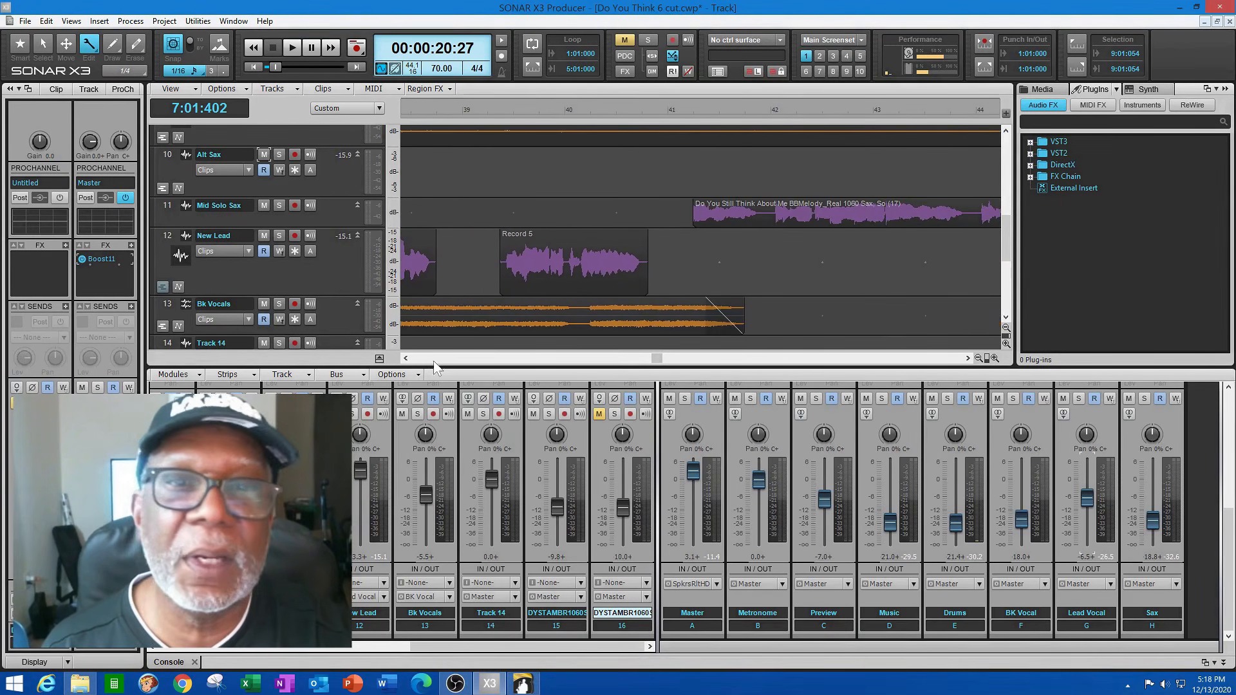
{"action": "left_click_drag", "start_coordinate": [406, 359], "coordinate": [406, 358]}
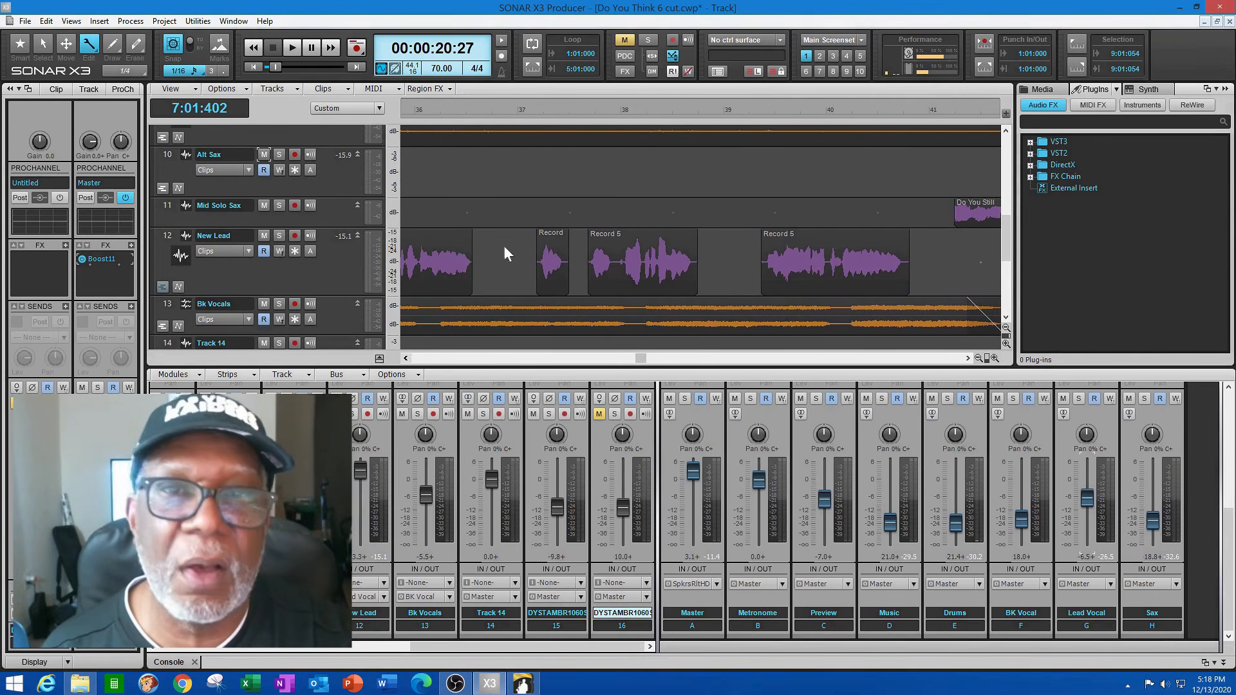
{"action": "left_click", "coordinate": [513, 163]}
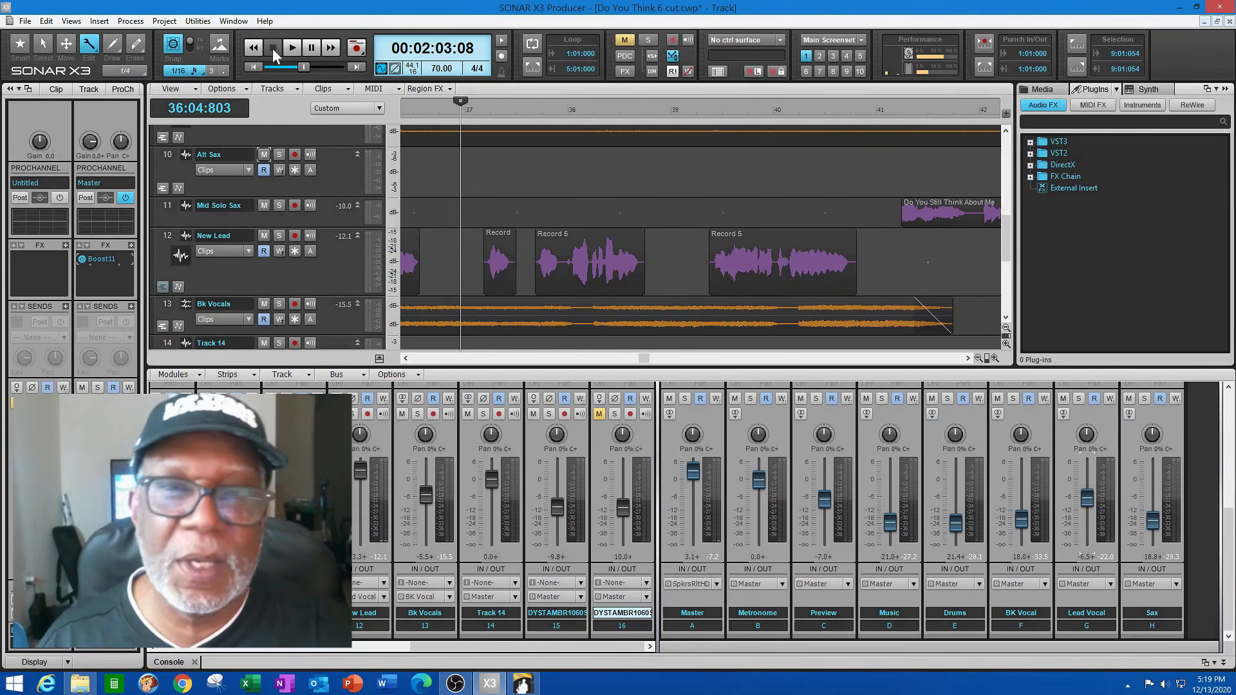
{"action": "left_click_drag", "start_coordinate": [643, 357], "coordinate": [856, 358]}
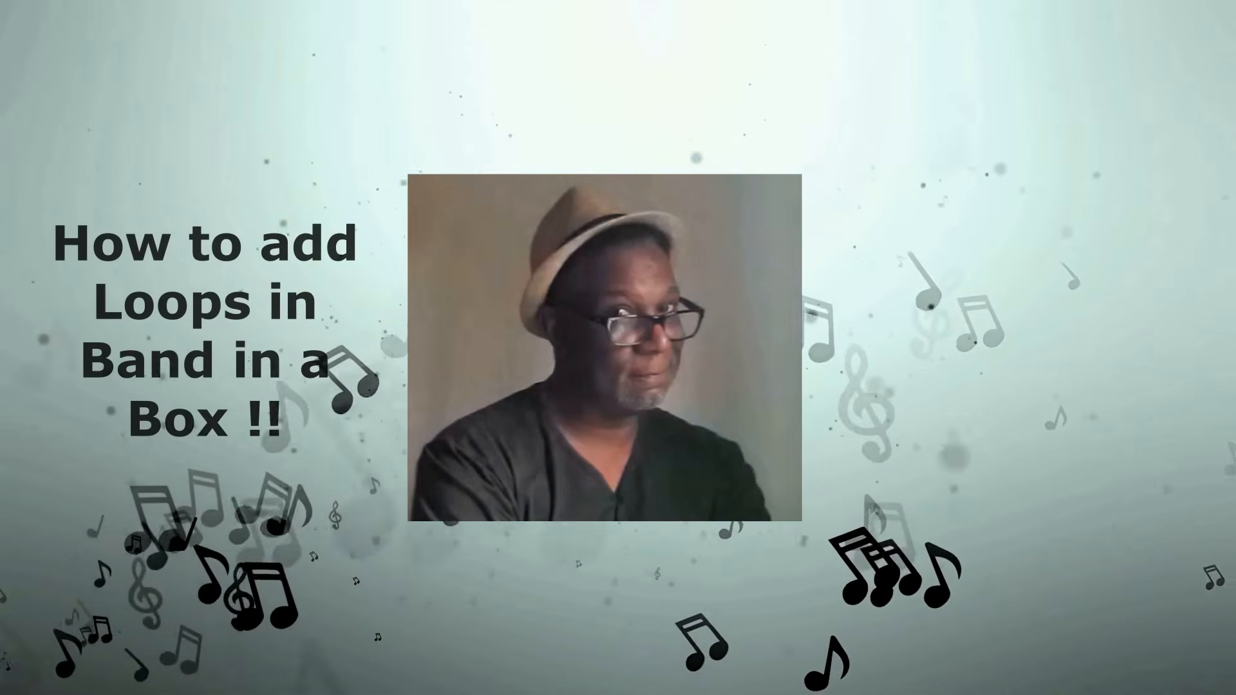
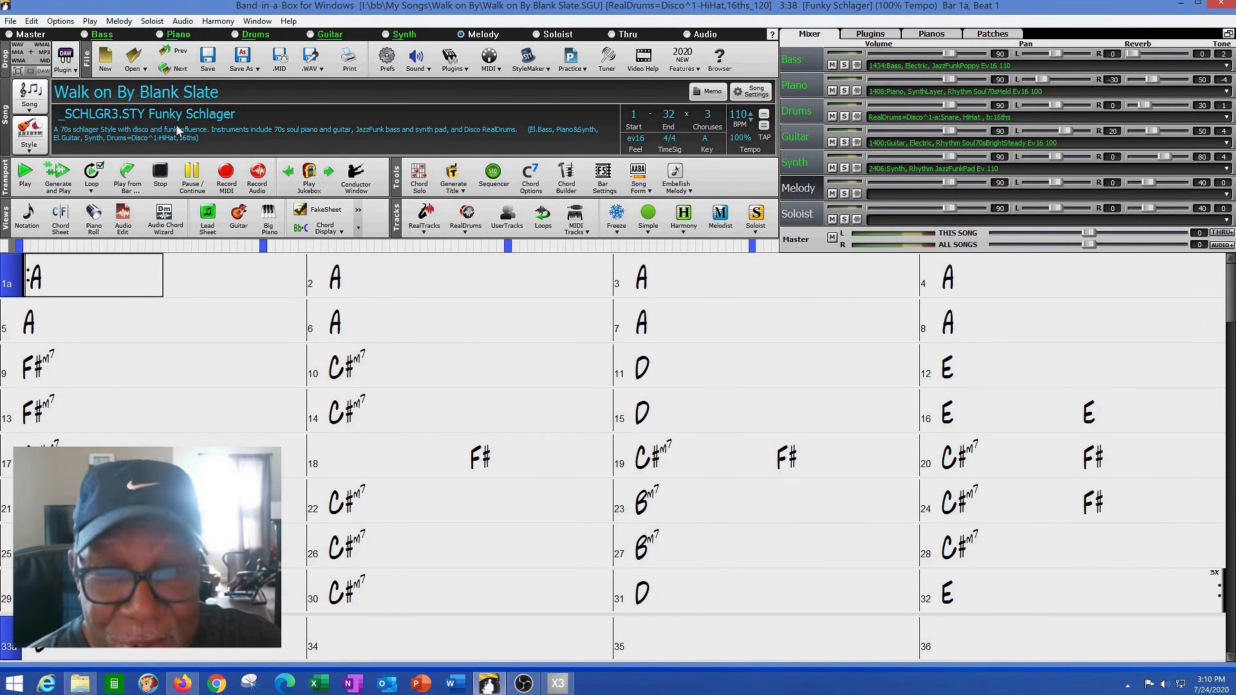
Switch to Band-in-a-Box, play Walk on By Blank Slate from bar 1 and view its Funky Schlager style in the StylePicker
{"action": "double_click", "coordinate": [111, 291]}
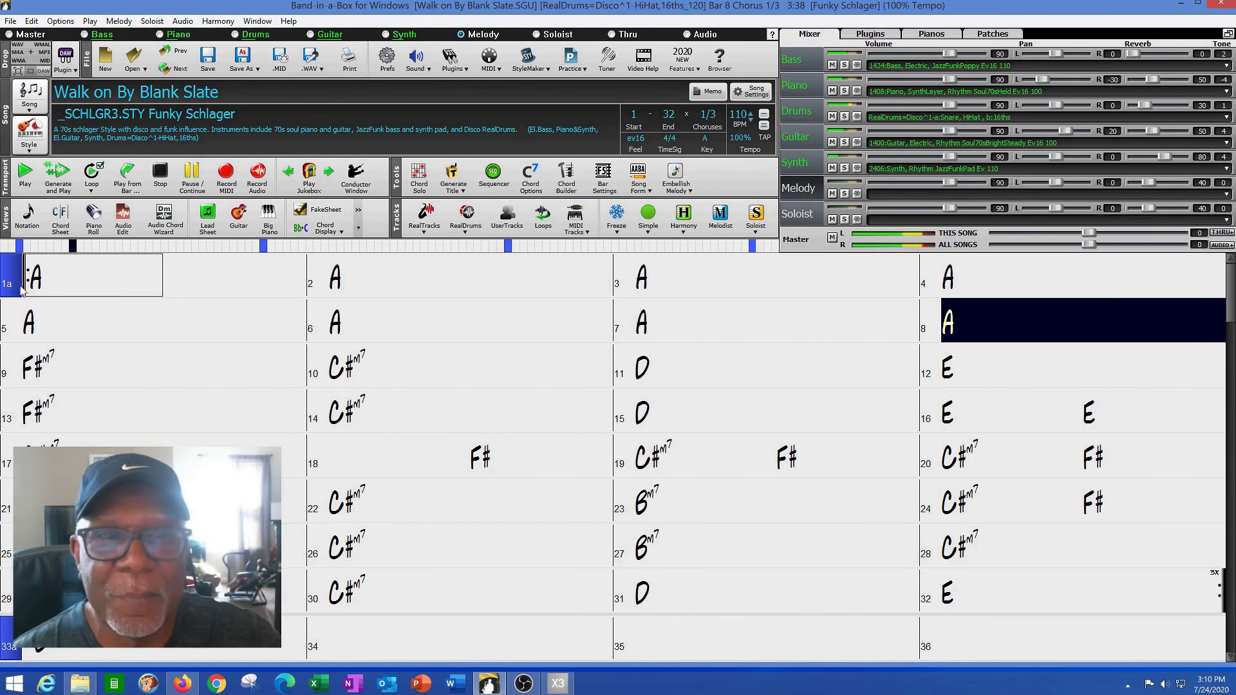
{"action": "left_click", "coordinate": [164, 182]}
{"action": "left_click", "coordinate": [29, 147]}
{"action": "left_click", "coordinate": [66, 166]}
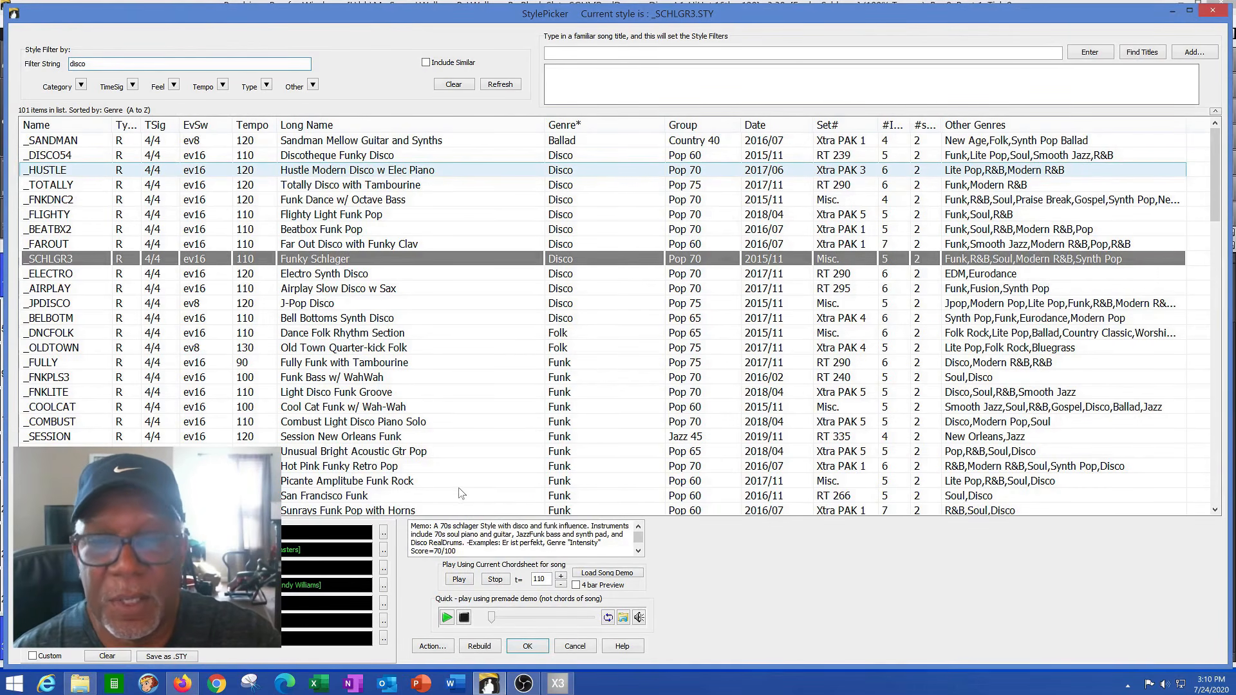
{"action": "left_click", "coordinate": [577, 647]}
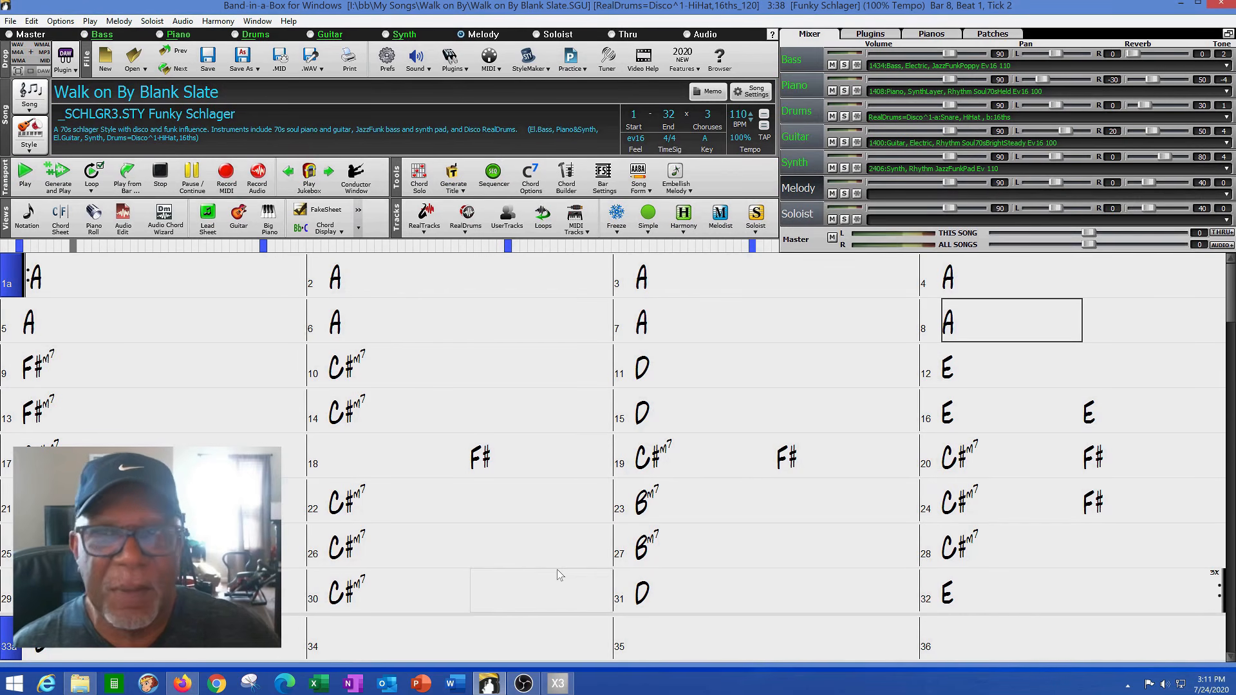
Play the song again from bar 1 and solo the Drums track to hear its RealDrums part alone
{"action": "left_click", "coordinate": [99, 285]}
{"action": "double_click", "coordinate": [100, 285]}
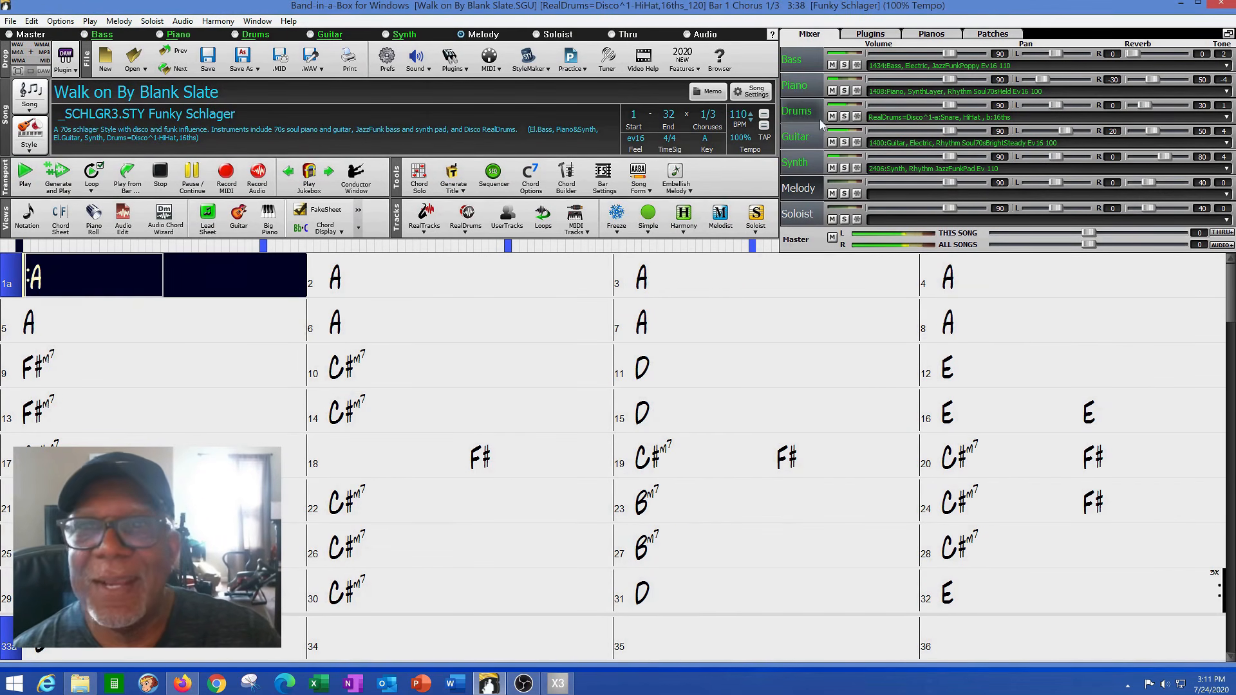
{"action": "left_click", "coordinate": [845, 117]}
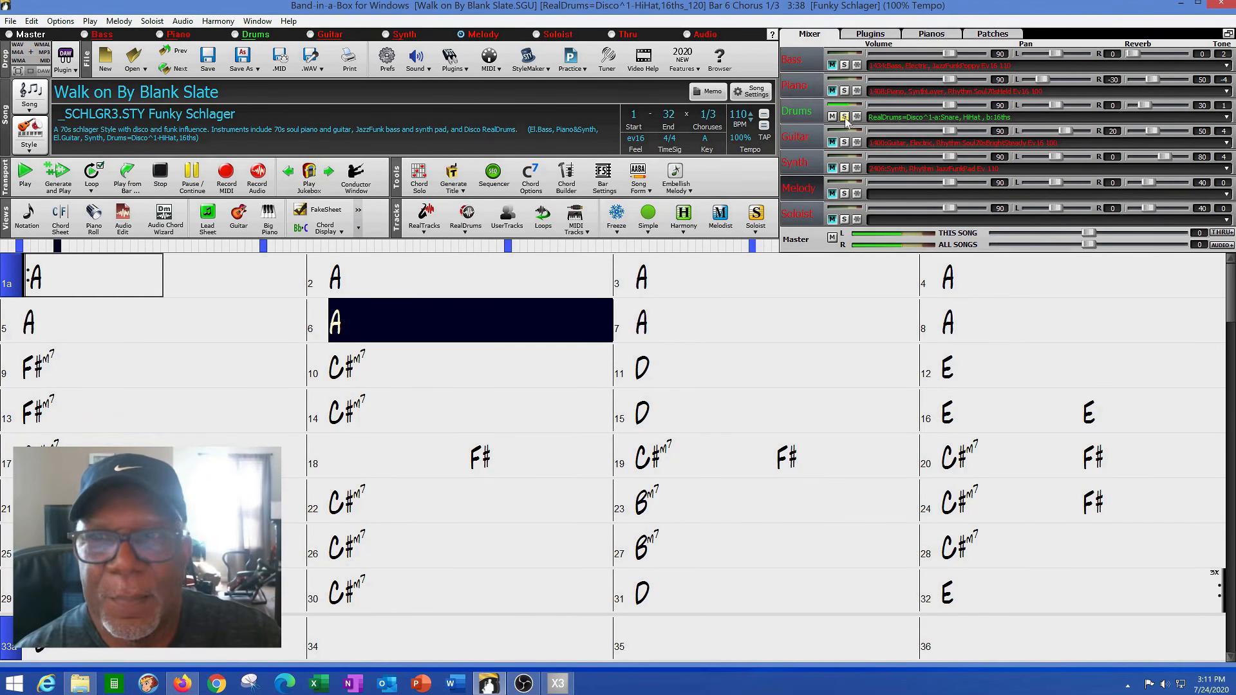
{"action": "left_click", "coordinate": [162, 174]}
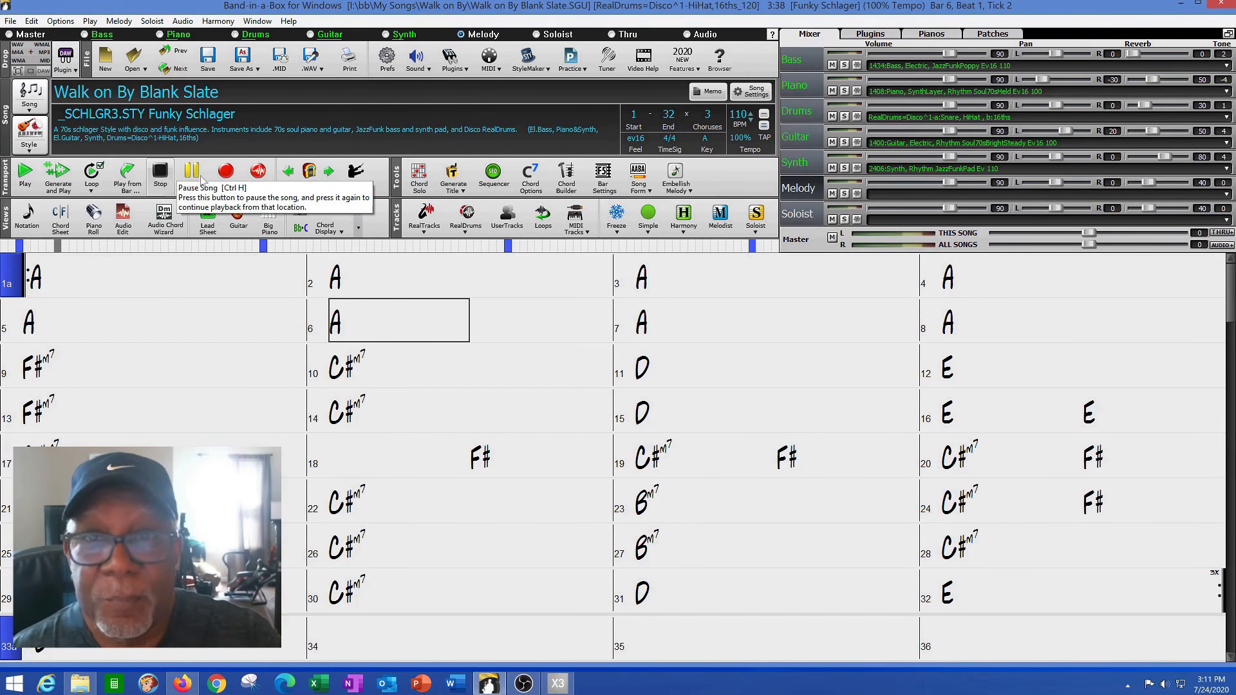
Open the loop picker for the Soloist track and browse to the House-Techno-Trance Complextro loops
{"action": "left_click", "coordinate": [561, 34]}
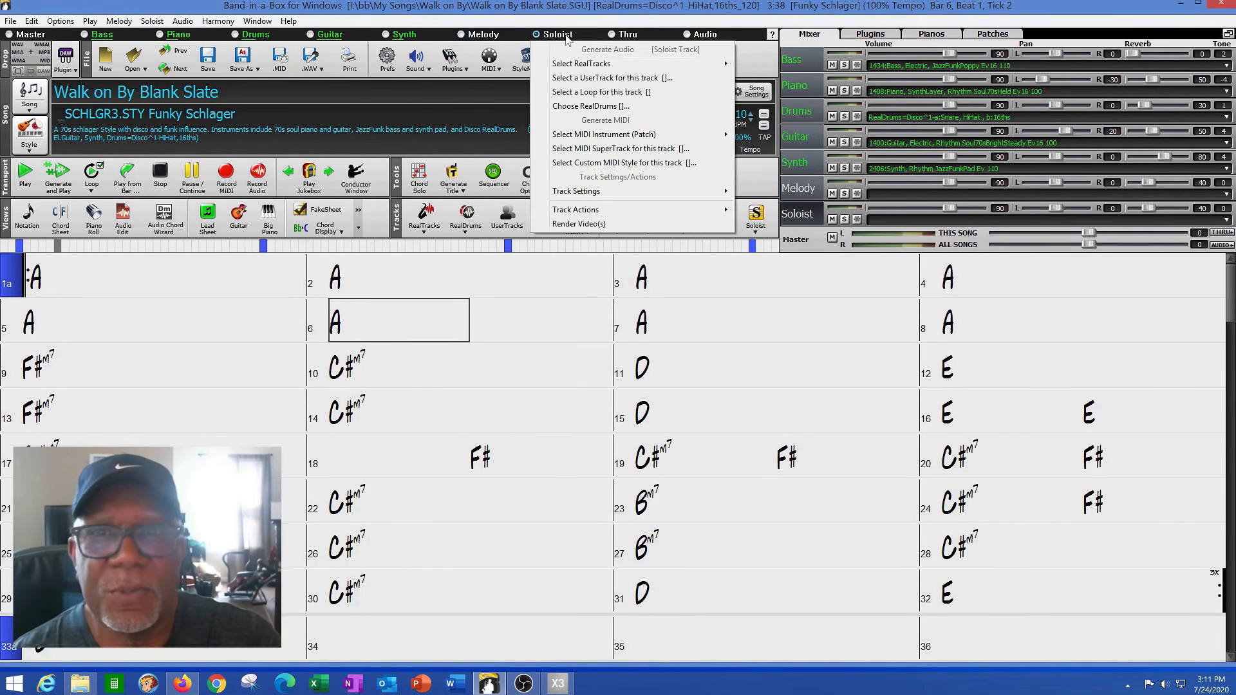
{"action": "left_click", "coordinate": [611, 97]}
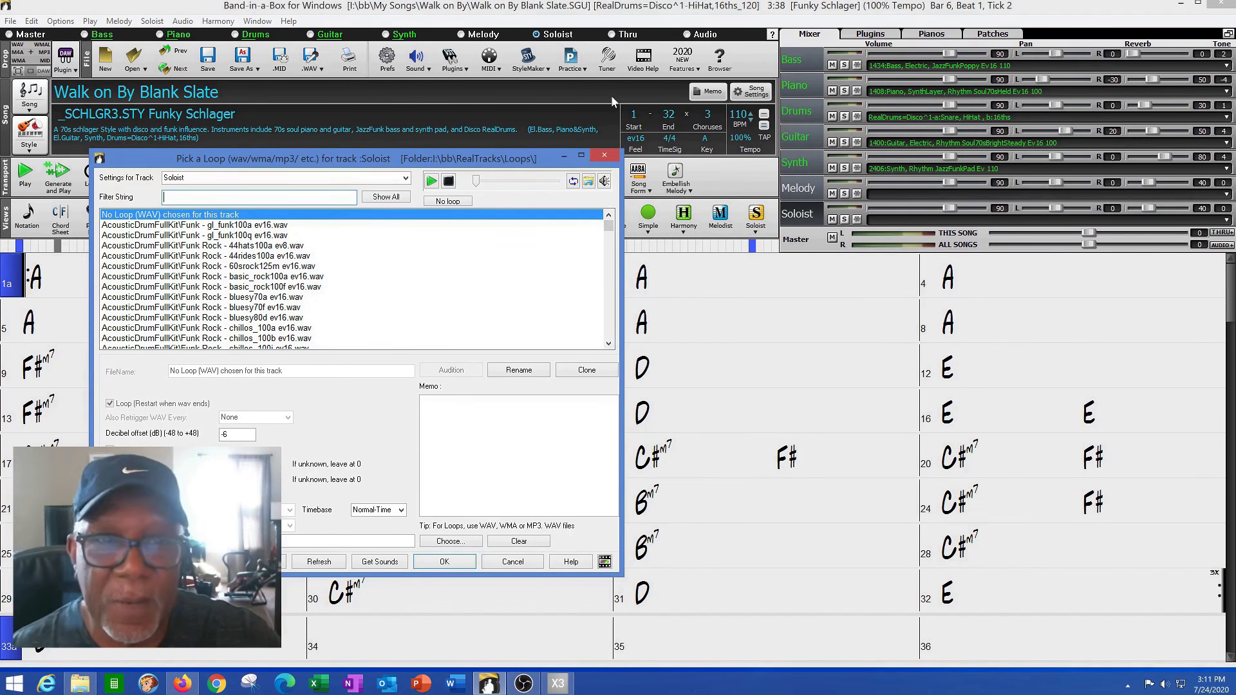
{"action": "left_click_drag", "start_coordinate": [608, 227], "coordinate": [608, 301]}
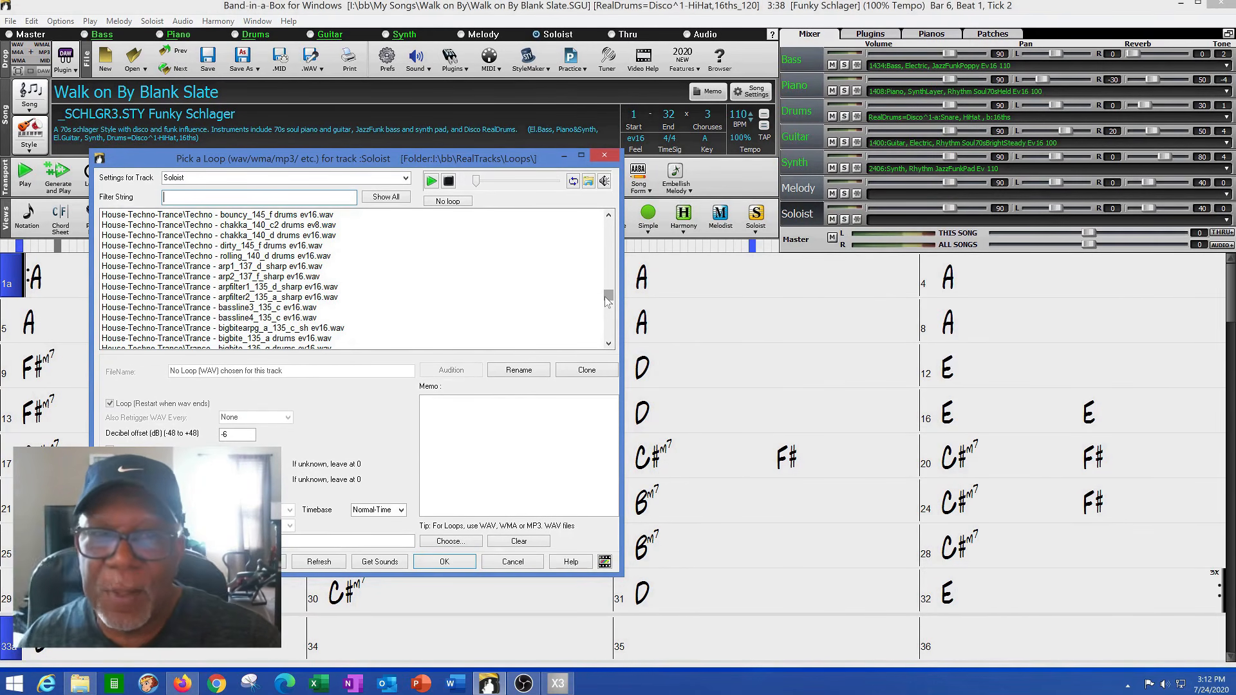
{"action": "left_click", "coordinate": [608, 343]}
{"action": "left_click", "coordinate": [608, 343]}
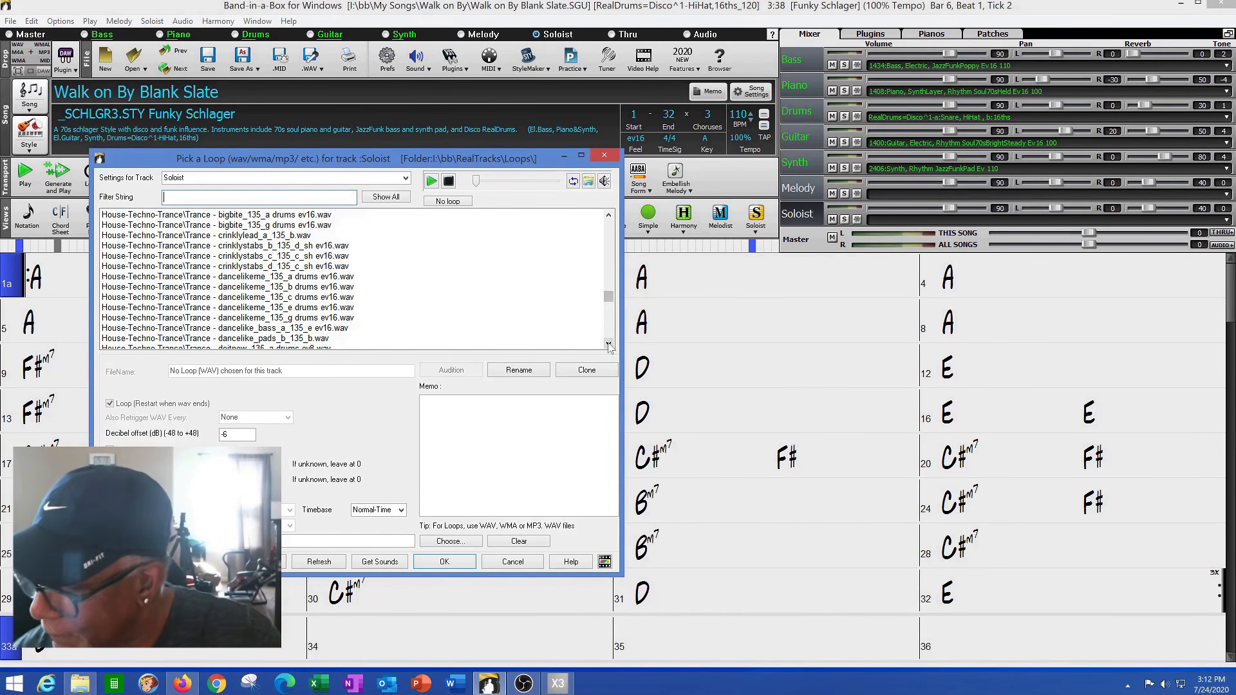
{"action": "left_click", "coordinate": [608, 343]}
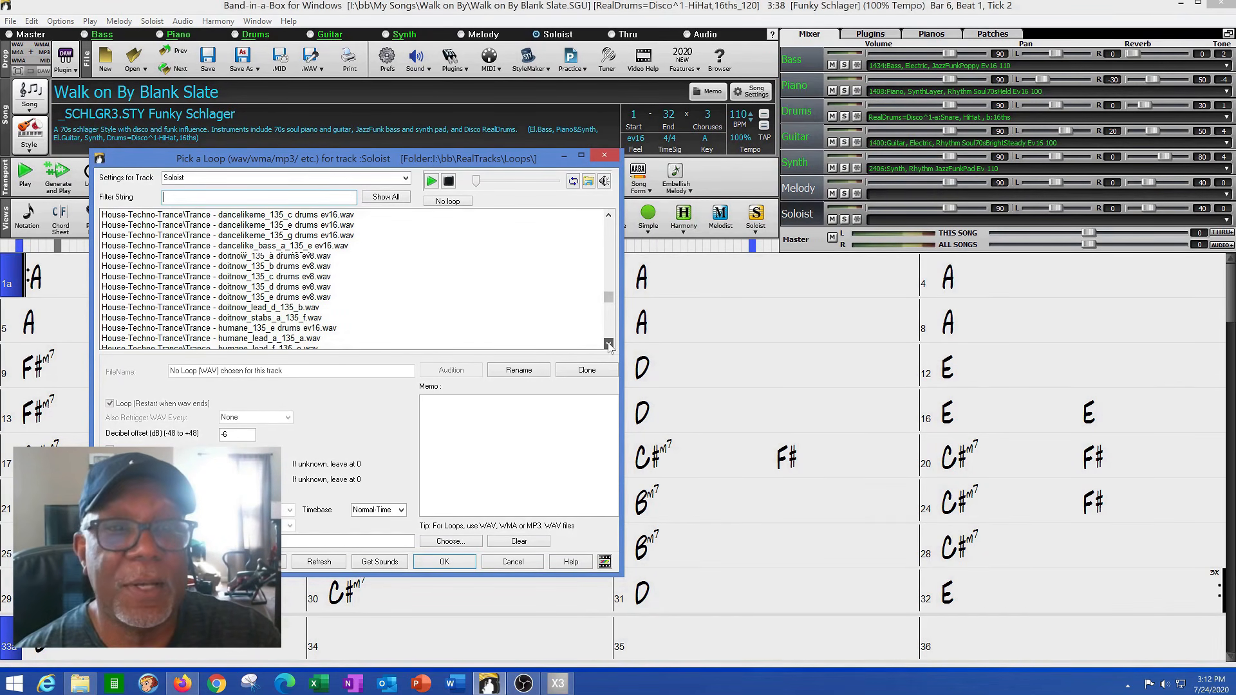
{"action": "left_click", "coordinate": [608, 215]}
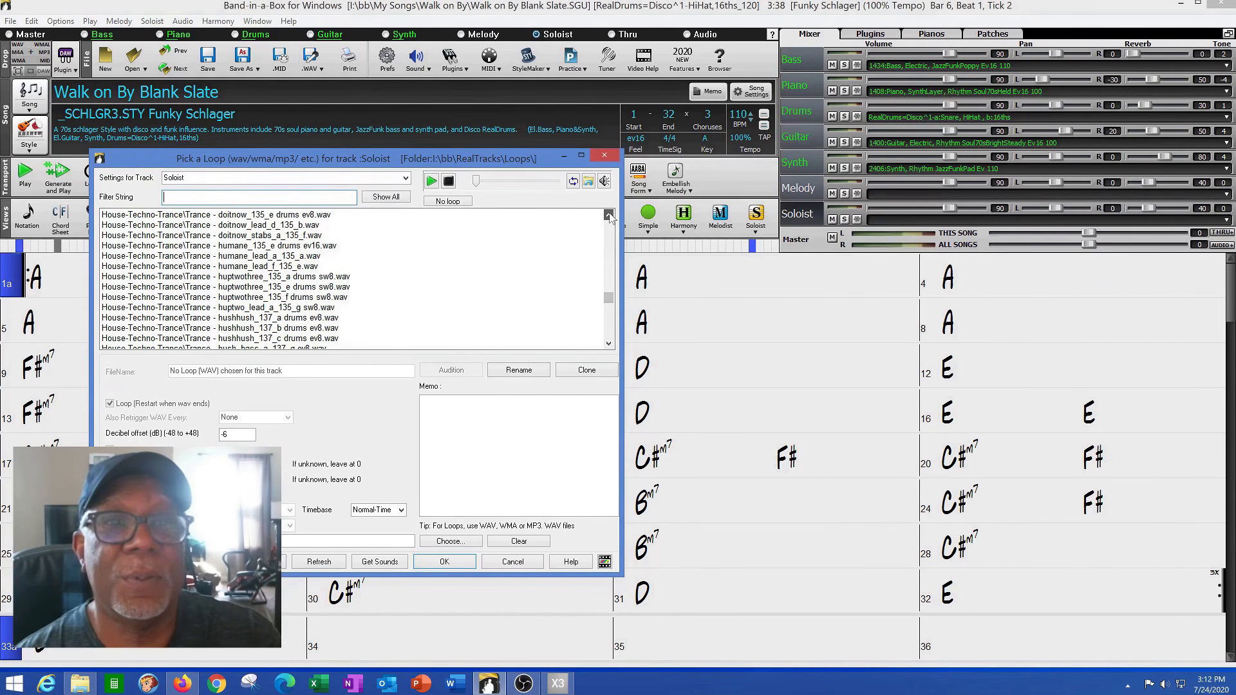
{"action": "left_click_drag", "start_coordinate": [609, 215], "coordinate": [608, 216]}
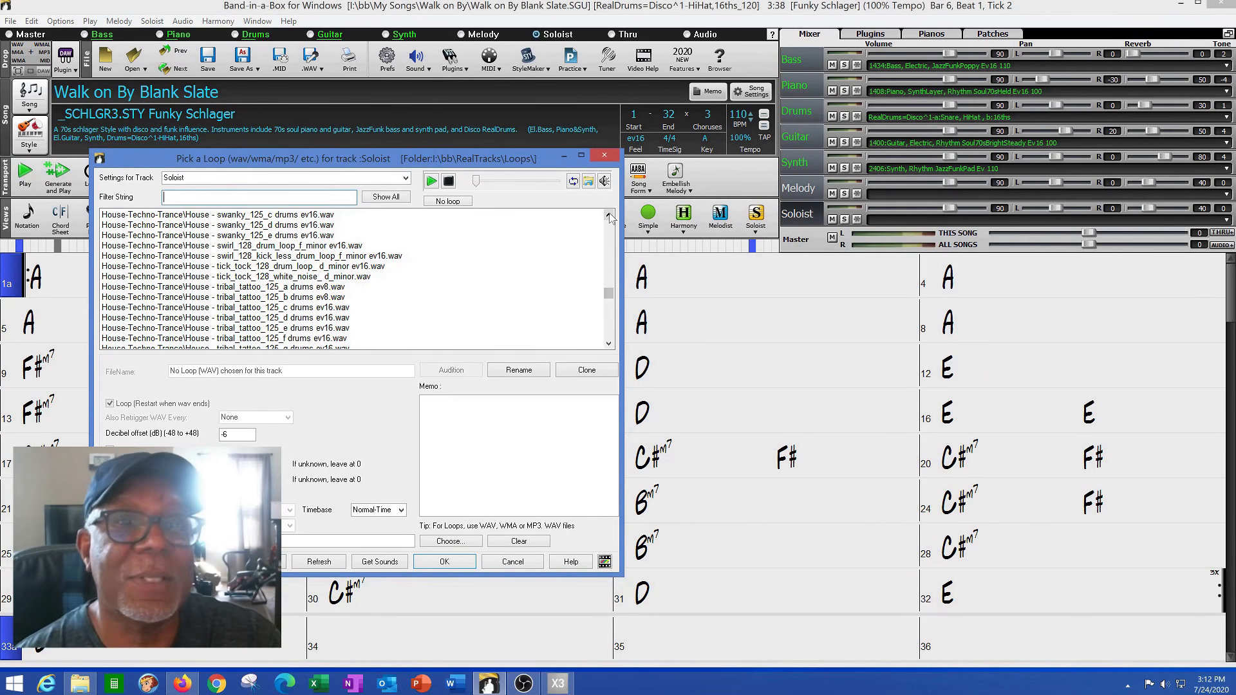
{"action": "left_click_drag", "start_coordinate": [608, 215], "coordinate": [609, 216]}
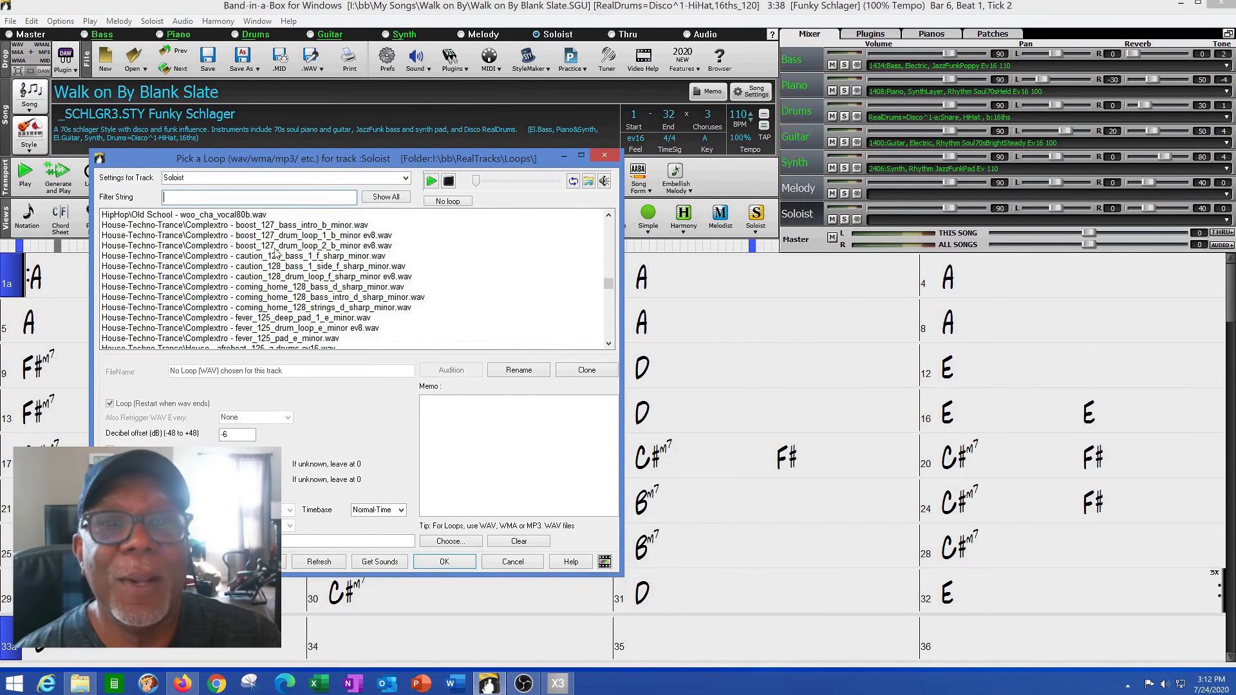
Select the Complextro loop boost_127_drum_loop_2_b_minor ev8 and audition it
{"action": "left_click", "coordinate": [327, 246]}
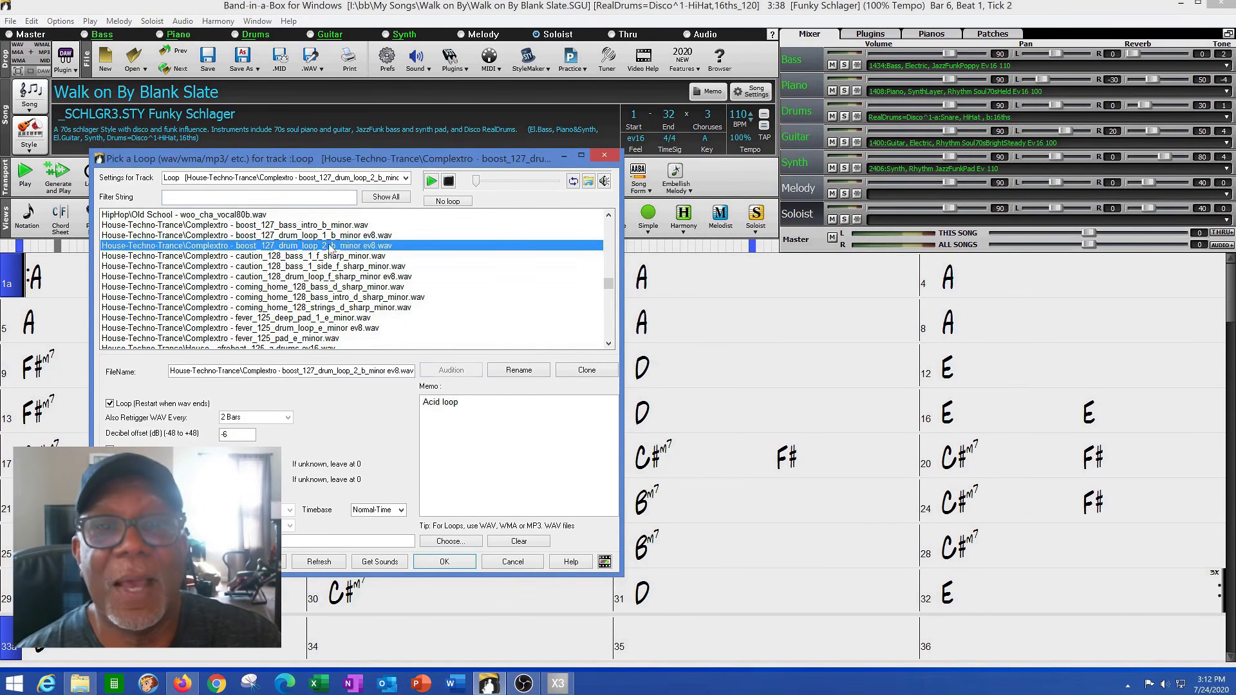
{"action": "left_click", "coordinate": [450, 371]}
{"action": "left_click", "coordinate": [451, 371]}
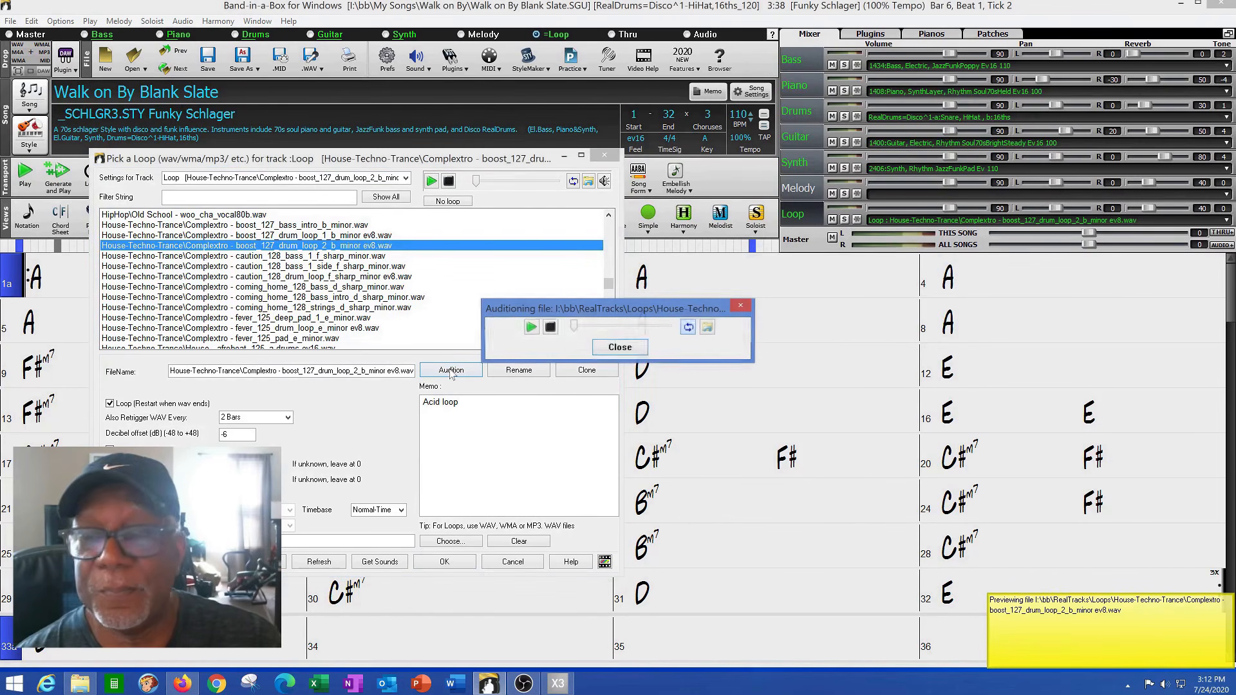
{"action": "left_click", "coordinate": [601, 348]}
Audition the Complextro loop boost_127_drum_loop_1_b_minor ev8 and assign it to the Soloist track
{"action": "left_click", "coordinate": [347, 235]}
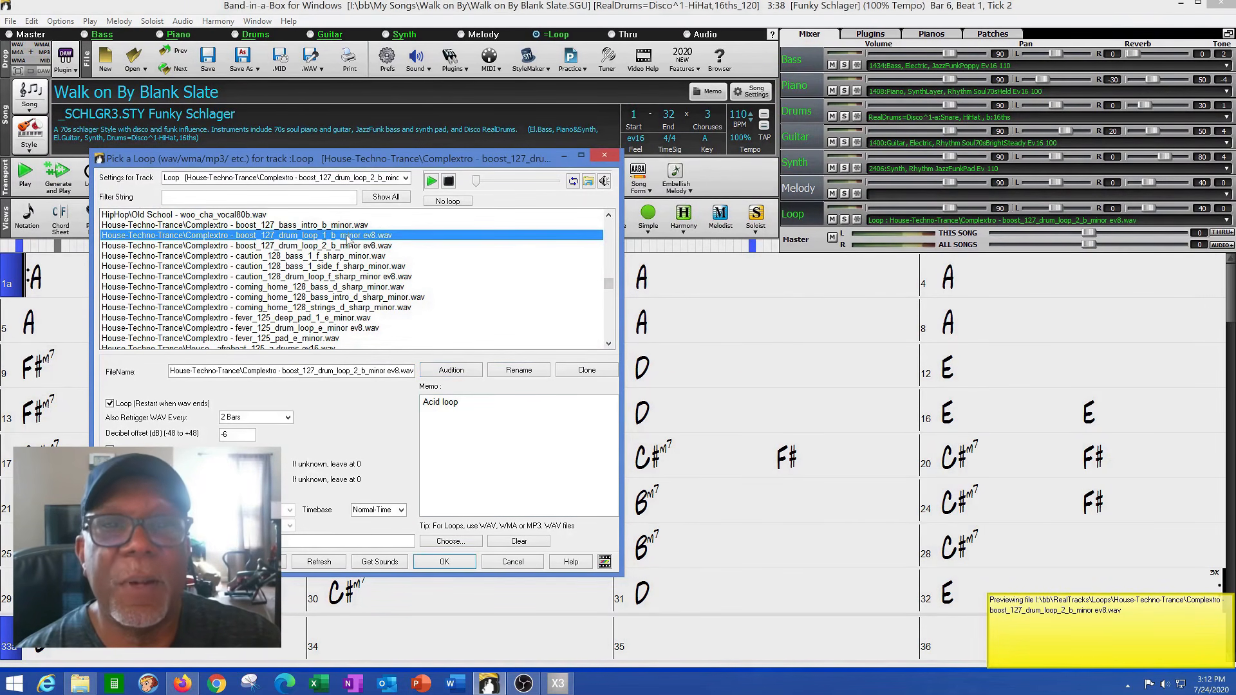
{"action": "left_click", "coordinate": [457, 372]}
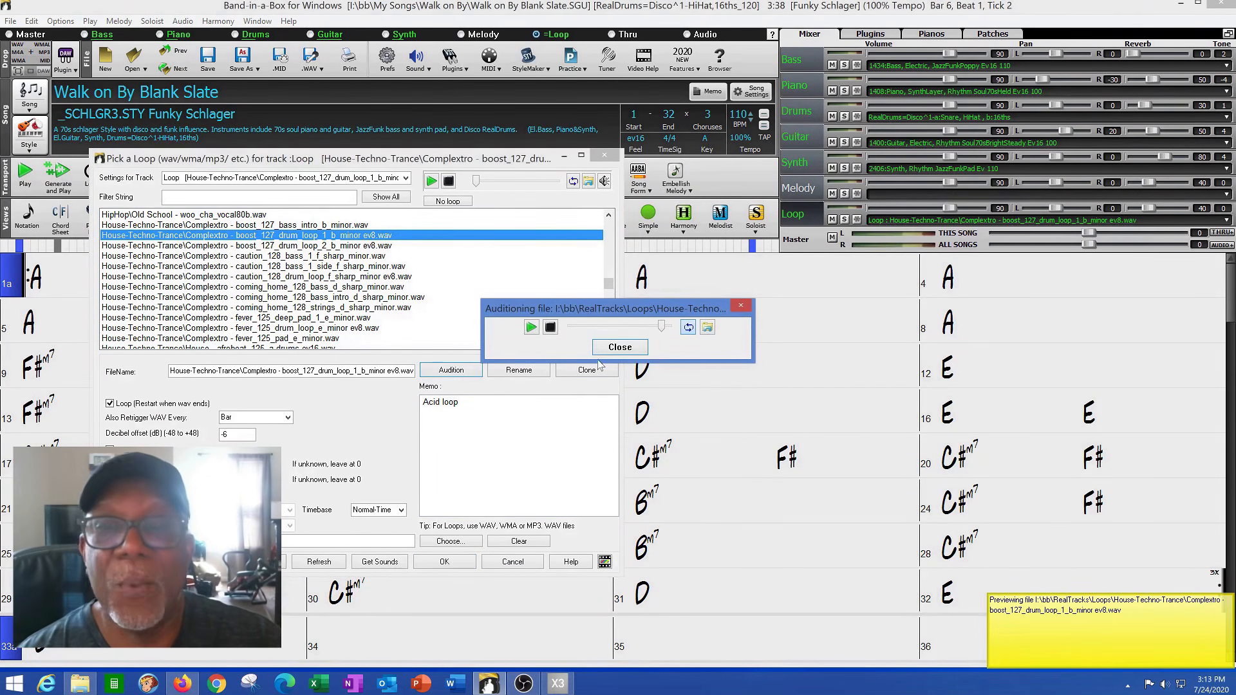
{"action": "left_click", "coordinate": [616, 350]}
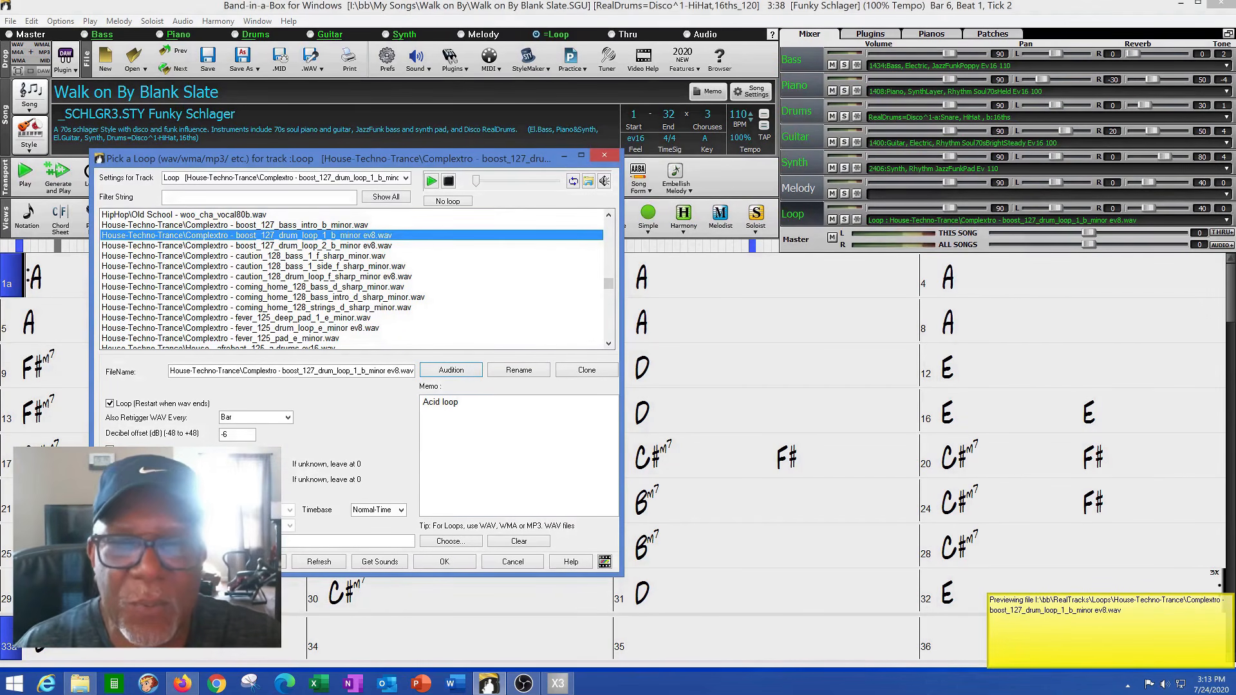
{"action": "left_click", "coordinate": [446, 562]}
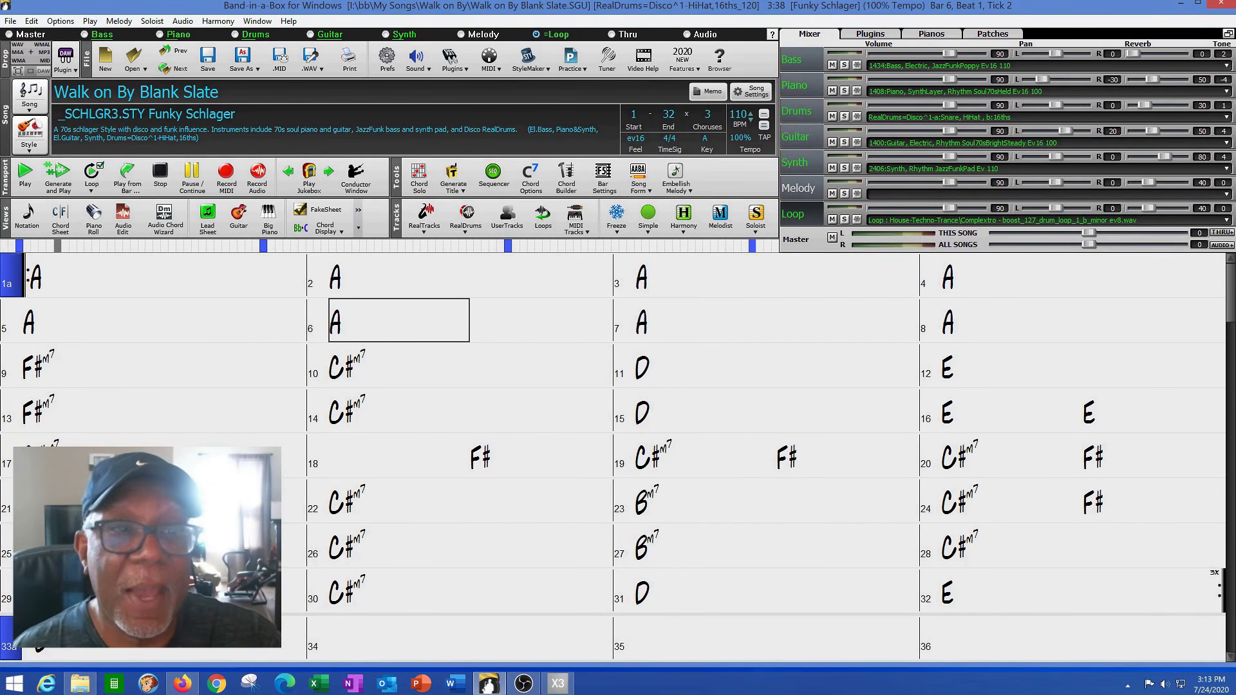
Regenerate and play the song with Guitar, Synth, Piano and Bass muted to hear the drums with the loop
{"action": "left_click", "coordinate": [73, 281]}
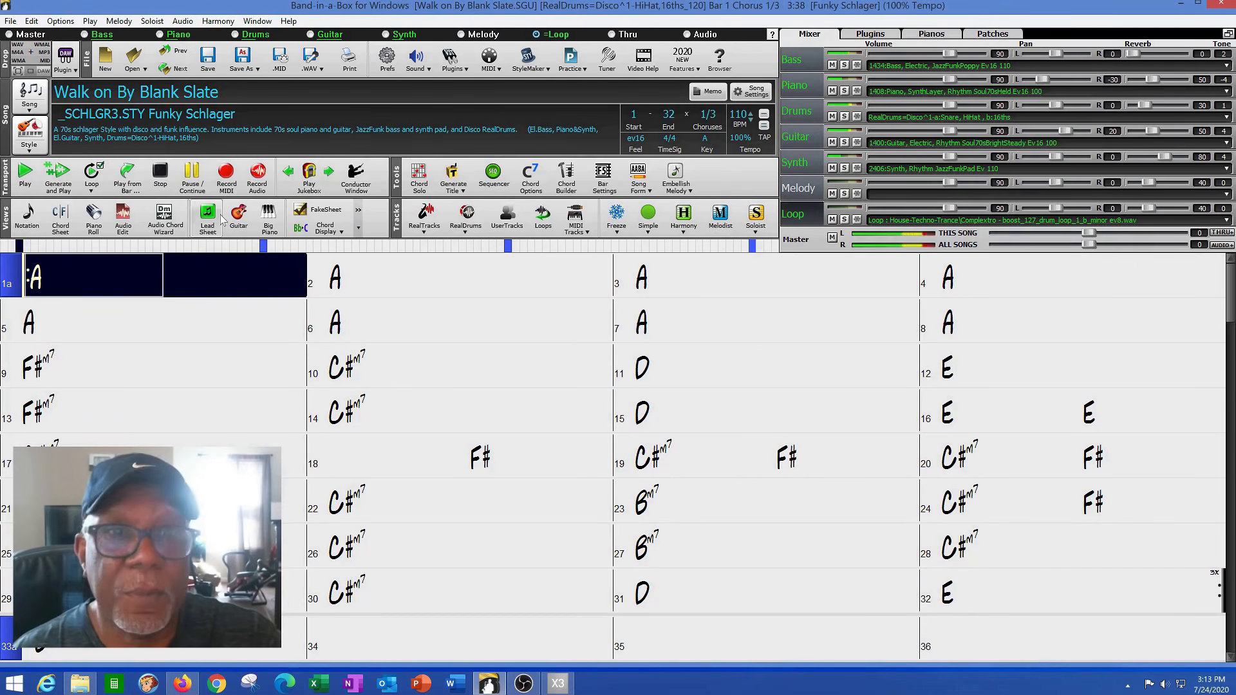
{"action": "left_click", "coordinate": [193, 178]}
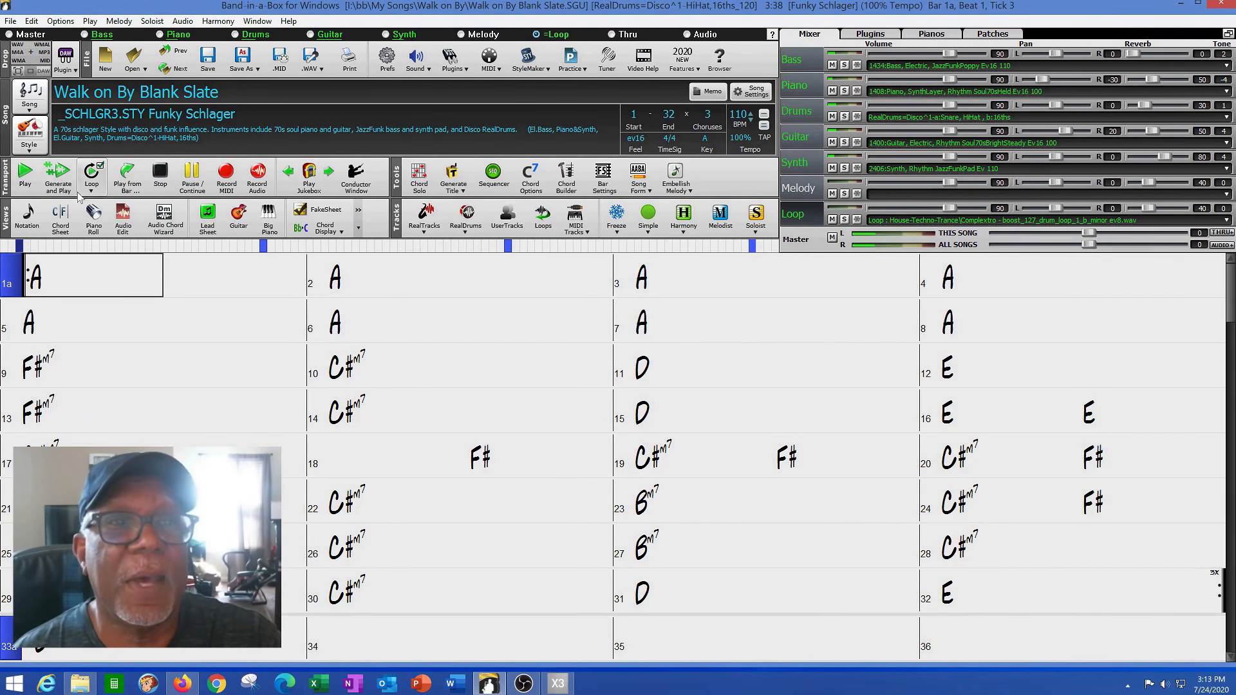
{"action": "left_click", "coordinate": [58, 175]}
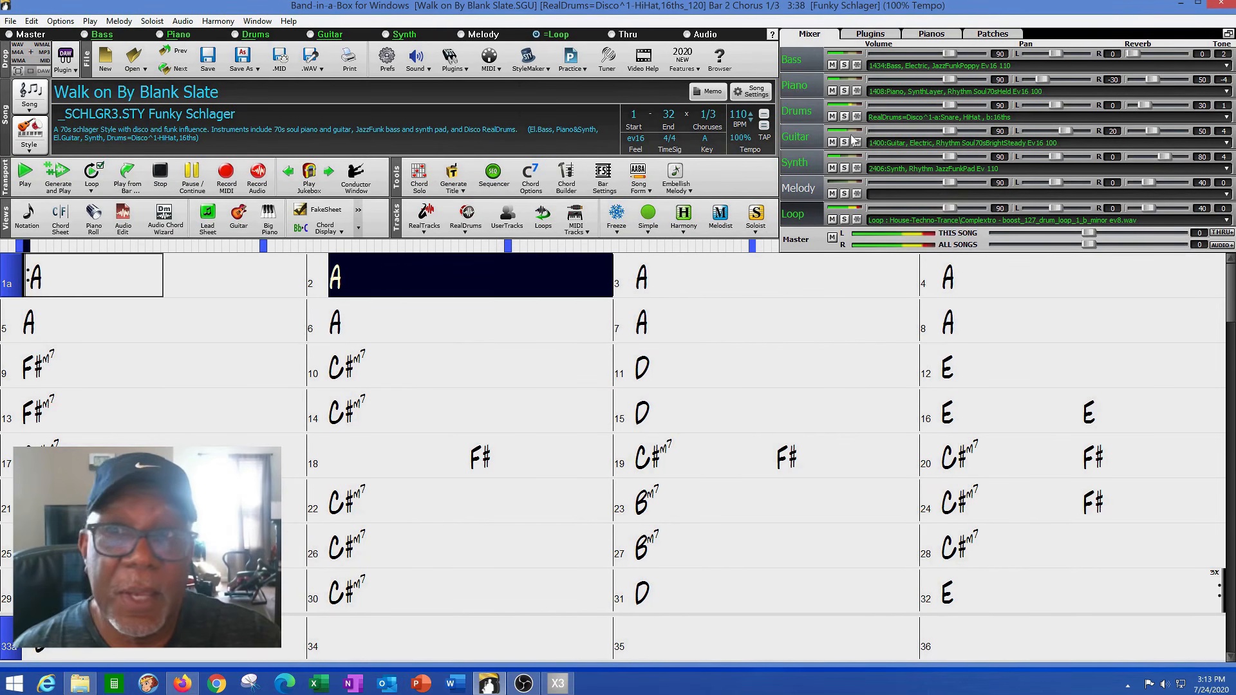
{"action": "left_click", "coordinate": [832, 142]}
{"action": "left_click", "coordinate": [832, 166]}
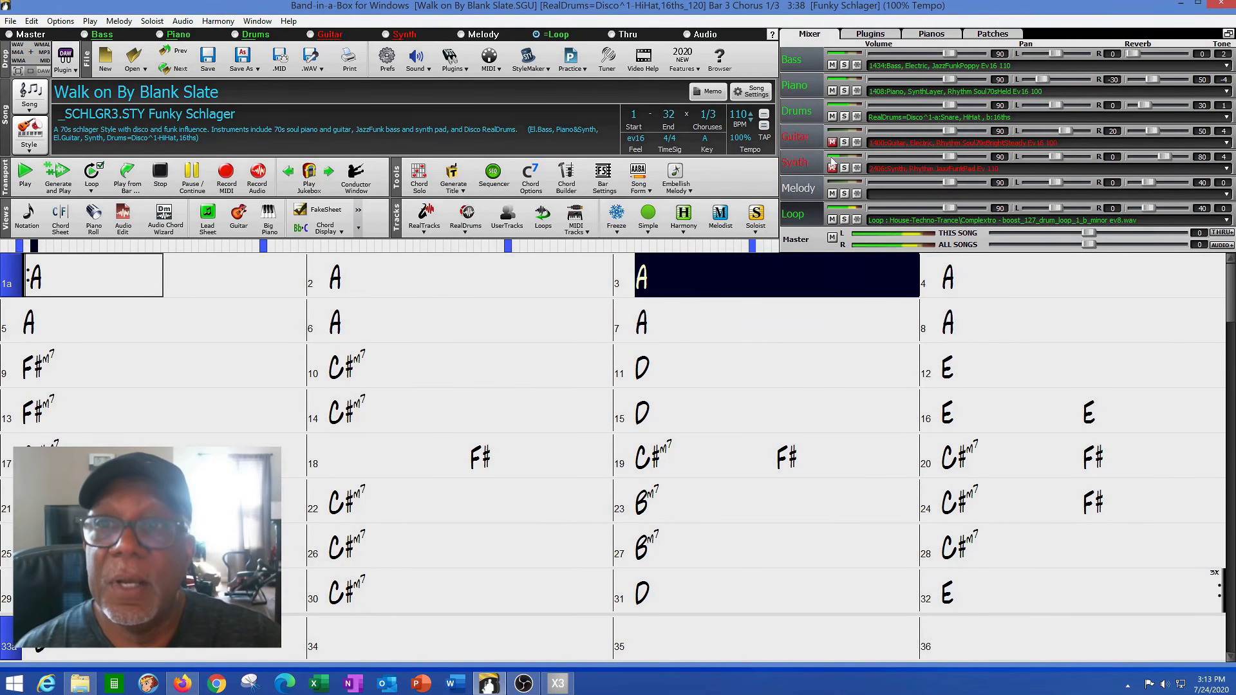
{"action": "left_click", "coordinate": [832, 91]}
{"action": "left_click", "coordinate": [831, 65]}
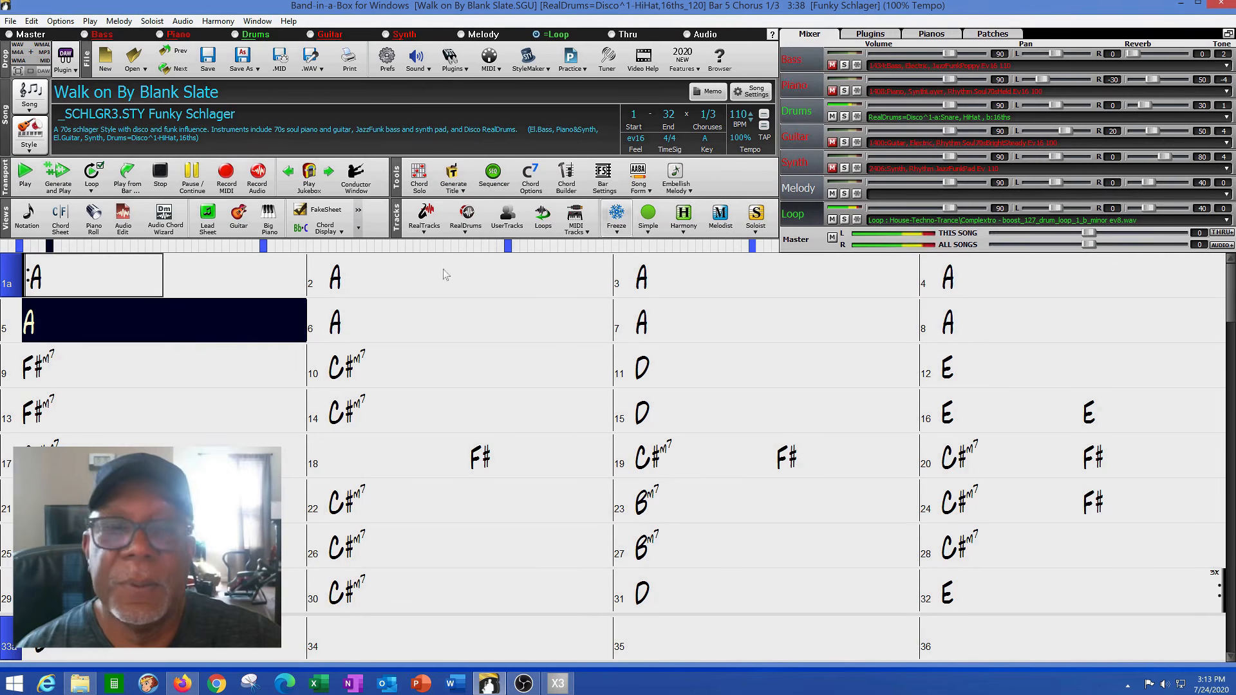
{"action": "left_click", "coordinate": [159, 182]}
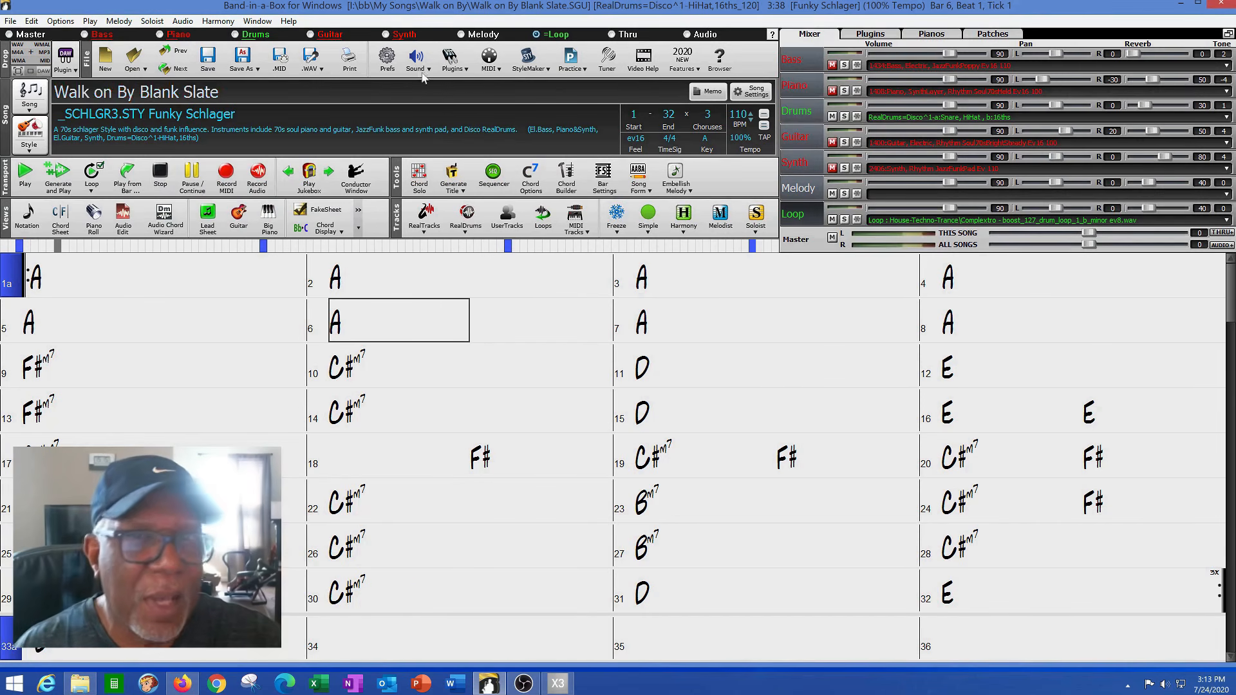
Audition the House loop swirl_128_kick_less_drum_loop_f_minor ev16 and assign it to the Melody track
{"action": "left_click", "coordinate": [486, 36]}
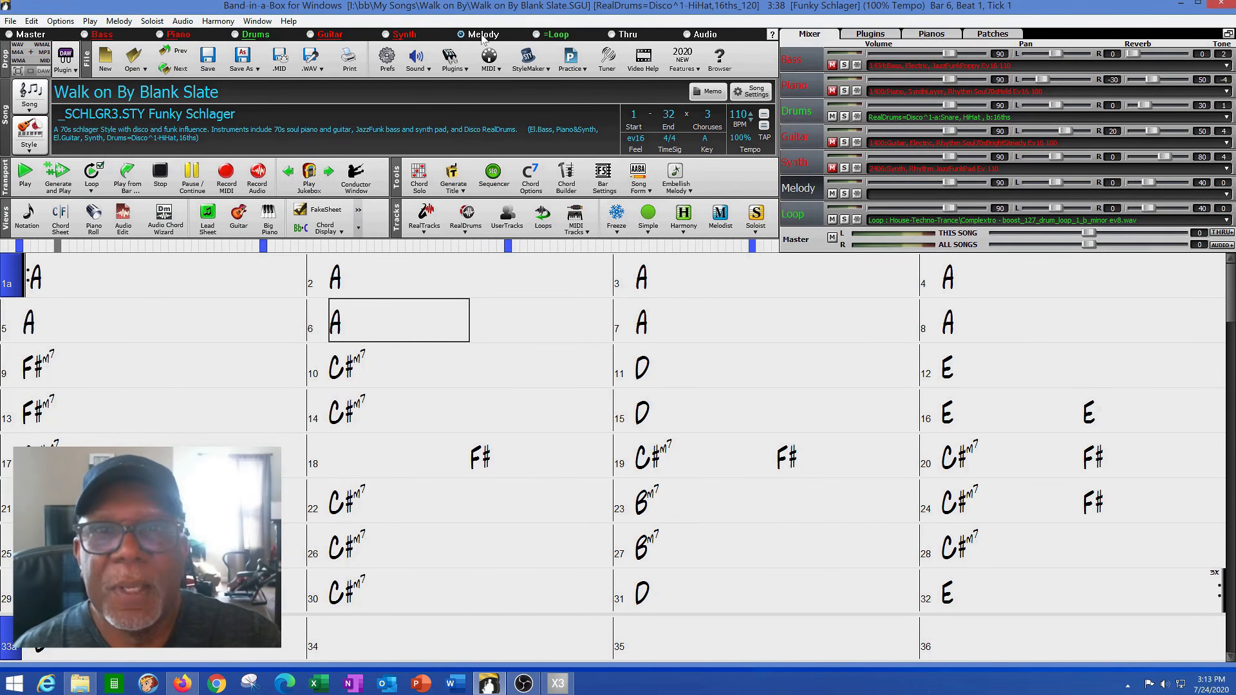
{"action": "right_click", "coordinate": [482, 37]}
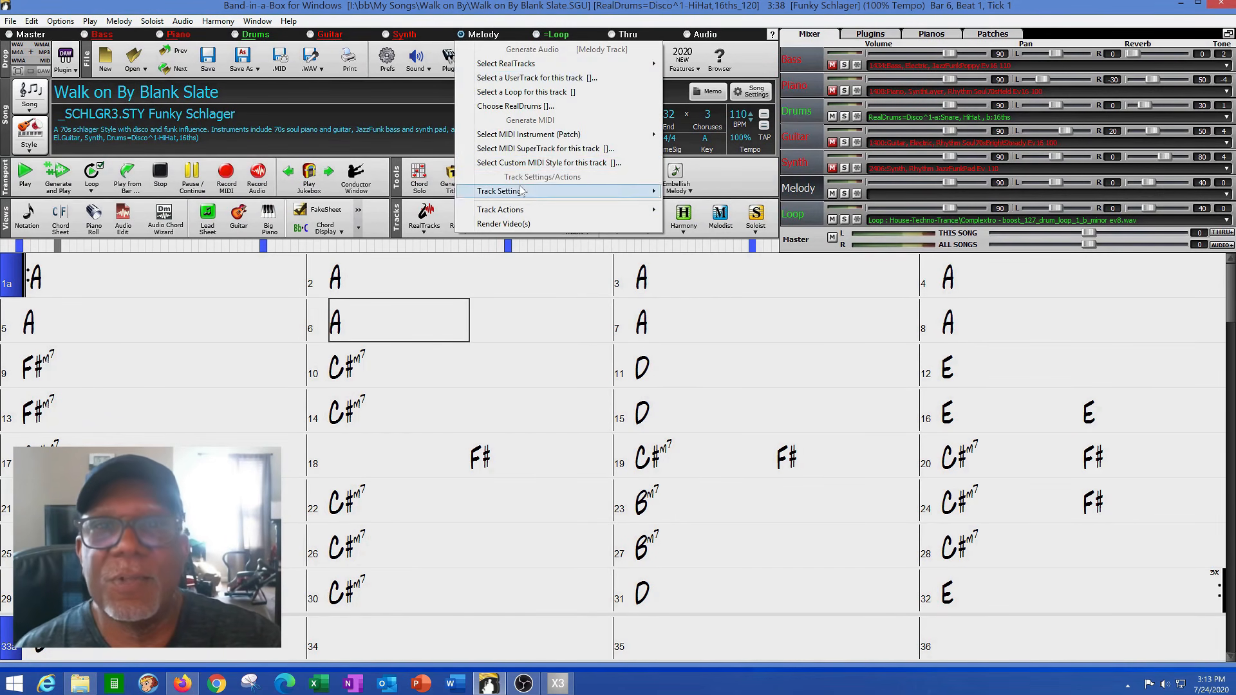
{"action": "left_click", "coordinate": [566, 94]}
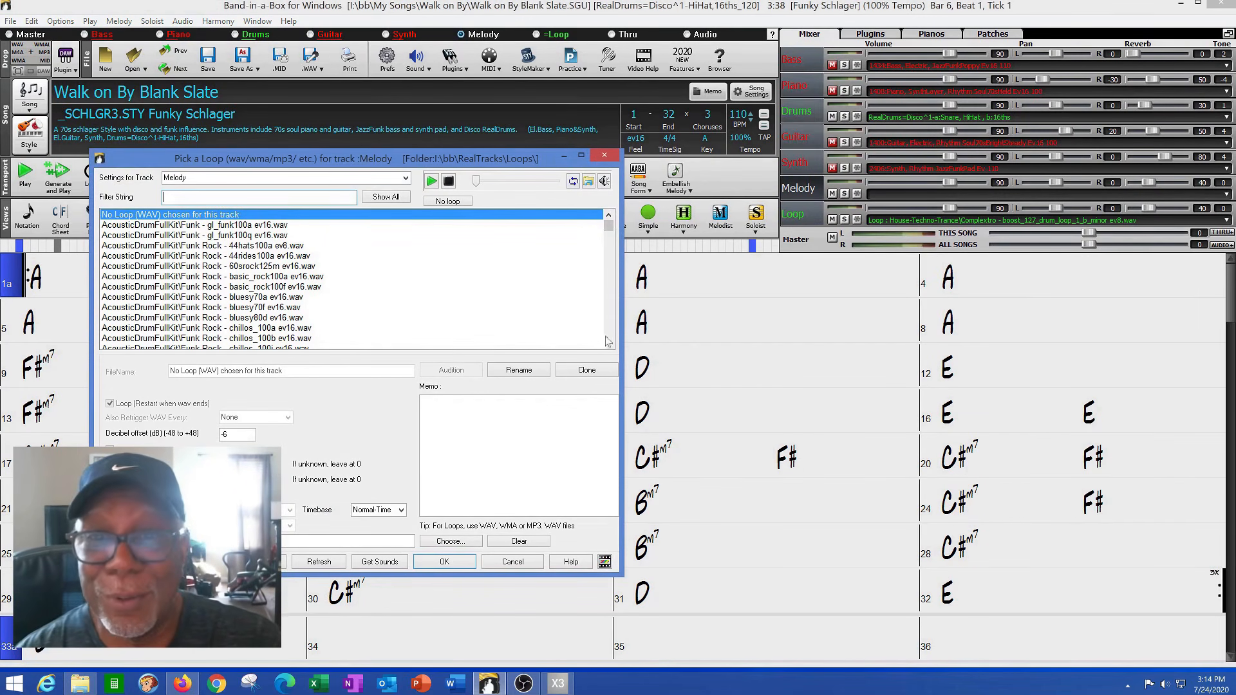
{"action": "left_click_drag", "start_coordinate": [608, 229], "coordinate": [603, 290]}
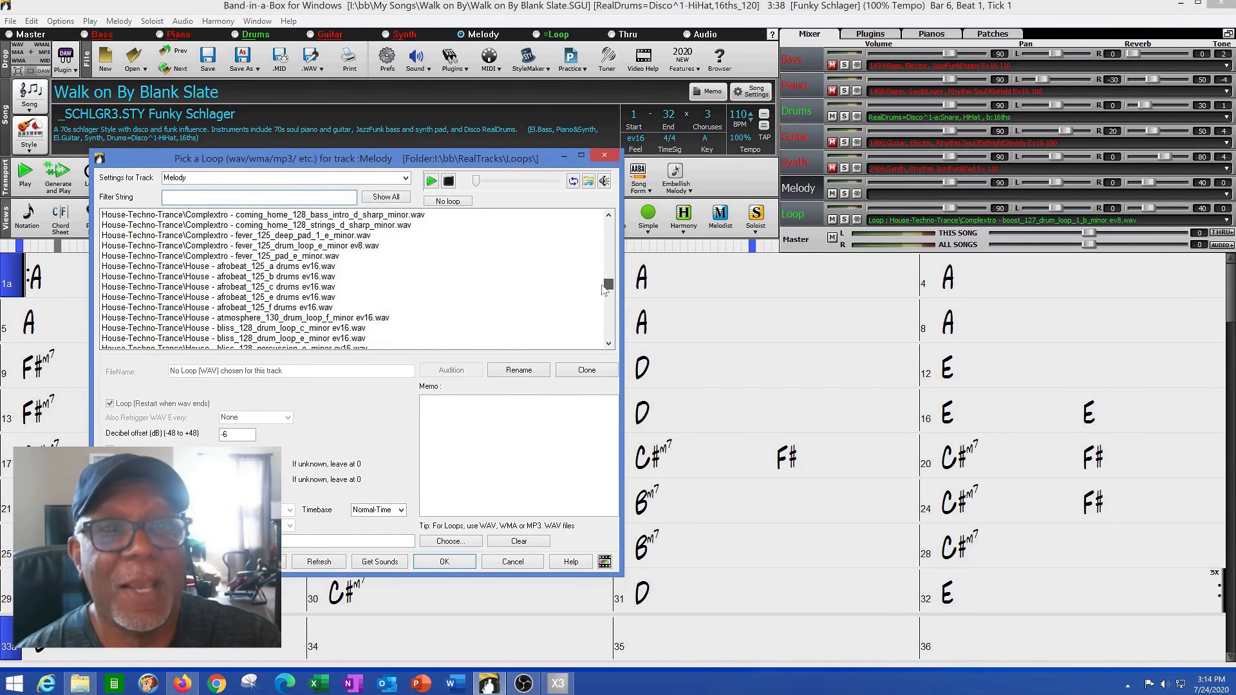
{"action": "left_click_drag", "start_coordinate": [604, 289], "coordinate": [600, 293]}
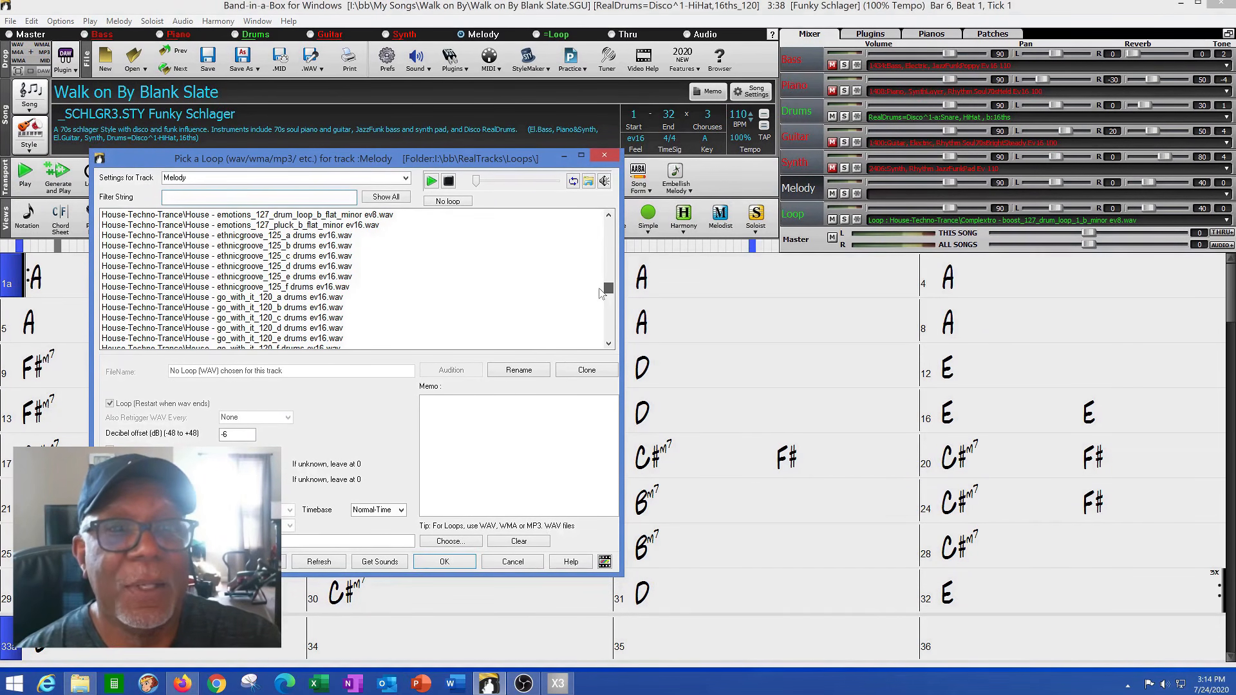
{"action": "left_click", "coordinate": [609, 344]}
{"action": "left_click_drag", "start_coordinate": [609, 344], "coordinate": [609, 343]}
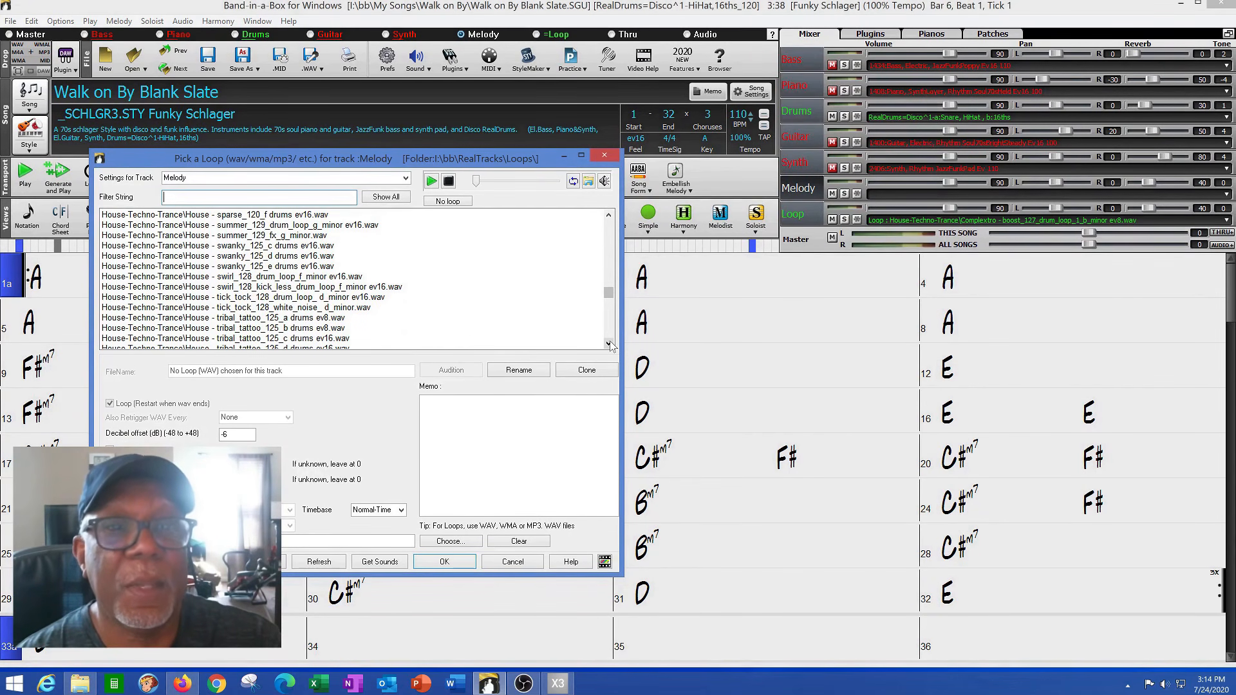
{"action": "left_click", "coordinate": [316, 287]}
{"action": "left_click", "coordinate": [451, 372]}
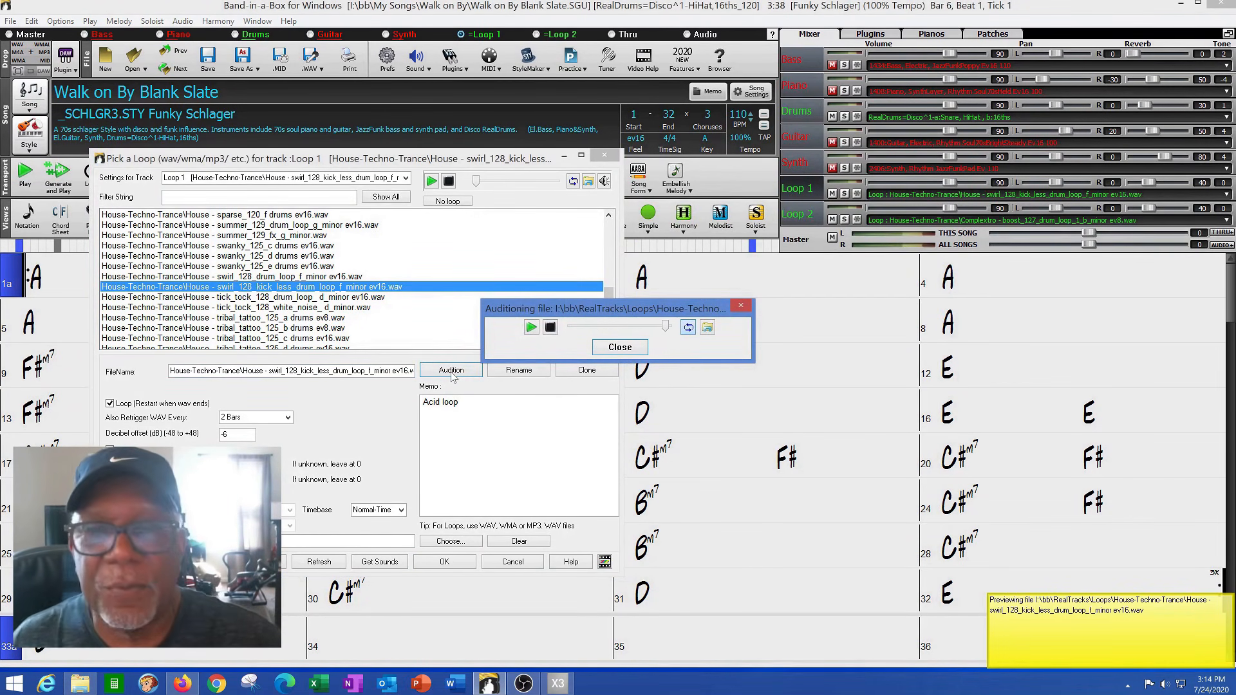
{"action": "left_click", "coordinate": [640, 351]}
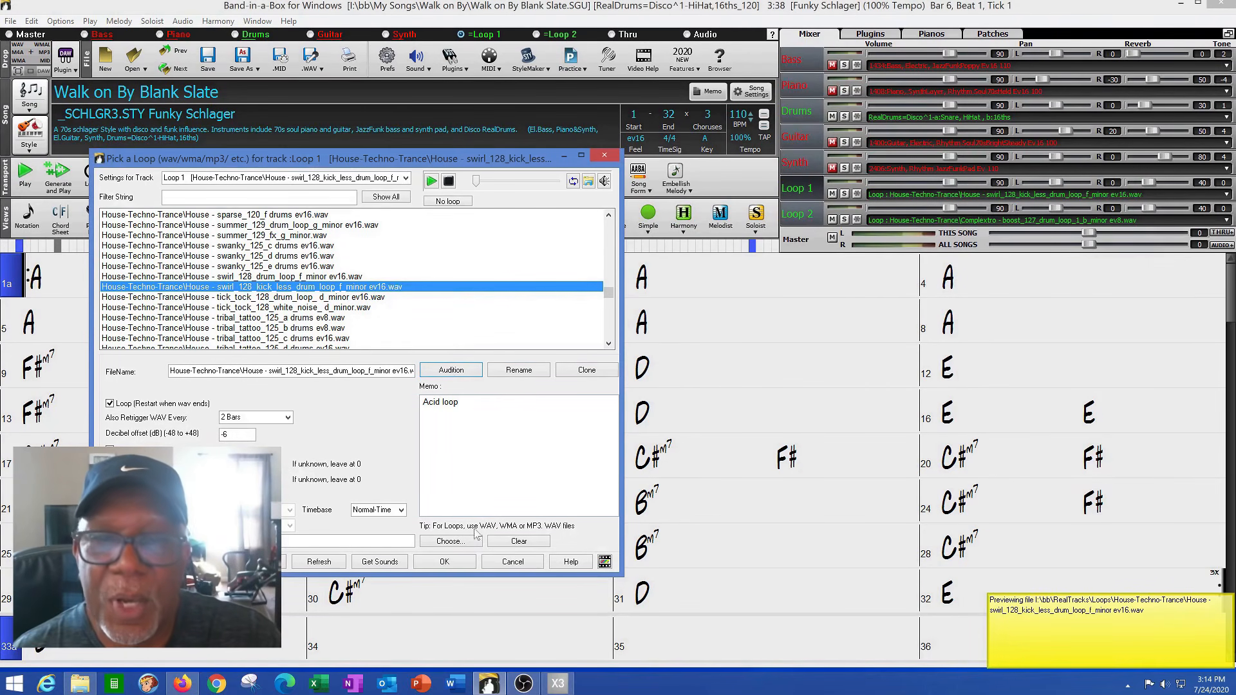
{"action": "left_click", "coordinate": [449, 560]}
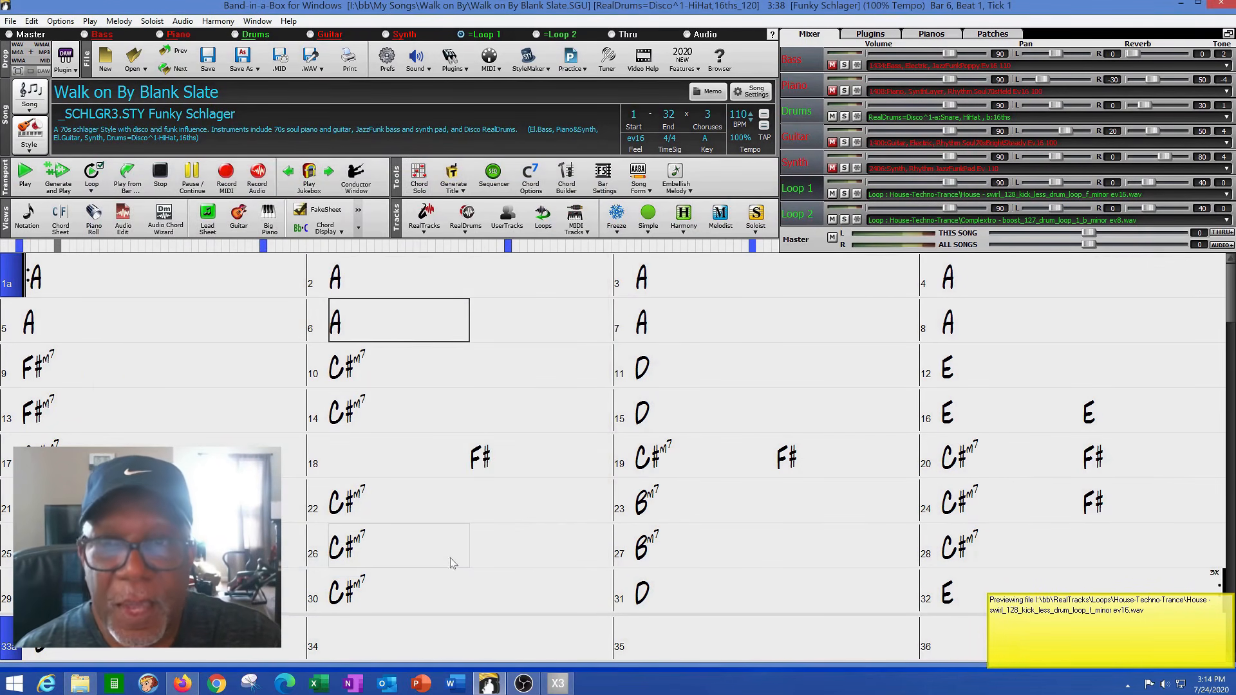
Regenerate and play the song with both loops, unmuting Bass, Piano, Guitar and Synth during playback
{"action": "left_click", "coordinate": [58, 174]}
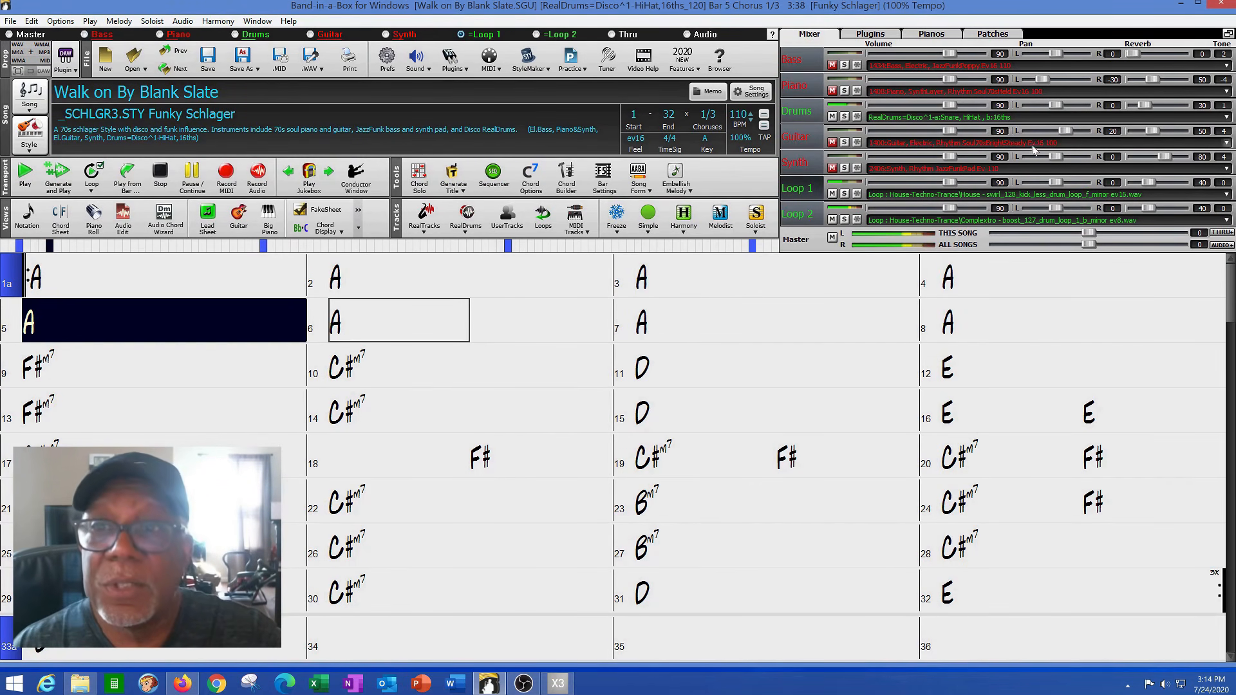
{"action": "left_click", "coordinate": [832, 65]}
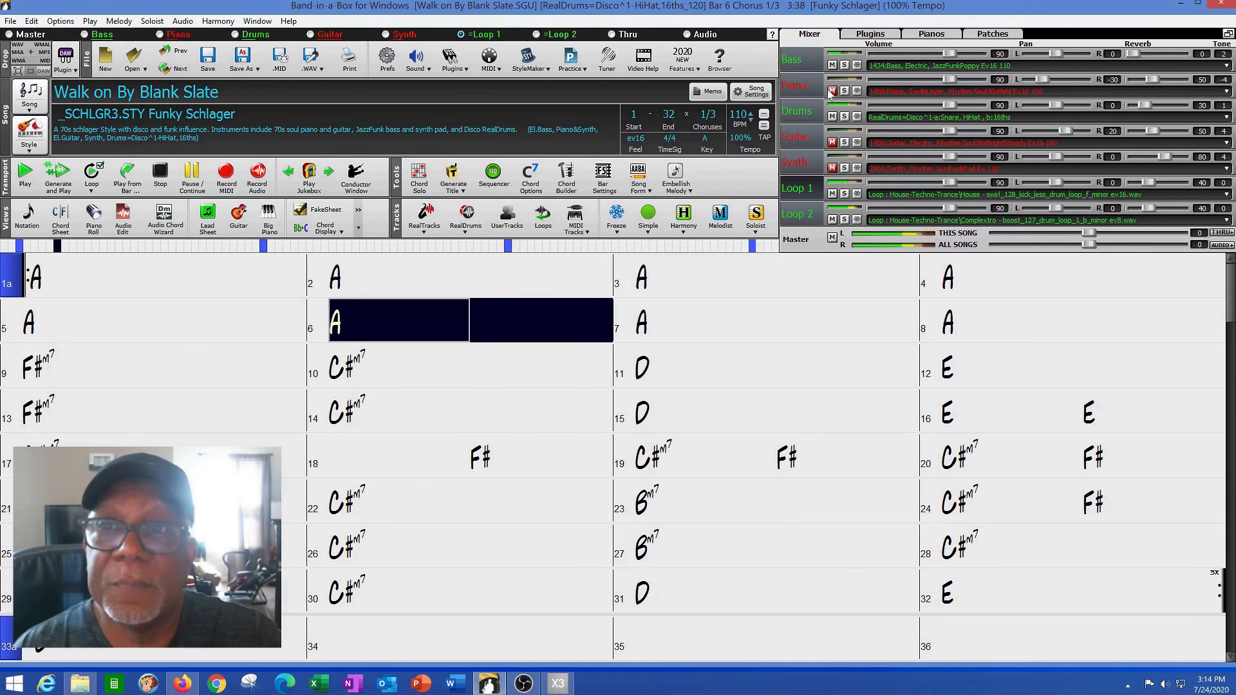
{"action": "left_click", "coordinate": [831, 91]}
{"action": "left_click", "coordinate": [832, 142]}
{"action": "left_click", "coordinate": [832, 168]}
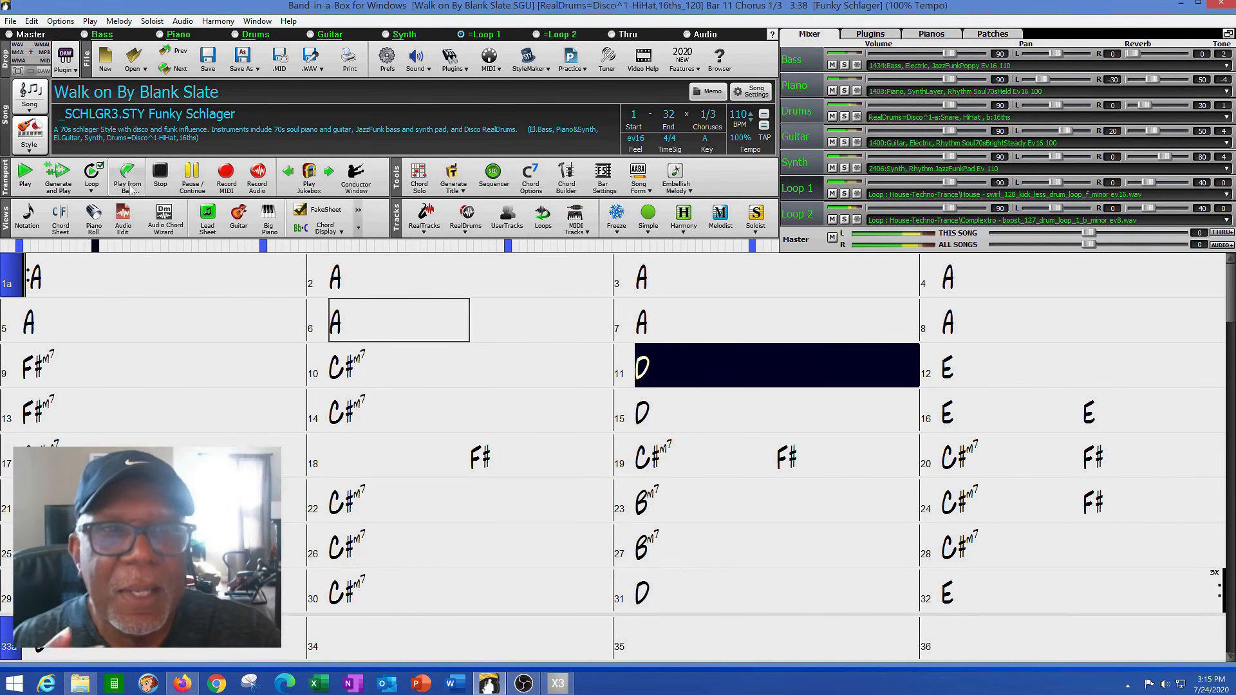
{"action": "left_click", "coordinate": [160, 172]}
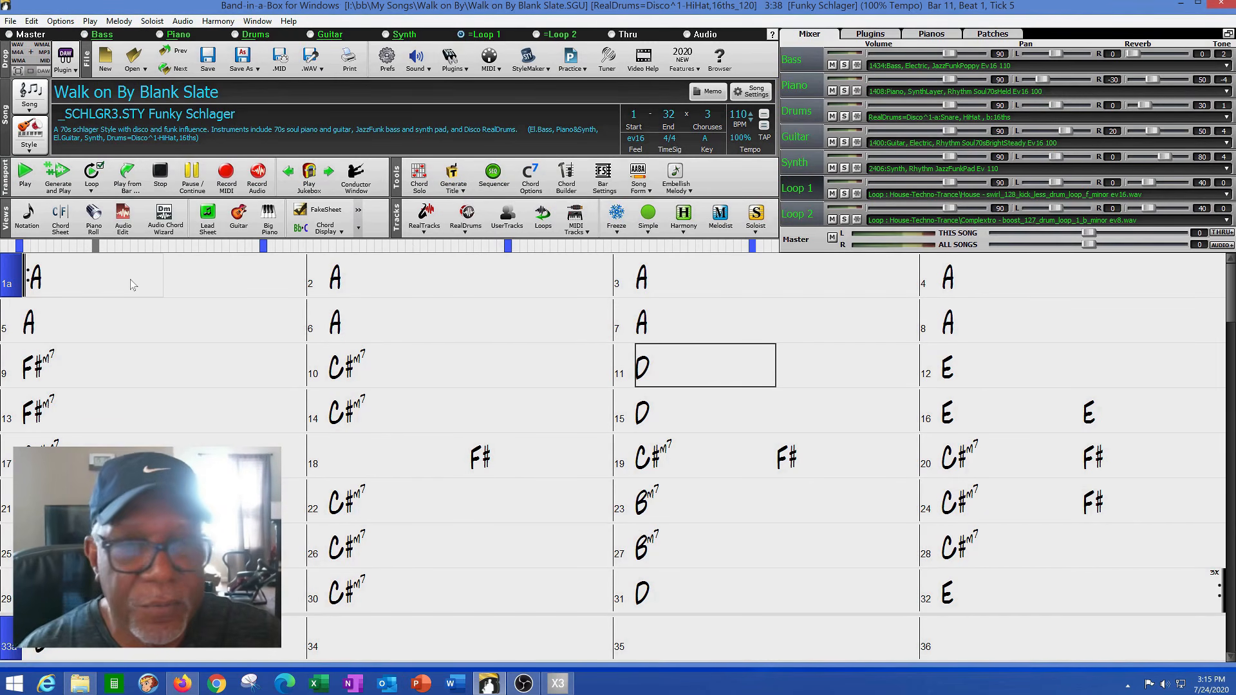
Set the song's tempo to 118 BPM
{"action": "left_click", "coordinate": [740, 119]}
{"action": "type", "text": "118"}
{"action": "key", "text": "Return"}
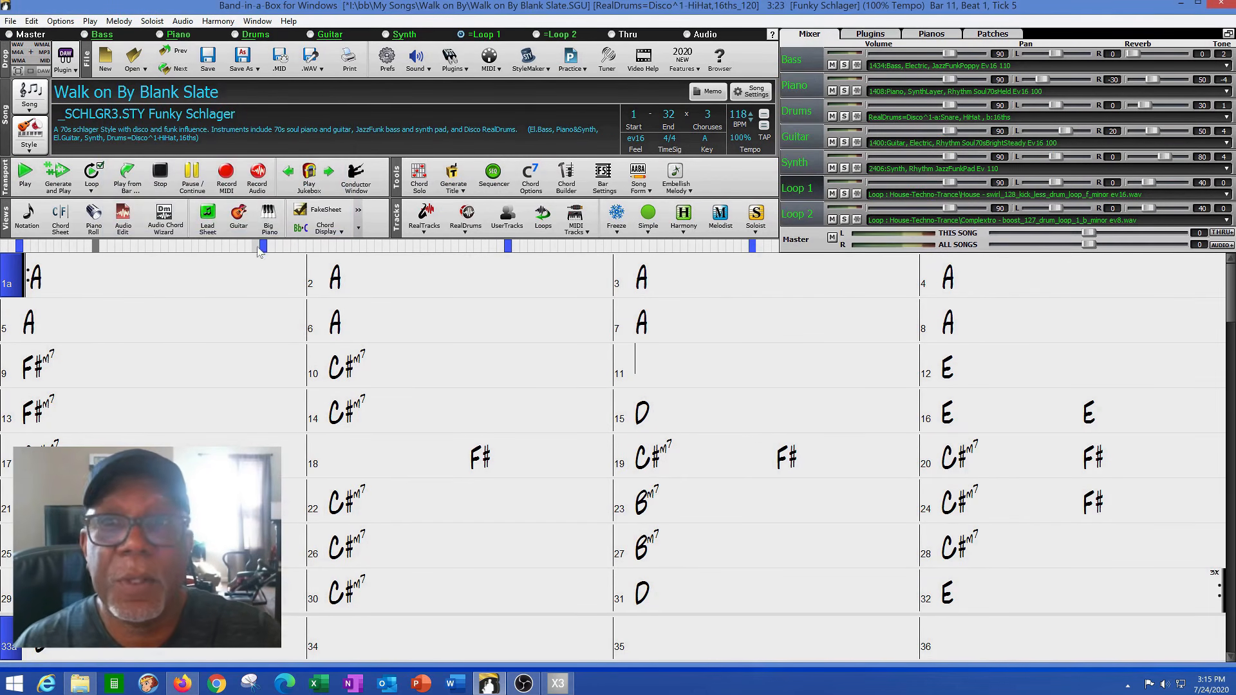
Re-enter the D chord in bar 11 and regenerate the song to hear it at the new tempo
{"action": "type", "text": "D"}
{"action": "left_click", "coordinate": [59, 172]}
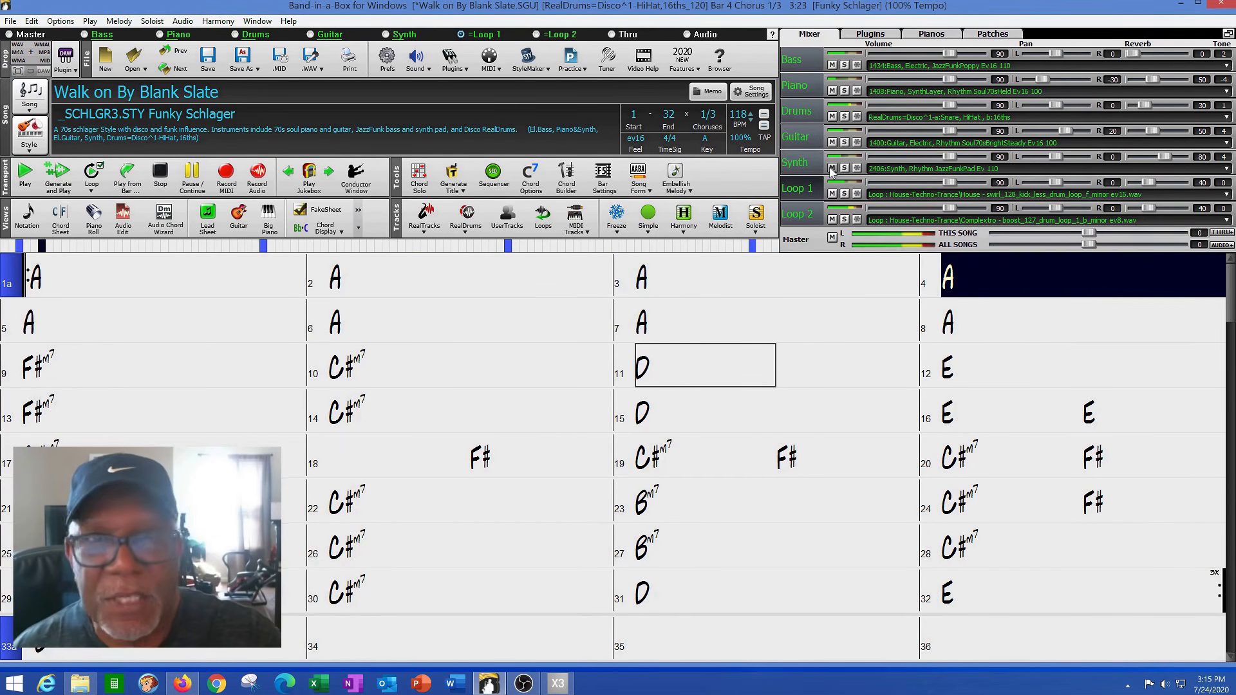
Stop playback and open the recent song Walk On By V1C added 3338 and 2619.SGU without saving the current song
{"action": "left_click", "coordinate": [165, 178]}
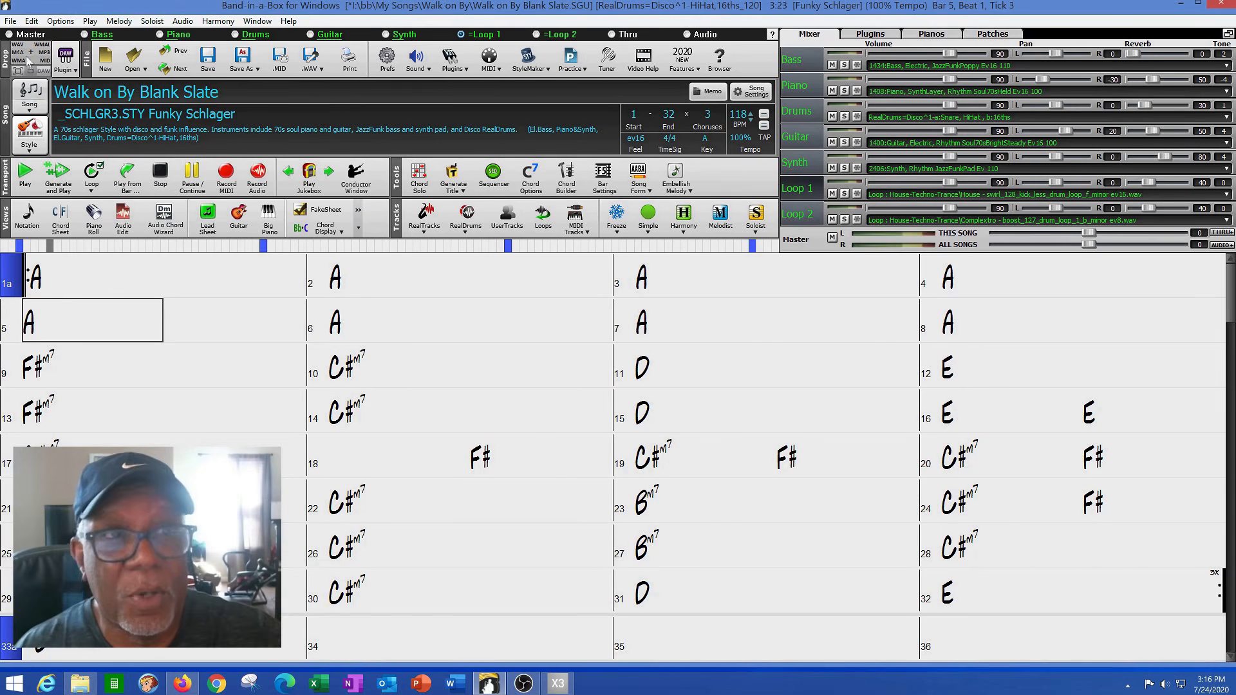
{"action": "left_click", "coordinate": [11, 22]}
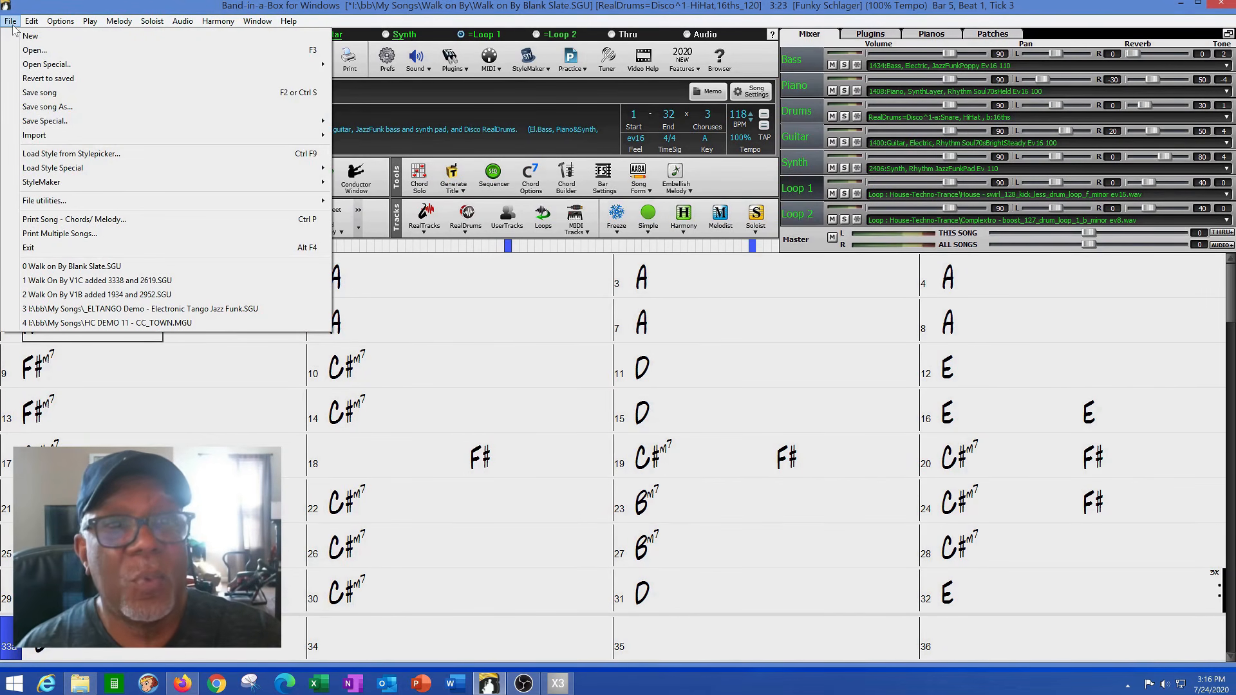
{"action": "left_click", "coordinate": [116, 280]}
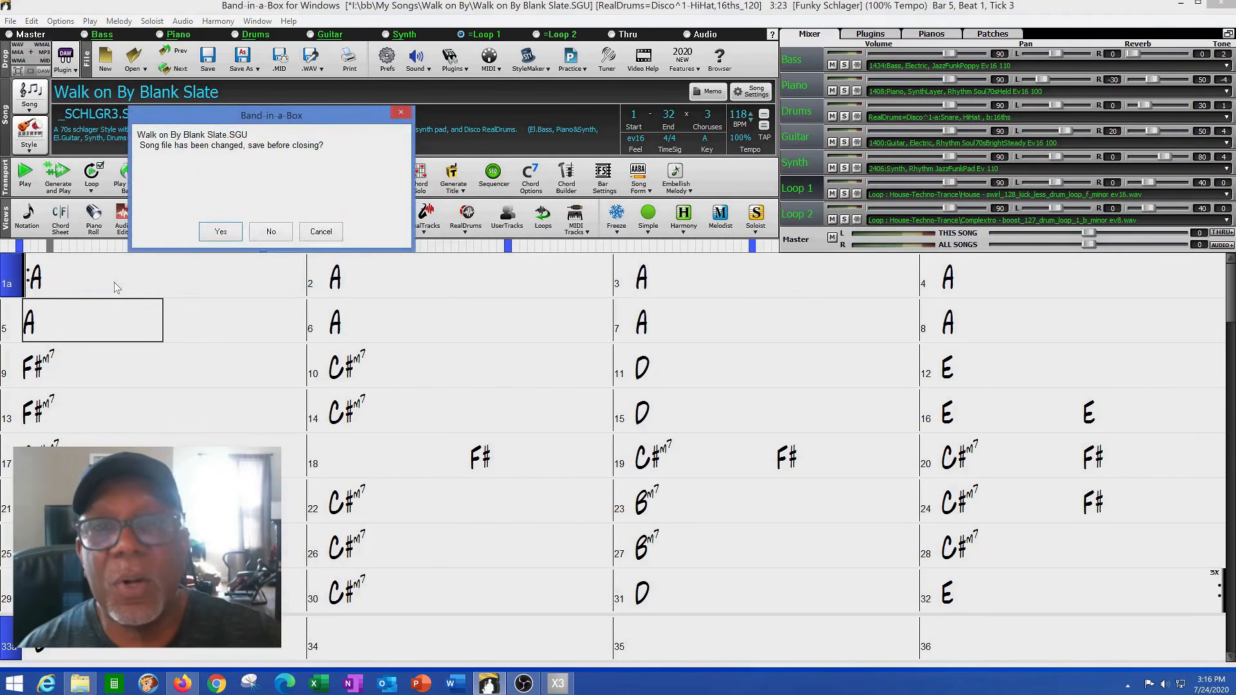
{"action": "left_click", "coordinate": [263, 233]}
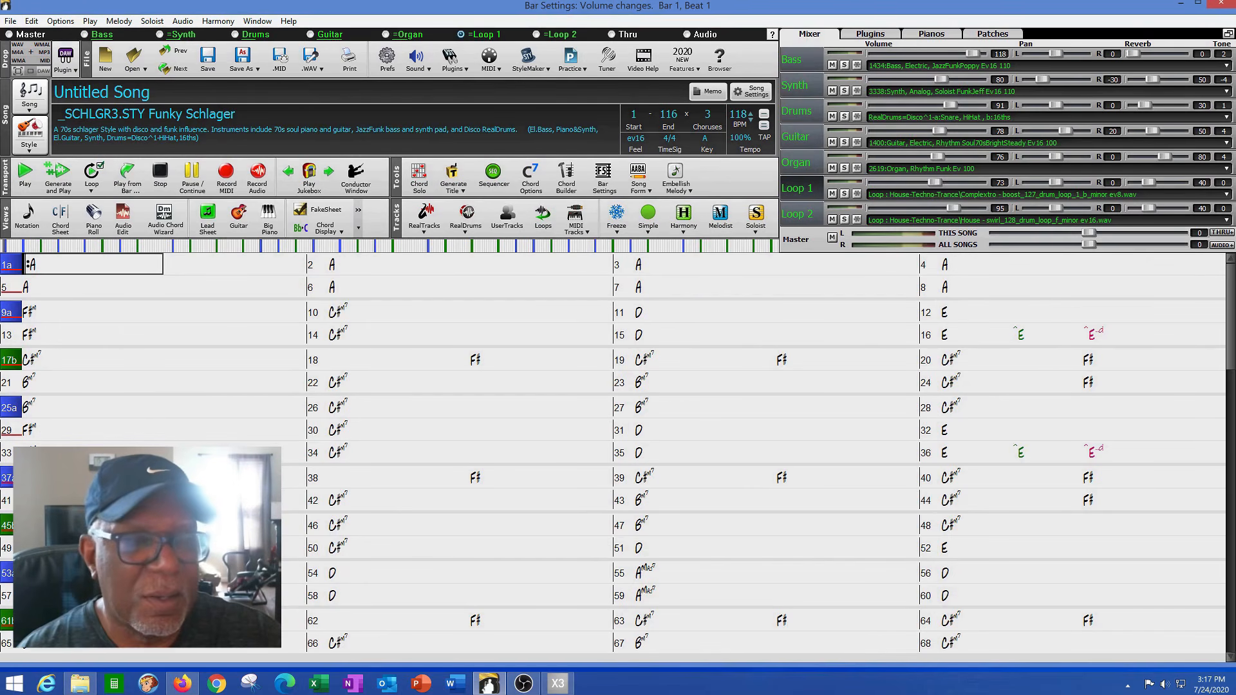
Play the song from bar 53 with the Synth volume raised to 107, soloing the Synth track briefly before stopping
{"action": "double_click", "coordinate": [92, 573]}
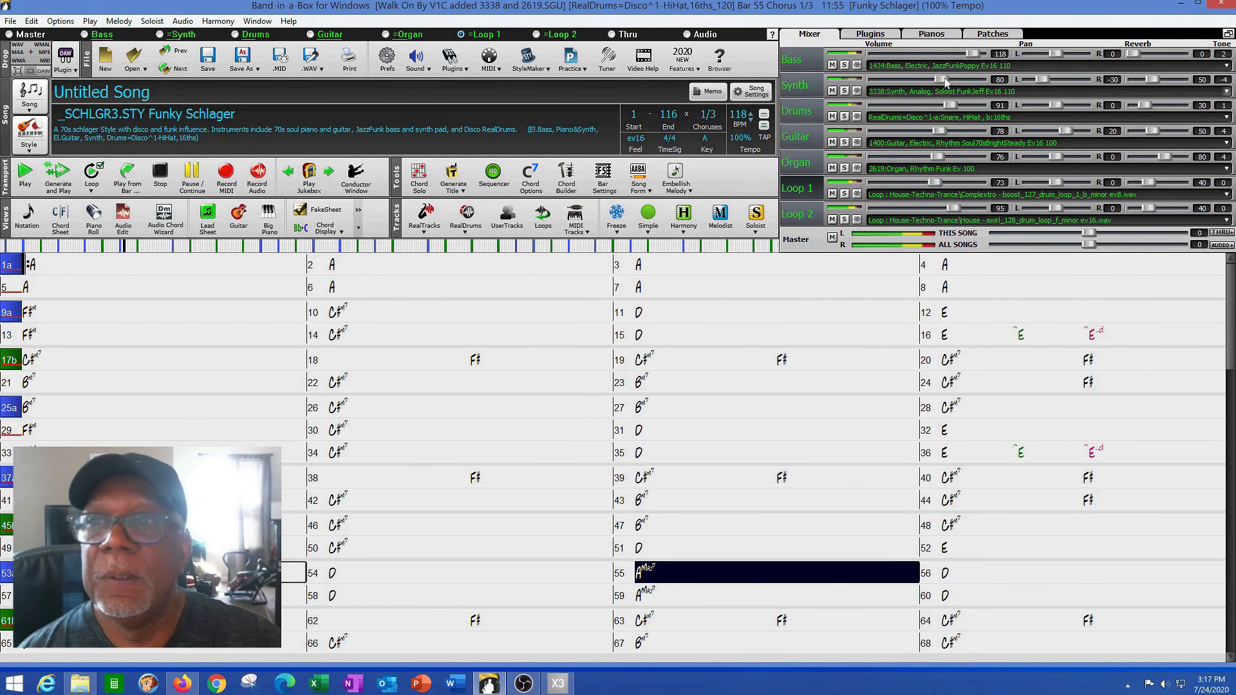
{"action": "left_click_drag", "start_coordinate": [943, 80], "coordinate": [965, 81]}
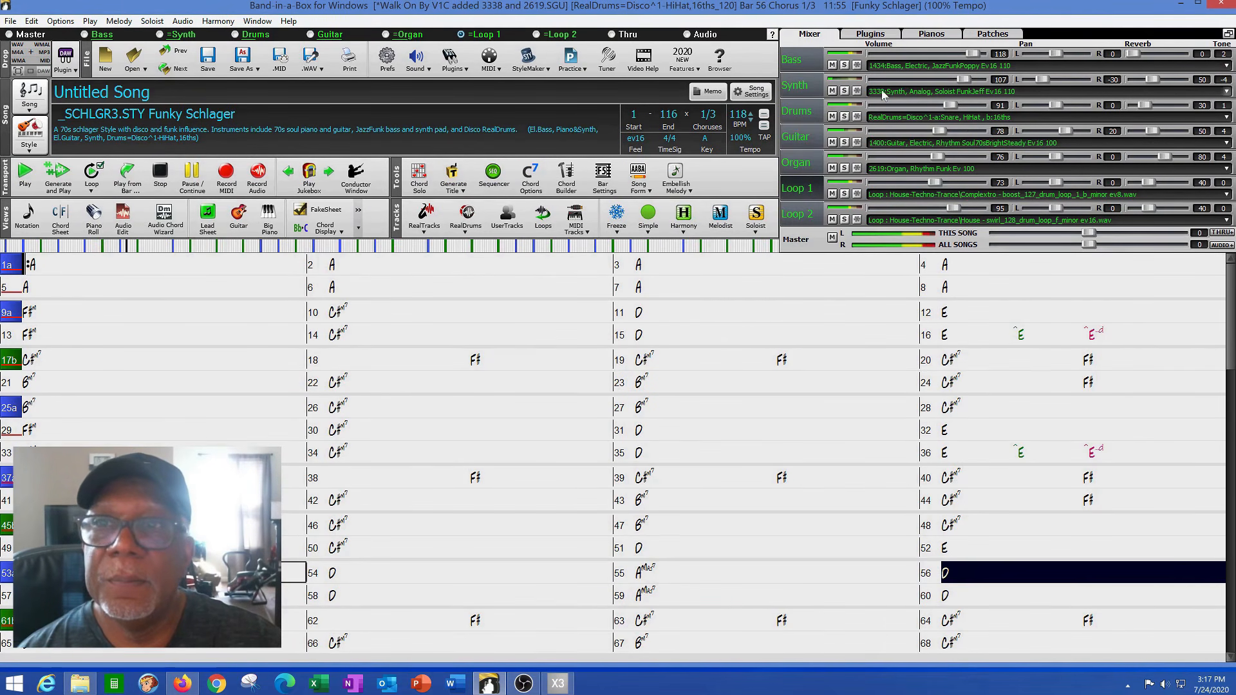
{"action": "left_click", "coordinate": [844, 91]}
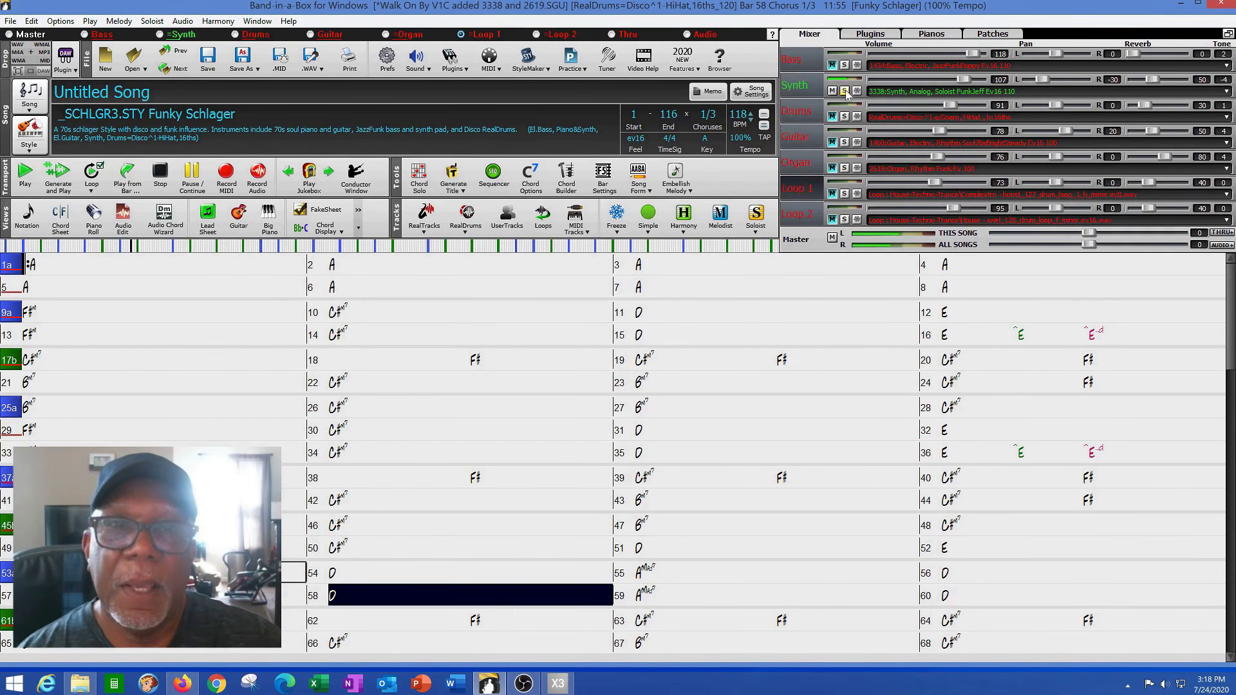
{"action": "left_click", "coordinate": [845, 91]}
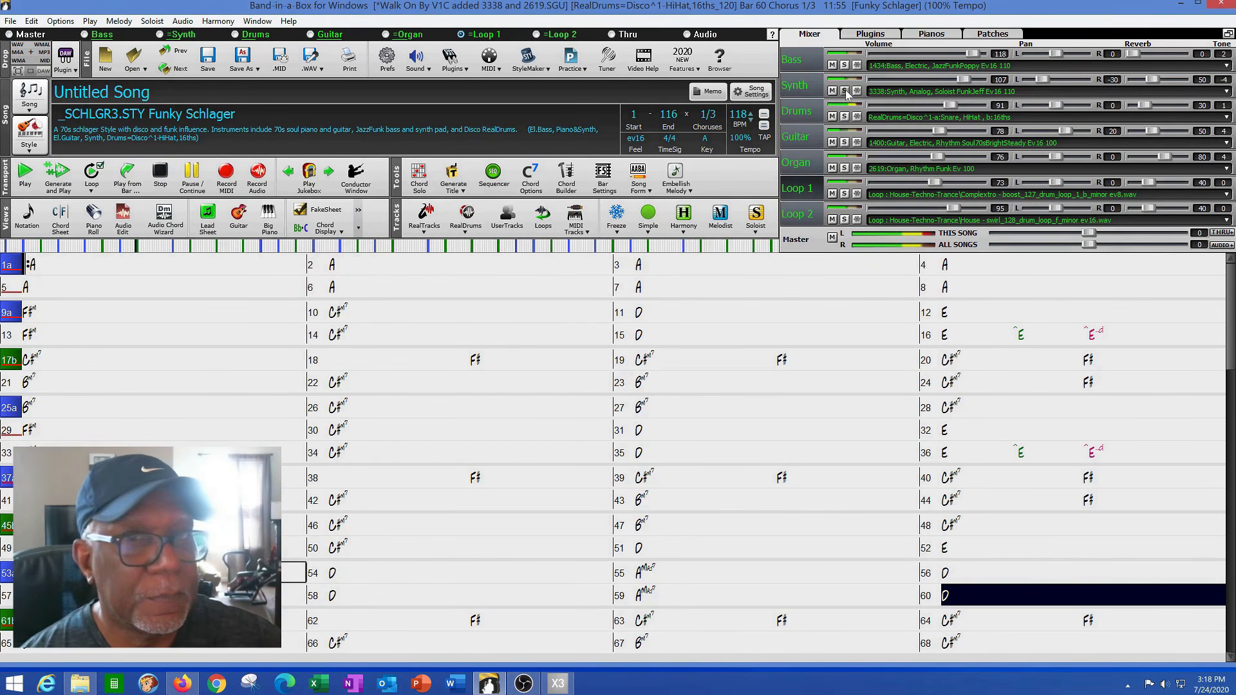
{"action": "left_click", "coordinate": [165, 174]}
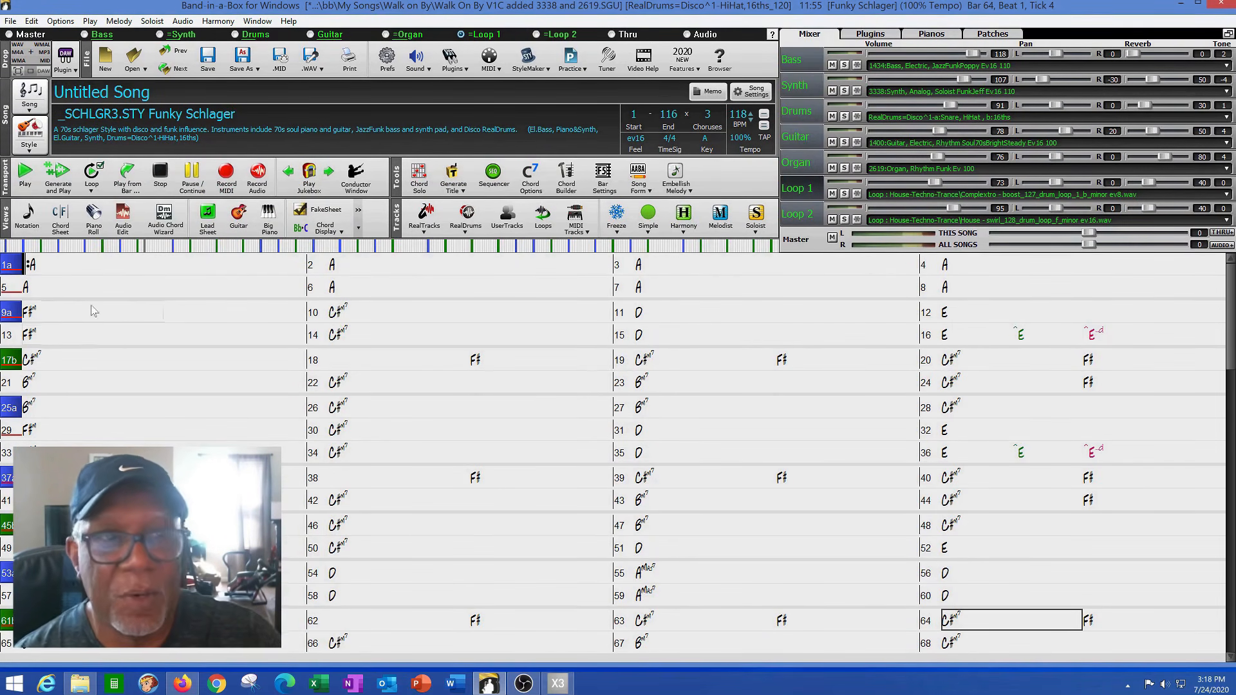
Examine the instrument volume changes in the bar settings of bar 1, leaving them as they are
{"action": "left_click", "coordinate": [75, 270]}
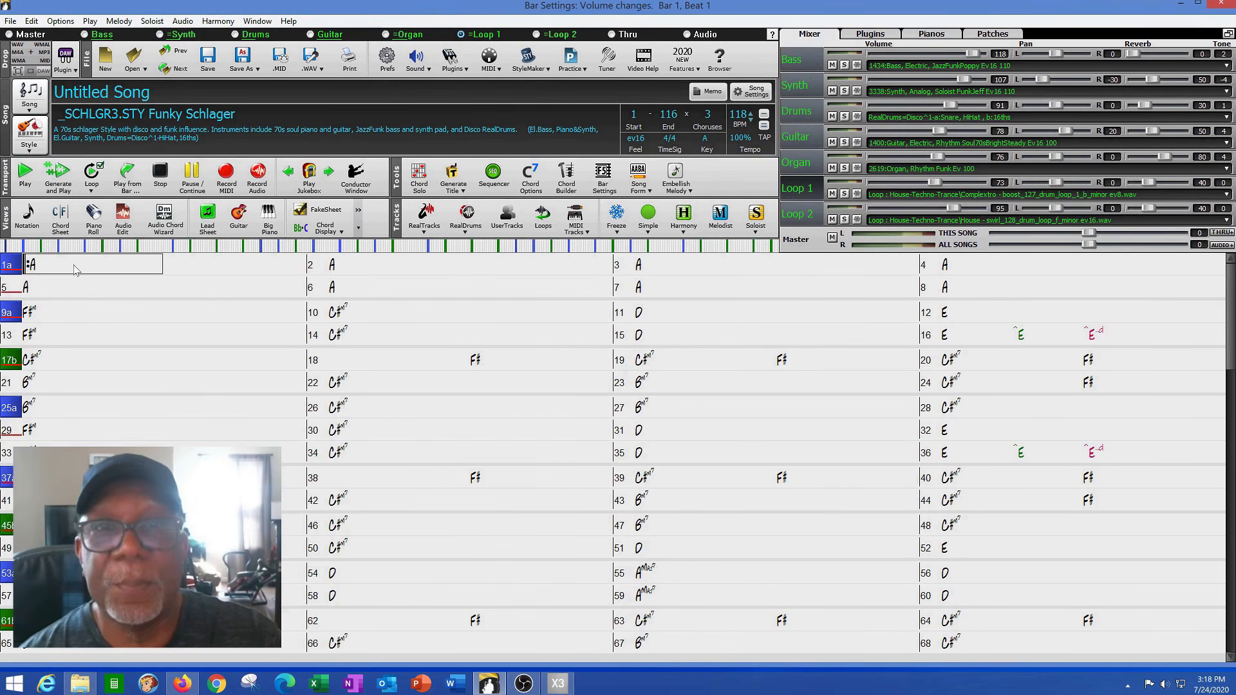
{"action": "right_click", "coordinate": [76, 270]}
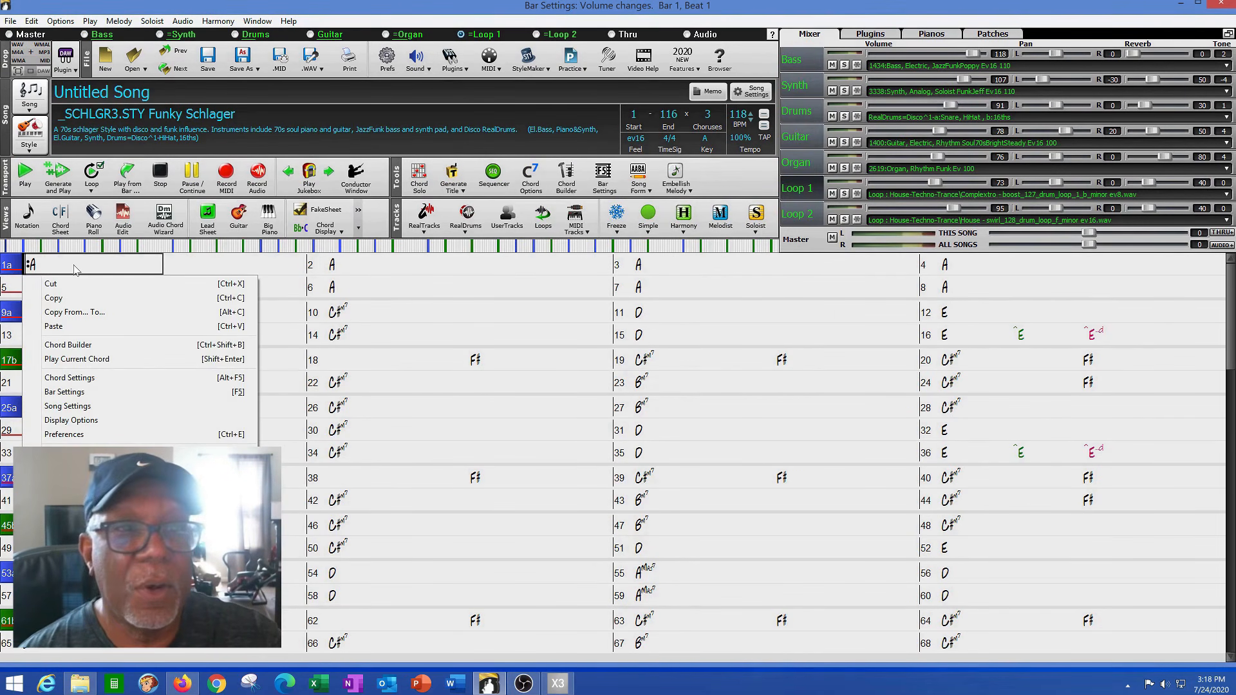
{"action": "left_click", "coordinate": [90, 398]}
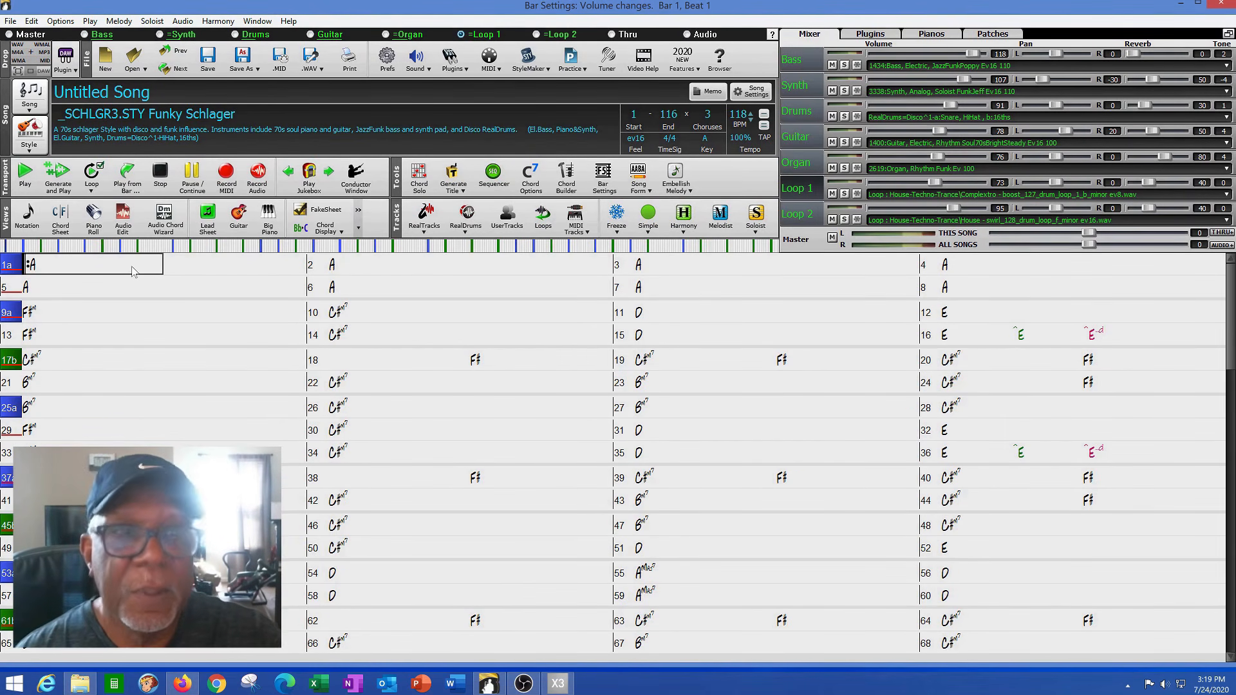
{"action": "left_click", "coordinate": [490, 683]}
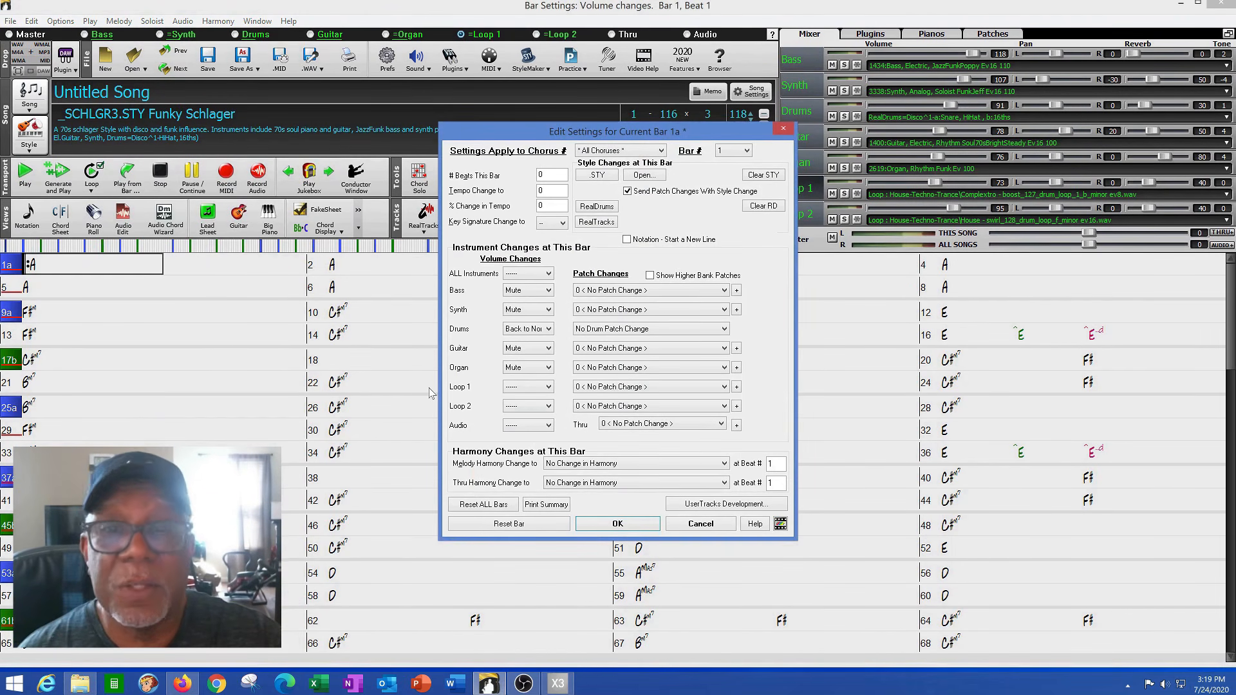
{"action": "left_click", "coordinate": [527, 310]}
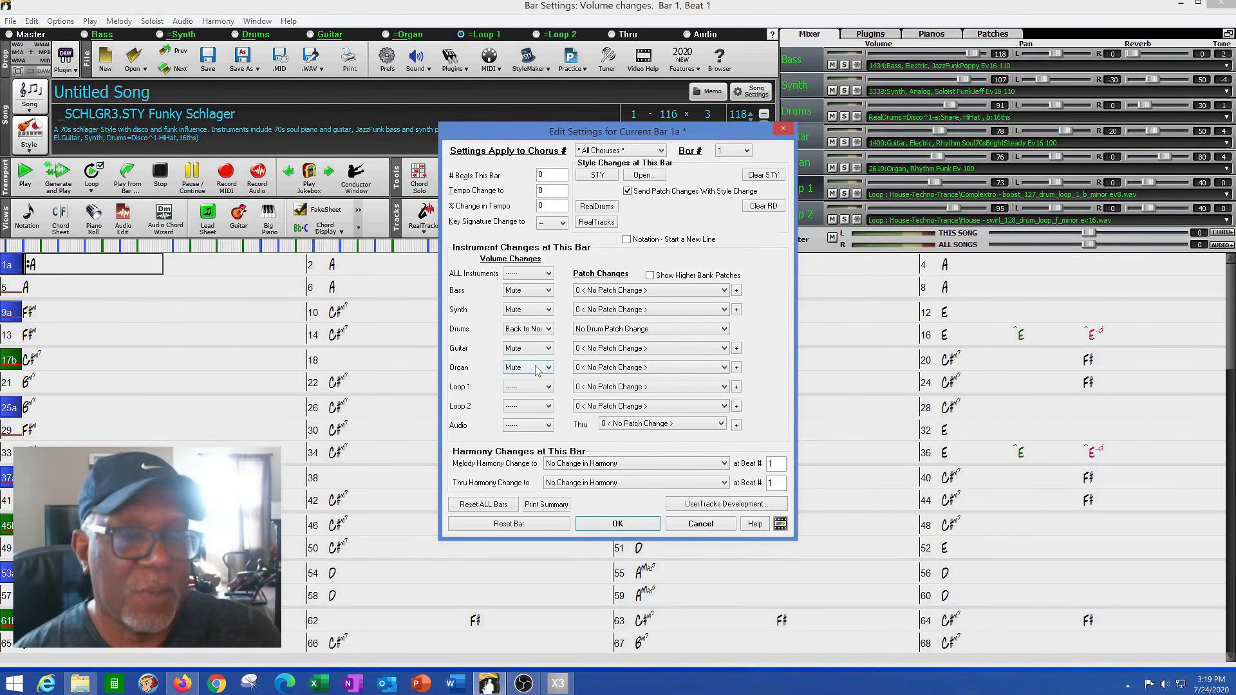
{"action": "left_click", "coordinate": [700, 523]}
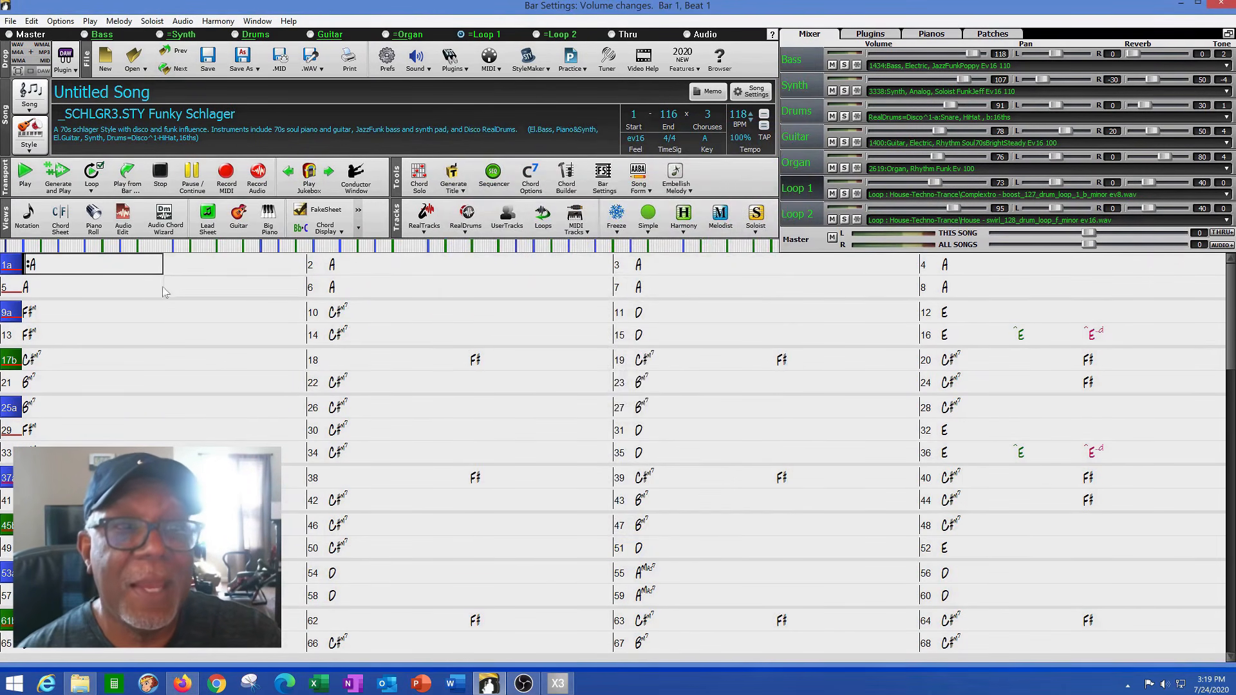
Examine the instrument volume changes in the bar settings of bar 5 and close them without changes
{"action": "left_click", "coordinate": [82, 292]}
{"action": "right_click", "coordinate": [83, 293]}
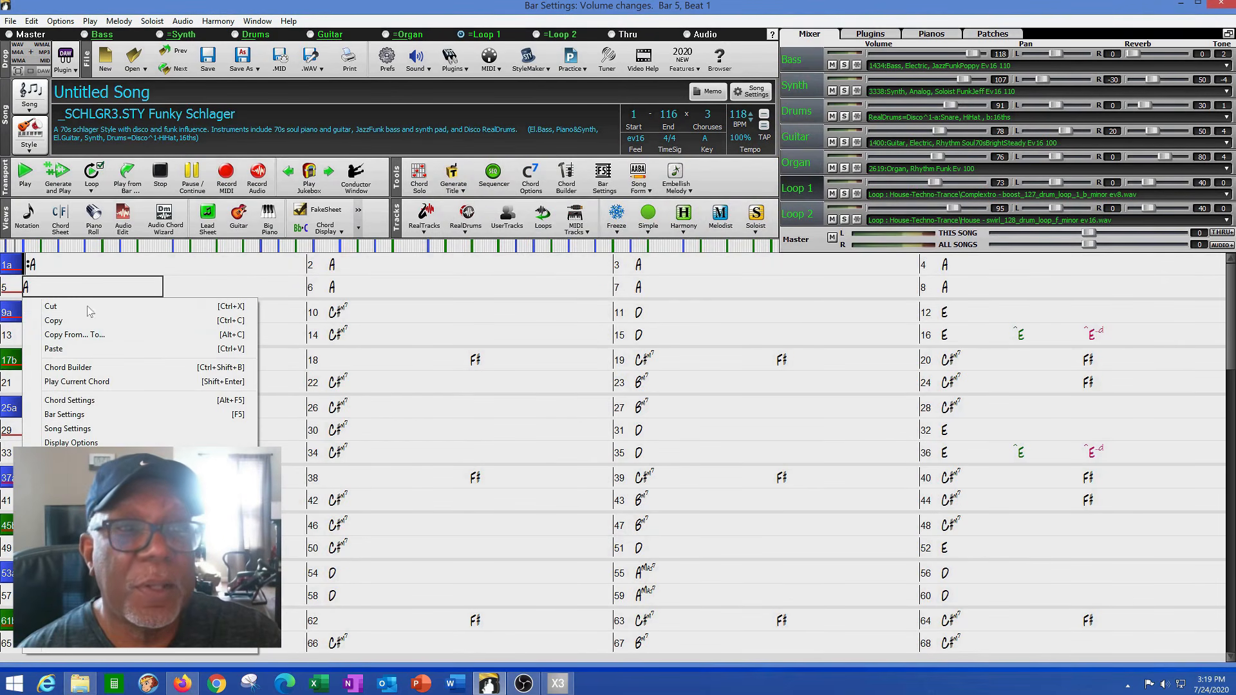
{"action": "left_click", "coordinate": [102, 415]}
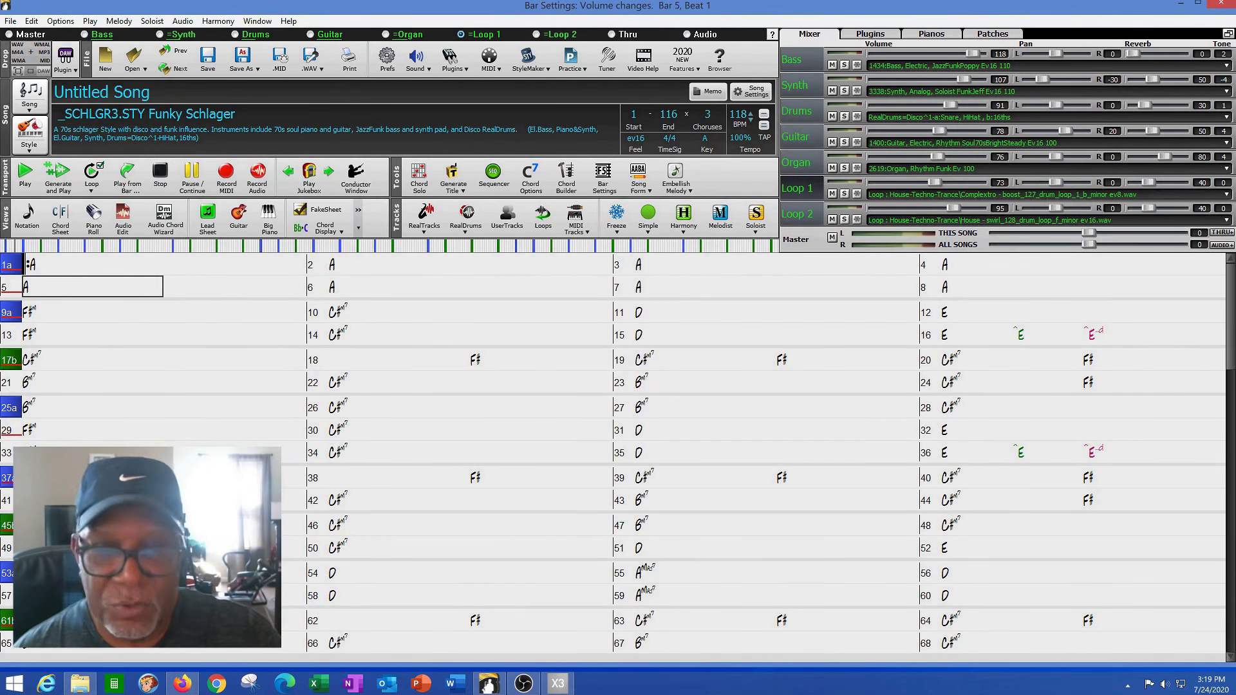
{"action": "mouse_move", "coordinate": [489, 686]}
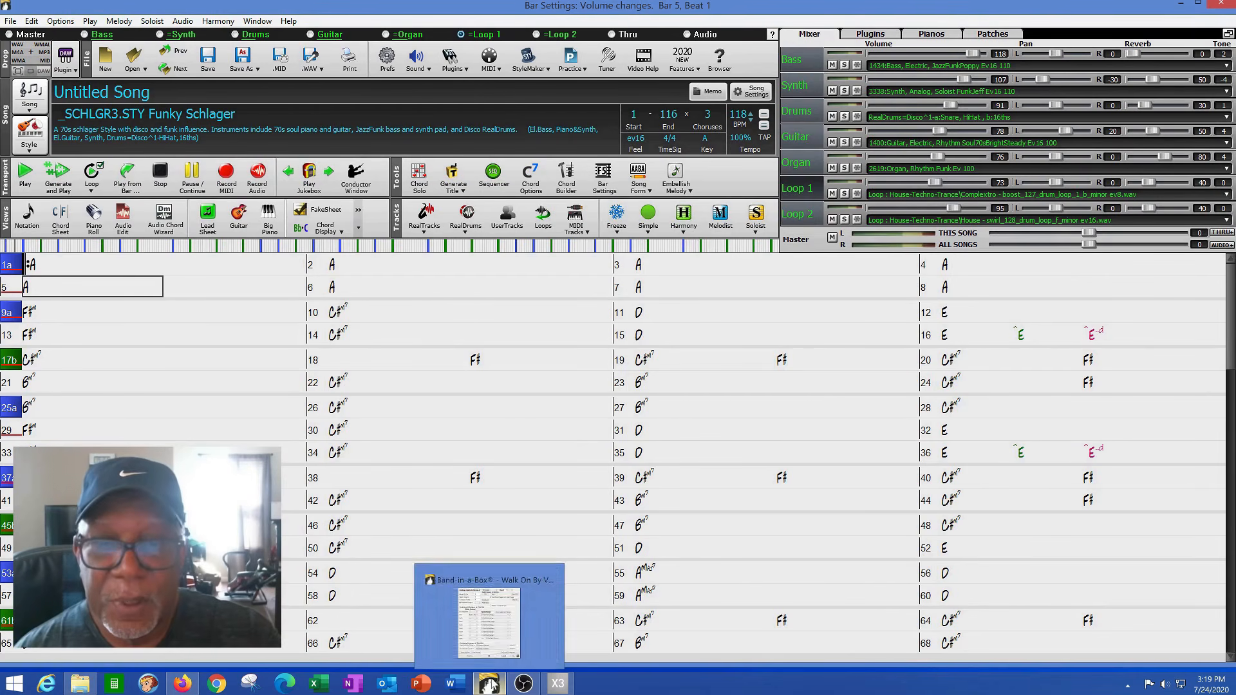
{"action": "left_click", "coordinate": [489, 621]}
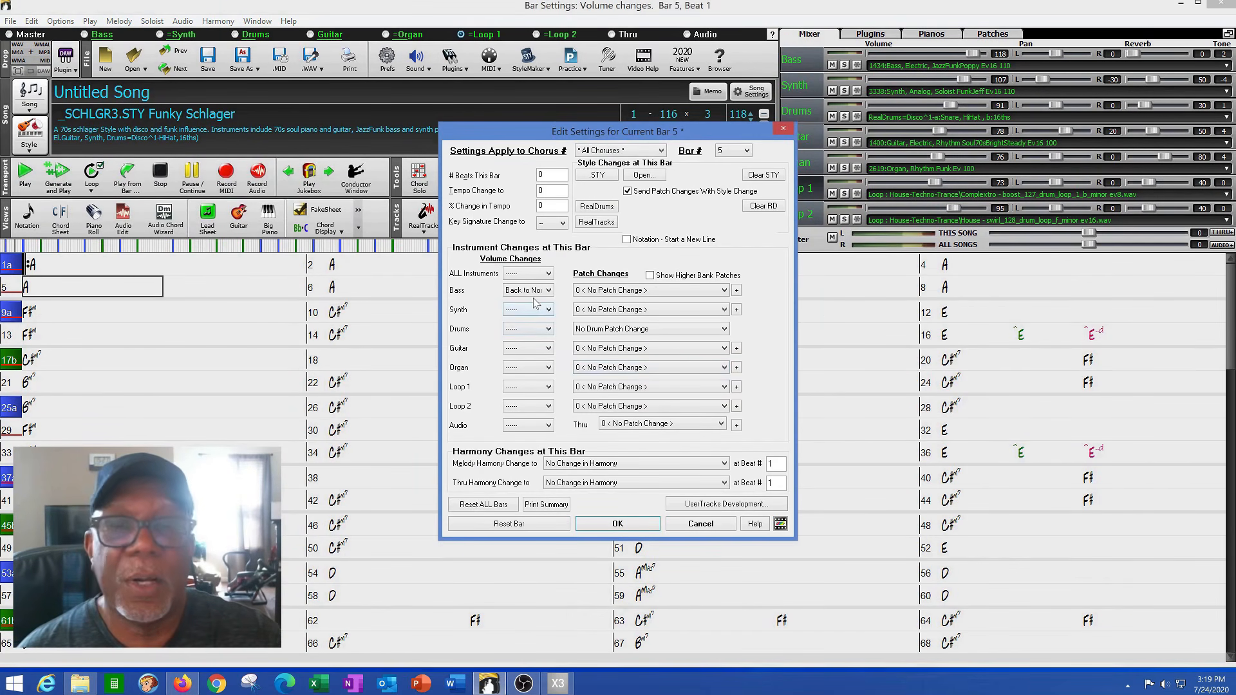
{"action": "left_click", "coordinate": [699, 524]}
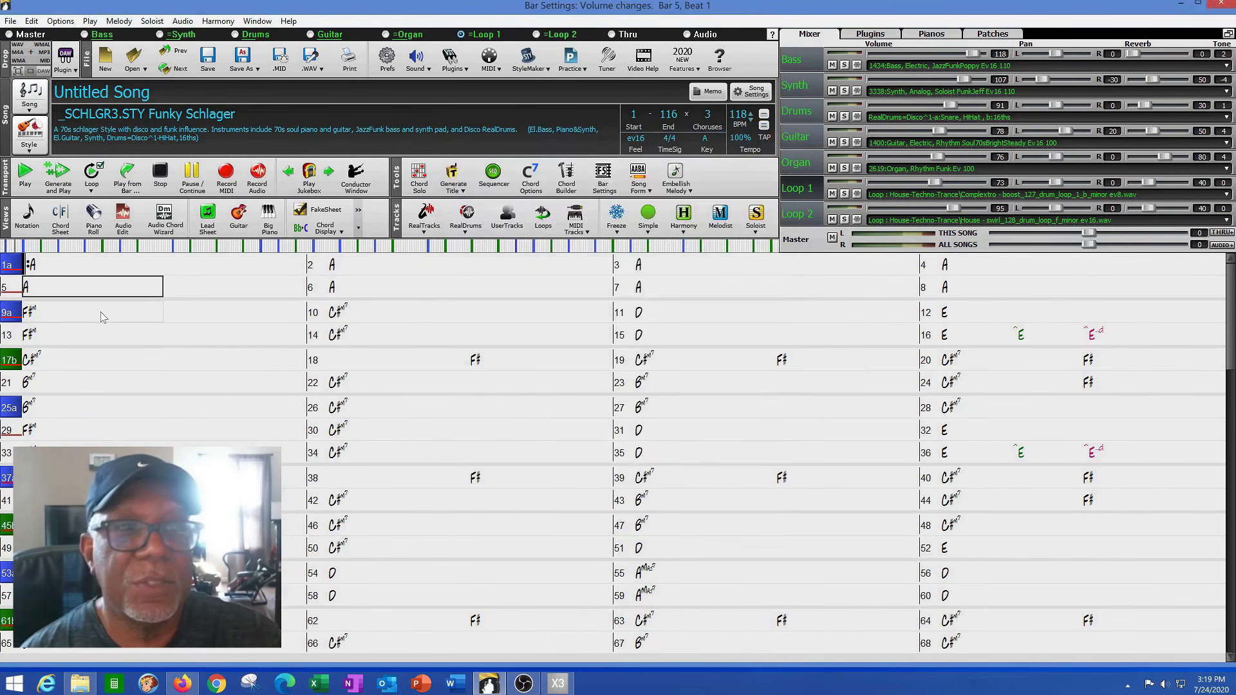
Listen to the arrangement from bar 1, and again from bar 15 into the section starting at bar 17
{"action": "left_click", "coordinate": [75, 267]}
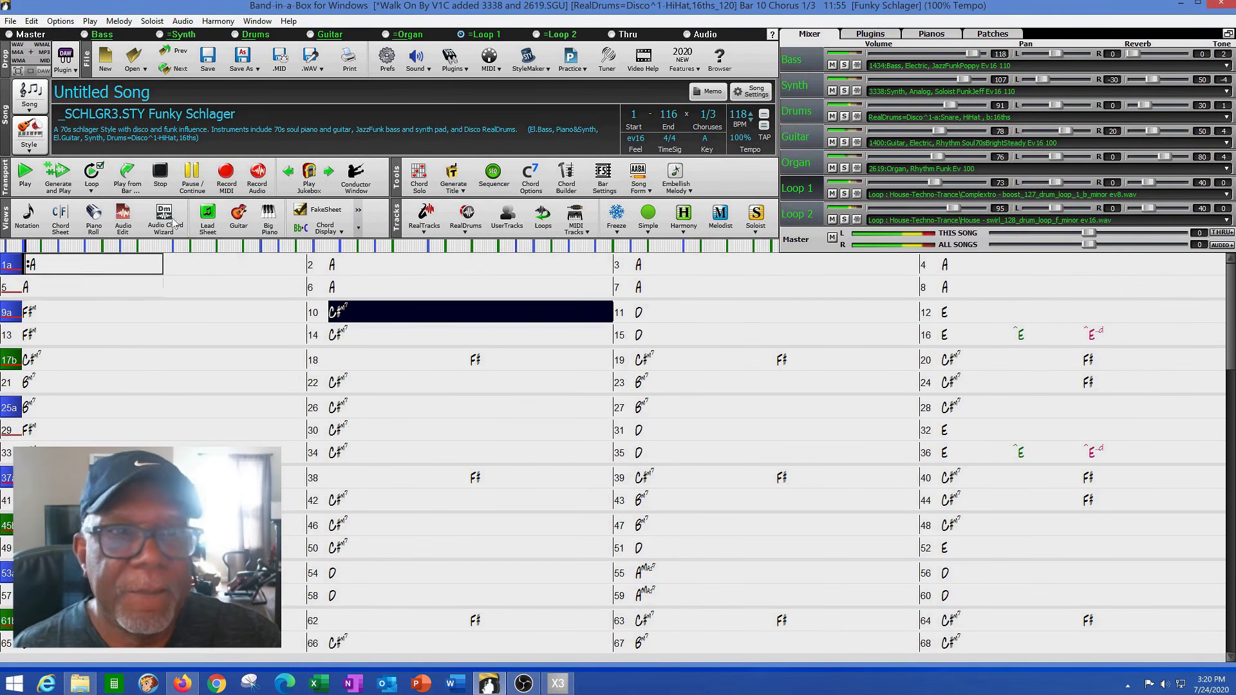
{"action": "left_click", "coordinate": [160, 172]}
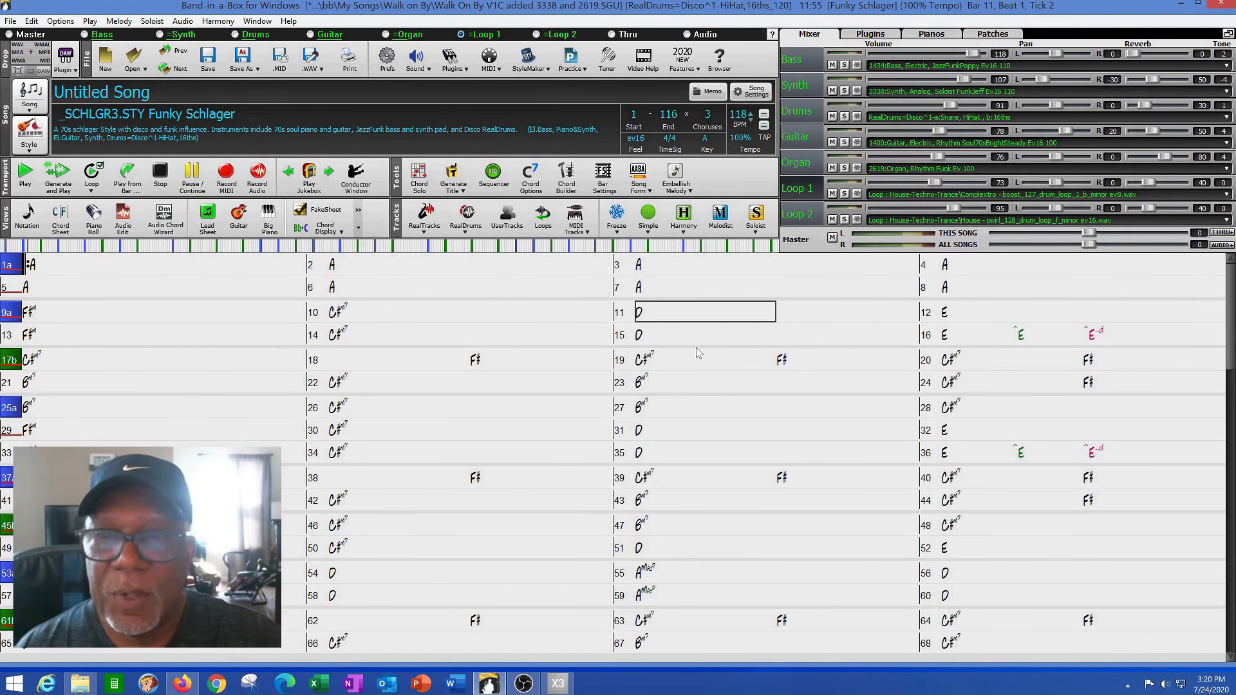
{"action": "left_click", "coordinate": [711, 338]}
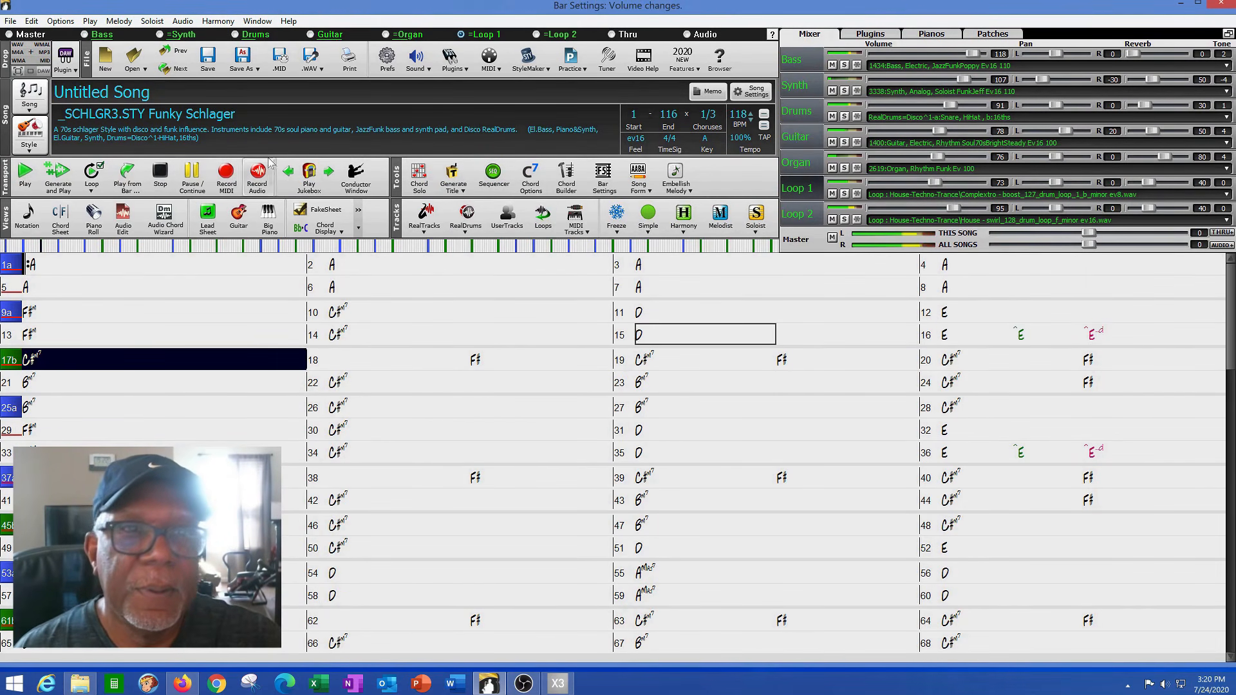
{"action": "left_click", "coordinate": [163, 175]}
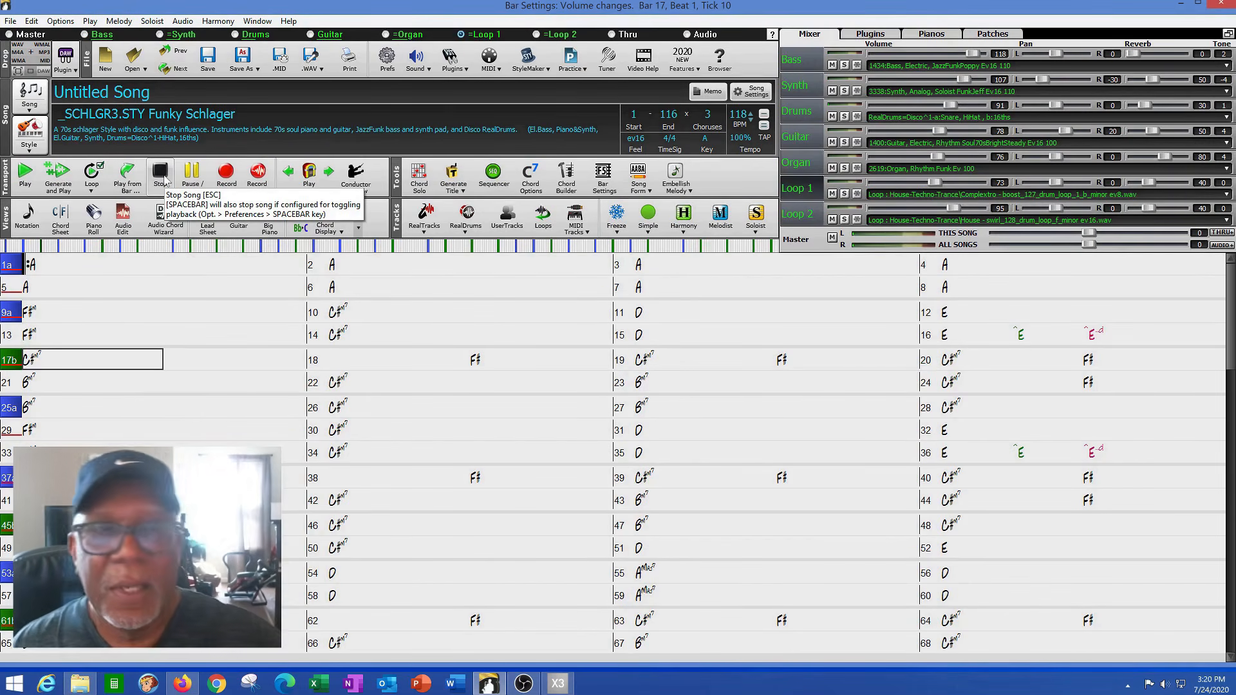
Examine the push, rest and shot settings for the chords on beats 1, 2 and 3 of bar 16
{"action": "left_click", "coordinate": [1000, 336]}
{"action": "right_click", "coordinate": [999, 336]}
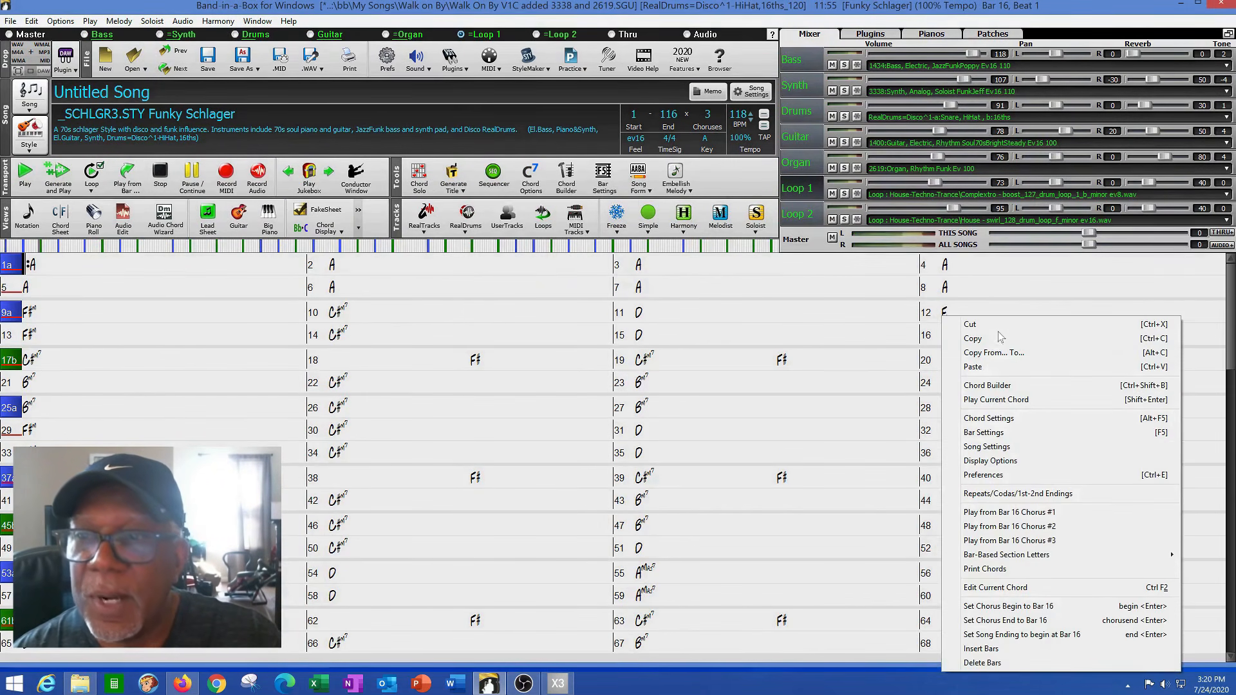
{"action": "left_click", "coordinate": [988, 419]}
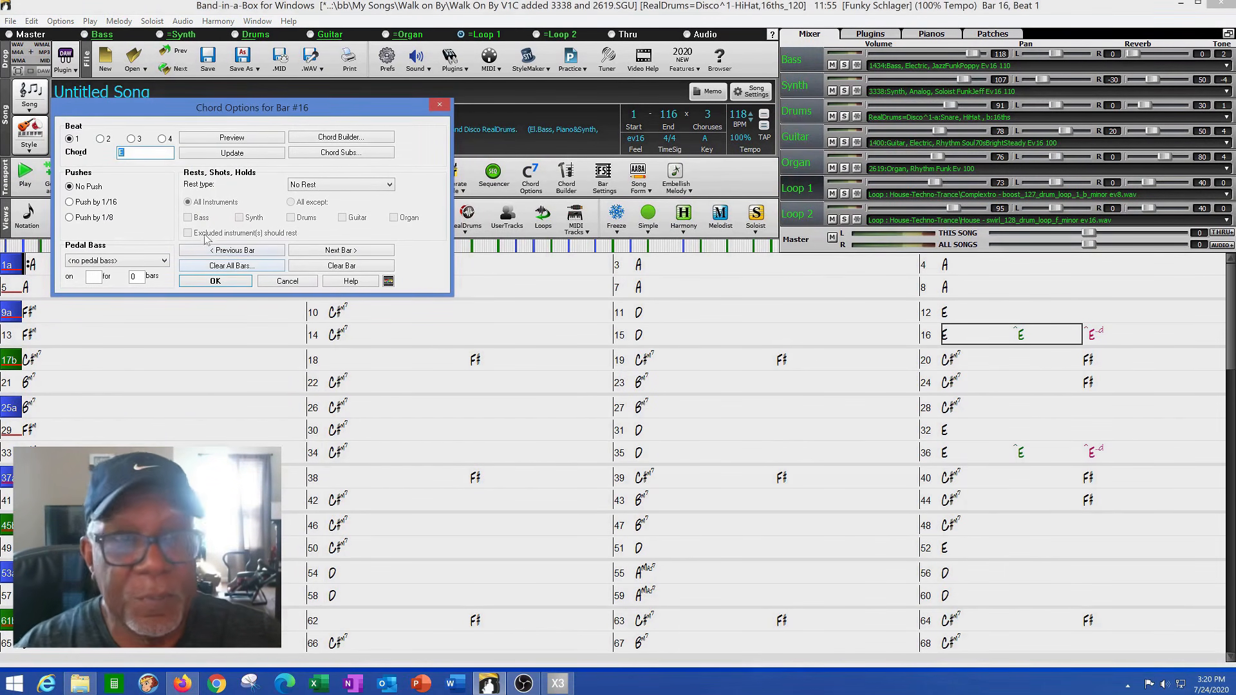
{"action": "left_click", "coordinate": [100, 140]}
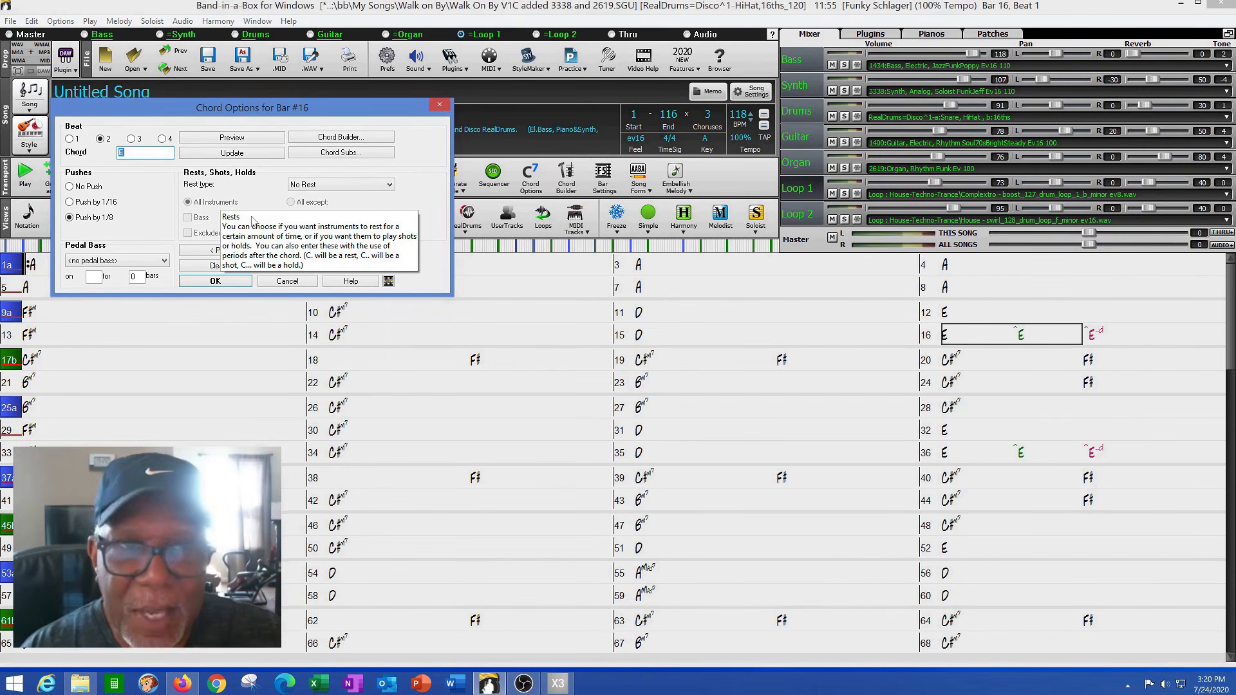
{"action": "left_click", "coordinate": [130, 139]}
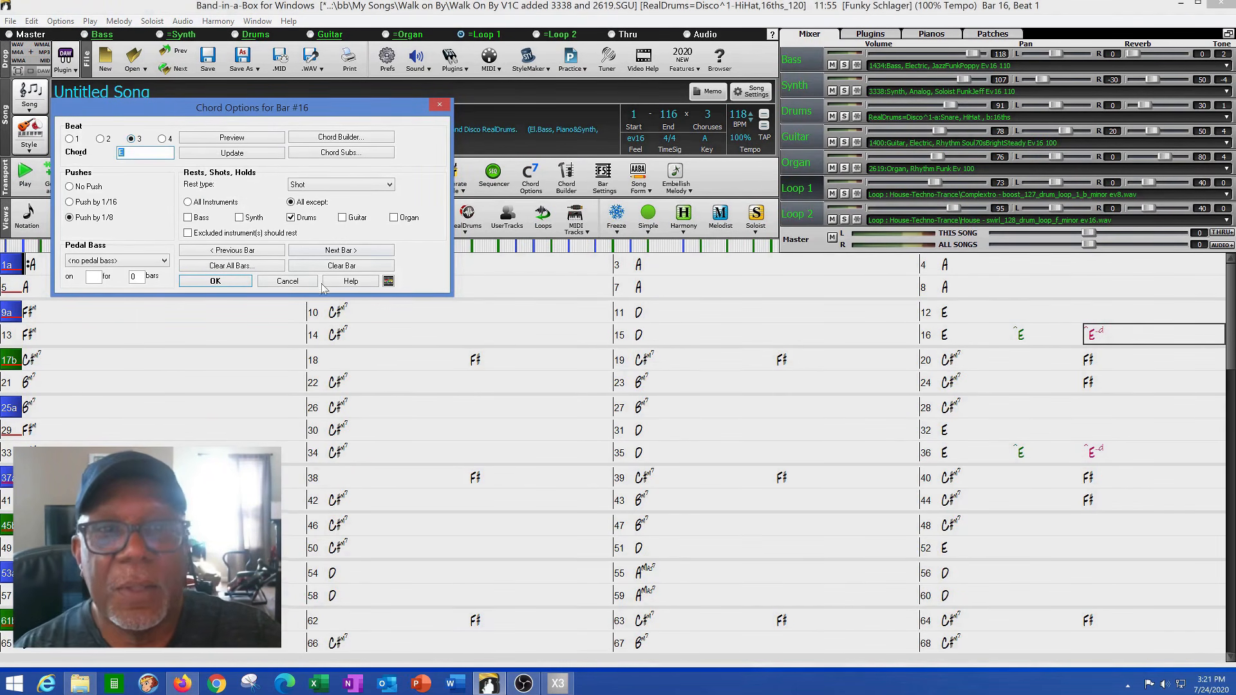
{"action": "left_click", "coordinate": [299, 283]}
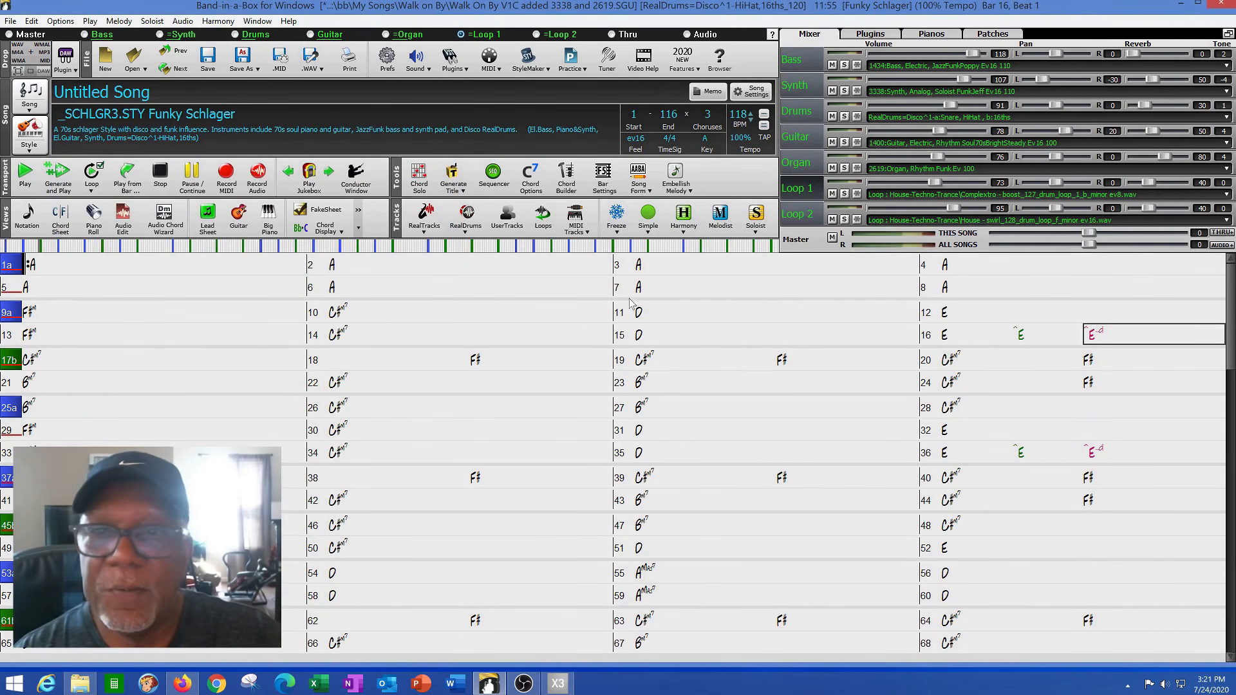
Play the song from bar 11 and mute the Synth track during playback, then stop
{"action": "double_click", "coordinate": [701, 316]}
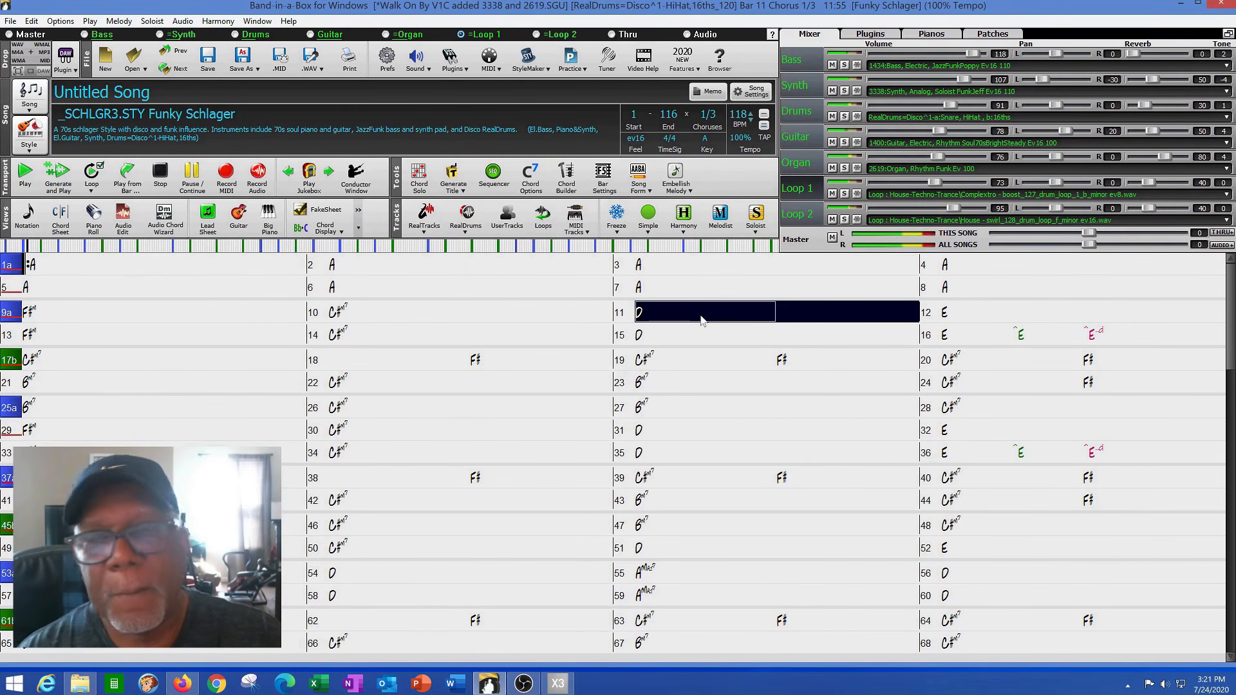
{"action": "left_click", "coordinate": [833, 91]}
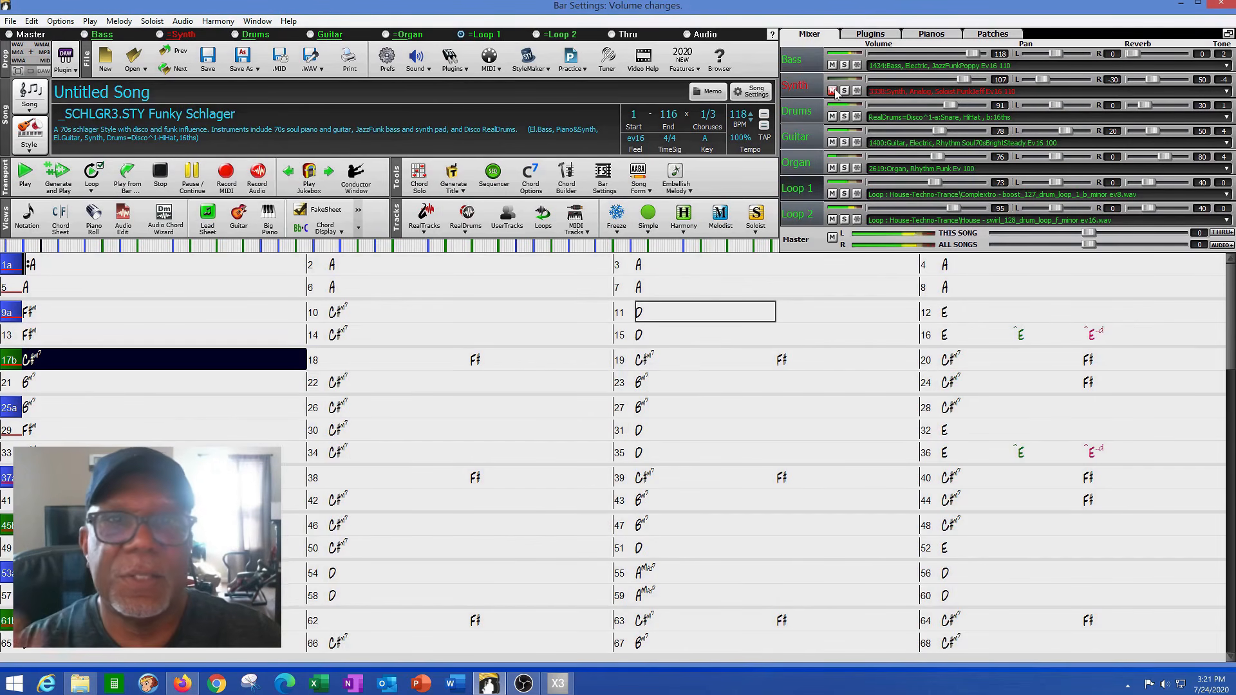
{"action": "left_click", "coordinate": [160, 172]}
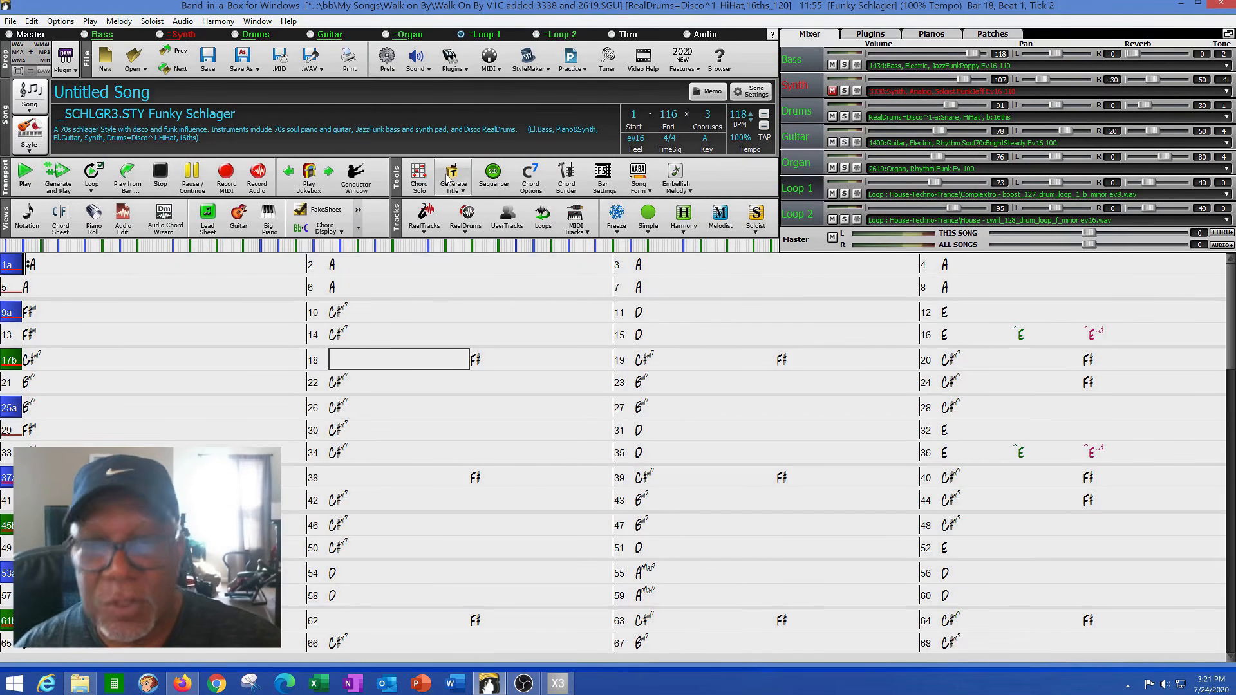
Close Band-in-a-Box without saving the song and switch to the Walk on By 8A project in SONAR X3 Producer
{"action": "left_click", "coordinate": [1221, 4]}
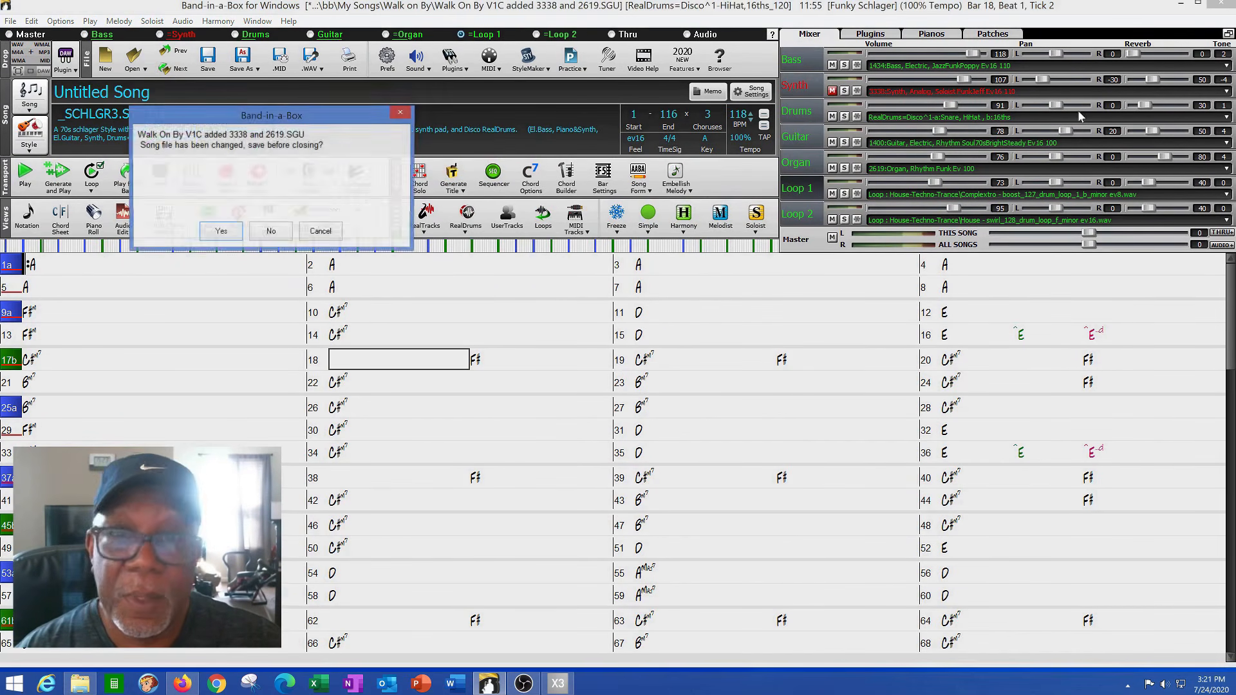
{"action": "left_click", "coordinate": [278, 238]}
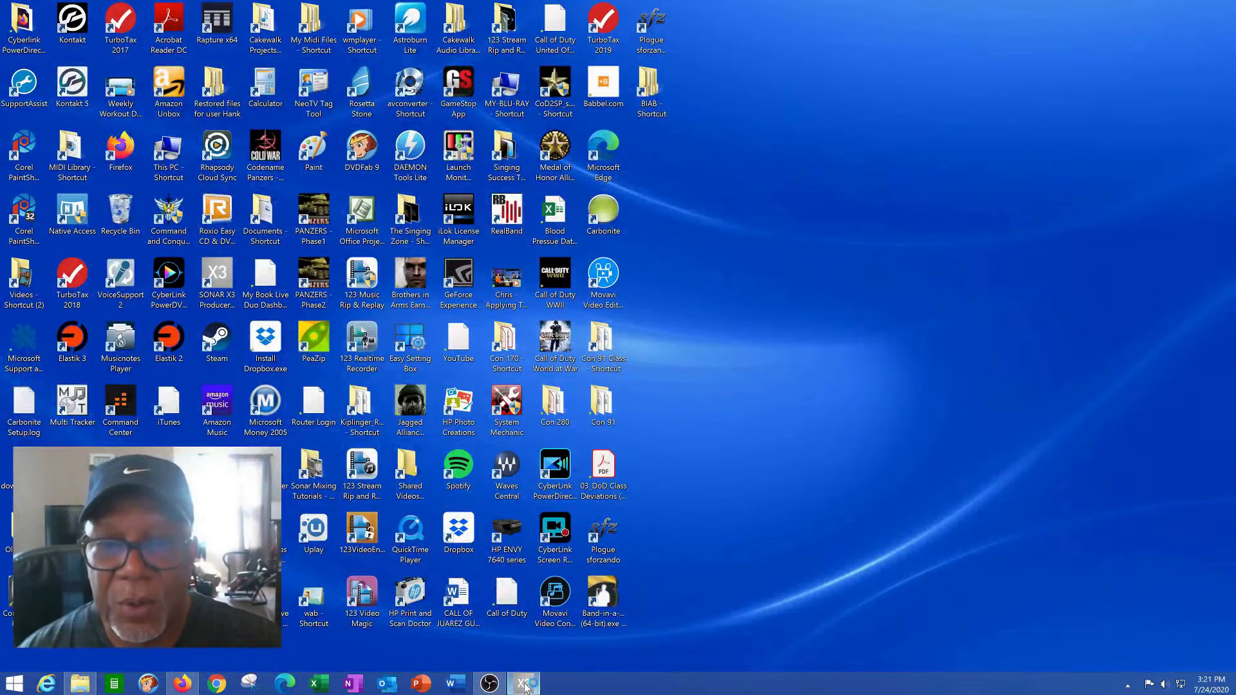
{"action": "left_click", "coordinate": [522, 685]}
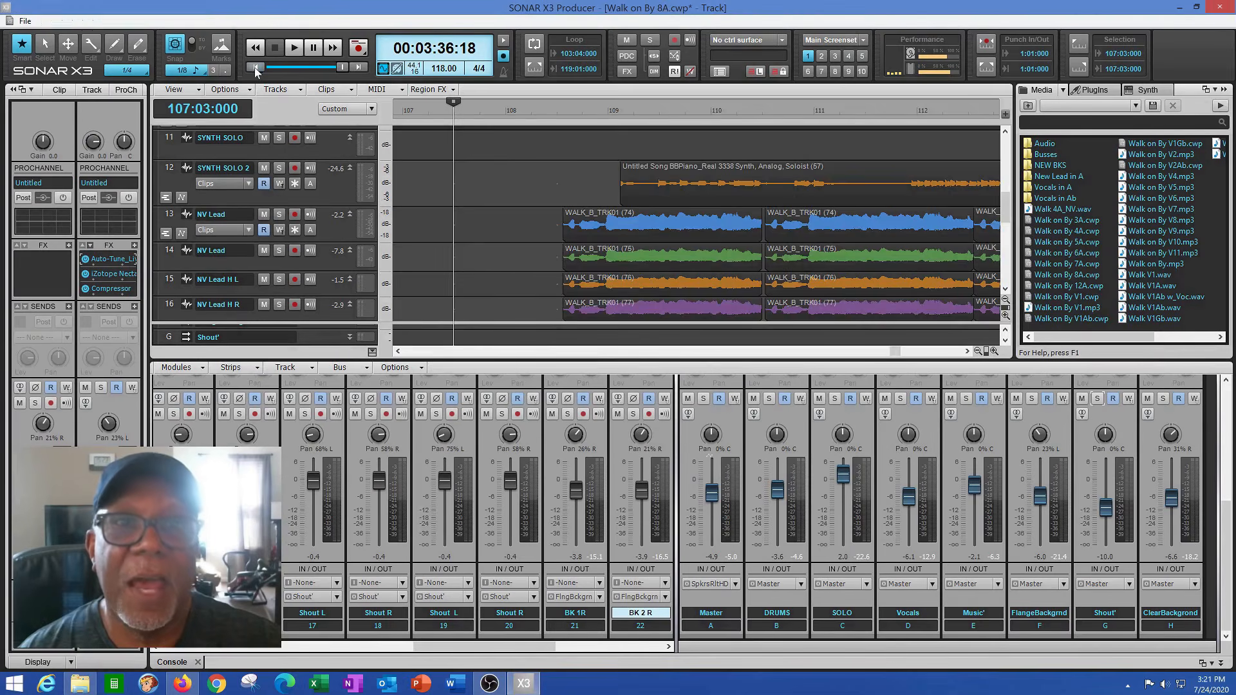
Return to the project start and examine the instrument and vocal tracks and the buses they feed in the console
{"action": "left_click", "coordinate": [253, 67]}
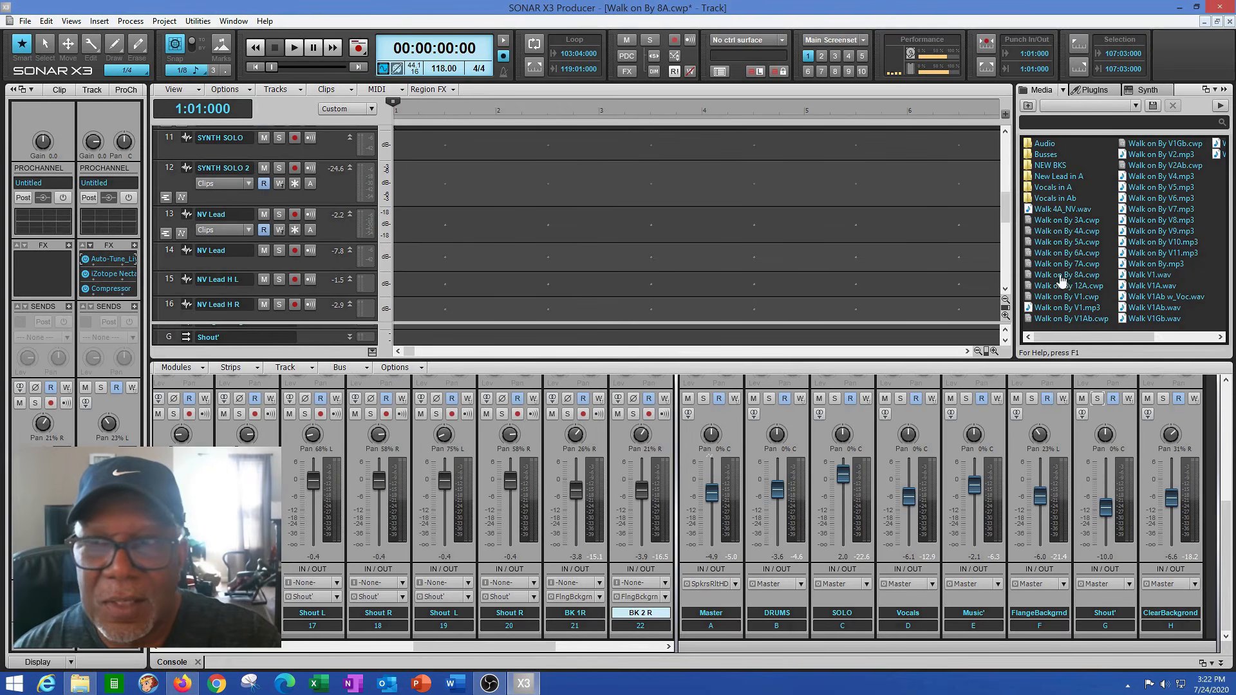
{"action": "left_click_drag", "start_coordinate": [1006, 222], "coordinate": [1017, 187]}
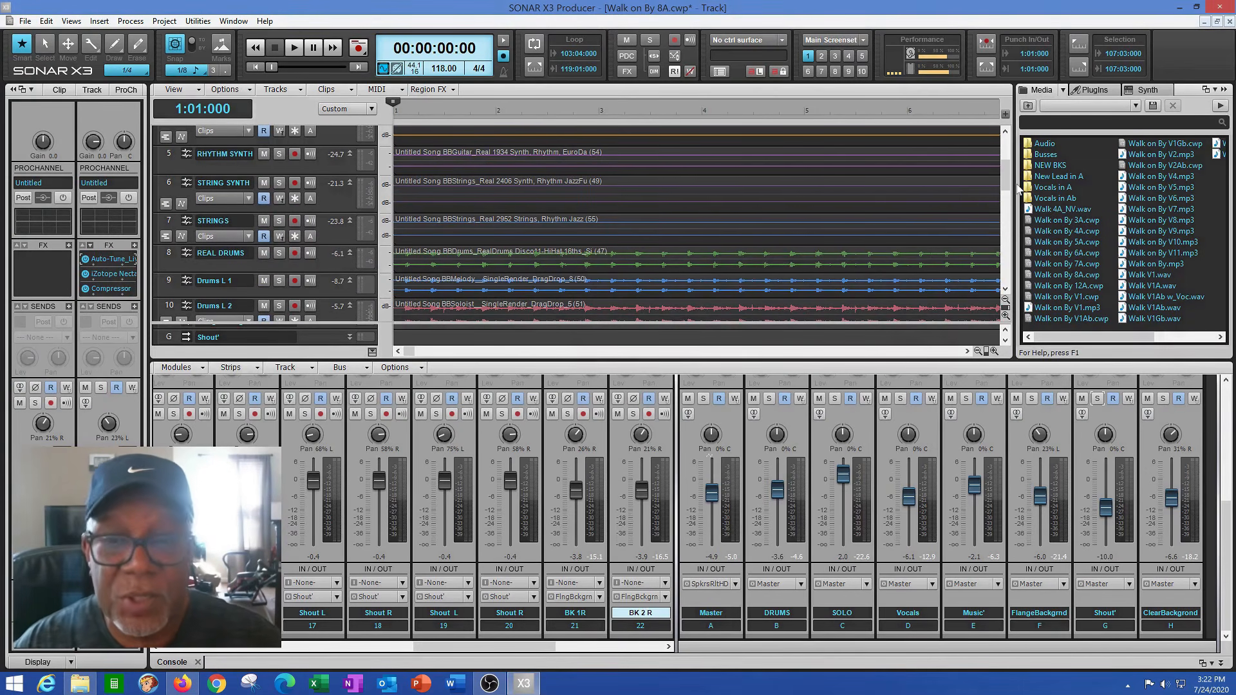
{"action": "left_click", "coordinate": [752, 439]}
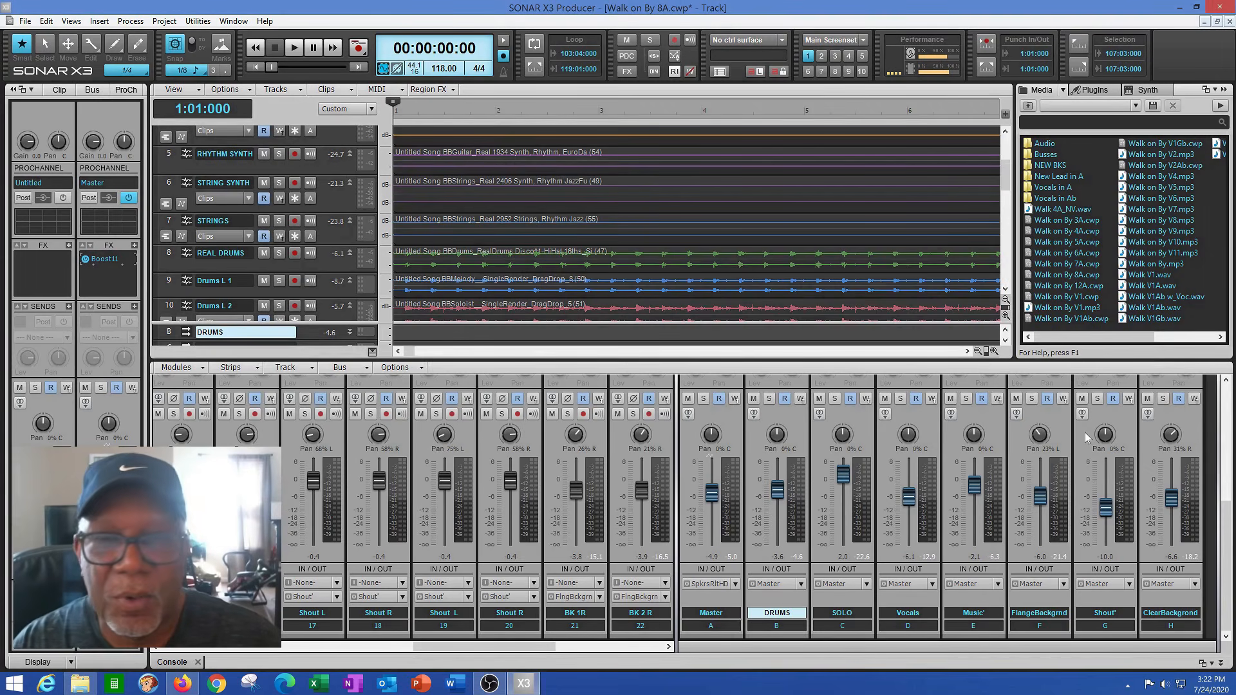
{"action": "left_click", "coordinate": [621, 646]}
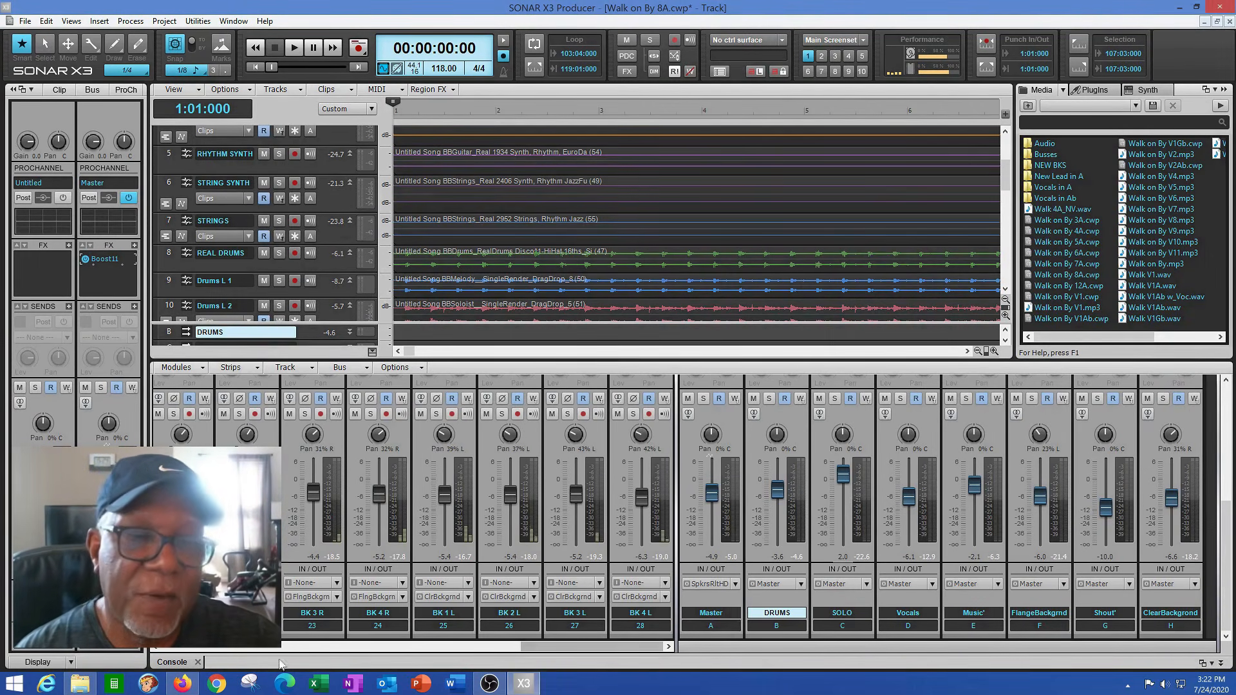
{"action": "left_click", "coordinate": [172, 647]}
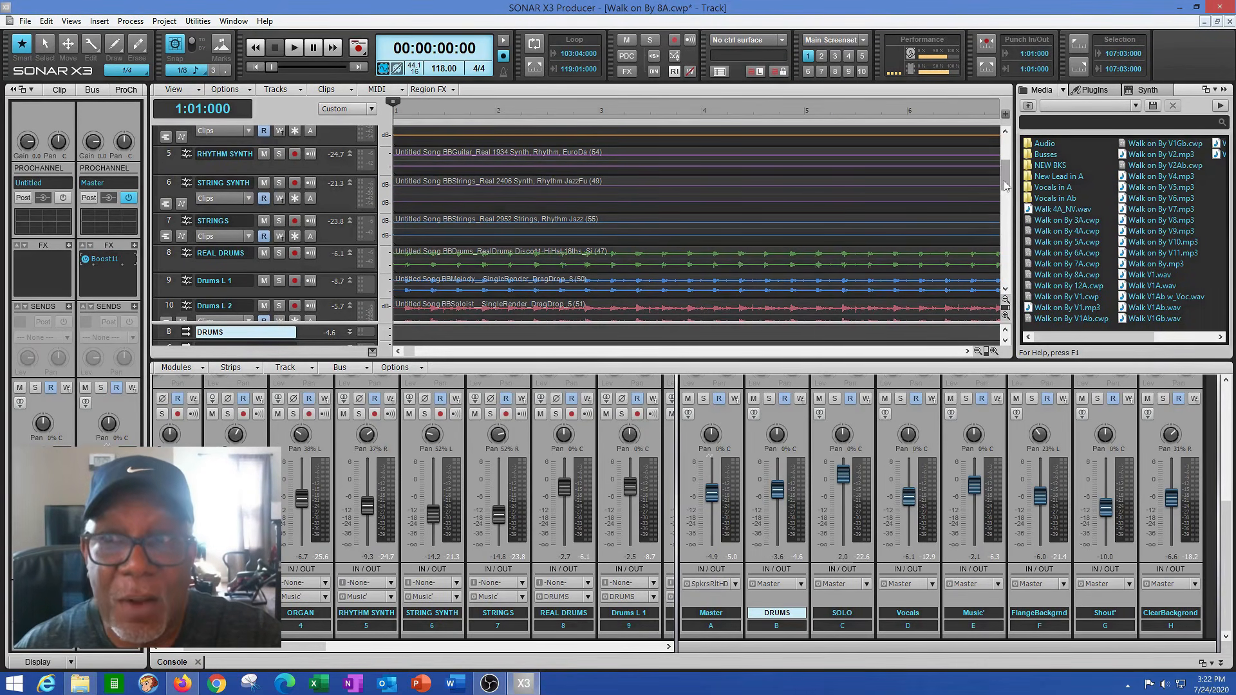
{"action": "scroll", "coordinate": [1002, 181], "scroll_direction": "up", "scroll_amount": 5}
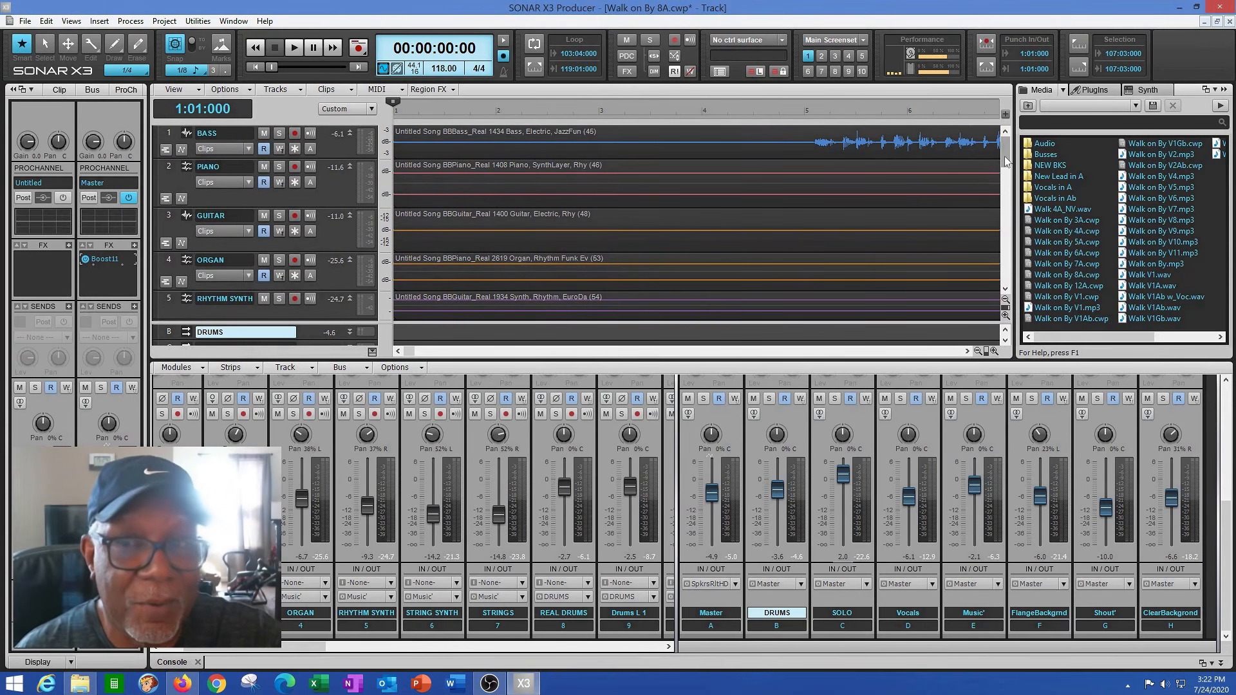
{"action": "left_click", "coordinate": [1004, 289]}
{"action": "left_click", "coordinate": [1004, 289]}
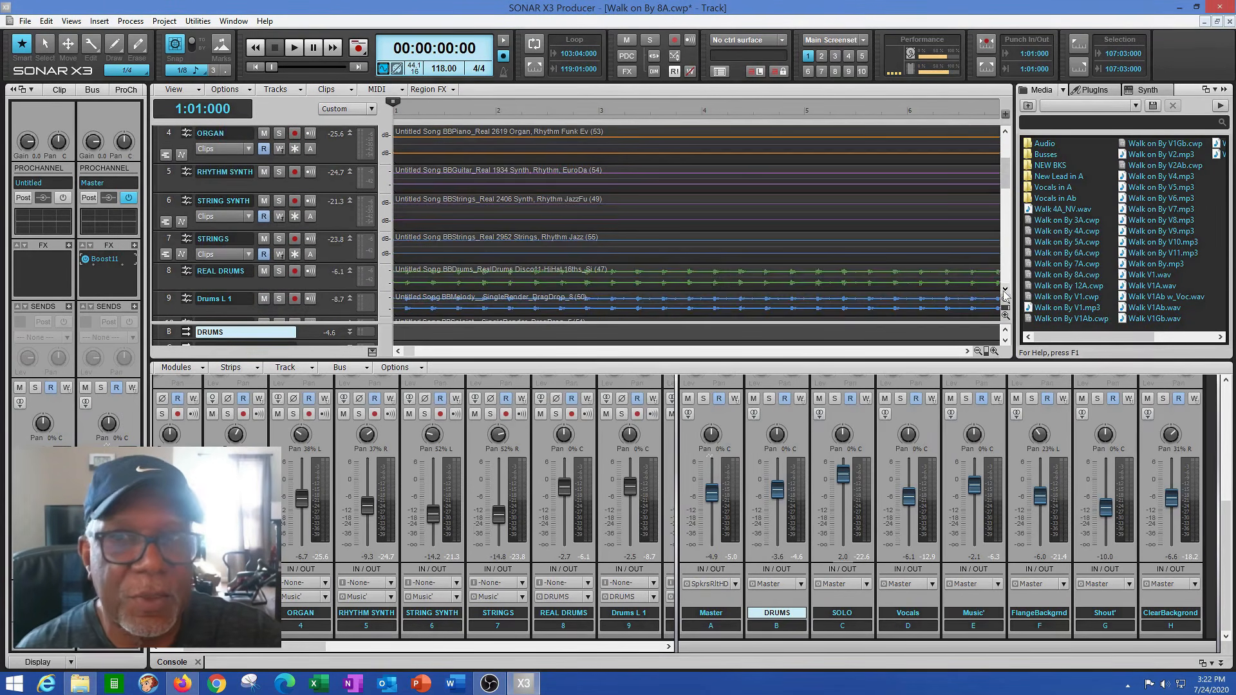
{"action": "left_click", "coordinate": [1005, 291]}
{"action": "left_click", "coordinate": [1005, 291]}
{"action": "left_click", "coordinate": [1004, 291]}
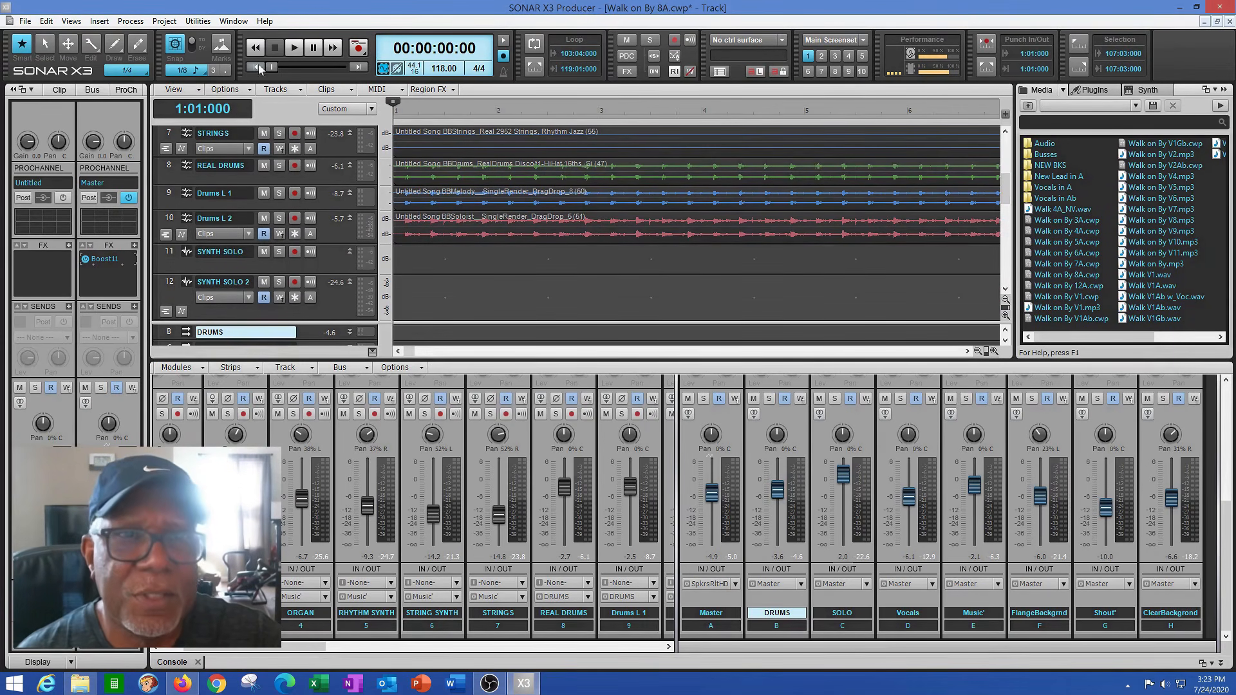
Play the project from bar 1, solo the DRUMS bus briefly, then bring back the full mix and pause
{"action": "left_click", "coordinate": [293, 47]}
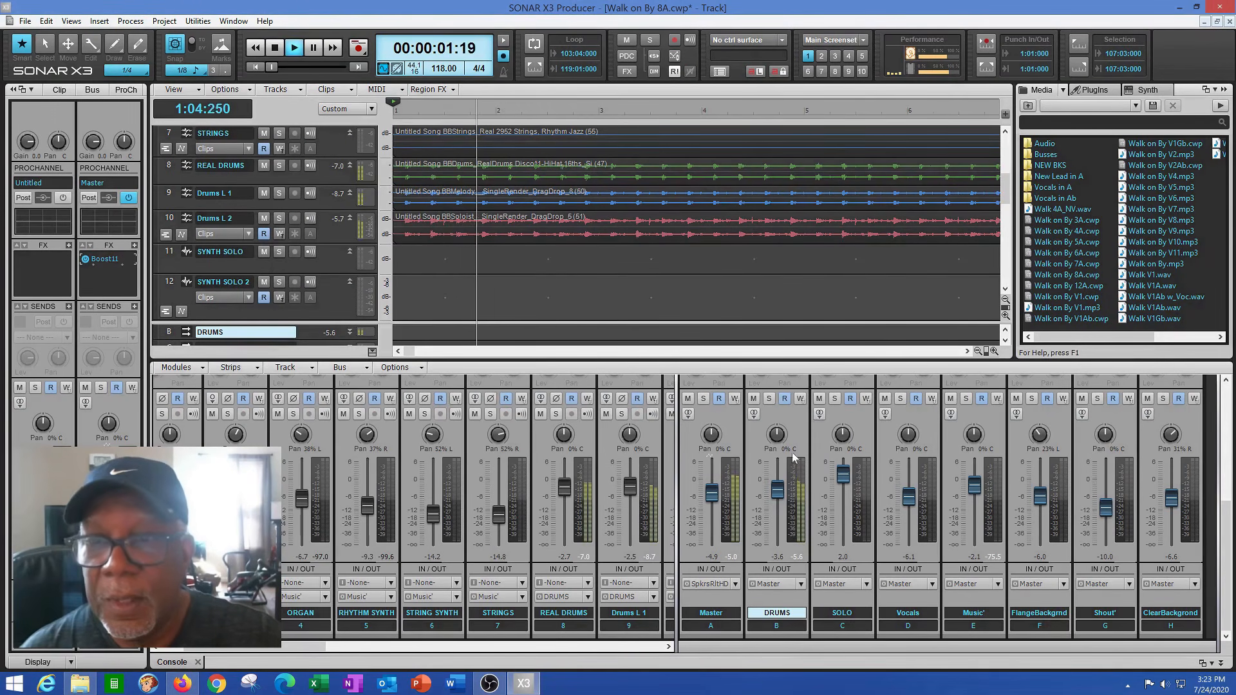
{"action": "left_click", "coordinate": [770, 399]}
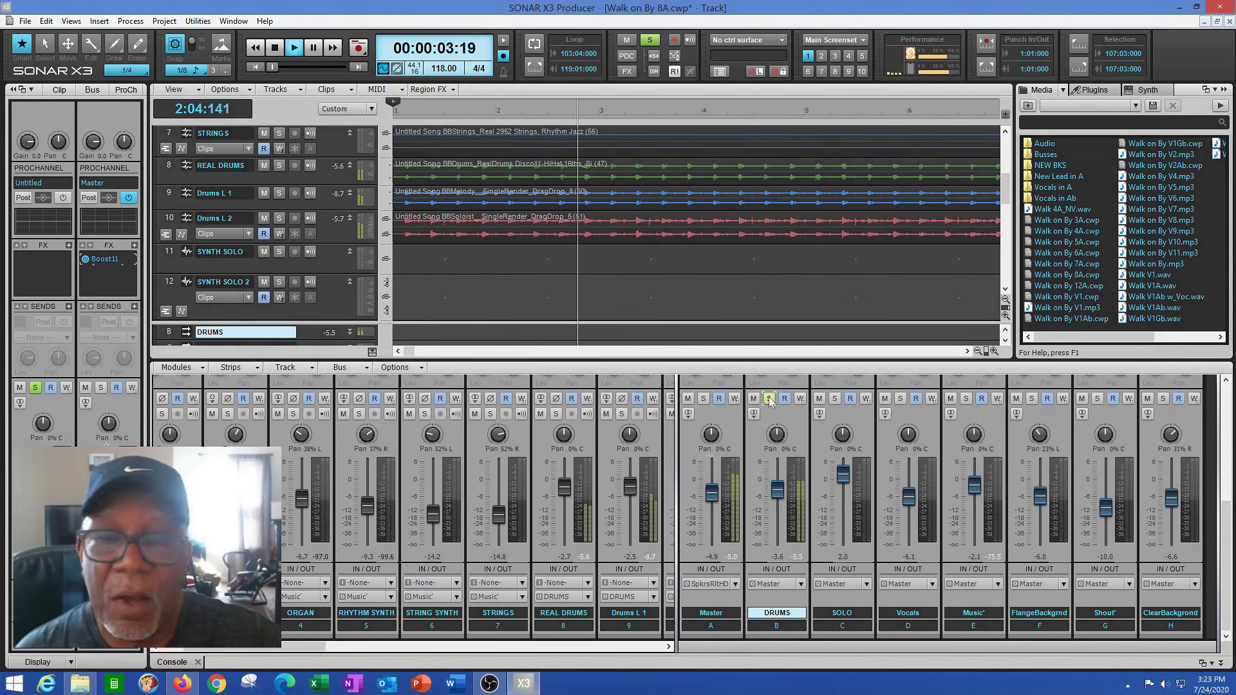
{"action": "left_click", "coordinate": [769, 399]}
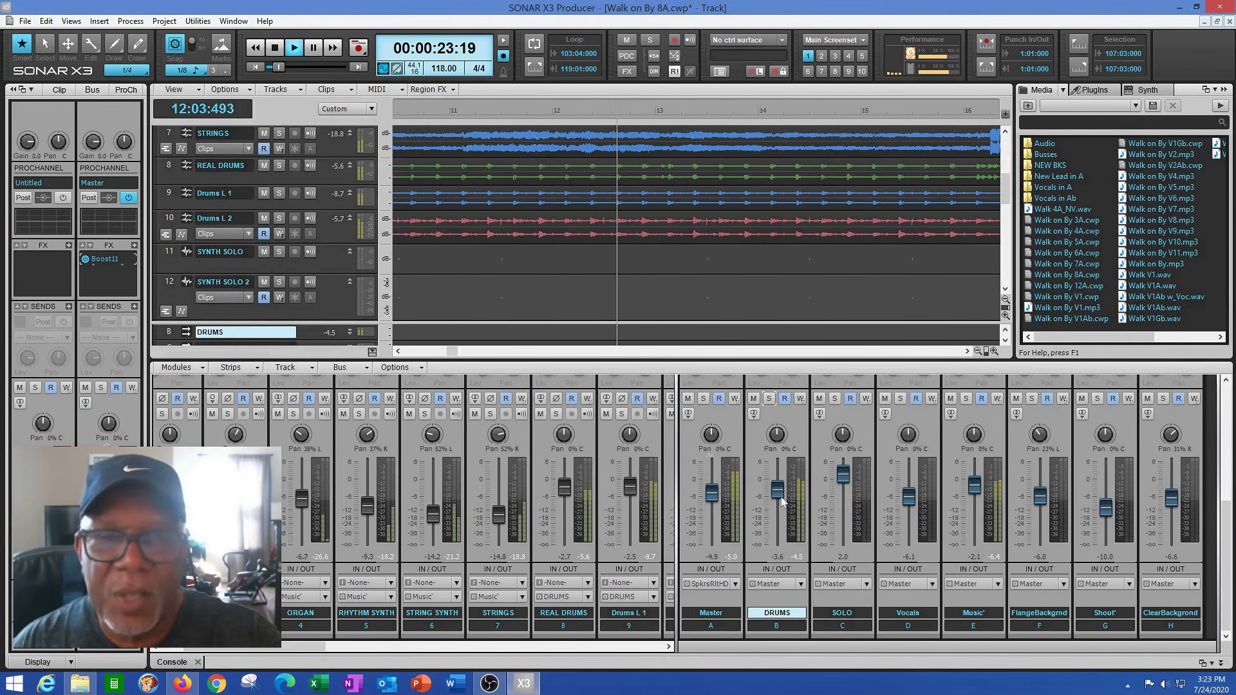
{"action": "left_click", "coordinate": [314, 48]}
Play the NV Lead vocals from just before bar 17, soloing the Vocals bus briefly before returning to the full mix and stopping
{"action": "left_click_drag", "start_coordinate": [1006, 200], "coordinate": [1009, 230]}
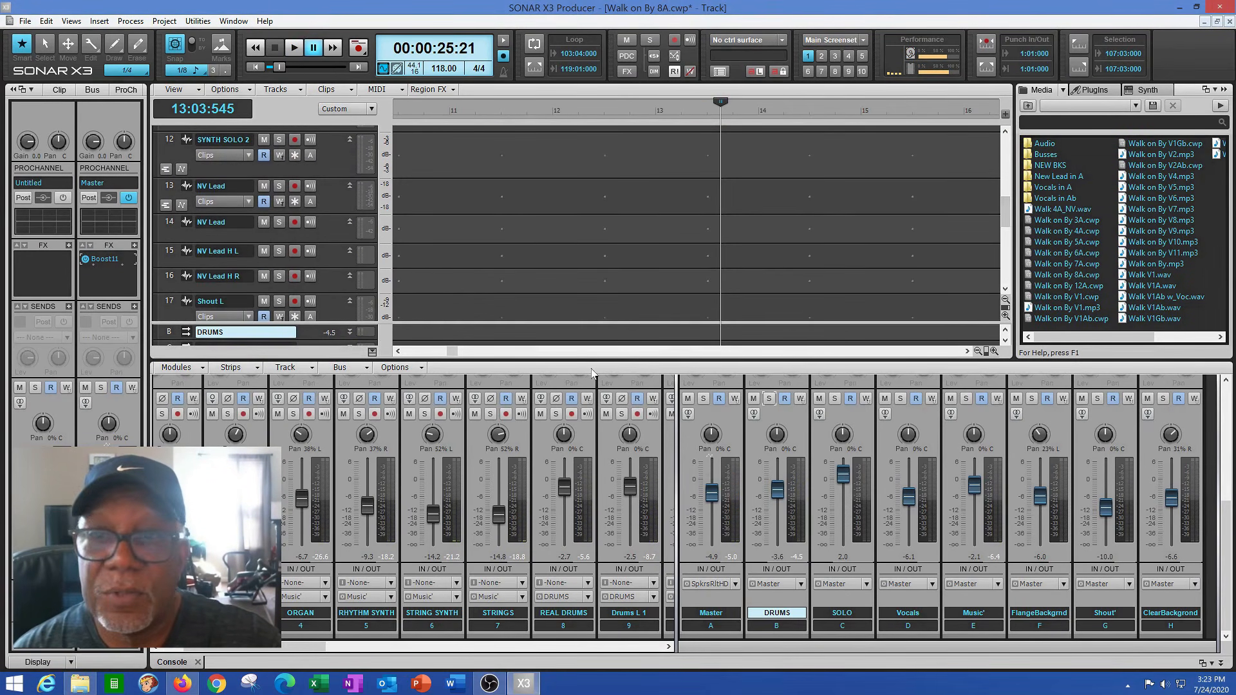
{"action": "left_click_drag", "start_coordinate": [450, 352], "coordinate": [479, 352]}
{"action": "left_click", "coordinate": [410, 300]}
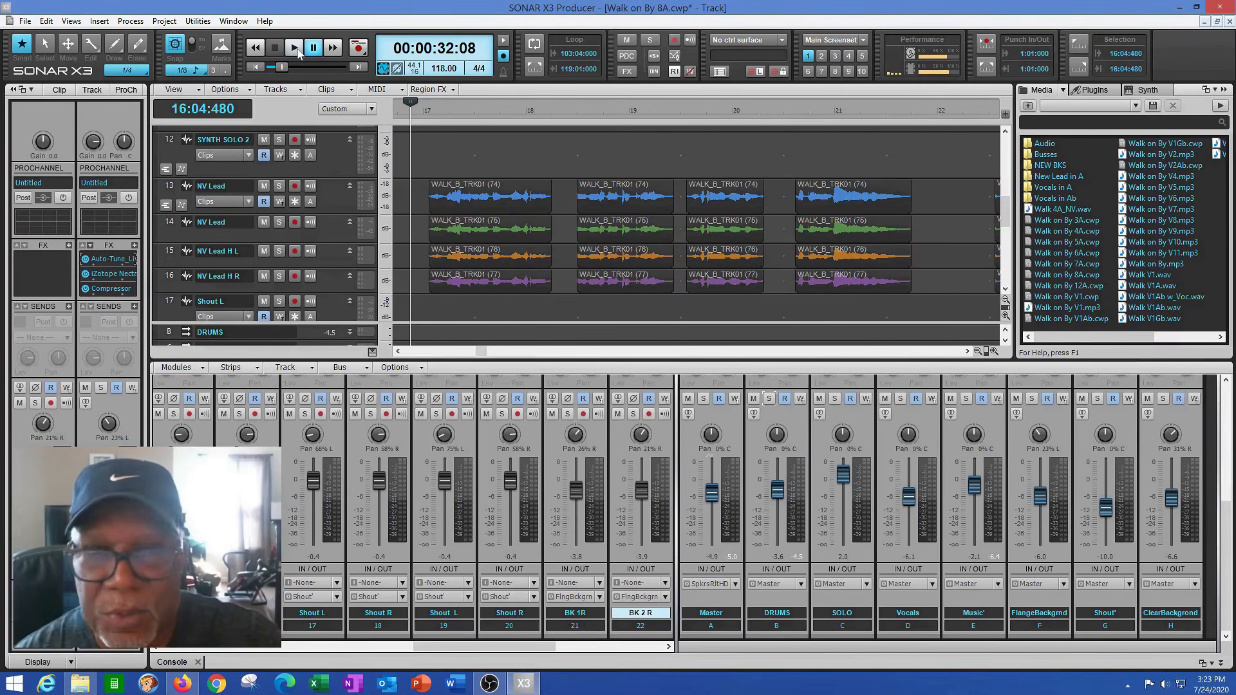
{"action": "key", "text": "space"}
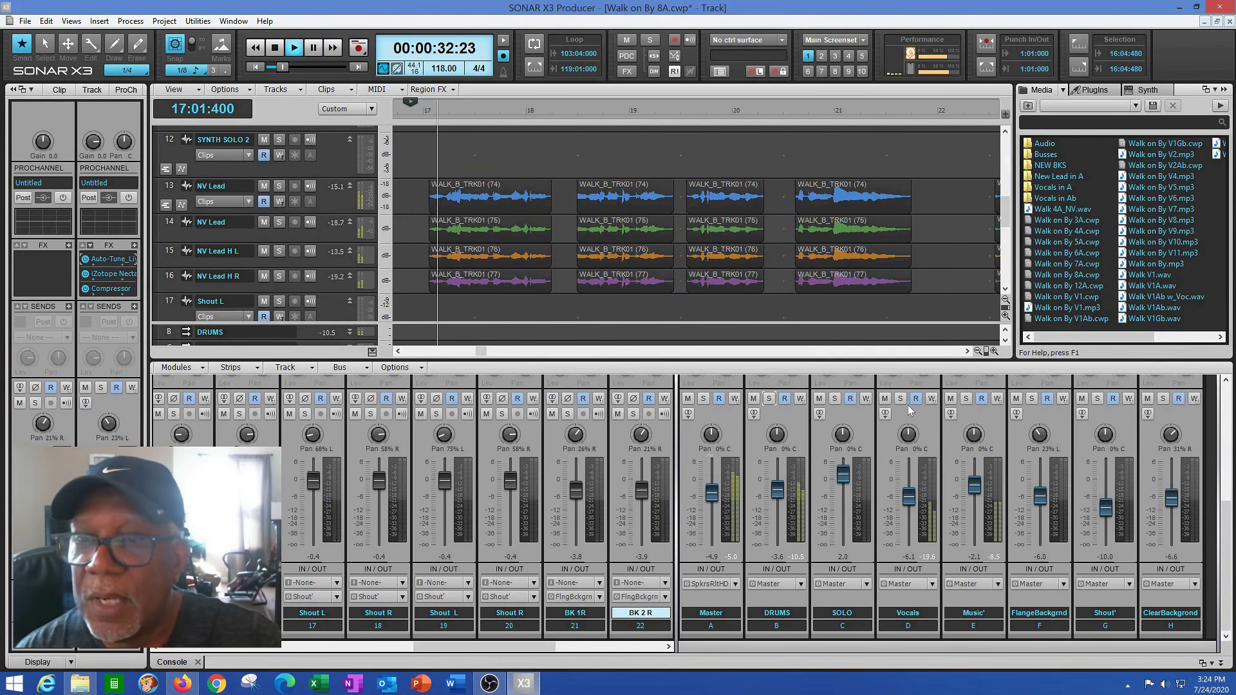
{"action": "left_click", "coordinate": [900, 399]}
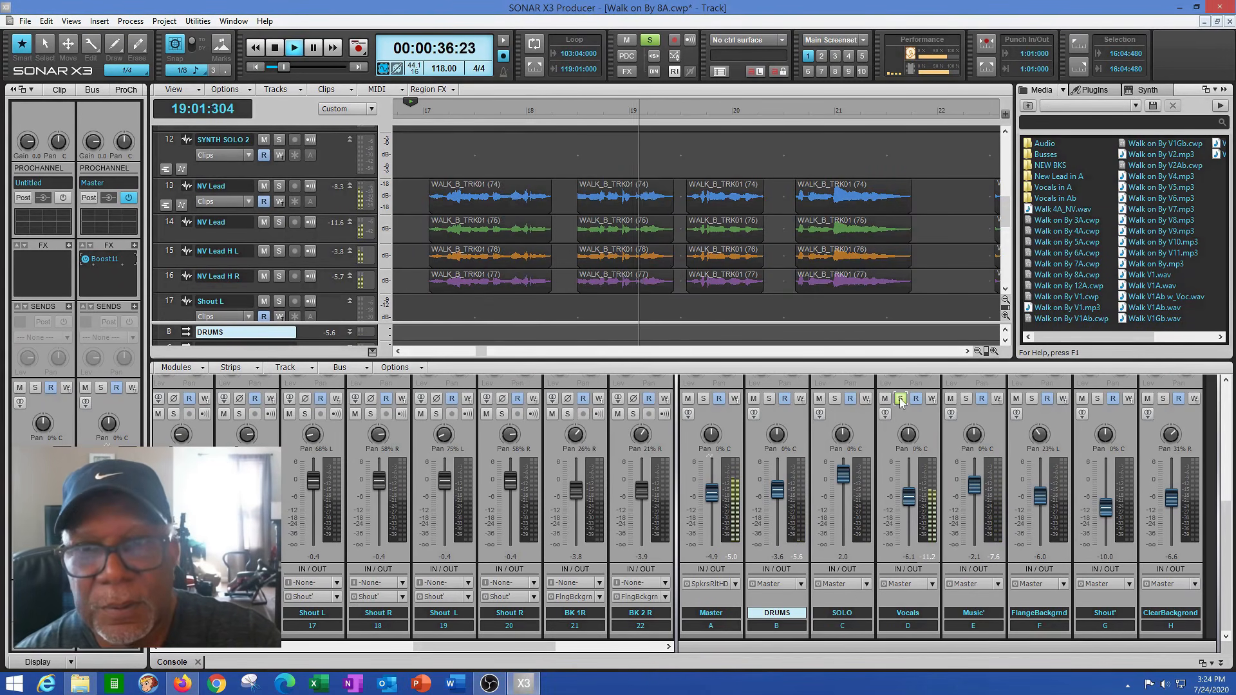
{"action": "left_click", "coordinate": [900, 399]}
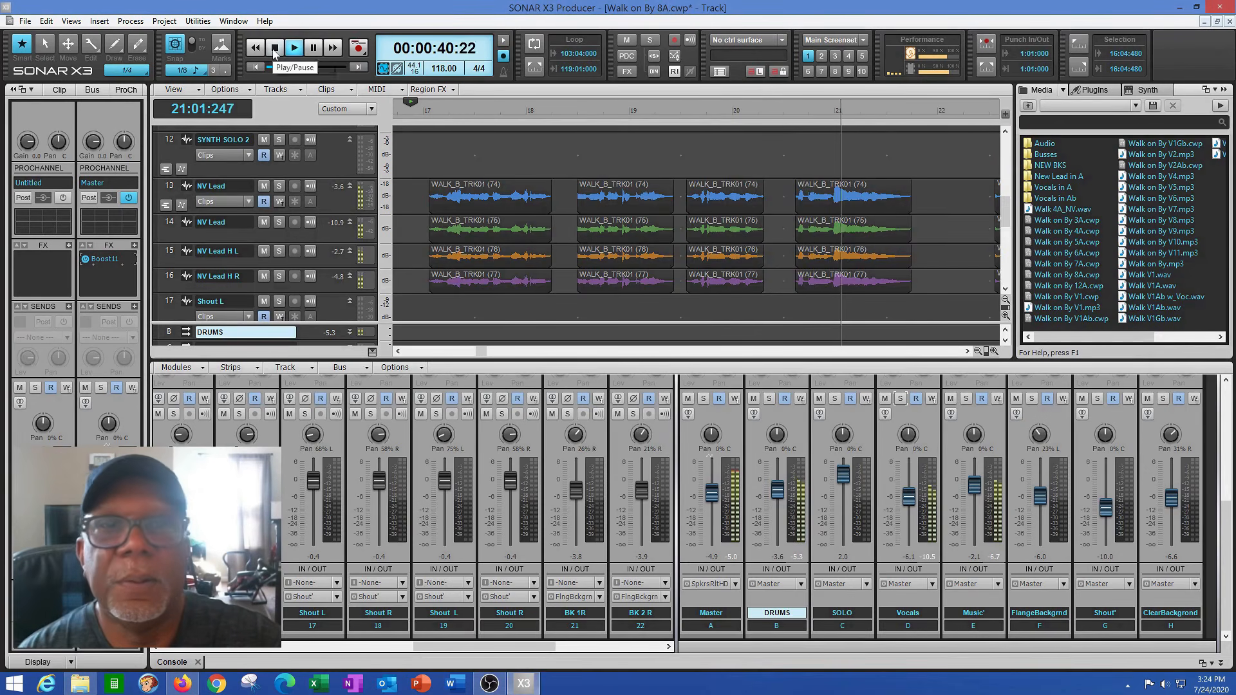
{"action": "left_click", "coordinate": [274, 48]}
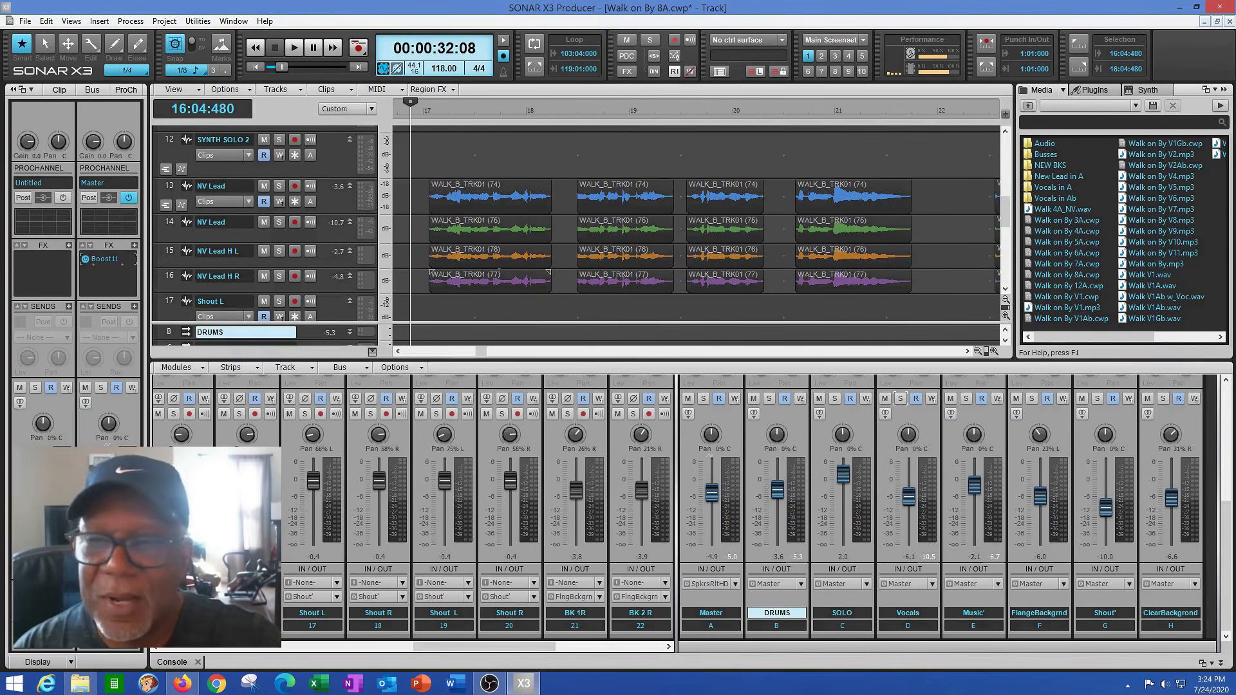
Solo the Shout bus and play the Shout clips from just before bar 76, then pause
{"action": "left_click_drag", "start_coordinate": [1006, 211], "coordinate": [1005, 239]}
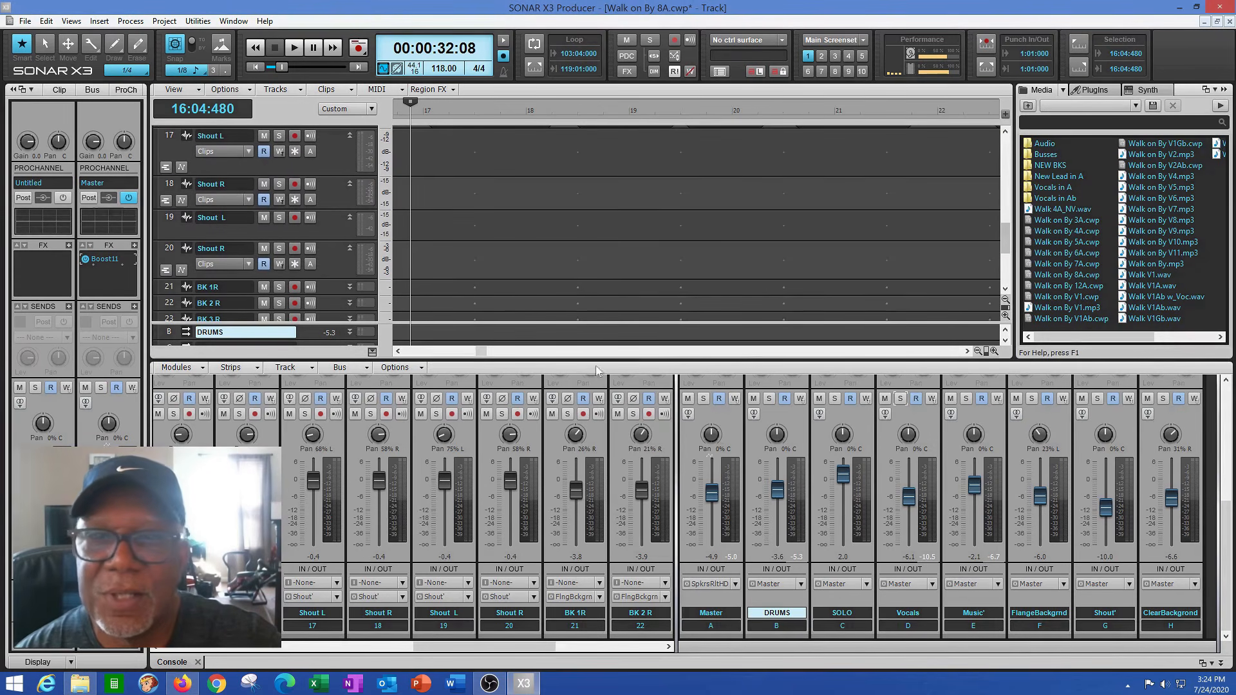
{"action": "left_click_drag", "start_coordinate": [480, 353], "coordinate": [746, 347]}
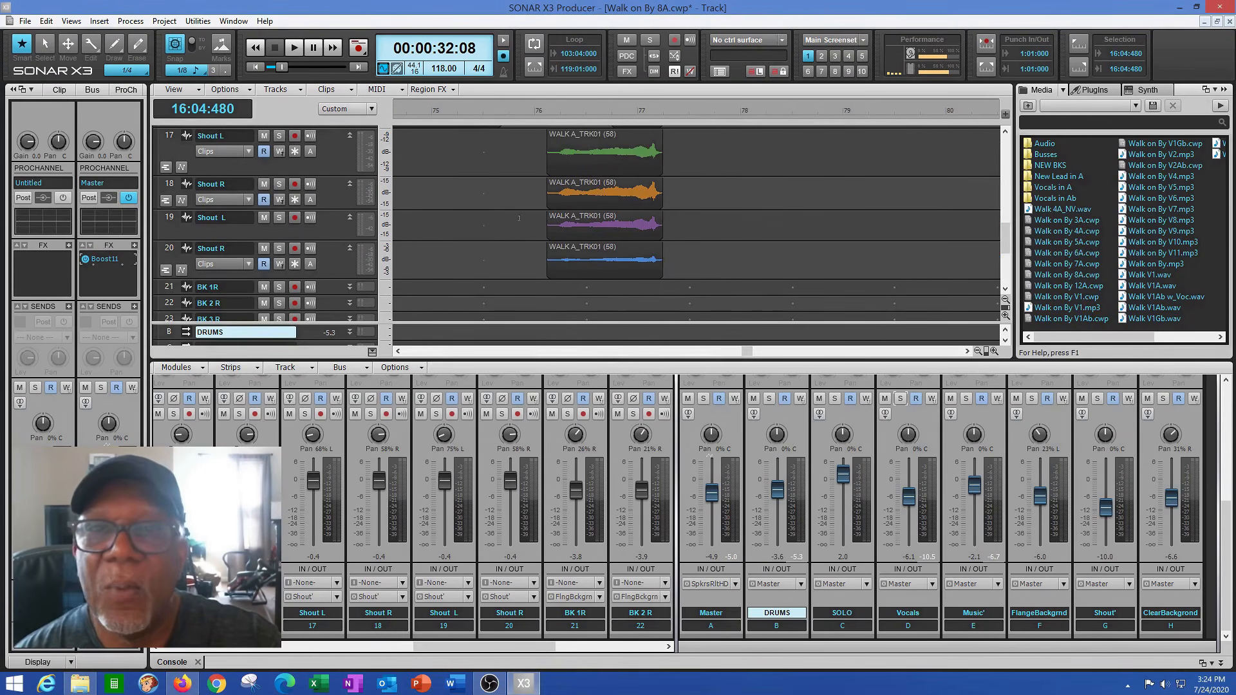
{"action": "left_click", "coordinate": [523, 303]}
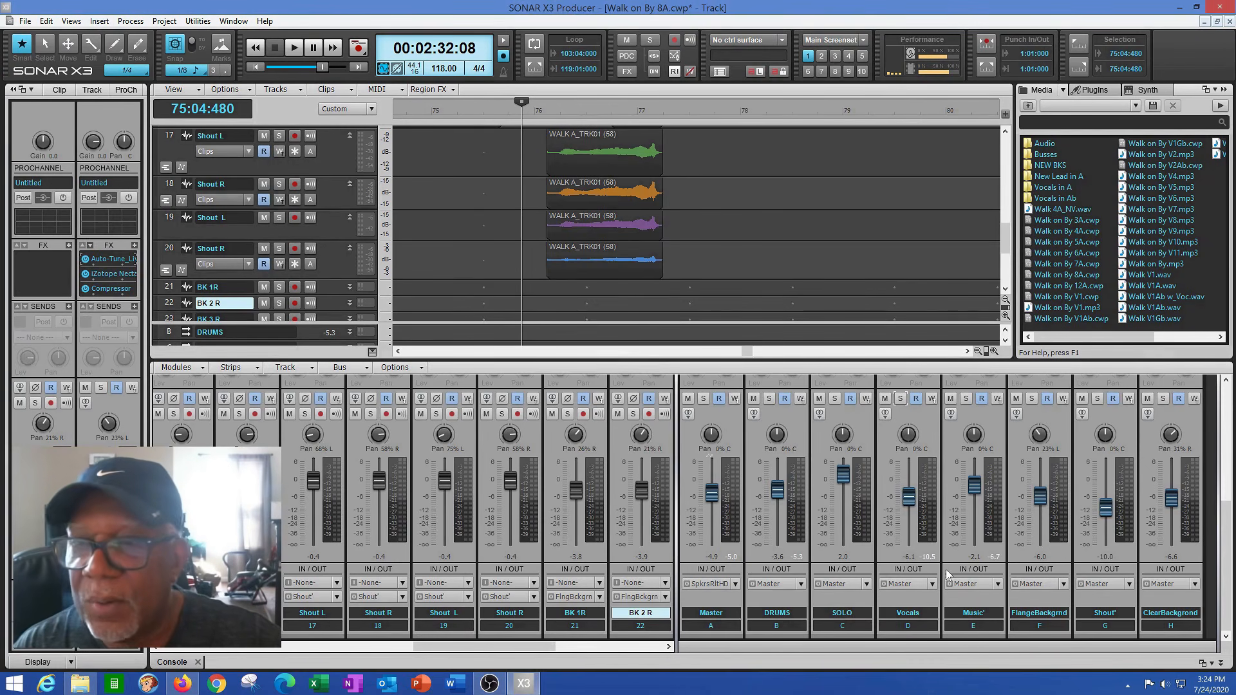
{"action": "left_click", "coordinate": [1096, 399]}
{"action": "left_click", "coordinate": [544, 330]}
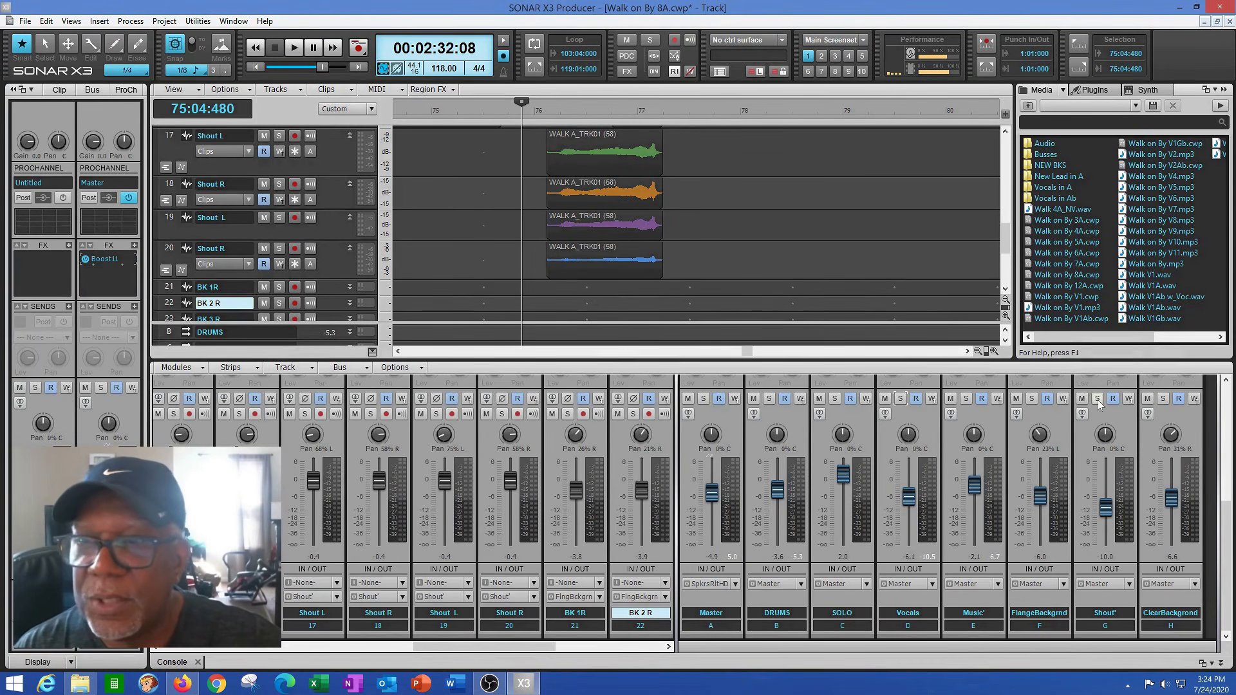
{"action": "left_click", "coordinate": [296, 51]}
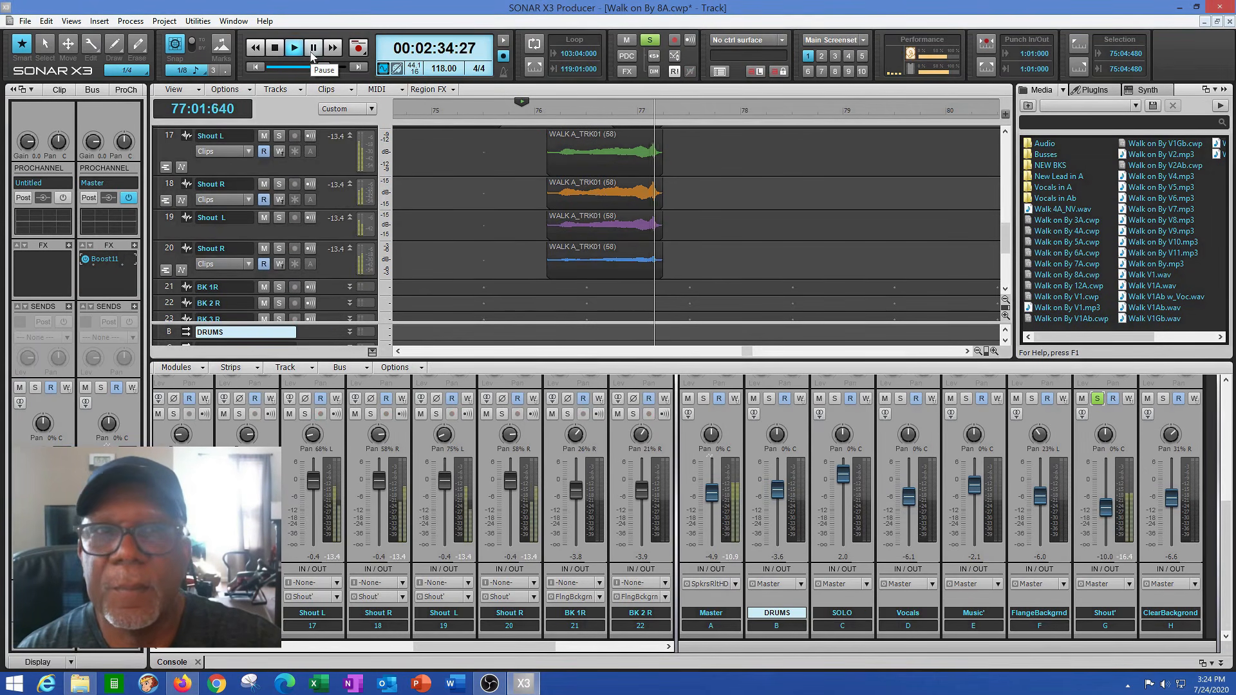
{"action": "left_click", "coordinate": [312, 51]}
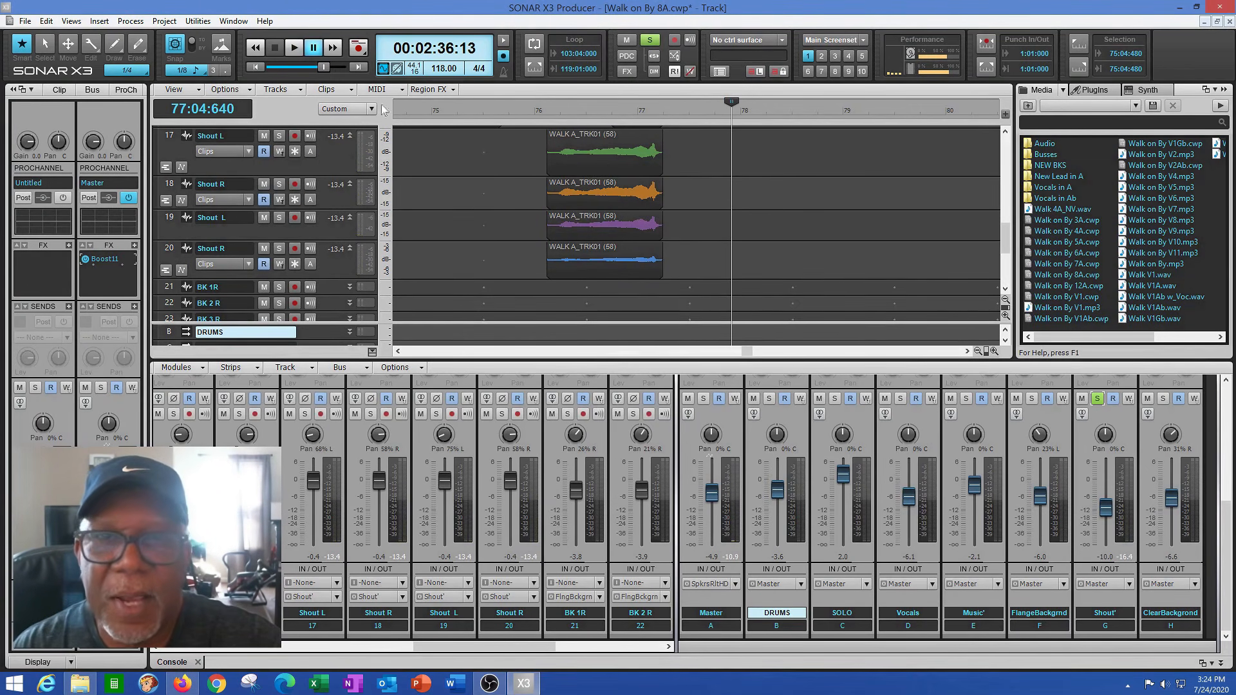
Unsolo the Shout bus and play the full mix from bar 75 beat 4 into bar 89, pausing once along the way
{"action": "left_click", "coordinate": [505, 303]}
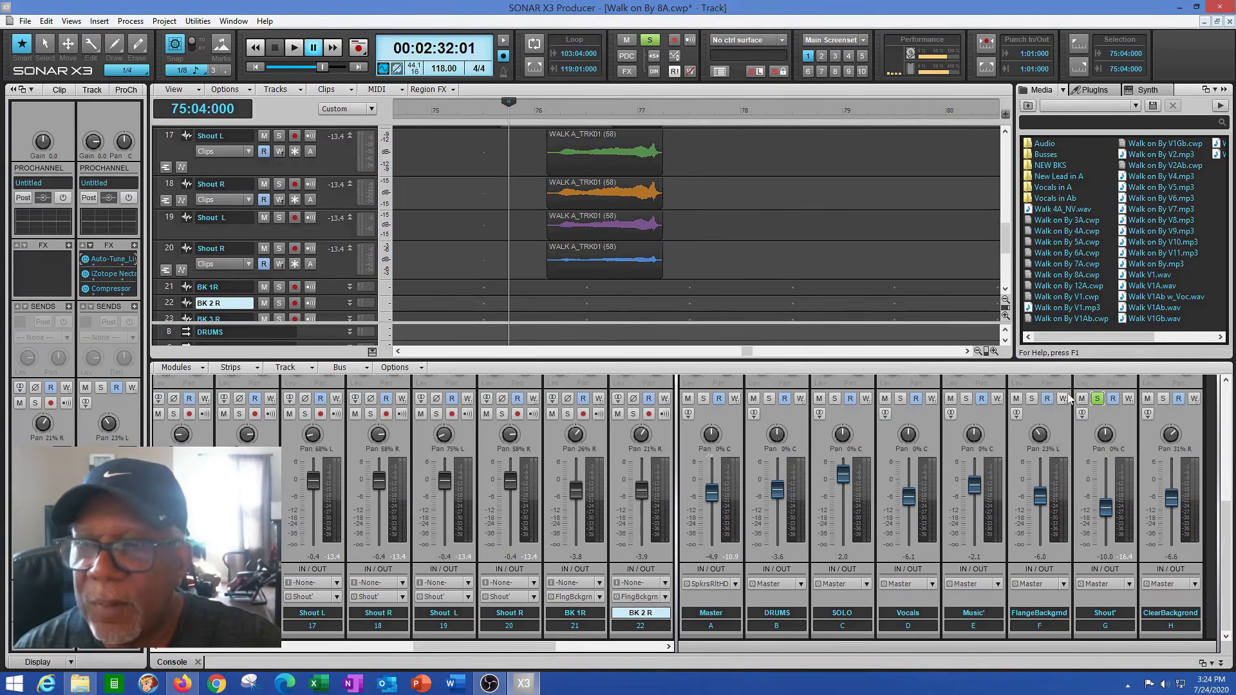
{"action": "left_click", "coordinate": [1097, 398]}
{"action": "left_click", "coordinate": [294, 48]}
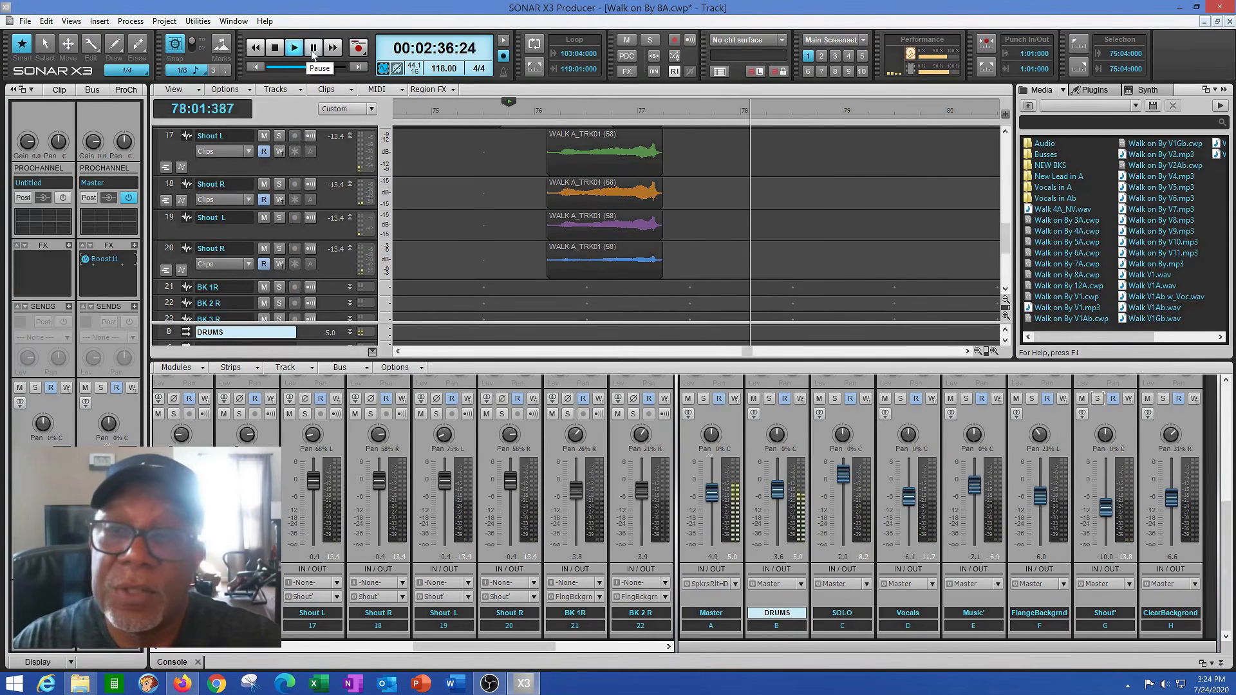
{"action": "left_click", "coordinate": [312, 49]}
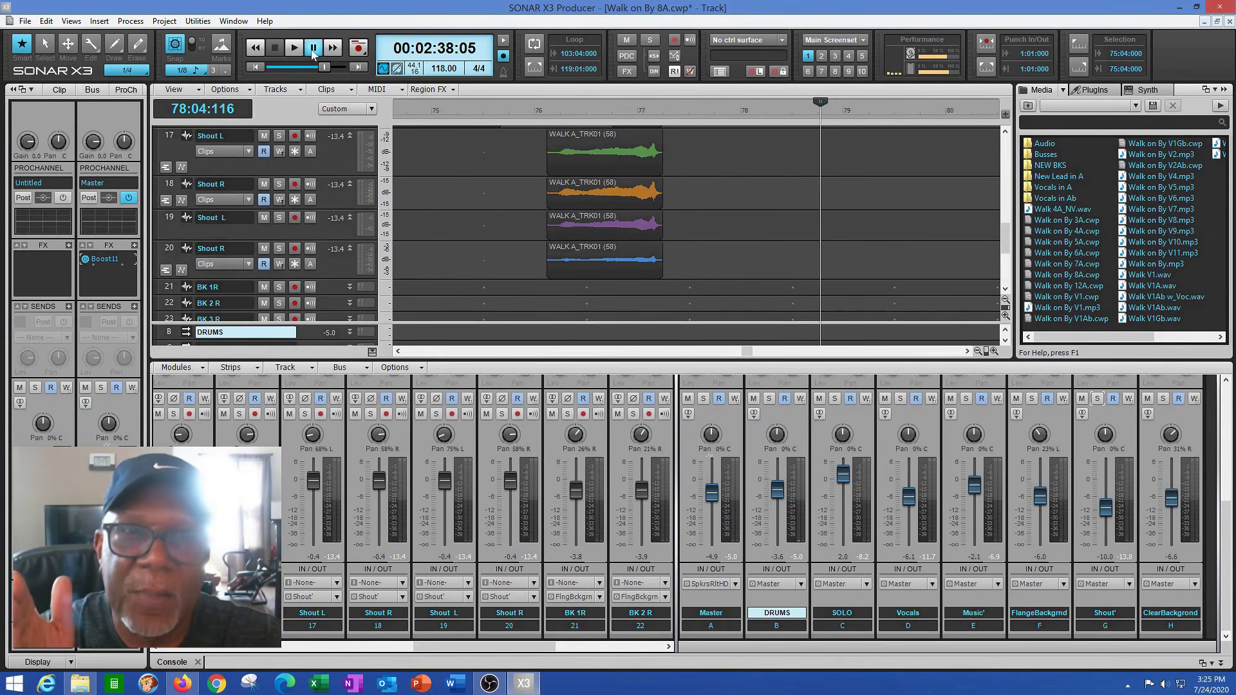
{"action": "left_click", "coordinate": [313, 50]}
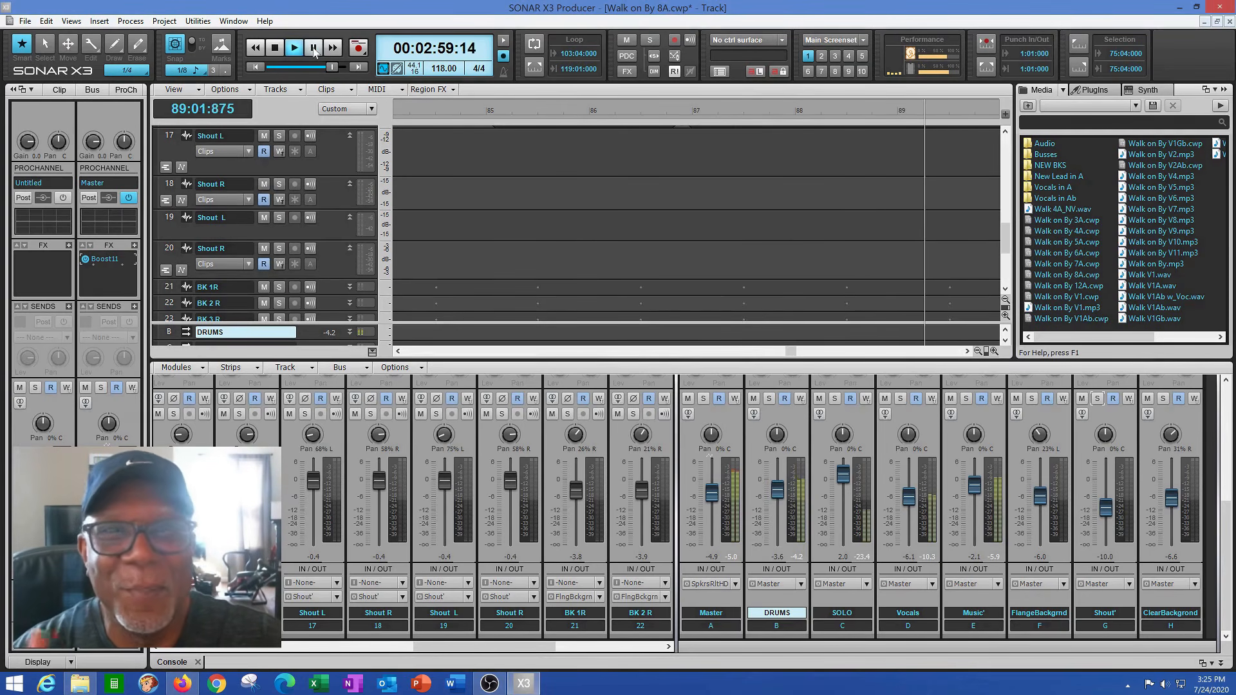
{"action": "left_click", "coordinate": [313, 49]}
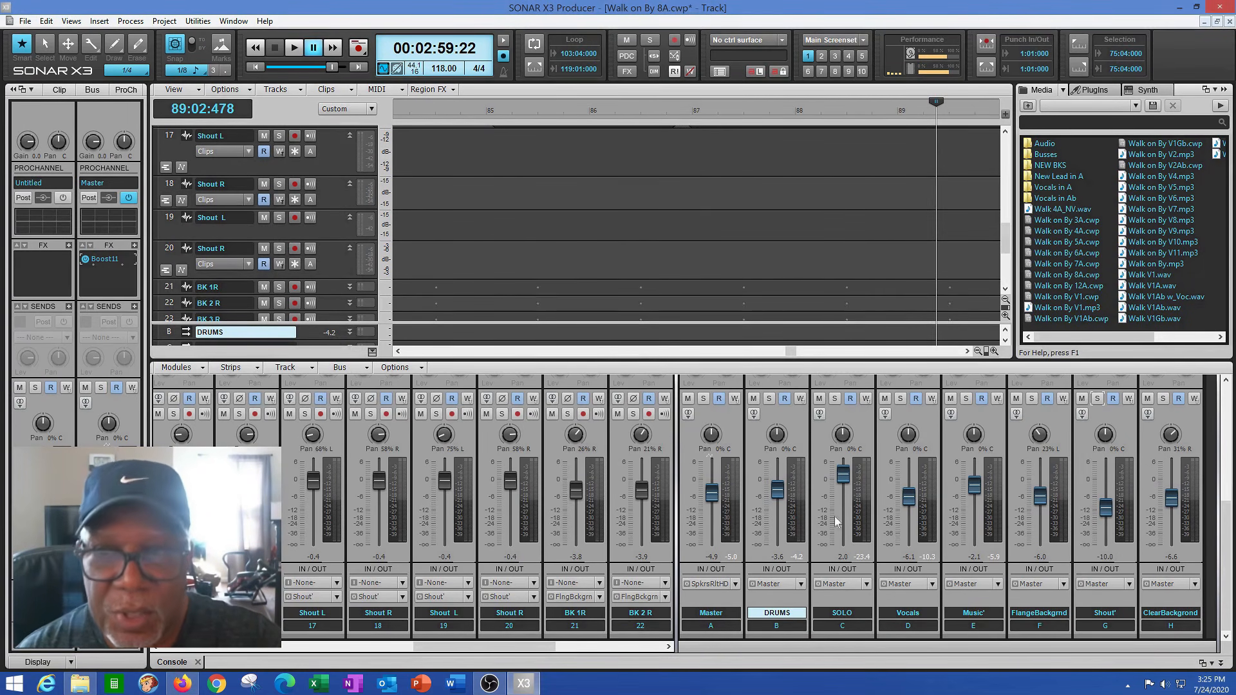
Locate the BK background vocal clips and play the mix from bar 103, then stop
{"action": "left_click", "coordinate": [966, 351]}
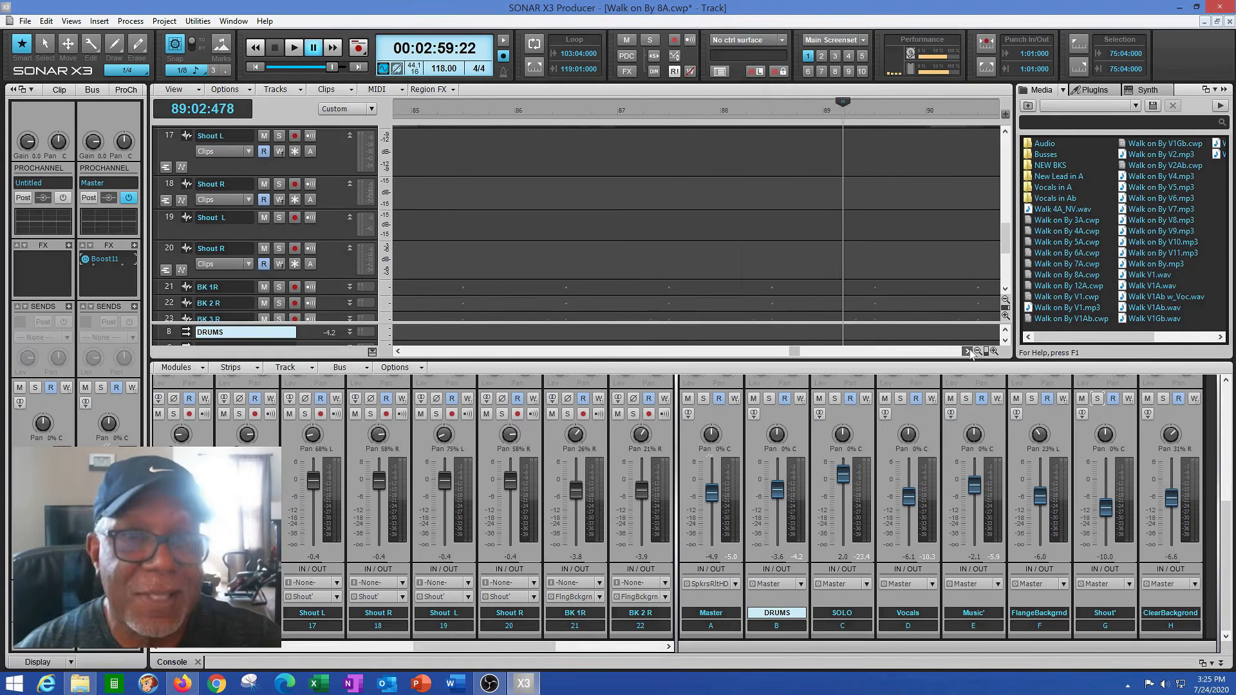
{"action": "left_click_drag", "start_coordinate": [966, 351], "coordinate": [969, 351]}
{"action": "left_click_drag", "start_coordinate": [1005, 247], "coordinate": [1005, 263]}
{"action": "left_click_drag", "start_coordinate": [968, 351], "coordinate": [967, 352]}
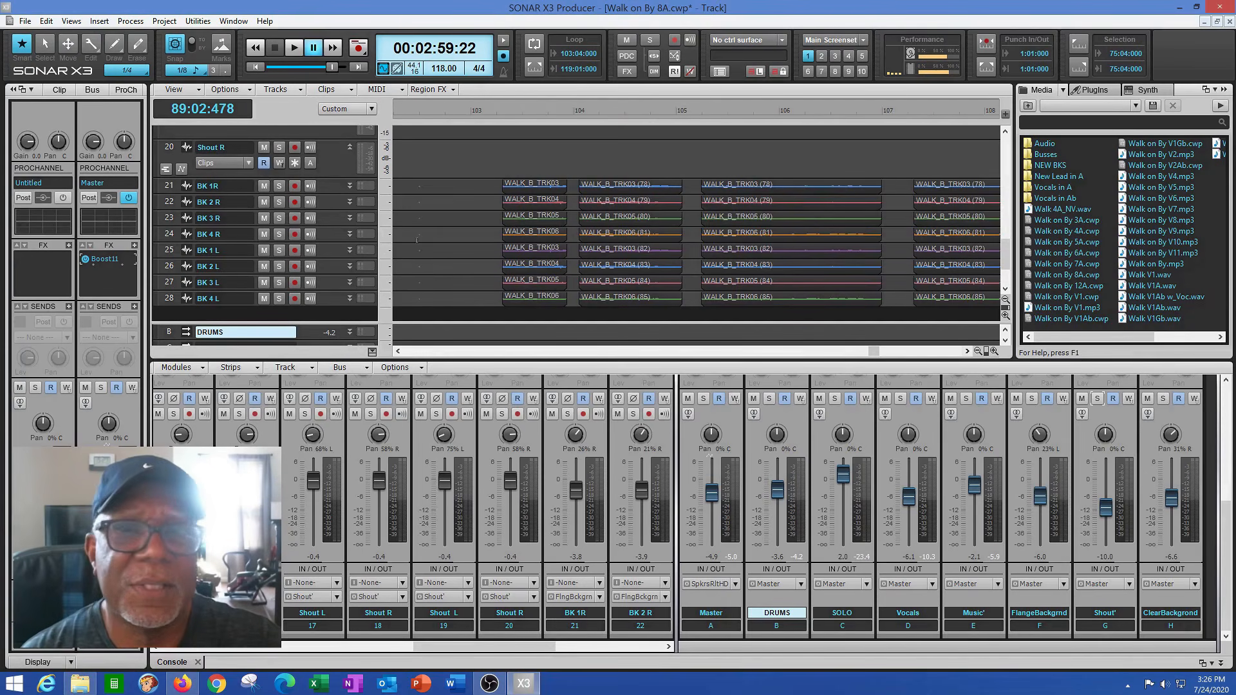
{"action": "left_click", "coordinate": [465, 204]}
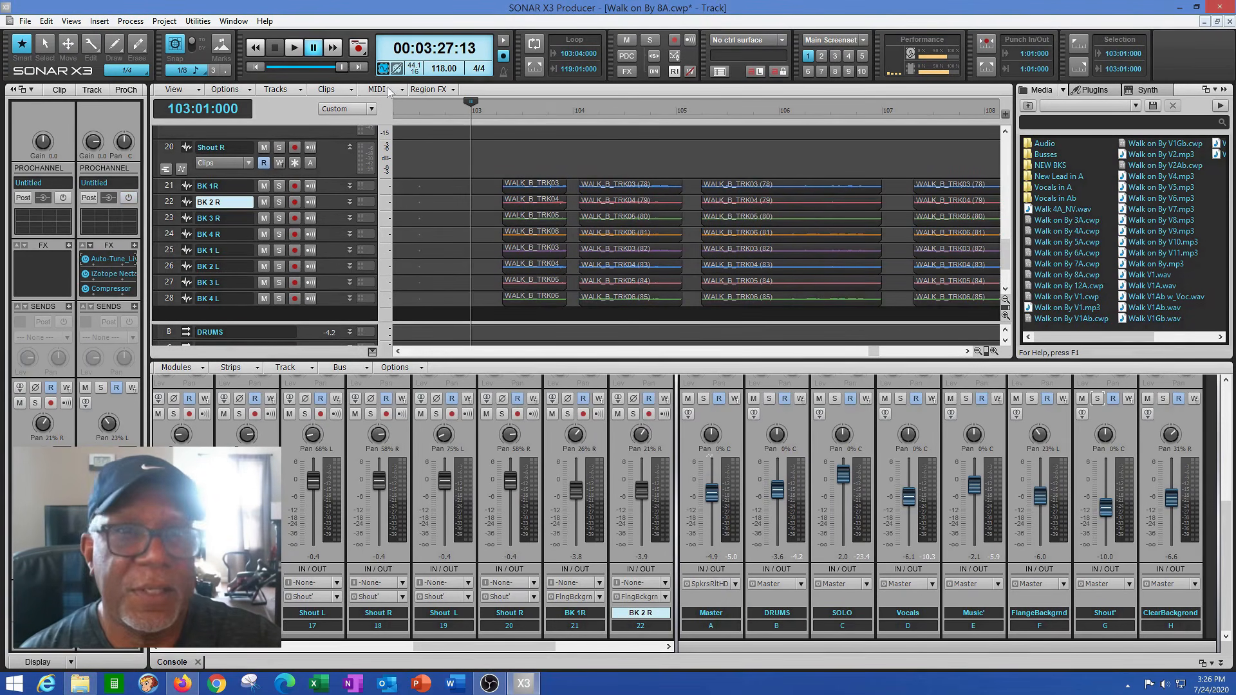
{"action": "left_click", "coordinate": [294, 49]}
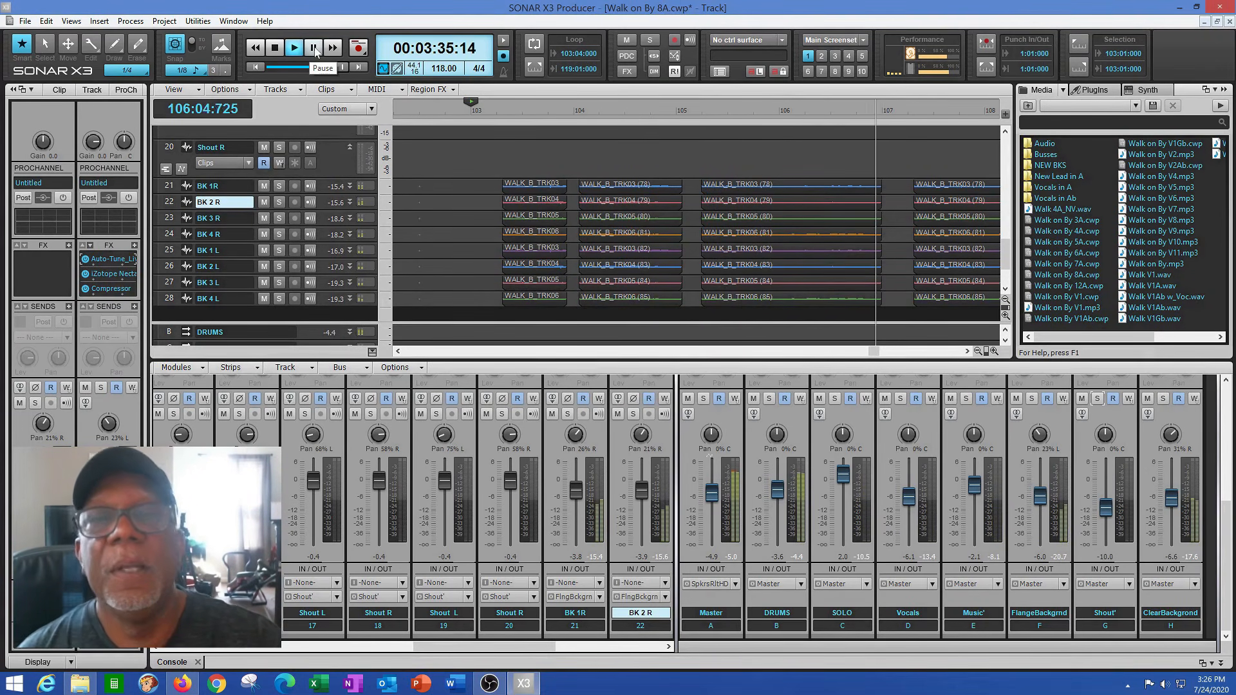
{"action": "left_click", "coordinate": [274, 48]}
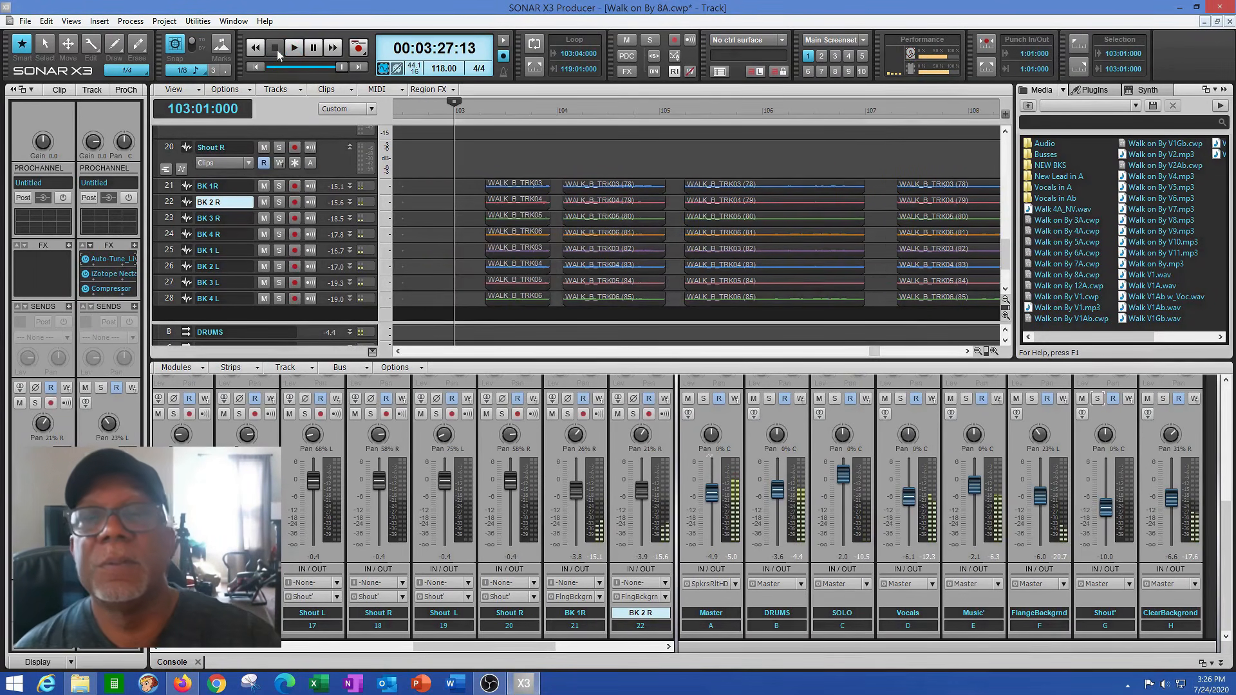
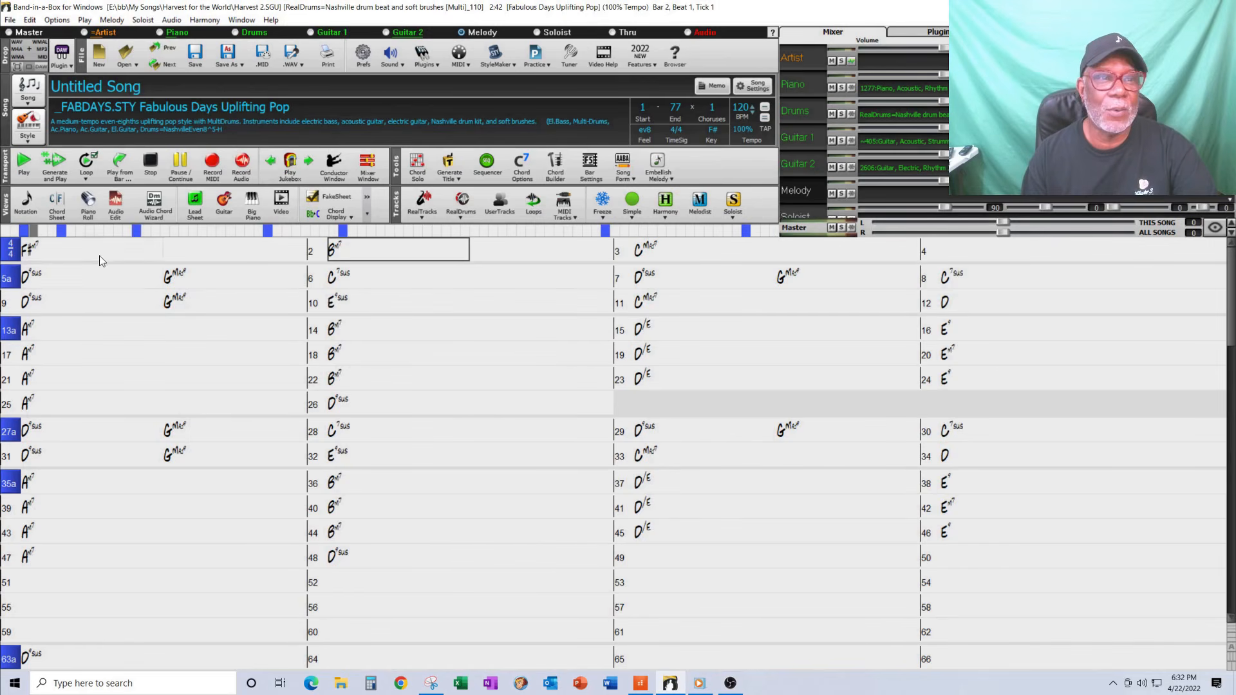
Play the Harvest 2 song from bar 1 in Band-in-a-Box
{"action": "double_click", "coordinate": [83, 254]}
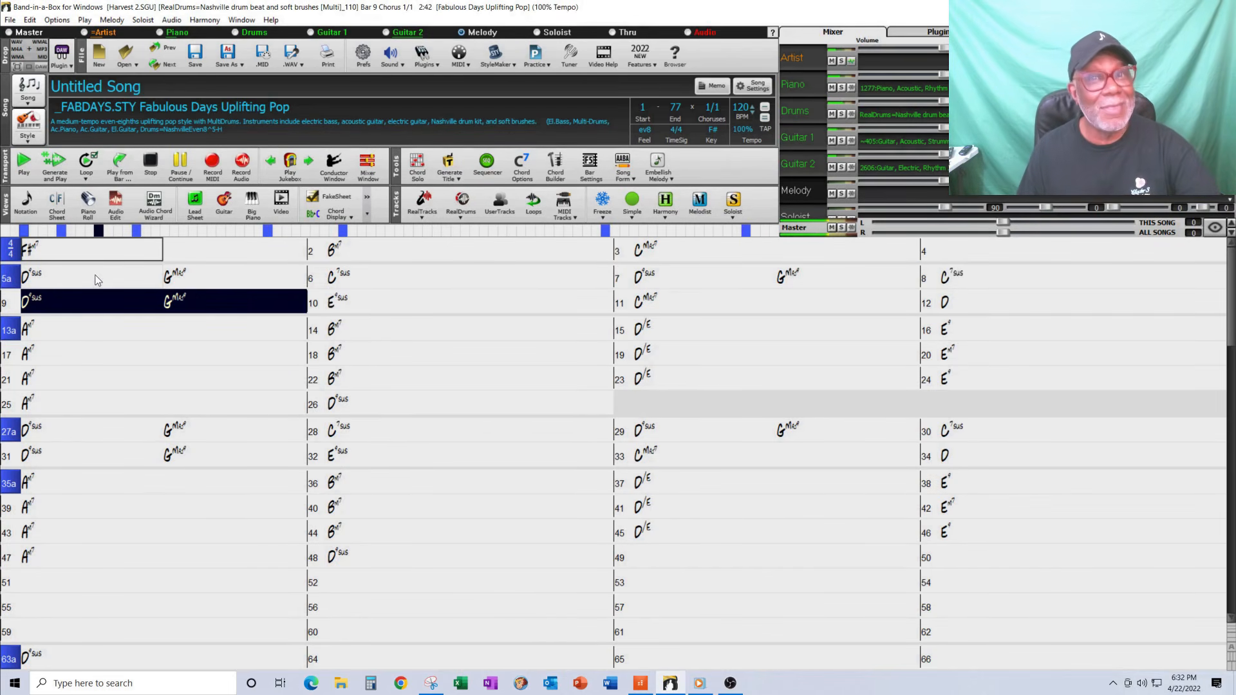
Stop playback, replay the Harvest 2 song from bar 1, stop it again and return to bar 1
{"action": "left_click", "coordinate": [154, 161]}
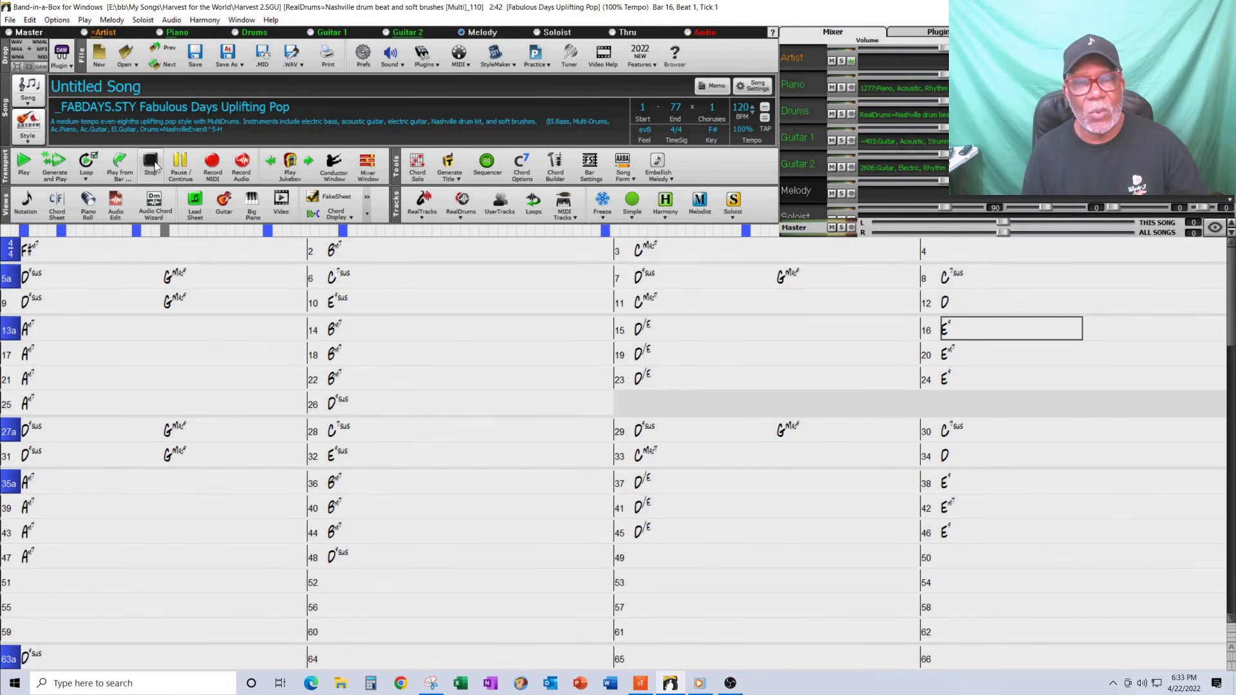
{"action": "left_click", "coordinate": [106, 253]}
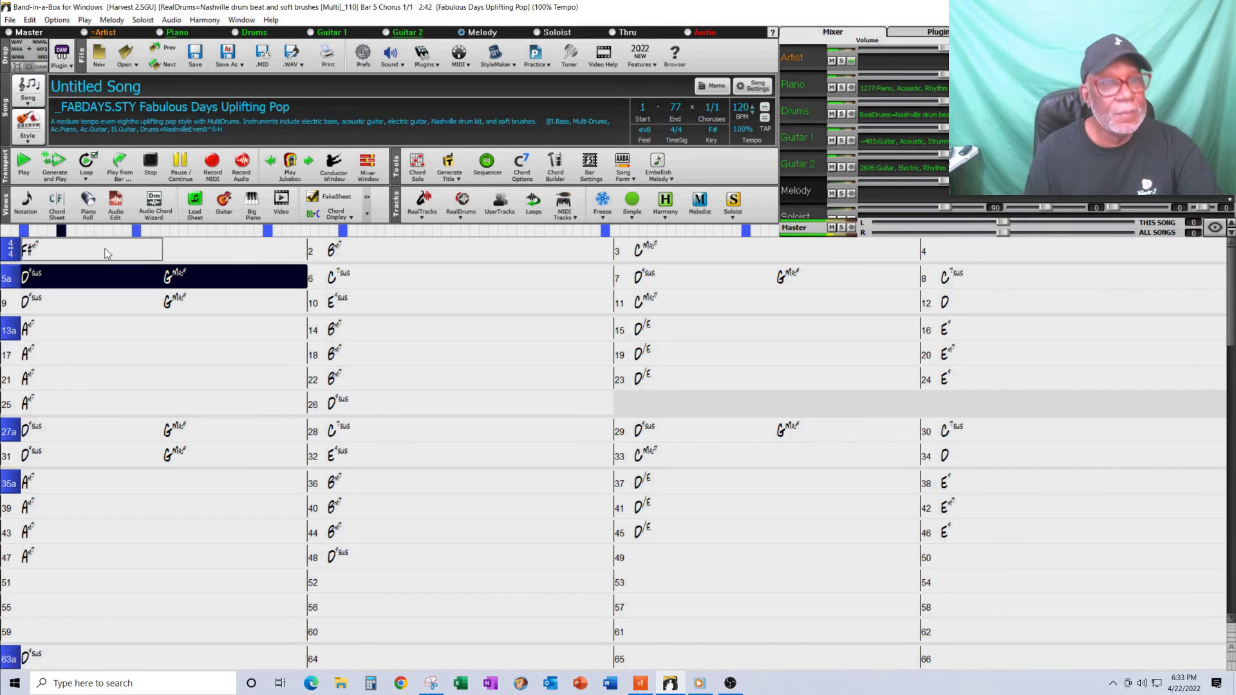
{"action": "left_click", "coordinate": [150, 165]}
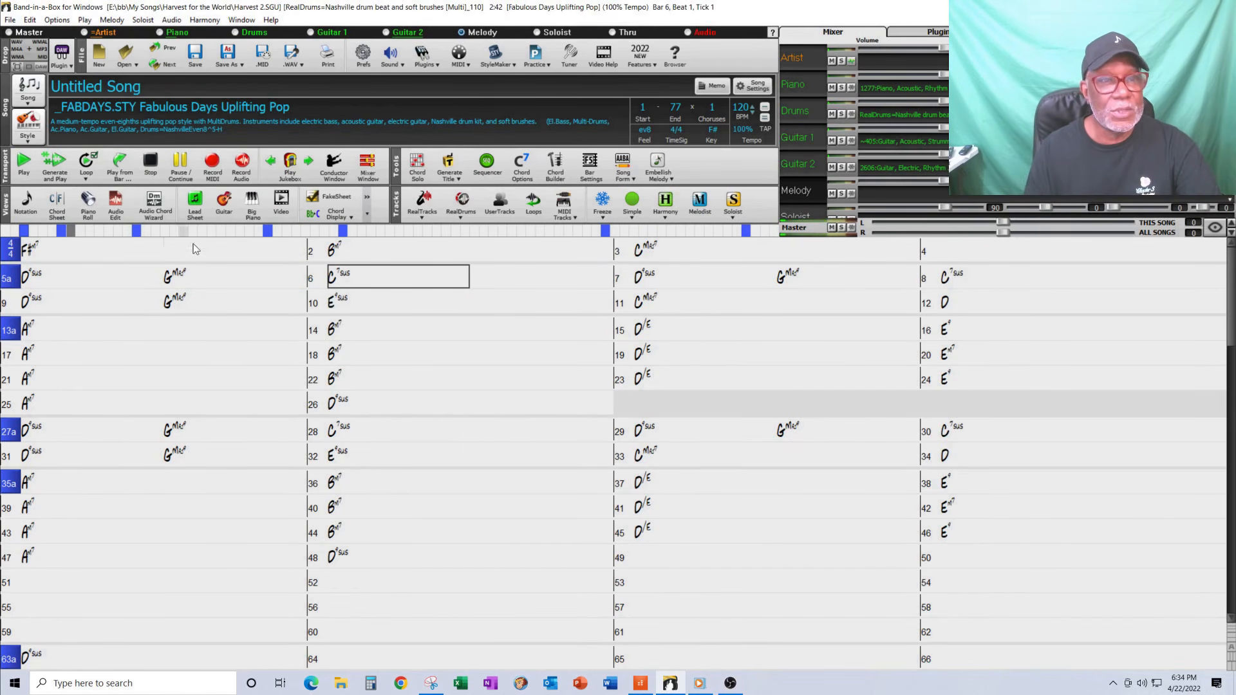
{"action": "left_click", "coordinate": [110, 252]}
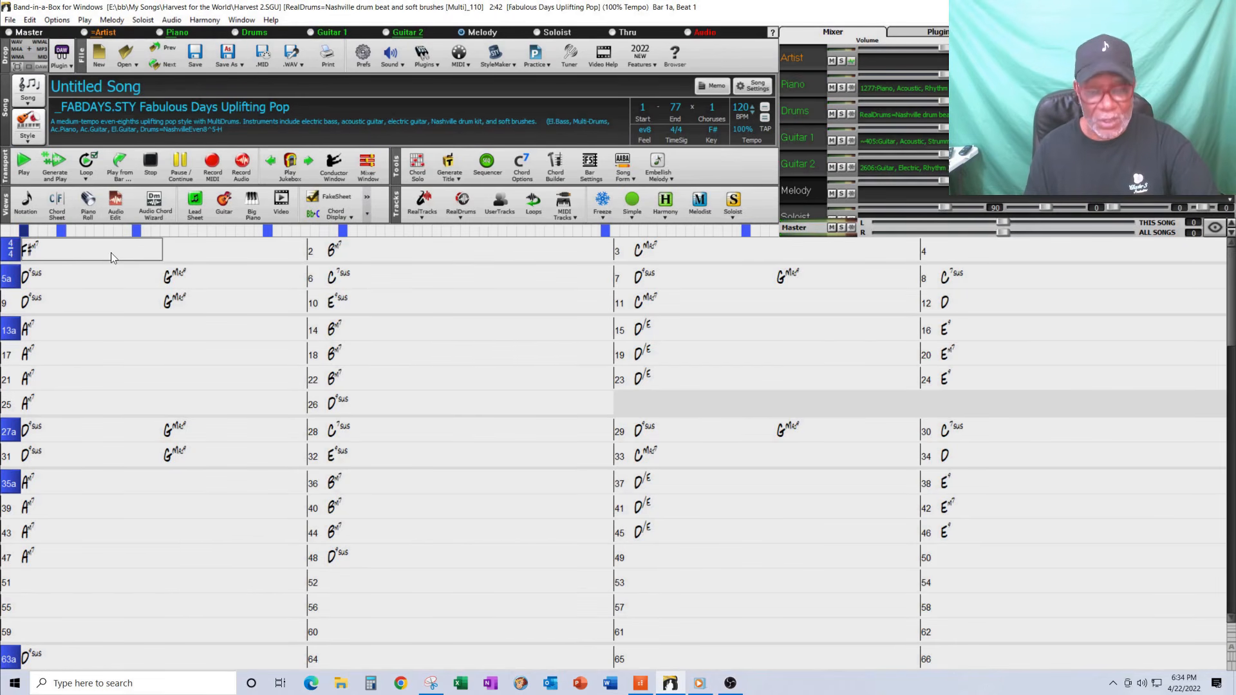
Apply a push by 1/8 to the Bm7 chord on beat 1 of bar 2
{"action": "left_click", "coordinate": [359, 254]}
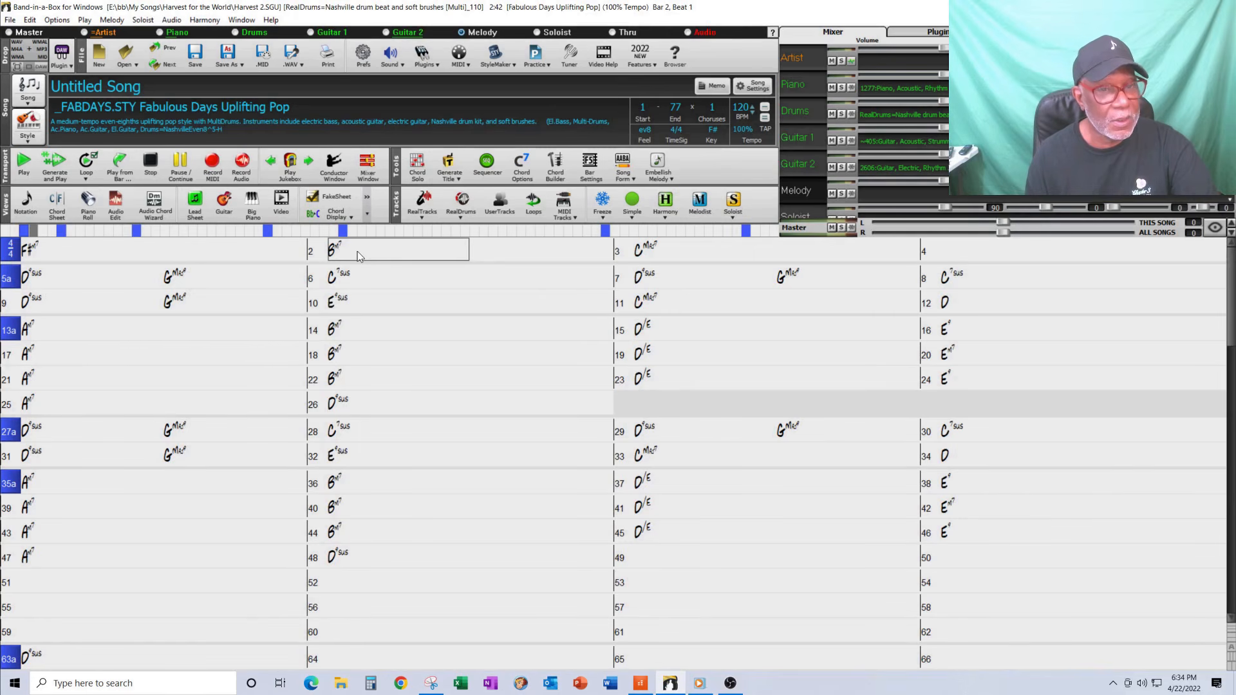
{"action": "right_click", "coordinate": [359, 257]}
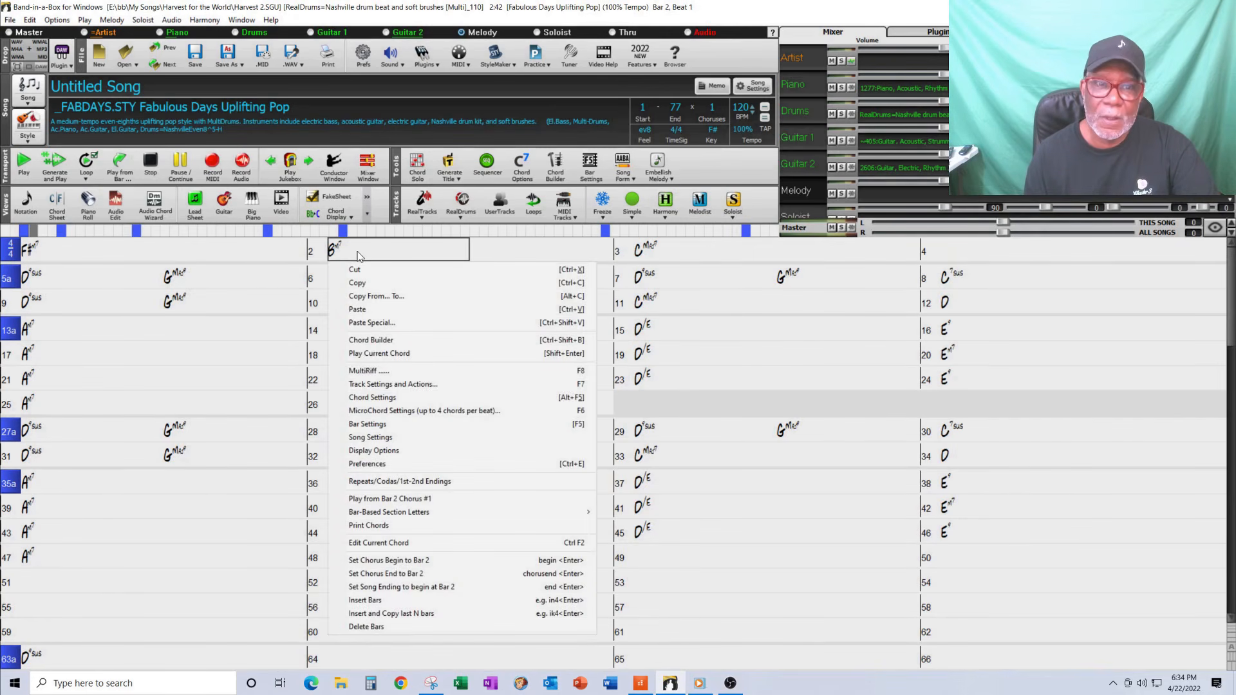
{"action": "left_click", "coordinate": [372, 397]}
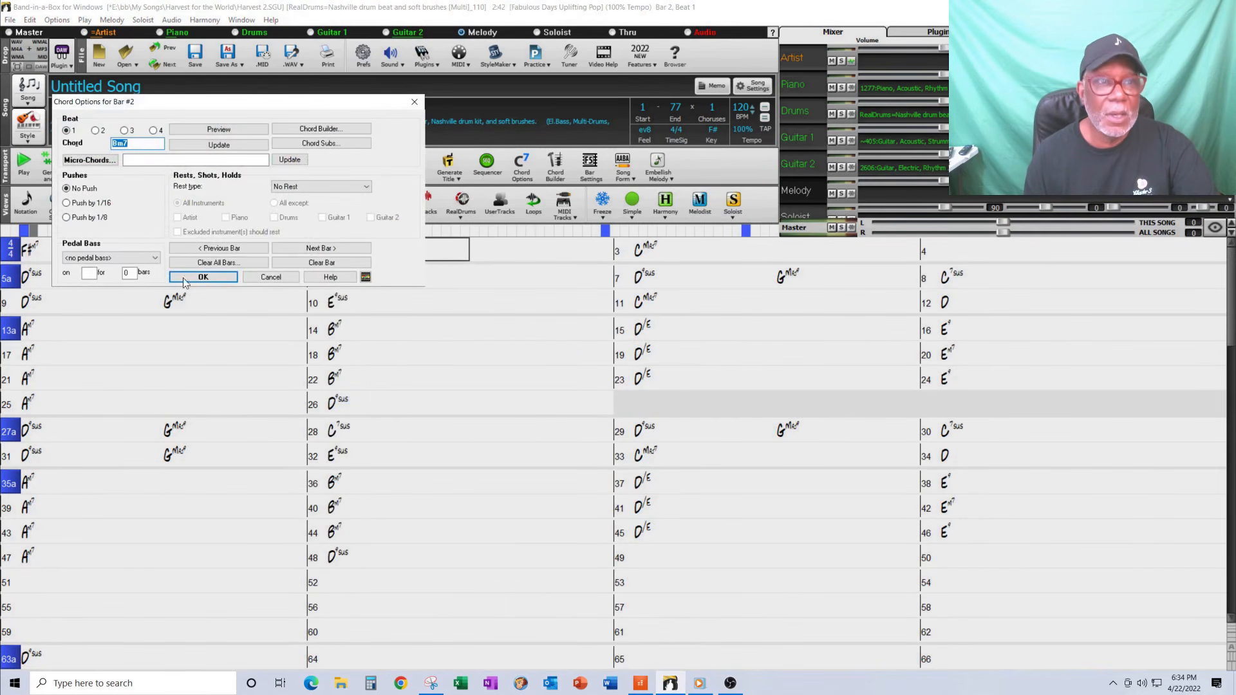
{"action": "left_click", "coordinate": [67, 218]}
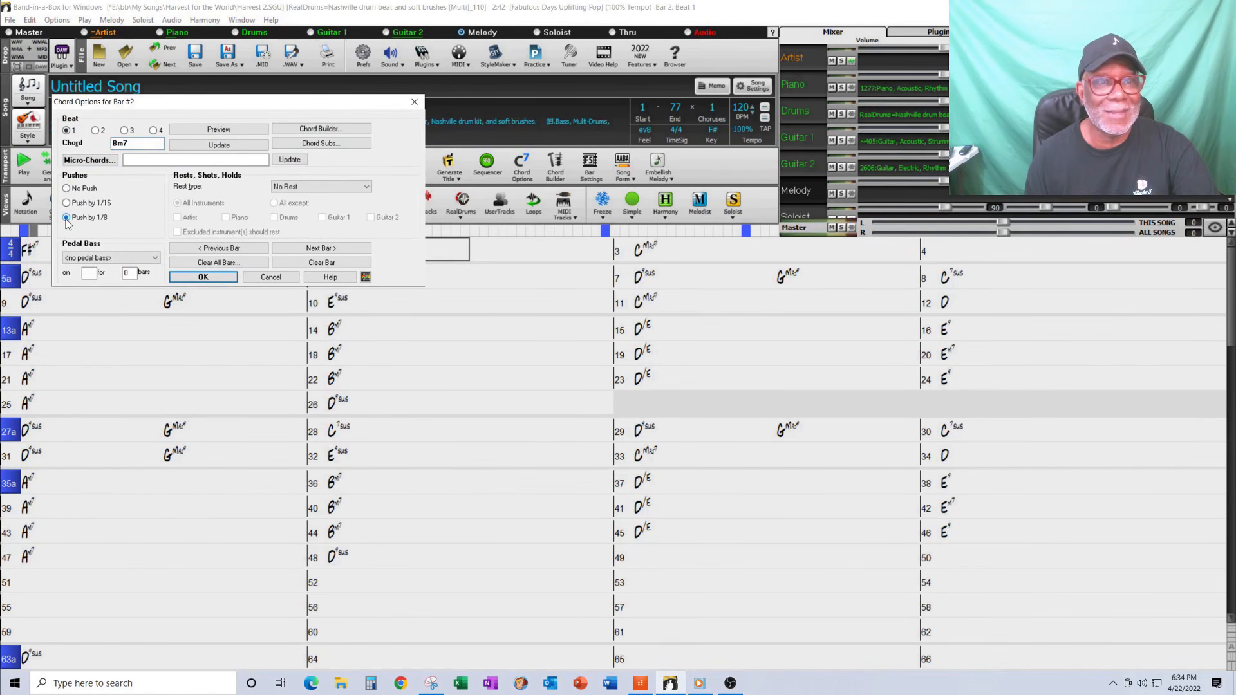
{"action": "left_click", "coordinate": [203, 277]}
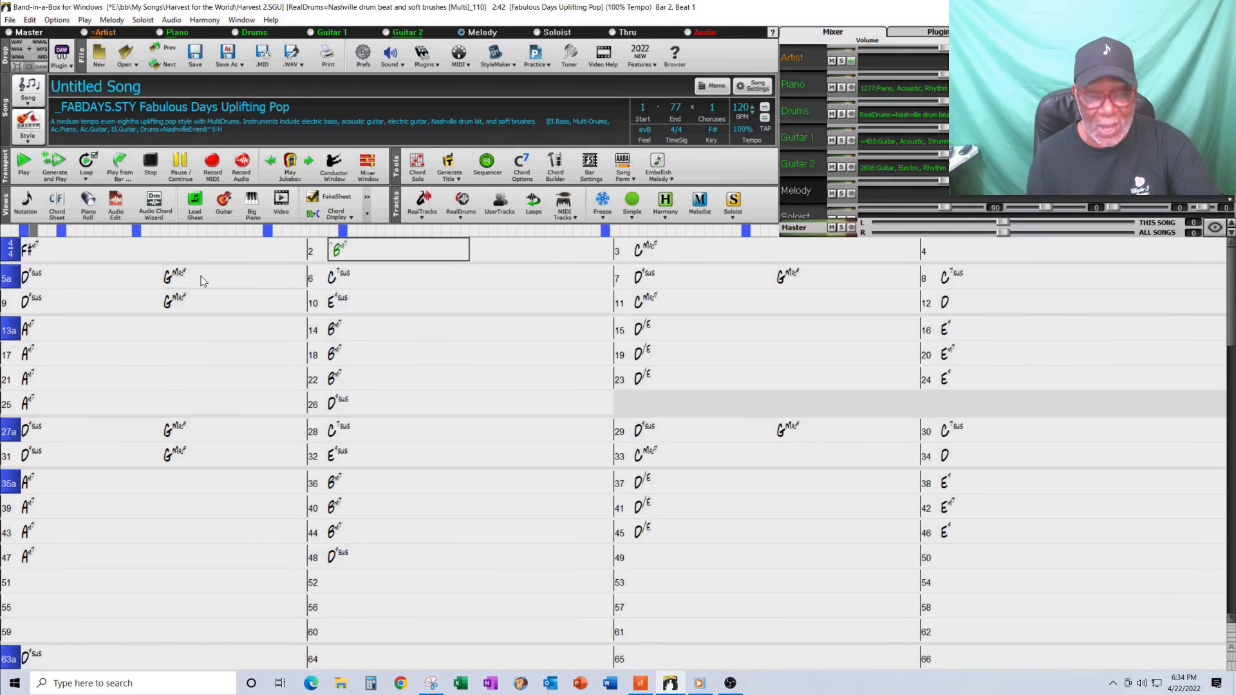
Apply a push by 1/8 to the GMaj9 chord on beat 3 of bar 5
{"action": "left_click", "coordinate": [192, 277]}
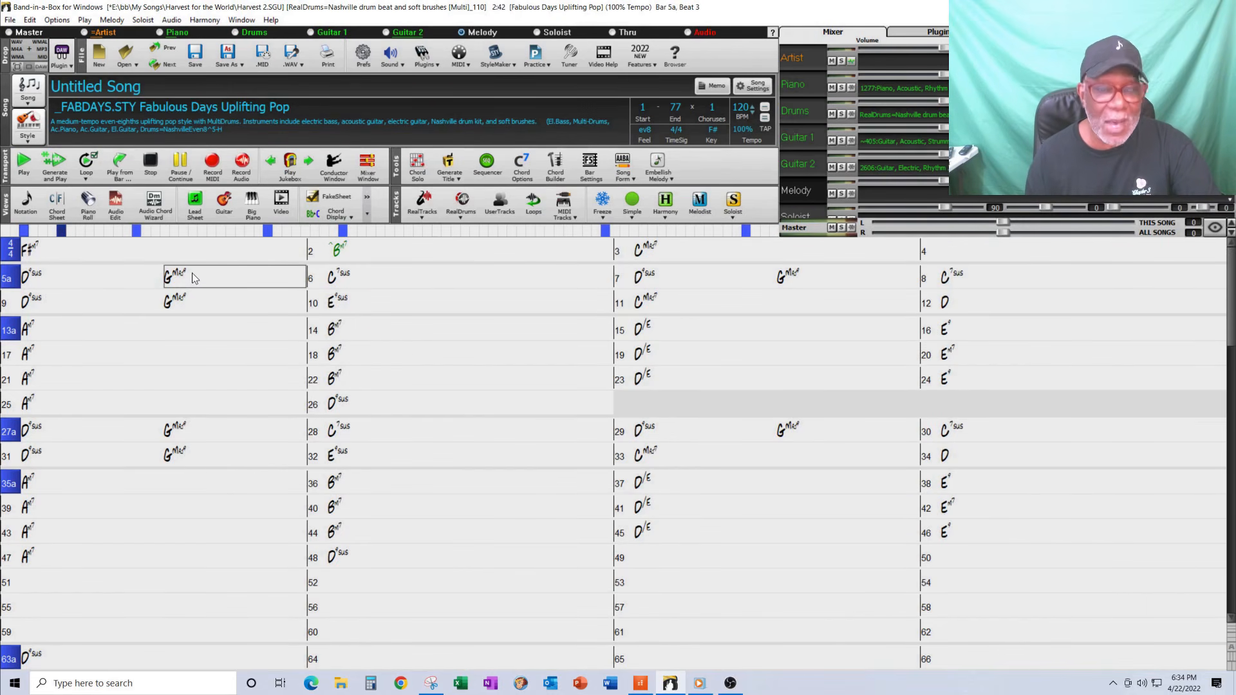
{"action": "right_click", "coordinate": [193, 278]}
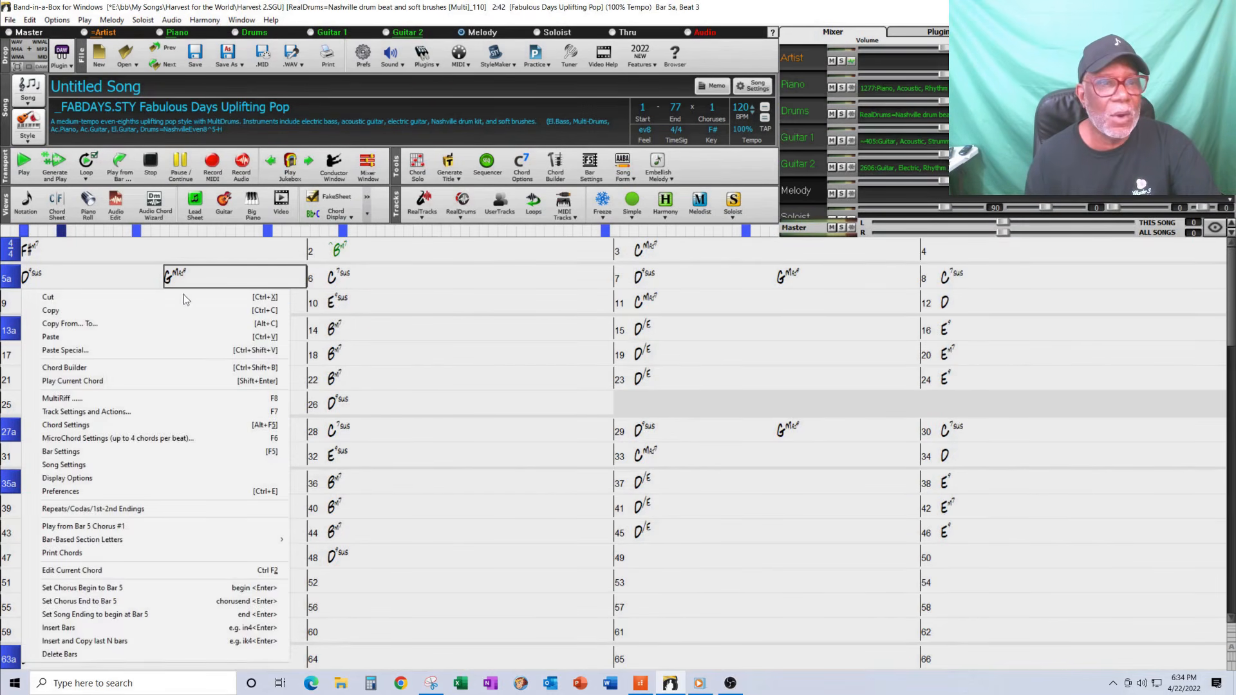
{"action": "left_click", "coordinate": [104, 425]}
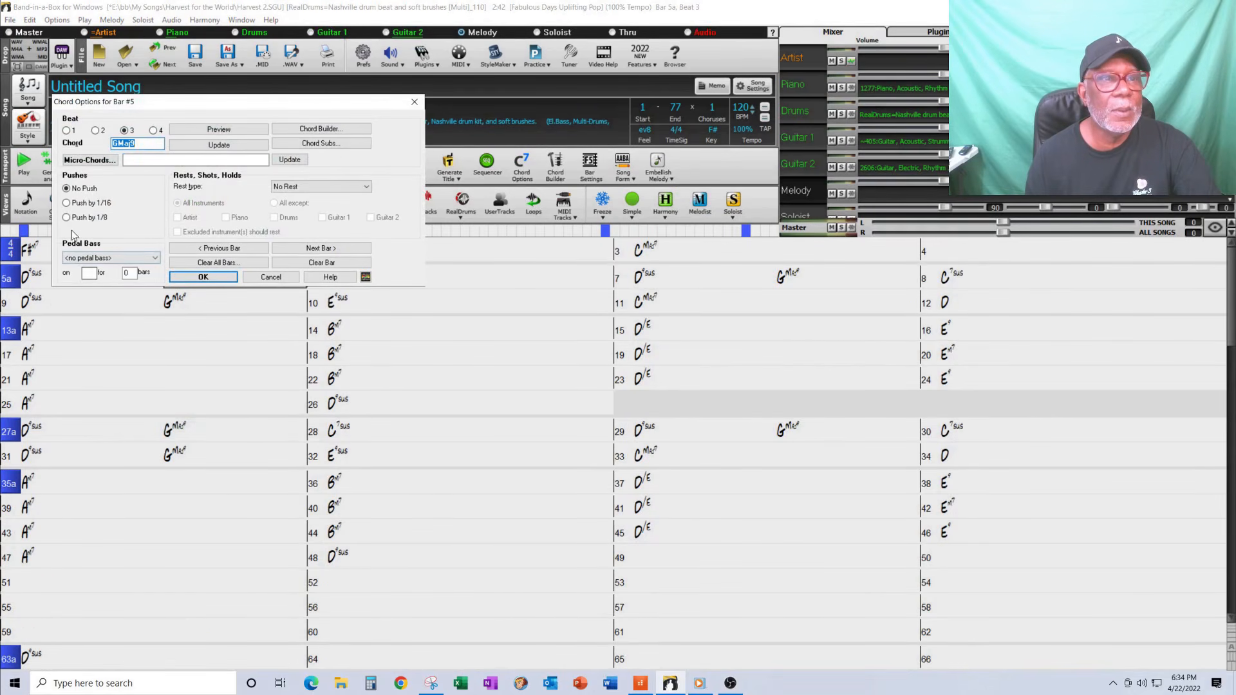
{"action": "left_click", "coordinate": [66, 217]}
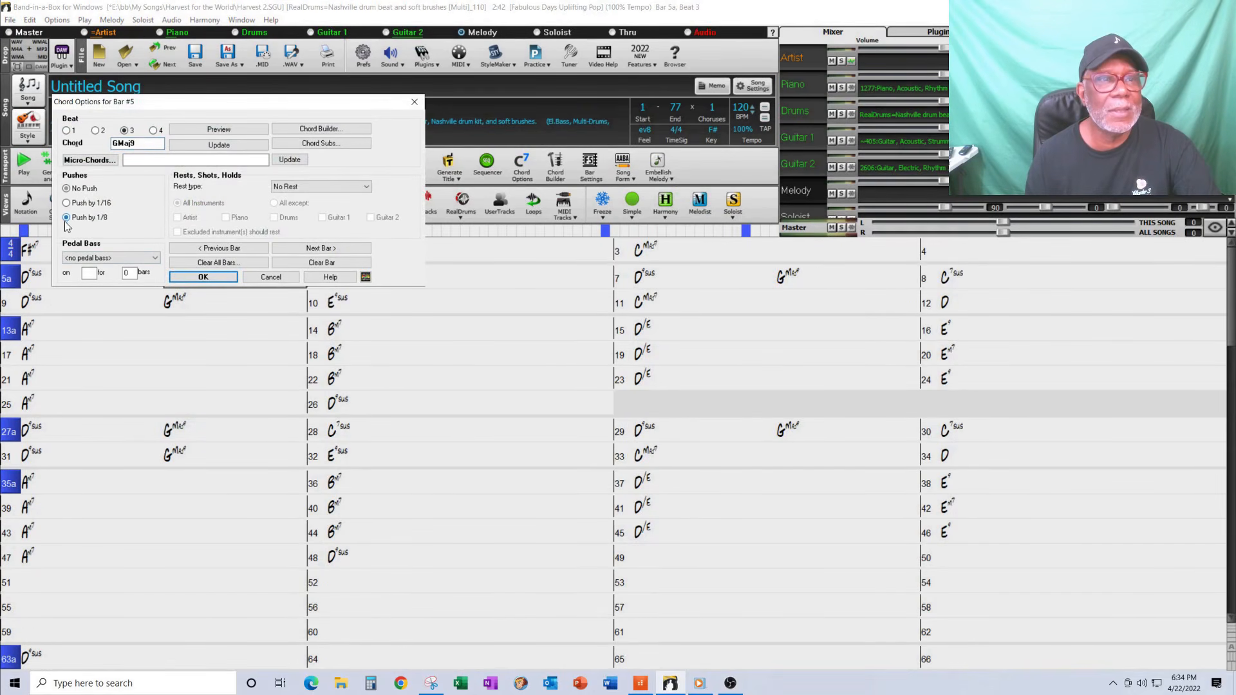
{"action": "left_click", "coordinate": [204, 278]}
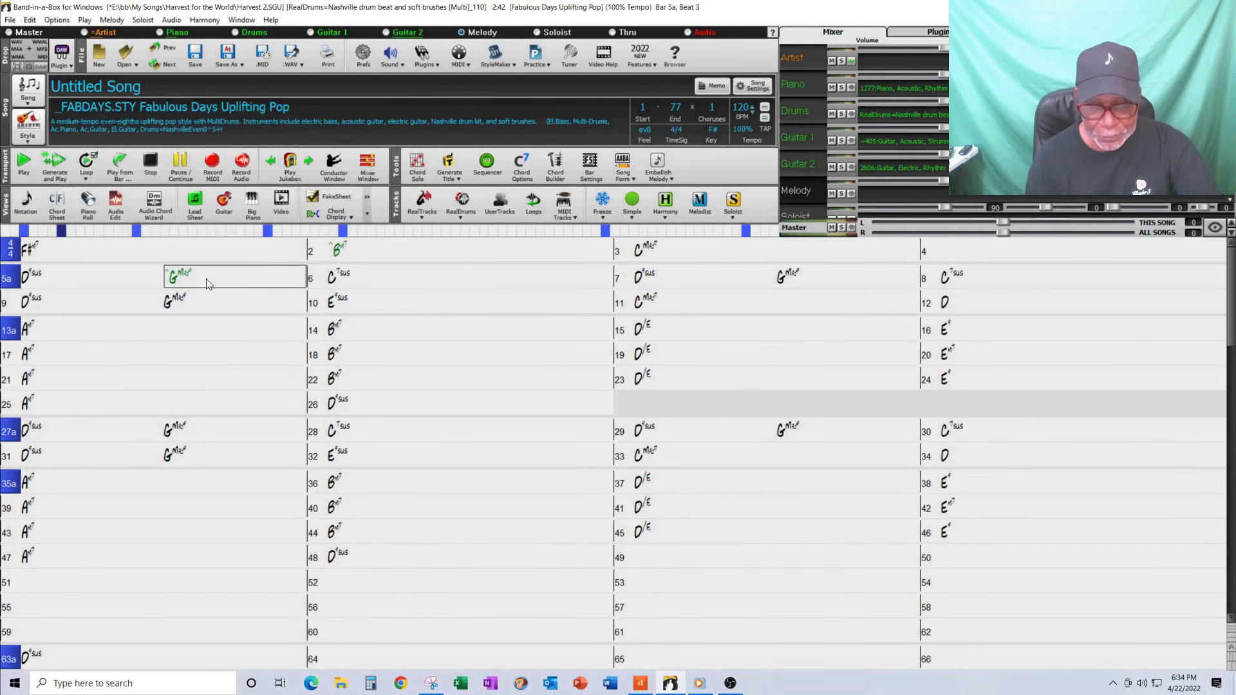
Apply a push by 1/8 to the C7sus chord on beat 1 of bar 6
{"action": "left_click", "coordinate": [354, 285]}
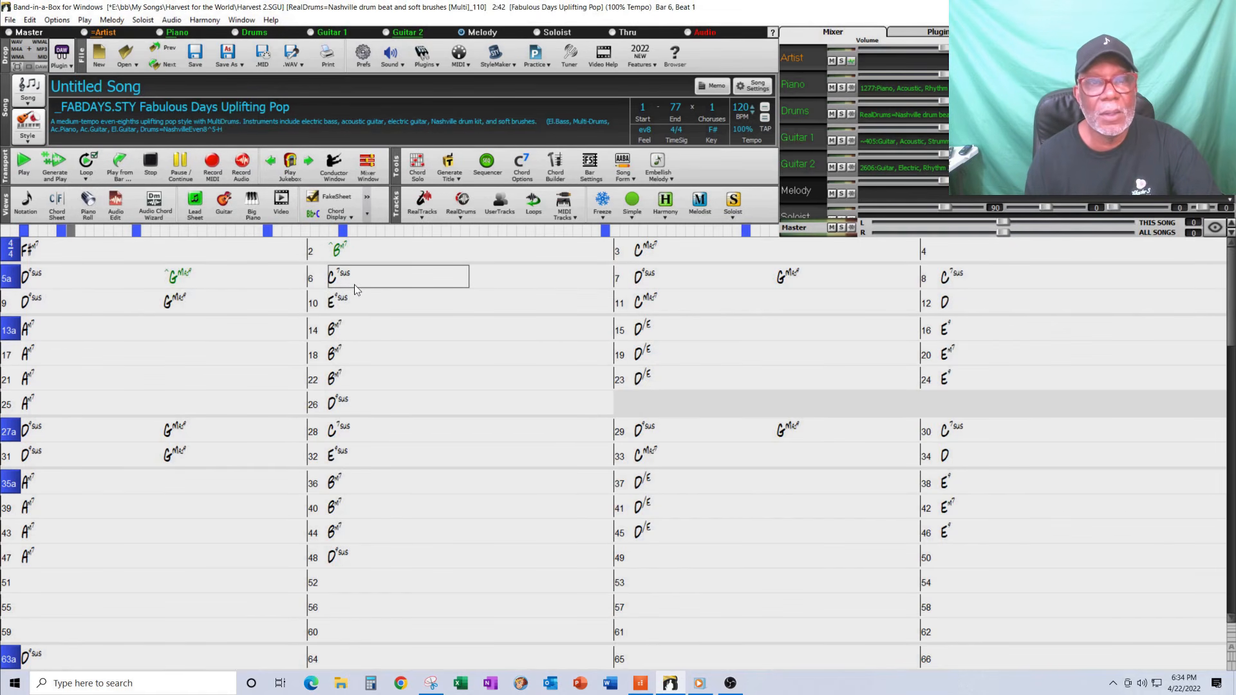
{"action": "right_click", "coordinate": [354, 285]}
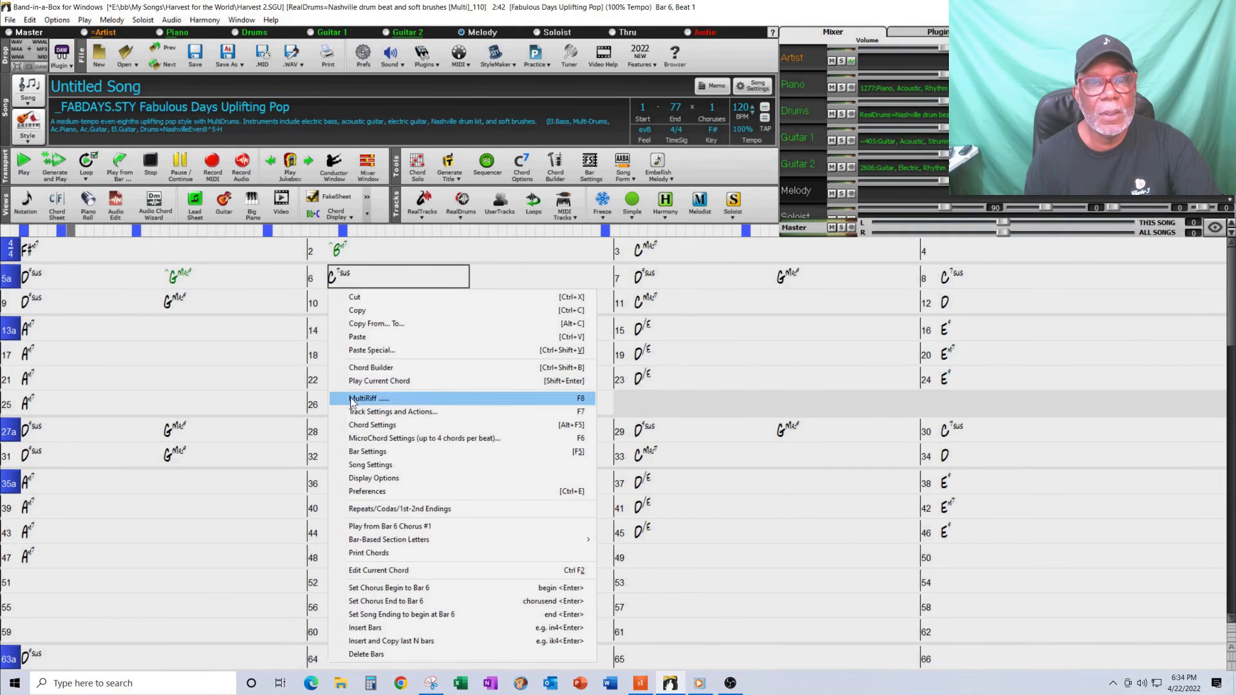
{"action": "left_click", "coordinate": [369, 427]}
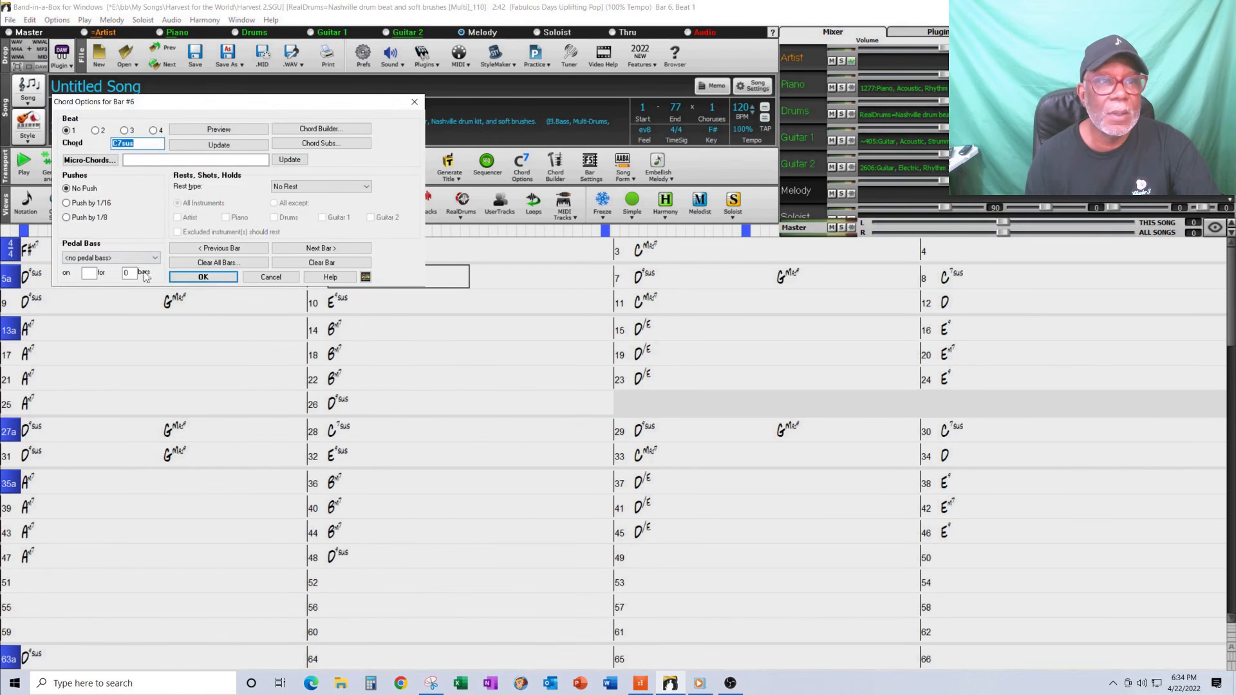
{"action": "left_click", "coordinate": [67, 217]}
{"action": "left_click", "coordinate": [200, 277]}
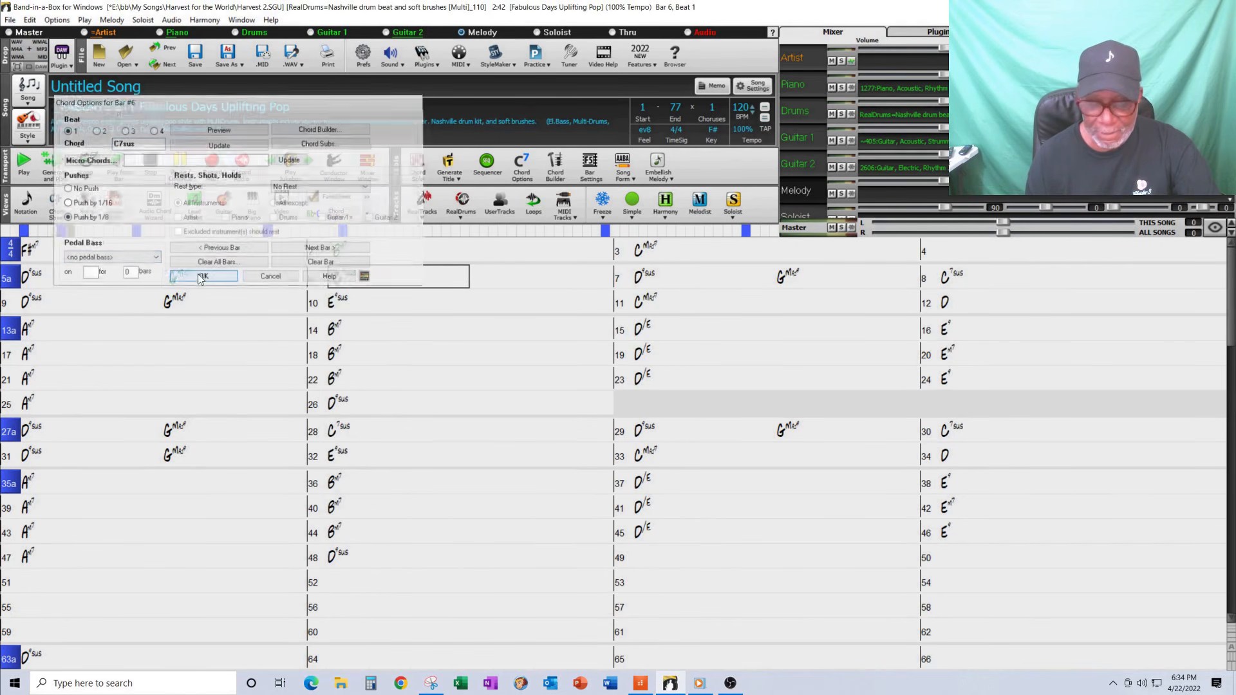
Apply a push by 1/8 to the GMaj9 chord on beat 3 of bar 7
{"action": "left_click", "coordinate": [839, 275]}
{"action": "right_click", "coordinate": [839, 276]}
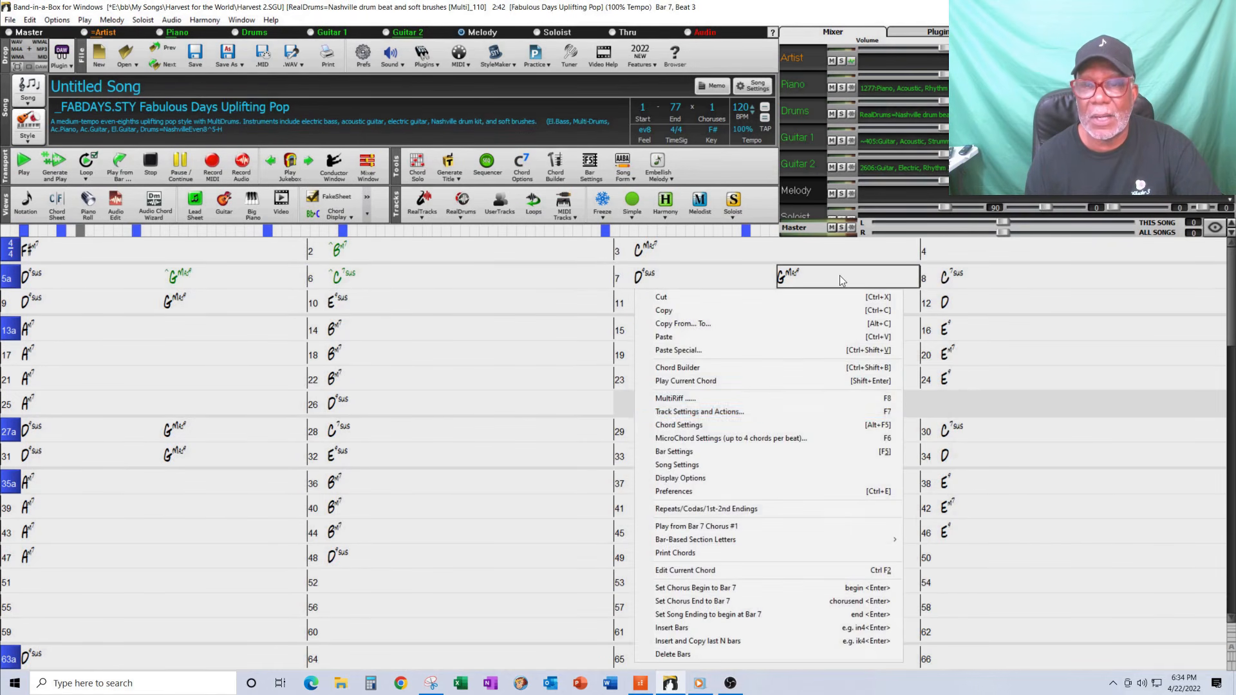
{"action": "left_click", "coordinate": [720, 425]}
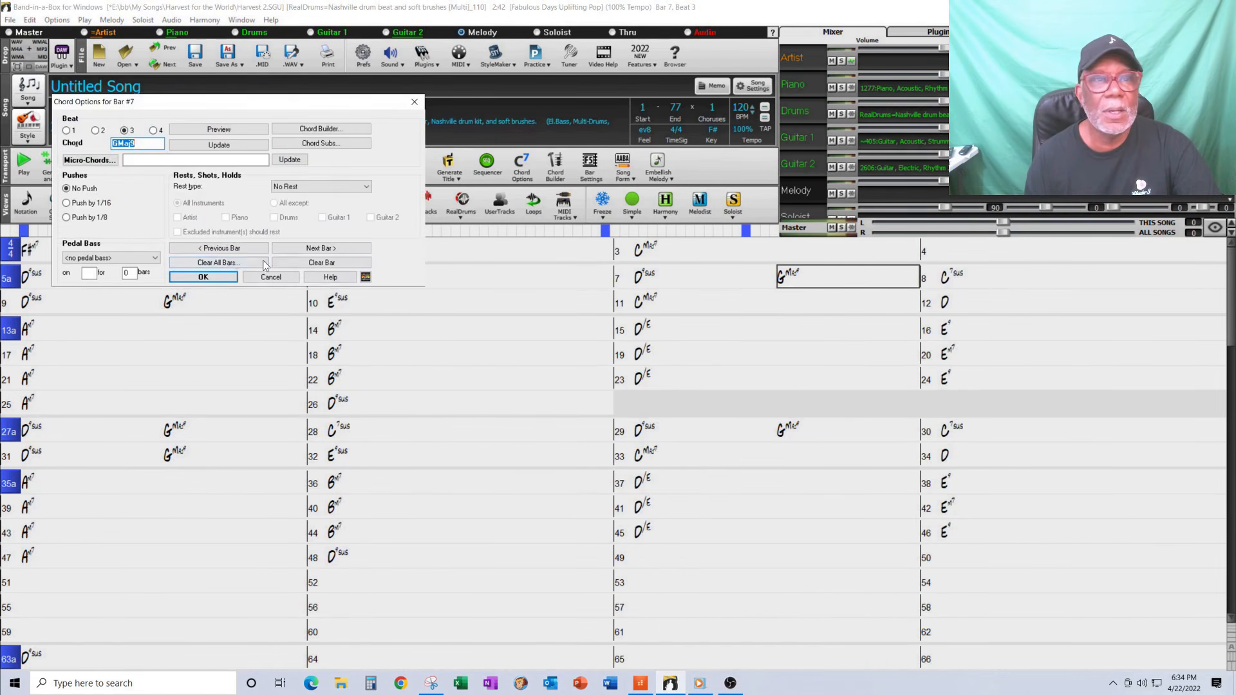
{"action": "left_click", "coordinate": [67, 217]}
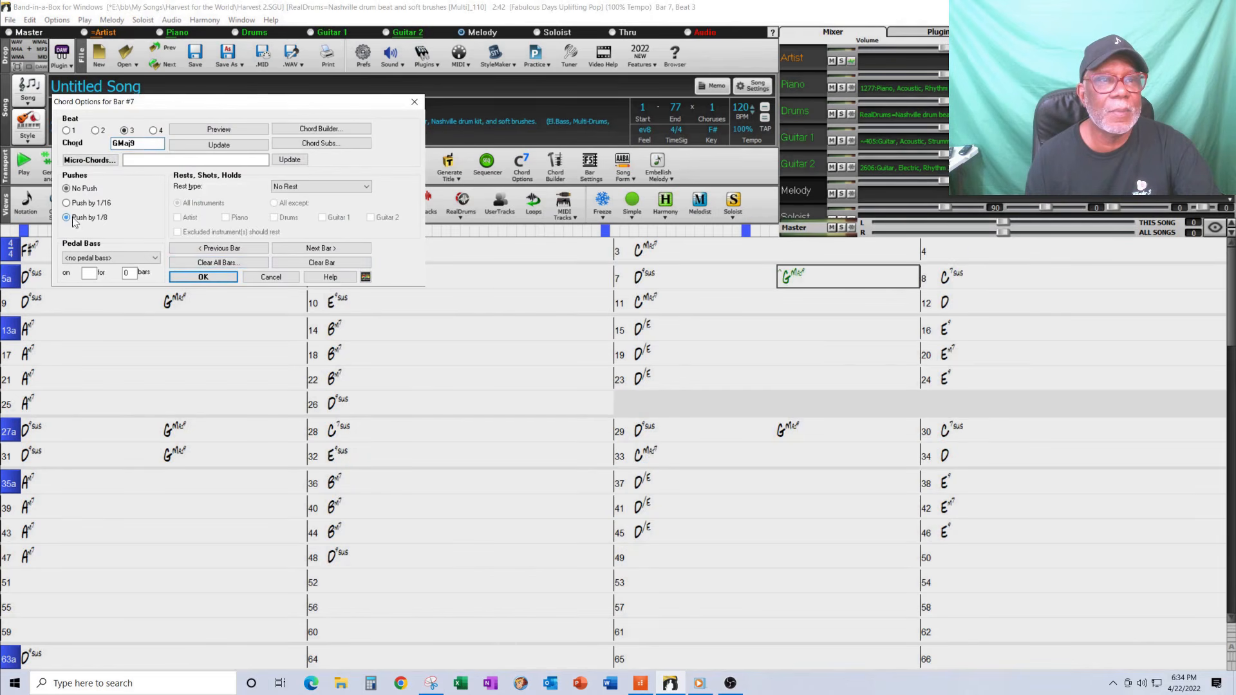
{"action": "left_click", "coordinate": [204, 278]}
Apply a push by 1/8 to the GMaj9 chord on beat 3 of bar 9
{"action": "left_click", "coordinate": [189, 301]}
{"action": "right_click", "coordinate": [188, 296]}
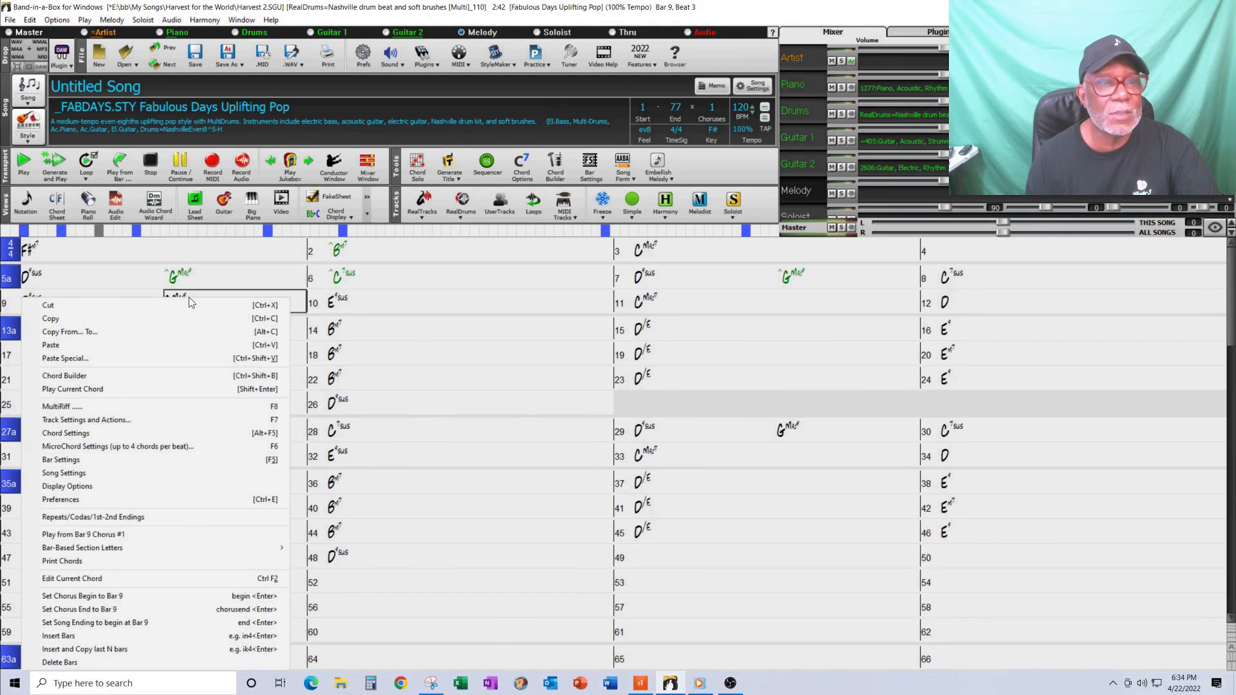
{"action": "left_click", "coordinate": [122, 434]}
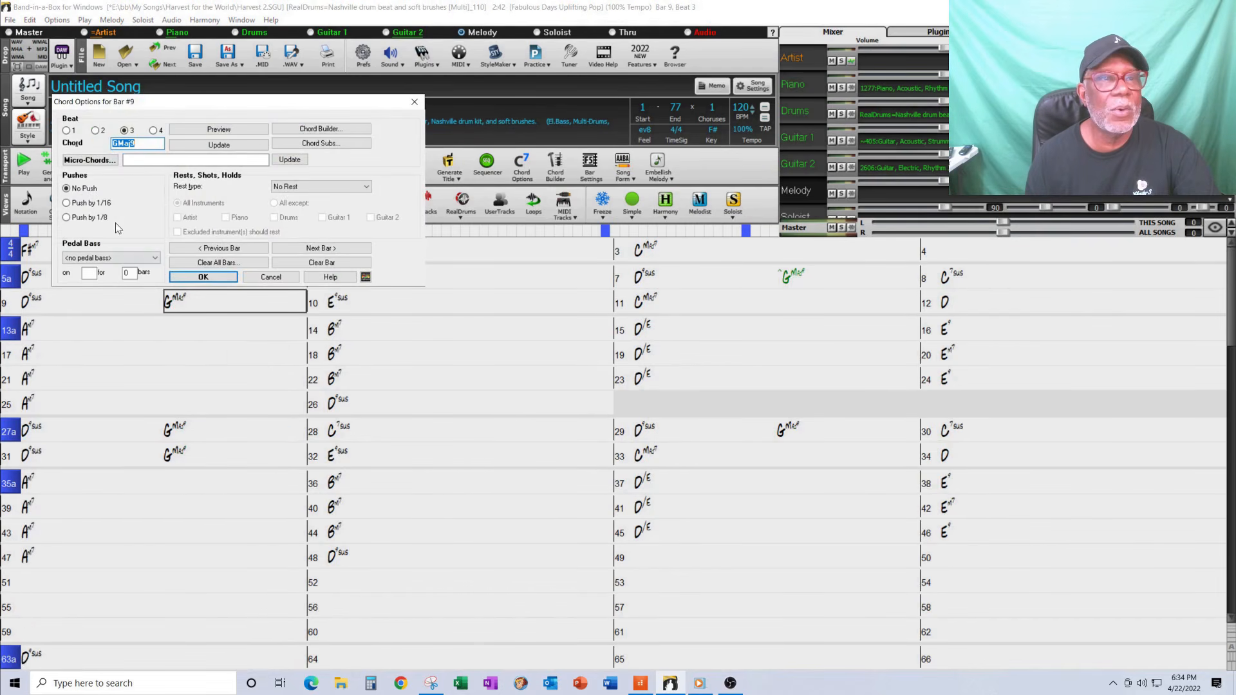
{"action": "left_click", "coordinate": [67, 218]}
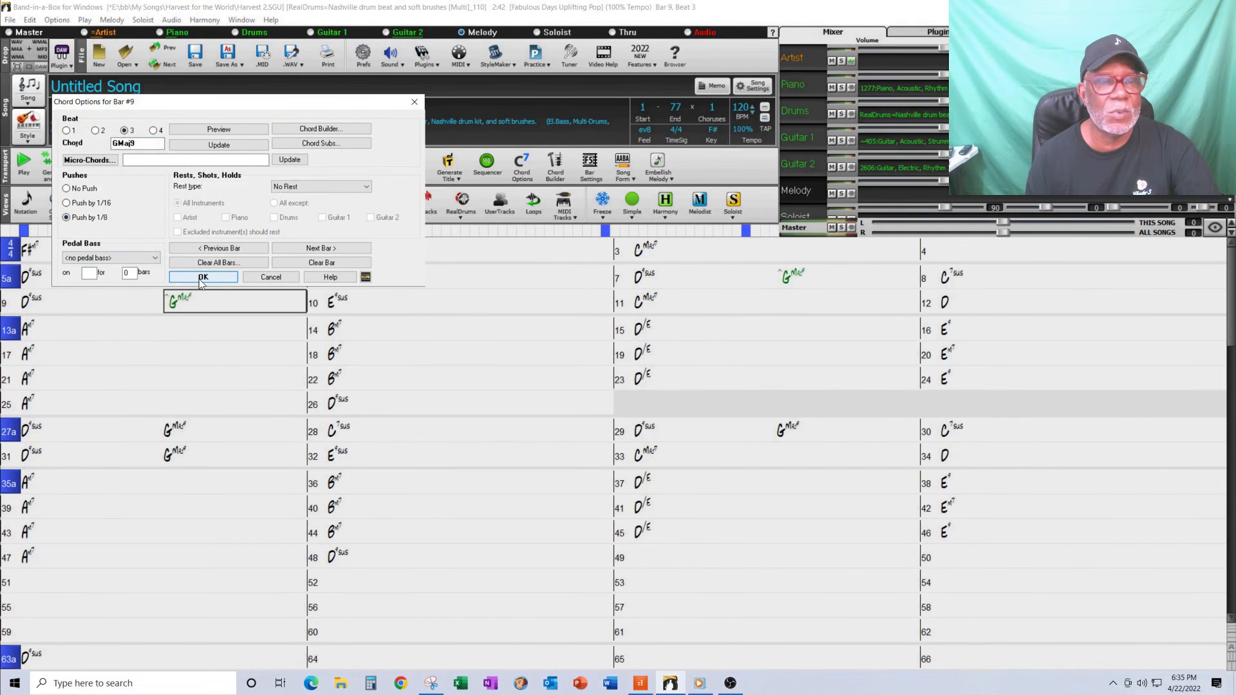
{"action": "left_click", "coordinate": [201, 277]}
Apply a push by 1/8 to the E suspended chord on beat 1 of bar 10
{"action": "left_click", "coordinate": [353, 302]}
{"action": "right_click", "coordinate": [353, 300]}
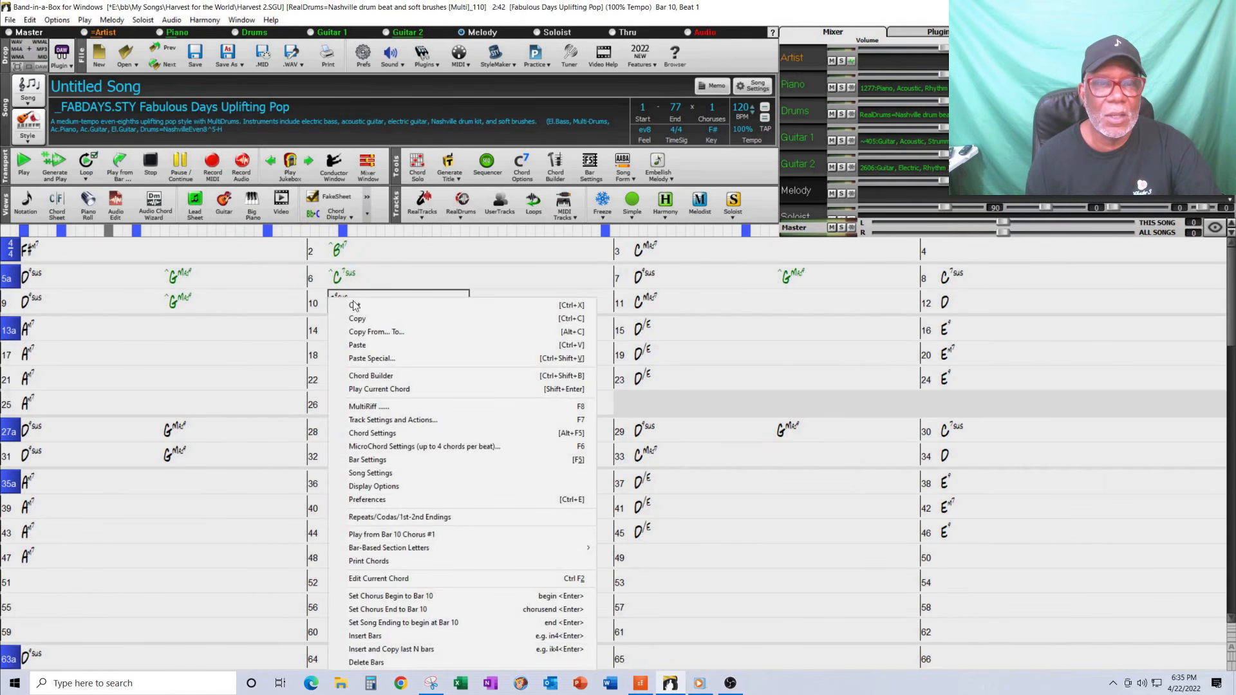
{"action": "left_click", "coordinate": [362, 434]}
{"action": "left_click", "coordinate": [67, 218]}
{"action": "left_click", "coordinate": [204, 276]}
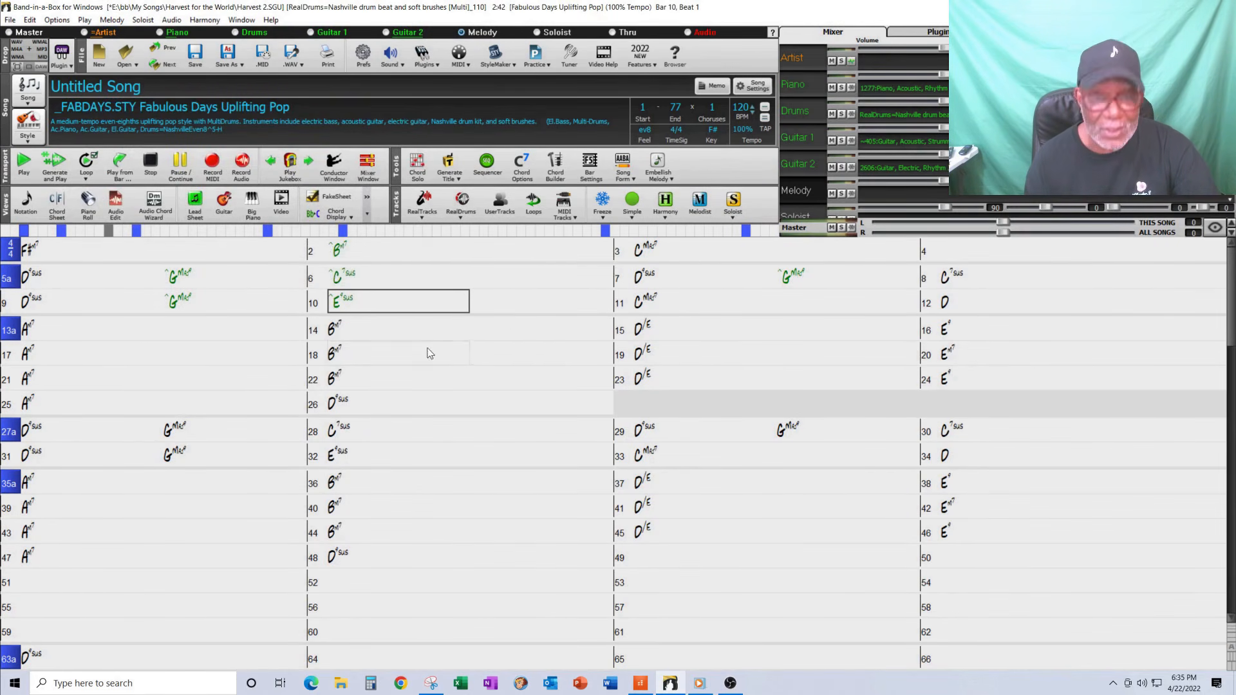
Apply a push by 1/8 to the Bm7 chord on beat 1 of bar 14
{"action": "left_click", "coordinate": [357, 330]}
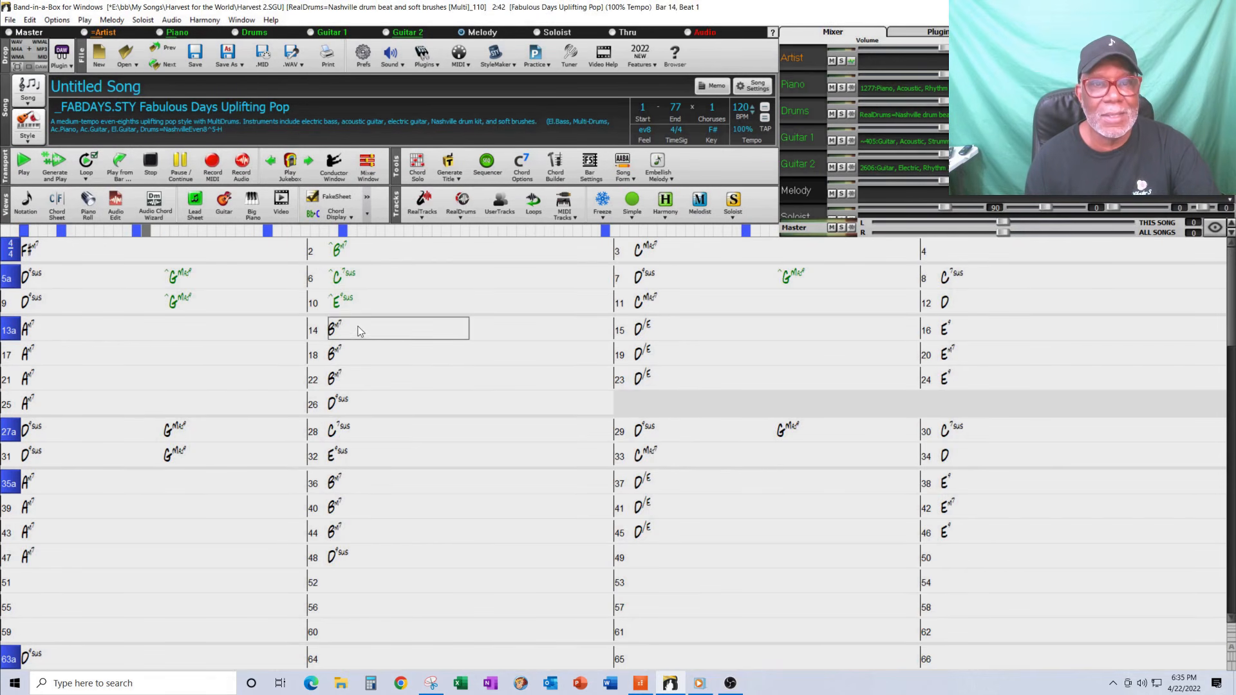
{"action": "right_click", "coordinate": [358, 330]}
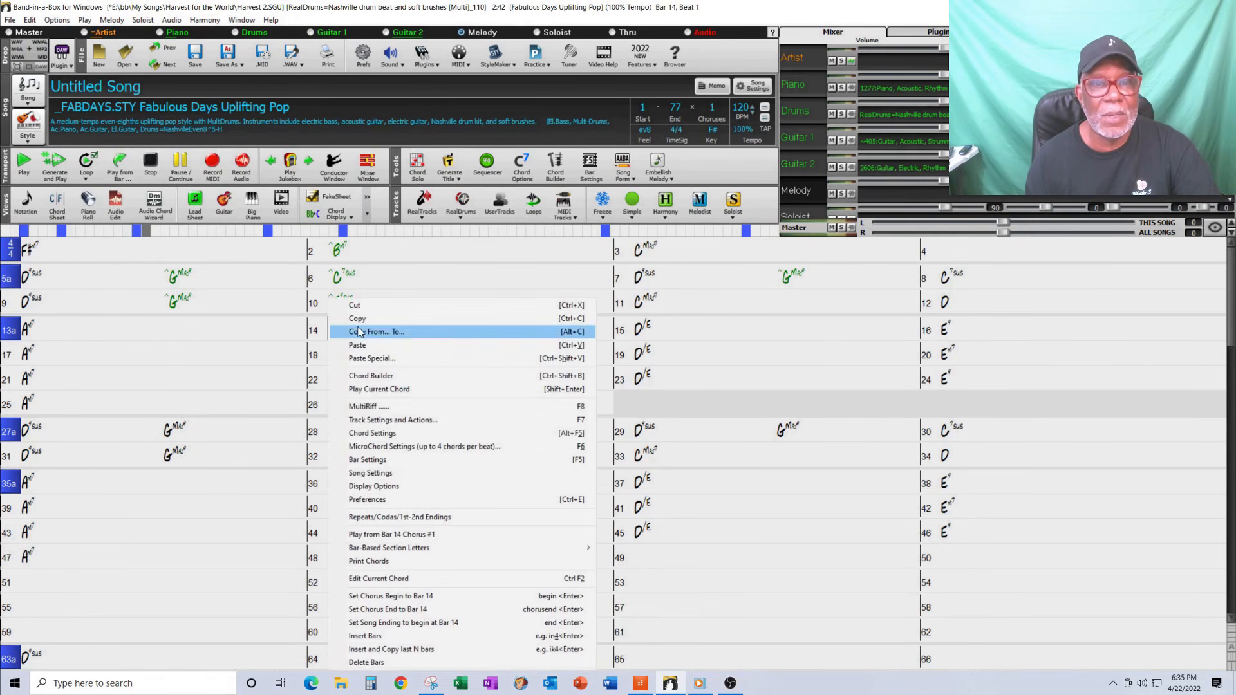
{"action": "left_click", "coordinate": [360, 430]}
{"action": "left_click", "coordinate": [68, 217]}
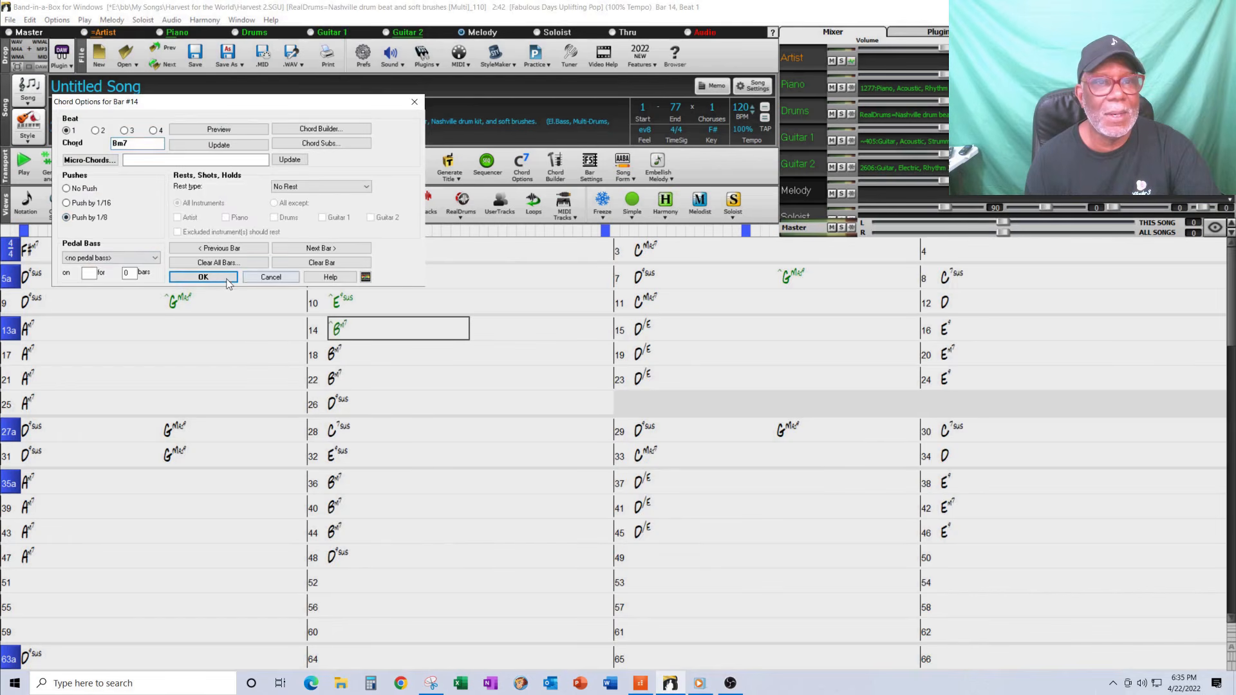
{"action": "left_click", "coordinate": [227, 277]}
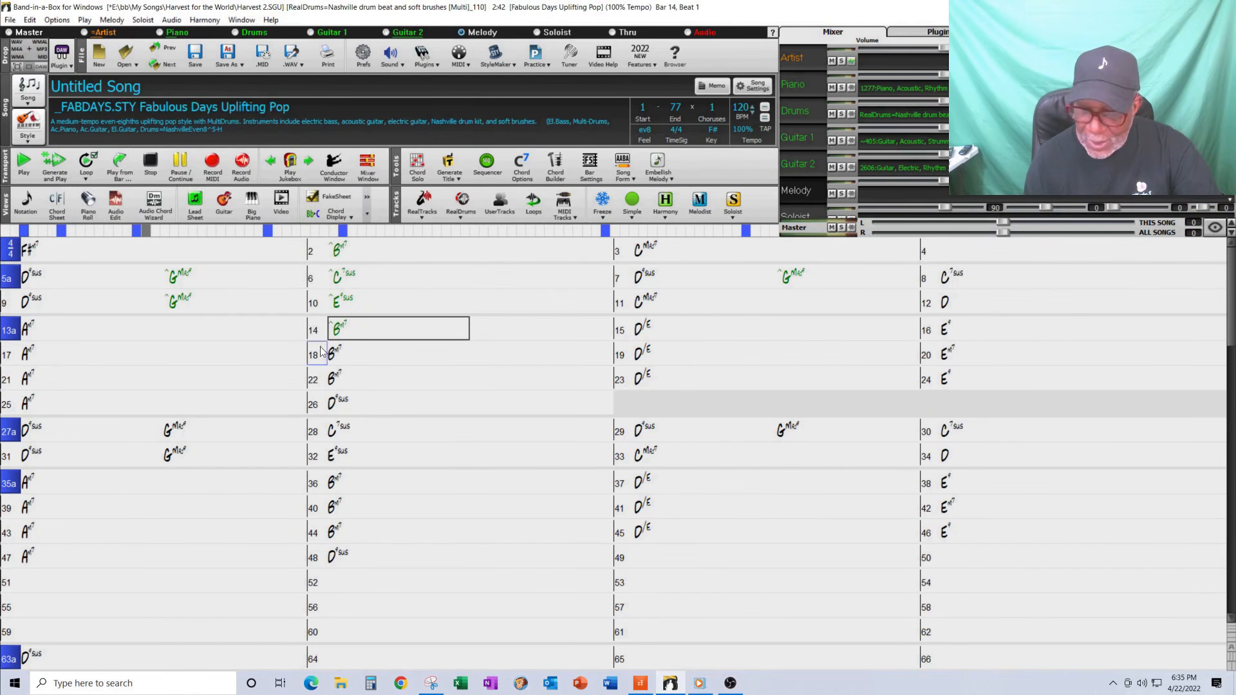
Apply a push by 1/8 to the E9 chord on beat 1 of bar 16
{"action": "left_click", "coordinate": [971, 330]}
{"action": "right_click", "coordinate": [971, 329]}
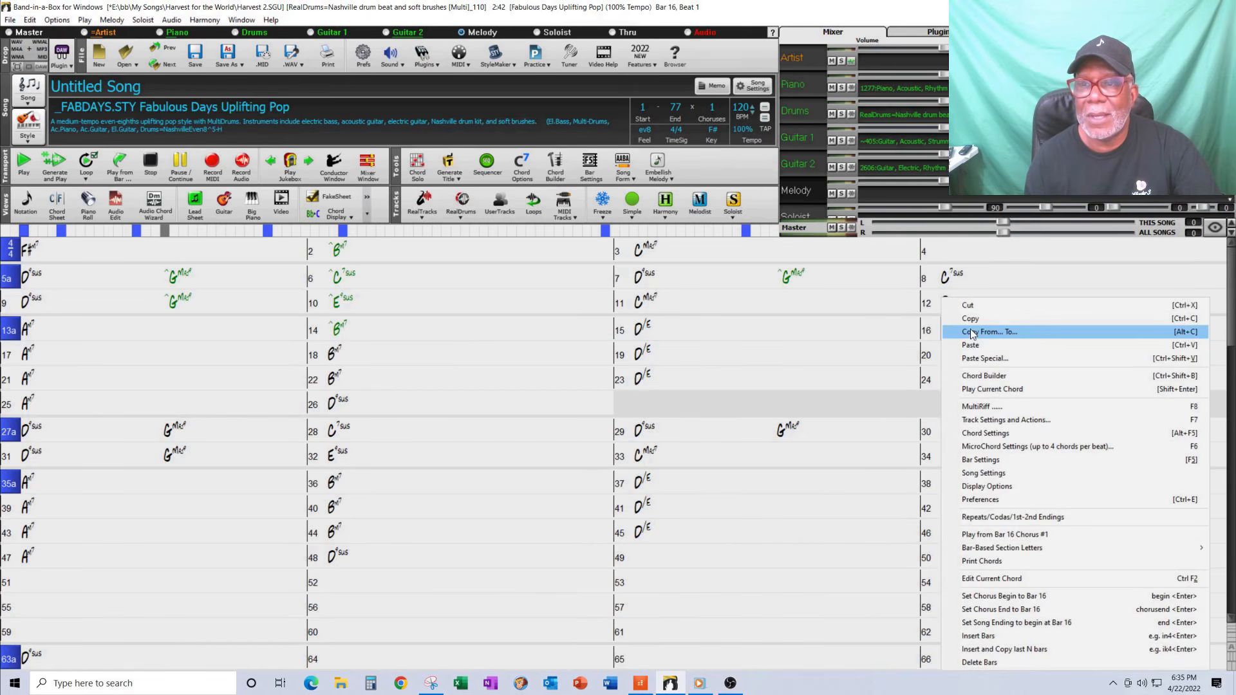
{"action": "left_click", "coordinate": [969, 433]}
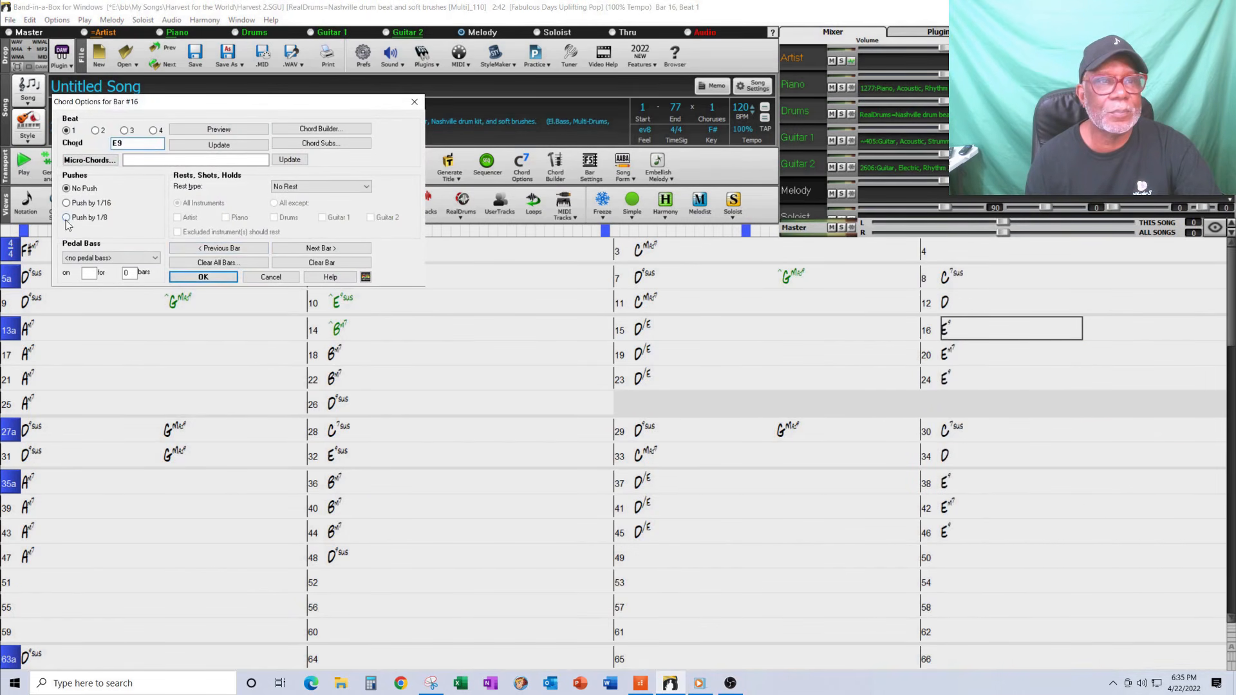
{"action": "left_click", "coordinate": [199, 278]}
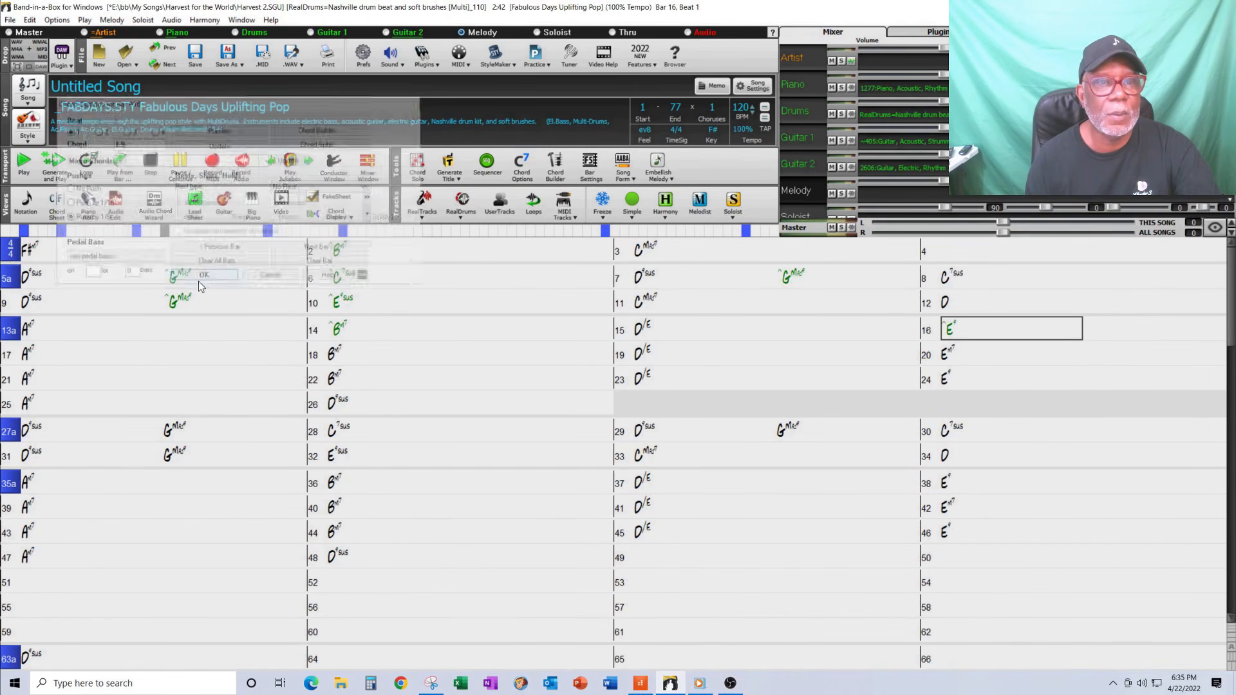
Apply a push by 1/8 to the Bm7 chord on beat 1 of bar 18
{"action": "left_click", "coordinate": [351, 358]}
{"action": "right_click", "coordinate": [351, 358]}
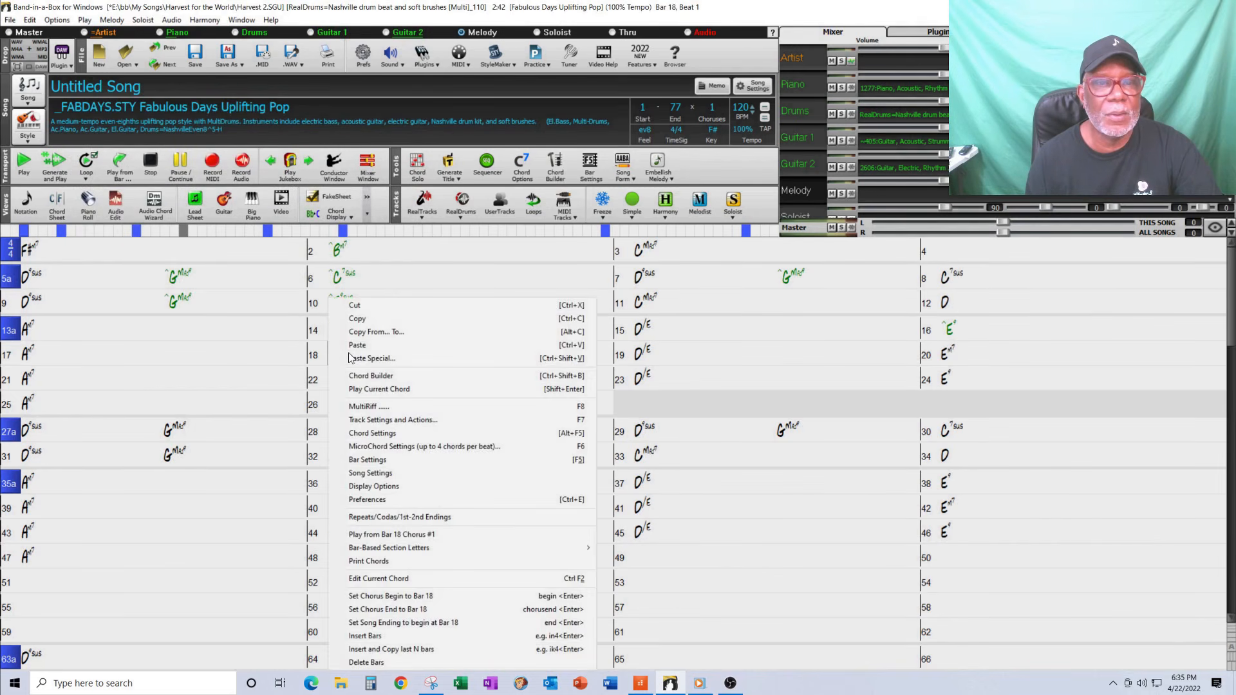
{"action": "left_click", "coordinate": [372, 431]}
{"action": "left_click", "coordinate": [67, 217]}
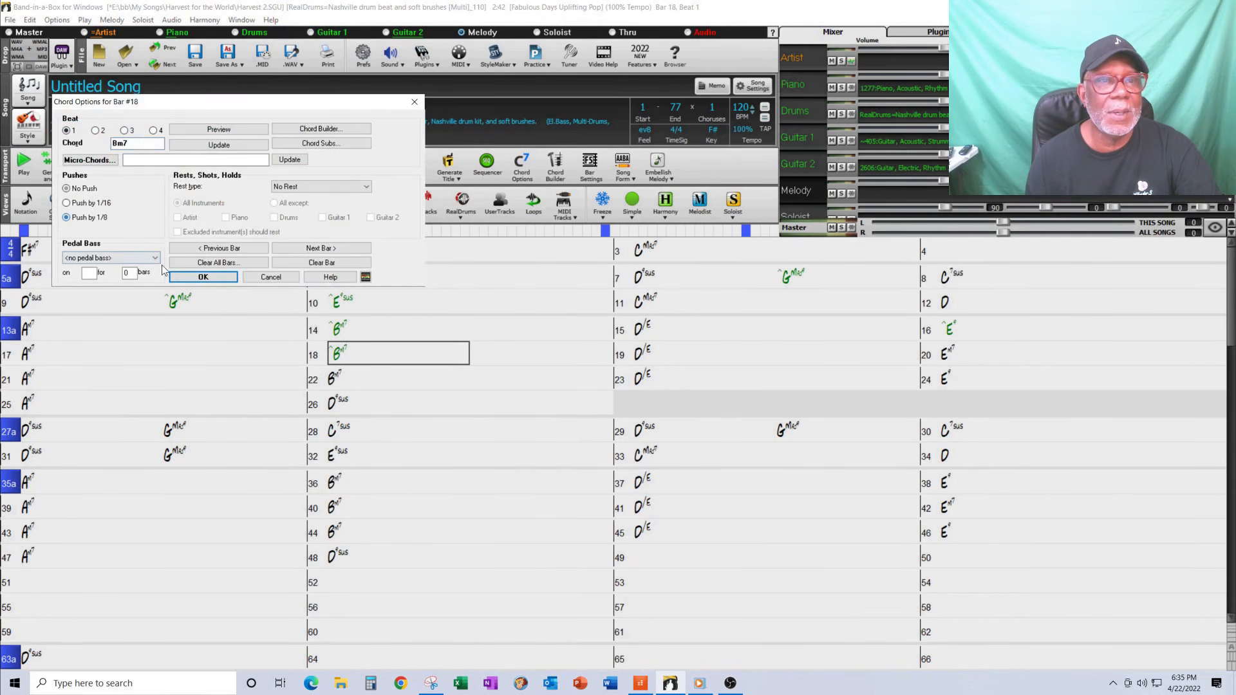
{"action": "left_click", "coordinate": [202, 278]}
Apply a push by 1/8 to the Em7 chord on beat 1 of bar 20
{"action": "left_click", "coordinate": [973, 351]}
{"action": "right_click", "coordinate": [973, 352]}
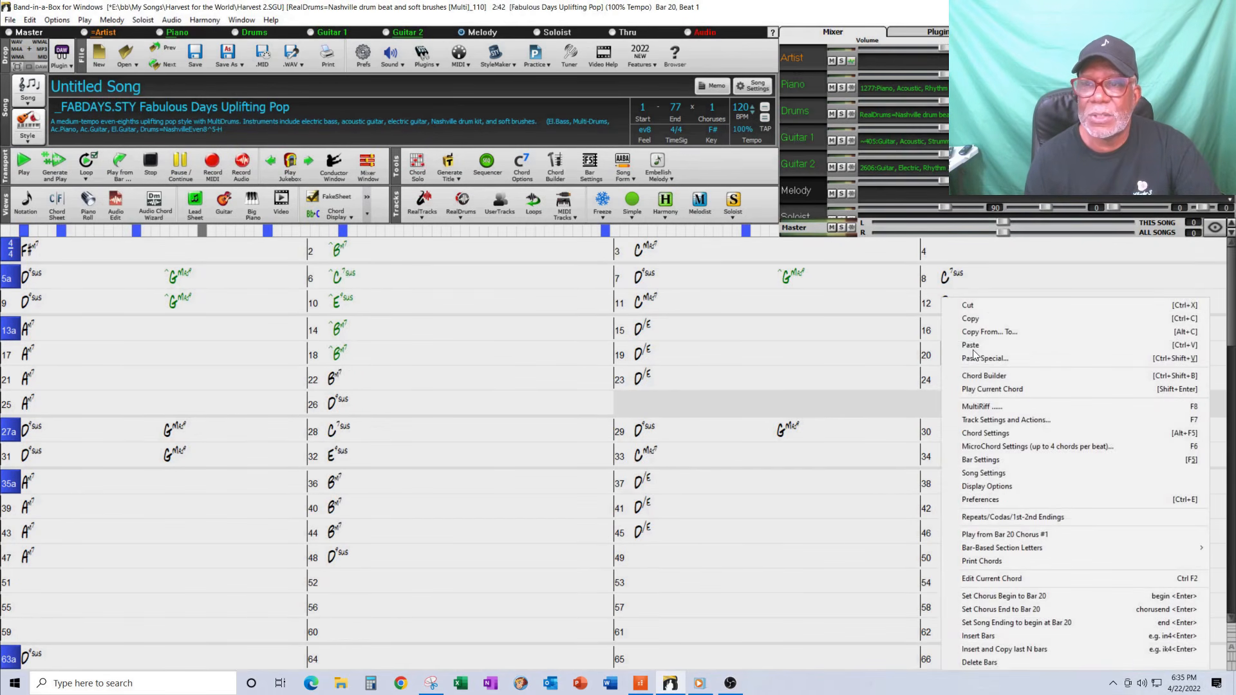
{"action": "left_click", "coordinate": [976, 434]}
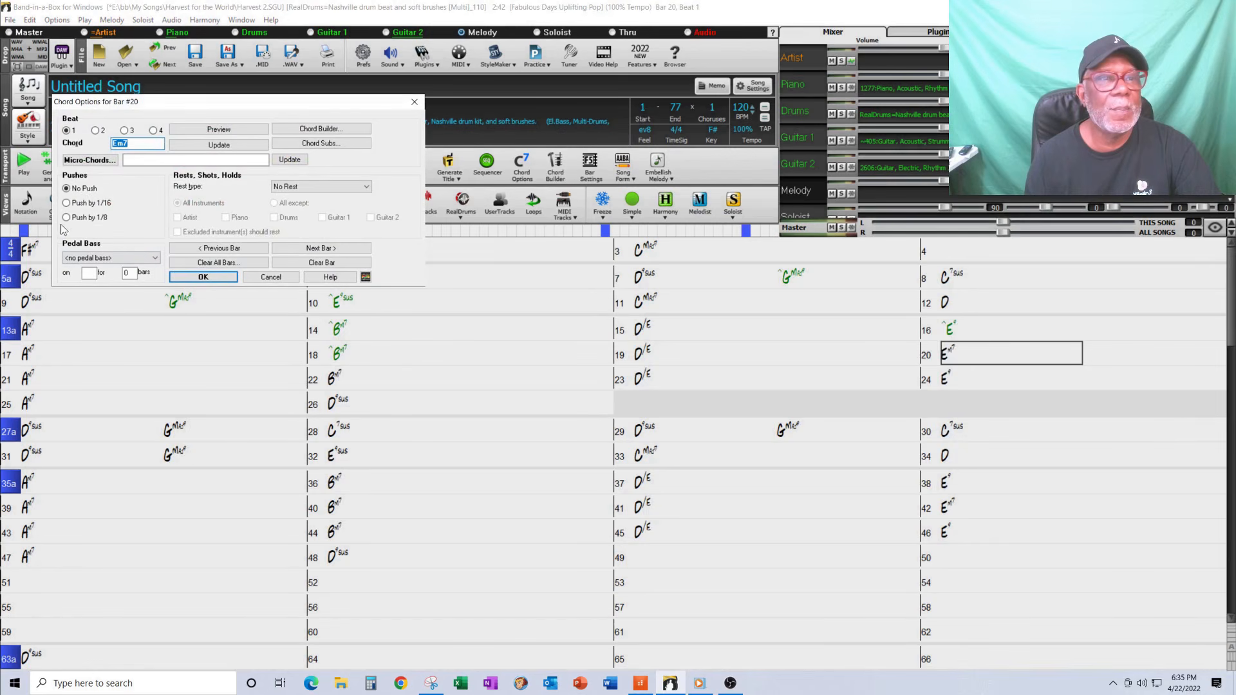
{"action": "left_click", "coordinate": [67, 218]}
{"action": "left_click", "coordinate": [203, 276]}
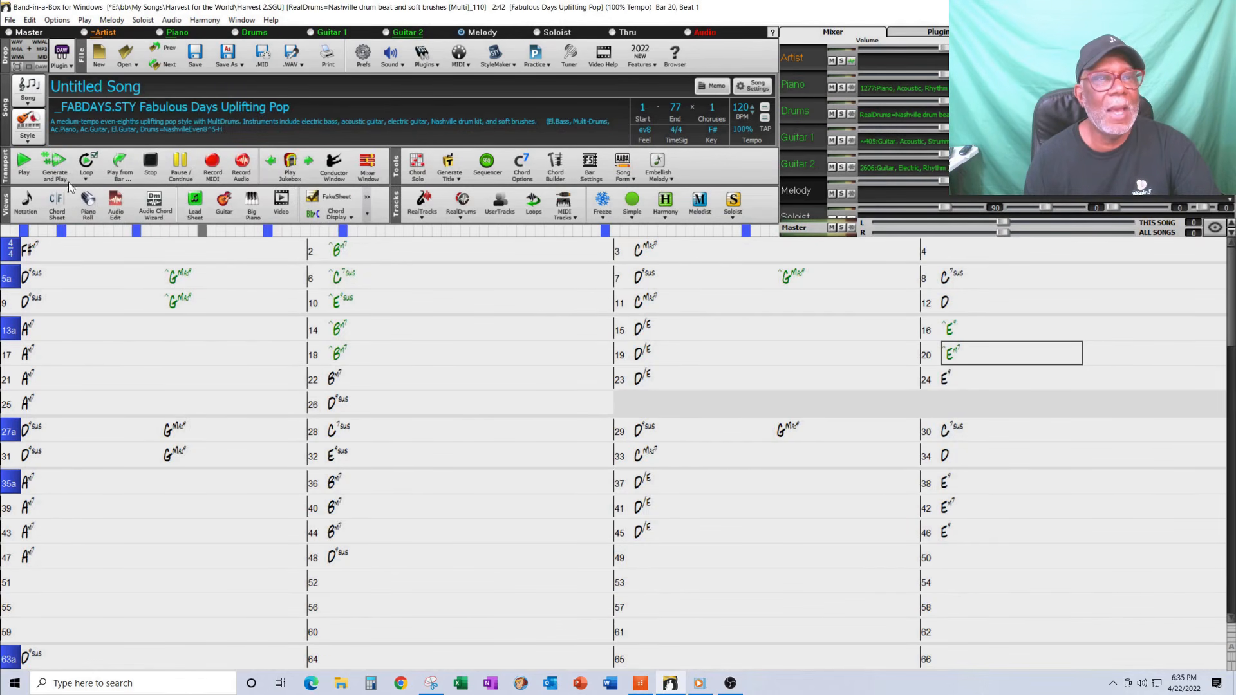
Generate and play Harvest 2 up to bar 16, and check the push setting of the chord in bar 14
{"action": "left_click", "coordinate": [55, 169]}
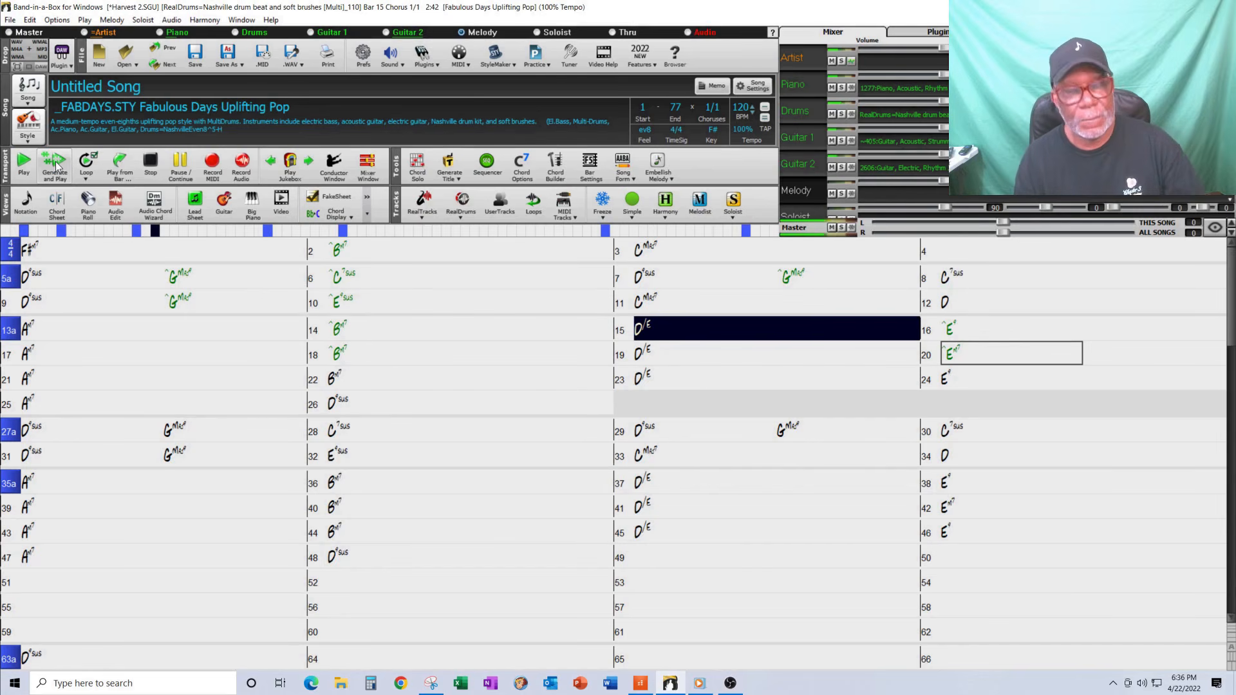
{"action": "left_click", "coordinate": [154, 166]}
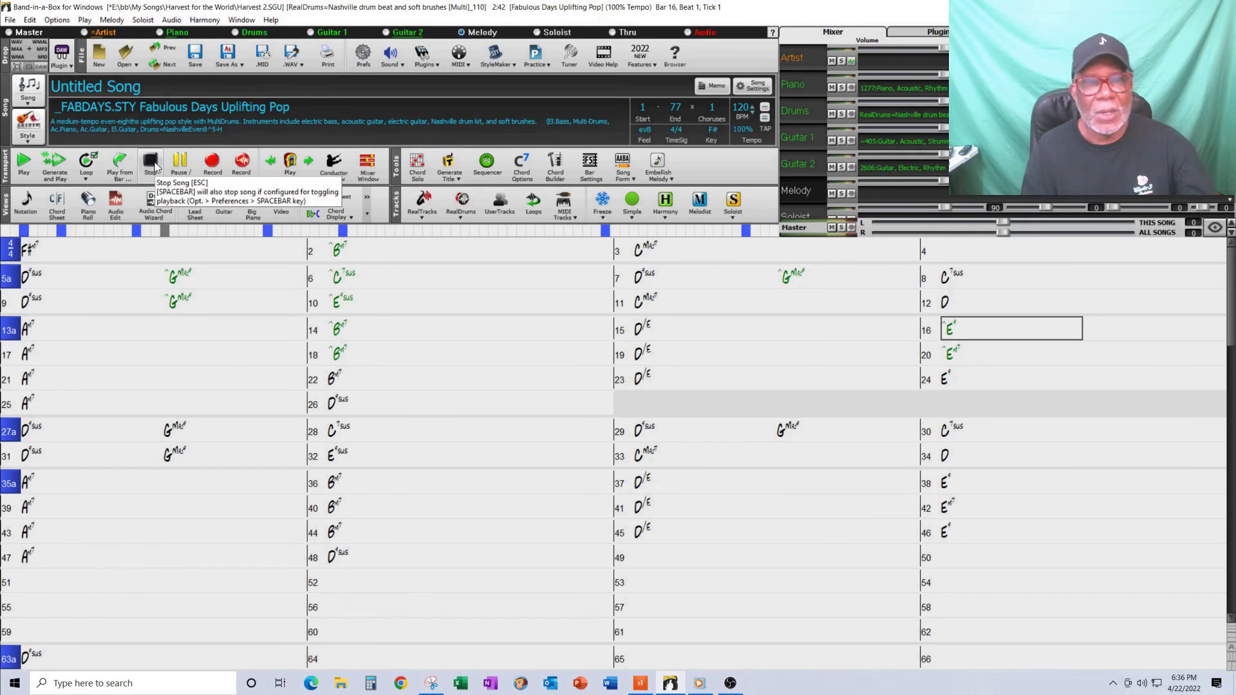
{"action": "right_click", "coordinate": [358, 328]}
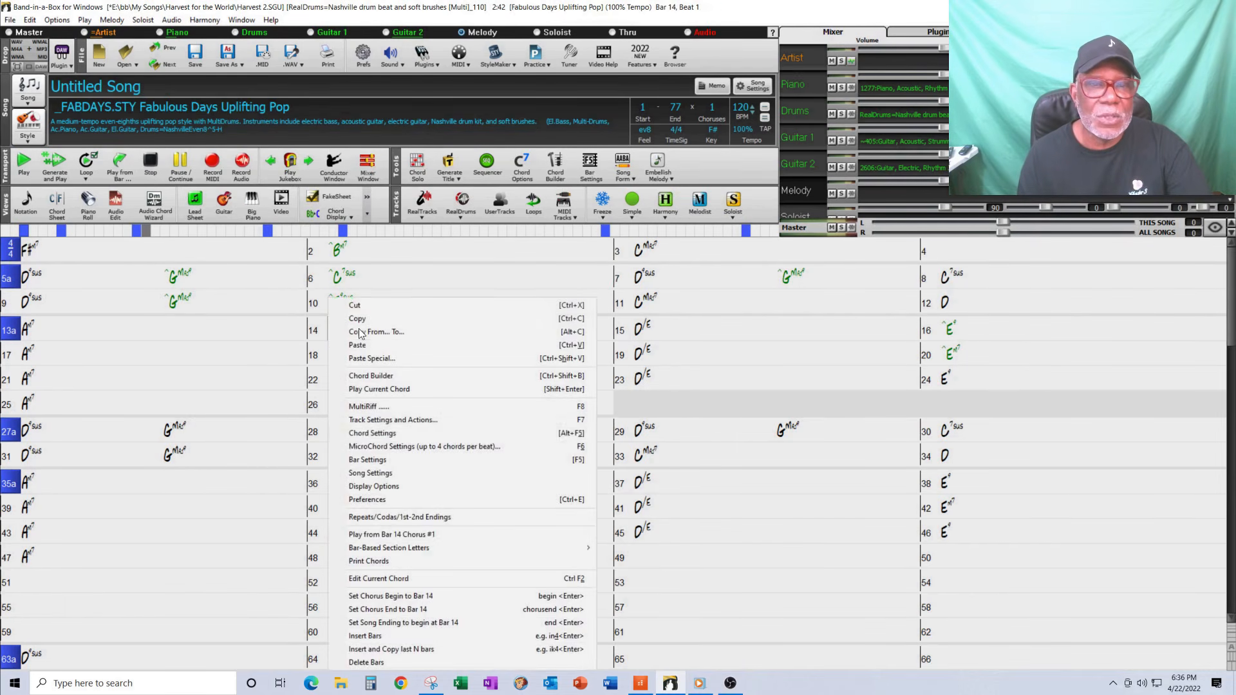
{"action": "left_click", "coordinate": [372, 436]}
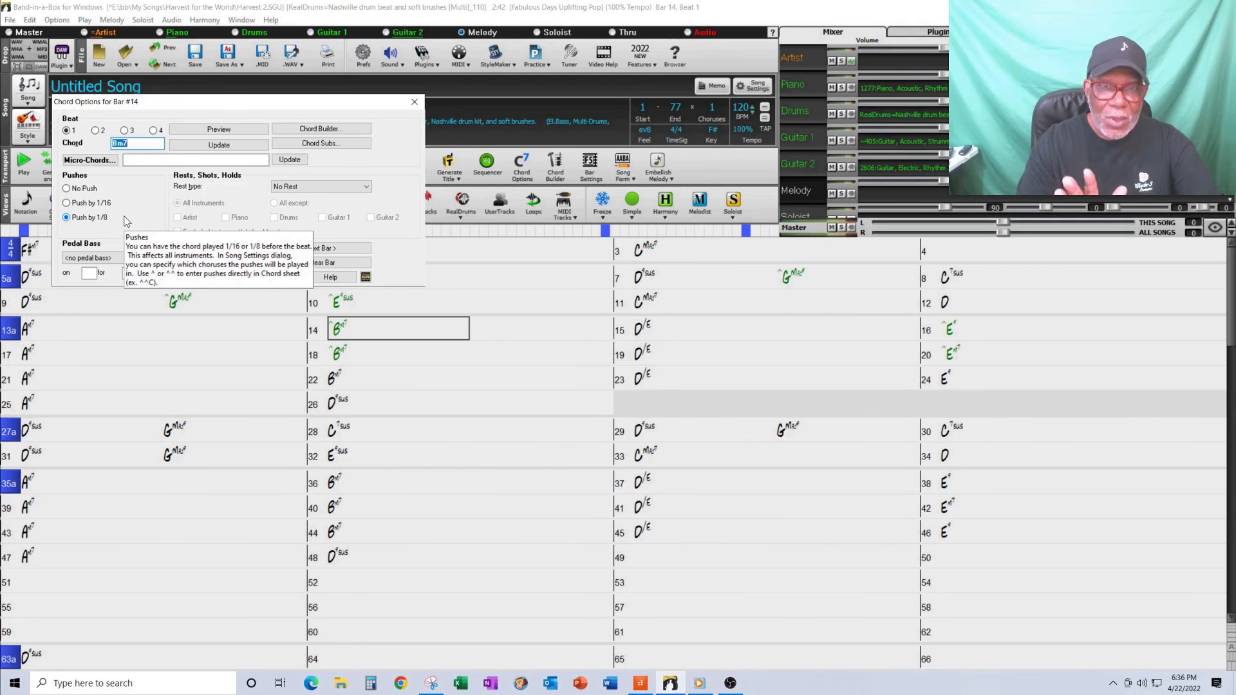
{"action": "left_click", "coordinate": [275, 277]}
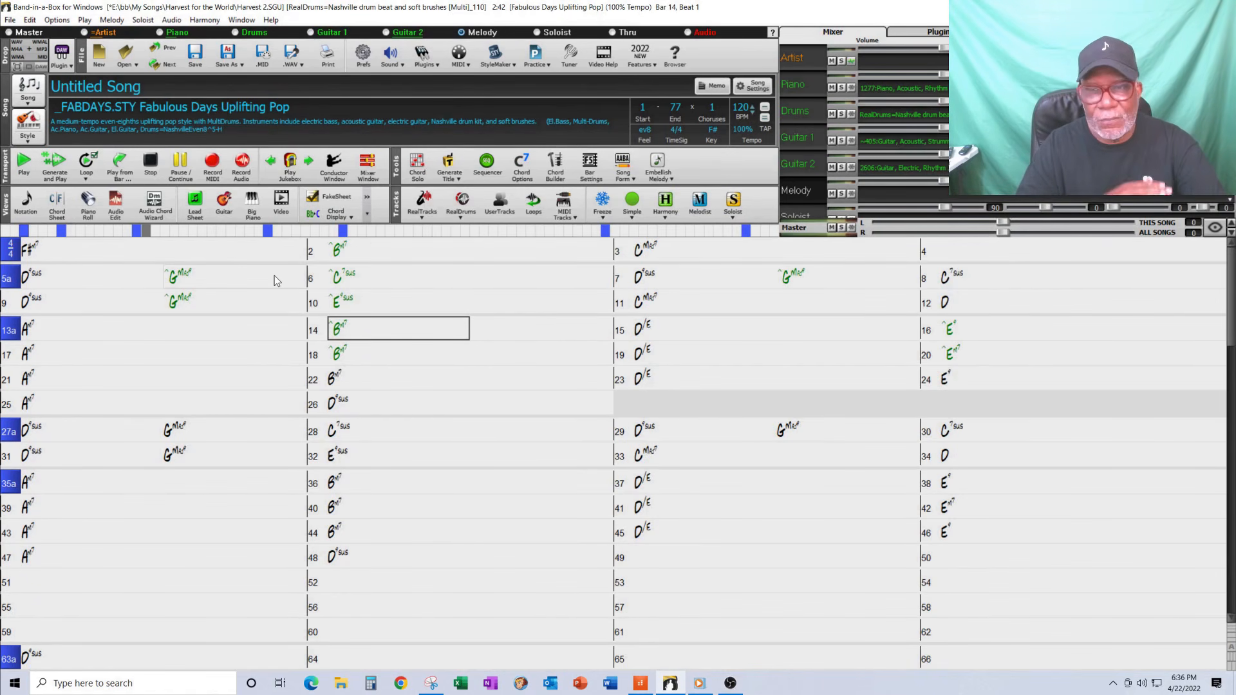
Open the recent song Harvest 1.SGU, discarding the unsaved changes to Harvest 2
{"action": "left_click", "coordinate": [10, 23]}
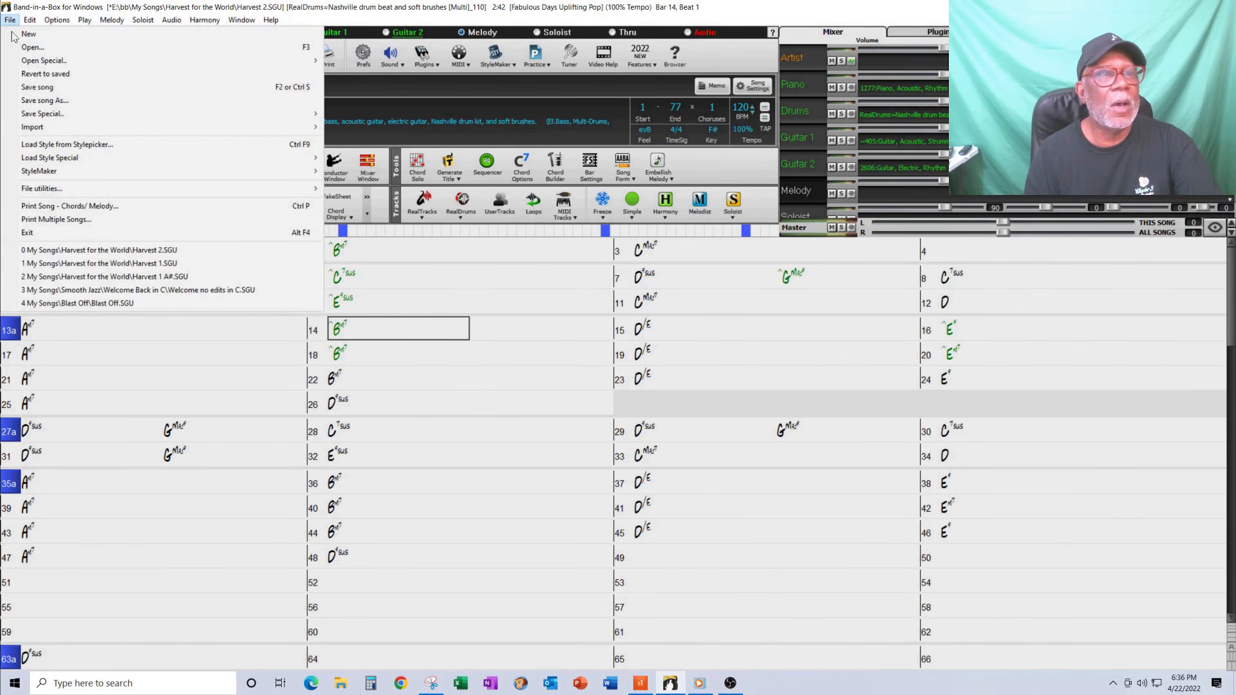
{"action": "left_click", "coordinate": [107, 263]}
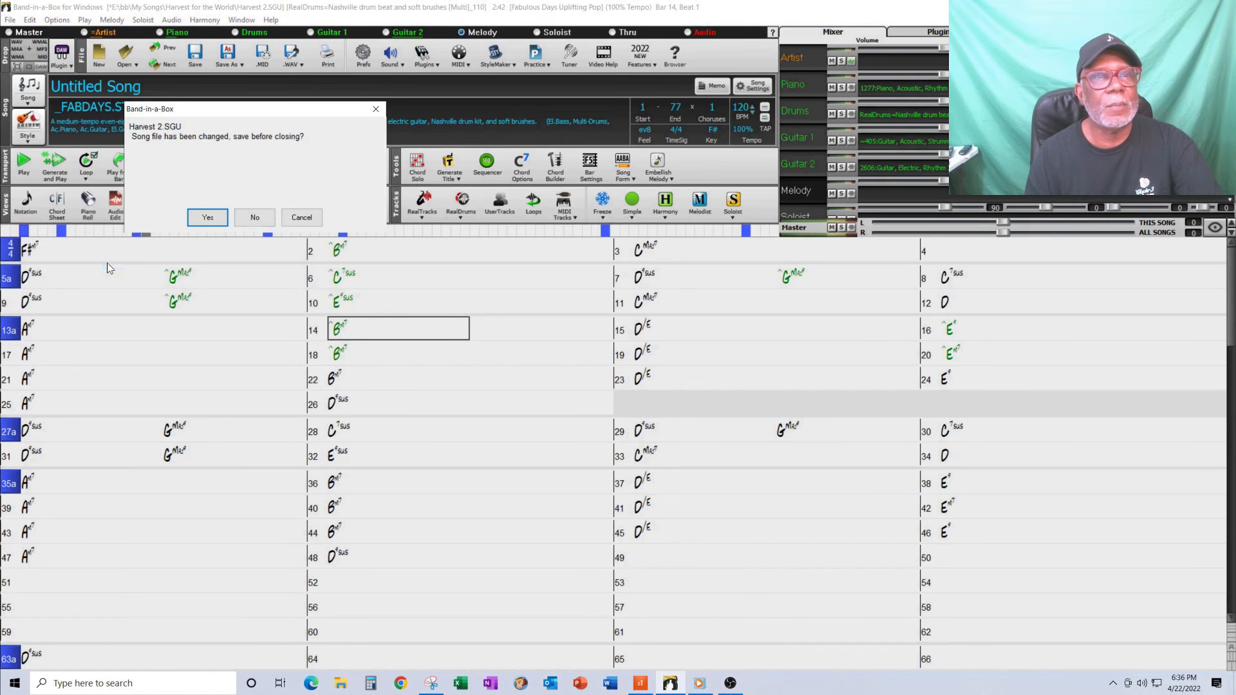
{"action": "left_click", "coordinate": [251, 215]}
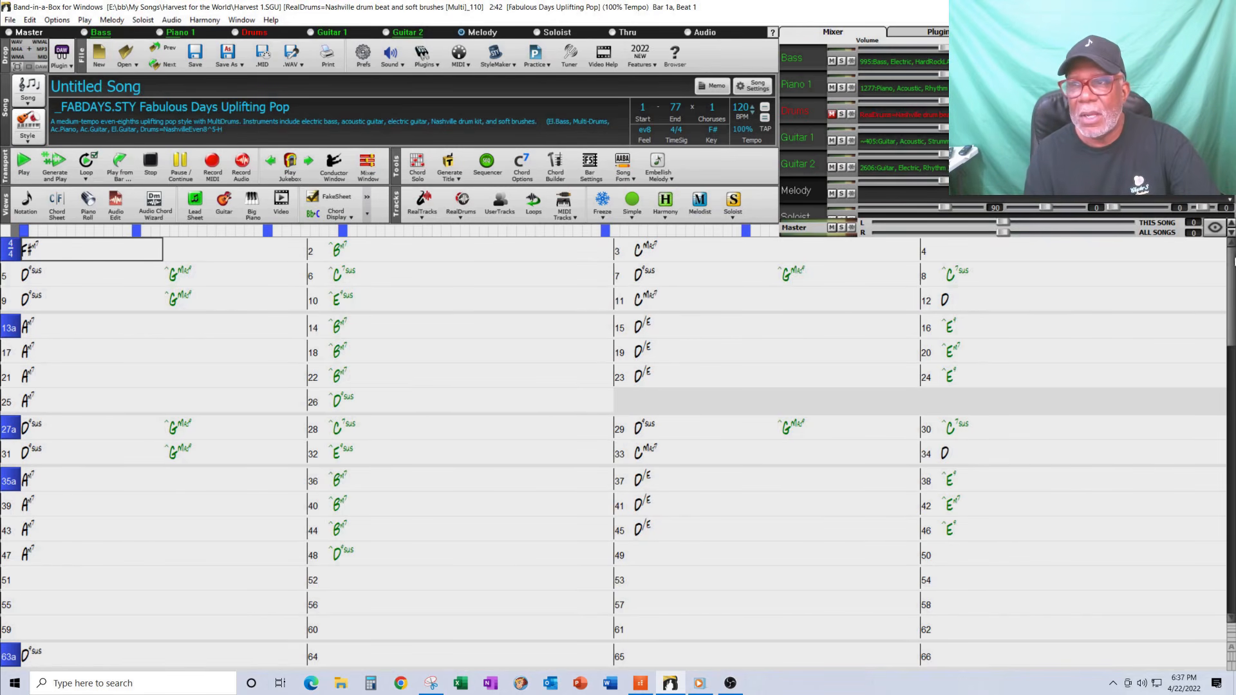
Look through the instrument tracks of Harvest 1 in the mixer, from Bass down to the added guitars and back
{"action": "left_click", "coordinate": [1230, 234]}
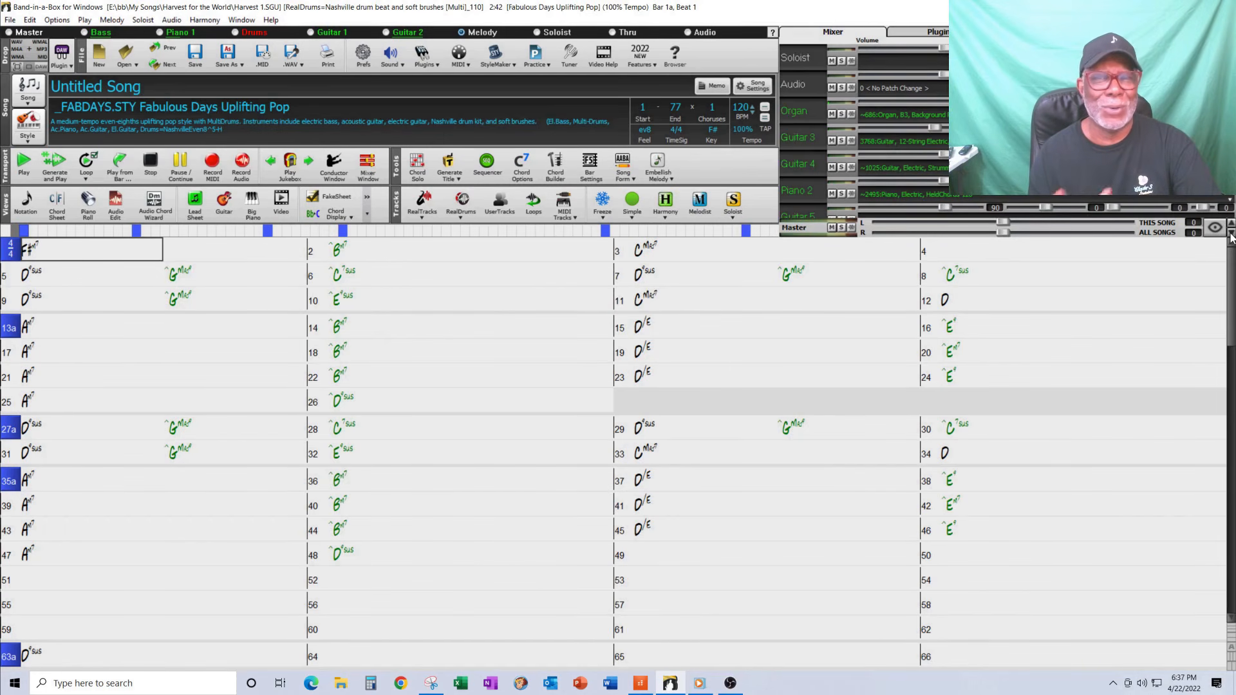
{"action": "left_click", "coordinate": [1230, 236]}
{"action": "left_click", "coordinate": [1230, 225]}
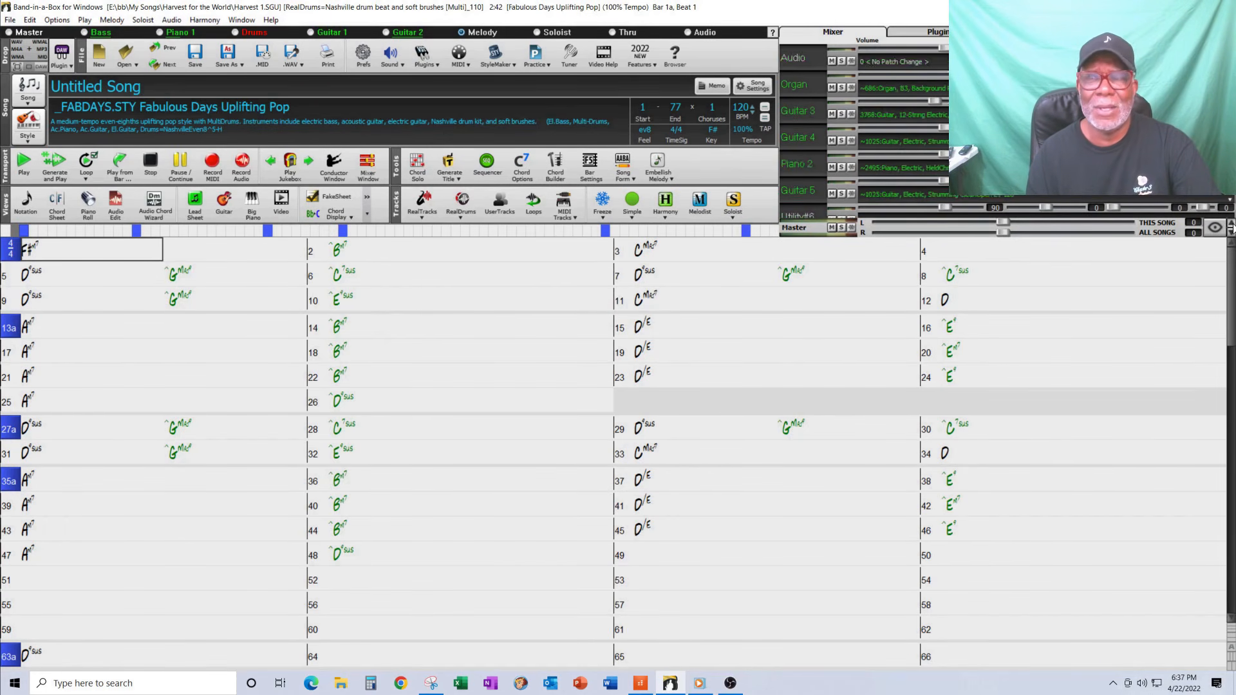
{"action": "left_click", "coordinate": [1230, 225]}
{"action": "left_click", "coordinate": [1231, 225]}
{"action": "left_click", "coordinate": [1230, 226]}
{"action": "left_click", "coordinate": [1230, 225]}
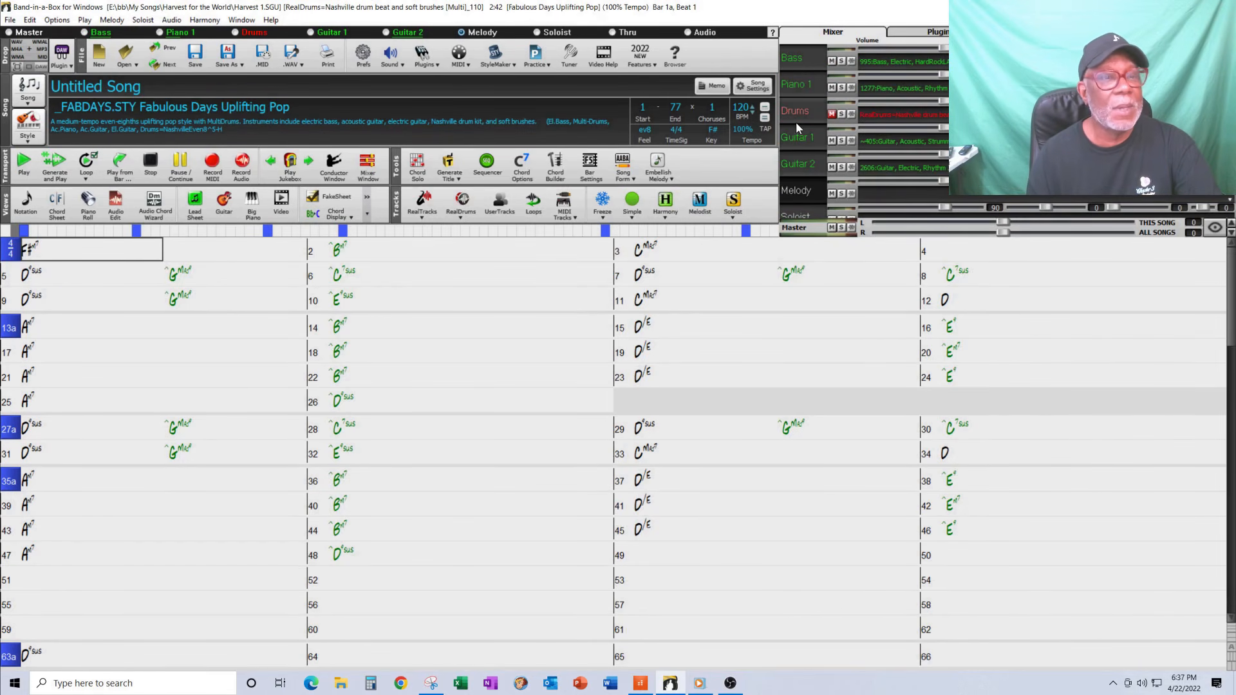
Generate and listen to Harvest 1 with the drums muted and again from bar 1 with them unmuted, restoring the drum mute
{"action": "left_click", "coordinate": [66, 169]}
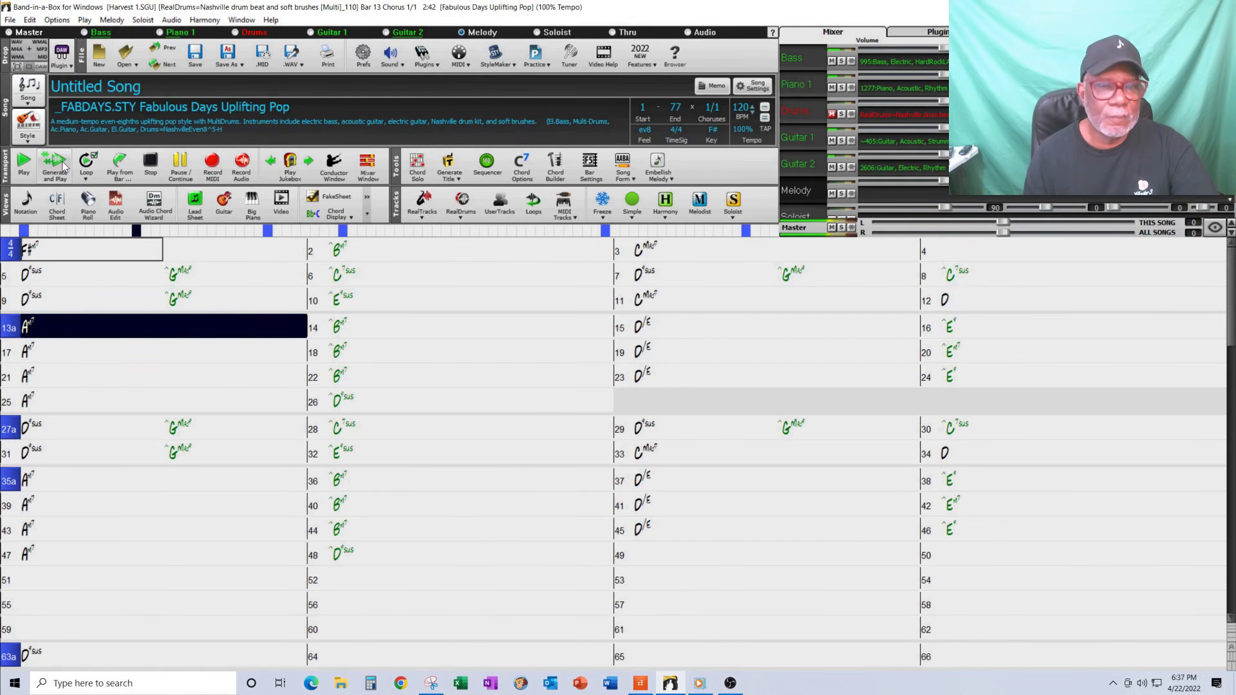
{"action": "left_click", "coordinate": [152, 169]}
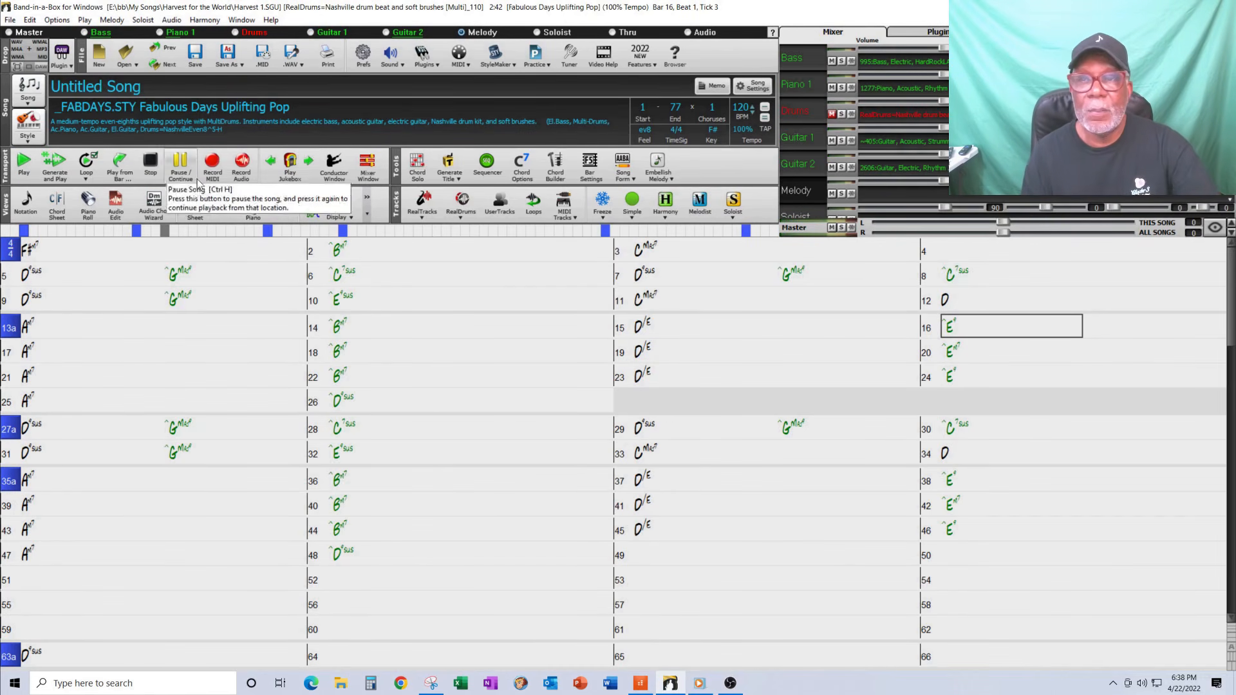
{"action": "left_click", "coordinate": [834, 117]}
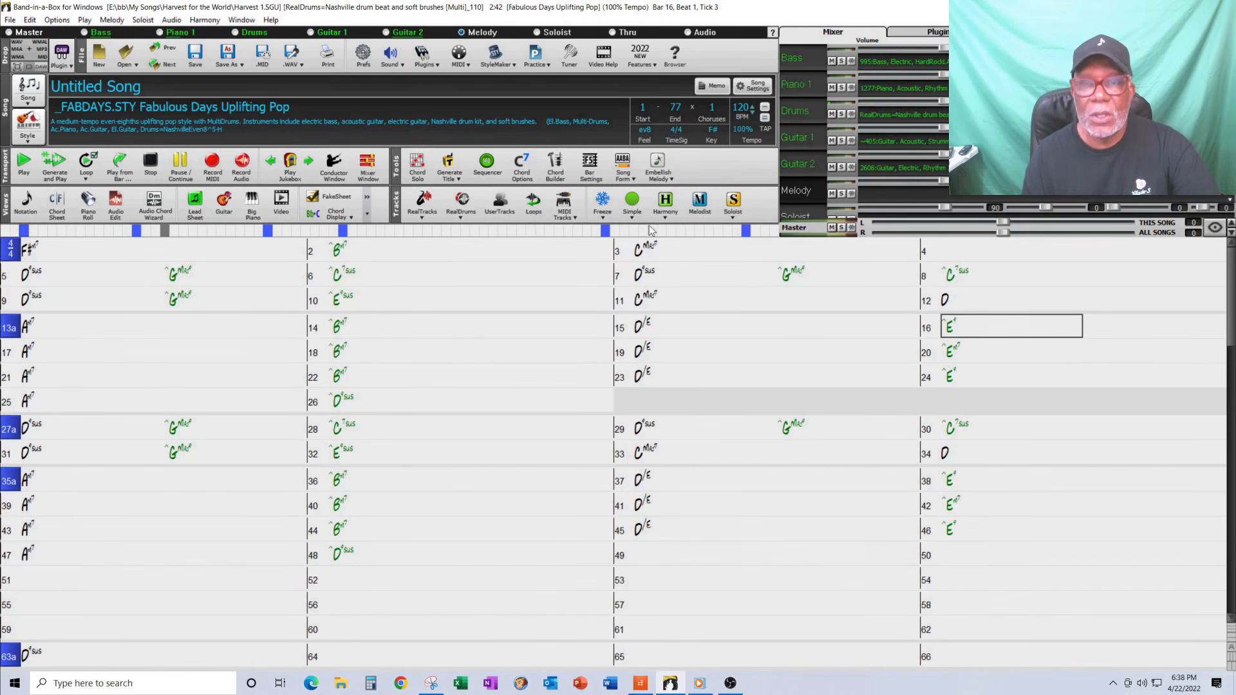
{"action": "double_click", "coordinate": [83, 250]}
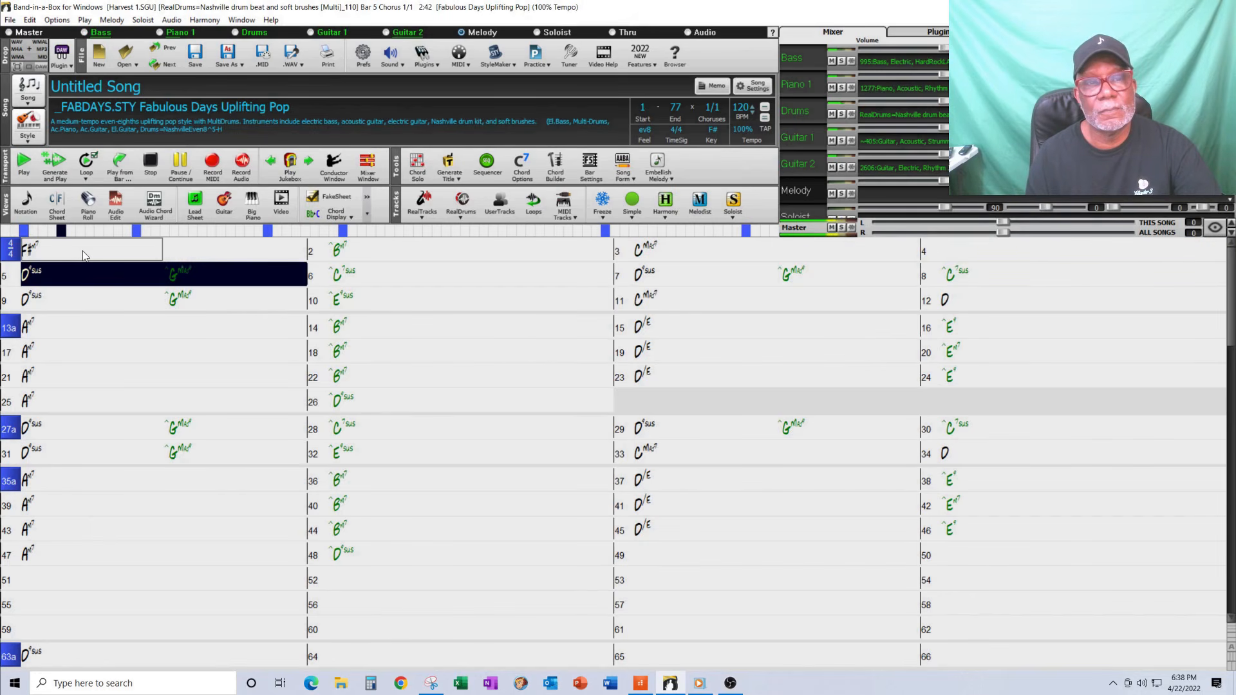
{"action": "left_click", "coordinate": [148, 165]}
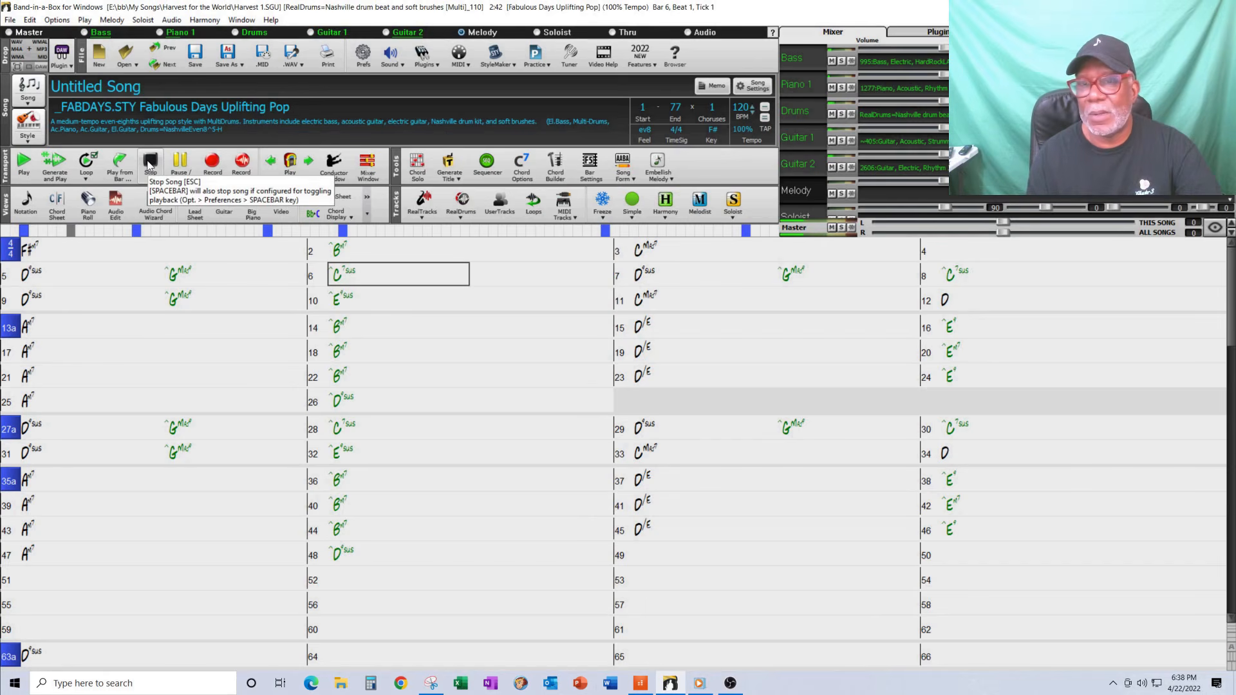
{"action": "left_click", "coordinate": [831, 114]}
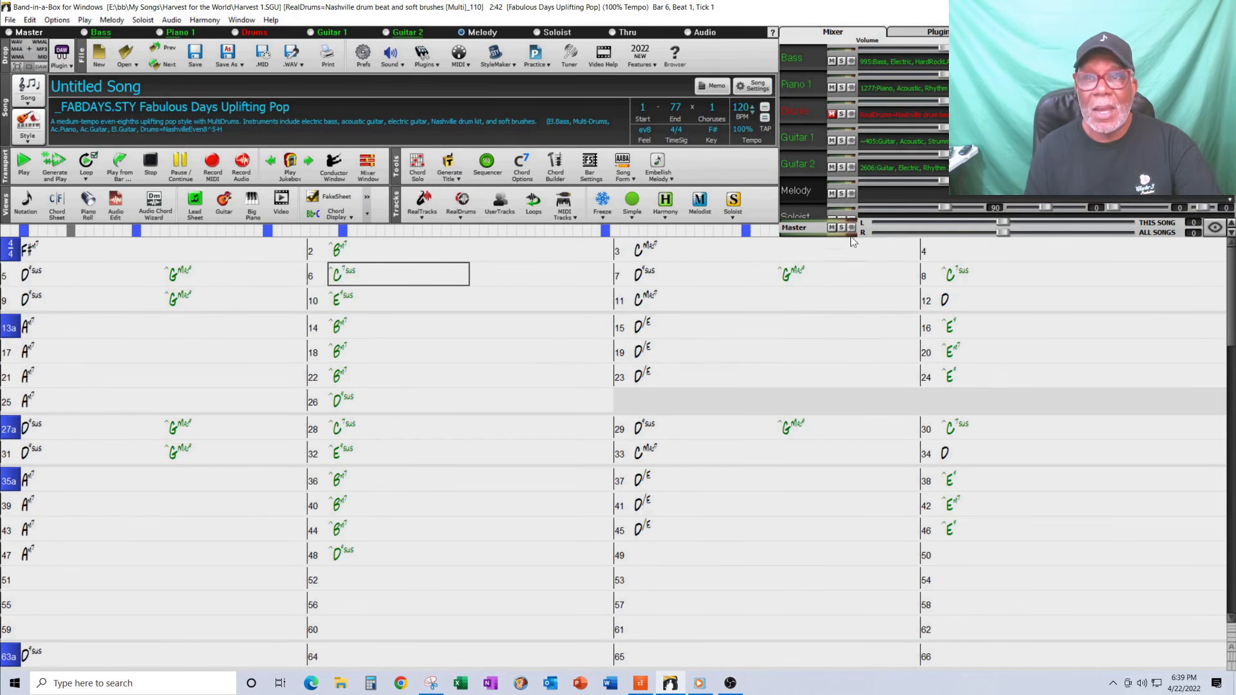
Start exporting the song as 24-bit, 44.1 kHz WAV audio with one file per track and the mix included
{"action": "left_click", "coordinate": [1231, 234]}
{"action": "left_click", "coordinate": [1231, 234]}
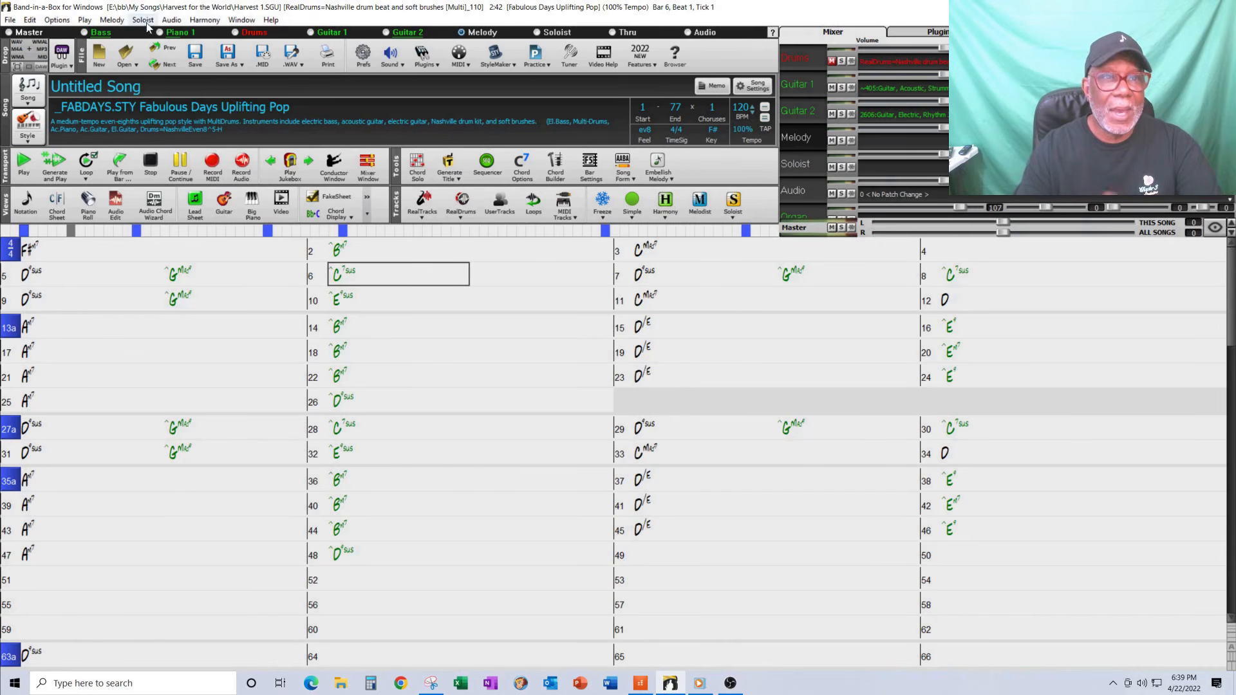
{"action": "left_click", "coordinate": [170, 21]}
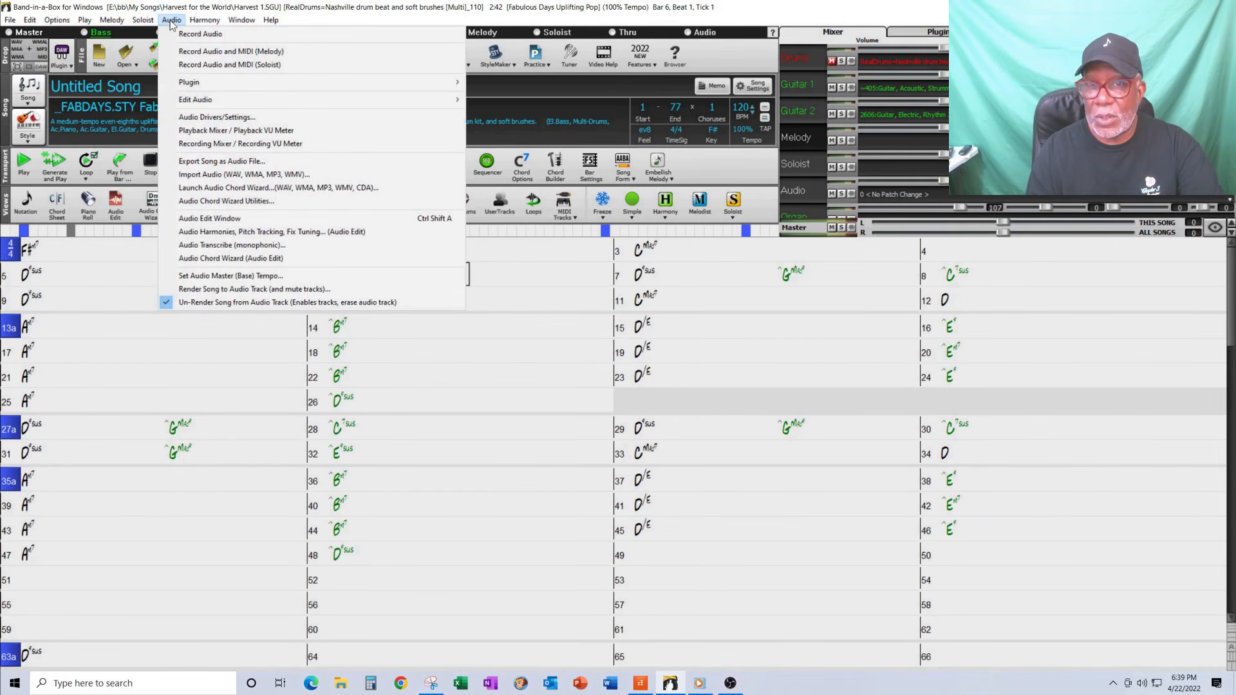
{"action": "left_click", "coordinate": [225, 162]}
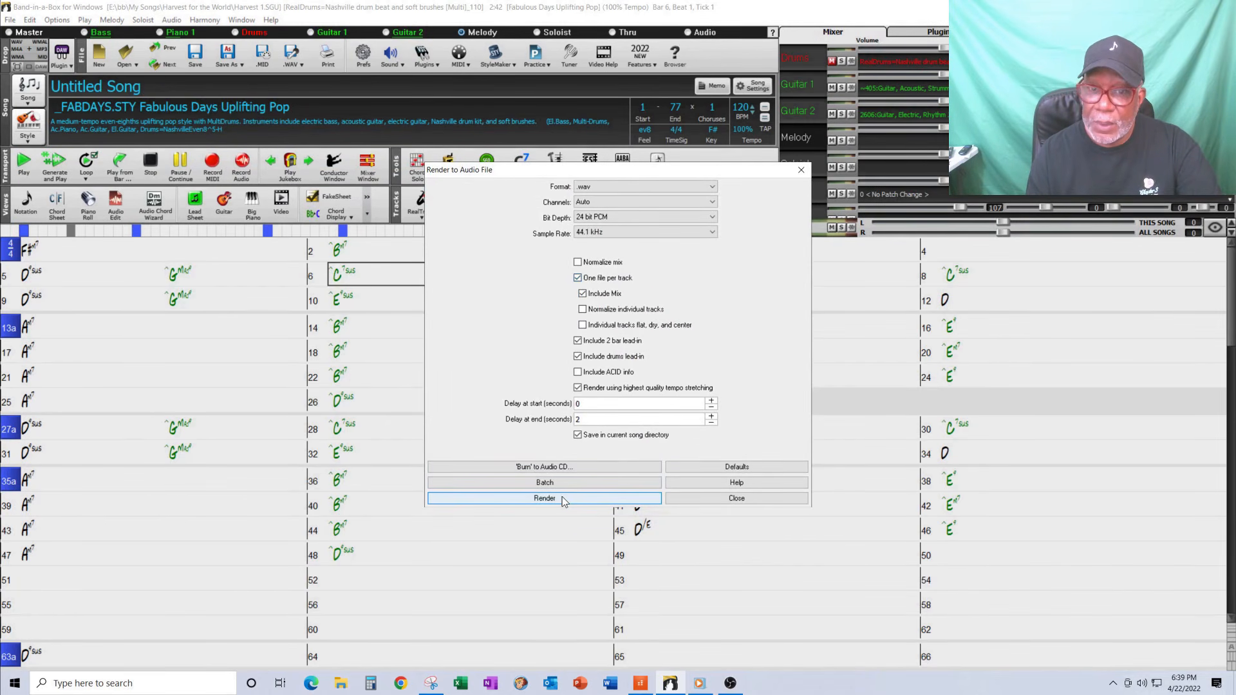
{"action": "left_click", "coordinate": [545, 498]}
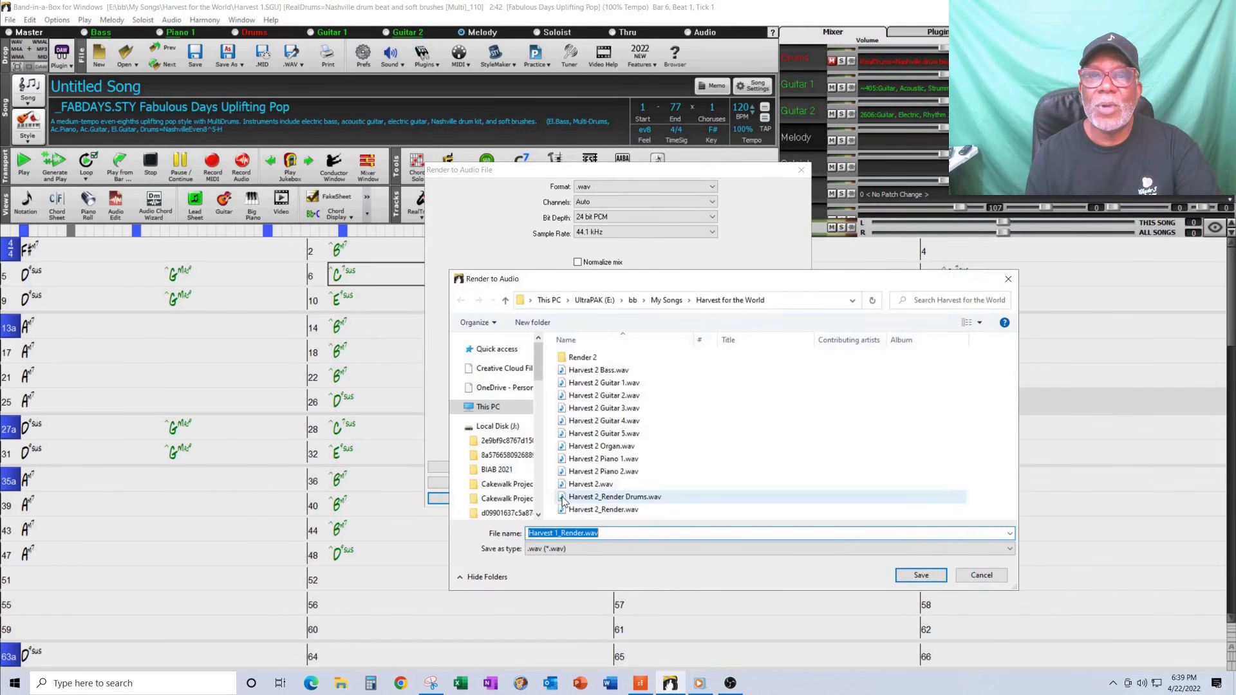
Delete all the existing WAV files in the Render 2 folder
{"action": "double_click", "coordinate": [591, 361]}
{"action": "left_click", "coordinate": [613, 359]}
{"action": "key", "text": "Delete"}
{"action": "key", "text": "Delete"}
{"action": "key", "text": "Delete"}
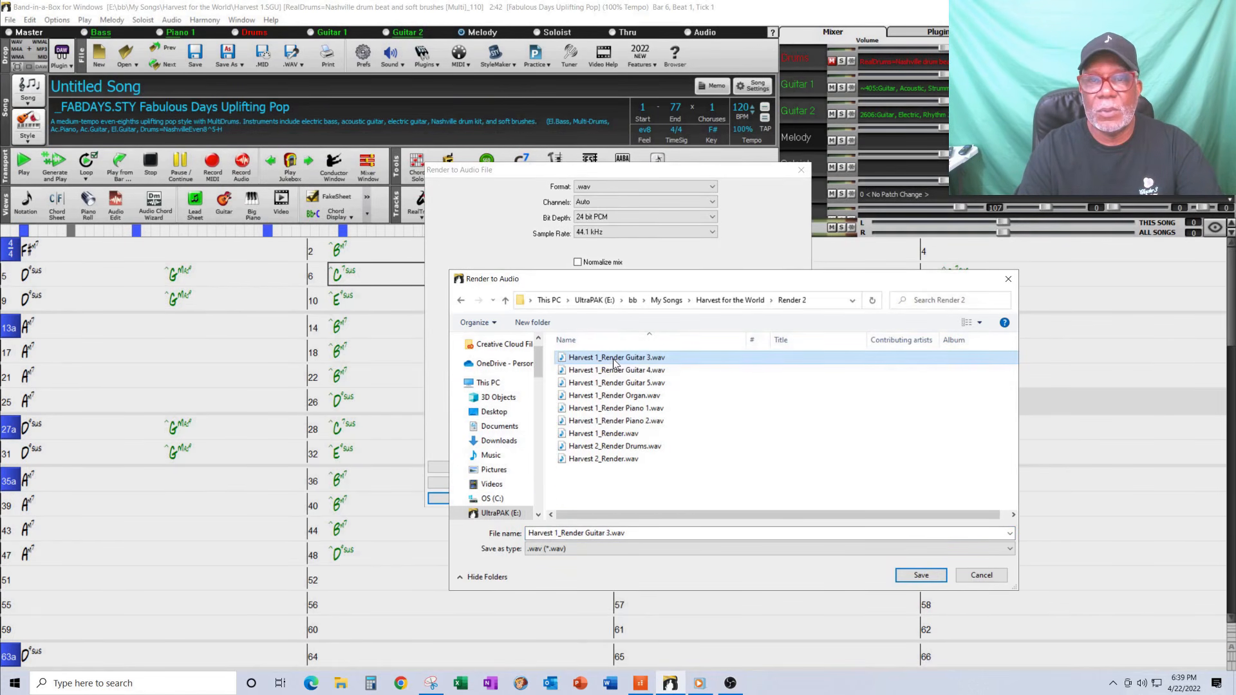
{"action": "key", "text": "Delete"}
{"action": "key", "text": "Delete"}
{"action": "key", "text": "Delete"}
{"action": "key", "text": "Delete"}
{"action": "key", "text": "Delete"}
{"action": "key", "text": "Delete"}
{"action": "key", "text": "Delete"}
{"action": "key", "text": "Delete"}
{"action": "key", "text": "Delete"}
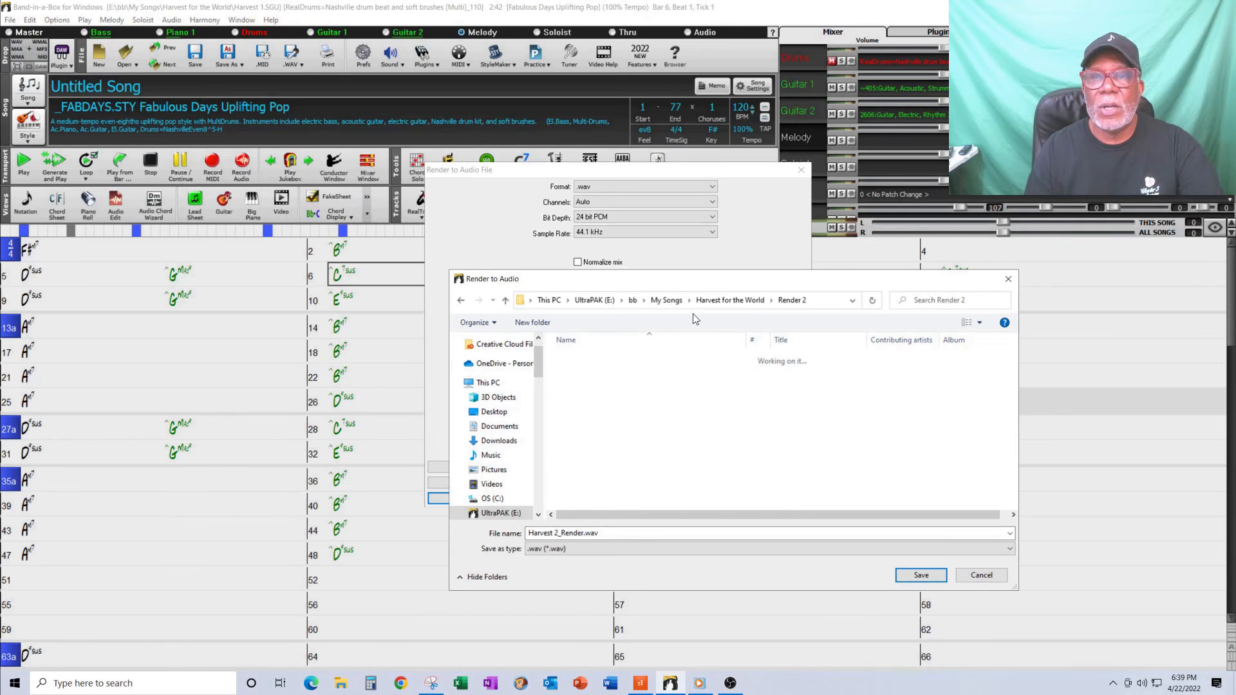
Render the tracks into the Render 2 folder under the file name Harvest 2_Render.wav
{"action": "left_click", "coordinate": [750, 299]}
{"action": "left_click", "coordinate": [588, 359]}
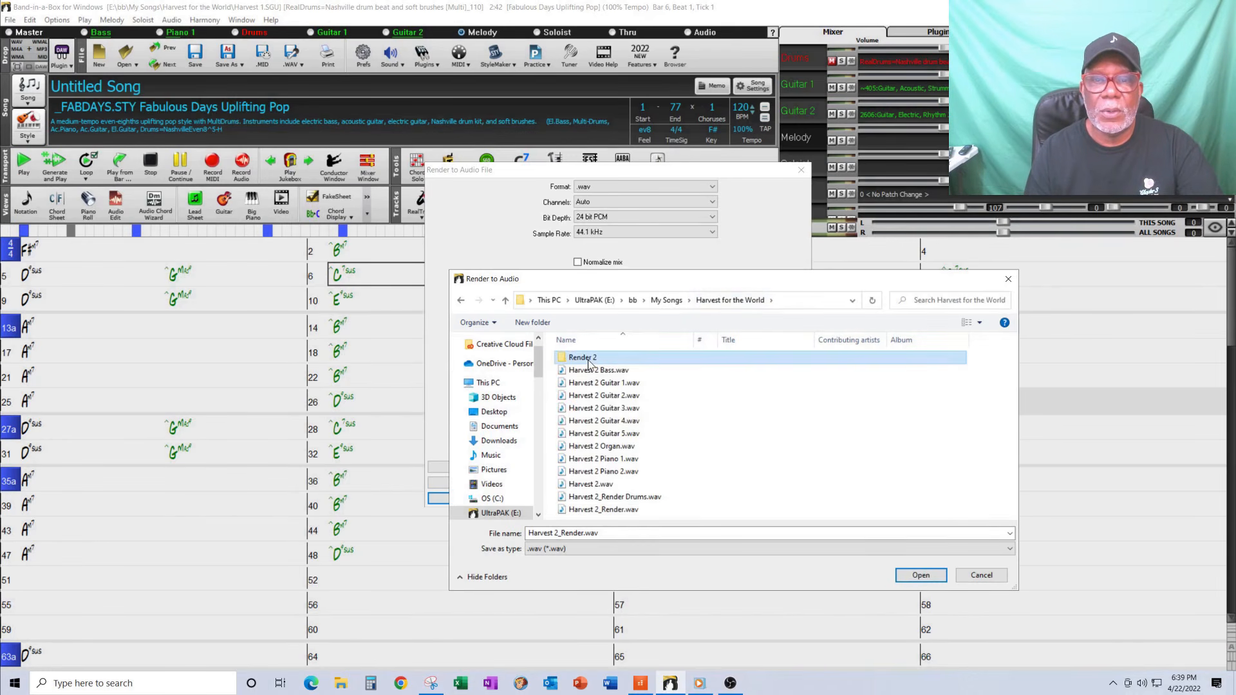
{"action": "double_click", "coordinate": [588, 359]}
{"action": "left_click", "coordinate": [907, 578]}
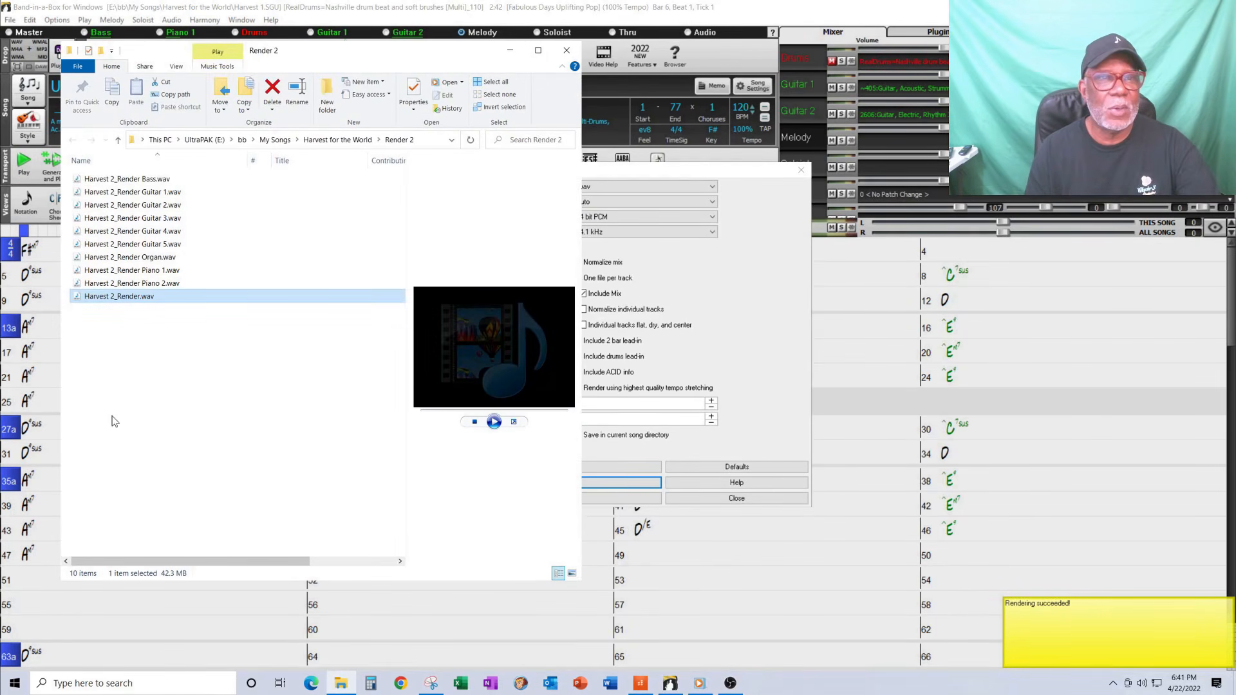
Review the rendered track files in the Render 2 folder, and close the folder window and the render dialog
{"action": "left_click_drag", "start_coordinate": [329, 56], "coordinate": [663, 83]}
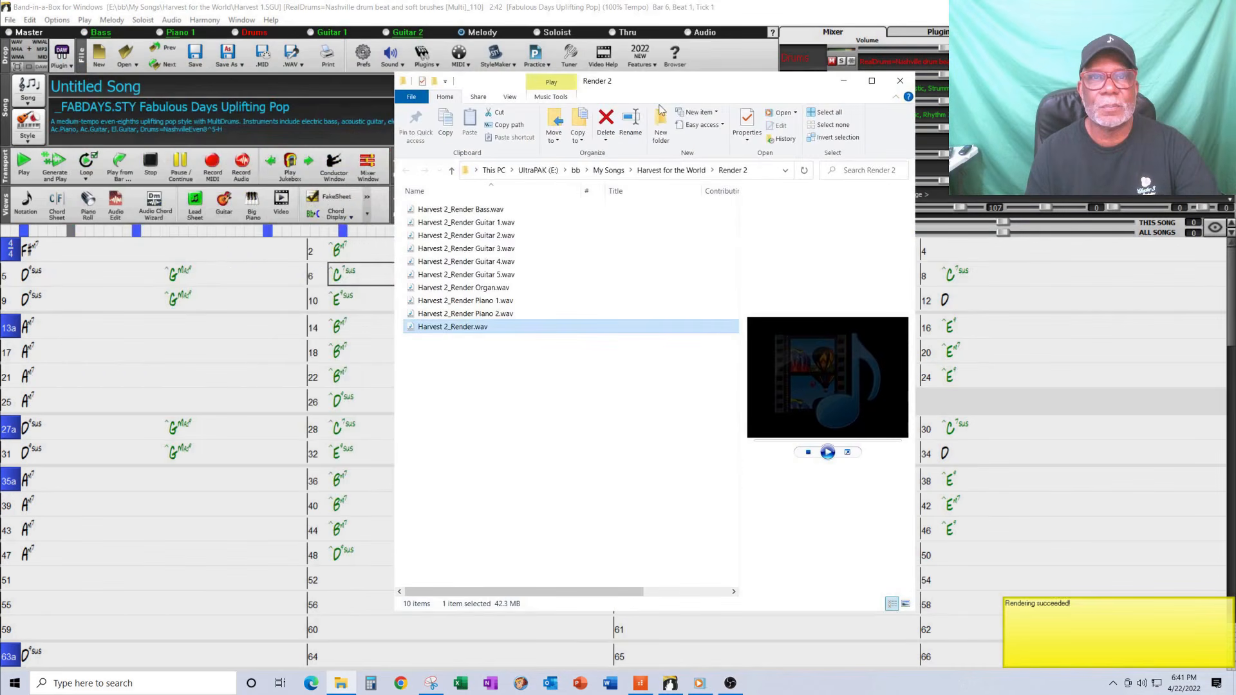
{"action": "left_click_drag", "start_coordinate": [581, 191], "coordinate": [612, 191]}
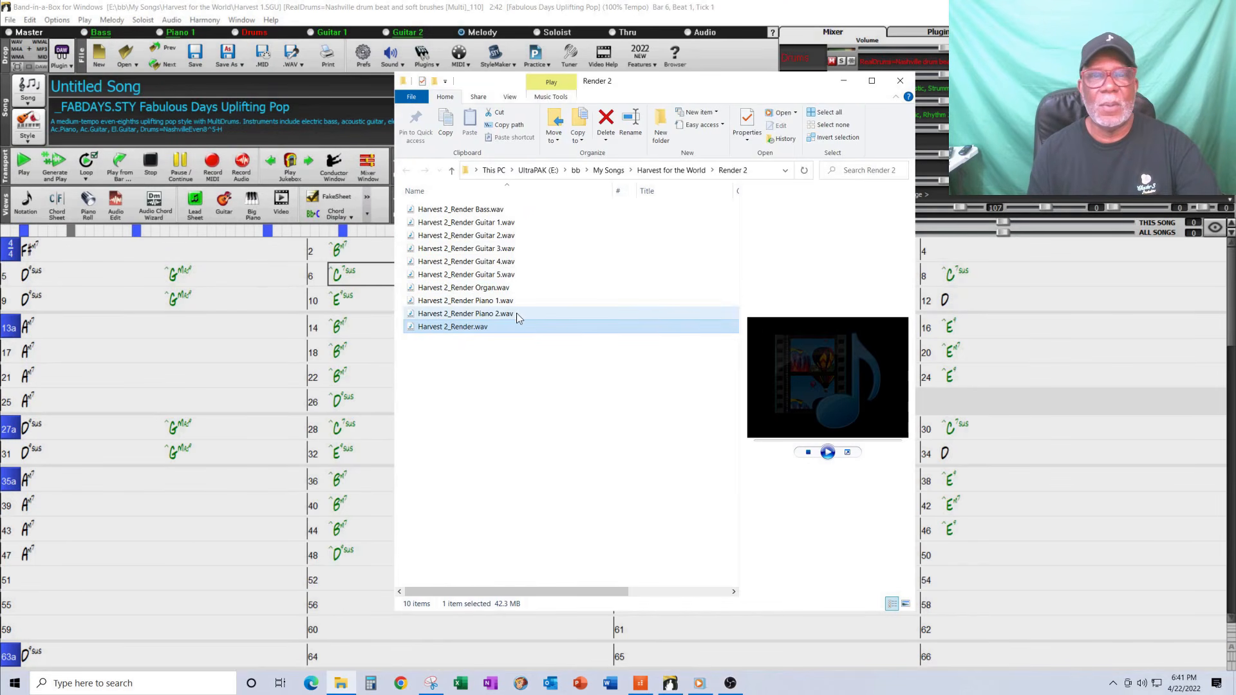
{"action": "left_click", "coordinate": [900, 80]}
{"action": "left_click", "coordinate": [736, 498]}
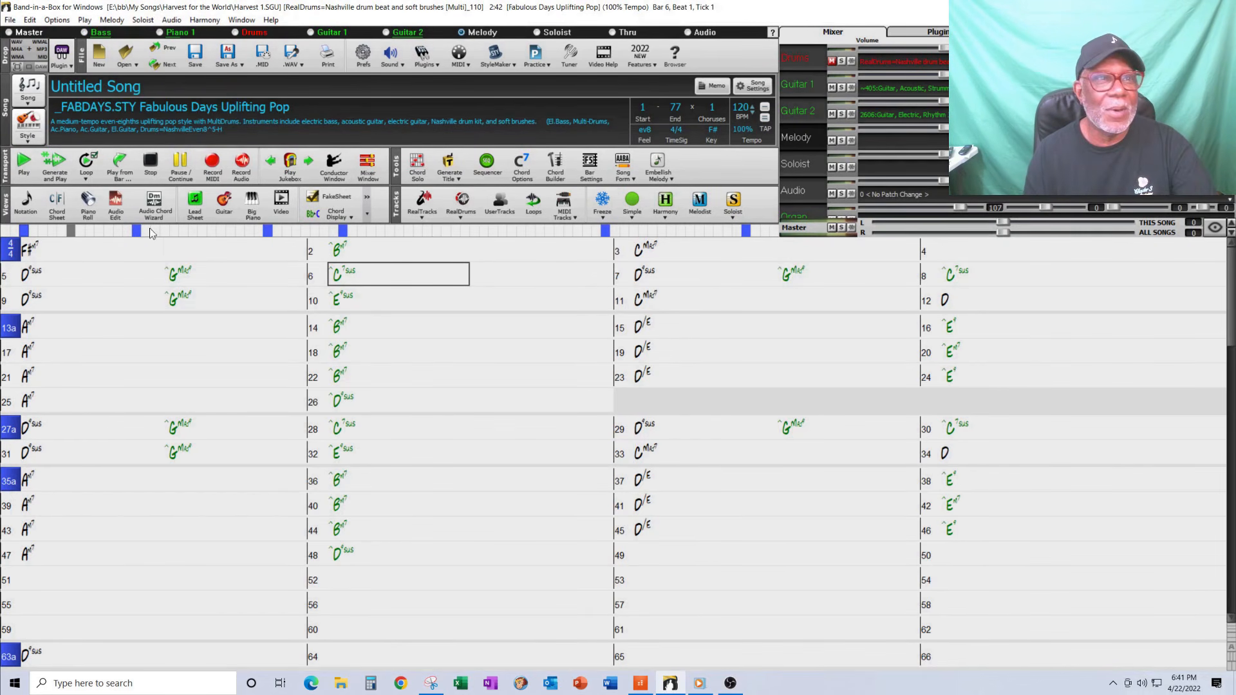
Open the recent song Harvest 2.SGU
{"action": "left_click", "coordinate": [11, 22]}
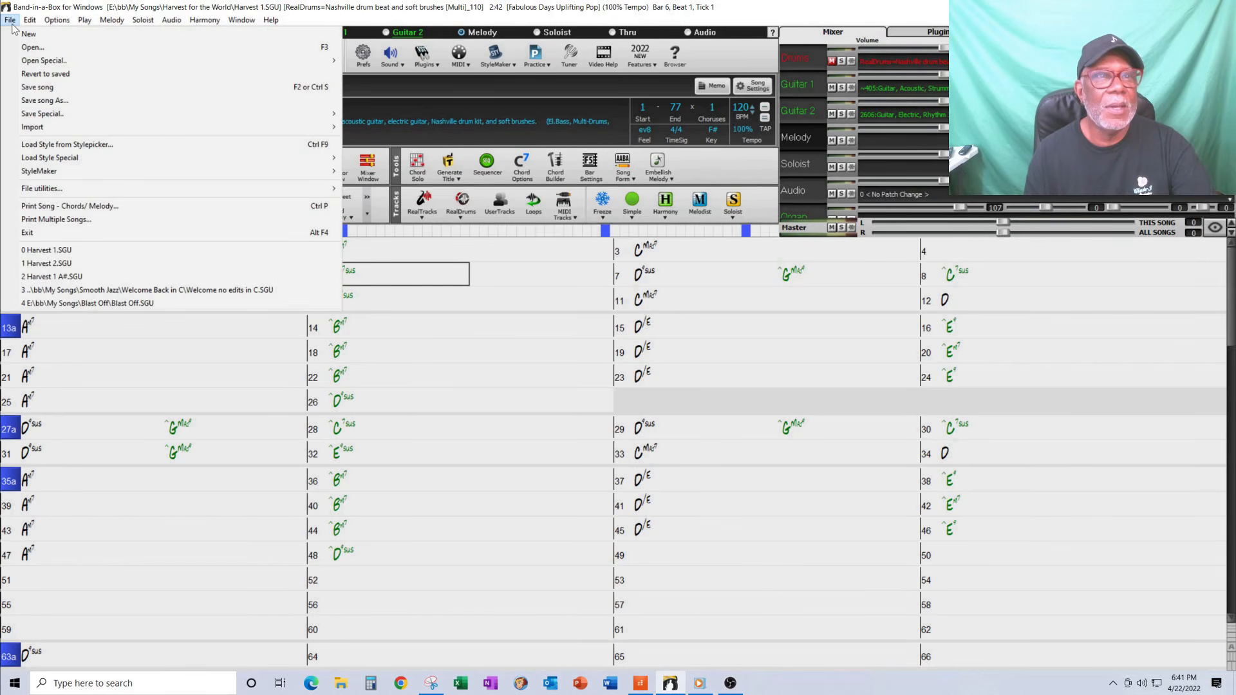
{"action": "left_click", "coordinate": [48, 263]}
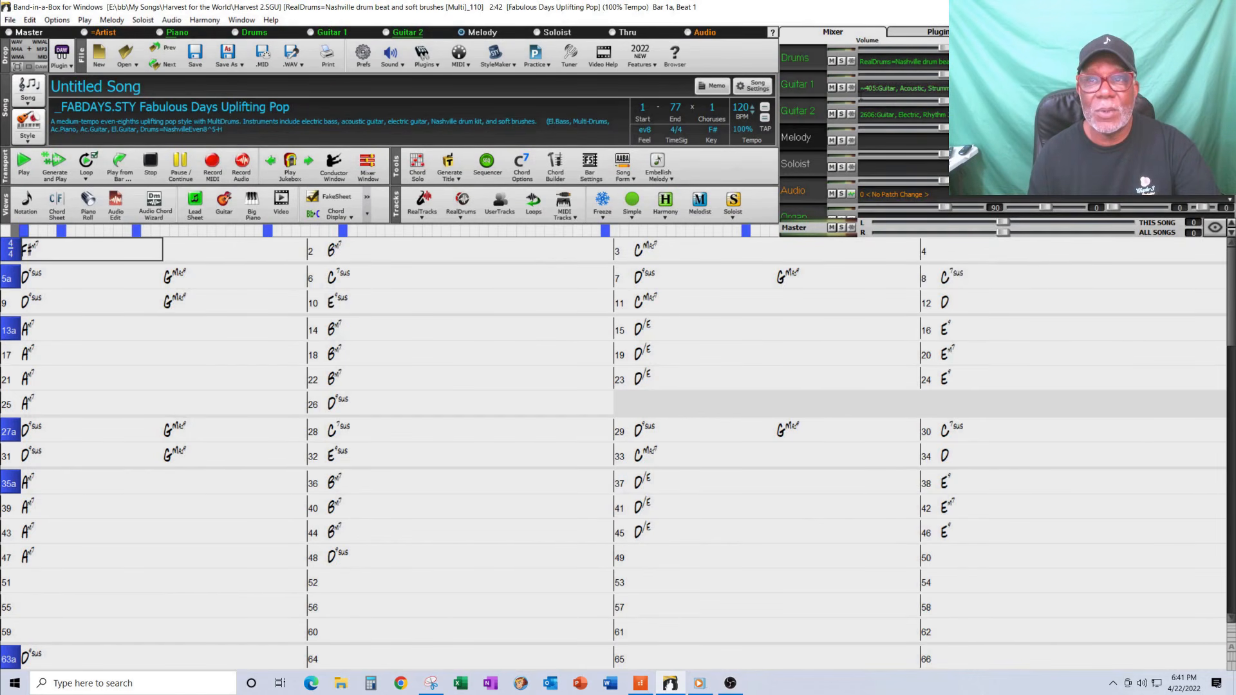
Mute the Artist, Piano, Guitar 1, Guitar 2 and Melody tracks in the mixer, leaving Drums active
{"action": "scroll", "coordinate": [862, 128], "scroll_direction": "up", "scroll_amount": 2}
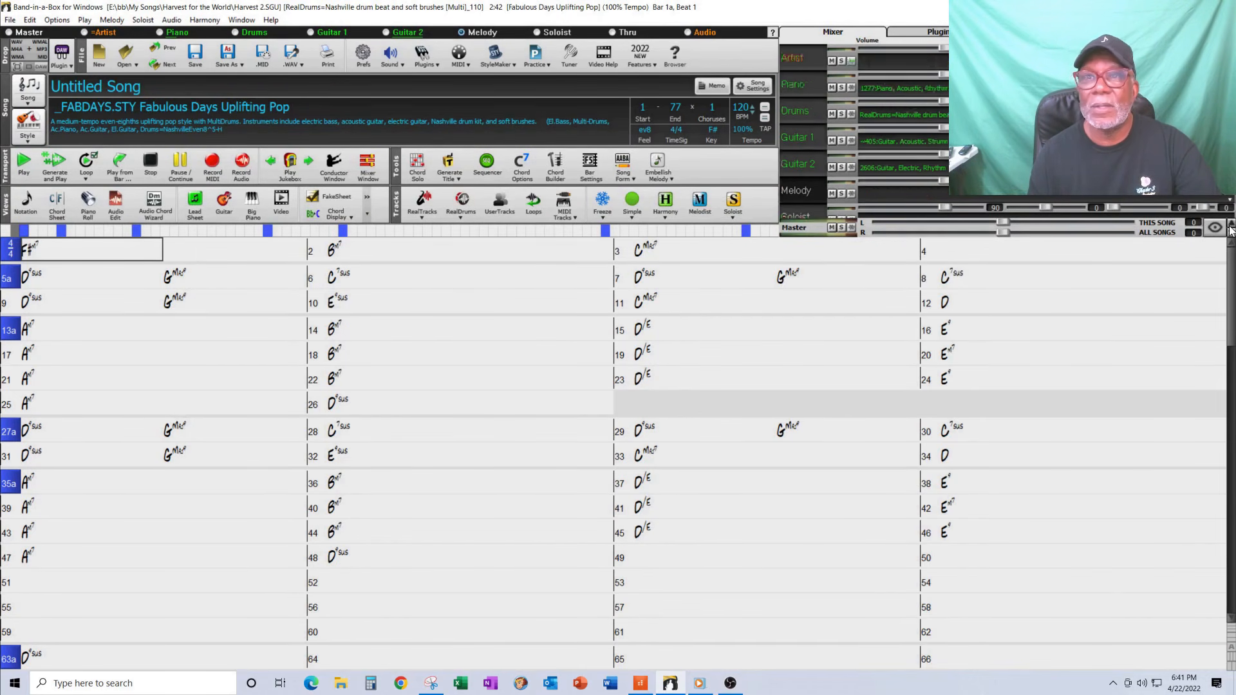
{"action": "left_click", "coordinate": [832, 60]}
{"action": "left_click", "coordinate": [830, 86]}
{"action": "left_click", "coordinate": [831, 139]}
{"action": "left_click", "coordinate": [831, 167]}
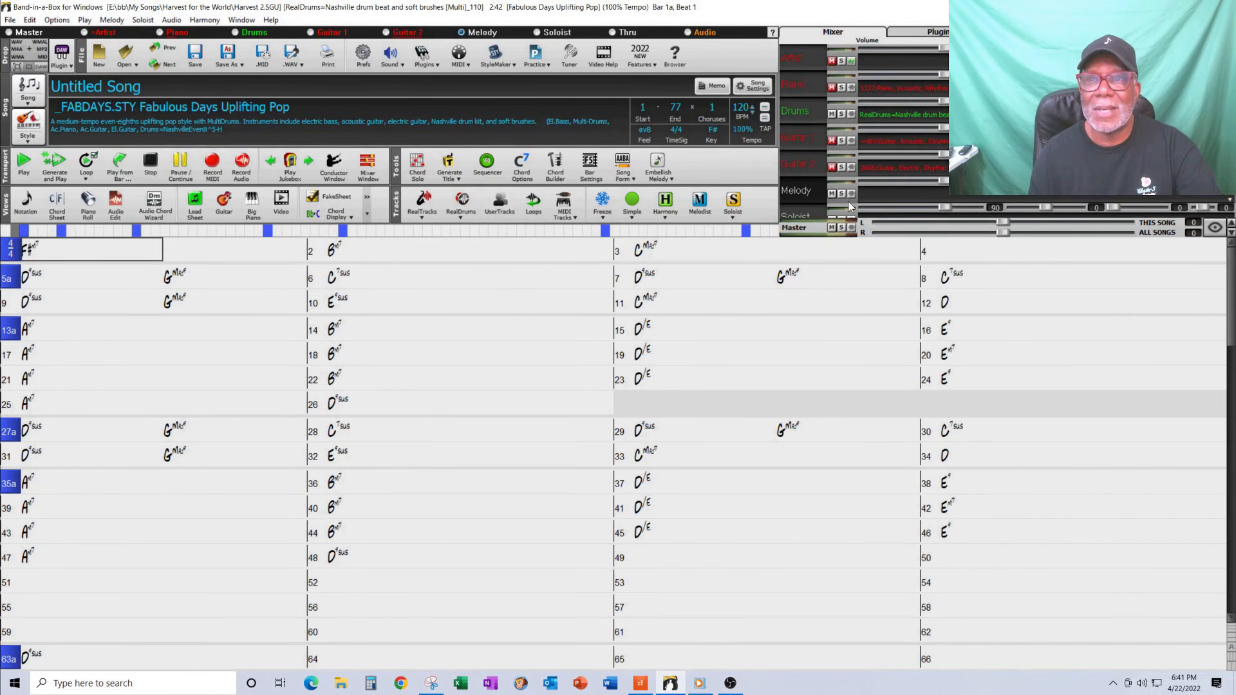
{"action": "left_click", "coordinate": [832, 193]}
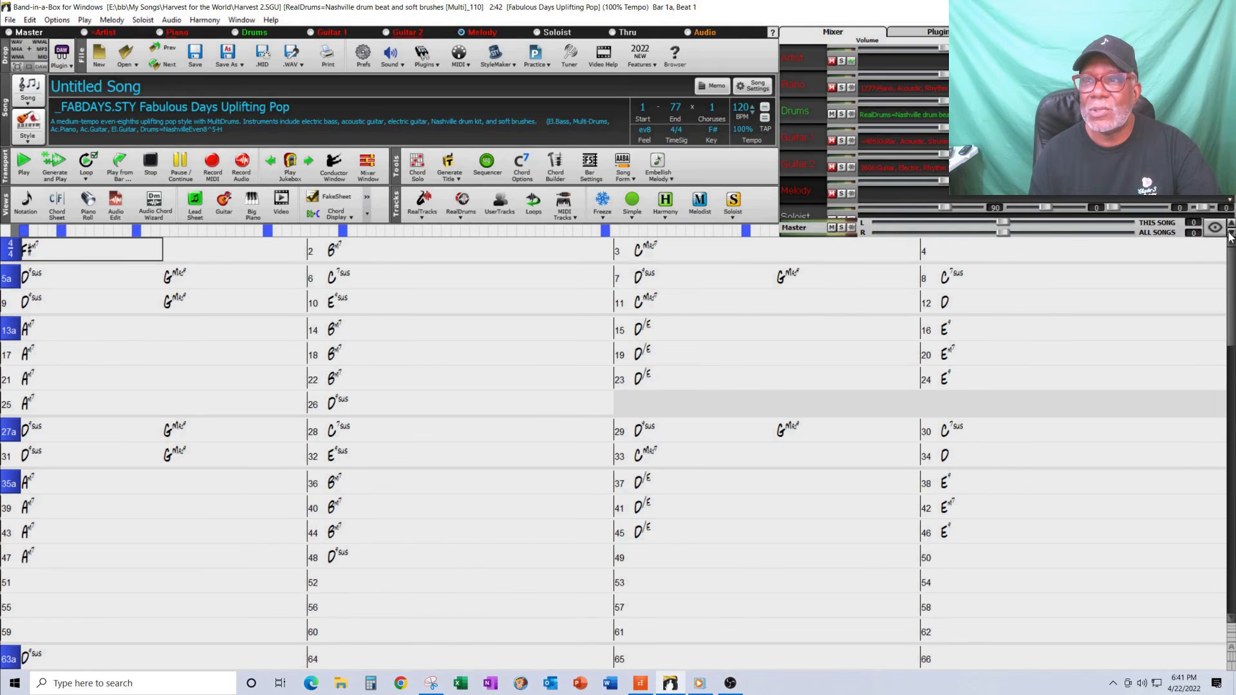
Mute the Soloist, Audio, Organ, Utility#2 and Utility#3 tracks in the mixer
{"action": "left_click", "coordinate": [1230, 233]}
{"action": "left_click", "coordinate": [1230, 233]}
{"action": "left_click", "coordinate": [831, 166]}
{"action": "left_click", "coordinate": [831, 193]}
{"action": "left_click", "coordinate": [1229, 233]}
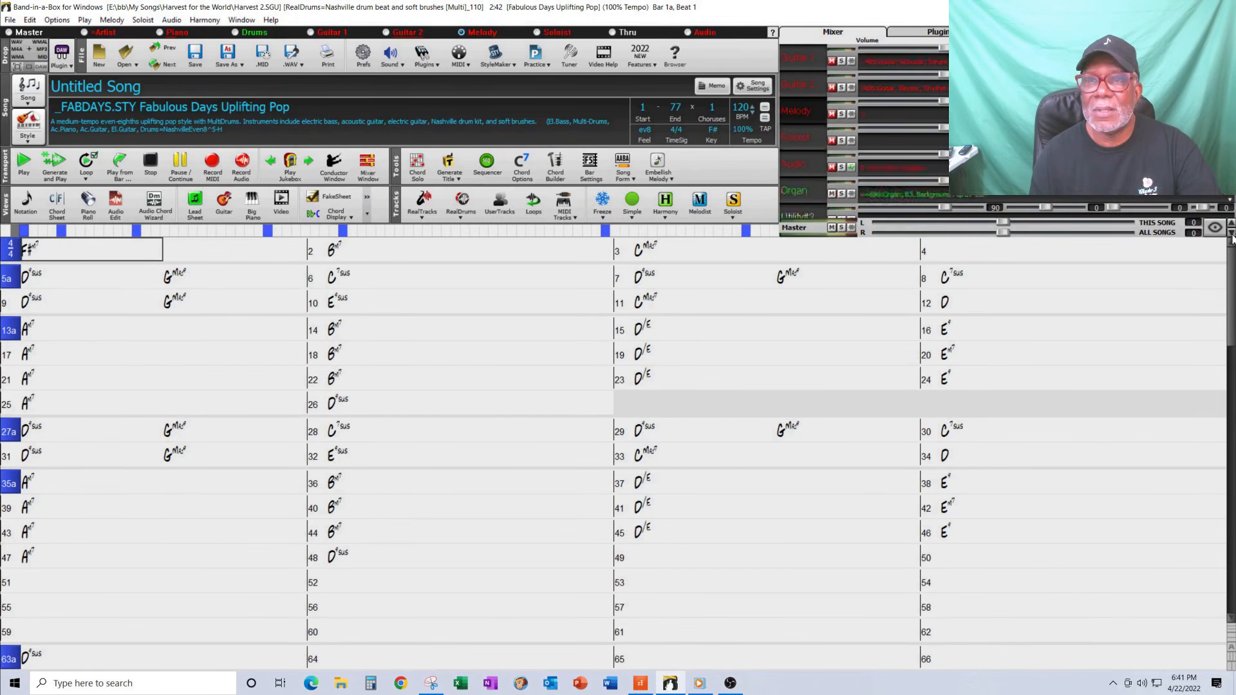
{"action": "left_click", "coordinate": [1229, 233]}
{"action": "left_click", "coordinate": [1229, 233]}
{"action": "left_click", "coordinate": [832, 166]}
{"action": "left_click", "coordinate": [832, 193]}
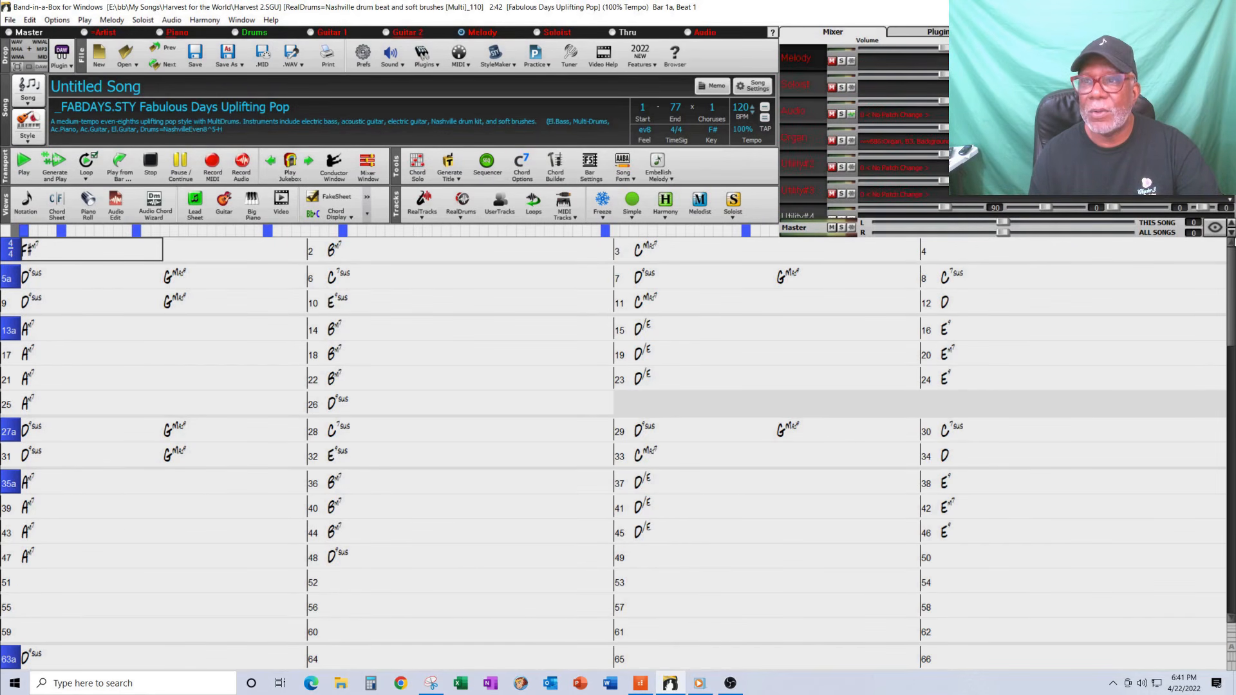
{"action": "left_click", "coordinate": [1230, 233]}
{"action": "left_click", "coordinate": [1229, 233]}
{"action": "left_click", "coordinate": [1230, 233]}
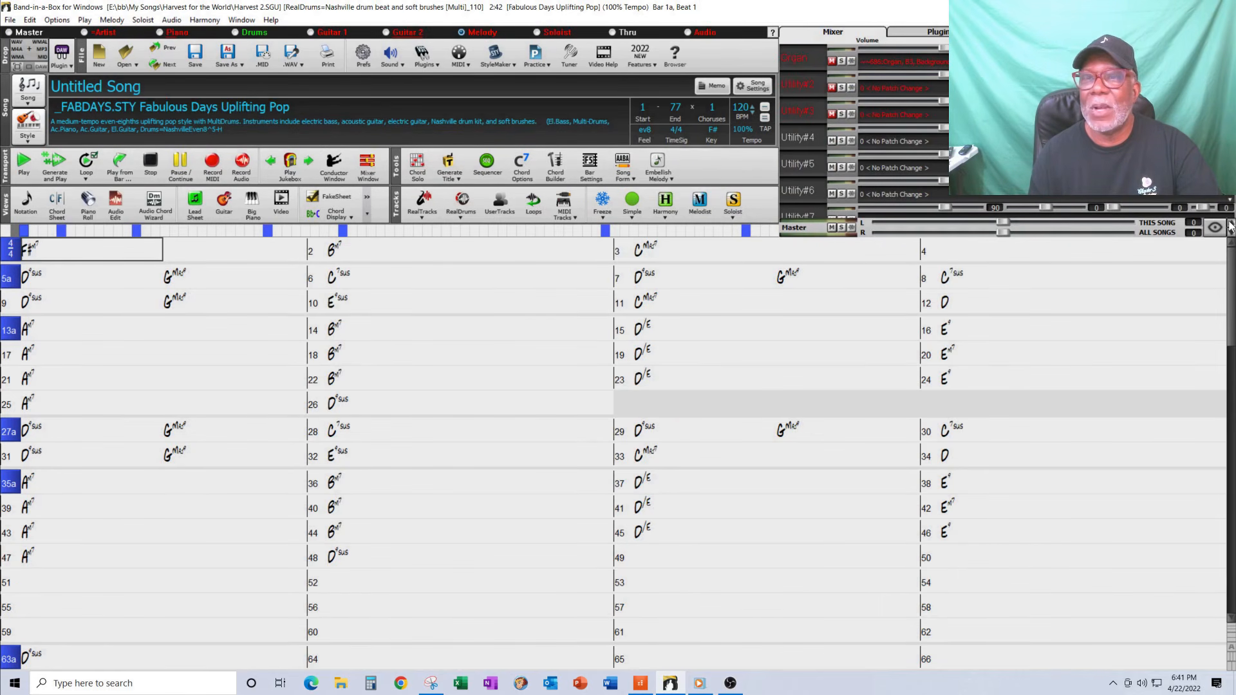
{"action": "left_click", "coordinate": [1230, 224]}
{"action": "left_click", "coordinate": [1230, 225]}
{"action": "left_click", "coordinate": [1230, 224]}
{"action": "left_click", "coordinate": [1229, 224]}
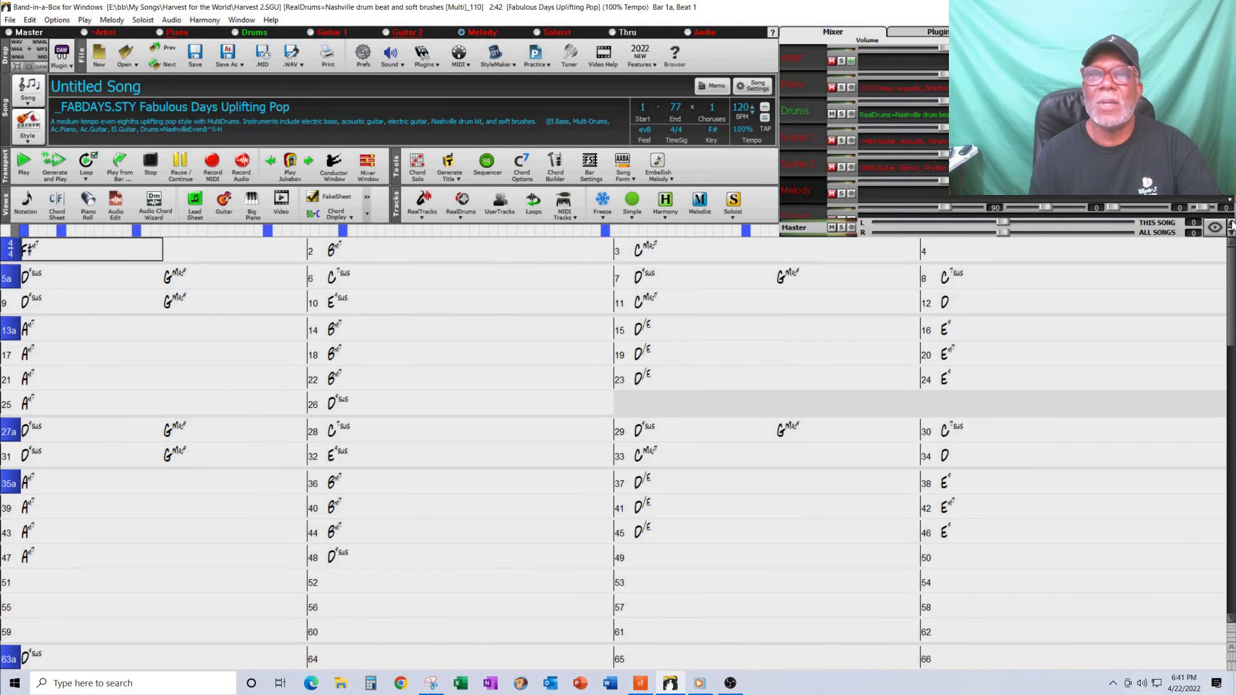
Export the song as one WAV file per track into the Render 2 folder, overwriting the existing Harvest 2_Render.wav
{"action": "left_click", "coordinate": [169, 21]}
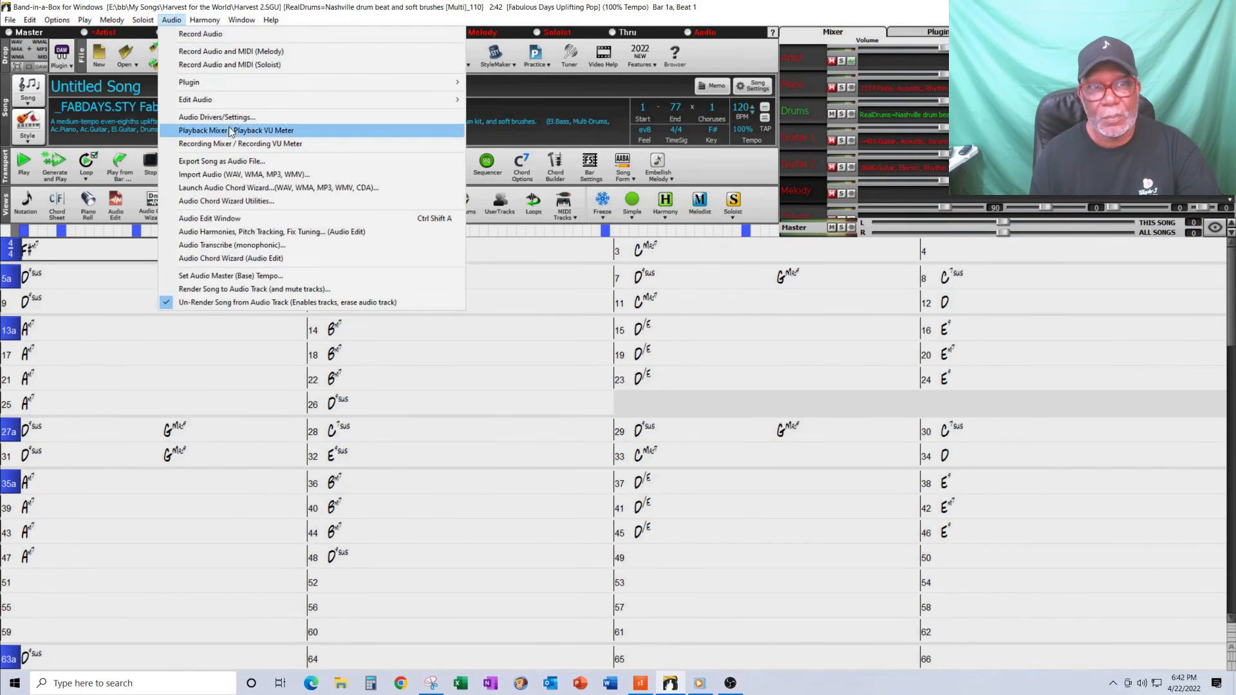
{"action": "left_click", "coordinate": [238, 161]}
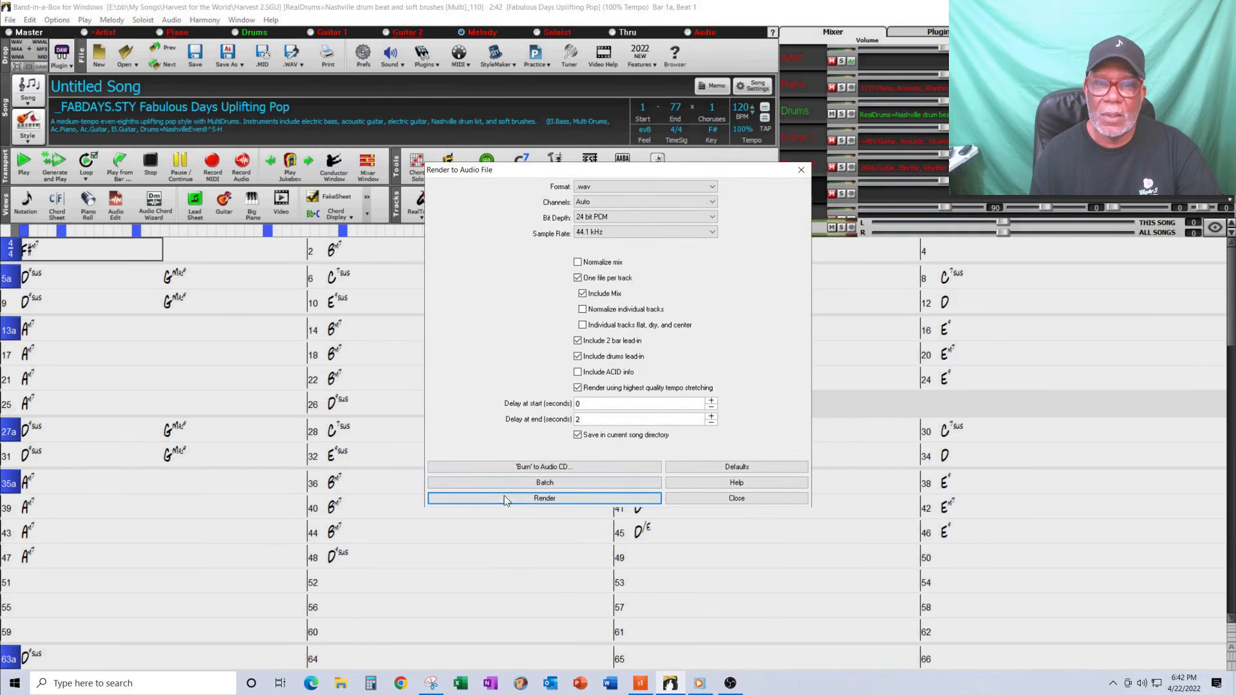
{"action": "left_click", "coordinate": [523, 500]}
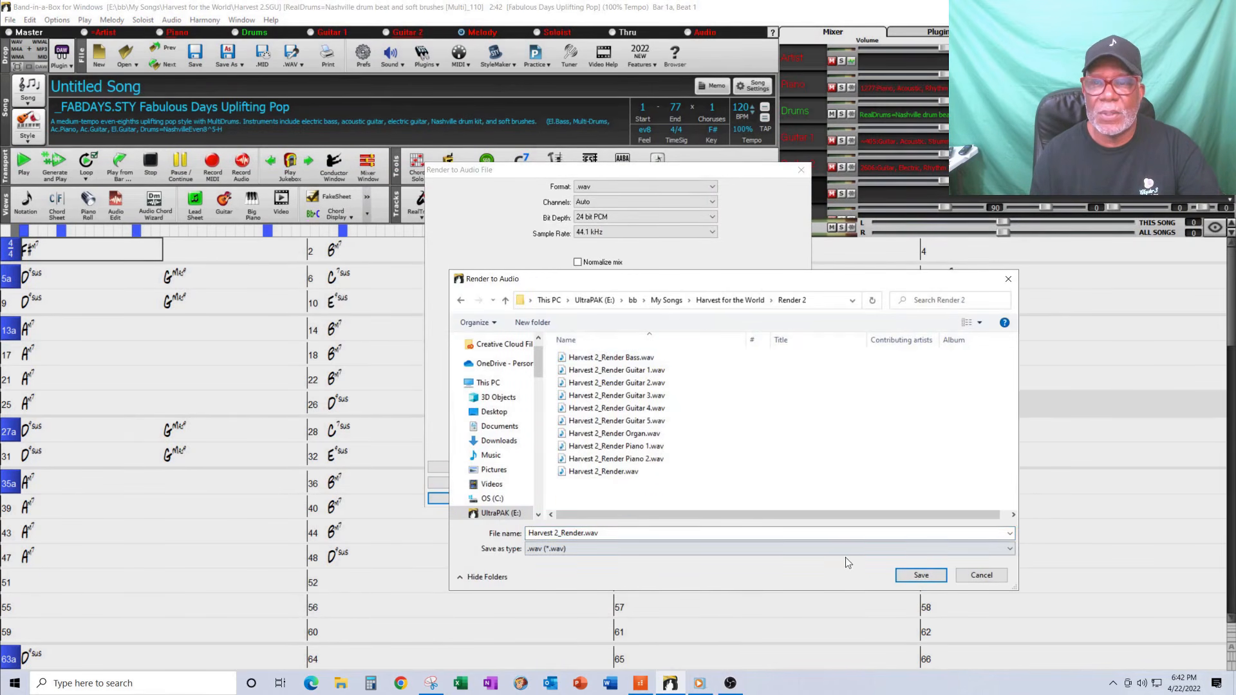
{"action": "left_click", "coordinate": [917, 576]}
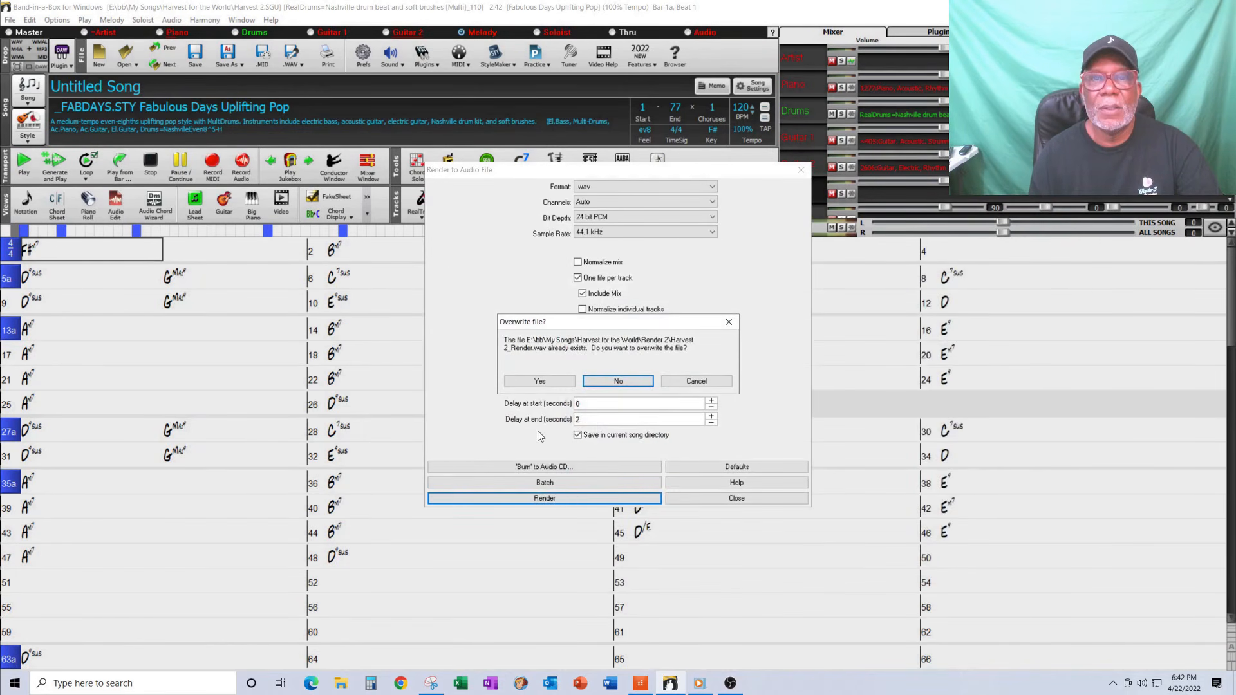
{"action": "left_click", "coordinate": [541, 382]}
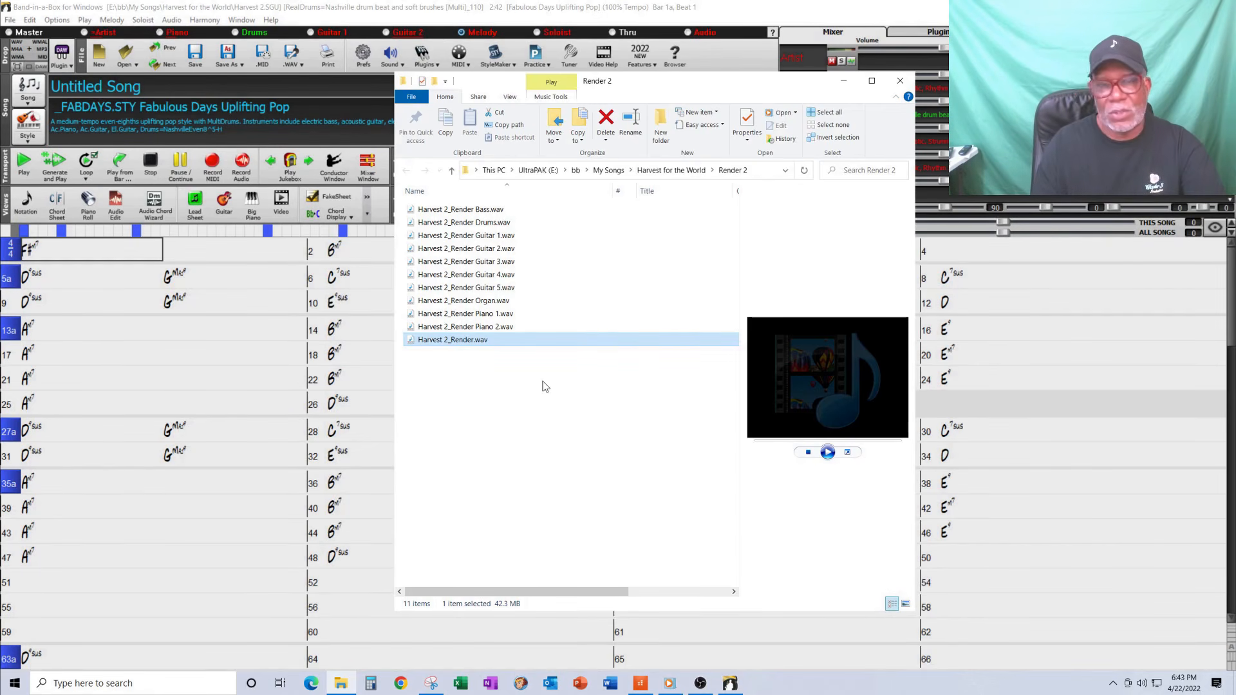
Check for the Harvest 2_Render Drums.wav file in the Render 2 folder, and close the folder window and the render dialog
{"action": "left_click", "coordinate": [483, 222]}
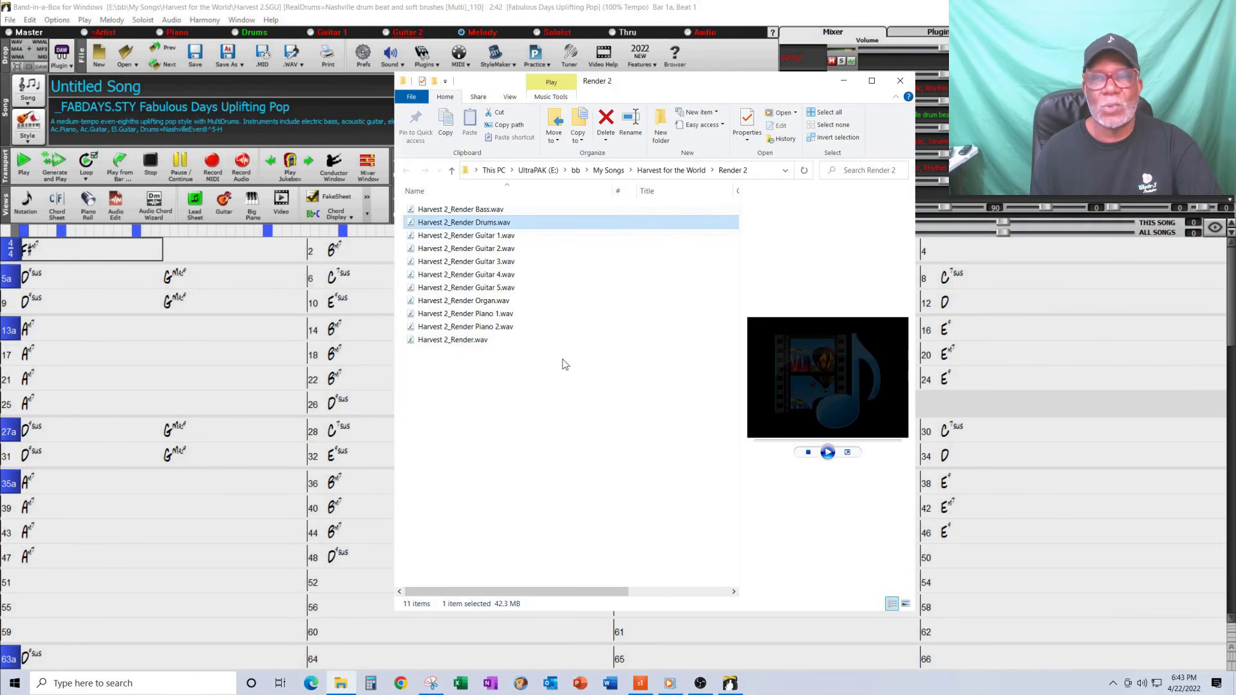
{"action": "left_click", "coordinate": [899, 81]}
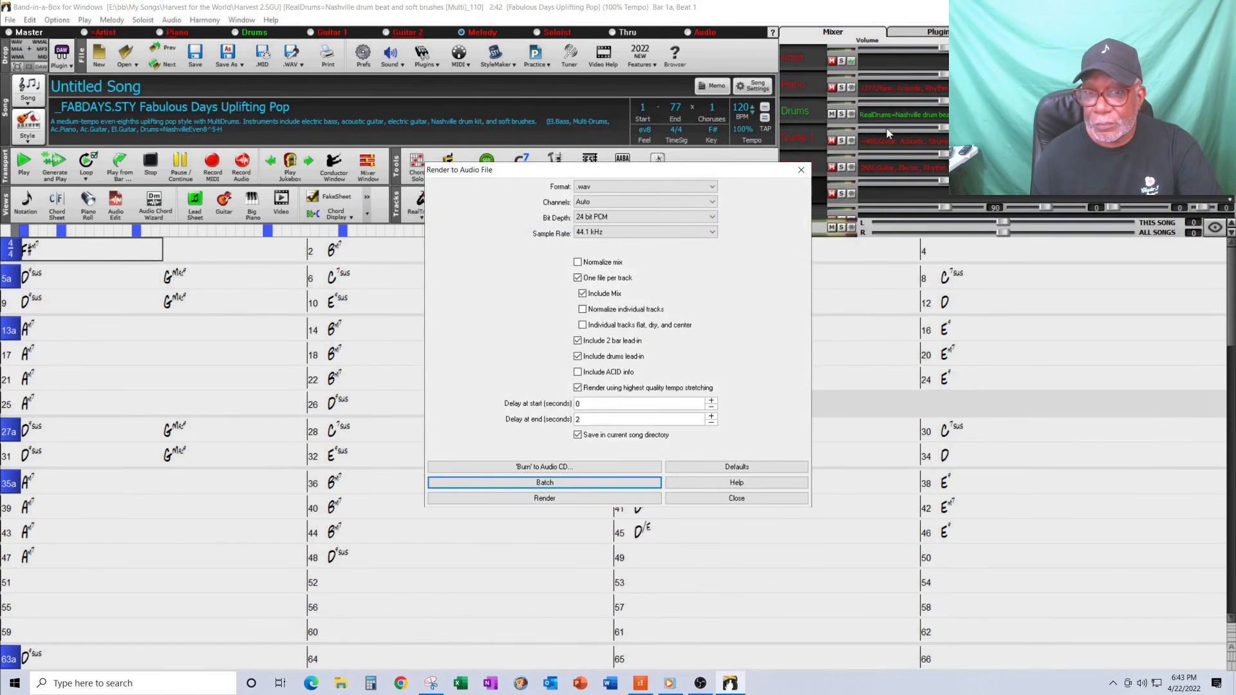
{"action": "left_click", "coordinate": [737, 498]}
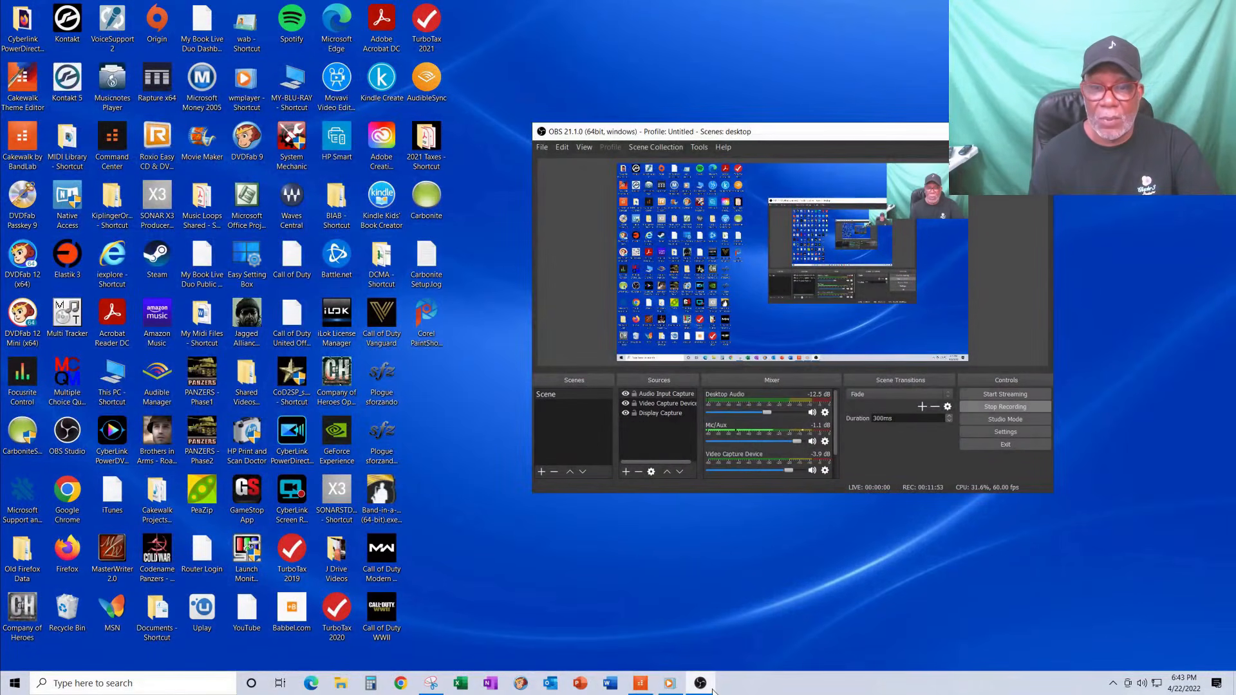
Switch to Cakewalk and play the Harvest 1 project from the beginning
{"action": "left_click", "coordinate": [640, 683]}
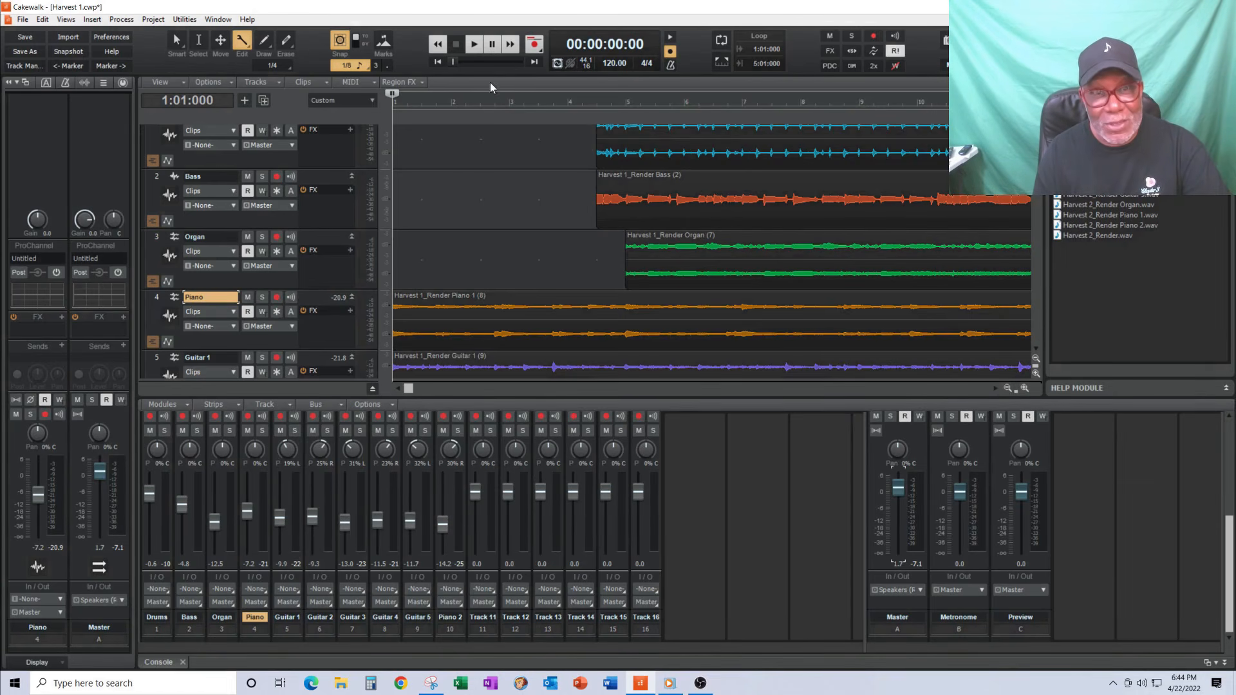
{"action": "left_click", "coordinate": [476, 49]}
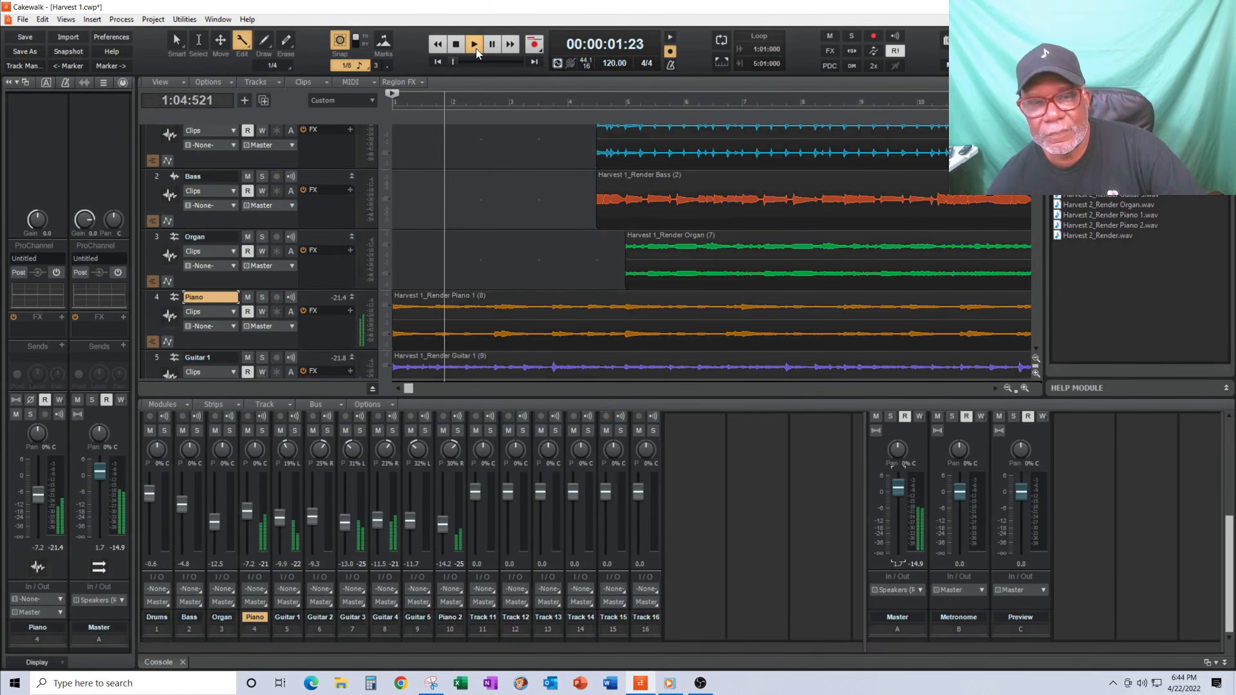